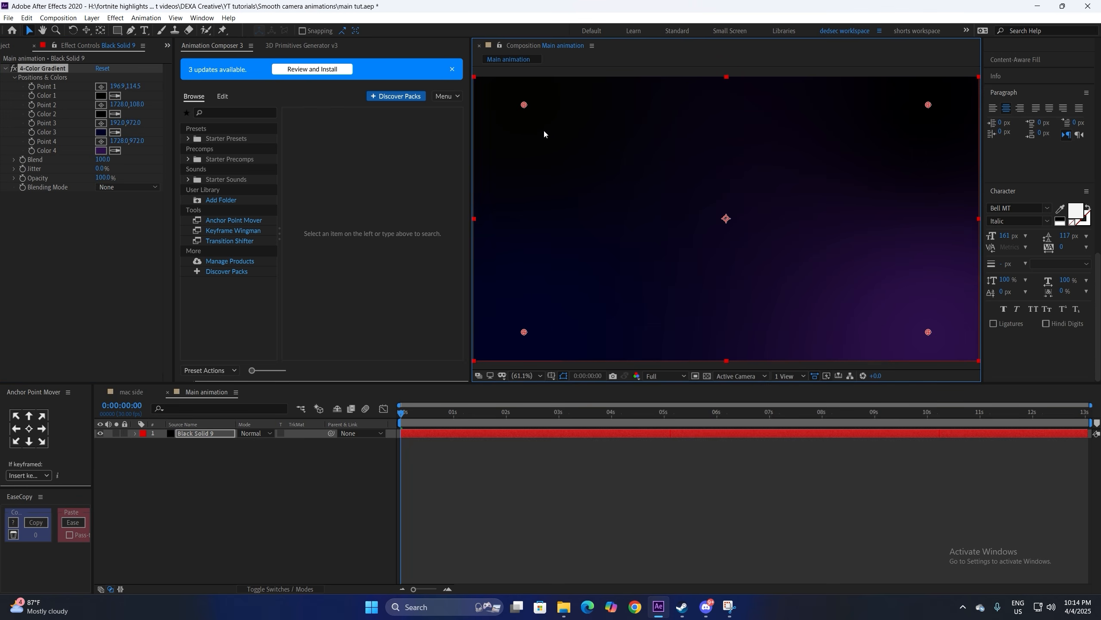
# Step: Move three 4-Color Gradient points for a purple bottom-right glow, then start a new 1920×1080 solid
pyautogui.moveTo(698, 225); pyautogui.dragTo(717, 215)
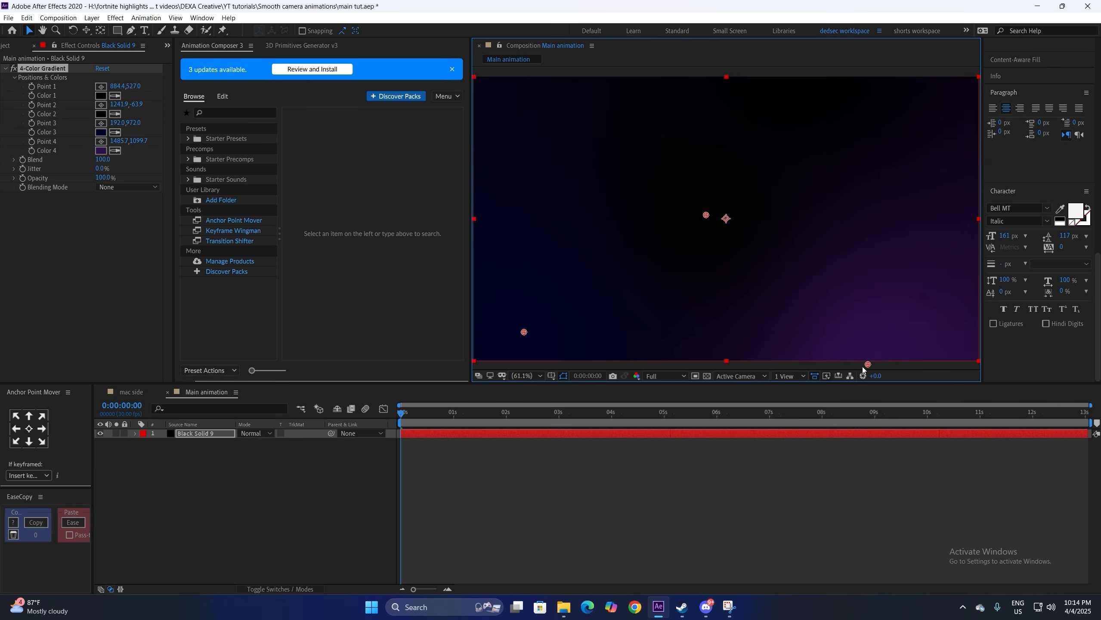
pyautogui.moveTo(524, 332); pyautogui.dragTo(425, 260)
pyautogui.moveTo(858, 367); pyautogui.dragTo(863, 368)
pyautogui.click(807, 480)
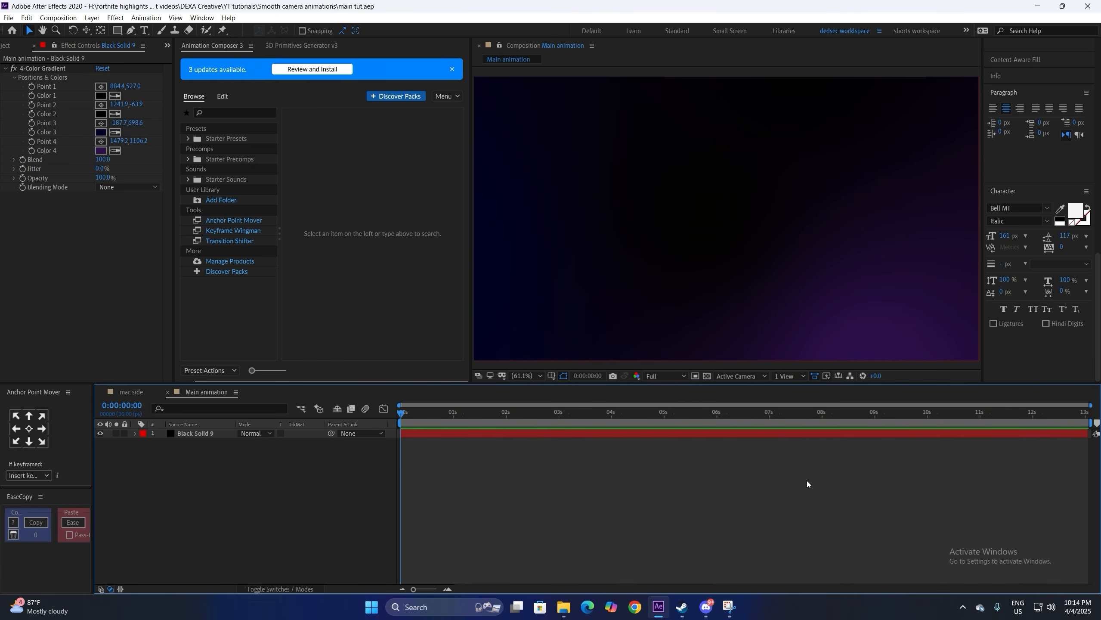
pyautogui.hotkey('ctrl', 'y')
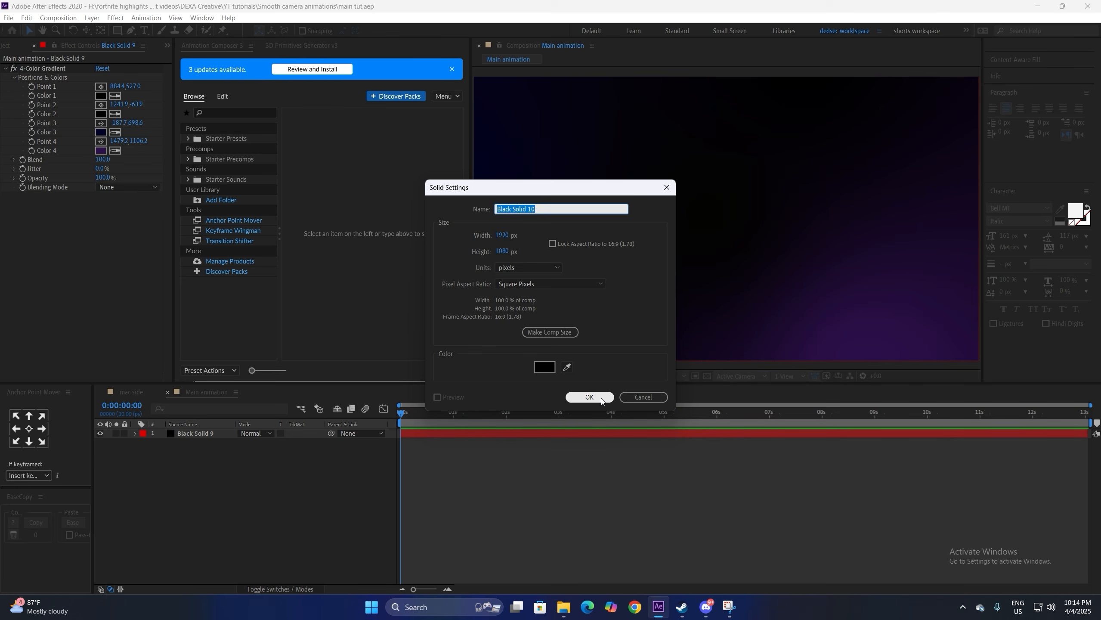
# Step: Create a solid named 'grid' and apply the Grid effect to it
pyautogui.write('grid')
pyautogui.press('Return')
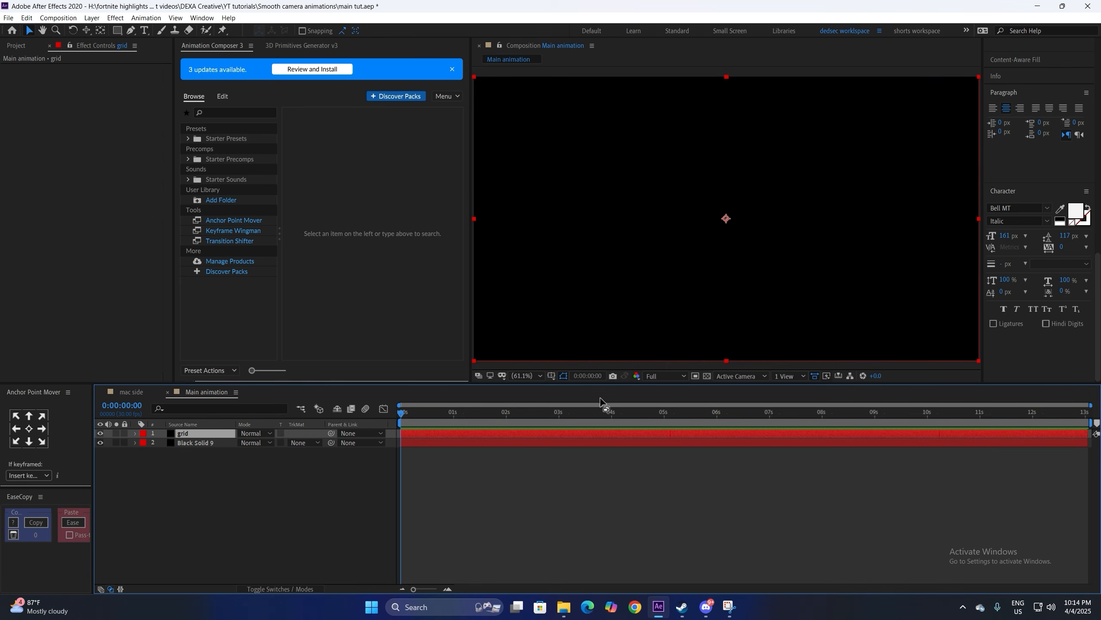
pyautogui.hotkey('ctrl', 'space')
pyautogui.write('grid')
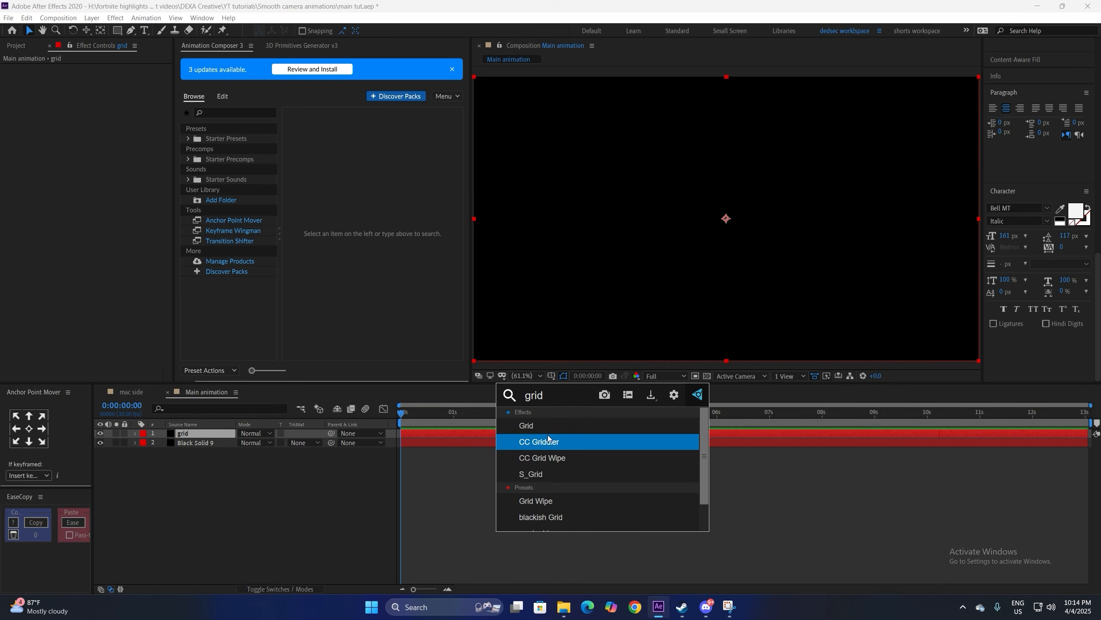
pyautogui.click(542, 426)
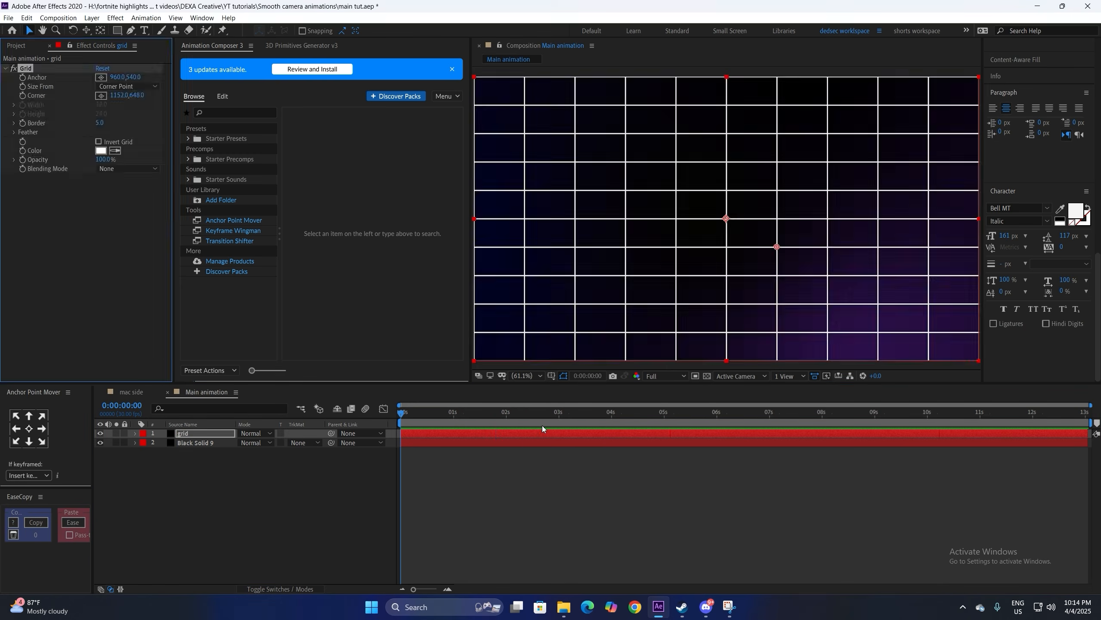
# Step: Set the Grid effect to Width Slider sizing with border 1.5 and width 95
pyautogui.click(130, 86)
pyautogui.click(124, 110)
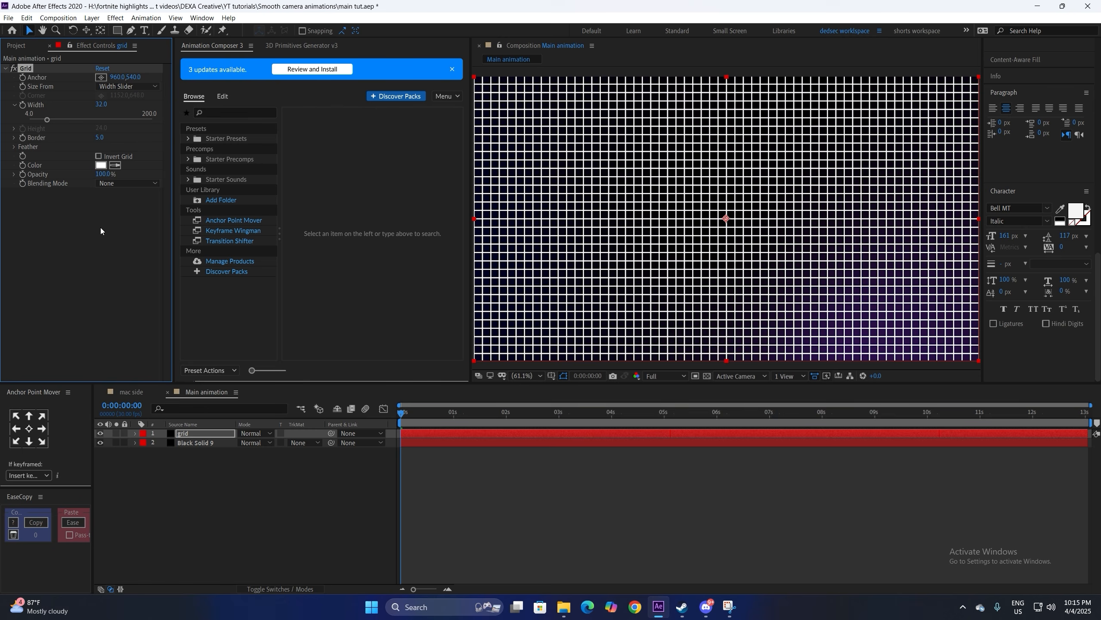
pyautogui.click(100, 136)
pyautogui.write('1.5')
pyautogui.press('Return')
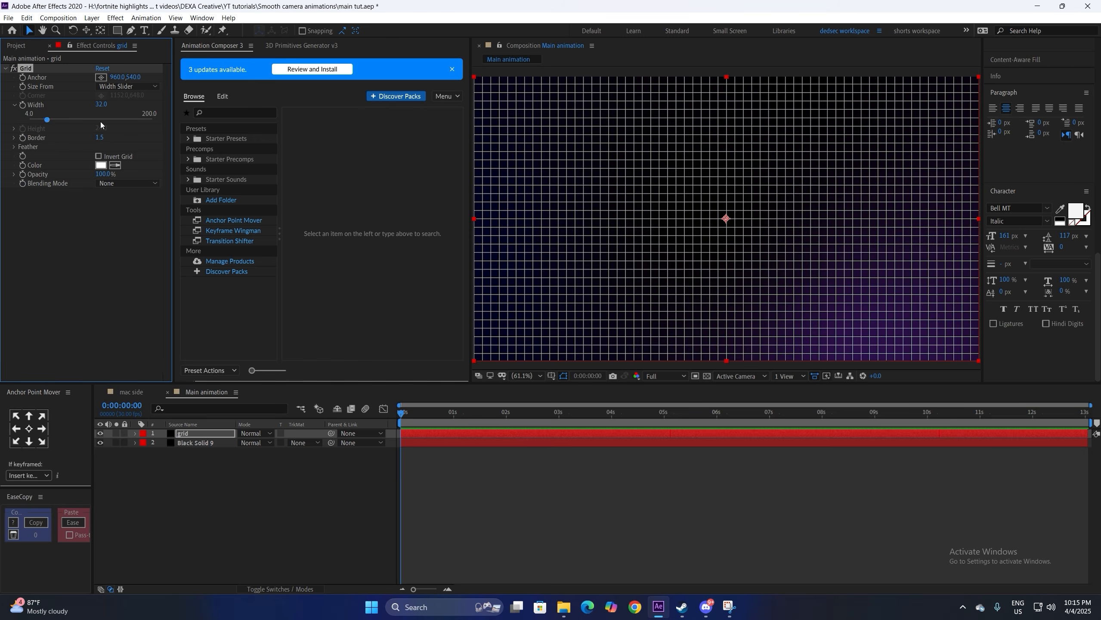
pyautogui.moveTo(100, 105); pyautogui.dragTo(145, 113)
pyautogui.click(279, 588)
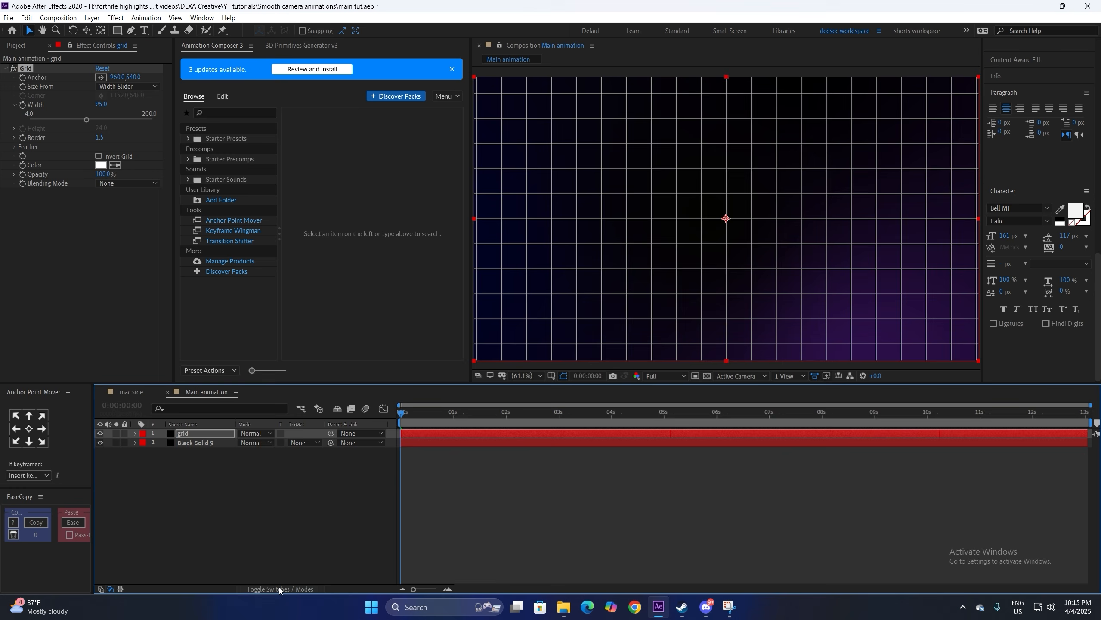
pyautogui.click(262, 526)
# Step: Make the grid layer 3D and tilt its X Rotation to about -81°
pyautogui.click(298, 433)
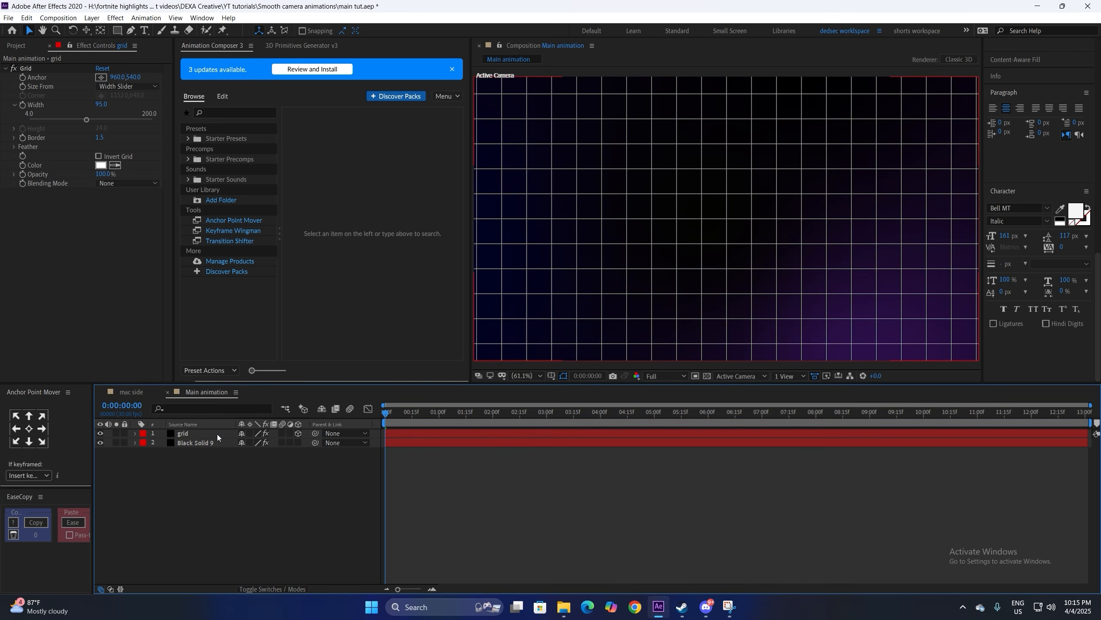
pyautogui.click(217, 434)
pyautogui.press('r')
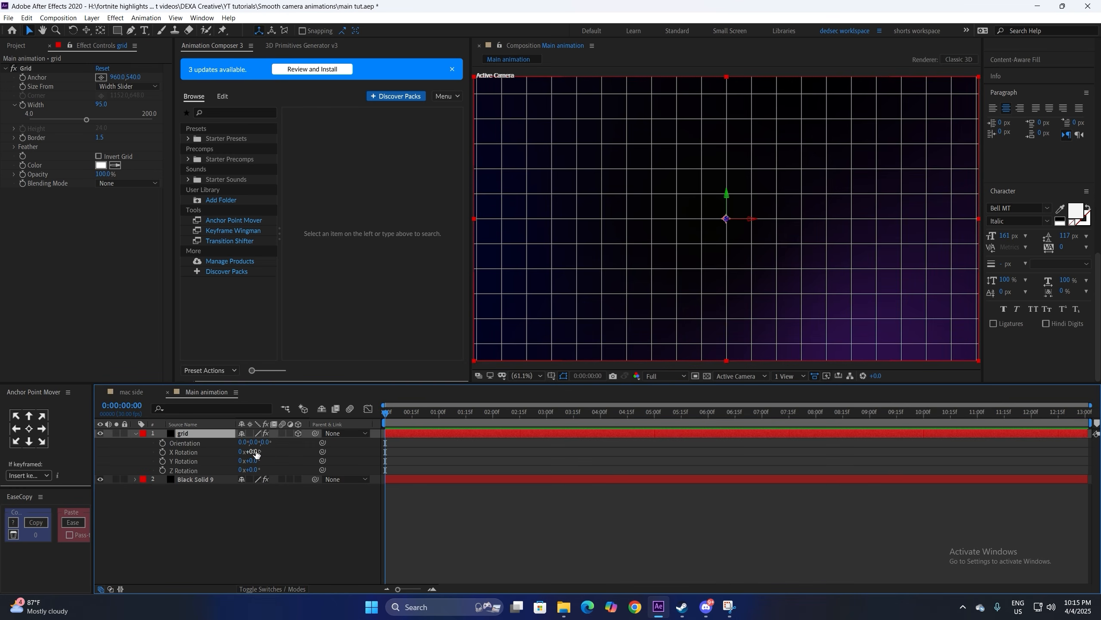
pyautogui.click(254, 452)
pyautogui.write('-80')
pyautogui.press('Return')
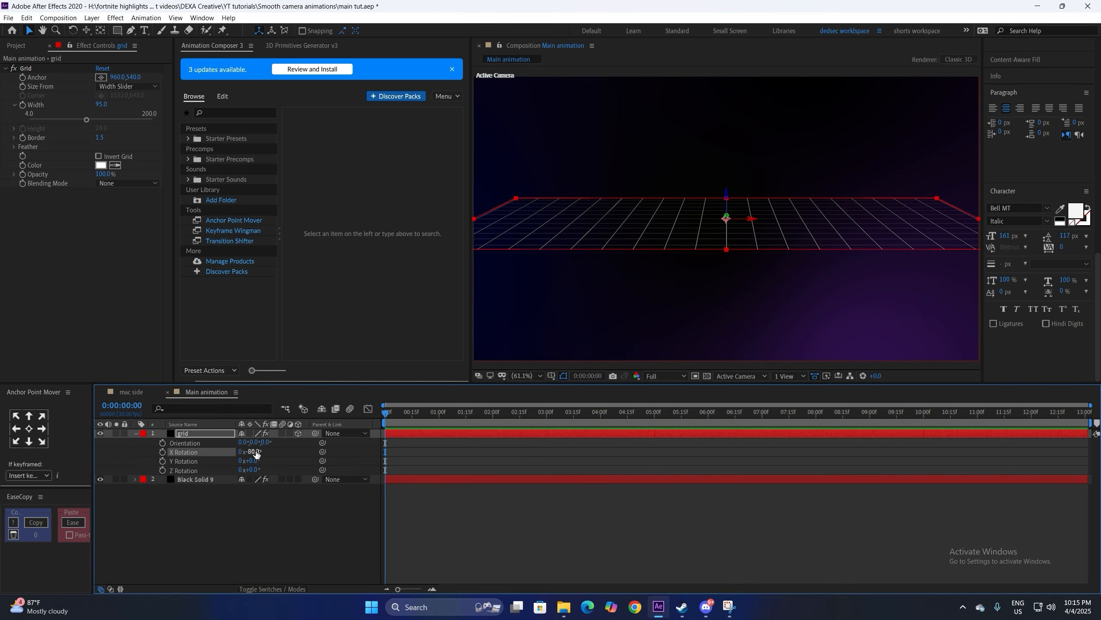
pyautogui.moveTo(254, 453); pyautogui.dragTo(251, 452)
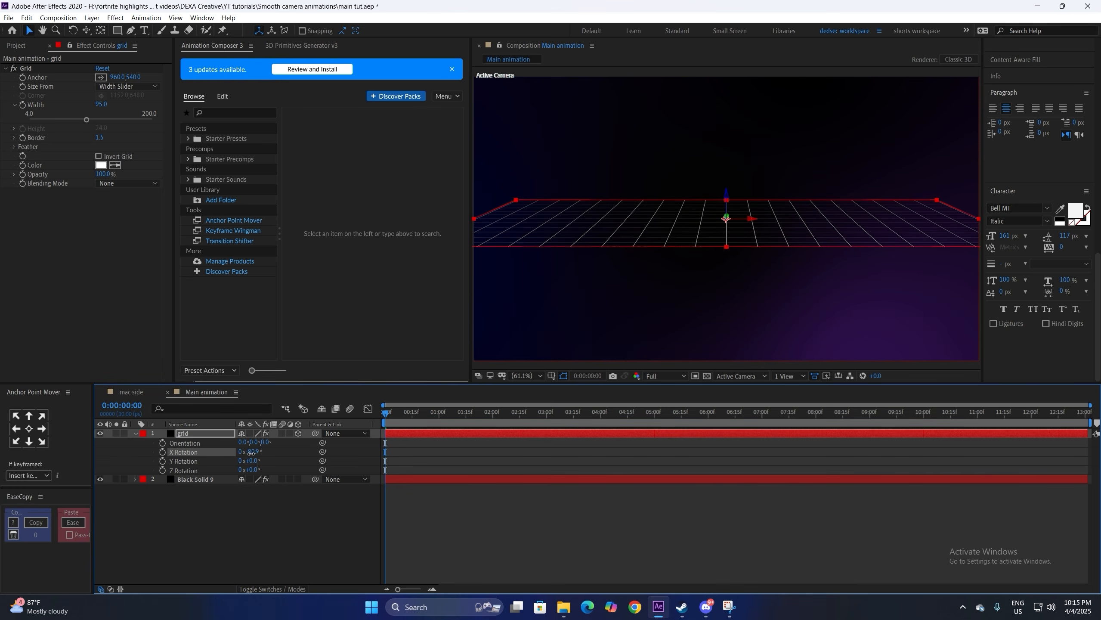
# Step: Scale the grid floor to 315% and reduce the Grid width to 49
pyautogui.click(211, 434)
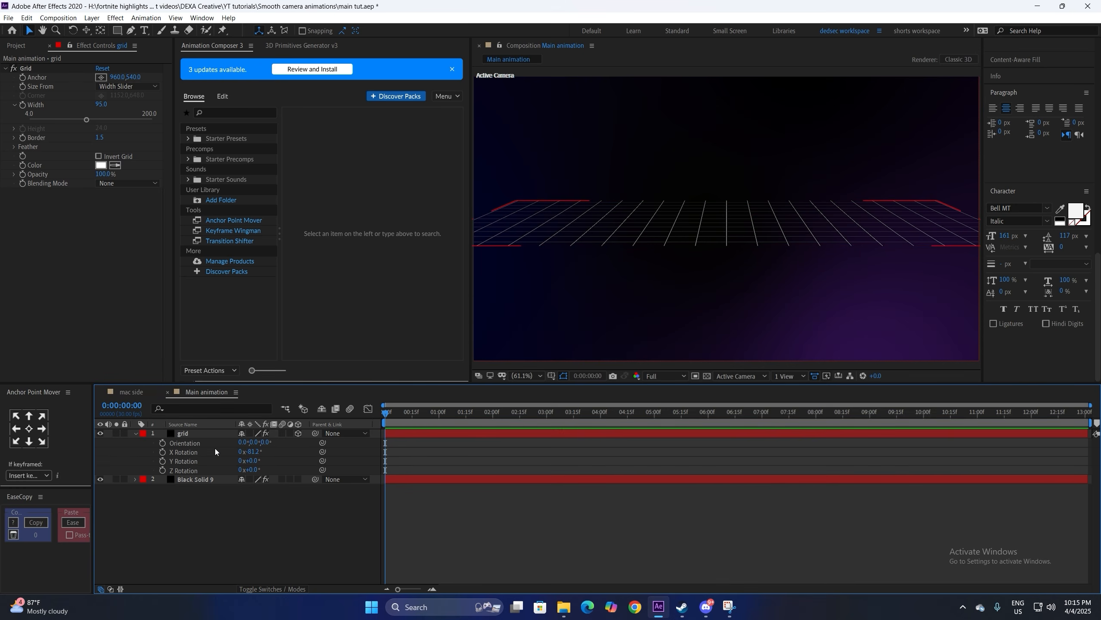
pyautogui.press('s')
pyautogui.moveTo(256, 443); pyautogui.dragTo(387, 454)
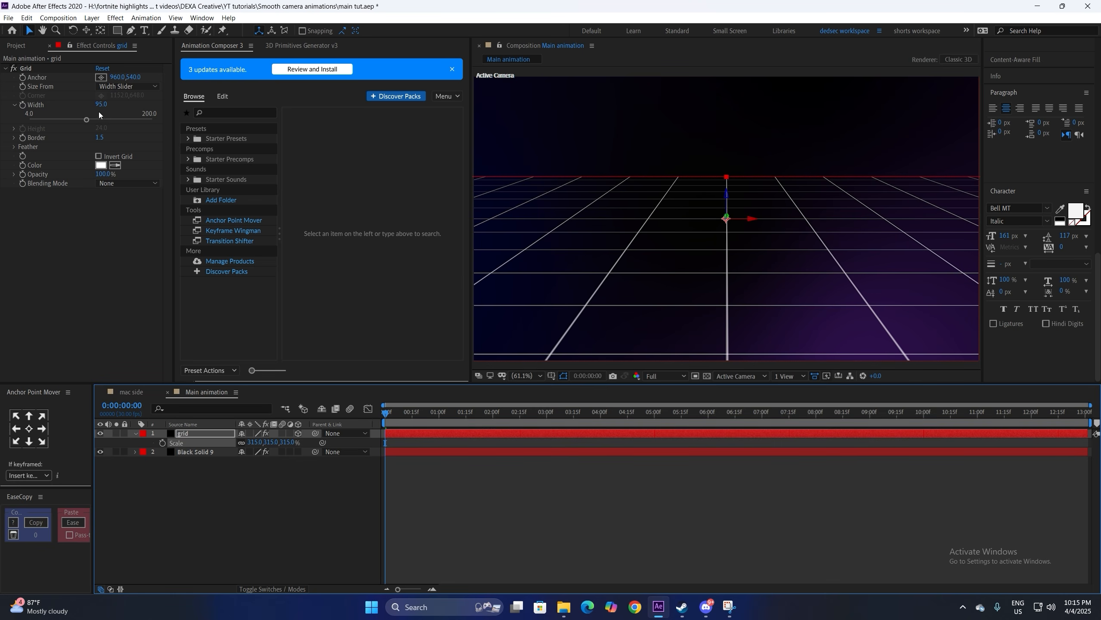
pyautogui.moveTo(103, 105); pyautogui.dragTo(82, 108)
pyautogui.click(618, 569)
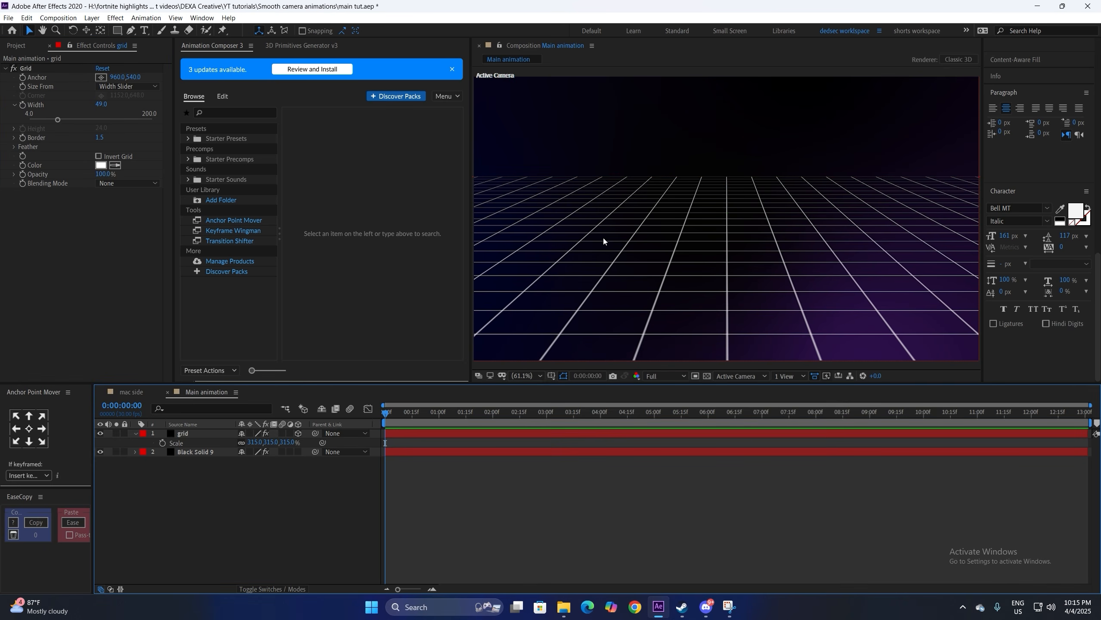
# Step: Apply Motion Tile to the grid with 500 output width and height and Mirror Edges on
pyautogui.click(205, 436)
pyautogui.hotkey('ctrl', 'space')
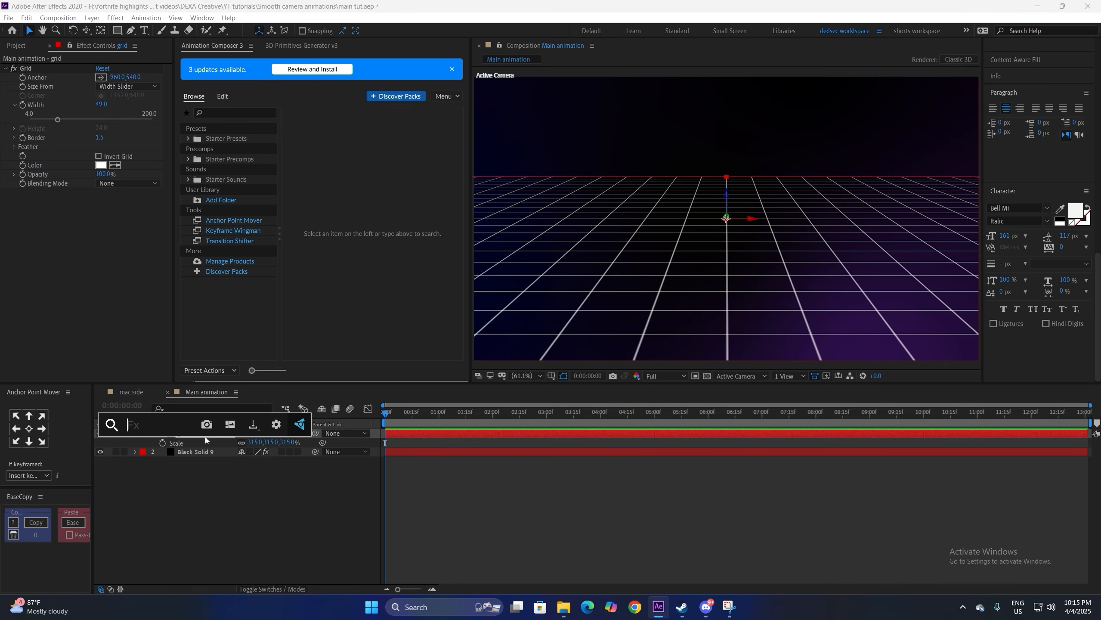
pyautogui.write('motion')
pyautogui.press('Return')
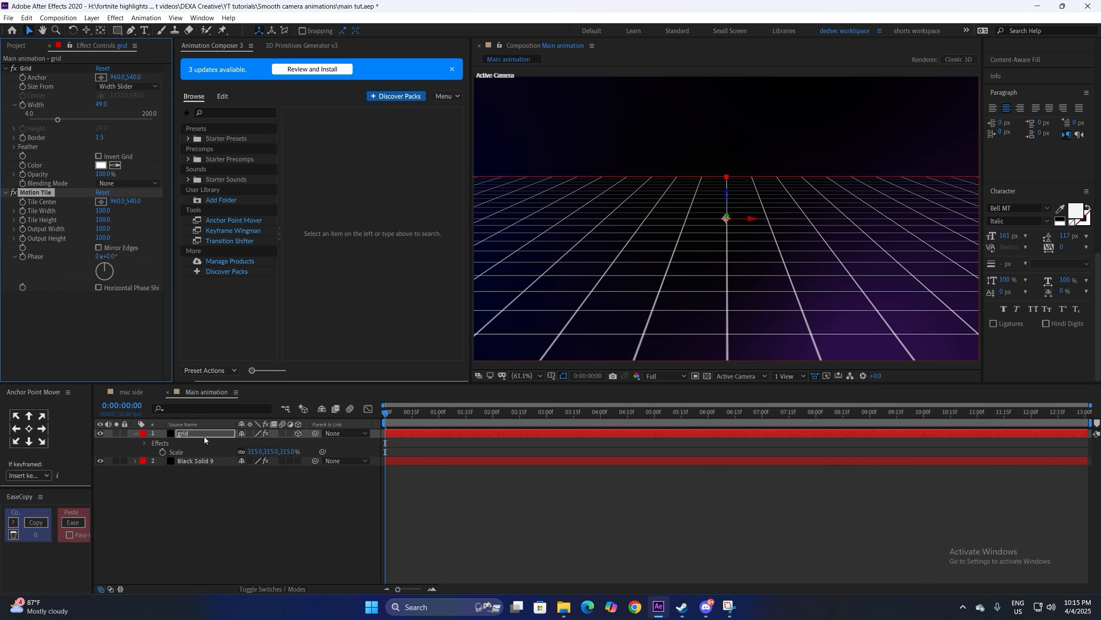
pyautogui.click(102, 229)
pyautogui.write('40.0')
pyautogui.press('Tab')
pyautogui.write('500')
pyautogui.press('Return')
pyautogui.click(98, 248)
pyautogui.click(493, 496)
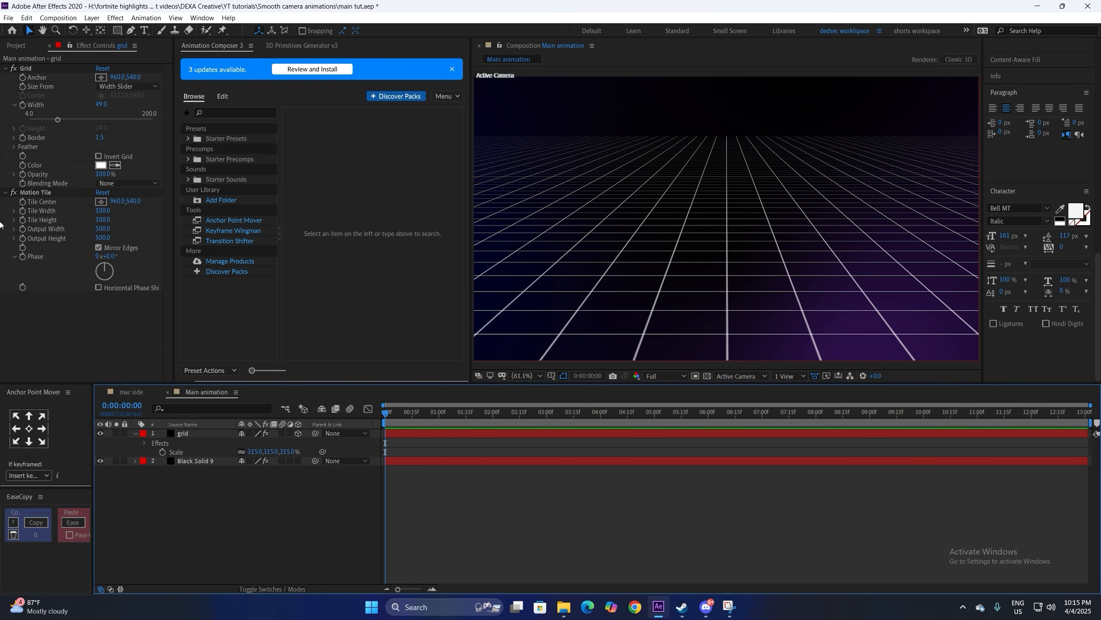
# Step: Move Motion Tile above the Grid effect and shrink the grid layer to 221%
pyautogui.moveTo(41, 194); pyautogui.dragTo(37, 65)
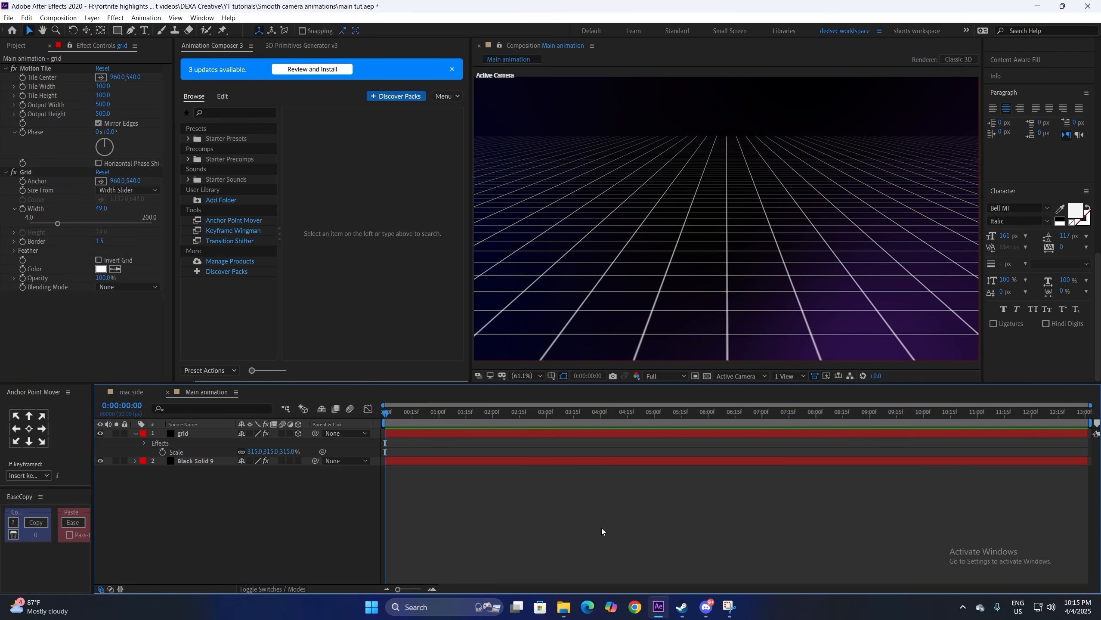
pyautogui.moveTo(260, 452); pyautogui.dragTo(209, 451)
pyautogui.moveTo(102, 209); pyautogui.dragTo(116, 209)
pyautogui.hotkey('ctrl', 'shift', 'a')
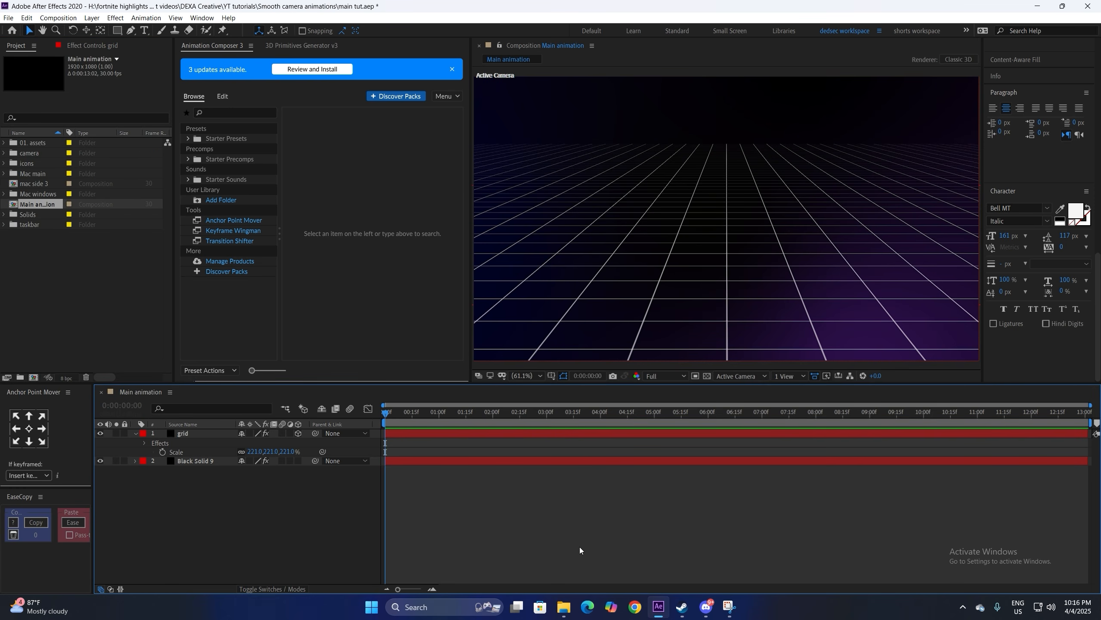
# Step: Create a lime-labelled solid named 'matte' with a Gradient Ramp effect
pyautogui.hotkey('ctrl', 'y')
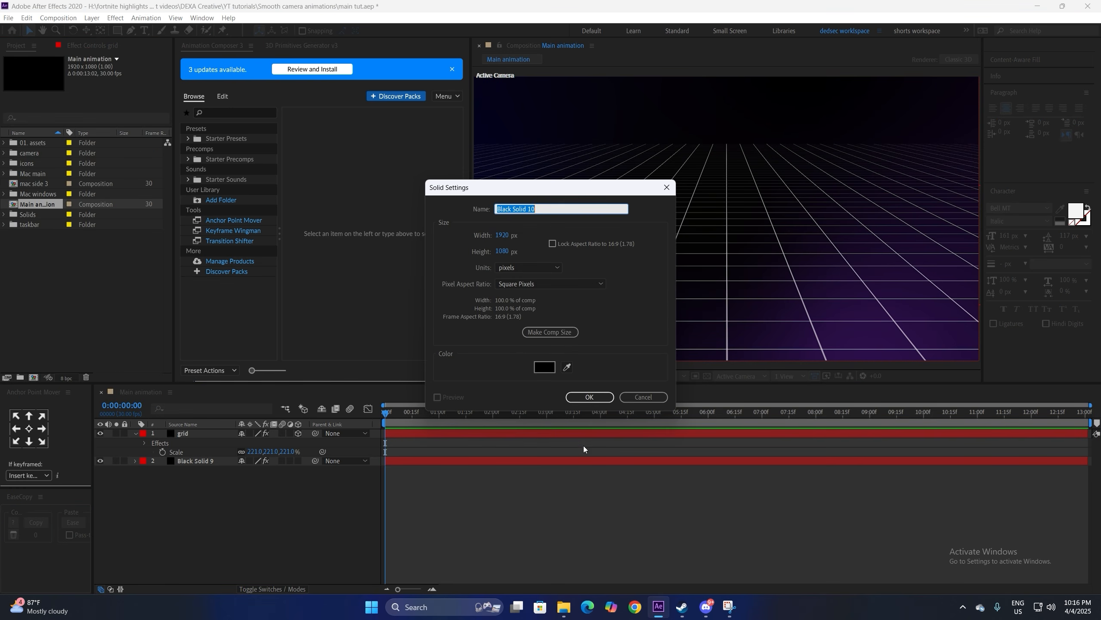
pyautogui.write('matte')
pyautogui.click(590, 397)
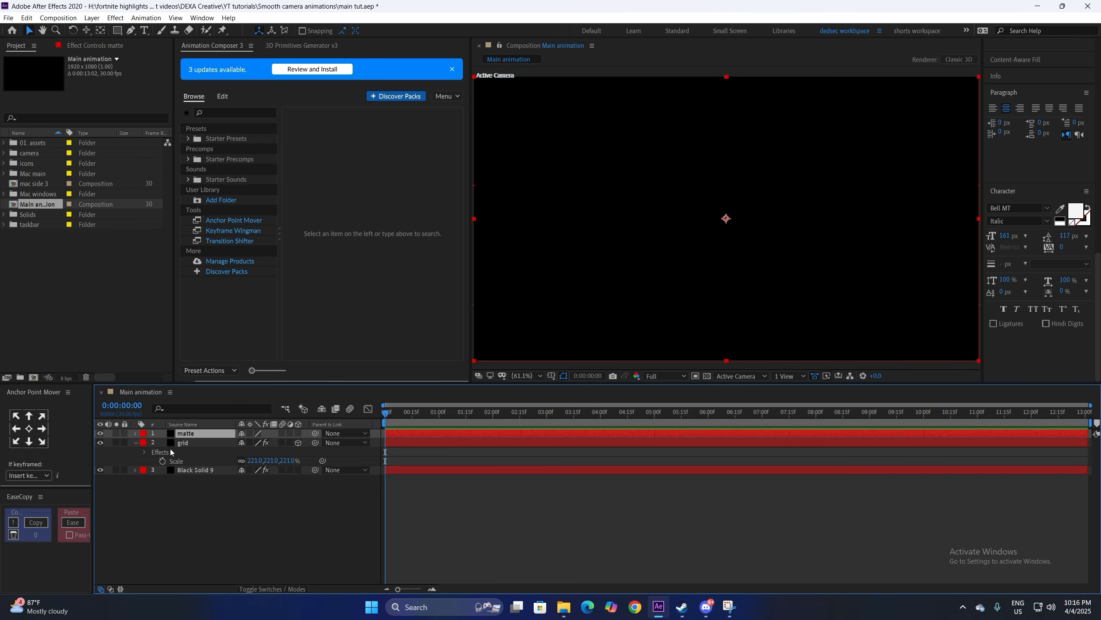
pyautogui.click(144, 436)
pyautogui.click(185, 438)
pyautogui.hotkey('ctrl', 'space')
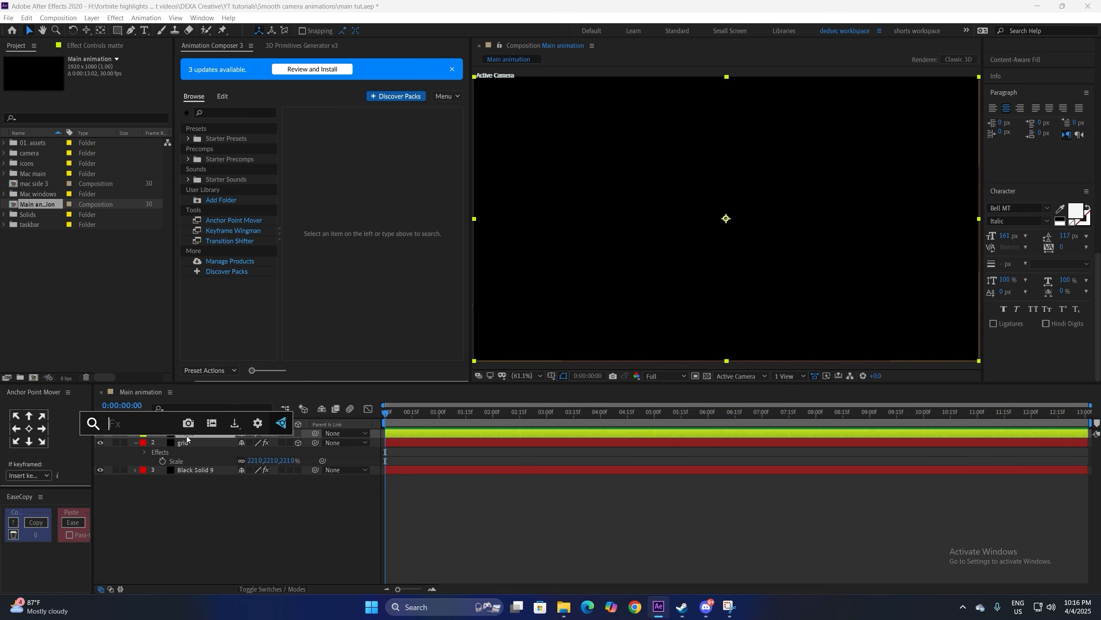
pyautogui.write('grad')
pyautogui.click(167, 466)
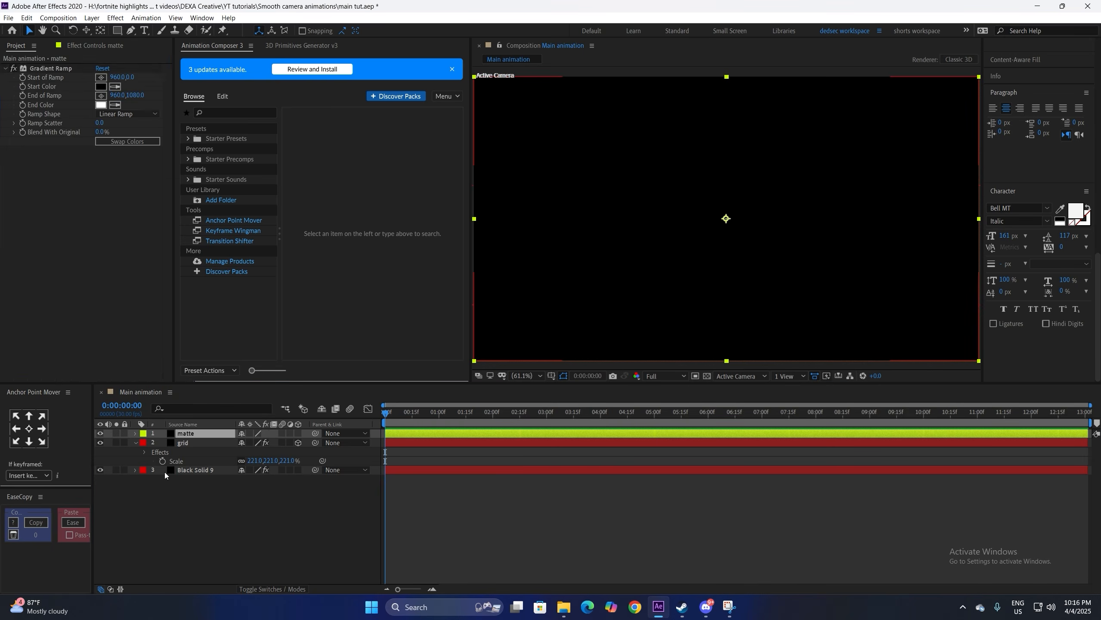
# Step: Hide the matte and position the ramp's start and end points toward the horizon
pyautogui.click(101, 433)
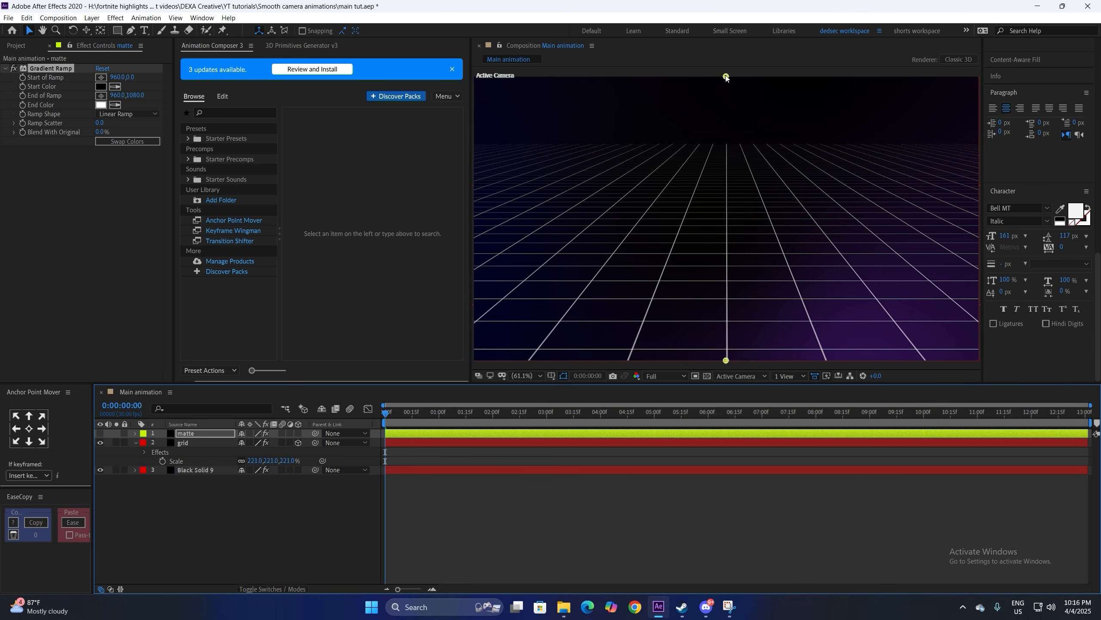
pyautogui.moveTo(726, 76); pyautogui.dragTo(726, 121)
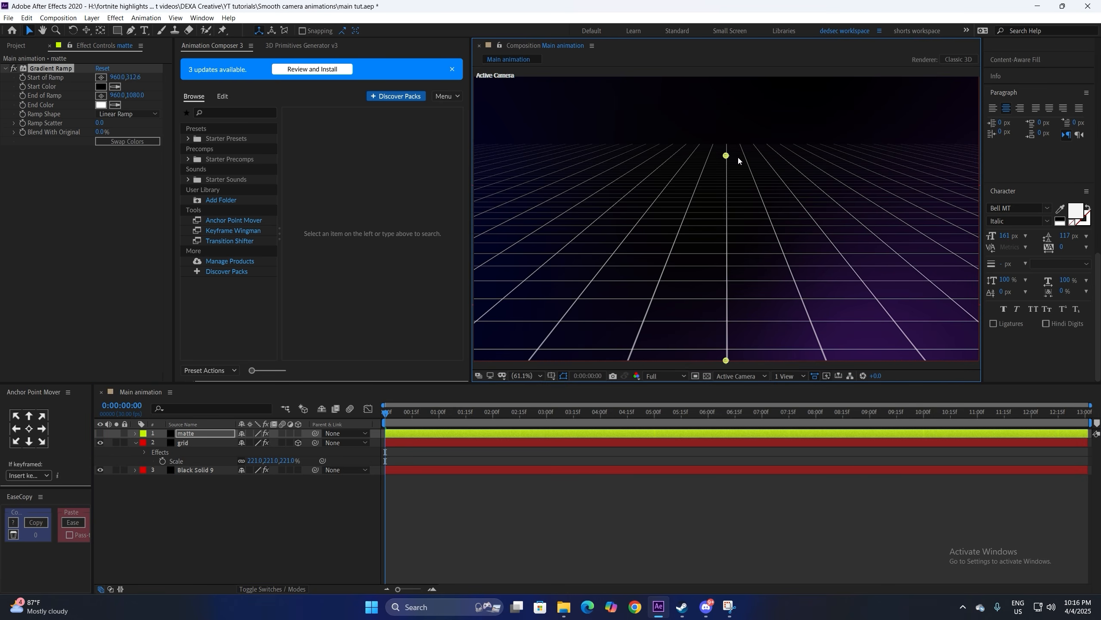
pyautogui.click(551, 376)
pyautogui.click(507, 413)
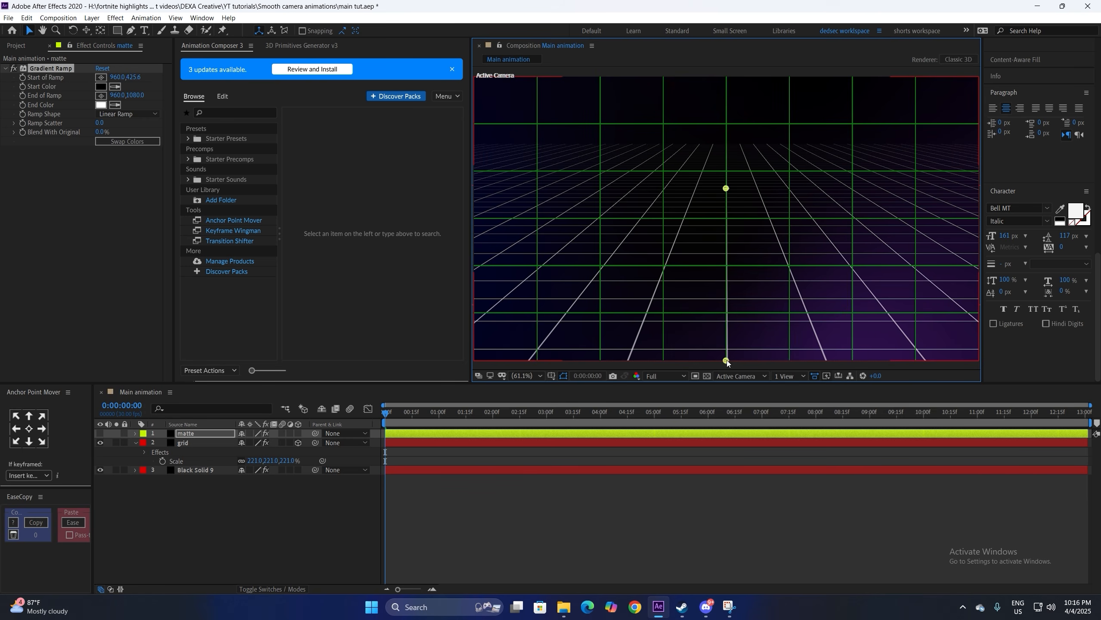
pyautogui.moveTo(725, 361); pyautogui.dragTo(726, 333)
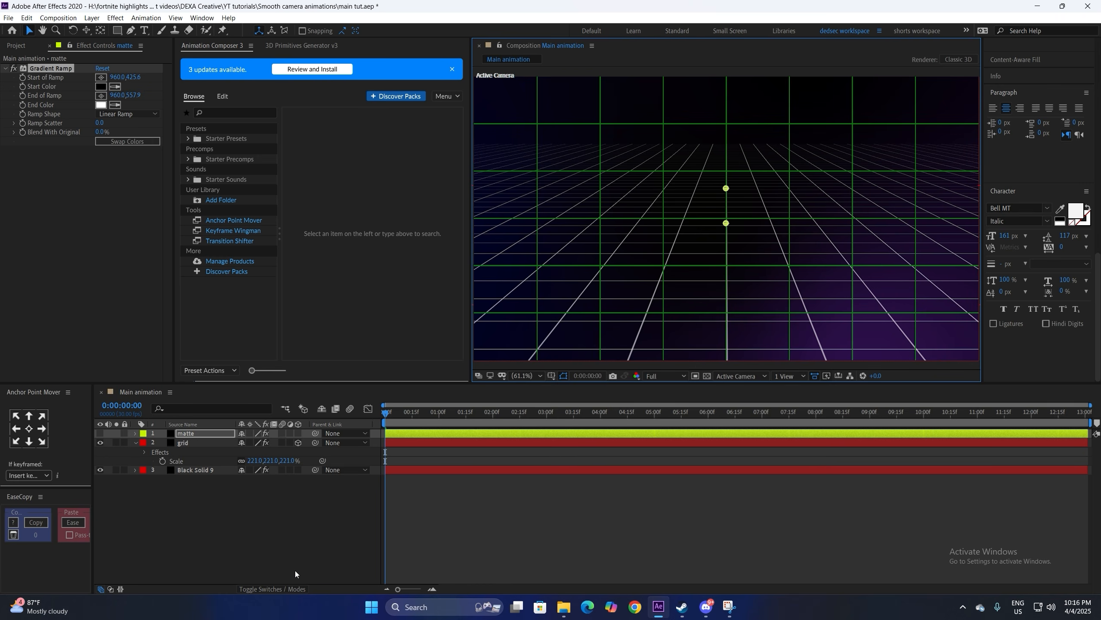
# Step: Set the grid's track matte to Luma Matte 'matte' and turn off the proportional grid overlay
pyautogui.click(293, 588)
pyautogui.click(302, 443)
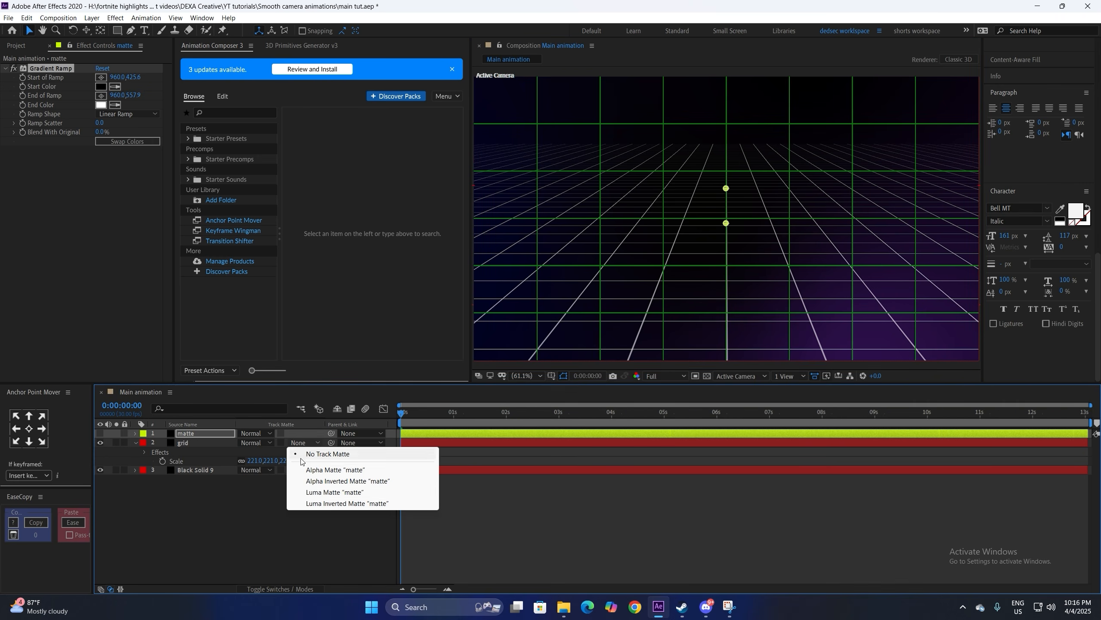
pyautogui.click(314, 492)
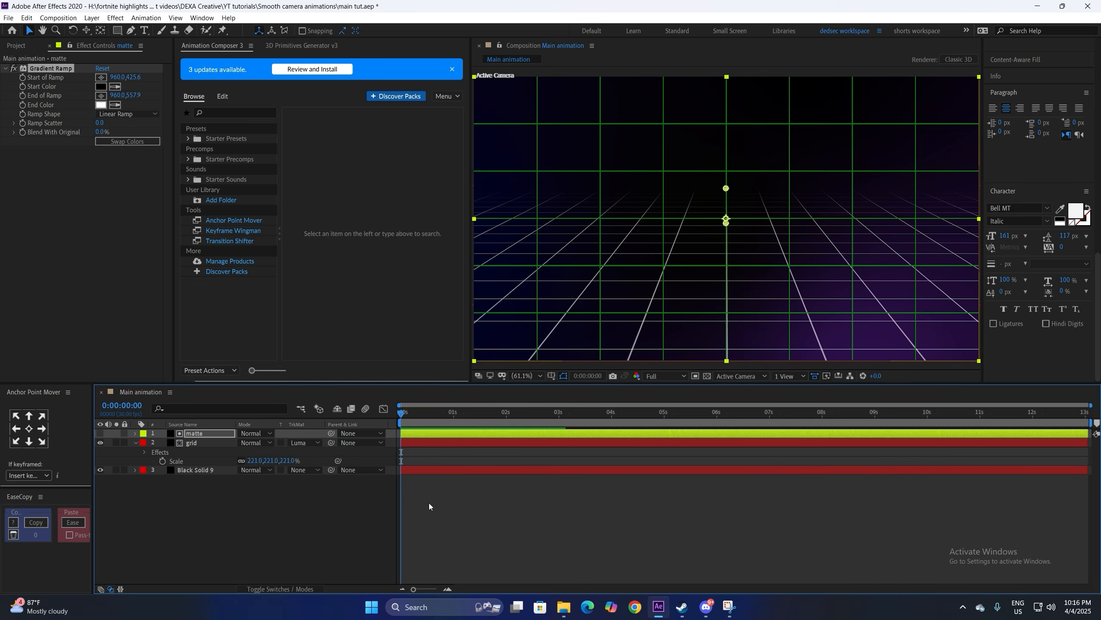
pyautogui.click(100, 433)
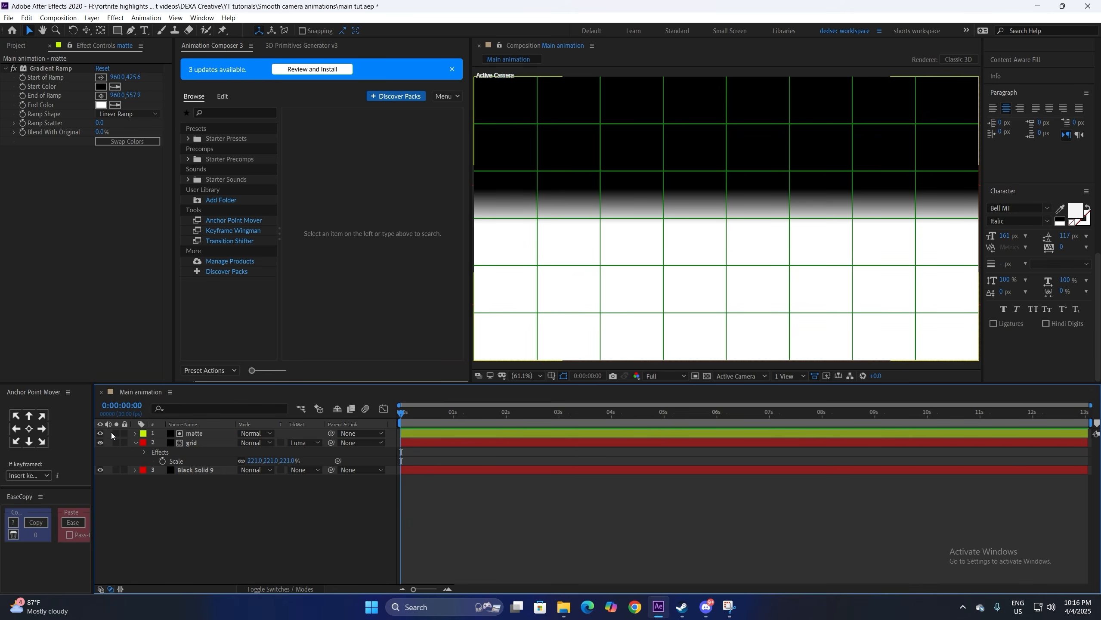
pyautogui.click(99, 433)
pyautogui.click(551, 375)
pyautogui.click(564, 404)
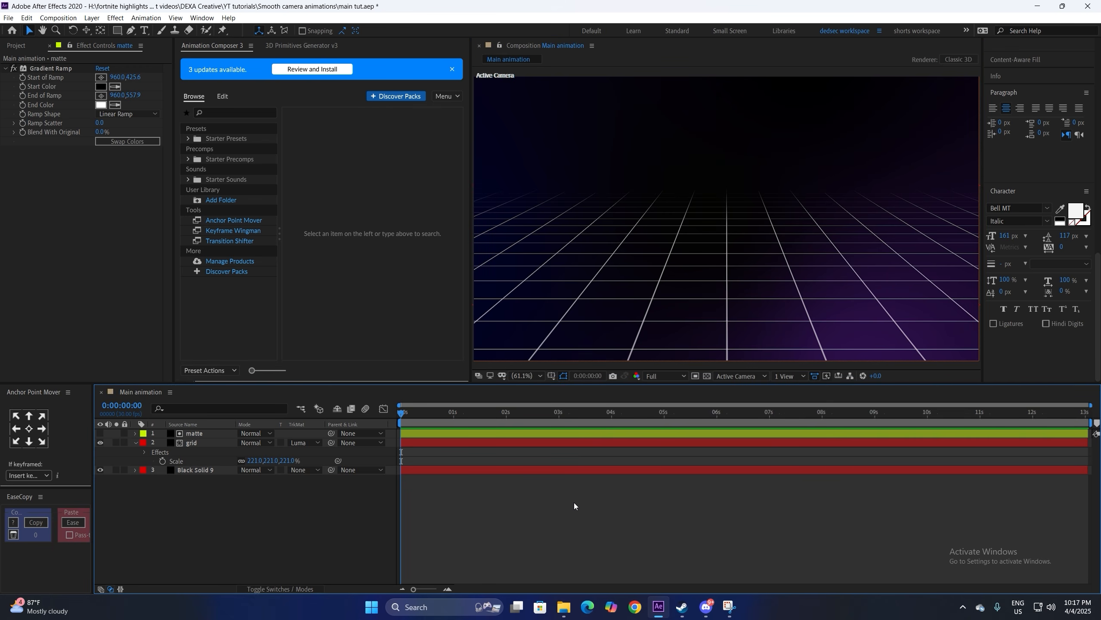
# Step: Add a text layer reading 'Have you ever Wondered' in SF Pro Display Semibold
pyautogui.click(146, 31)
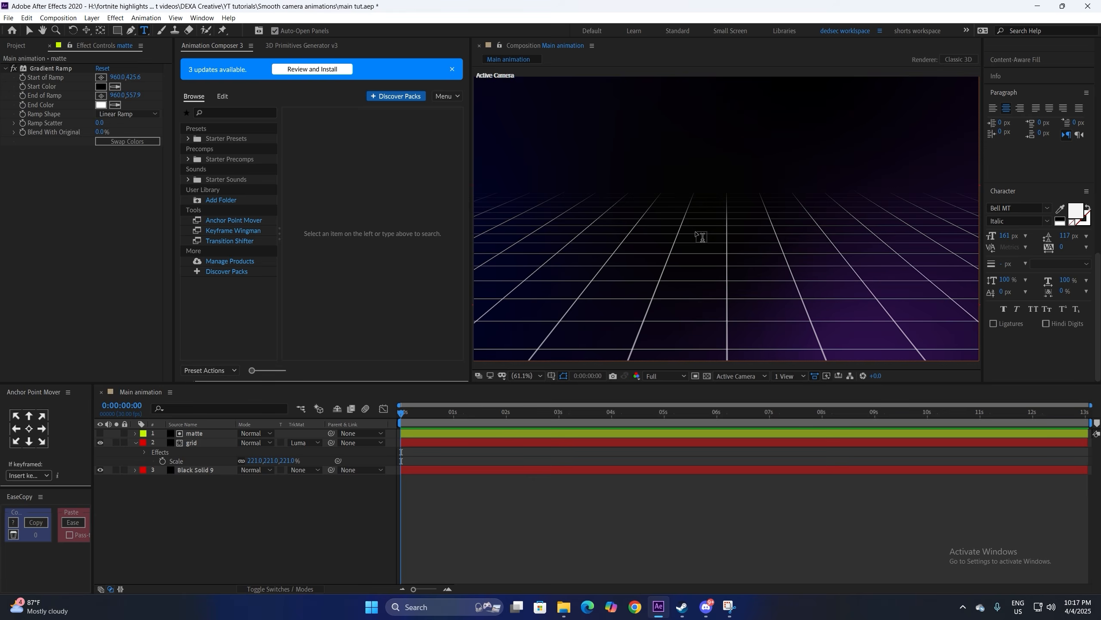
pyautogui.click(696, 237)
pyautogui.click(1018, 207)
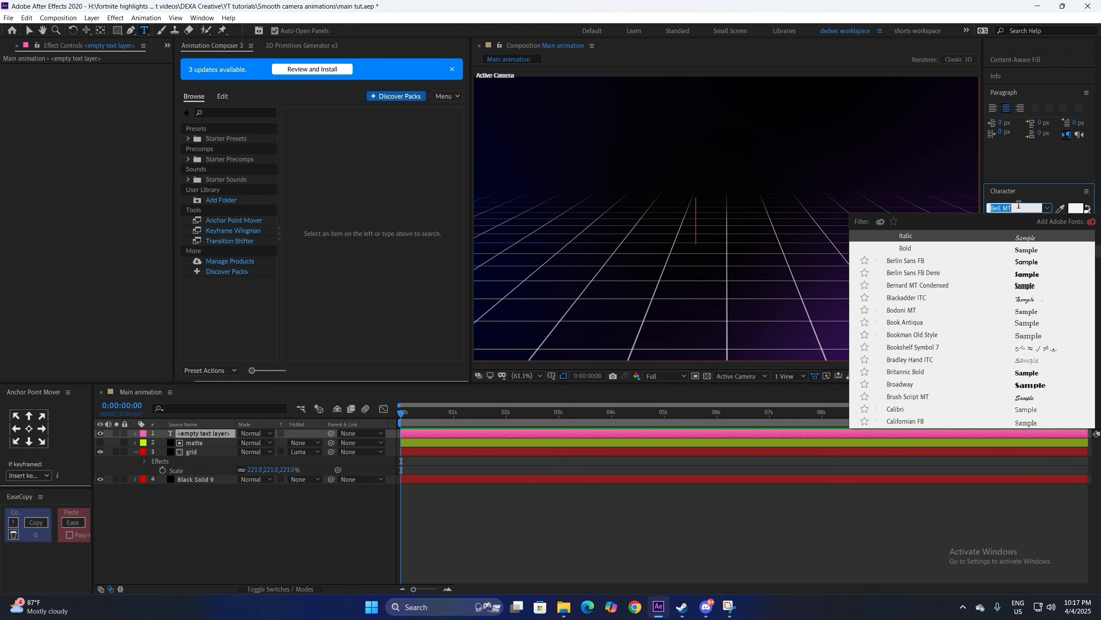
pyautogui.write('sf')
pyautogui.press('Down')
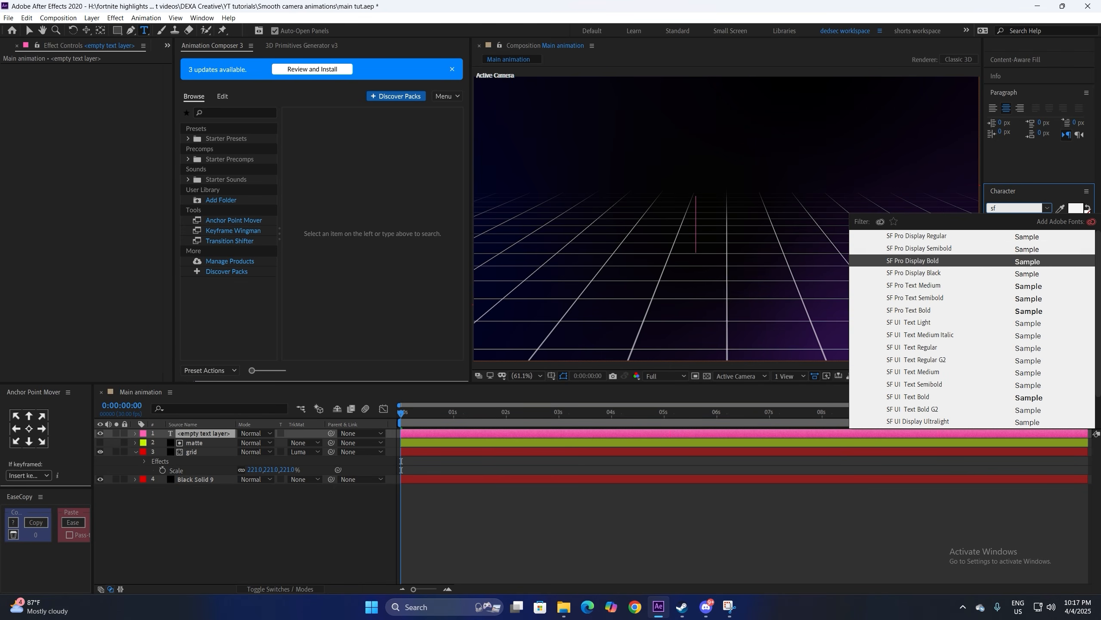
pyautogui.press('Return')
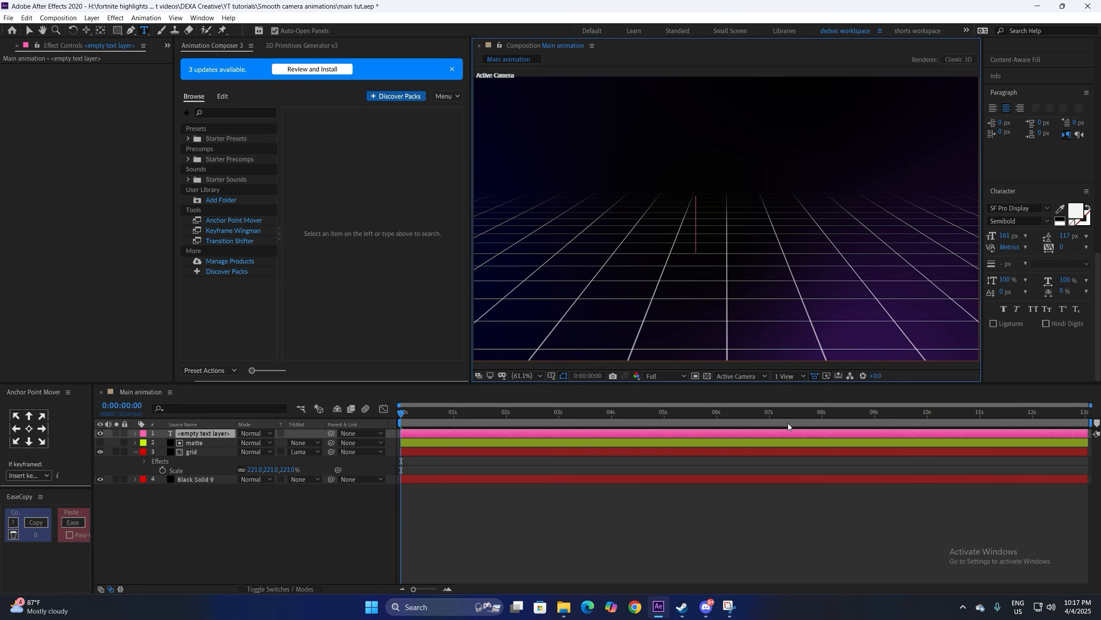
pyautogui.write('Have you ever W')
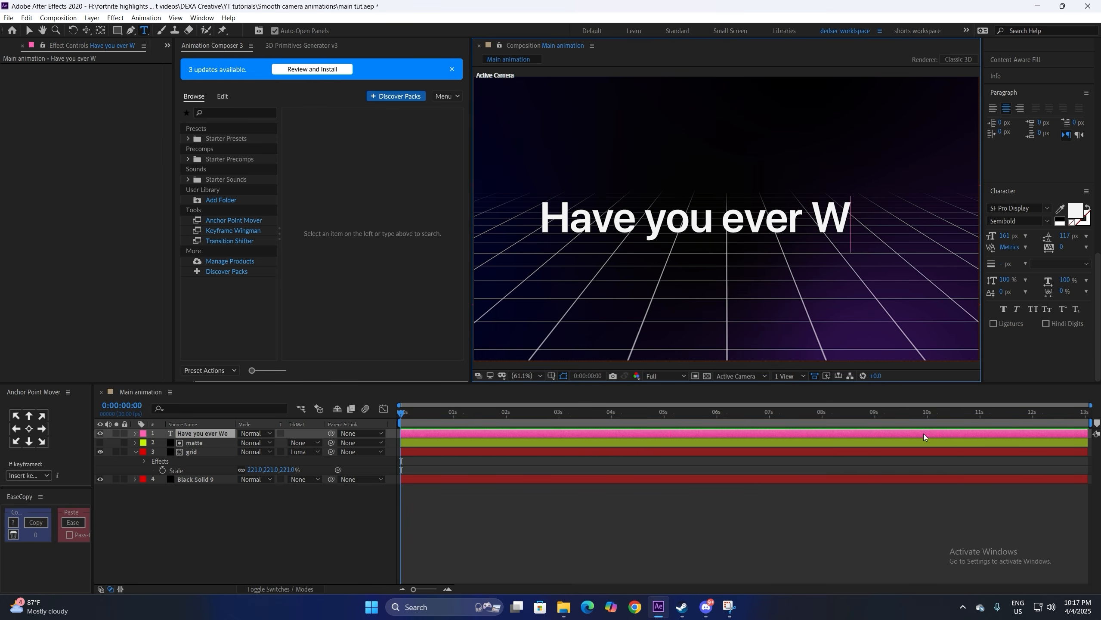
pyautogui.write('ondered')
pyautogui.click(924, 433)
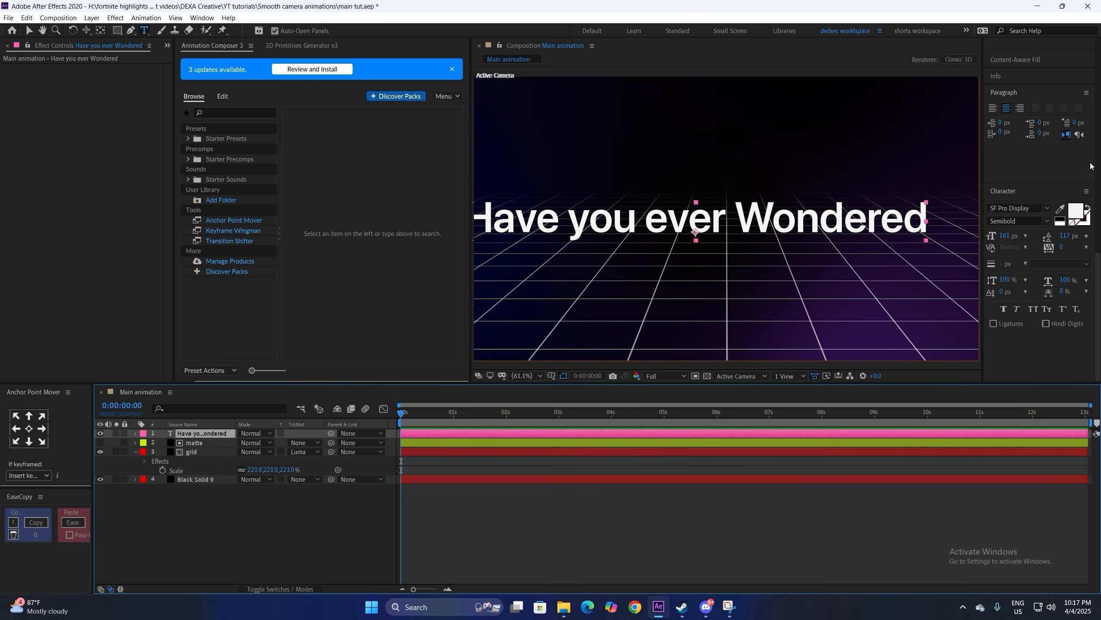
# Step: Centre the title and set the word 'Wondered' to Bell MT Italic
pyautogui.scroll(5, 1092, 165)
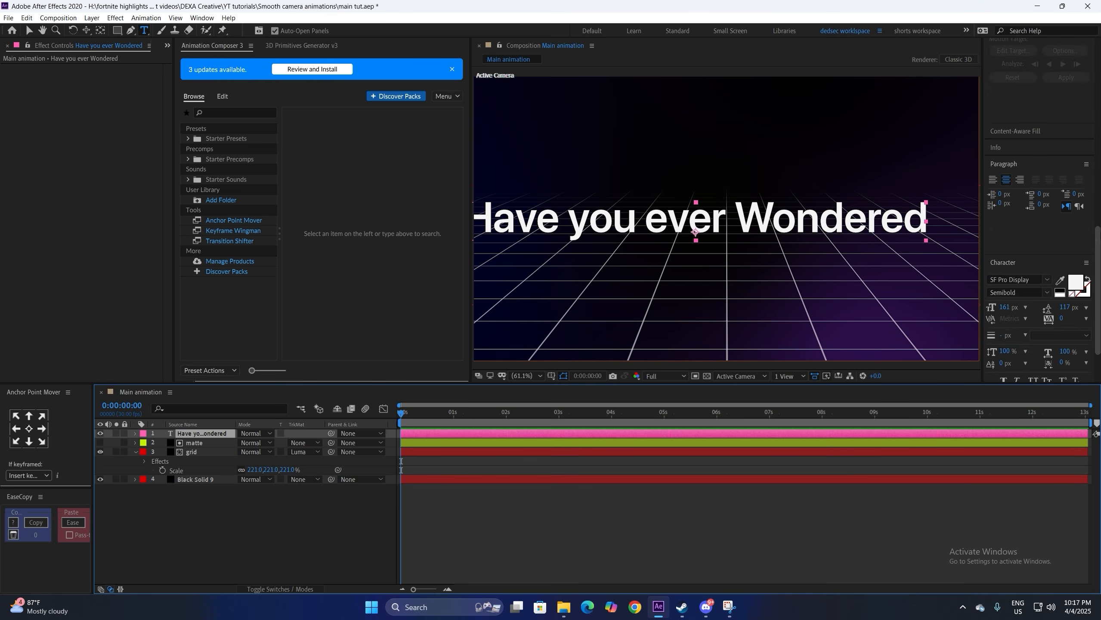
pyautogui.scroll(3, 1092, 173)
pyautogui.hotkey('ctrl', 'Home')
pyautogui.scroll(3, 1094, 243)
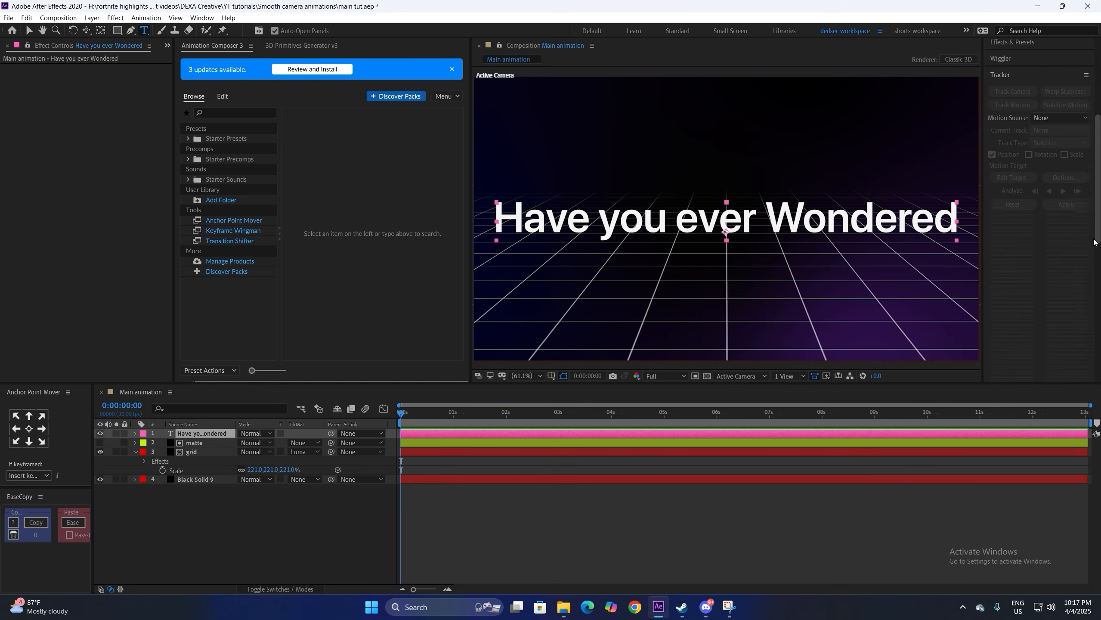
pyautogui.scroll(-8, 1094, 242)
pyautogui.doubleClick(861, 219)
pyautogui.click(1017, 208)
pyautogui.write('bel')
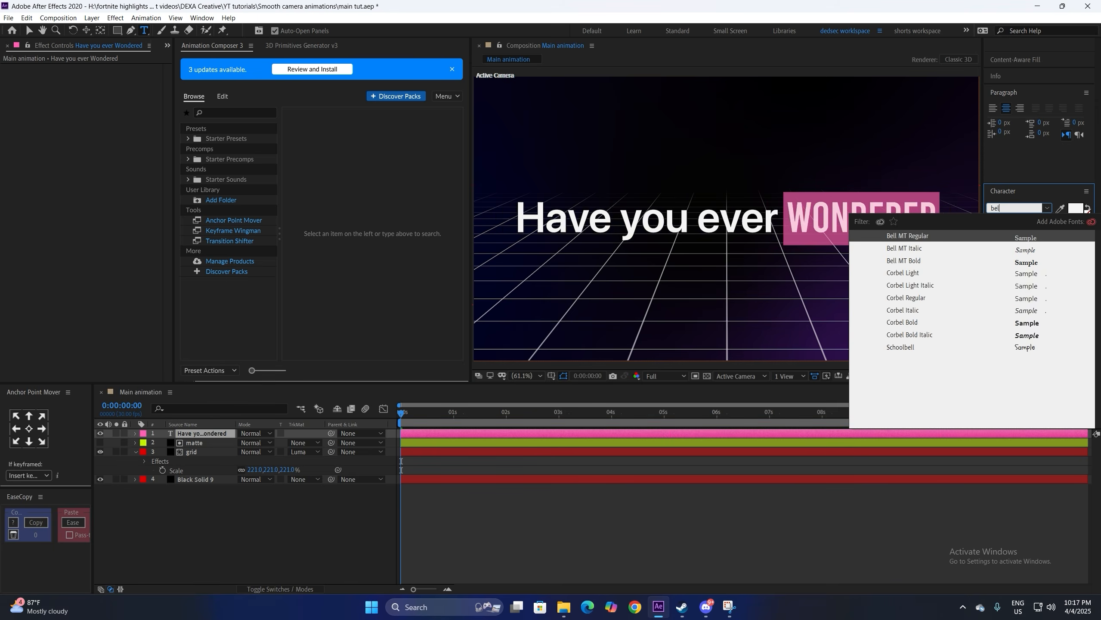
pyautogui.write('l')
pyautogui.press('Down')
pyautogui.press('Return')
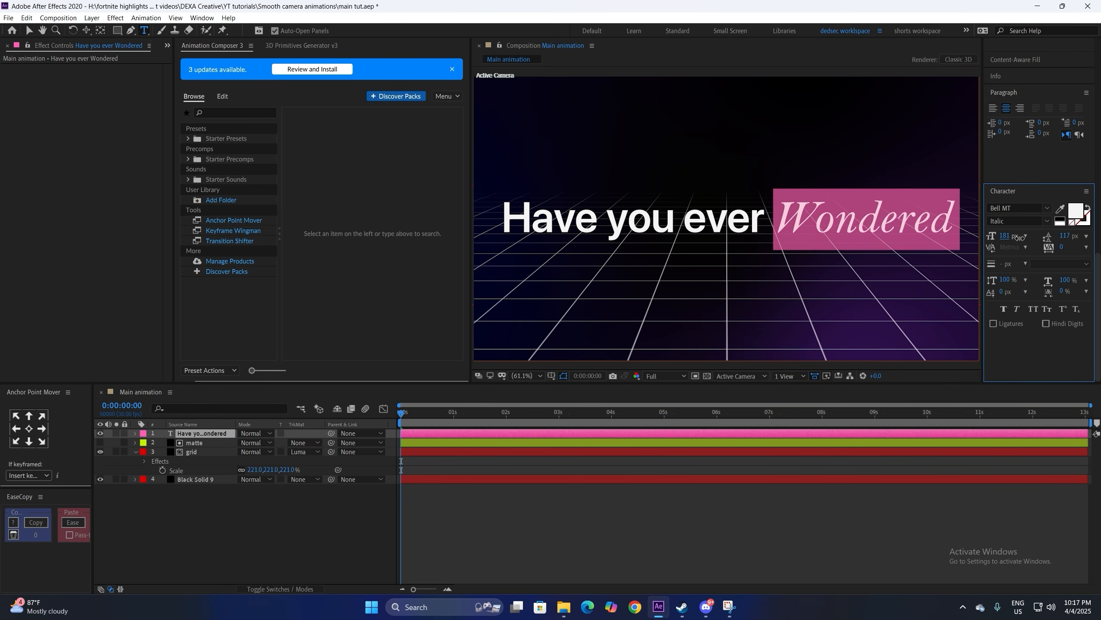
# Step: Scale the title down to 58% and save the project
pyautogui.click(539, 472)
pyautogui.click(538, 433)
pyautogui.press('s')
pyautogui.moveTo(256, 442); pyautogui.dragTo(234, 442)
pyautogui.hotkey('ctrl', 's')
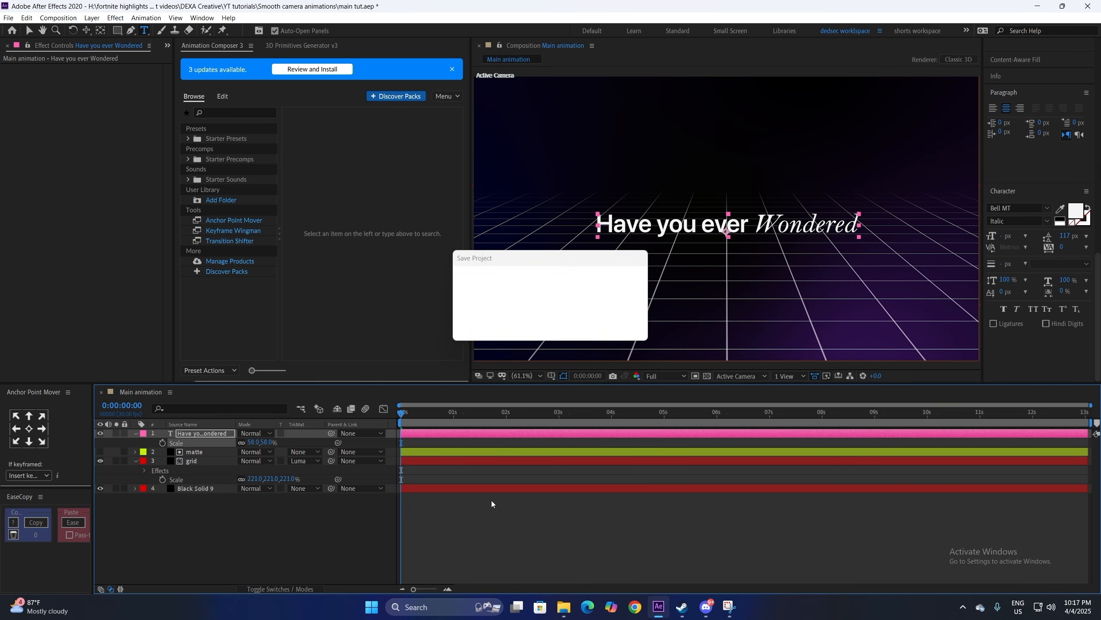
pyautogui.click(498, 501)
pyautogui.click(281, 592)
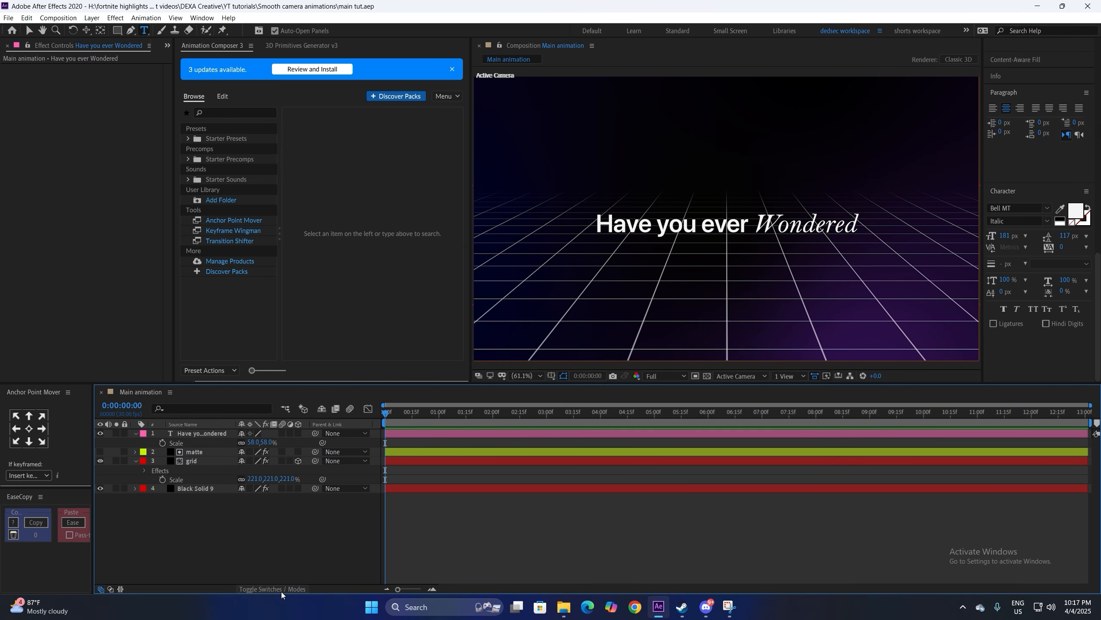
# Step: Make the title a 3D layer and orbit Custom View 1 around the scene
pyautogui.click(297, 435)
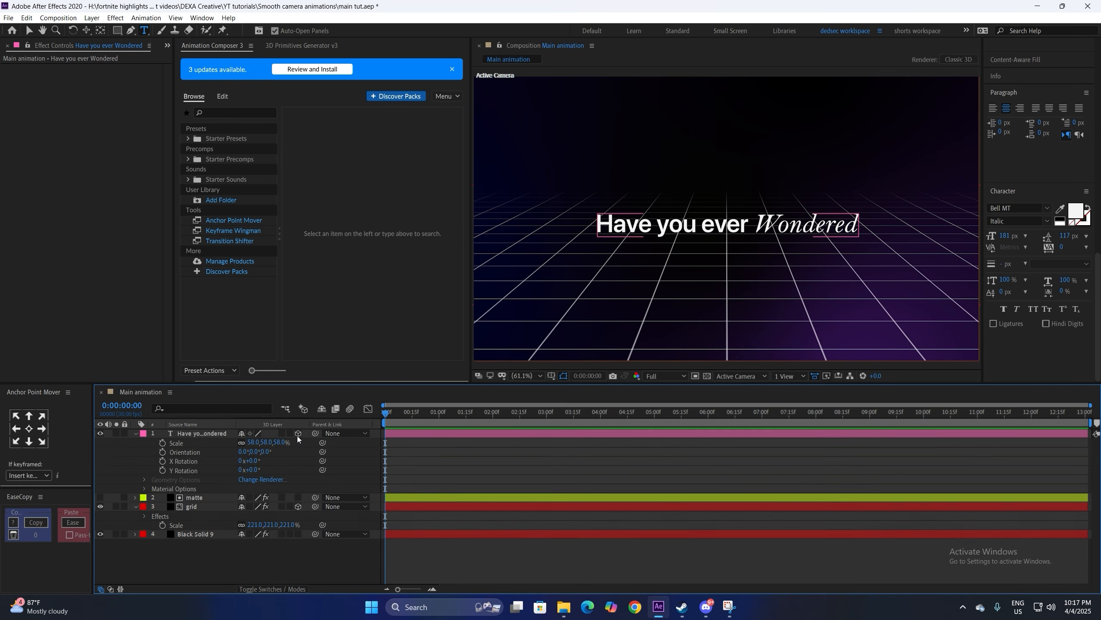
pyautogui.click(213, 435)
pyautogui.click(347, 443)
pyautogui.click(740, 376)
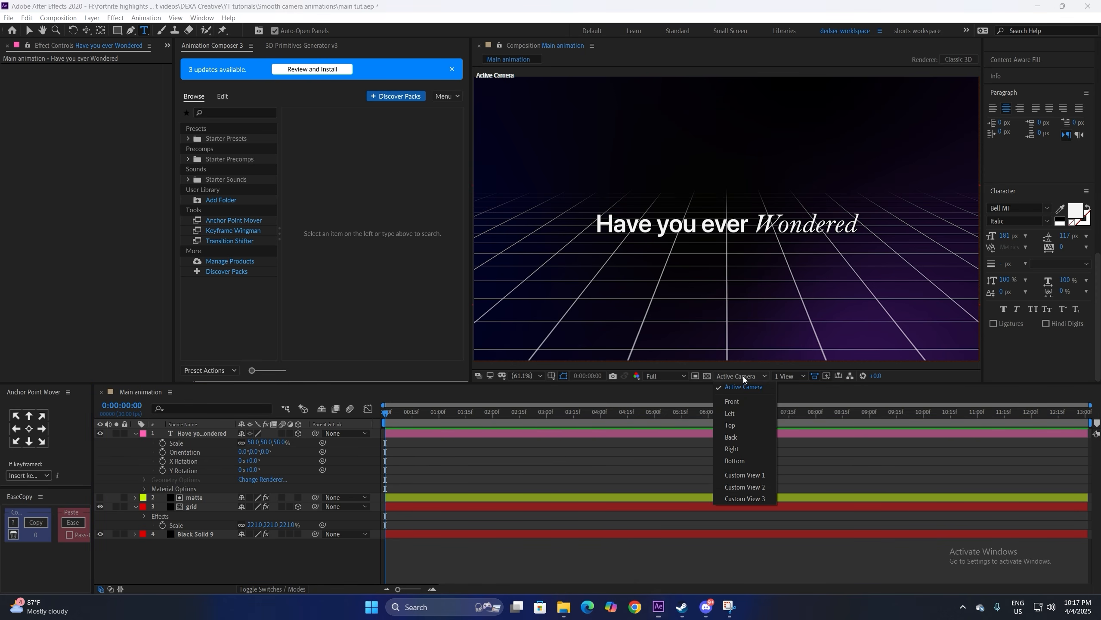
pyautogui.click(745, 475)
pyautogui.press('c')
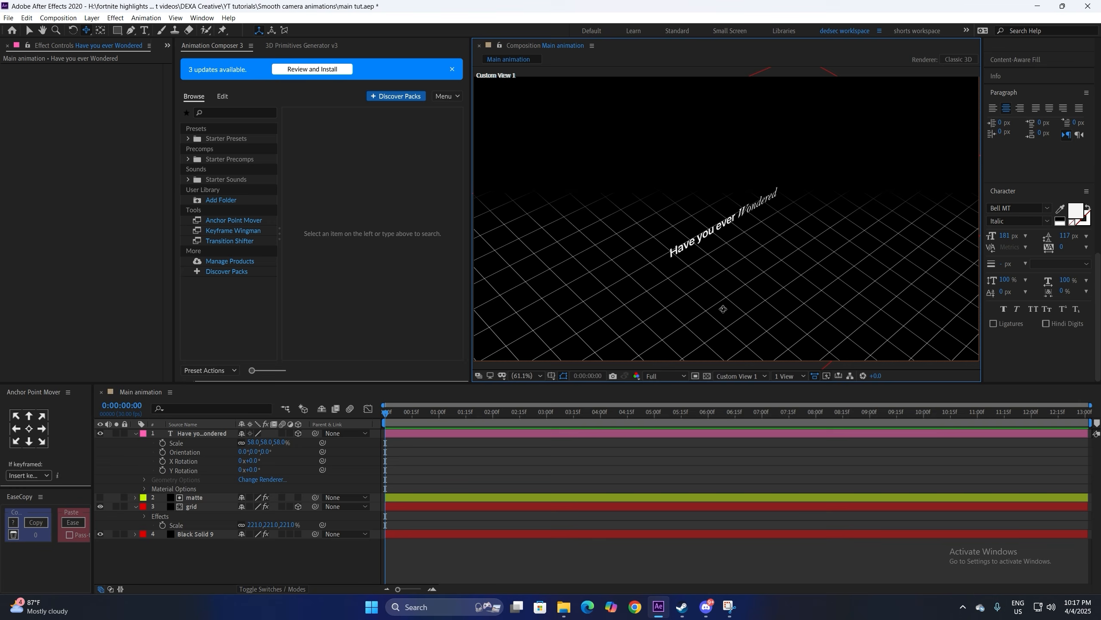
pyautogui.moveTo(722, 309); pyautogui.dragTo(582, 270)
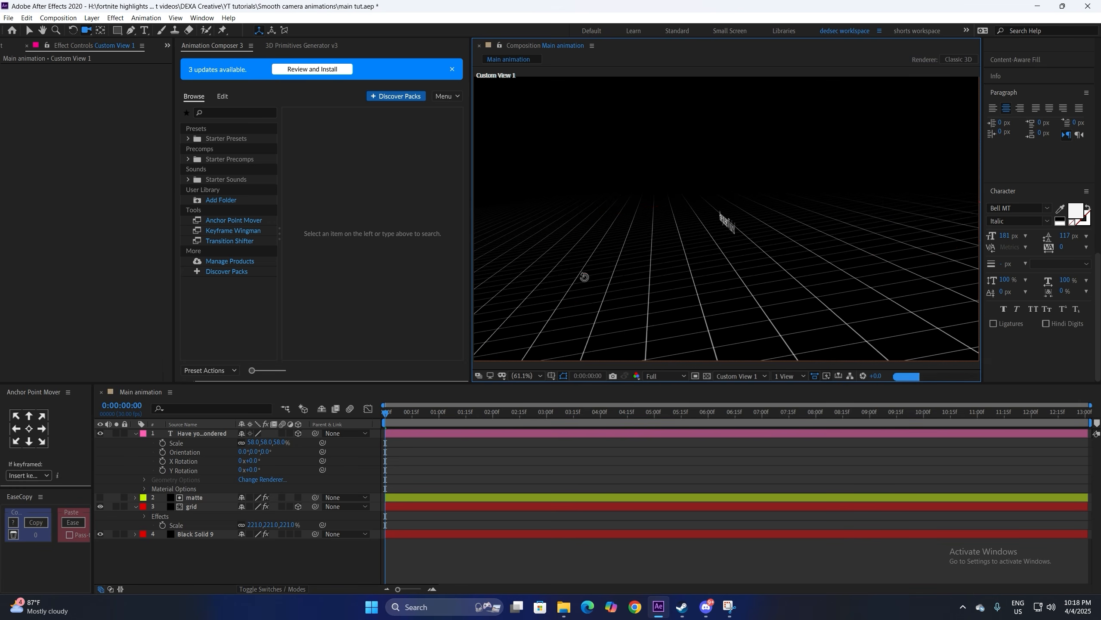
pyautogui.press('v')
# Step: Keep the Grid effect blending at Normal and raise the title above the grid floor
pyautogui.click(214, 507)
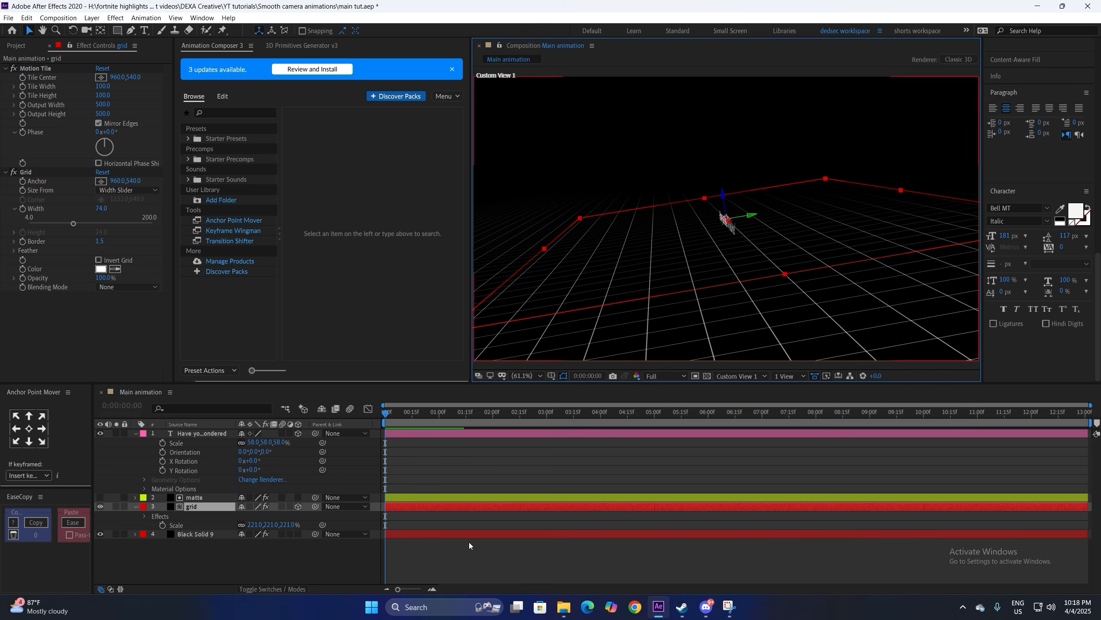
pyautogui.click(114, 287)
pyautogui.click(124, 309)
pyautogui.click(727, 224)
pyautogui.press('c')
pyautogui.moveTo(712, 191); pyautogui.dragTo(657, 140)
pyautogui.press('v')
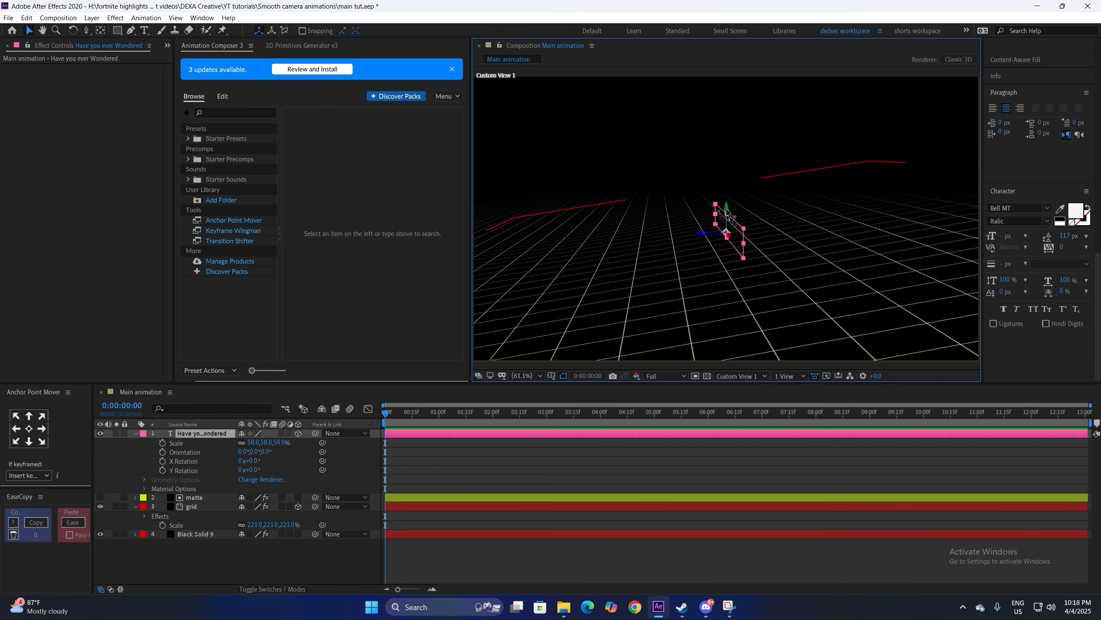
pyautogui.moveTo(728, 211); pyautogui.dragTo(733, 190)
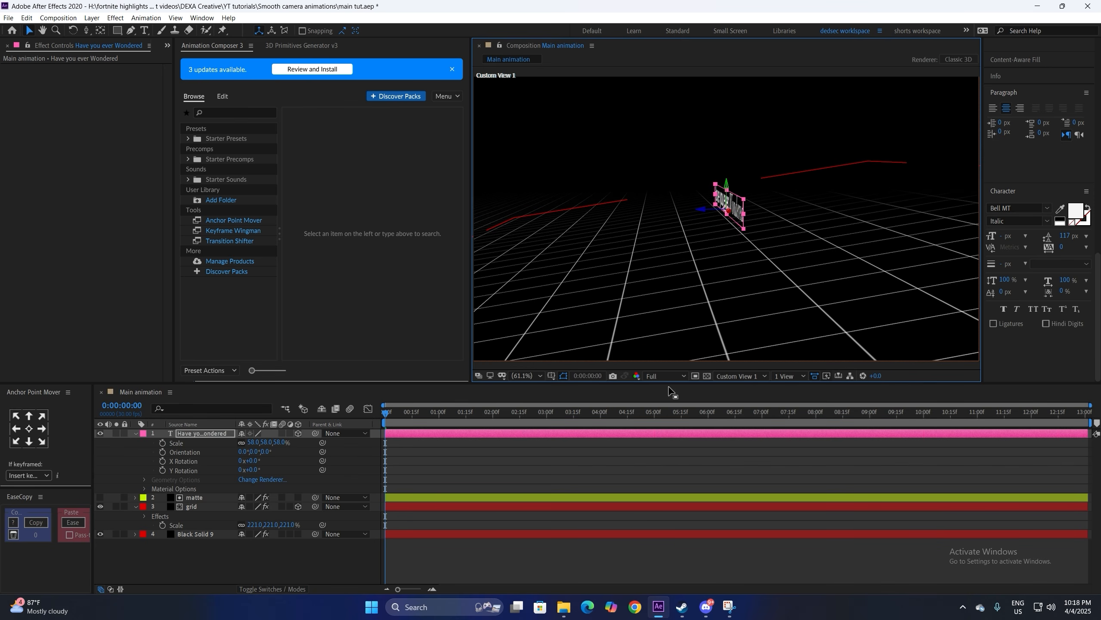
pyautogui.click(672, 457)
# Step: Return to the Active Camera view and reselect the Grid effect's blending mode options
pyautogui.click(739, 376)
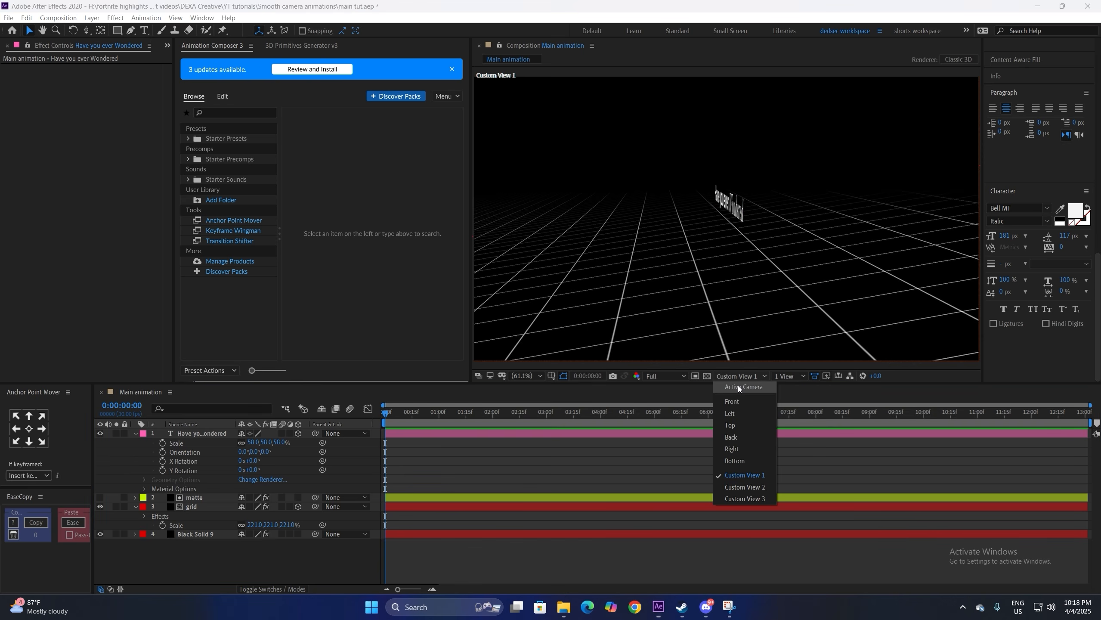
pyautogui.click(738, 387)
pyautogui.click(191, 506)
pyautogui.click(114, 286)
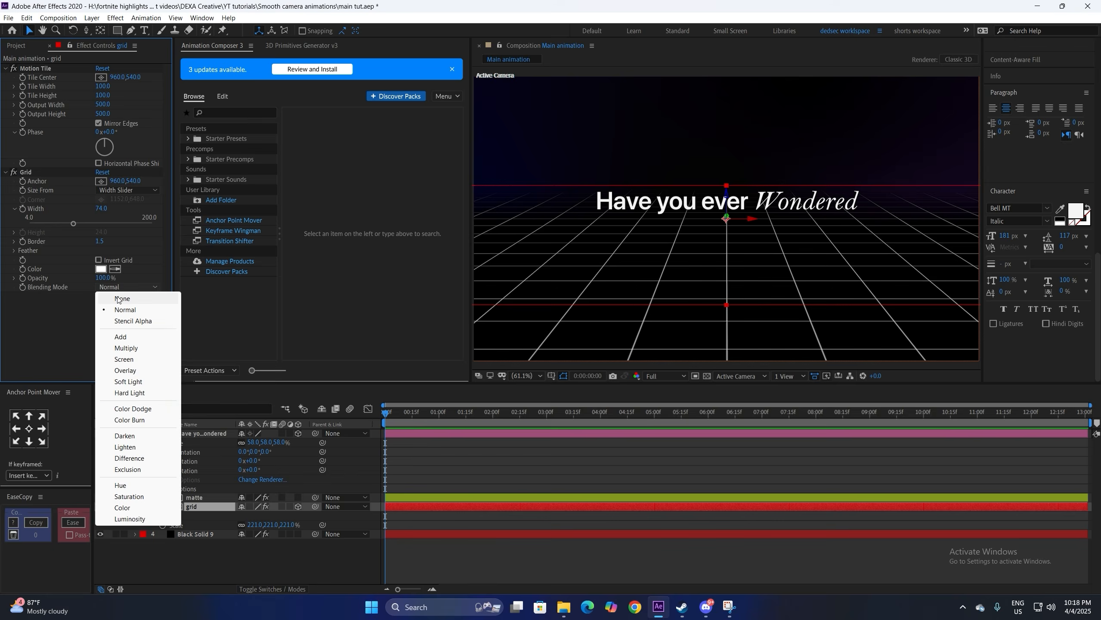
# Step: Set the Grid blending mode to None, then add Null 13 and raise it slightly
pyautogui.click(117, 299)
pyautogui.hotkey('ctrl', 'alt', 'shift', 'y')
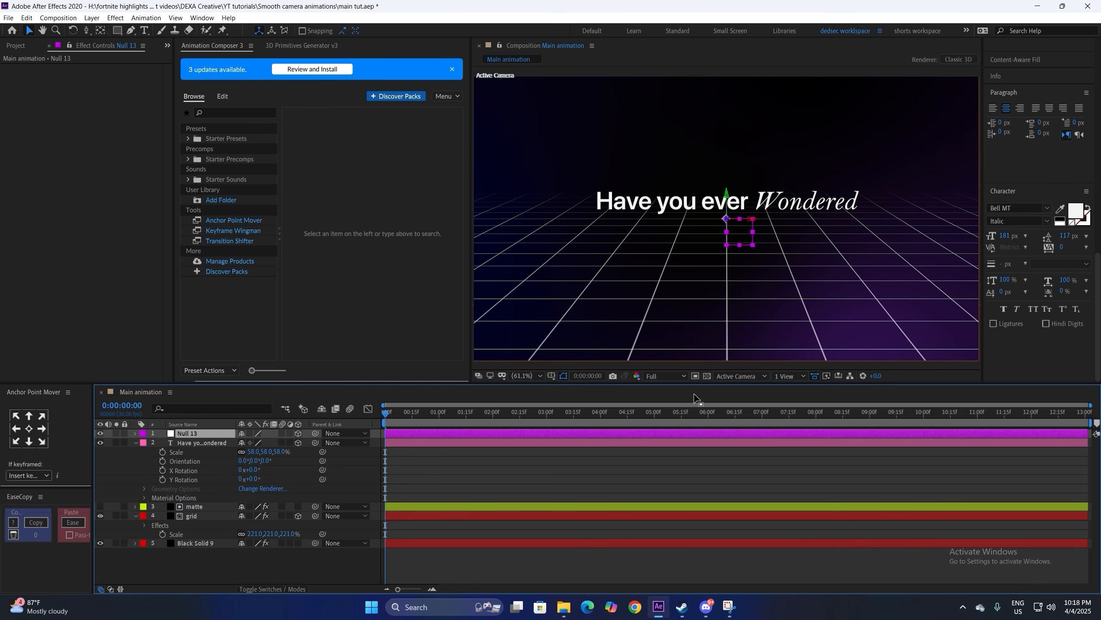
pyautogui.click(740, 376)
pyautogui.click(747, 475)
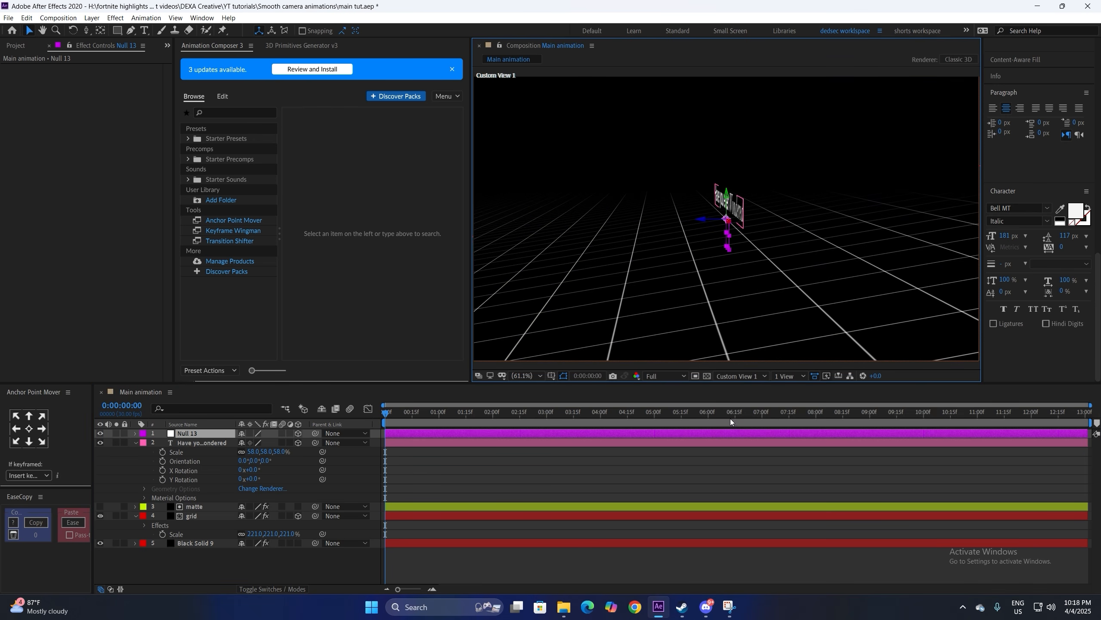
pyautogui.moveTo(727, 202); pyautogui.dragTo(725, 185)
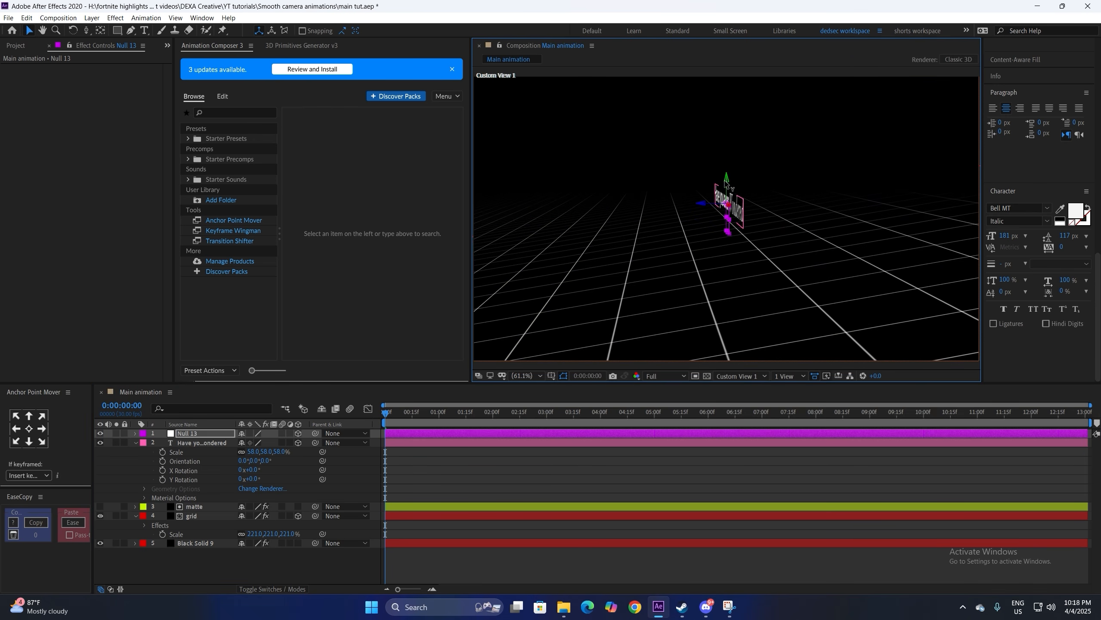
pyautogui.press('c')
pyautogui.moveTo(690, 262); pyautogui.dragTo(674, 262)
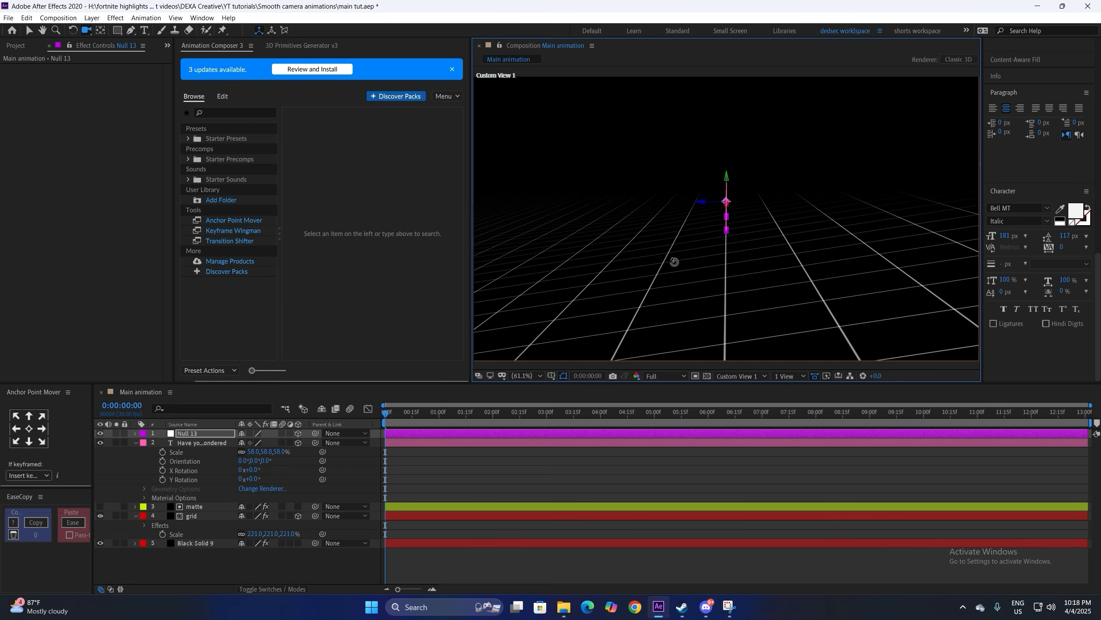
pyautogui.click(741, 376)
pyautogui.click(737, 386)
pyautogui.press('v')
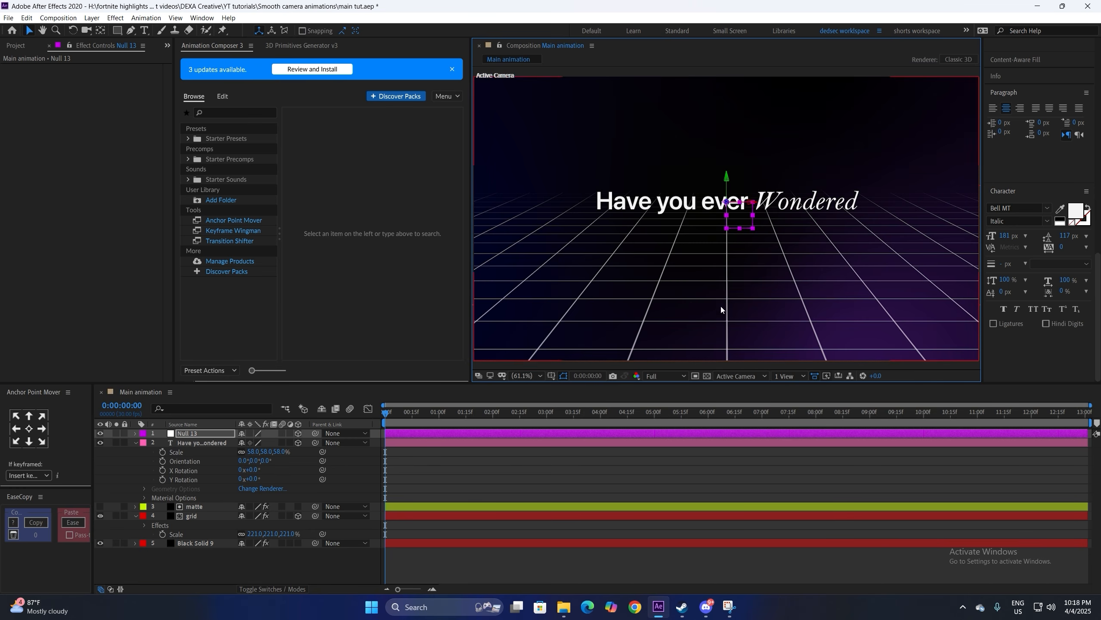
# Step: Parent the title and grid layers to Null 13, then select the null
pyautogui.click(207, 444)
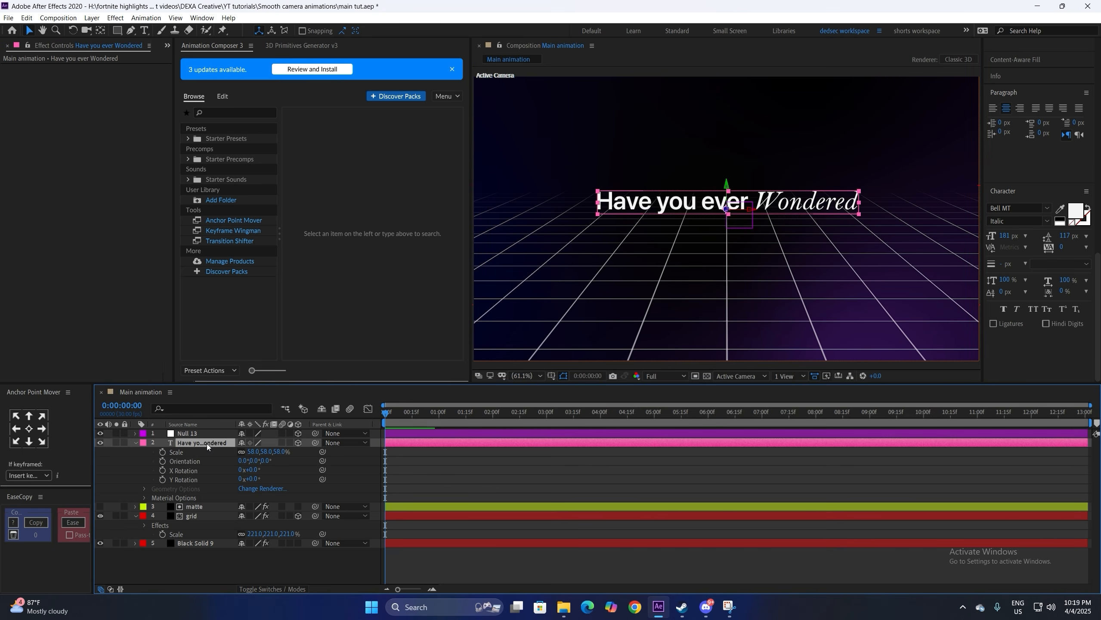
pyautogui.keyDown('ctrl'); pyautogui.click(190, 518); pyautogui.keyUp('ctrl')
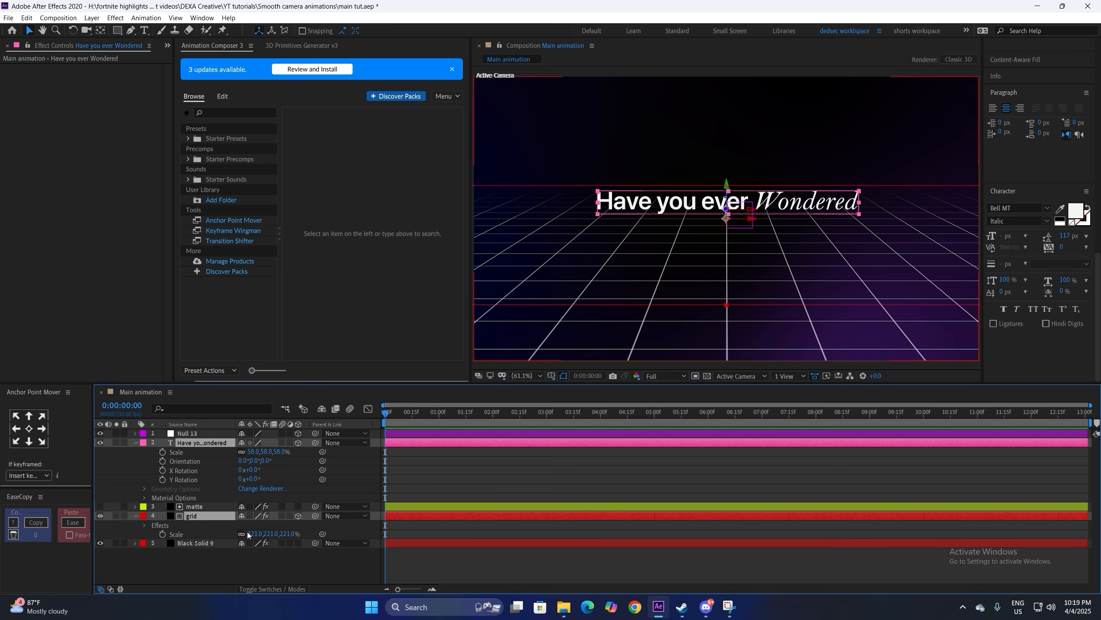
pyautogui.moveTo(315, 517); pyautogui.dragTo(201, 430)
pyautogui.click(191, 425)
pyautogui.click(354, 467)
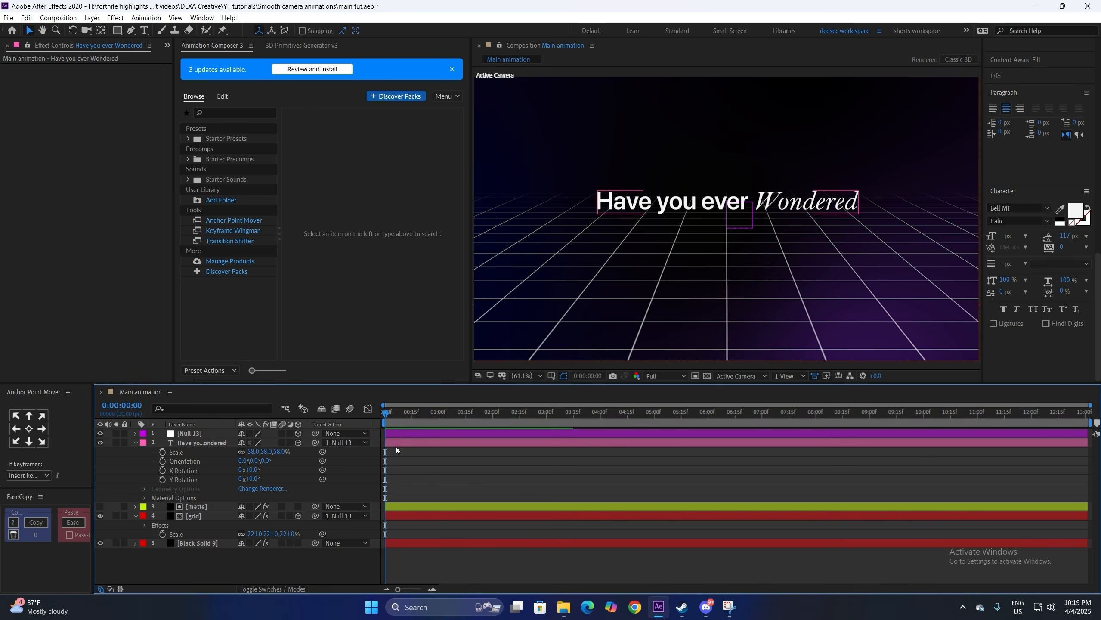
# Step: Add starting keyframes to Null 13's Position and X, Y and Z Rotation
pyautogui.click(195, 433)
pyautogui.press('p')
pyautogui.press('r')
pyautogui.click(163, 452)
pyautogui.click(162, 461)
pyautogui.click(163, 470)
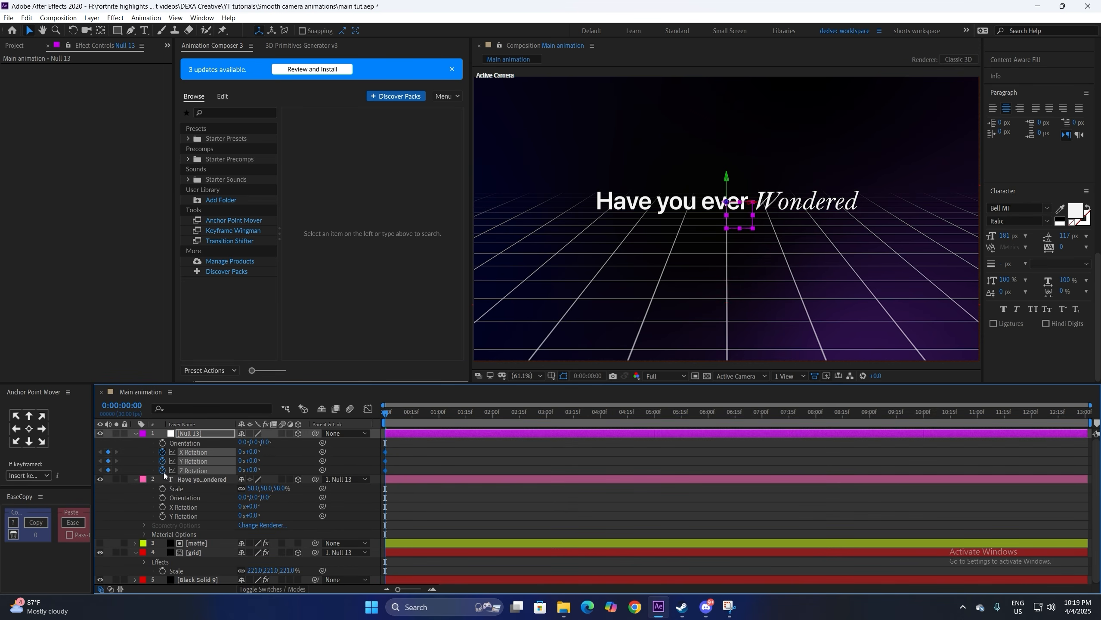
pyautogui.hotkey('alt', 'shift', 'p')
pyautogui.click(433, 589)
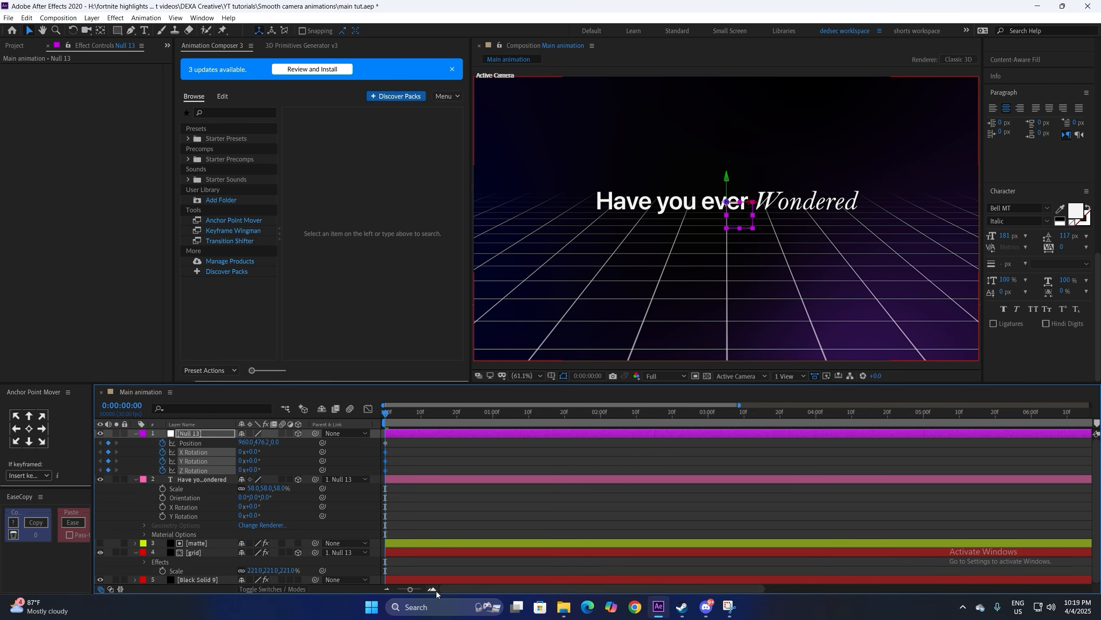
# Step: Move Null 13's four keyframes to frame 25
pyautogui.moveTo(397, 443); pyautogui.dragTo(414, 470)
pyautogui.moveTo(562, 461); pyautogui.dragTo(566, 462)
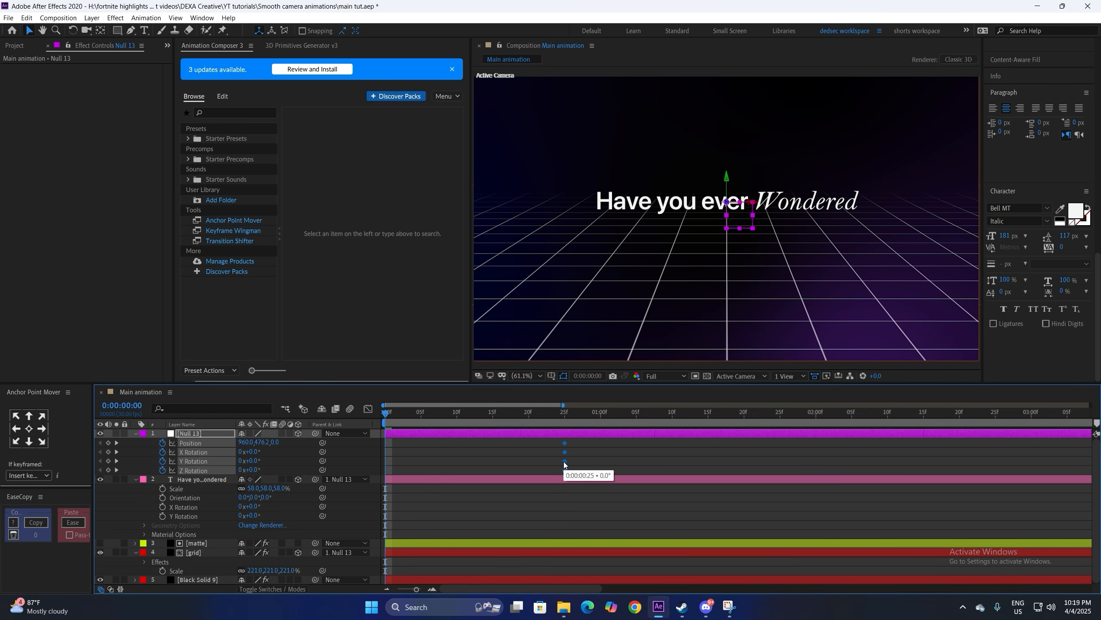
pyautogui.click(616, 448)
pyautogui.click(562, 436)
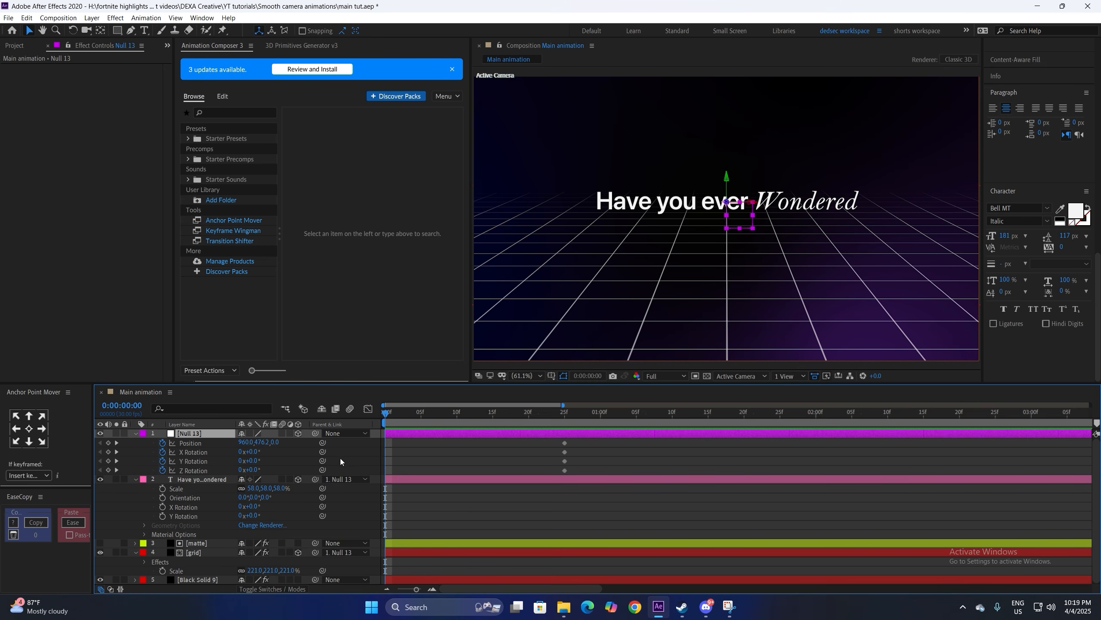
pyautogui.click(565, 415)
pyautogui.click(558, 457)
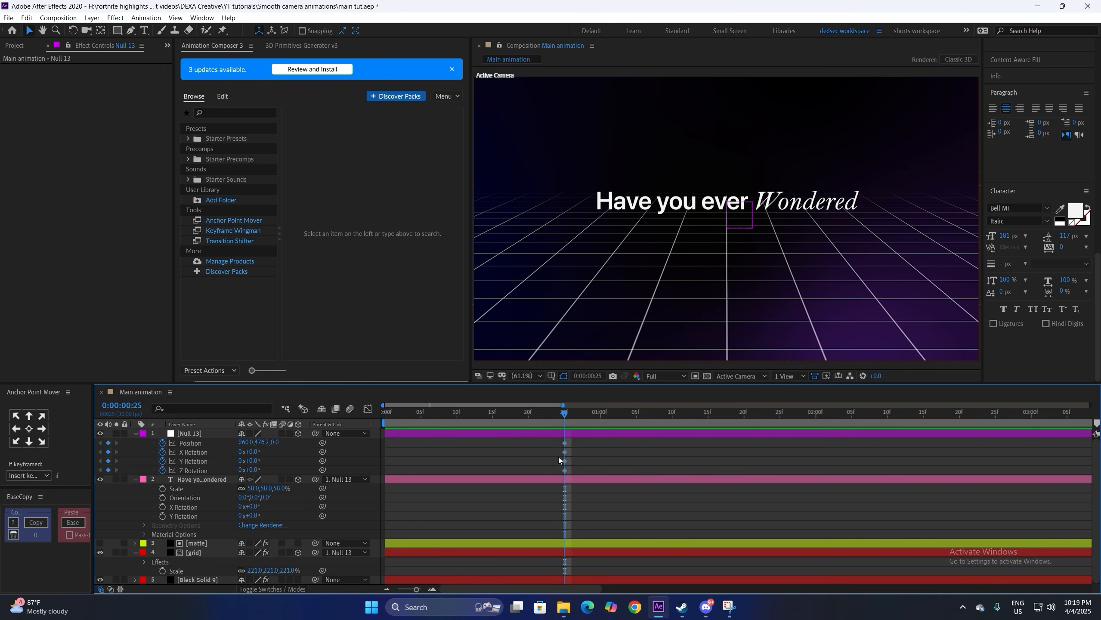
# Step: At frame 25, bring the title and grid closer to Z -180 and lower them slightly, using a grid overlay
pyautogui.moveTo(273, 442)
pyautogui.mouseDown()
pyautogui.moveTo(254, 453)
pyautogui.moveTo(263, 456)
pyautogui.mouseUp()
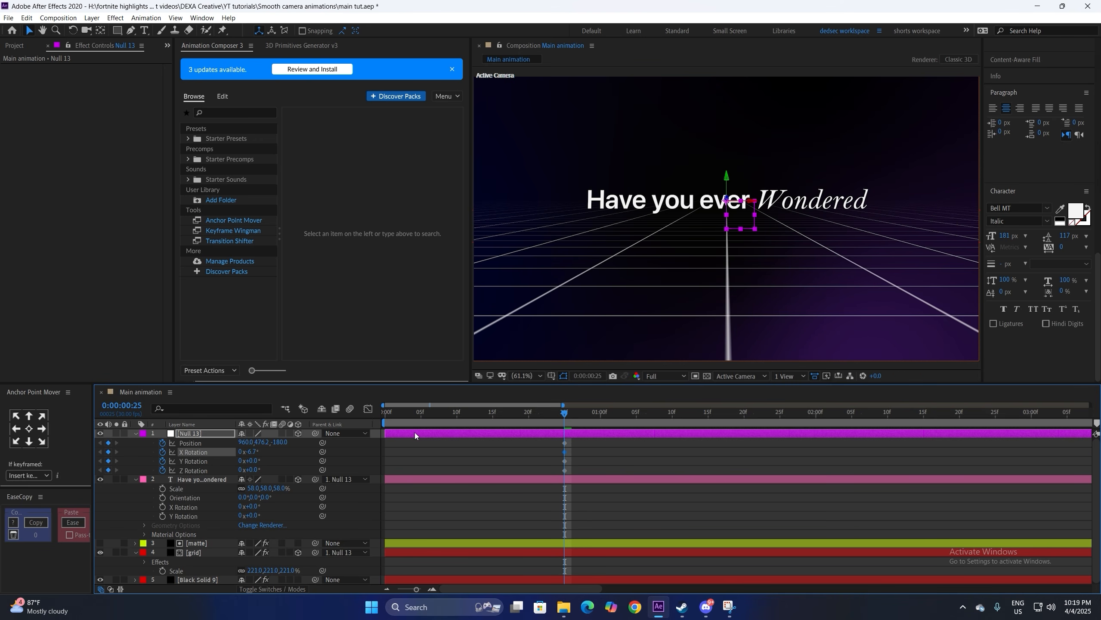
pyautogui.click(550, 377)
pyautogui.click(568, 415)
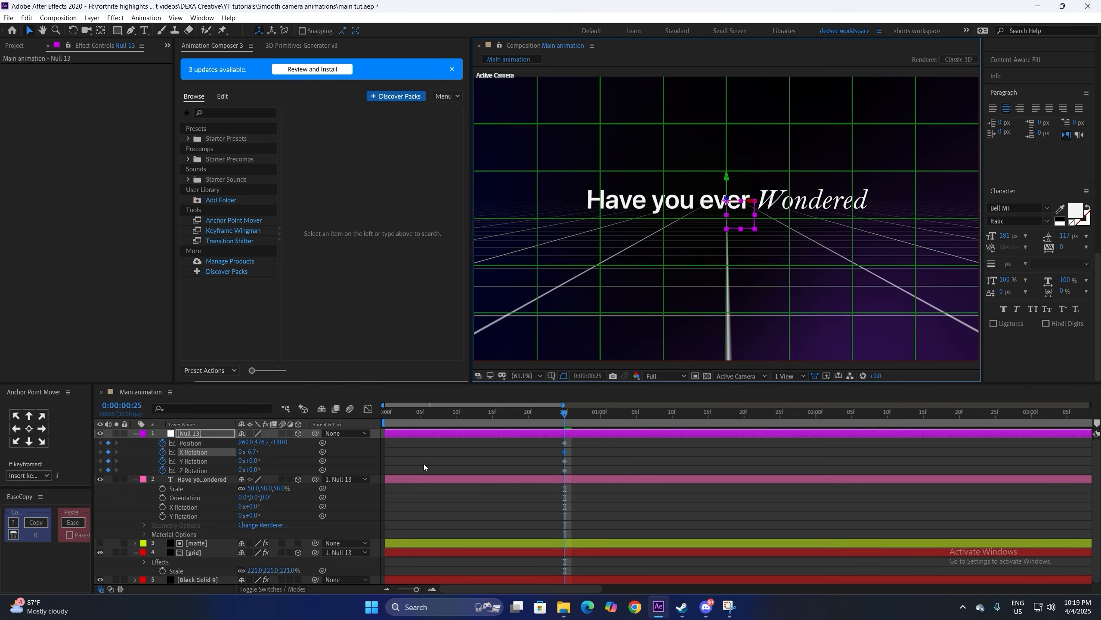
pyautogui.moveTo(256, 442); pyautogui.dragTo(270, 451)
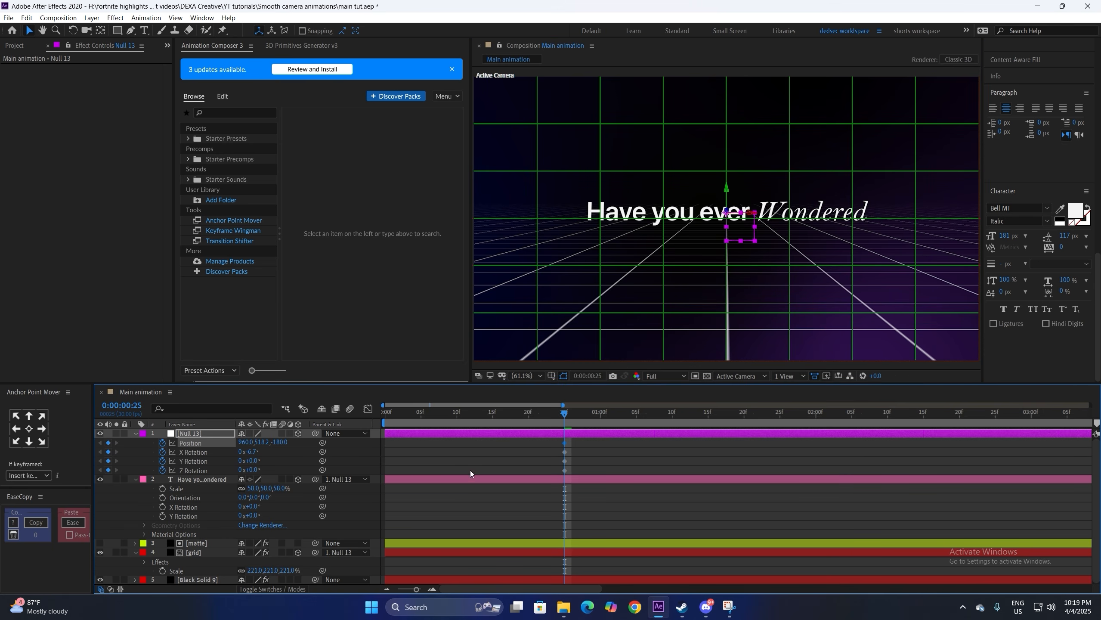
# Step: At frame 0, push Null 13 back to Z 1840, turn it 2.2° on Y, and remove the Z Rotation keys
pyautogui.click(509, 463)
pyautogui.click(384, 413)
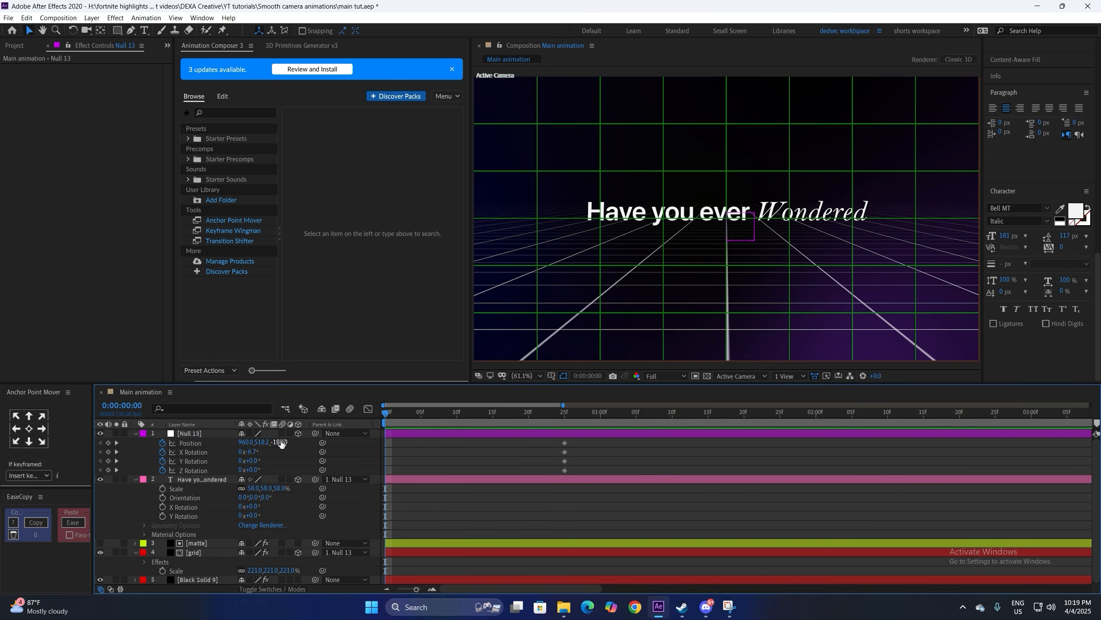
pyautogui.moveTo(281, 442); pyautogui.dragTo(383, 439)
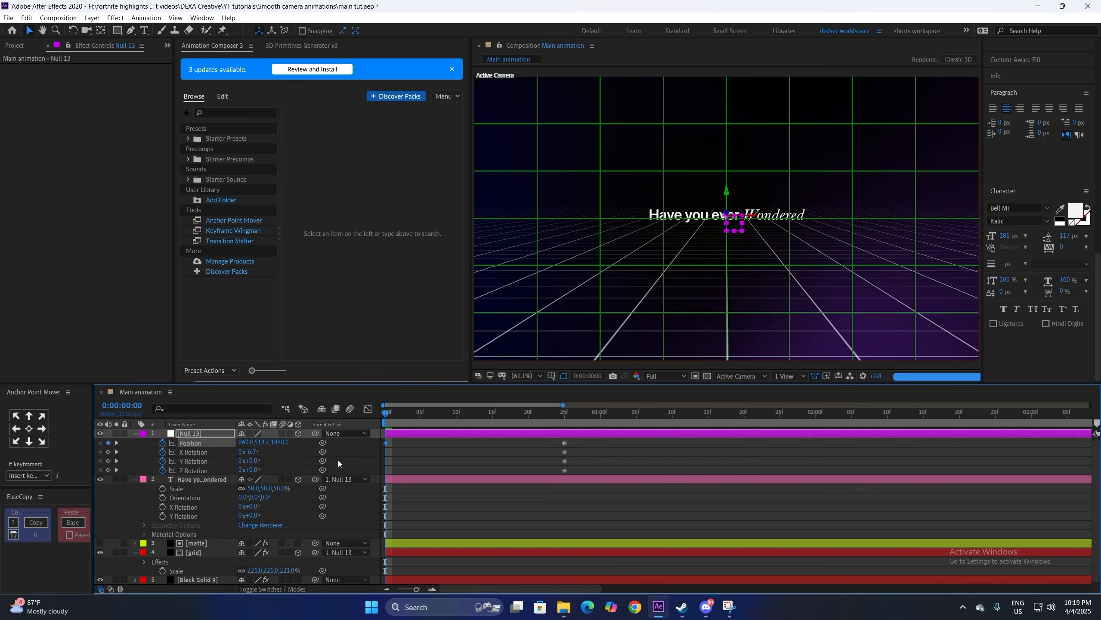
pyautogui.moveTo(253, 465); pyautogui.dragTo(267, 462)
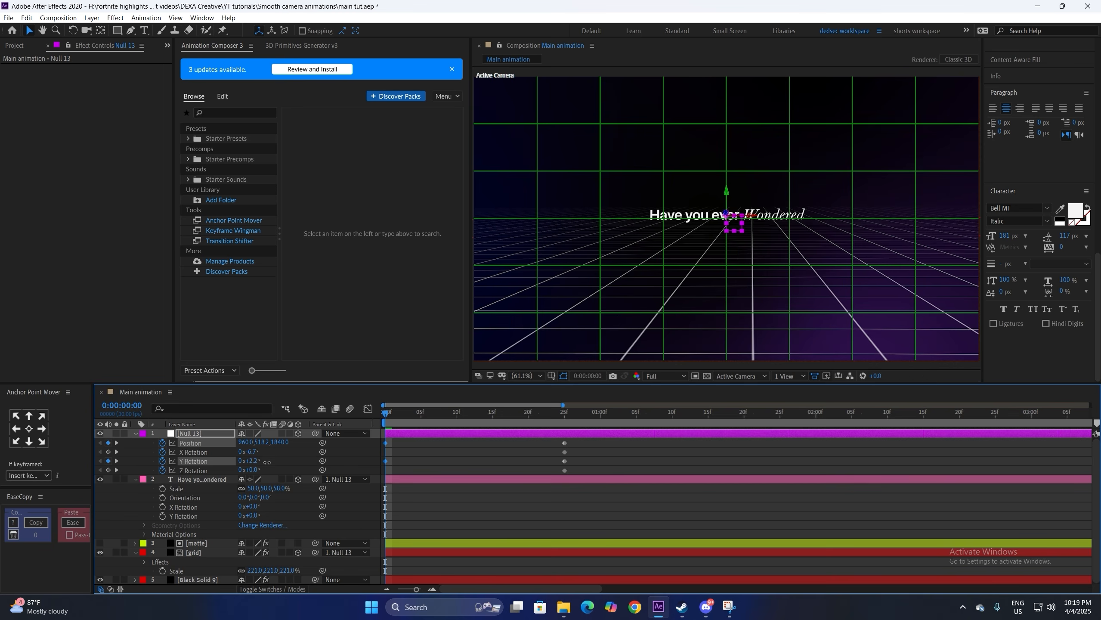
pyautogui.click(471, 451)
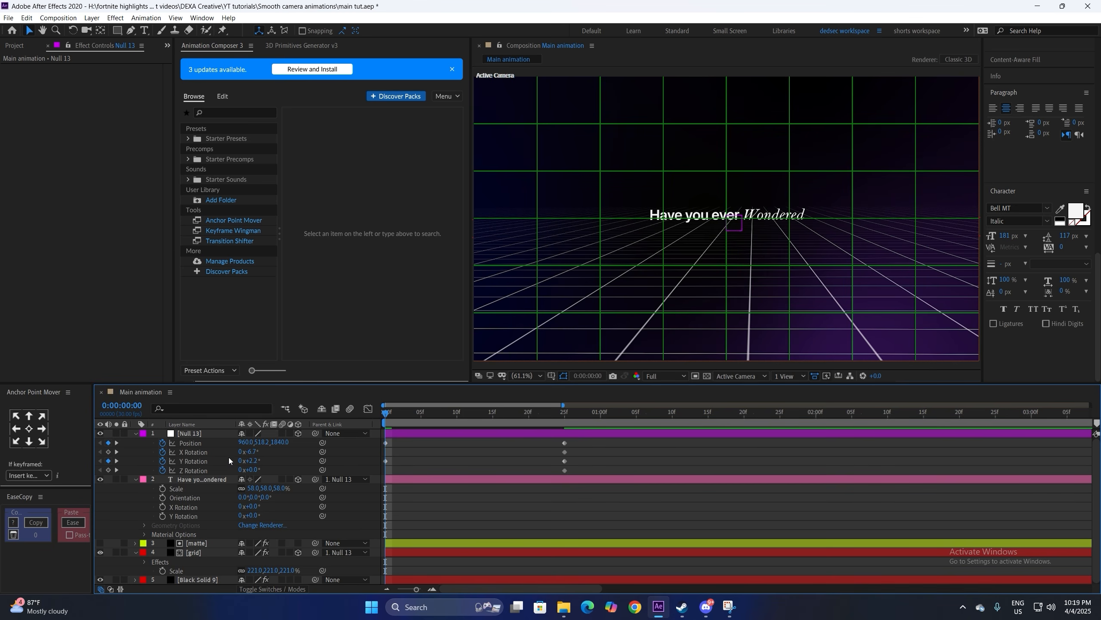
pyautogui.click(162, 470)
pyautogui.moveTo(582, 440); pyautogui.dragTo(380, 465)
# Step: Make Null 13's speed curve peak at the start so the push-in slows smoothly, then preview it
pyautogui.click(368, 409)
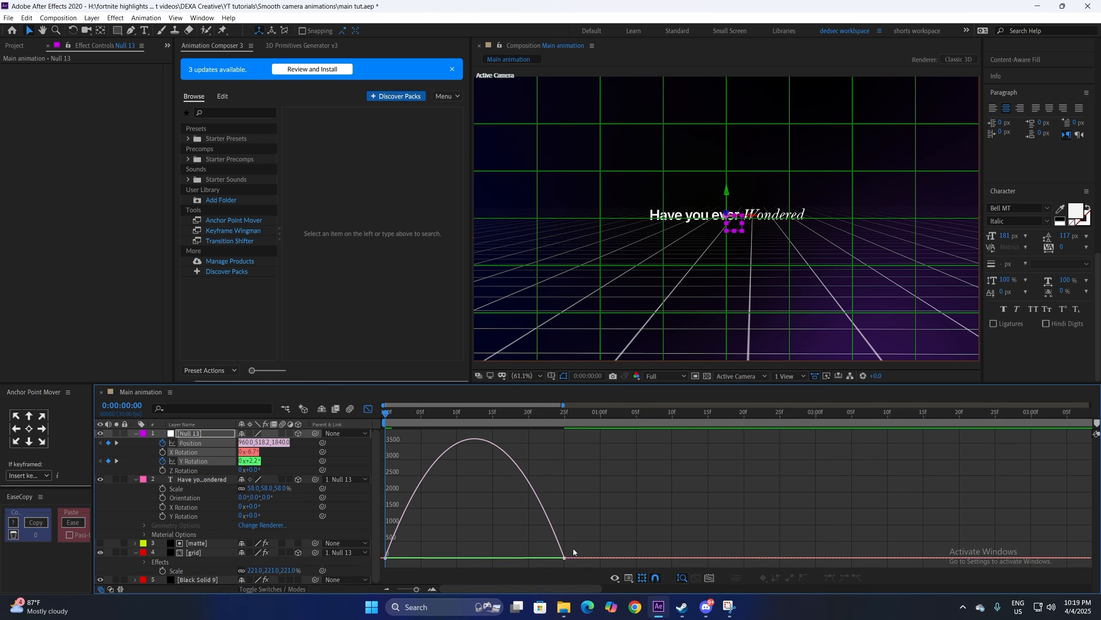
pyautogui.moveTo(573, 548); pyautogui.dragTo(387, 534)
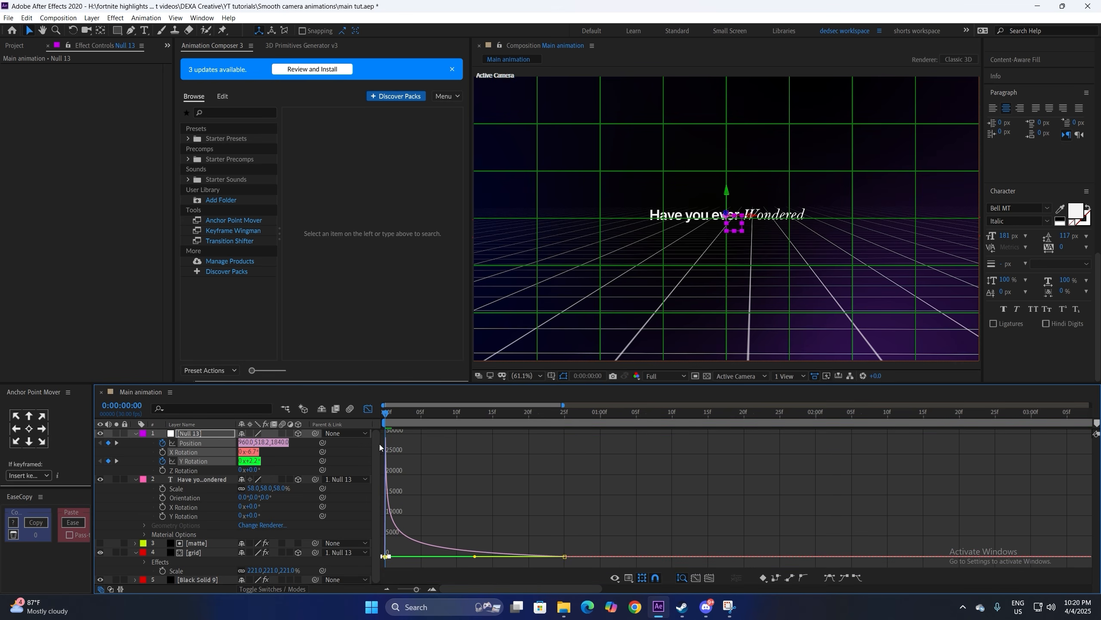
pyautogui.click(369, 409)
pyautogui.click(521, 472)
pyautogui.press('space')
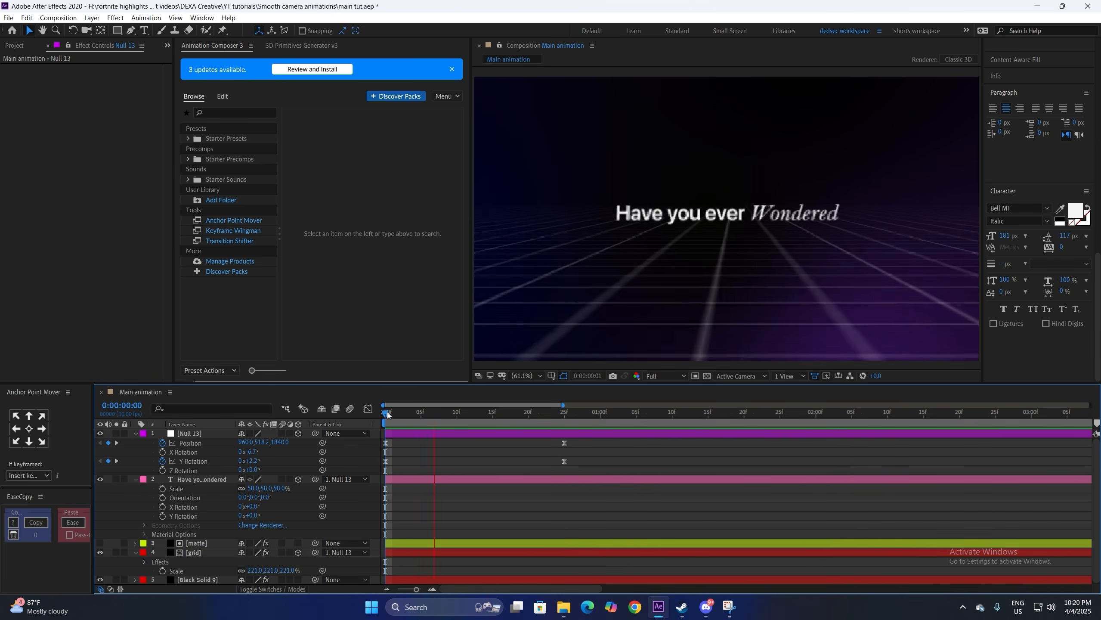
# Step: Nudge Null 13's frame-25 end keyframes one frame later
pyautogui.click(387, 412)
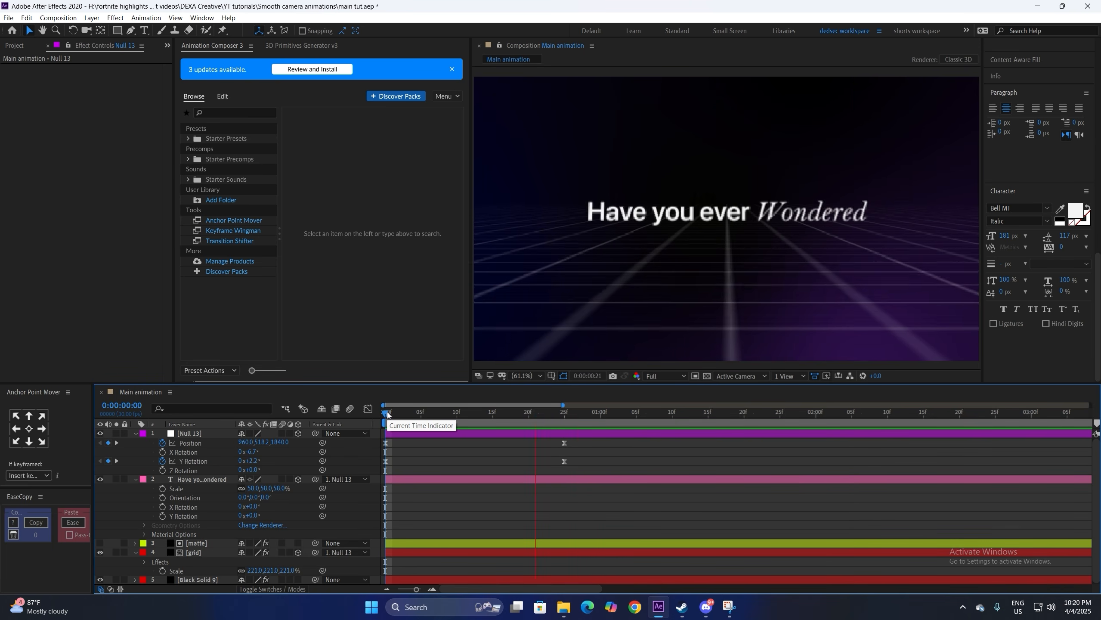
pyautogui.click(563, 444)
pyautogui.moveTo(561, 461); pyautogui.dragTo(603, 447)
pyautogui.click(603, 446)
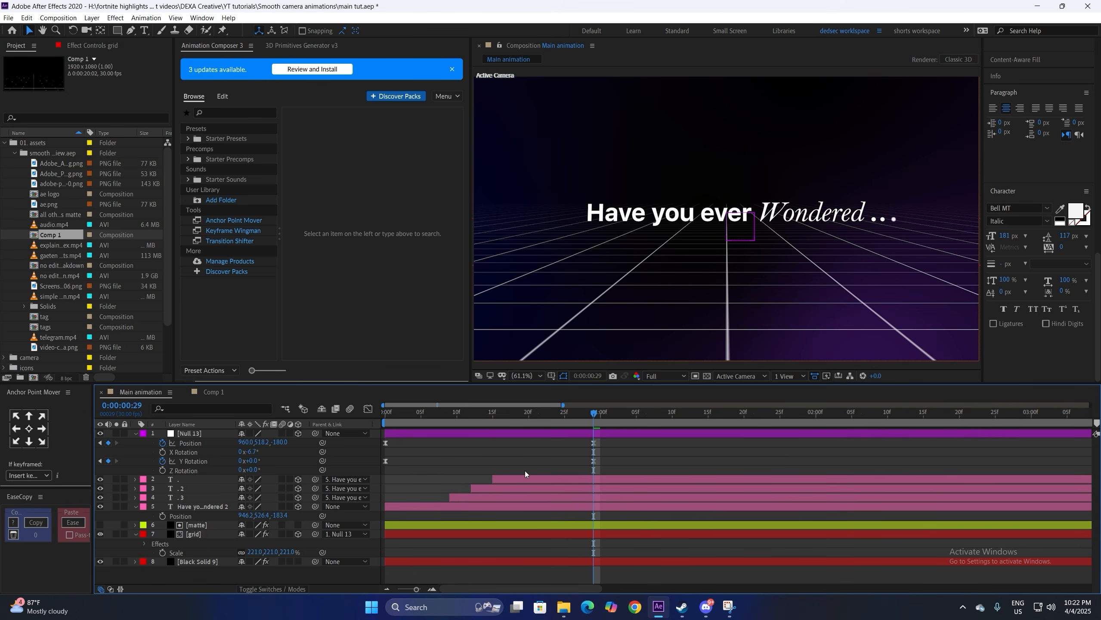
# Step: Solo the duplicate title text layer and preview it from the first frame
pyautogui.click(478, 505)
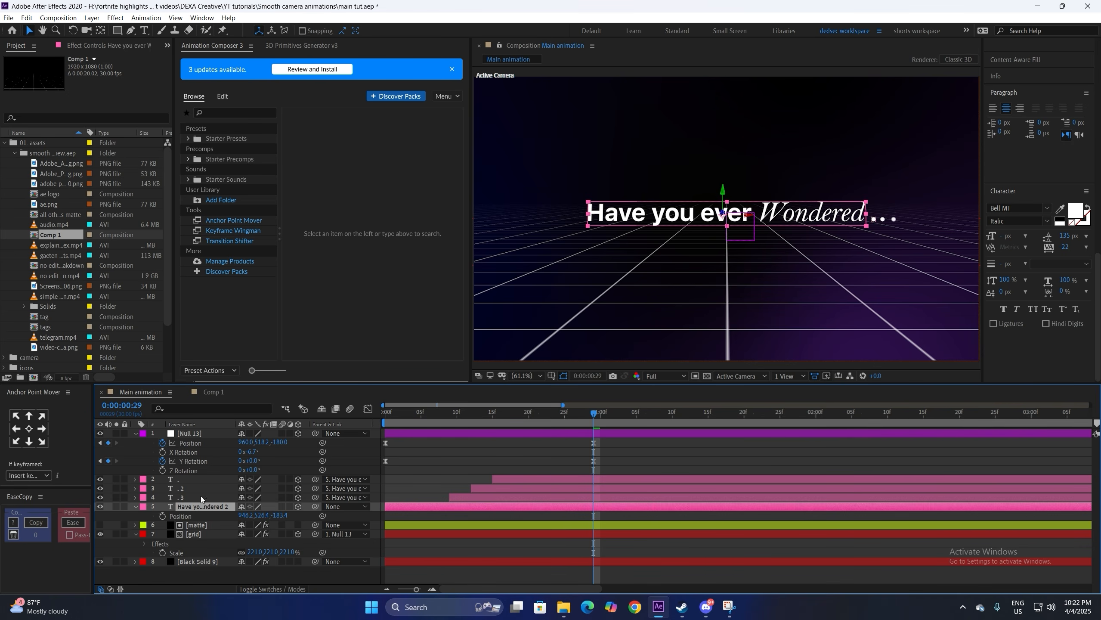
pyautogui.click(117, 507)
pyautogui.click(402, 422)
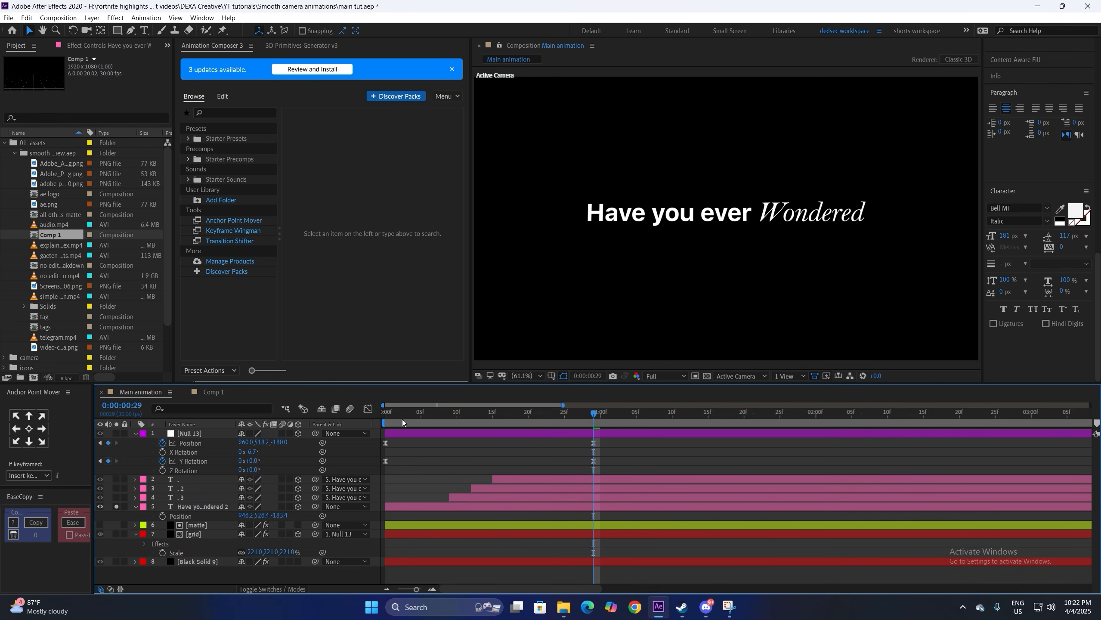
pyautogui.click(388, 418)
pyautogui.press('space')
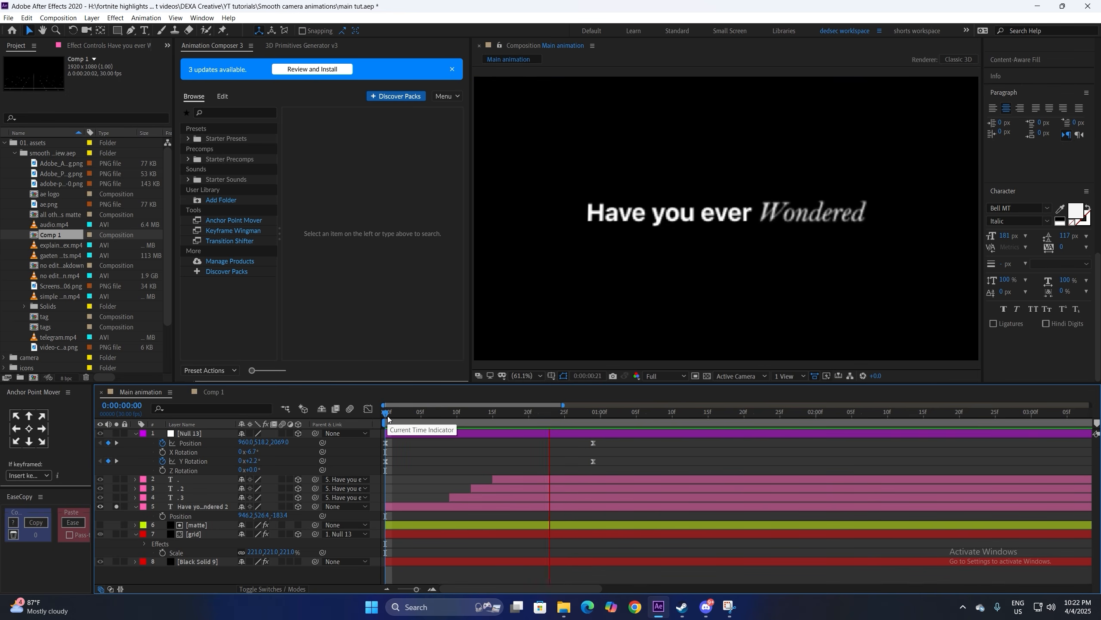
pyautogui.press('space')
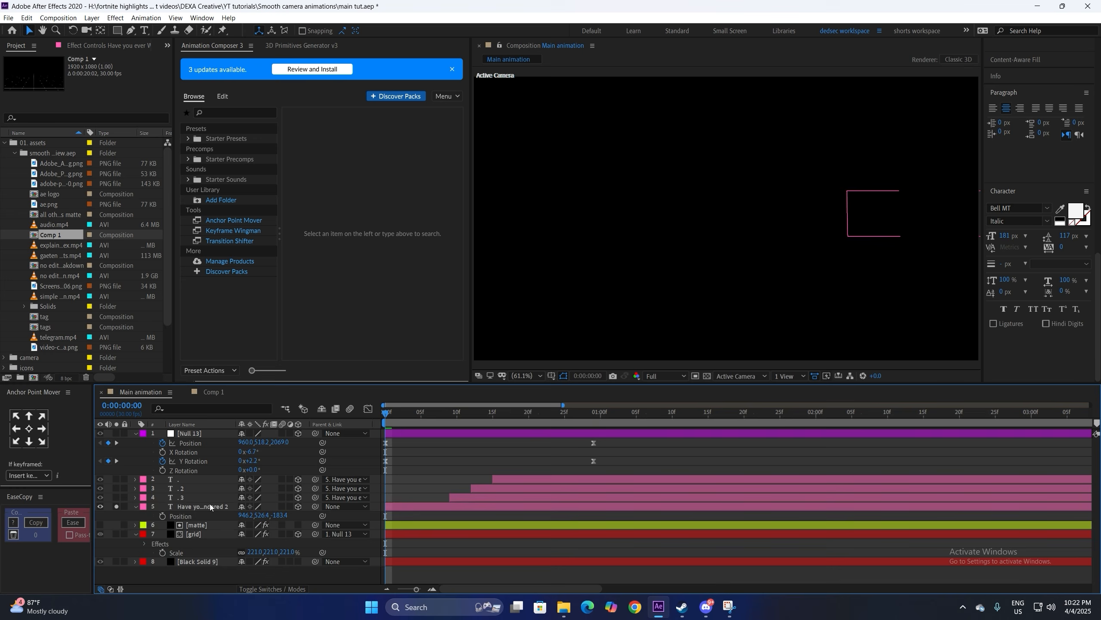
# Step: Reveal the title's Range Selector keyframes with U and preview from frame 9
pyautogui.click(211, 504)
pyautogui.press('u')
pyautogui.press('space')
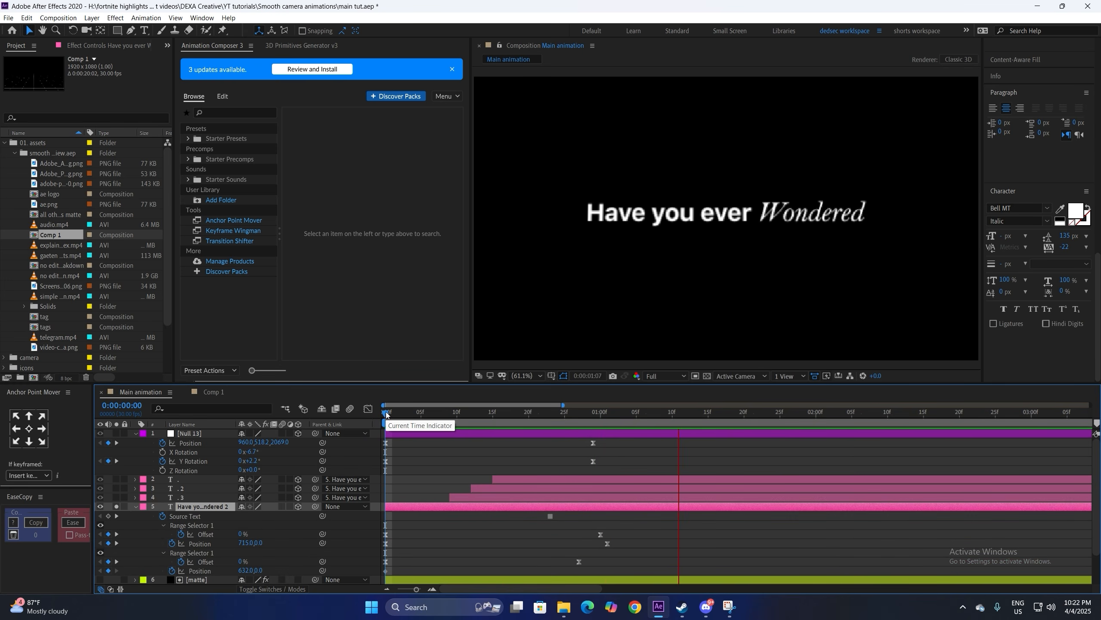
pyautogui.click(470, 413)
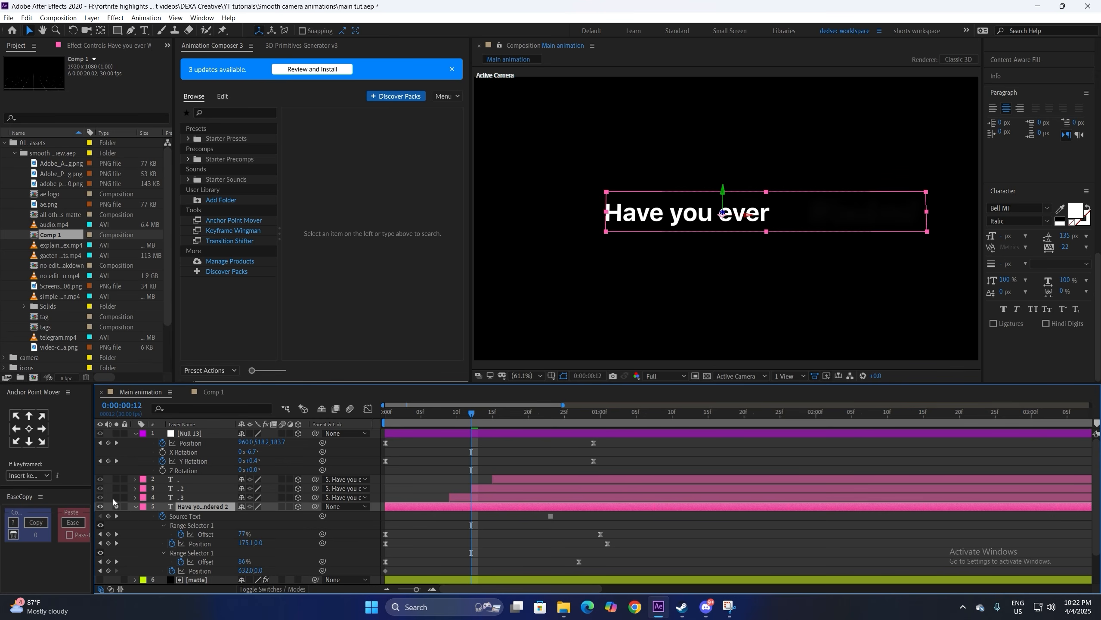
pyautogui.click(454, 483)
pyautogui.click(451, 413)
pyautogui.press('space')
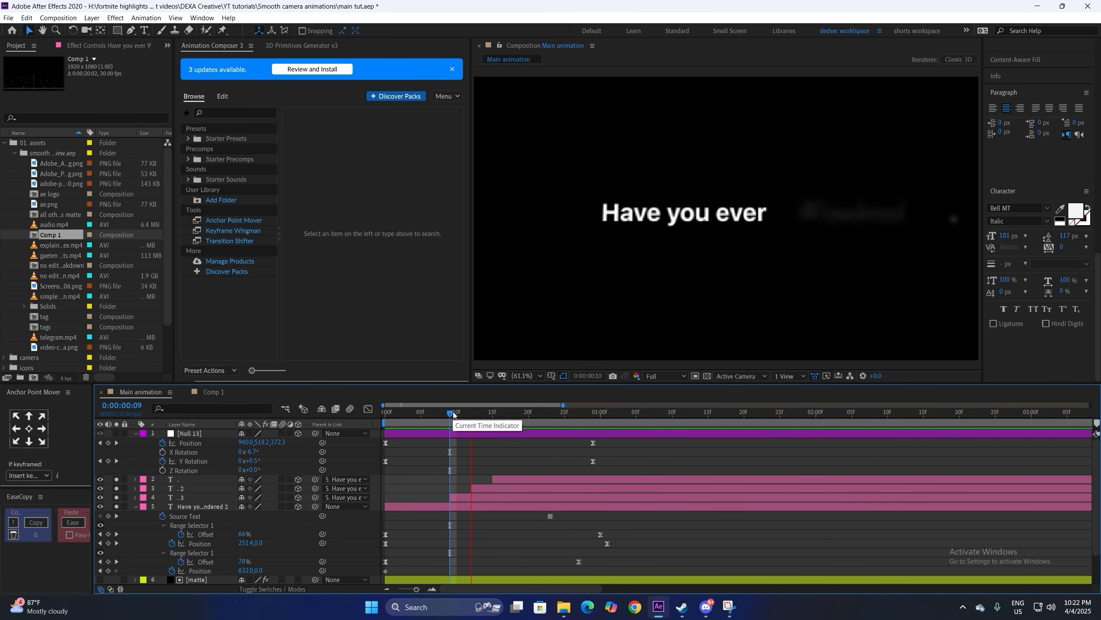
# Step: Select the dot layers, replay the title, and check the finished title at frame 29
pyautogui.click(514, 486)
pyautogui.click(515, 479)
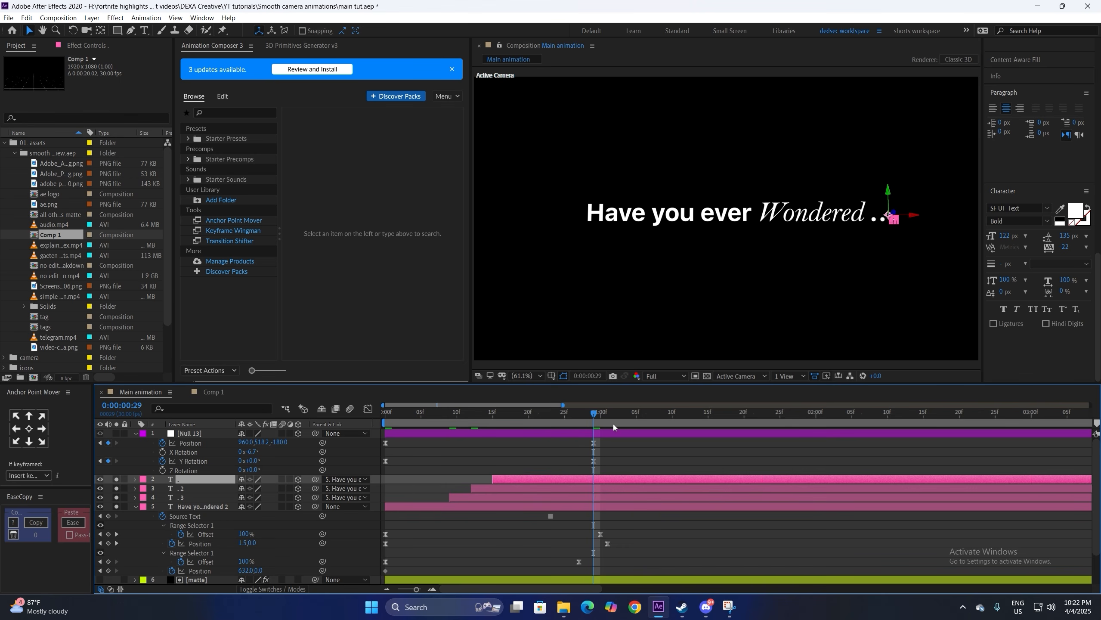
pyautogui.press('space')
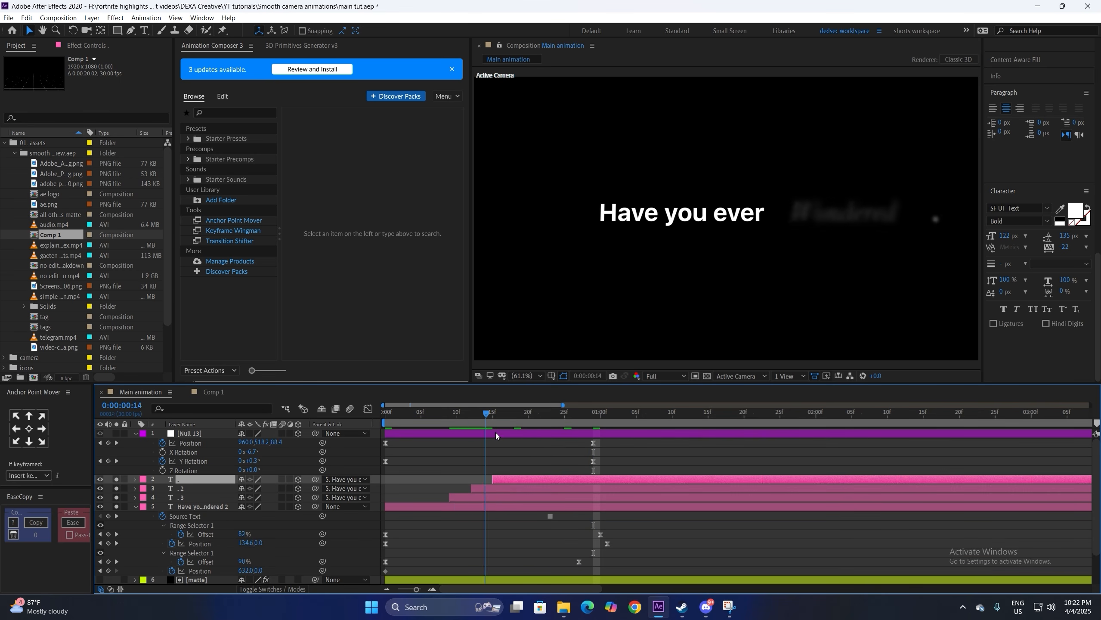
pyautogui.press('space')
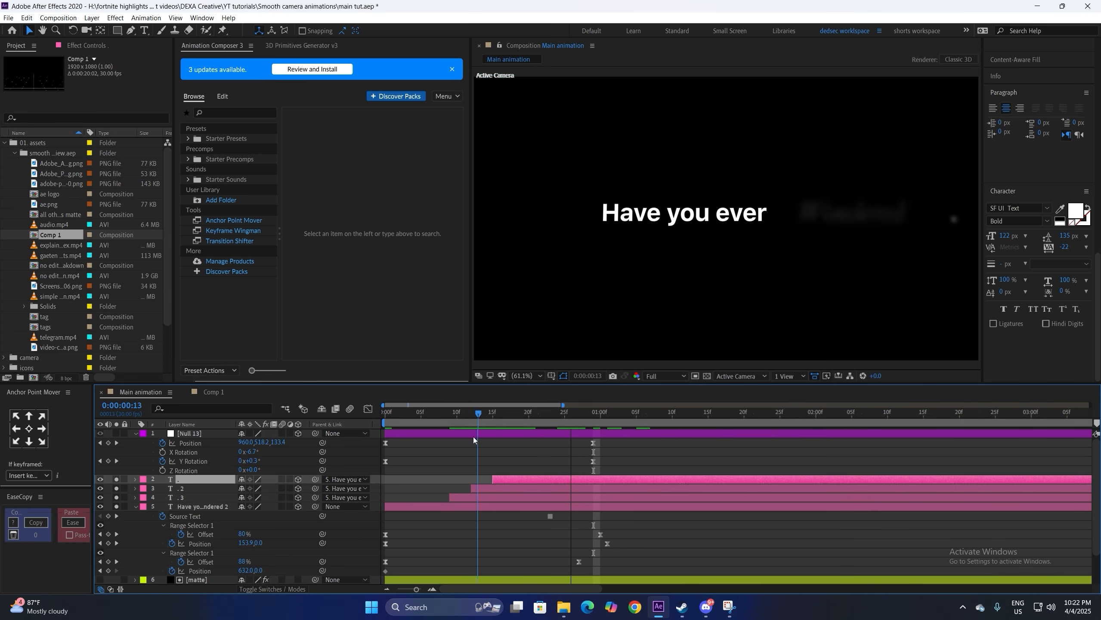
pyautogui.click(470, 436)
pyautogui.click(594, 420)
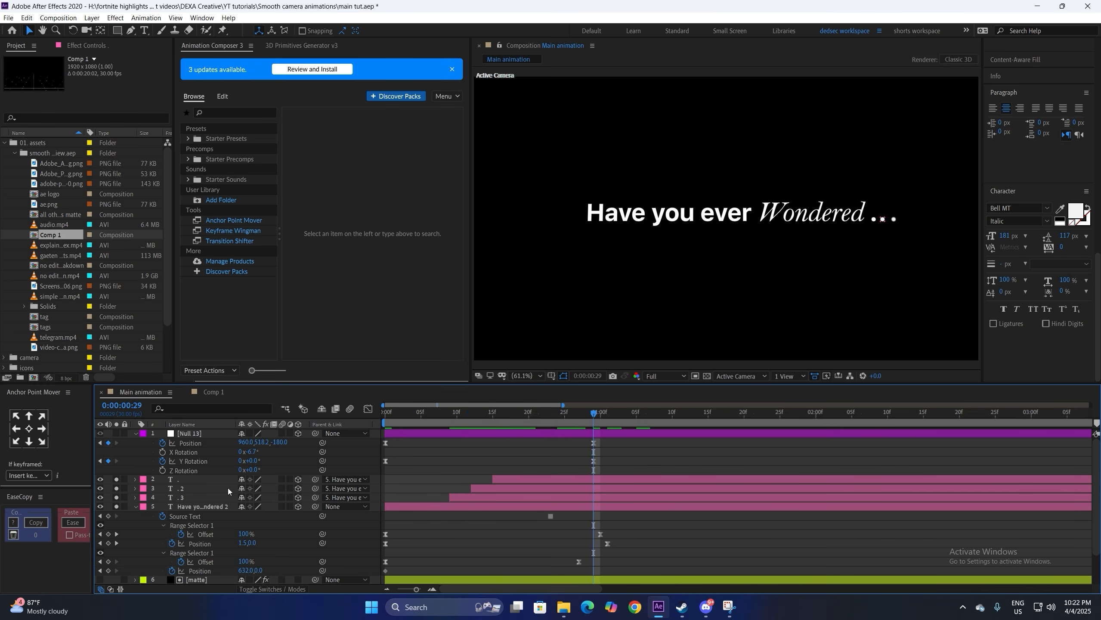
# Step: Unsolo layer 5 and preview the full grid scene from 0:00
pyautogui.click(116, 506)
pyautogui.click(385, 418)
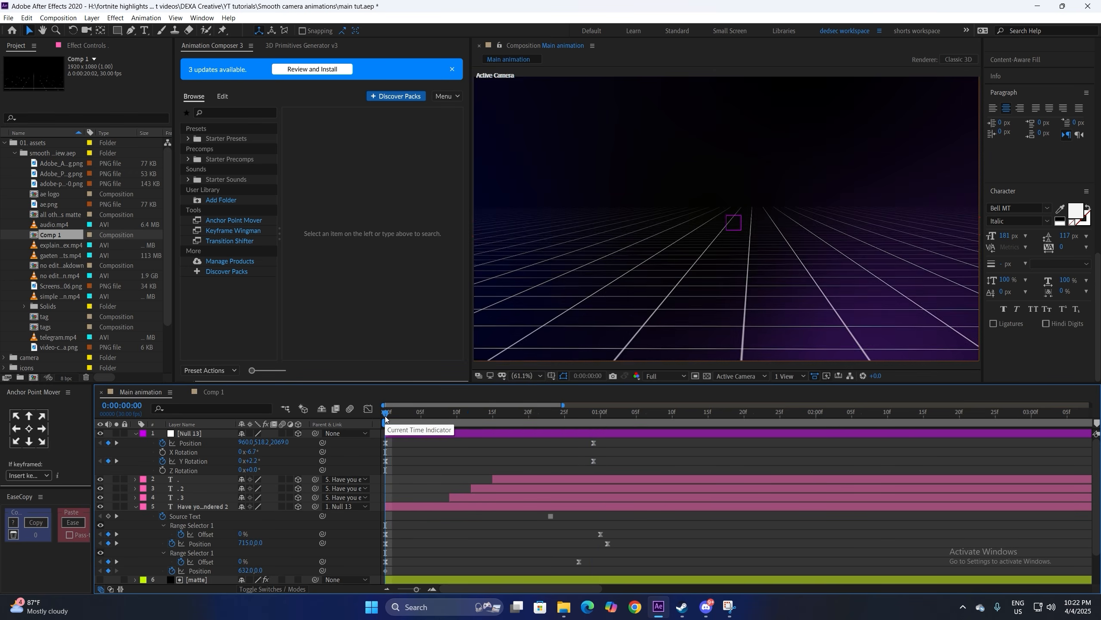
pyautogui.press('space')
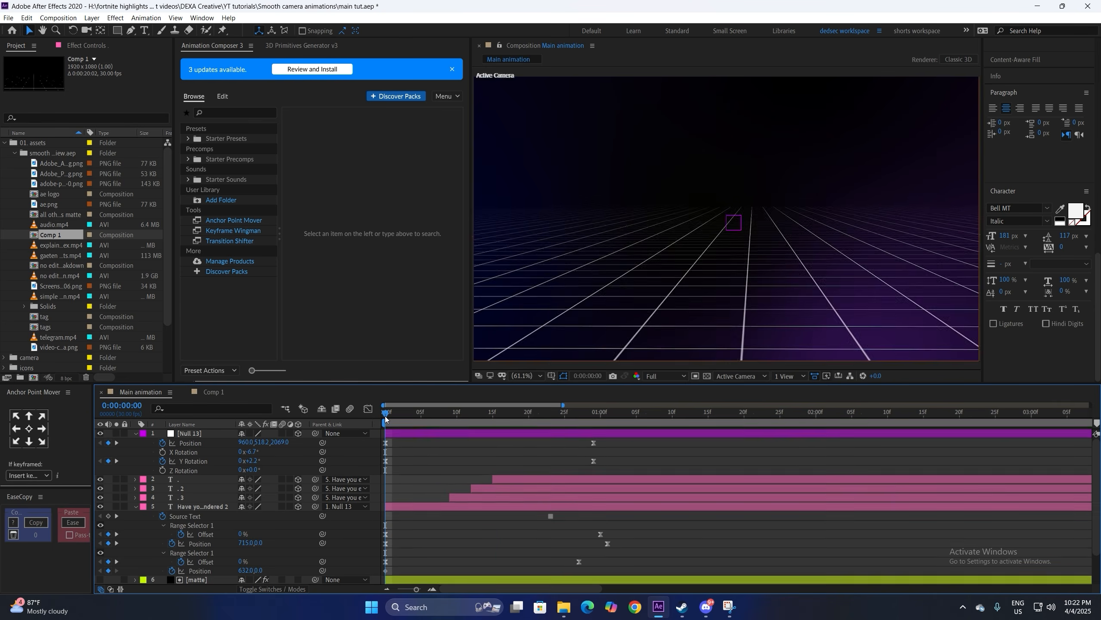
pyautogui.press('space')
# Step: Move to frame 21, where the Wondered text appears, and select Null 13
pyautogui.click(190, 442)
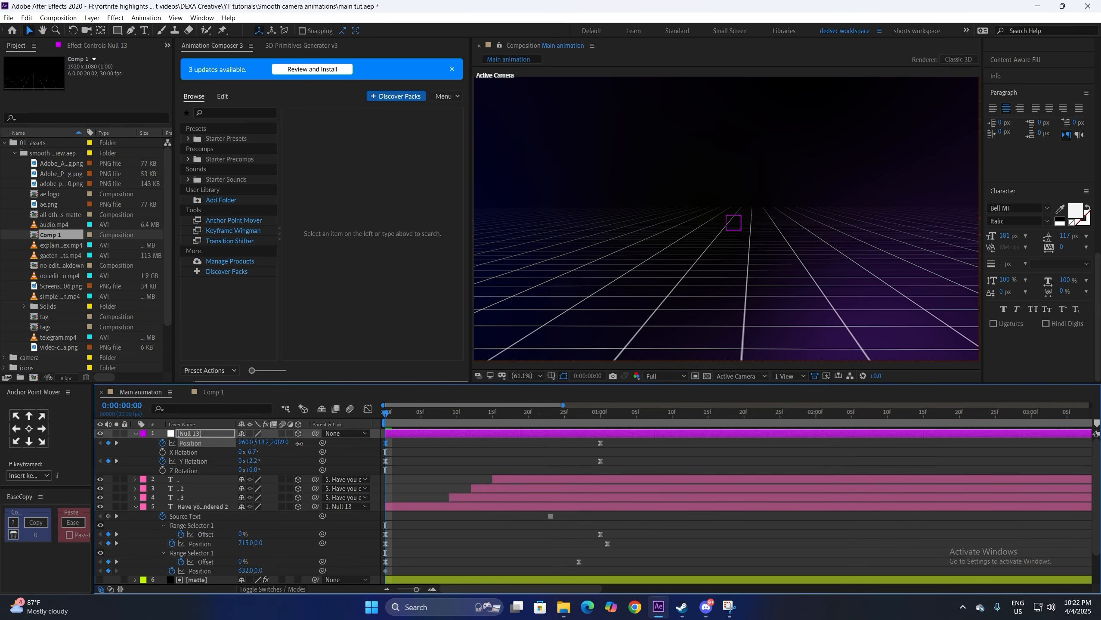
pyautogui.click(544, 459)
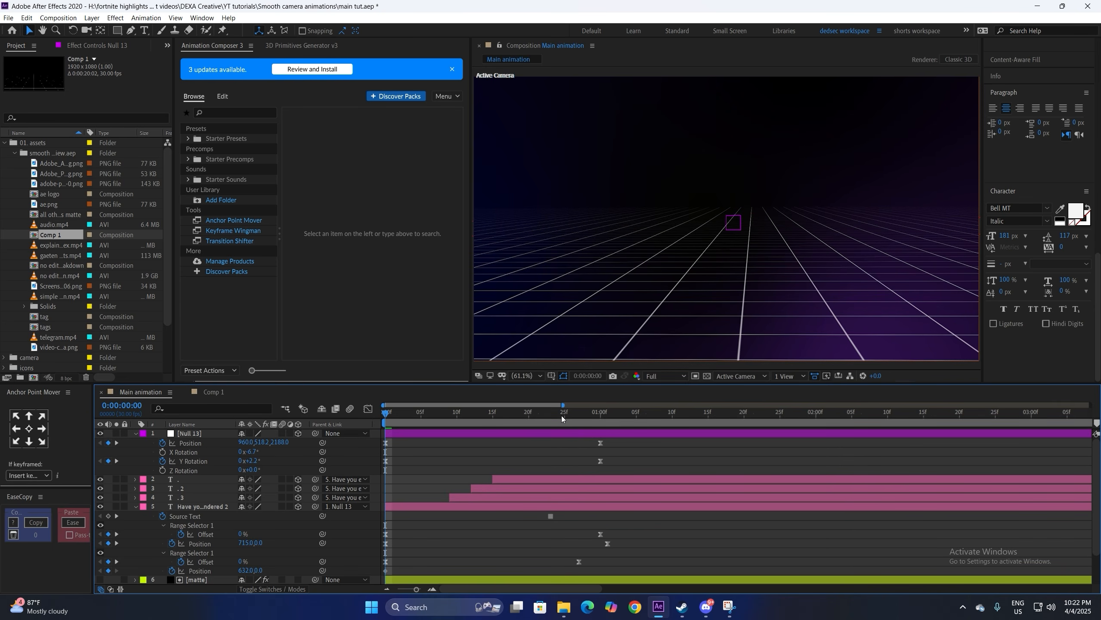
pyautogui.moveTo(562, 418); pyautogui.dragTo(543, 418)
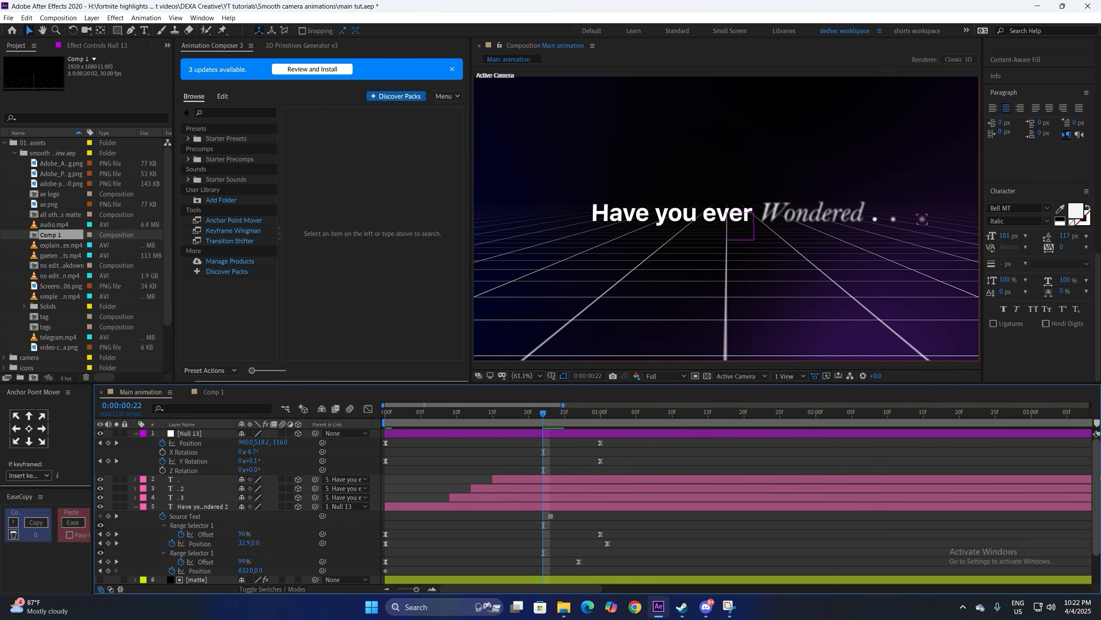
pyautogui.press('pageup')
pyautogui.click(550, 434)
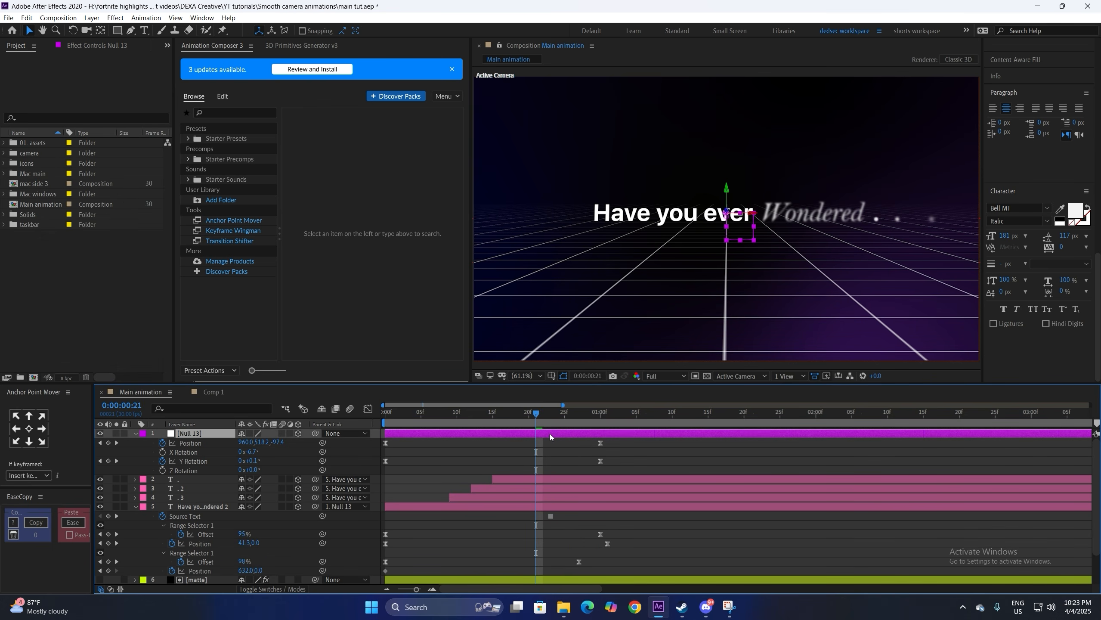
# Step: Create a new 3D null, Null 15, and parent Null 13 to it
pyautogui.hotkey('ctrl', 'alt', 'shift', 'y')
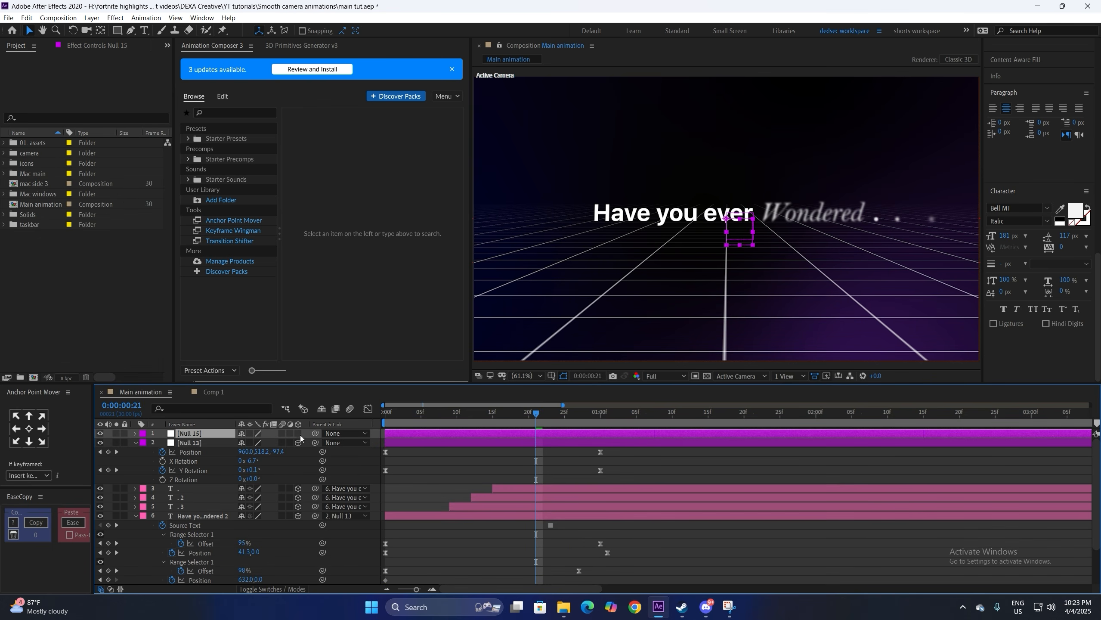
pyautogui.click(299, 434)
pyautogui.moveTo(316, 445); pyautogui.dragTo(218, 433)
# Step: Keyframe Null 15's position, scale and rotations at frame 21, then move to about 2:26
pyautogui.press('r')
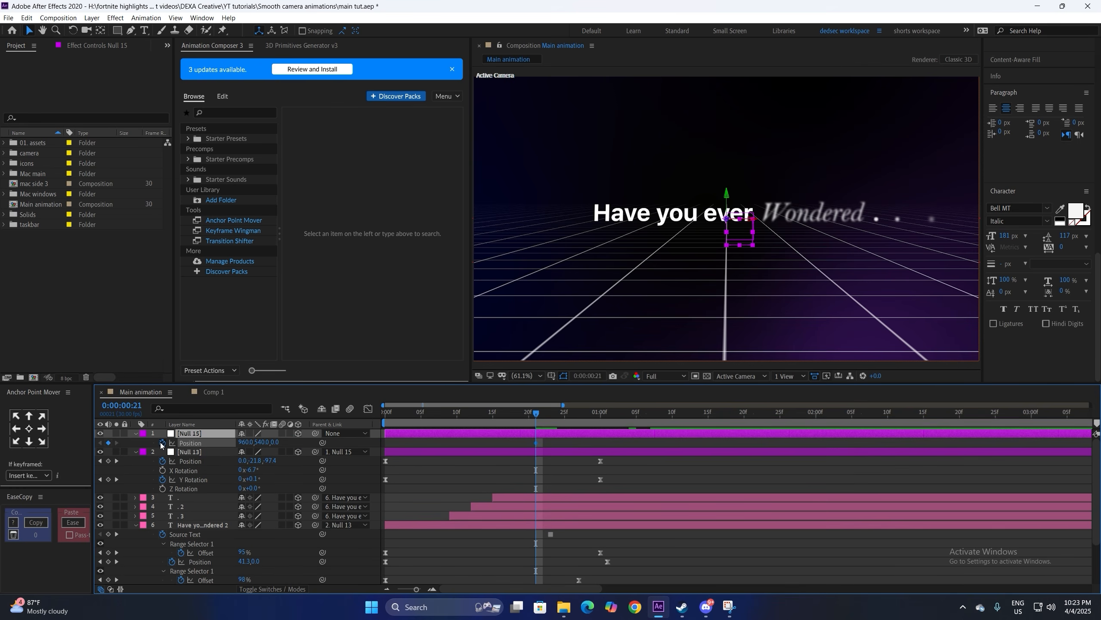
pyautogui.click(162, 452)
pyautogui.press('p')
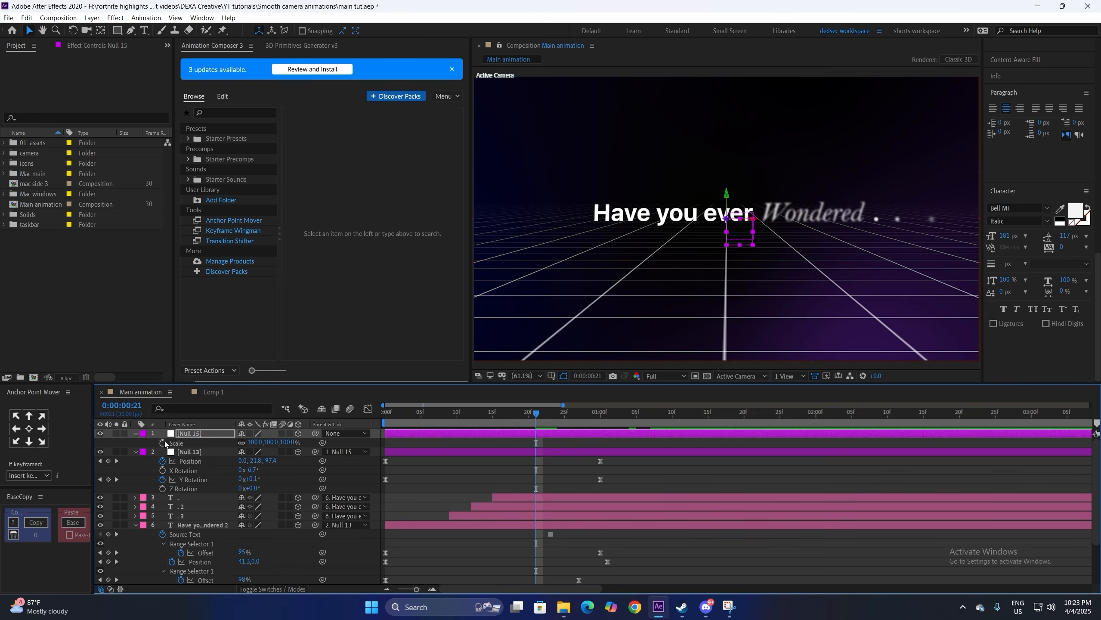
pyautogui.click(162, 443)
pyautogui.press('u')
pyautogui.click(659, 444)
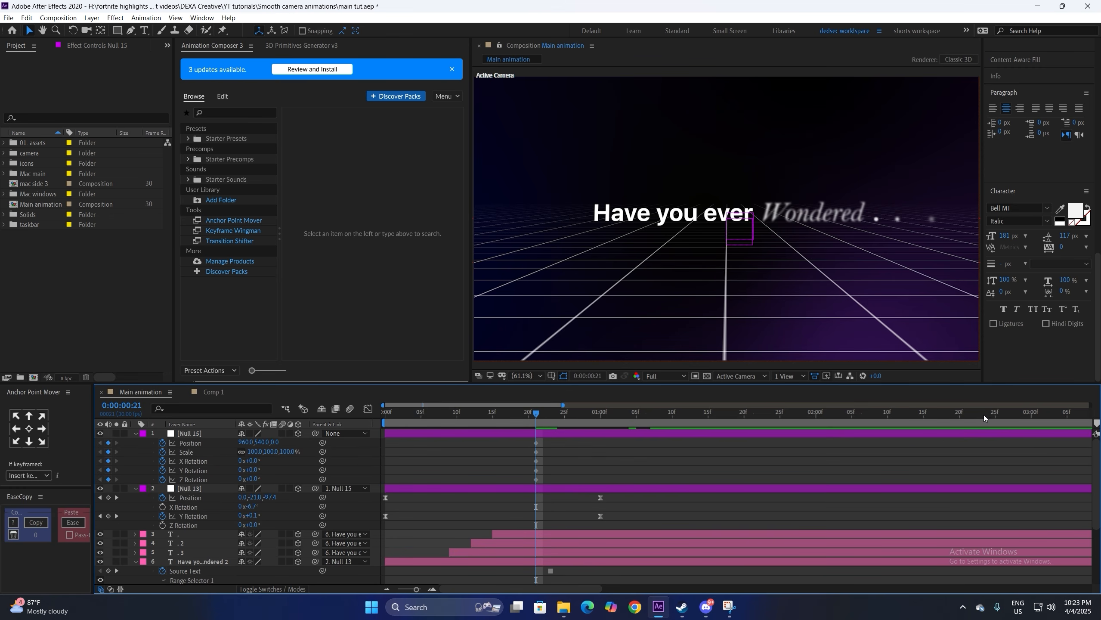
pyautogui.moveTo(1015, 414); pyautogui.dragTo(1009, 414)
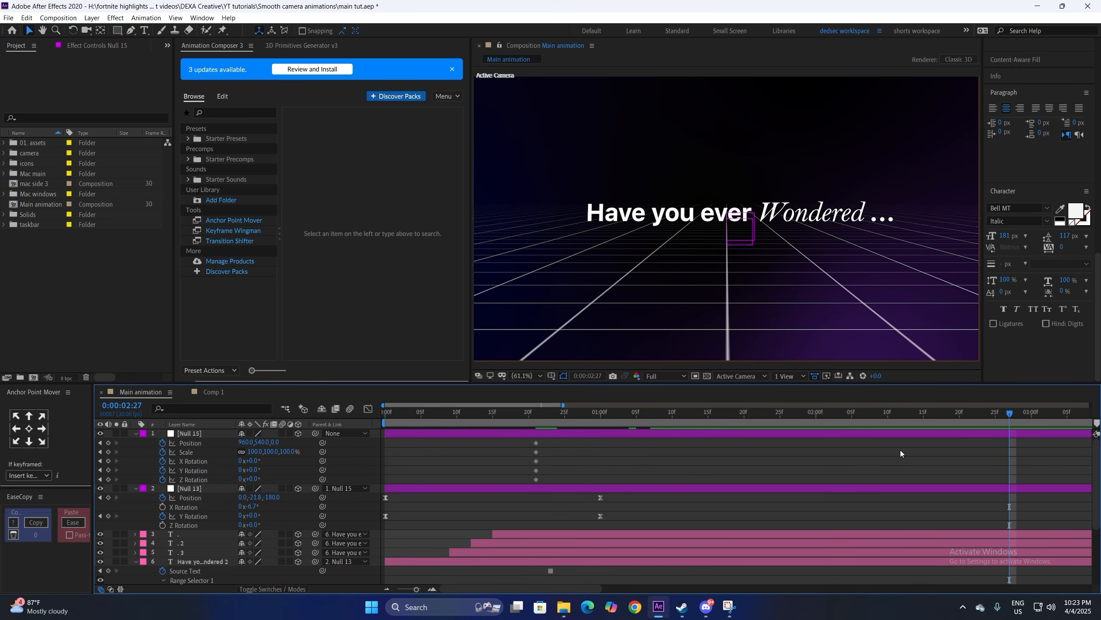
pyautogui.click(205, 434)
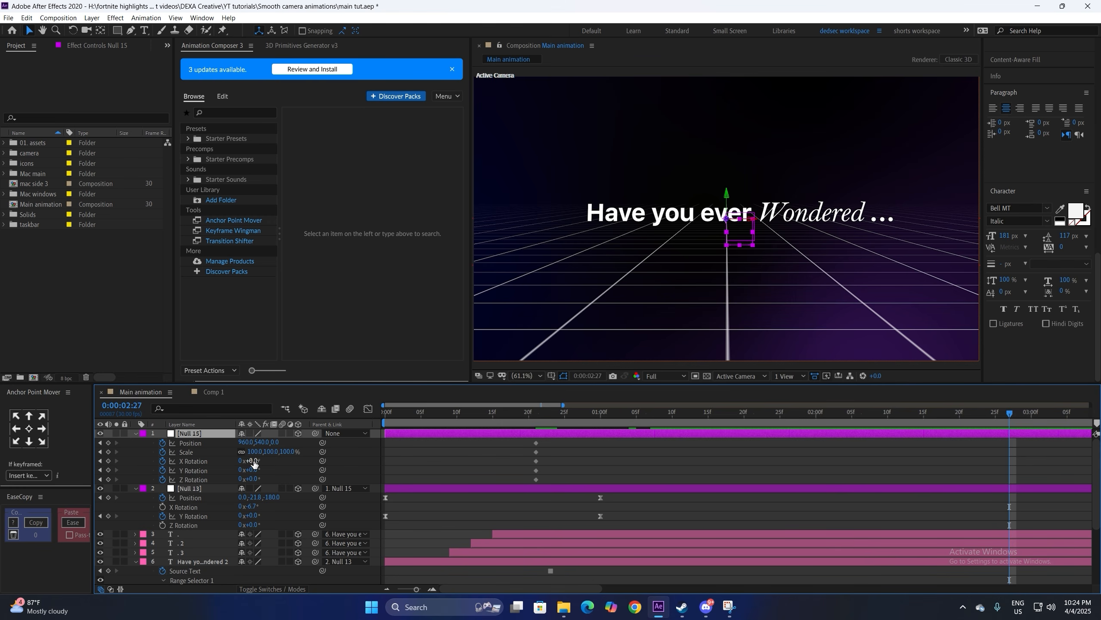
# Step: Tilt Null 15 about 90° on X and push it far back in Z, with a proportional grid overlay on
pyautogui.moveTo(253, 460); pyautogui.dragTo(306, 464)
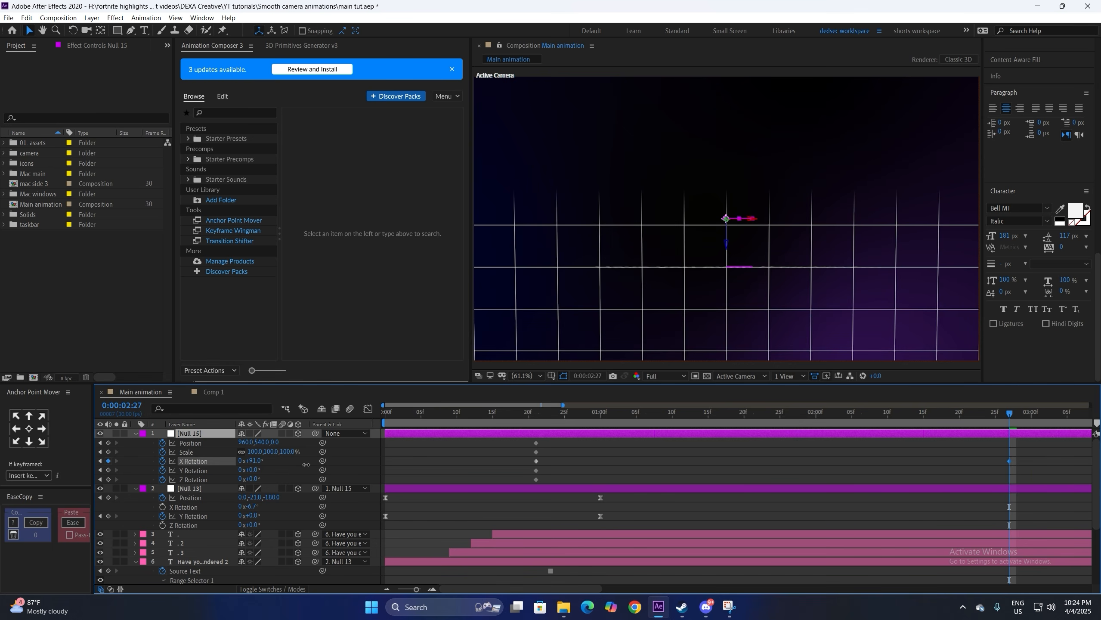
pyautogui.click(476, 463)
pyautogui.click(272, 442)
pyautogui.write('1200')
pyautogui.press('Return')
pyautogui.moveTo(286, 439); pyautogui.dragTo(252, 442)
pyautogui.click(551, 376)
pyautogui.click(569, 404)
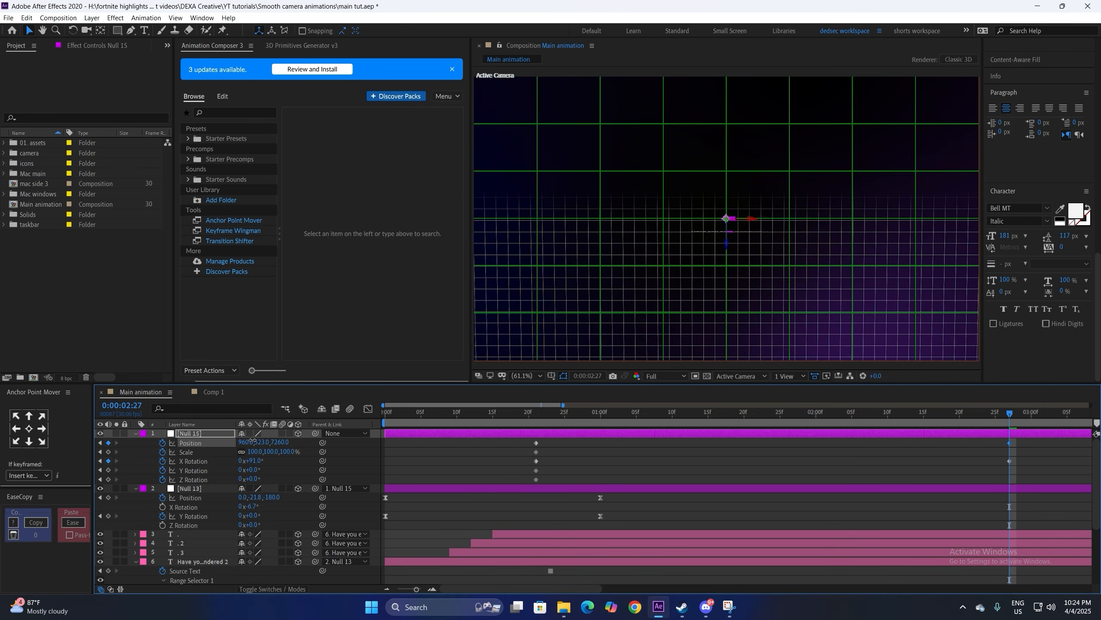
pyautogui.click(298, 466)
# Step: Turn Null 15 90° on Y, shift it to X 760, and scale it to 93.5%
pyautogui.moveTo(260, 469)
pyautogui.mouseDown()
pyautogui.moveTo(230, 470)
pyautogui.moveTo(252, 473)
pyautogui.mouseUp()
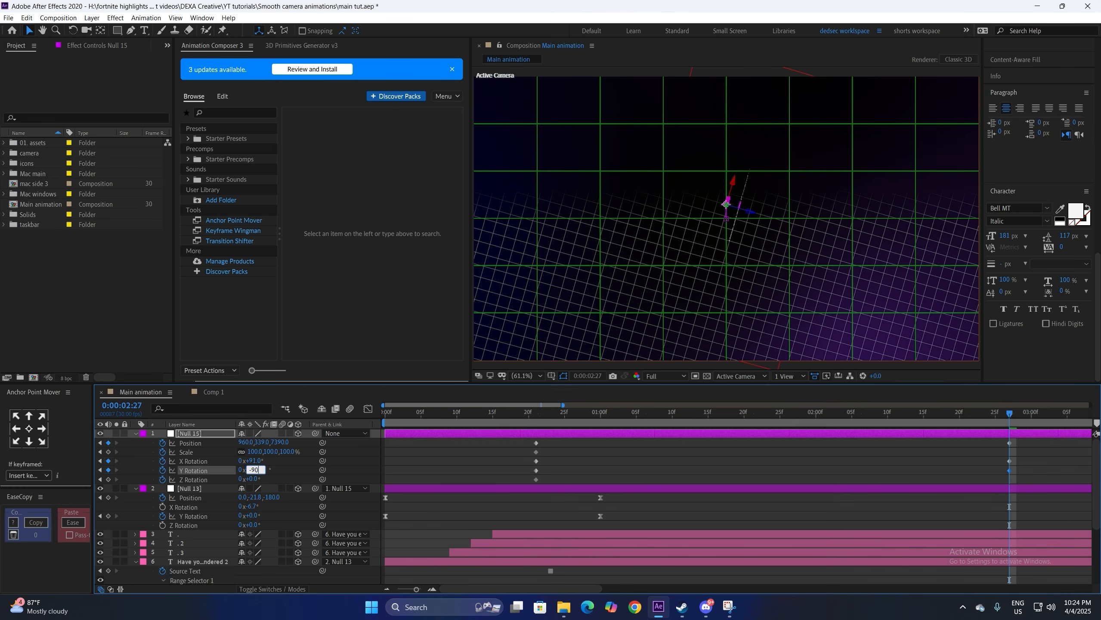
pyautogui.moveTo(250, 443); pyautogui.dragTo(370, 437)
pyautogui.click(163, 452)
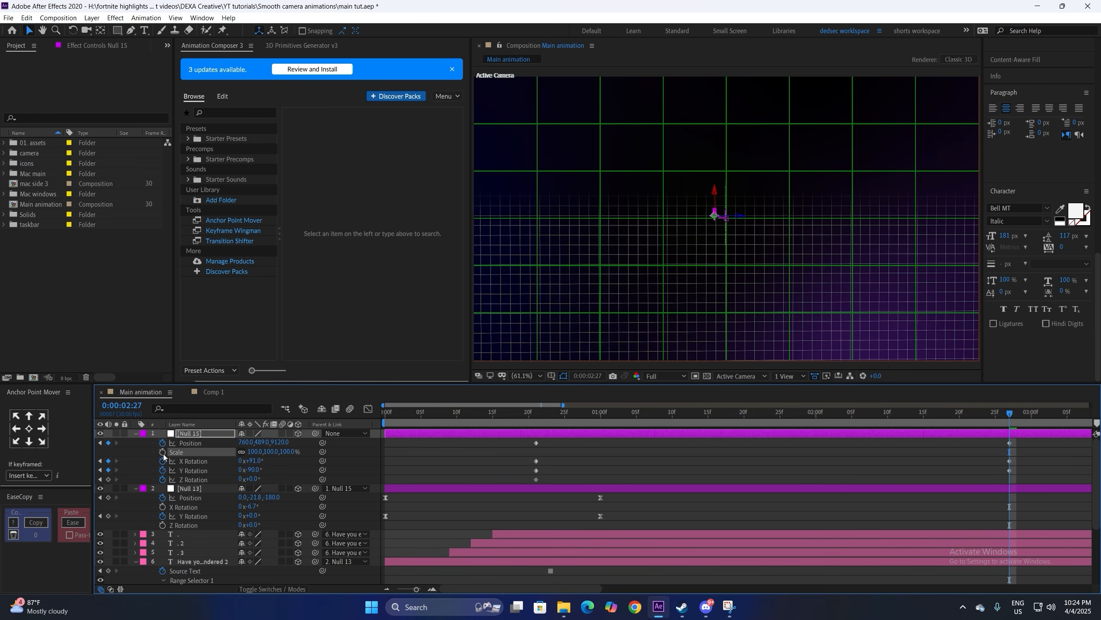
pyautogui.hotkey('ctrl', 'z')
pyautogui.hotkey('ctrl', 'z')
pyautogui.moveTo(255, 451); pyautogui.dragTo(225, 455)
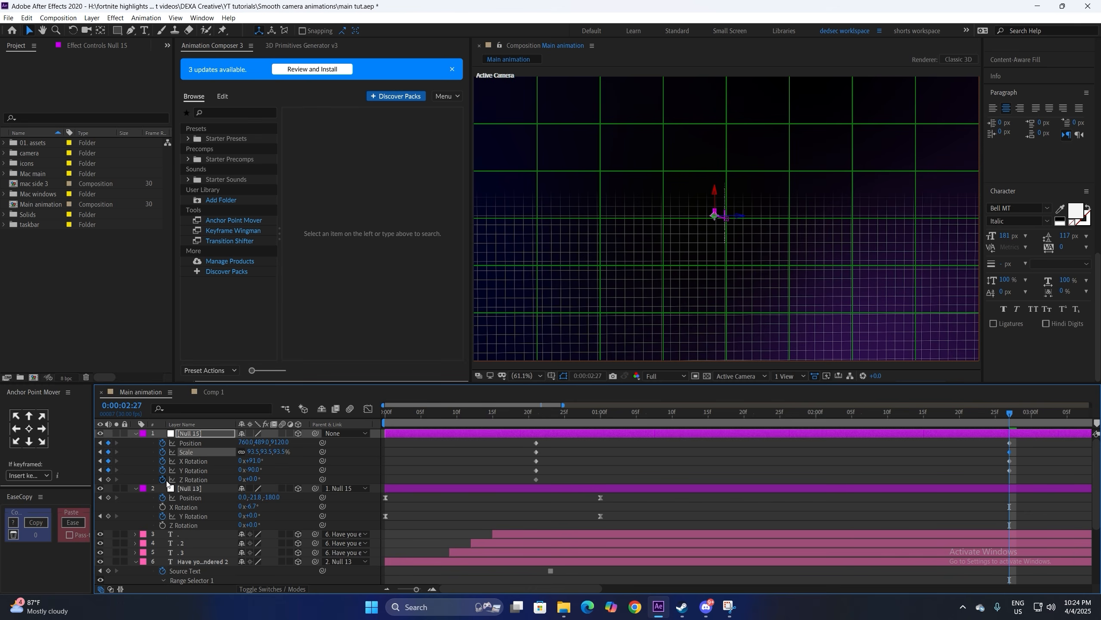
# Step: Apply Easy Ease (F9) to all of Null 15's keyframes and view the speed graph
pyautogui.moveTo(1031, 453); pyautogui.dragTo(661, 554)
pyautogui.press('F9')
pyautogui.click(367, 409)
pyautogui.moveTo(1038, 536); pyautogui.dragTo(811, 555)
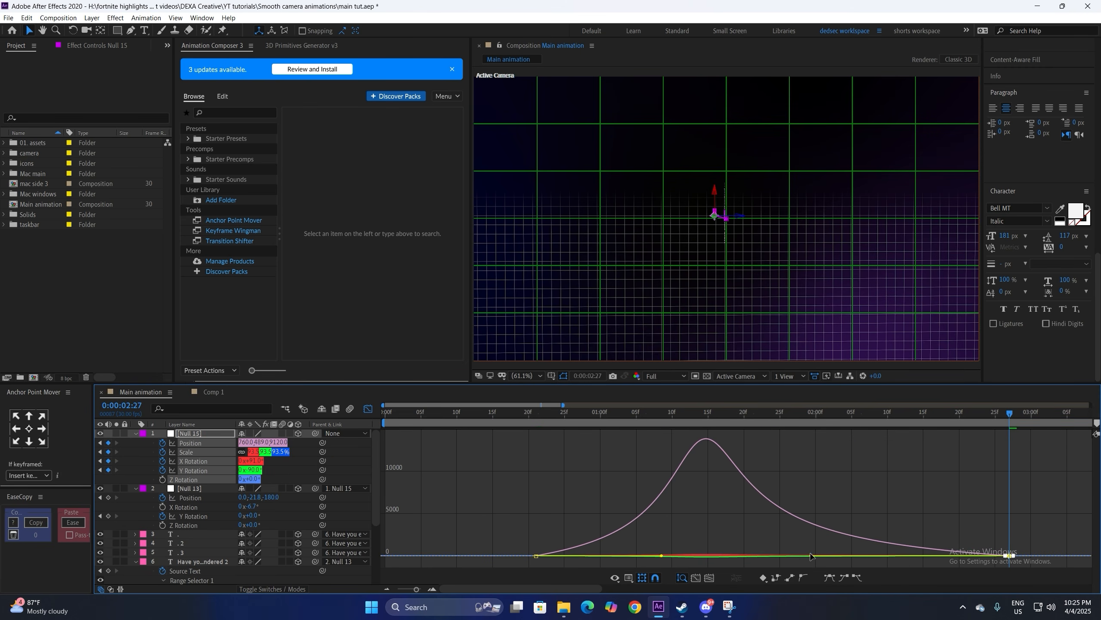
# Step: Select Null 15's starting keyframes and preview the camera move from the start
pyautogui.click(368, 409)
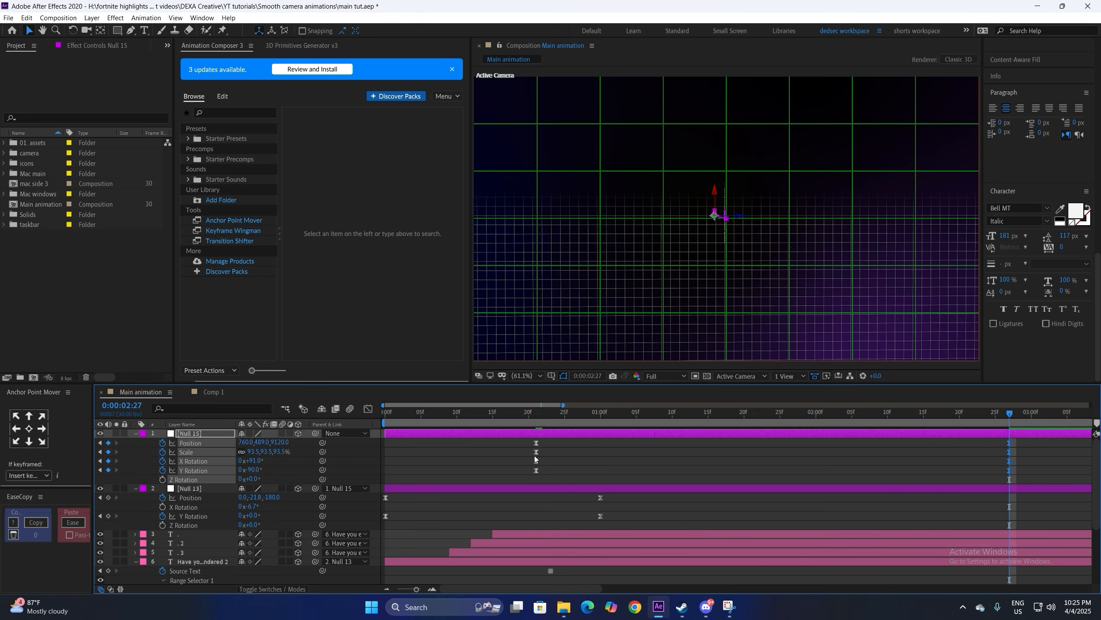
pyautogui.moveTo(539, 471); pyautogui.dragTo(535, 448)
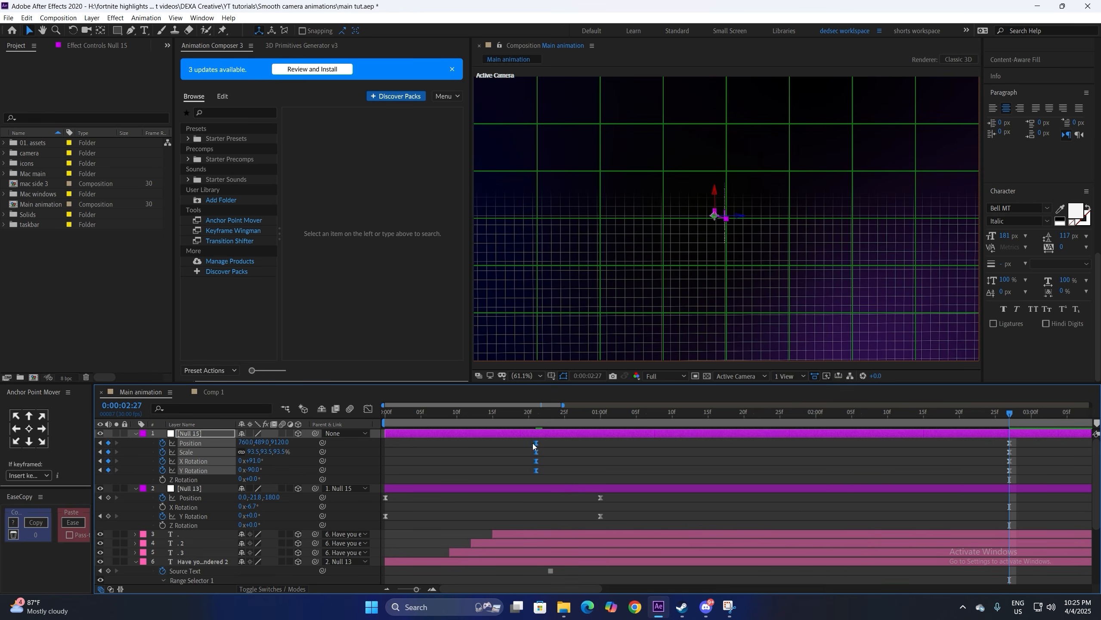
pyautogui.click(367, 408)
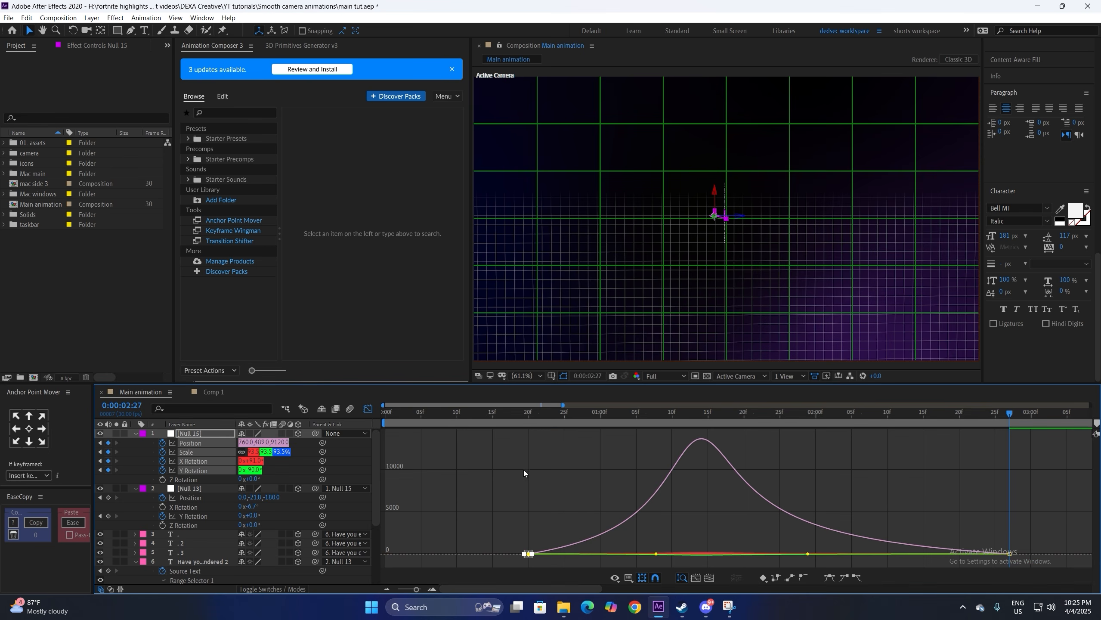
pyautogui.click(367, 409)
pyautogui.click(389, 423)
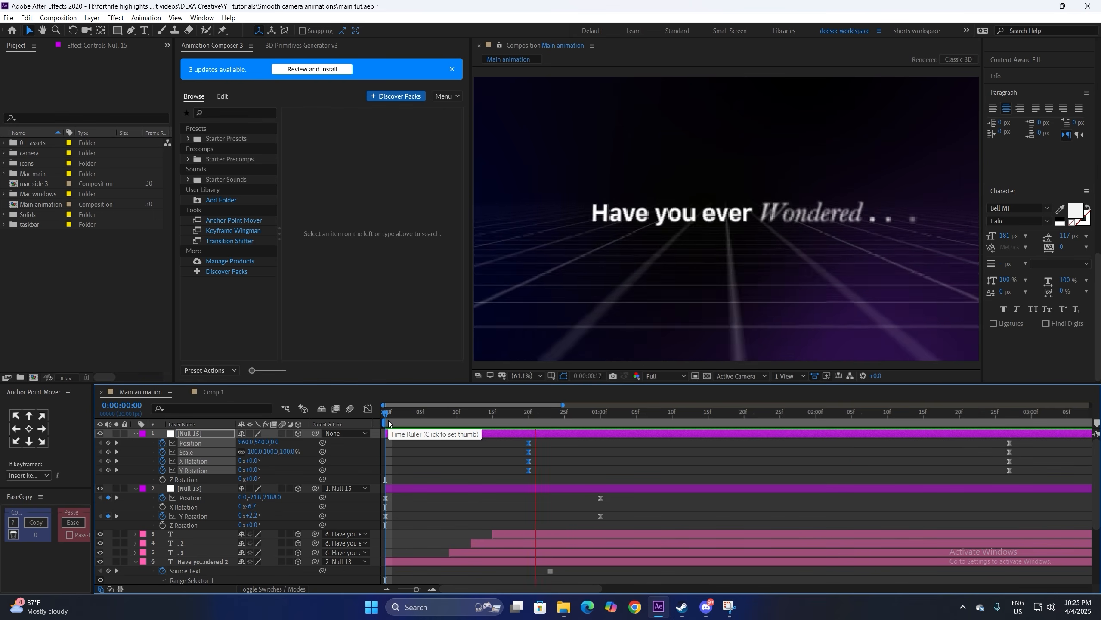
pyautogui.press('space')
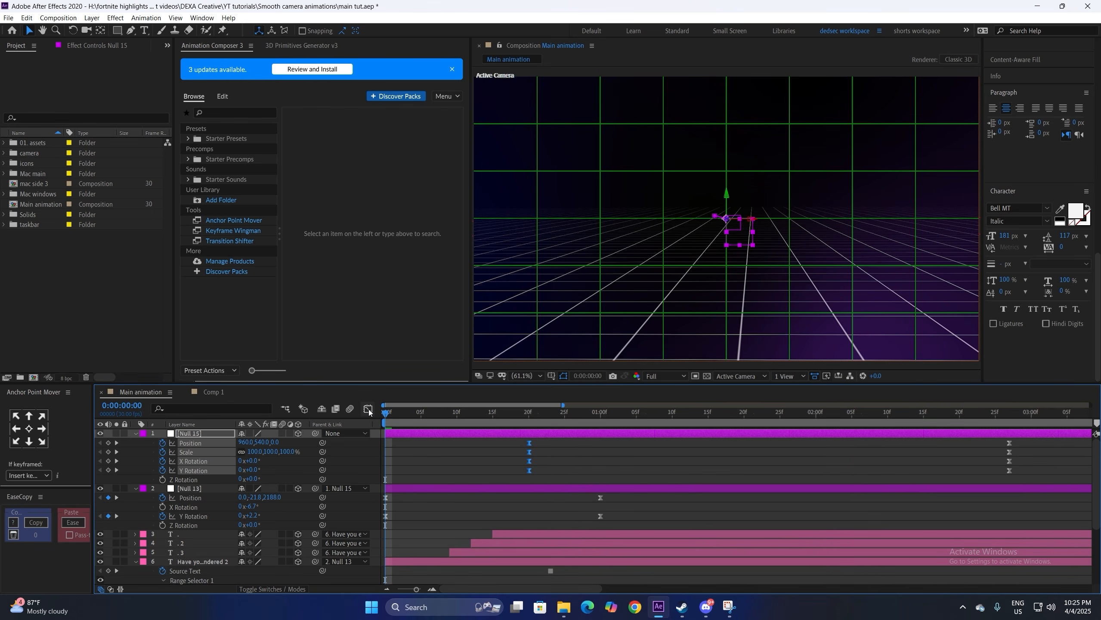
# Step: Drag Null 15's influence handle right so the speed peaks later and higher, then preview
pyautogui.click(368, 409)
pyautogui.moveTo(656, 554); pyautogui.dragTo(679, 555)
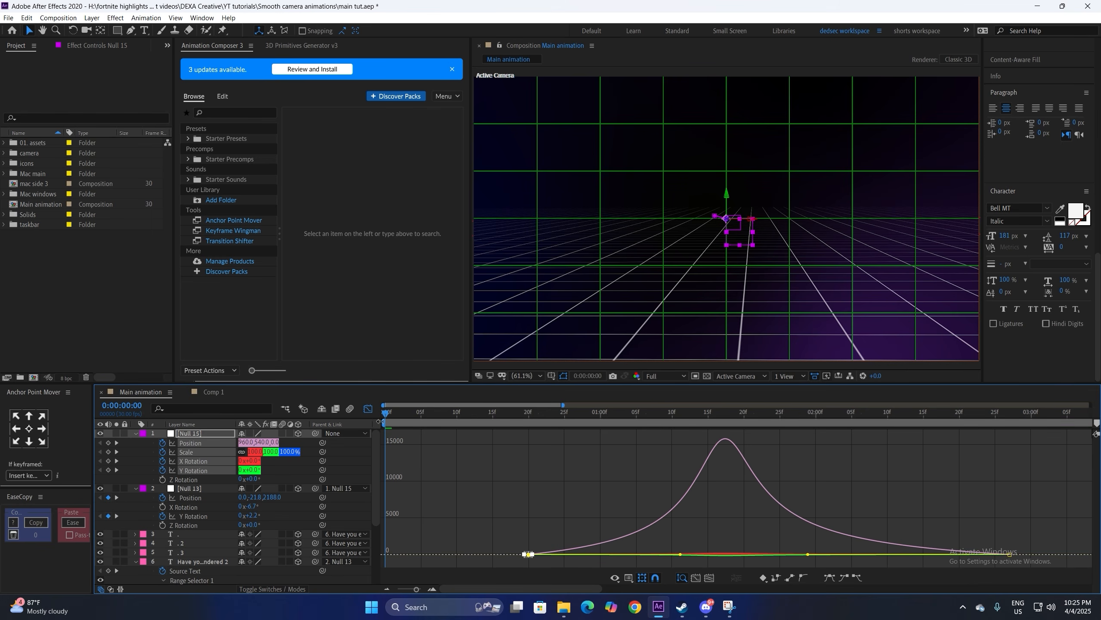
pyautogui.click(368, 409)
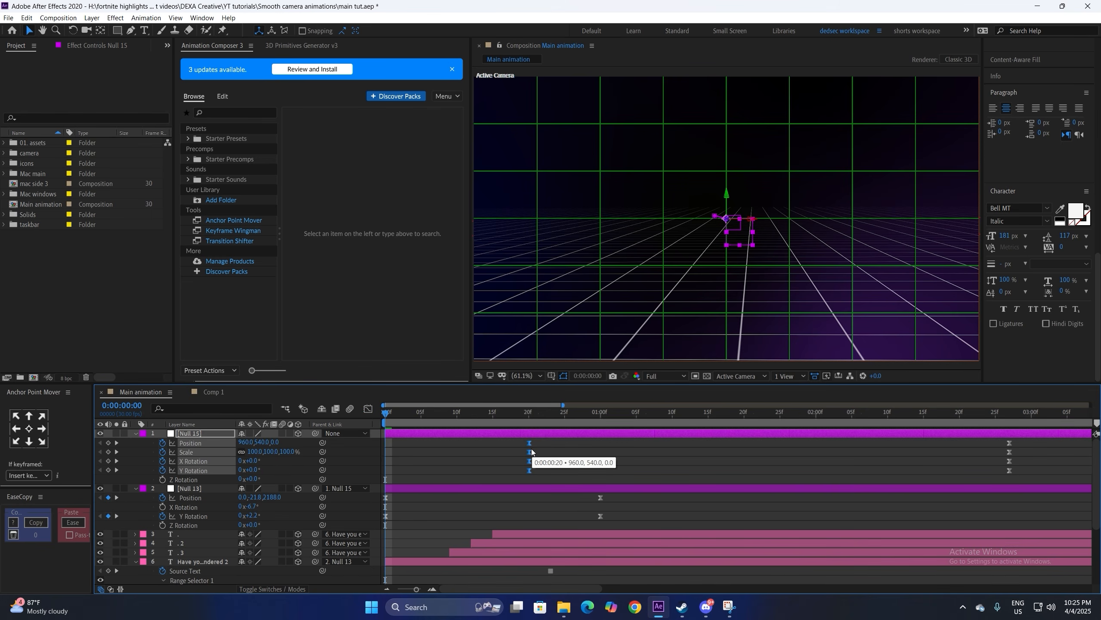
pyautogui.click(492, 460)
pyautogui.press('space')
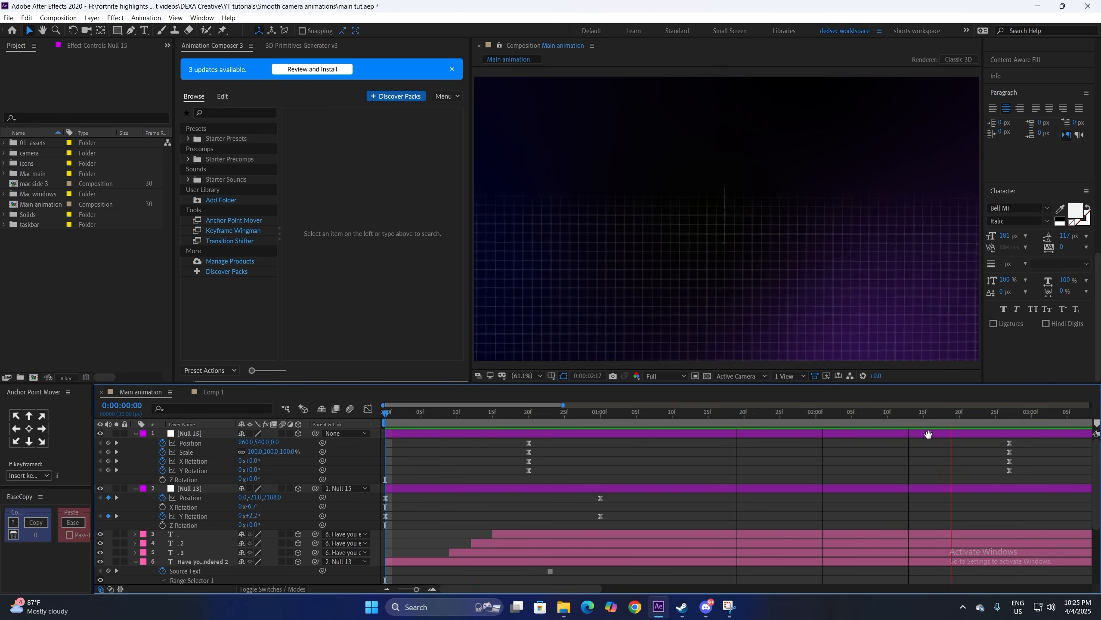
pyautogui.click(1007, 419)
# Step: Turn off the Proportional Grid, select Black Solid 9, and play from frame 22
pyautogui.click(551, 376)
pyautogui.click(582, 399)
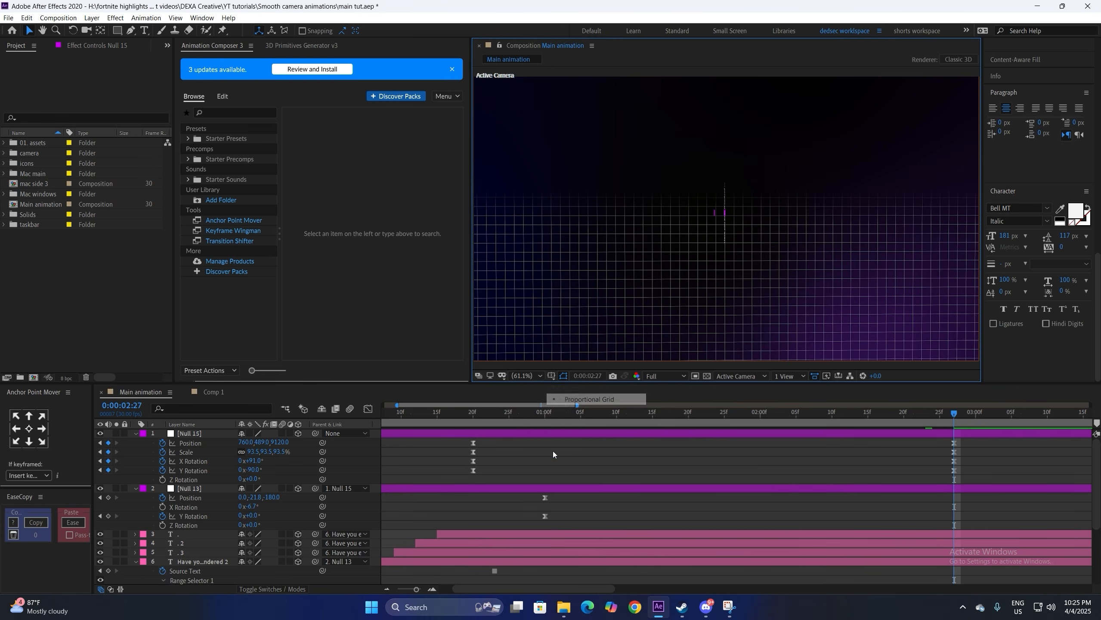
pyautogui.click(572, 275)
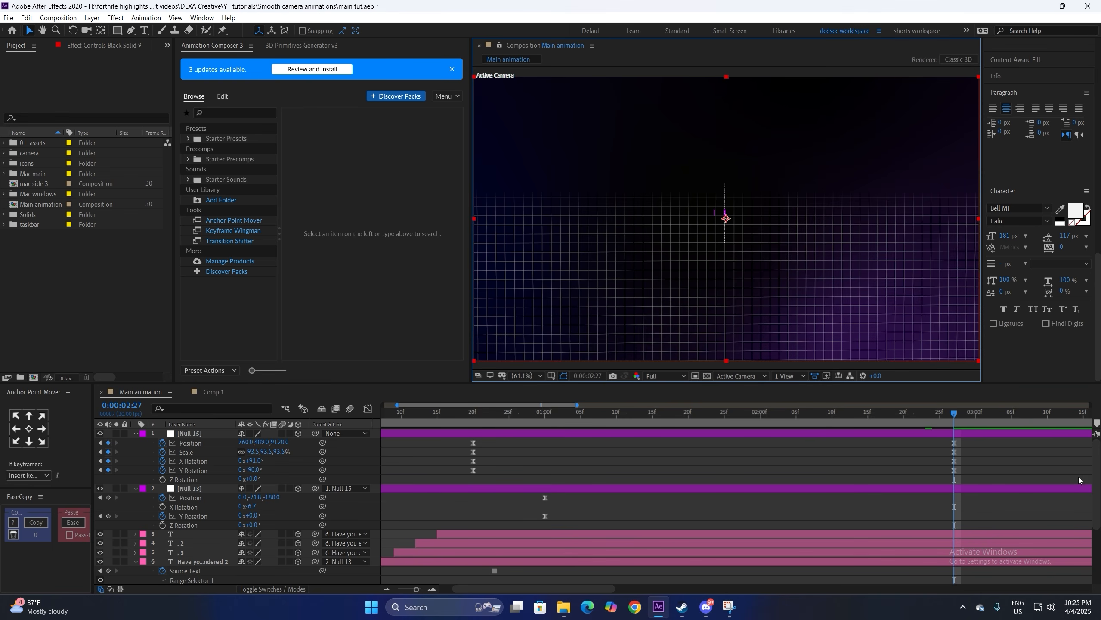
pyautogui.scroll(-3, 544, 451)
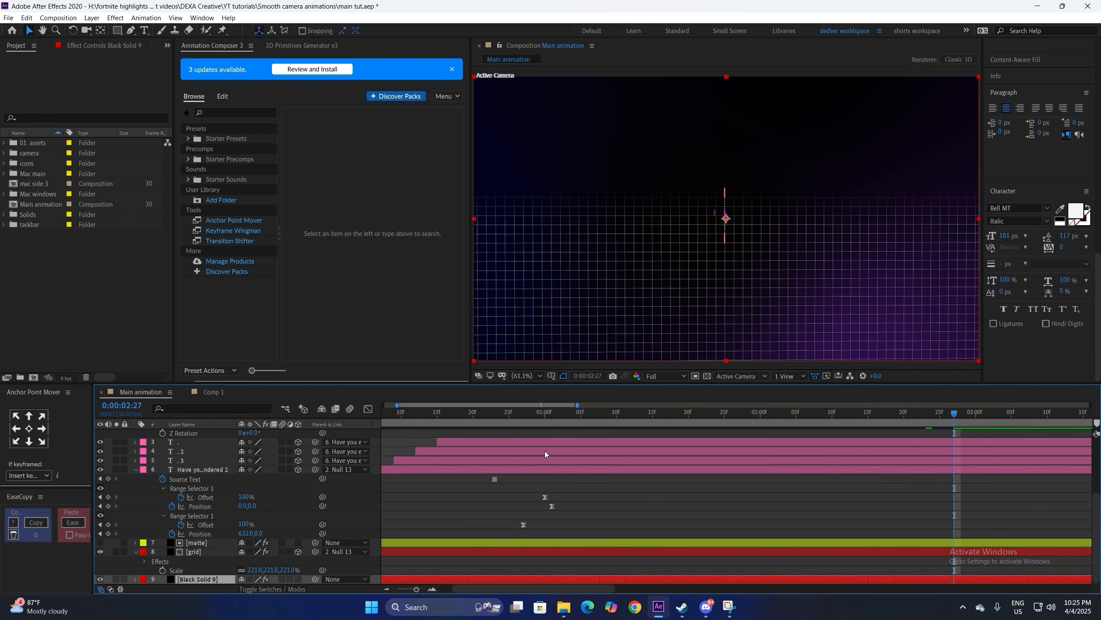
pyautogui.click(487, 416)
pyautogui.press('space')
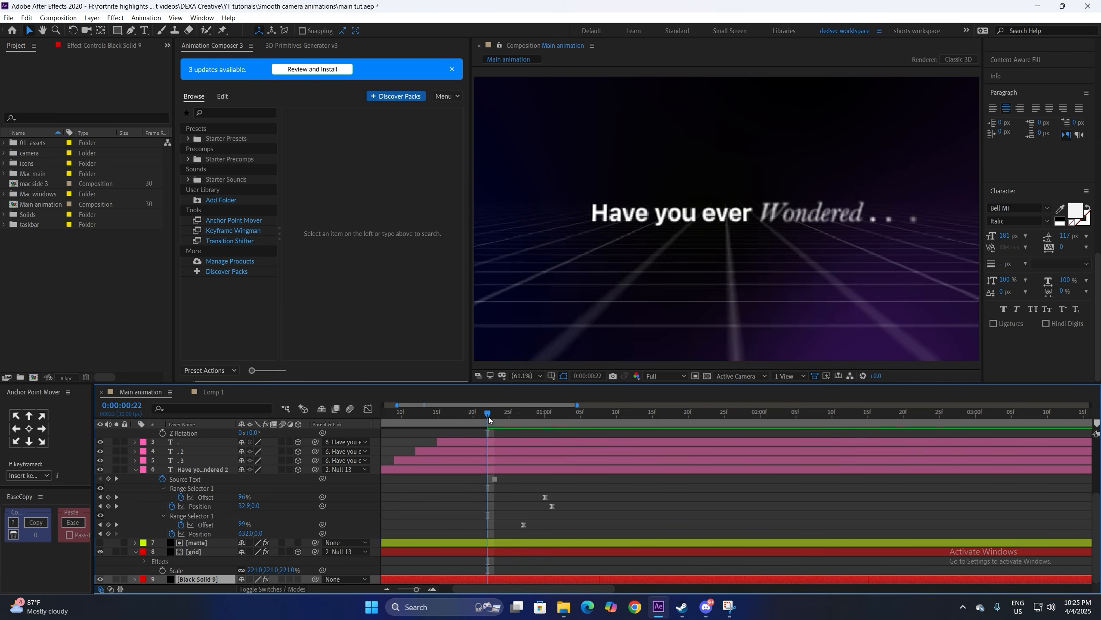
# Step: Apply the Tint effect to the matte layer
pyautogui.click(521, 543)
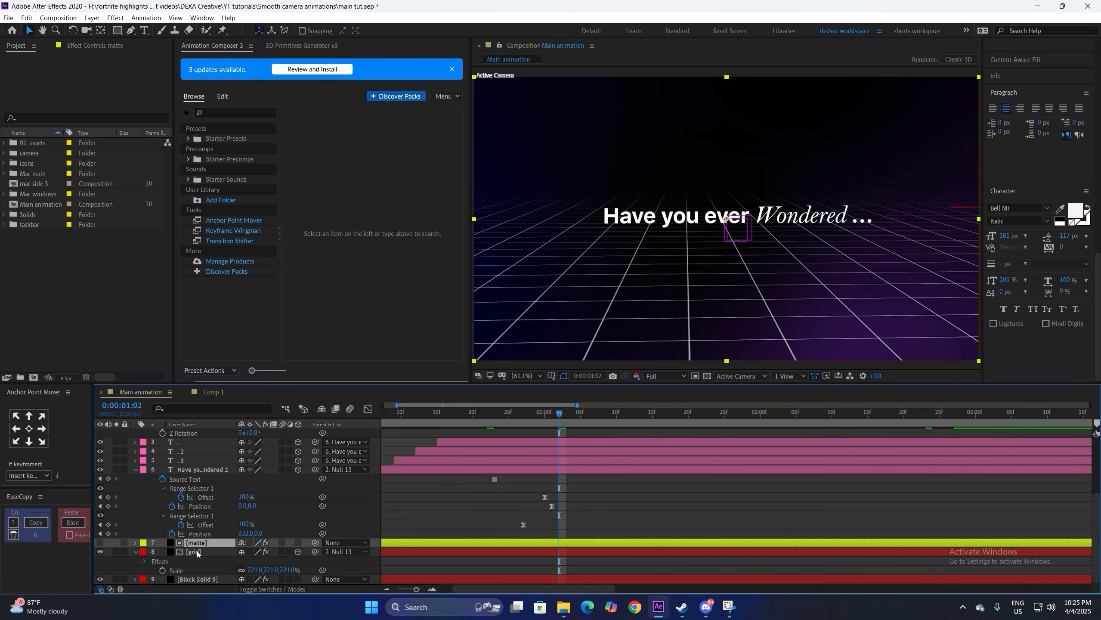
pyautogui.click(95, 45)
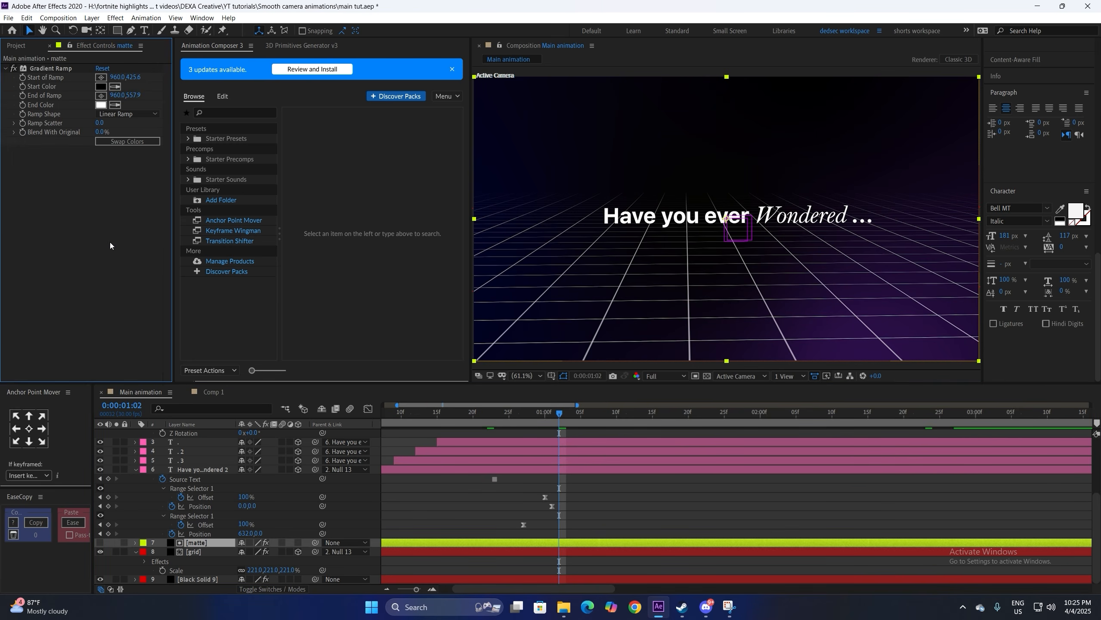
pyautogui.hotkey('ctrl', 'space')
pyautogui.write('tint')
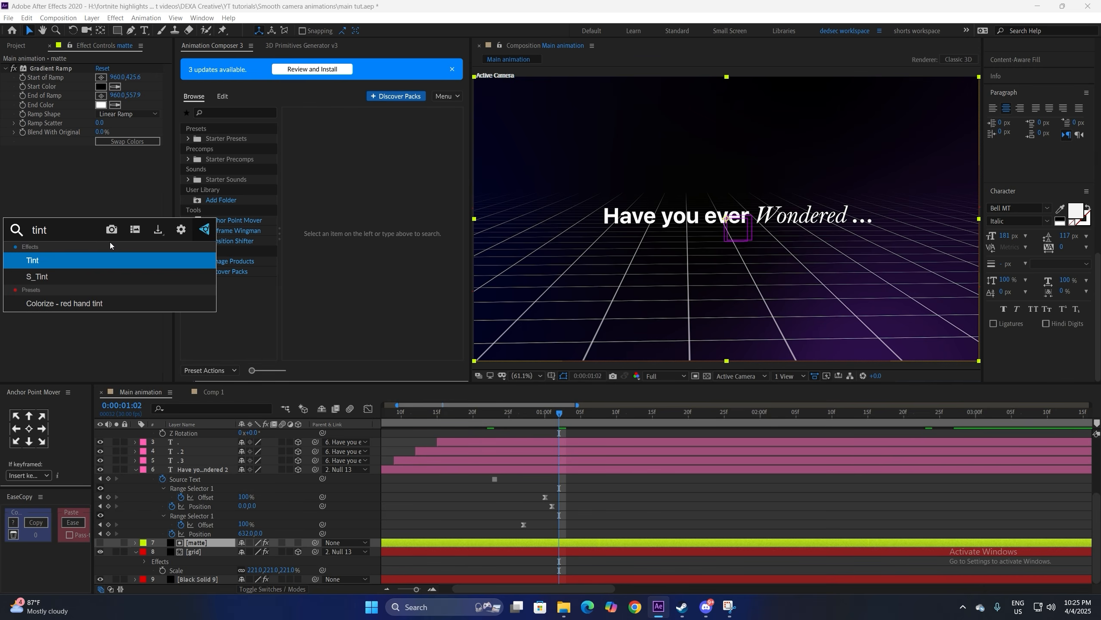
pyautogui.press('Return')
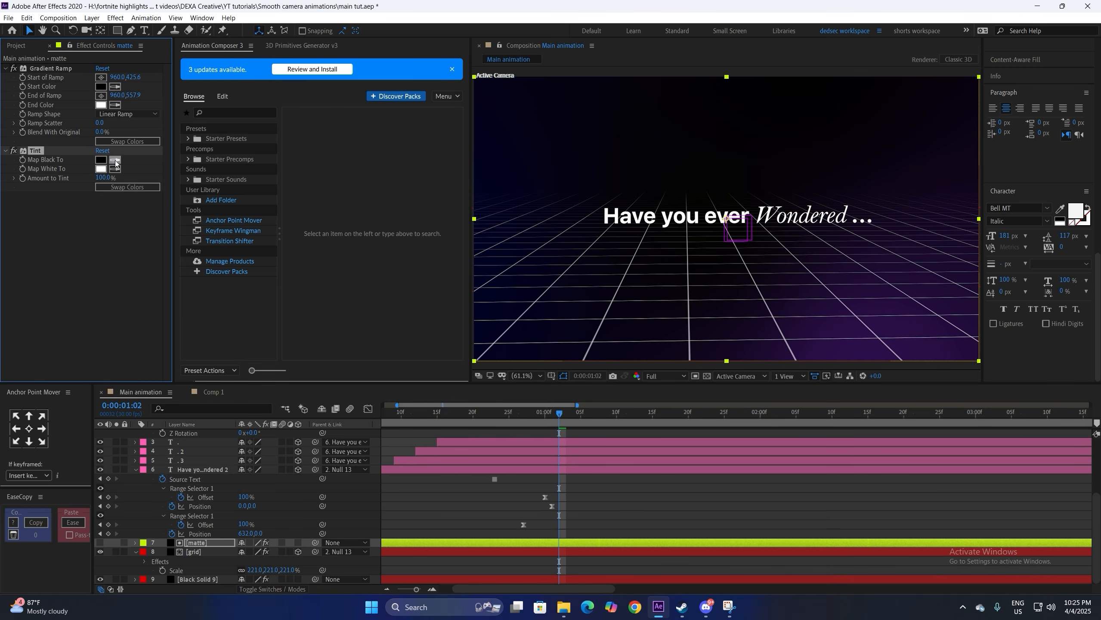
# Step: Map Black To white, keyframe Amount to Tint with a 50 value, and easy-ease the keys
pyautogui.click(101, 170)
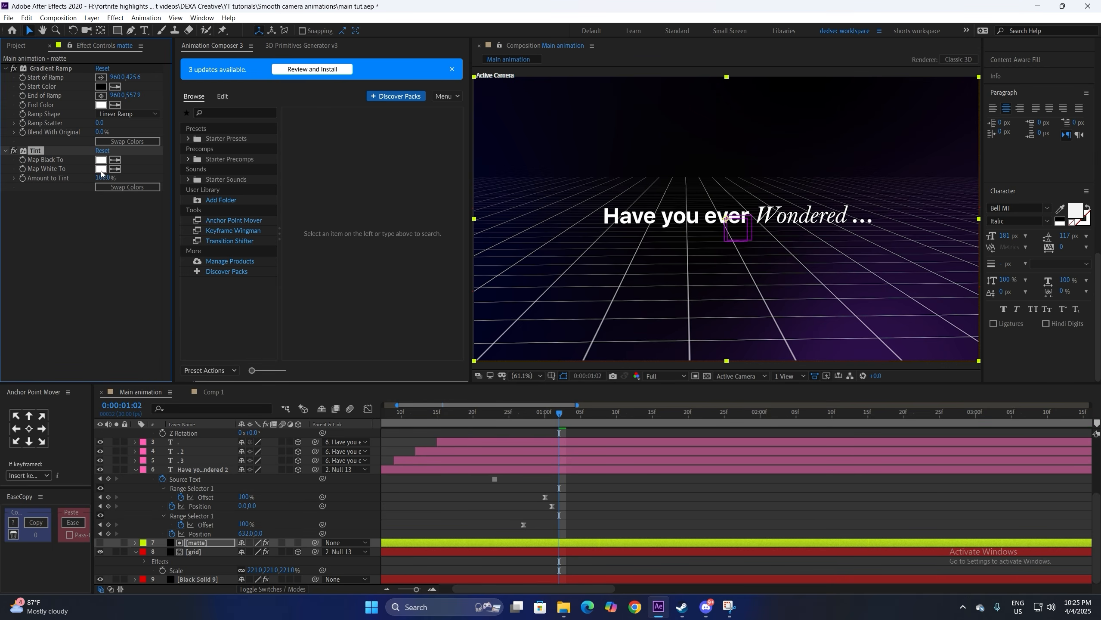
pyautogui.click(23, 178)
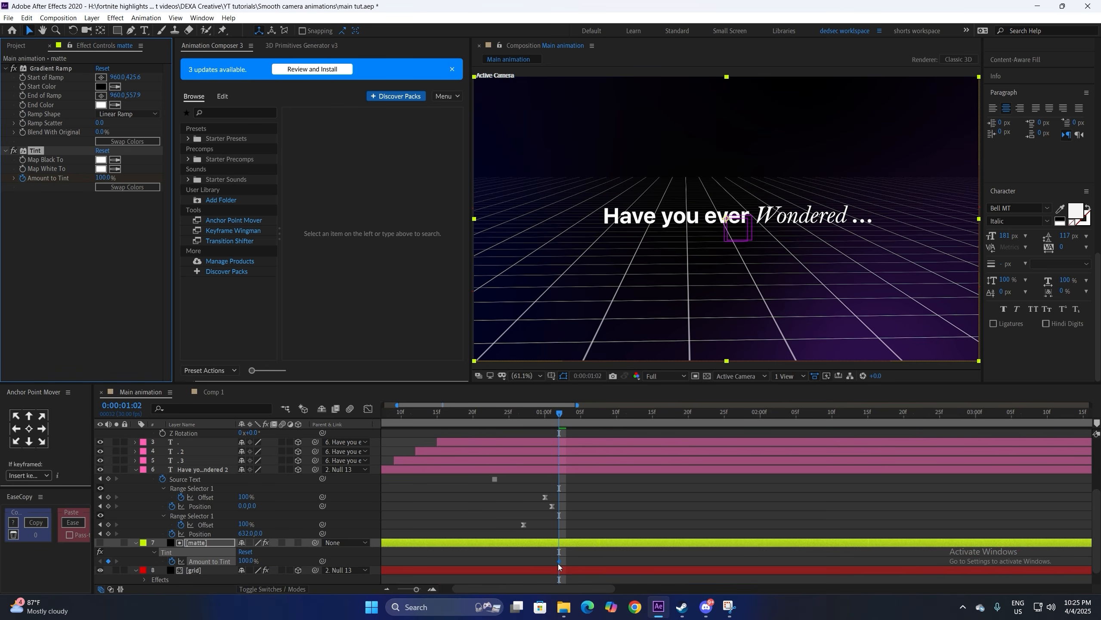
pyautogui.moveTo(559, 565); pyautogui.dragTo(529, 563)
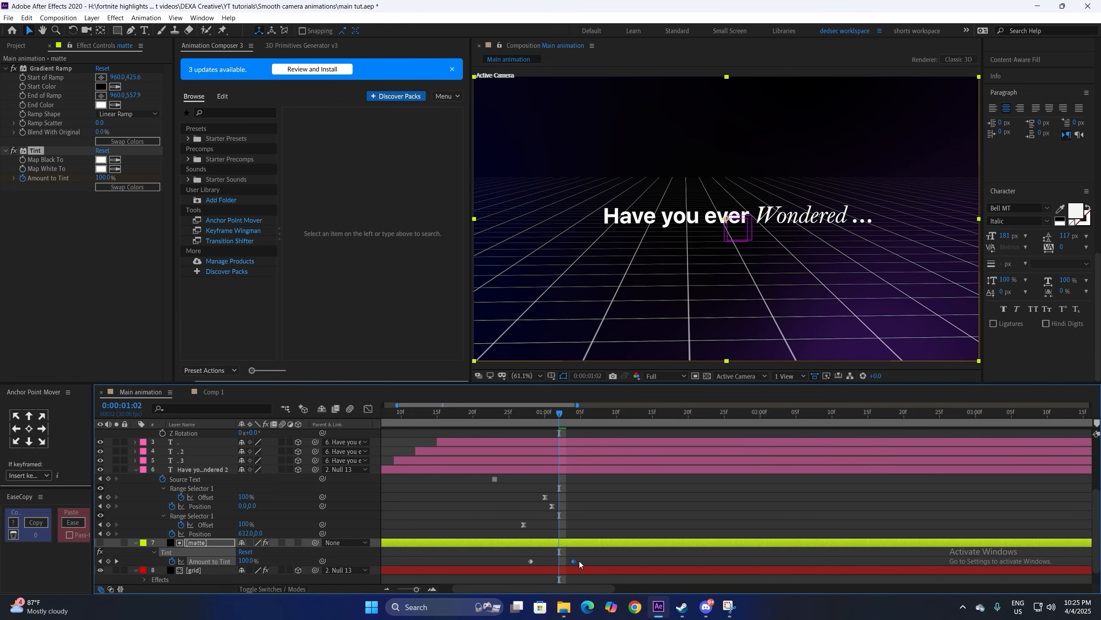
pyautogui.doubleClick(530, 561)
pyautogui.write('50')
pyautogui.press('Return')
pyautogui.moveTo(558, 566)
pyautogui.mouseDown()
pyautogui.moveTo(605, 562)
pyautogui.moveTo(544, 566)
pyautogui.mouseUp()
pyautogui.press('F9')
# Step: Move the tint's end keyframes later so the fade finishes later, previewing the result
pyautogui.click(552, 413)
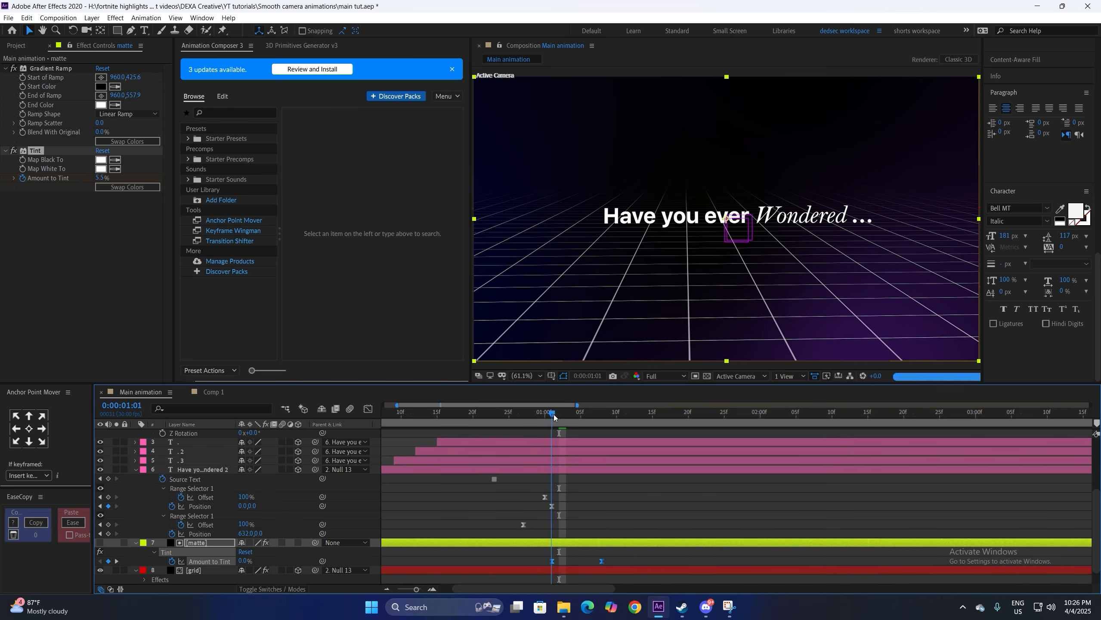
pyautogui.press('space')
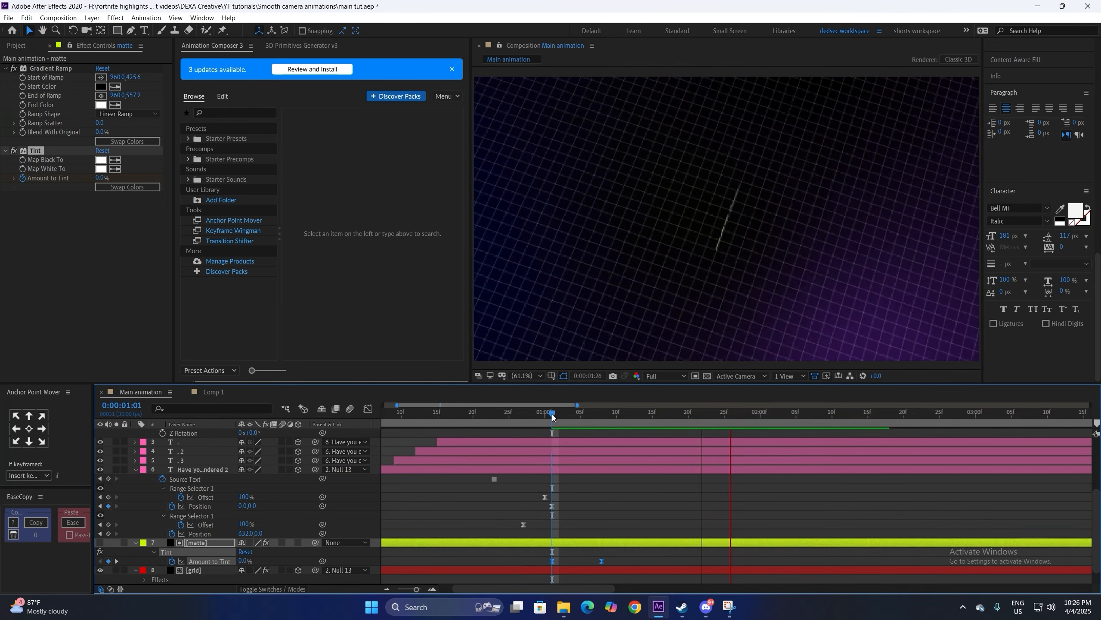
pyautogui.press('space')
pyautogui.moveTo(602, 561); pyautogui.dragTo(648, 560)
pyautogui.press('space')
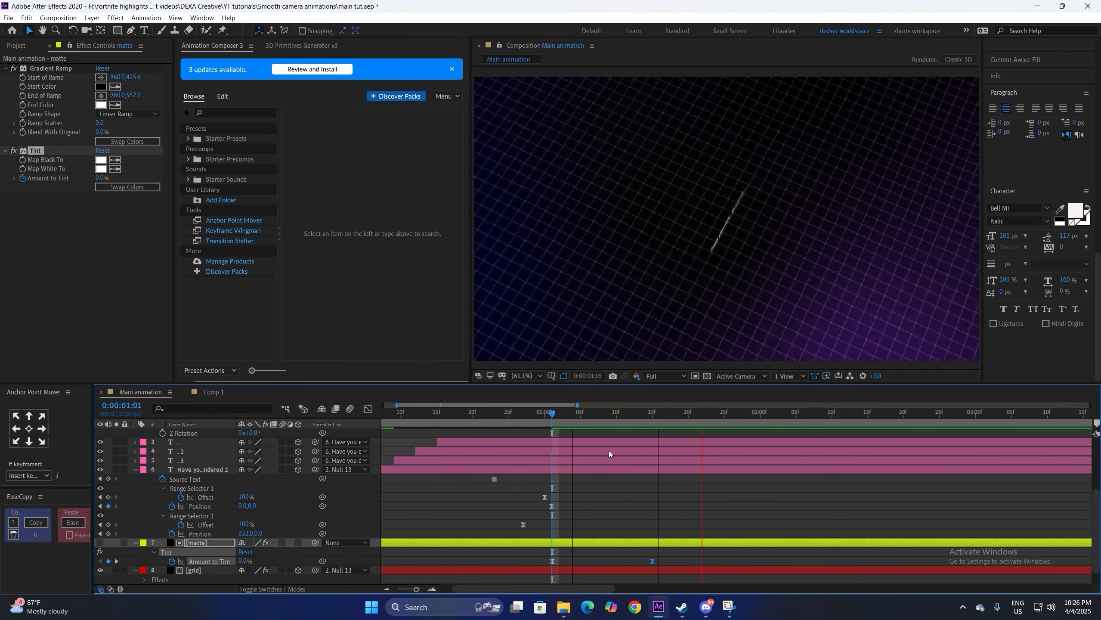
pyautogui.press('space')
pyautogui.press('space')
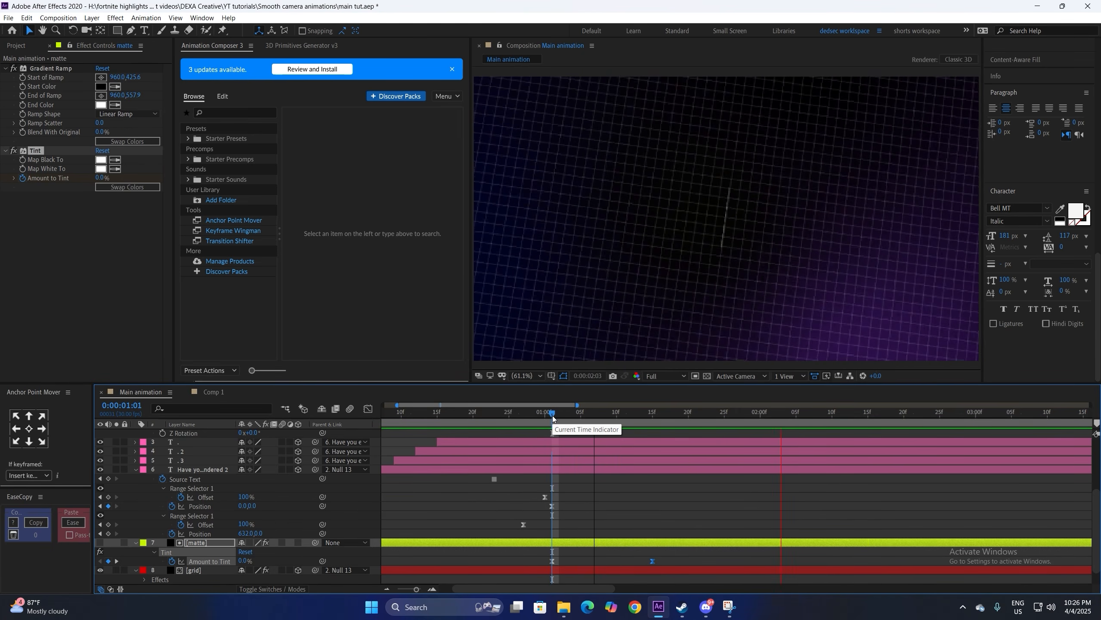
pyautogui.press('space')
# Step: Open the mac side 3 composition from the Project panel and scrub through its animation
pyautogui.scroll(5, 922, 433)
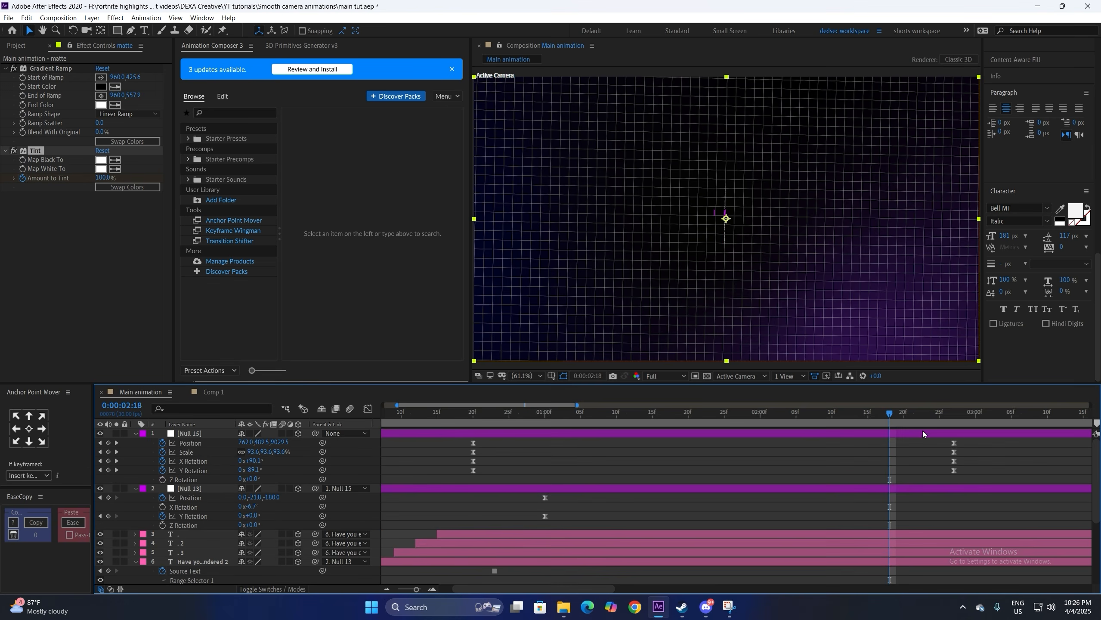
pyautogui.click(953, 413)
pyautogui.click(897, 470)
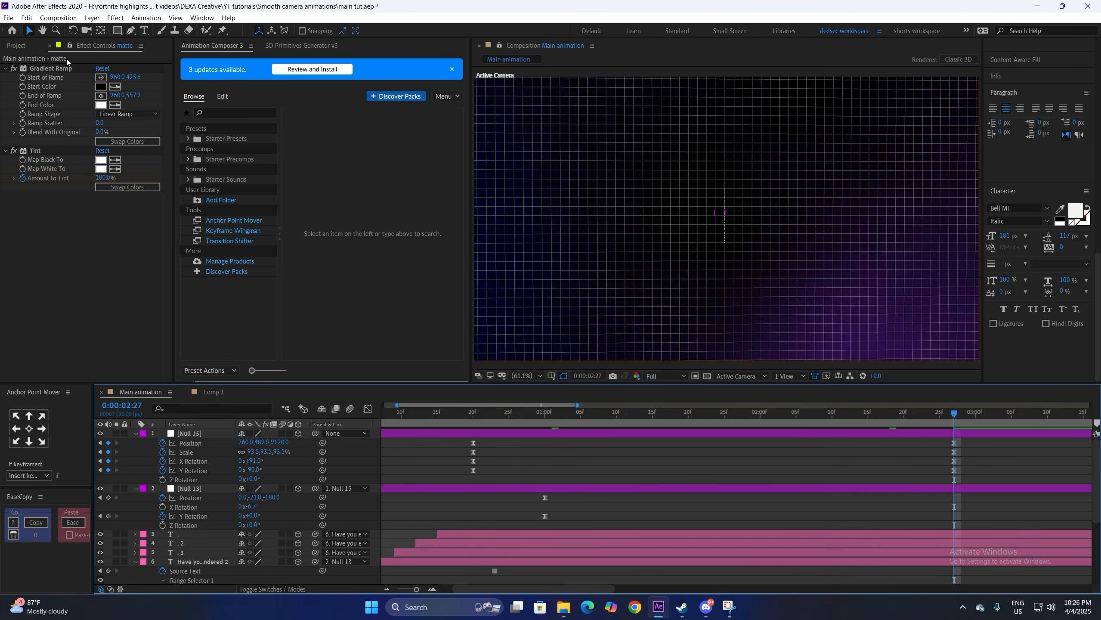
pyautogui.click(17, 46)
pyautogui.doubleClick(25, 184)
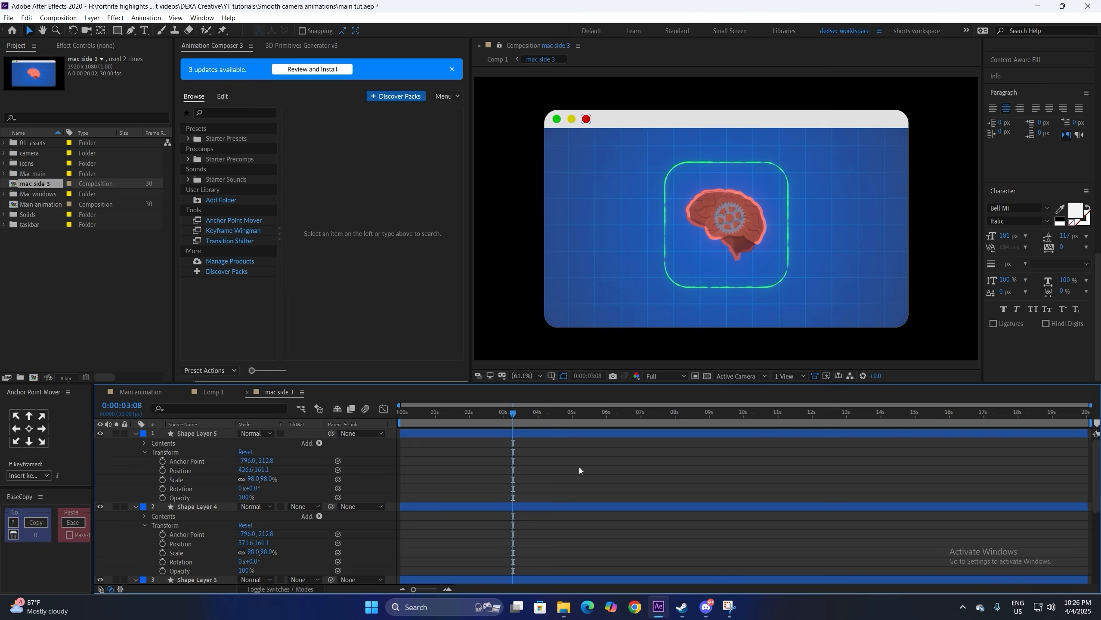
pyautogui.moveTo(651, 414); pyautogui.dragTo(503, 415)
pyautogui.hotkey('ctrl', '`')
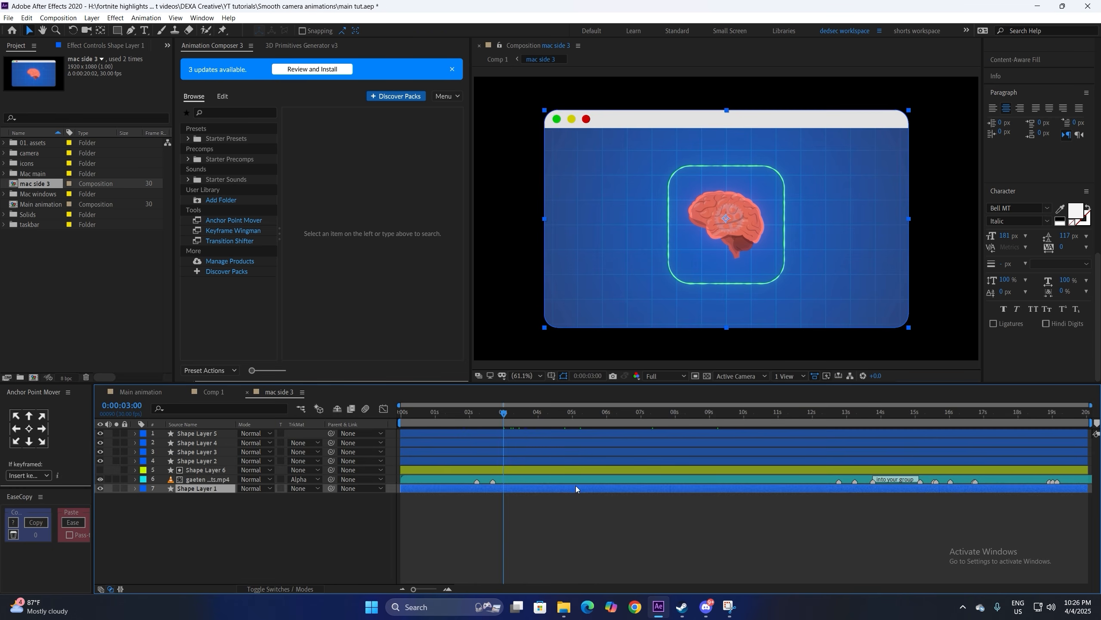
pyautogui.click(569, 440)
# Step: Check which shape layer is which, then return to the Main animation composition
pyautogui.click(561, 479)
pyautogui.click(560, 452)
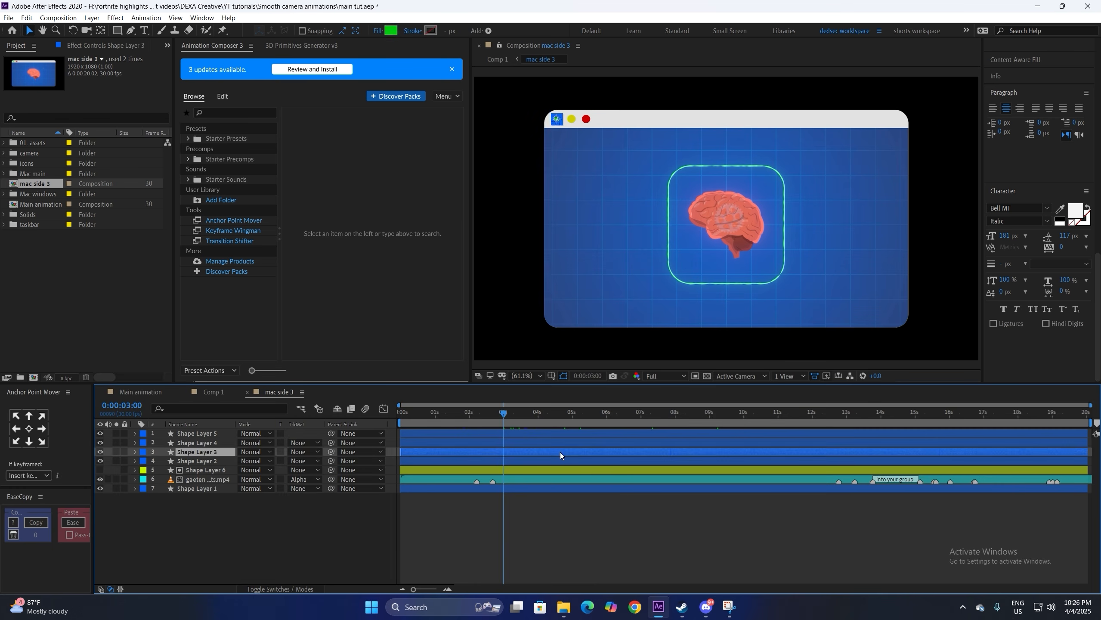
pyautogui.click(576, 442)
pyautogui.click(598, 541)
pyautogui.click(143, 392)
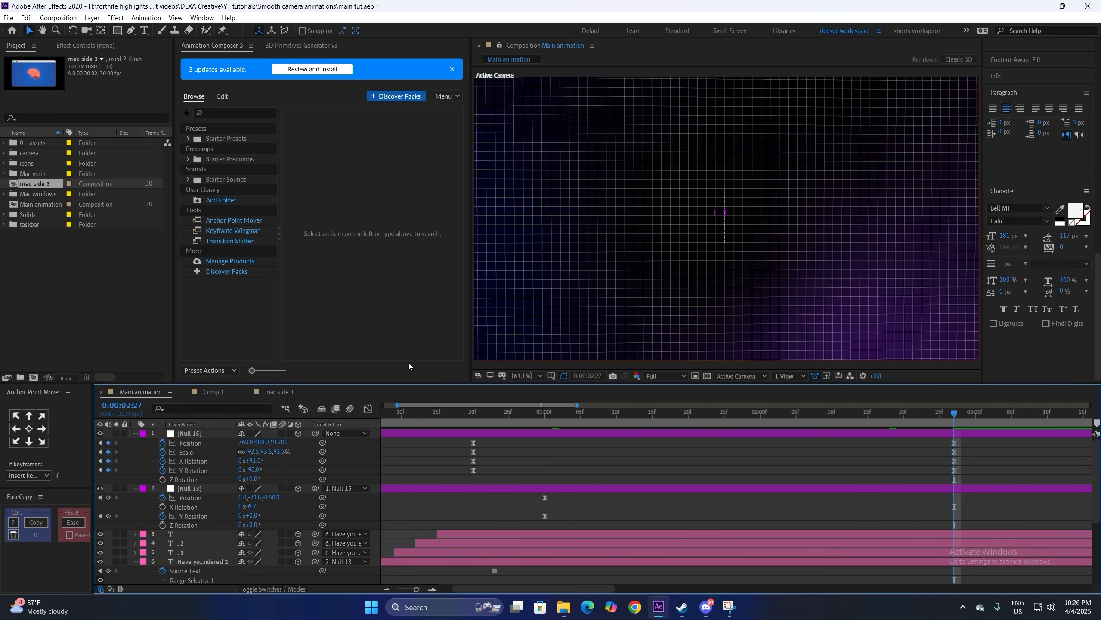
# Step: Add mac side 3 to Main animation as a 3D layer at Position Z 2080, scaled to 72.8%
pyautogui.moveTo(36, 187); pyautogui.dragTo(514, 437)
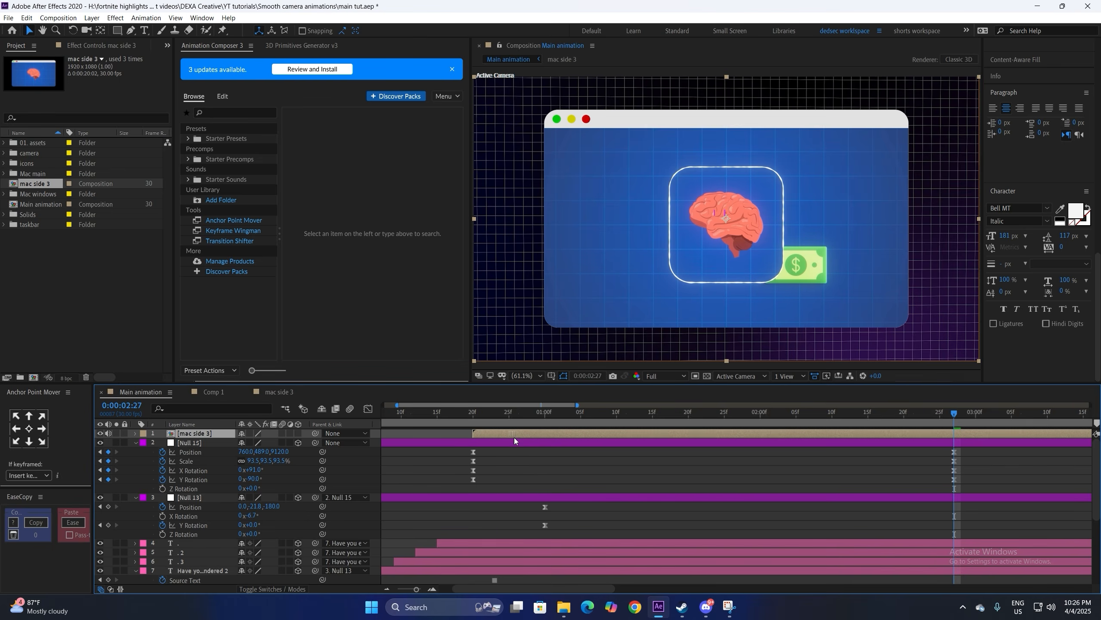
pyautogui.click(298, 433)
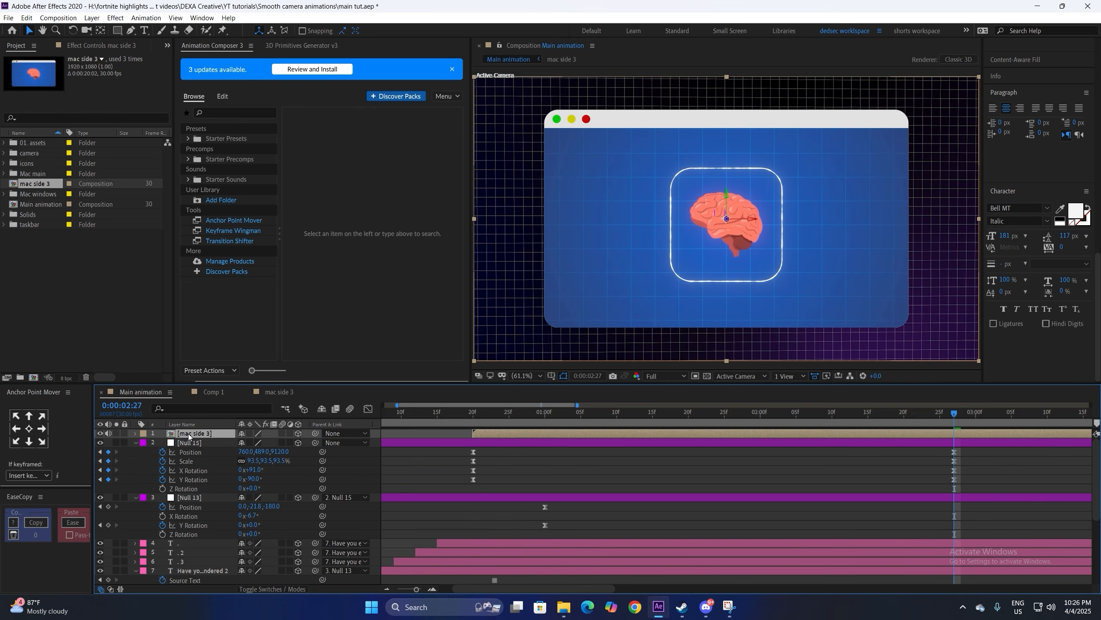
pyautogui.press('p')
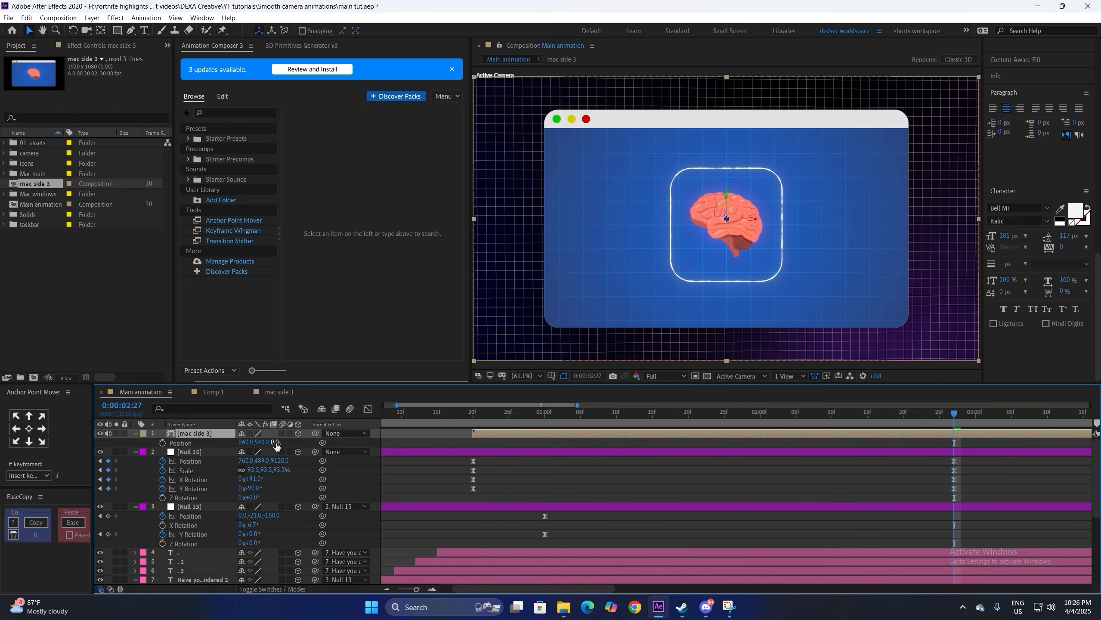
pyautogui.moveTo(276, 444); pyautogui.dragTo(126, 460)
pyautogui.press('s')
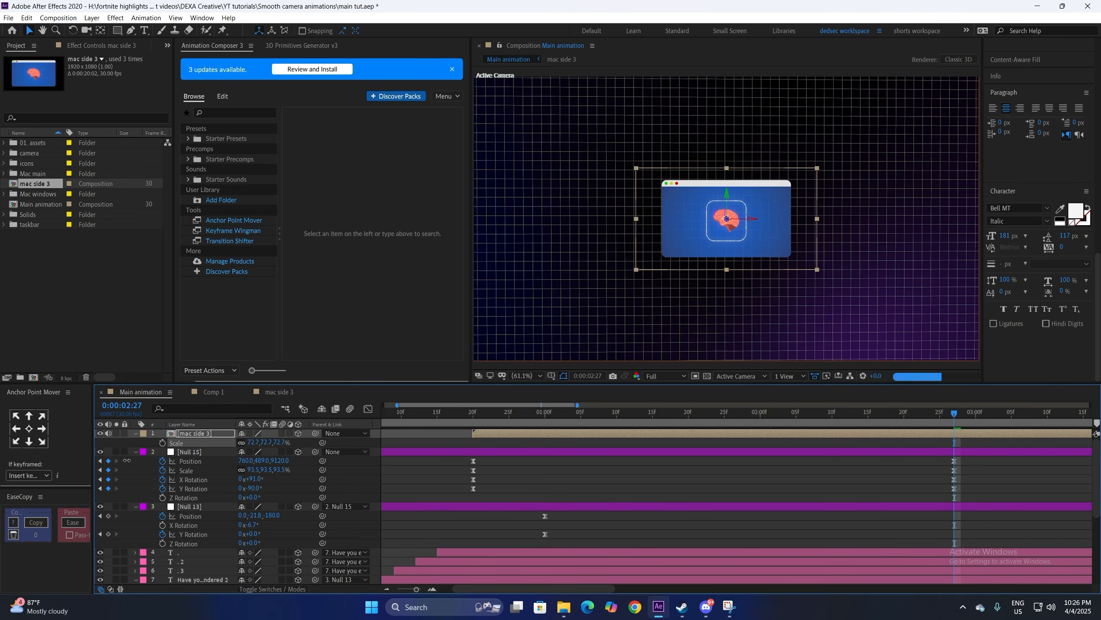
pyautogui.click(26, 239)
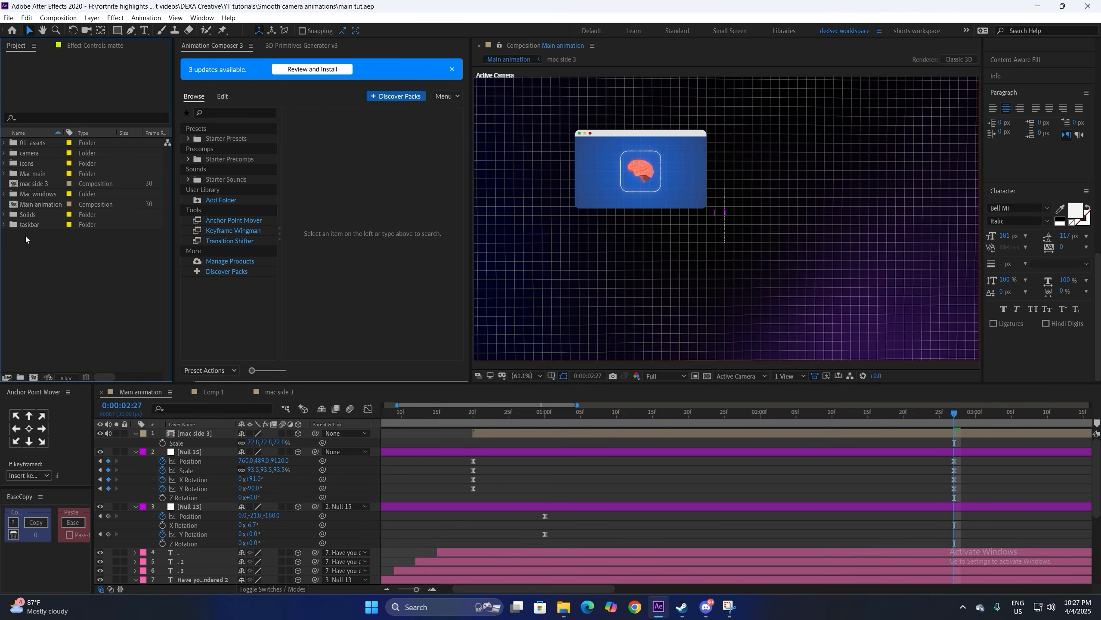
# Step: Drop mac side, mac side 2 and mac side 4 into Main animation, starting at 20f, with mac side 4 visible
pyautogui.click(5, 195)
pyautogui.click(40, 215)
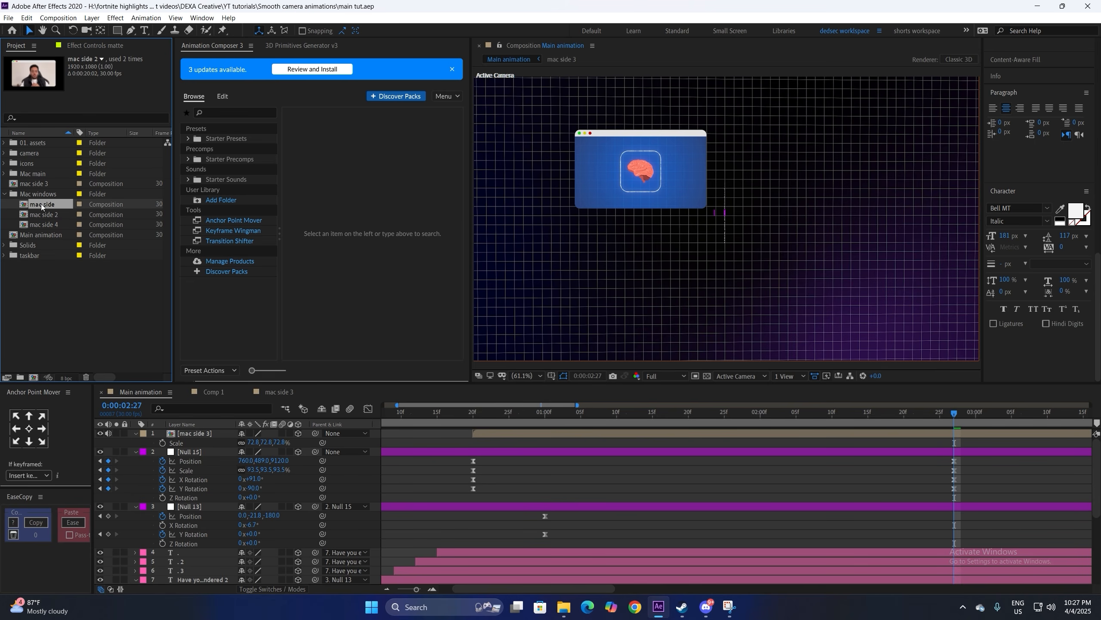
pyautogui.keyDown('ctrl'); pyautogui.click(42, 204); pyautogui.keyUp('ctrl')
pyautogui.keyDown('ctrl'); pyautogui.click(41, 224); pyautogui.keyUp('ctrl')
pyautogui.moveTo(42, 224); pyautogui.dragTo(245, 434)
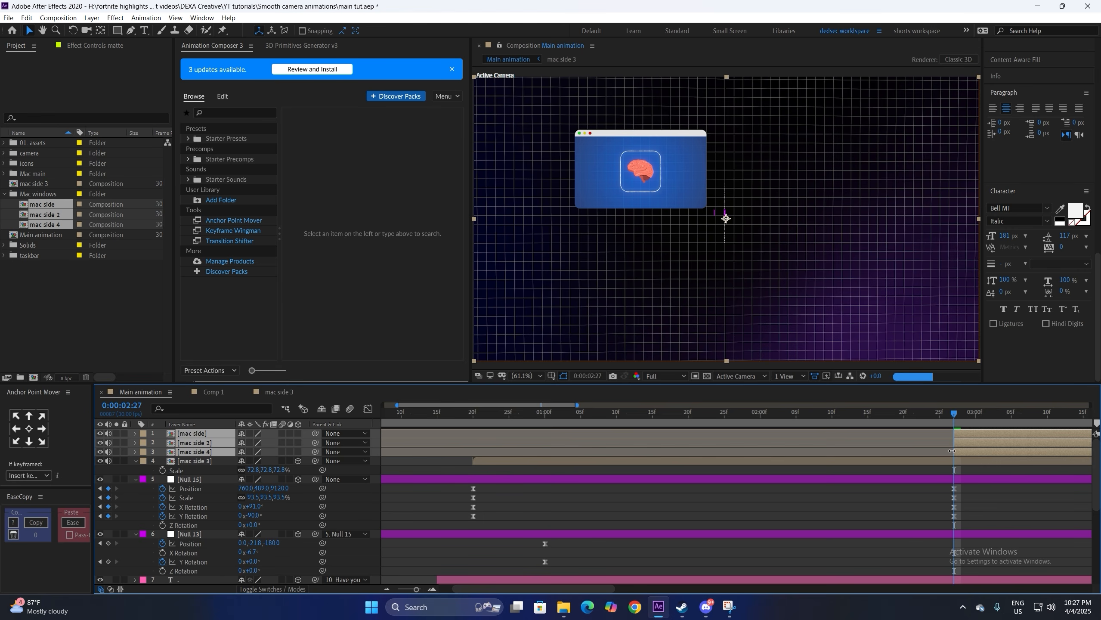
pyautogui.moveTo(953, 451); pyautogui.dragTo(637, 453)
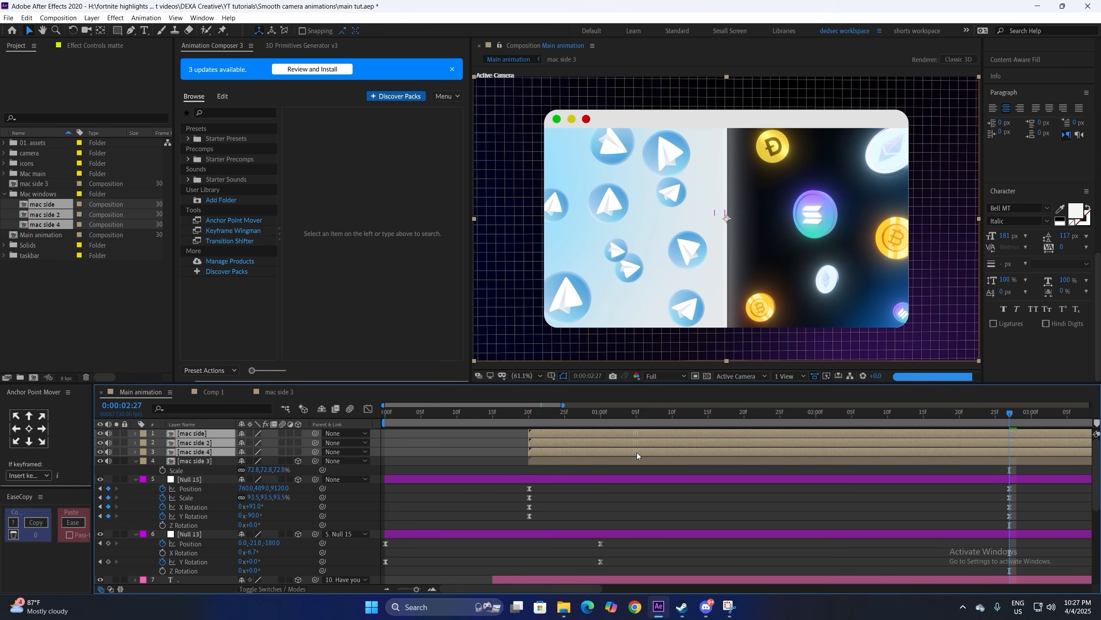
pyautogui.click(432, 460)
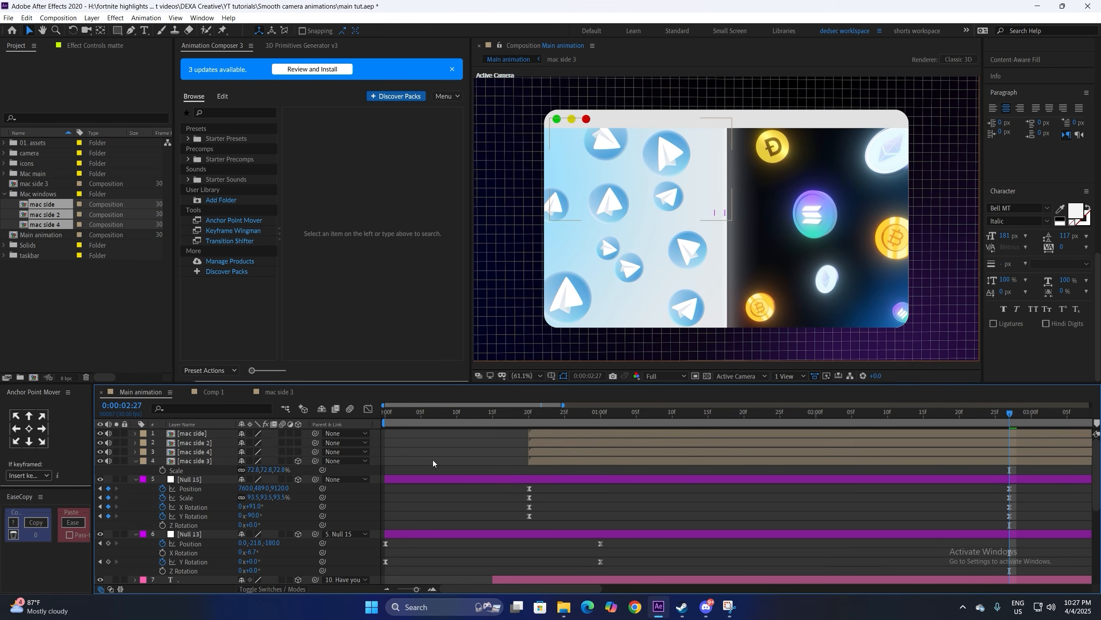
pyautogui.click(100, 452)
pyautogui.click(209, 453)
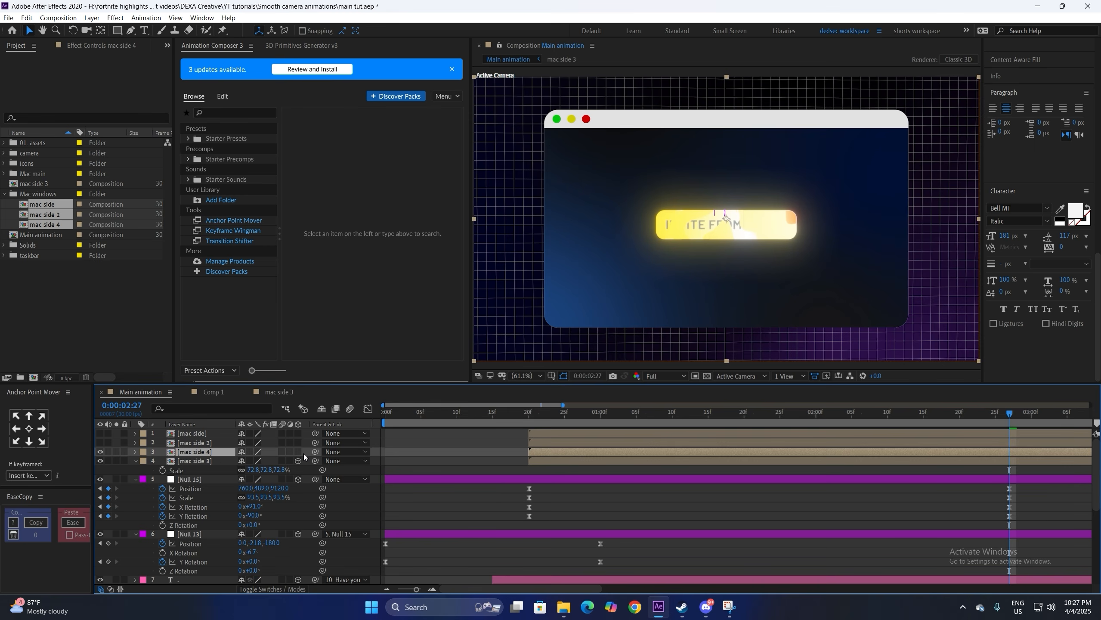
# Step: Make mac side 4 3D, push it back in depth, and arrange it beside mac side 3
pyautogui.click(297, 451)
pyautogui.press('p')
pyautogui.moveTo(285, 460); pyautogui.dragTo(347, 460)
pyautogui.click(204, 471)
pyautogui.click(200, 451)
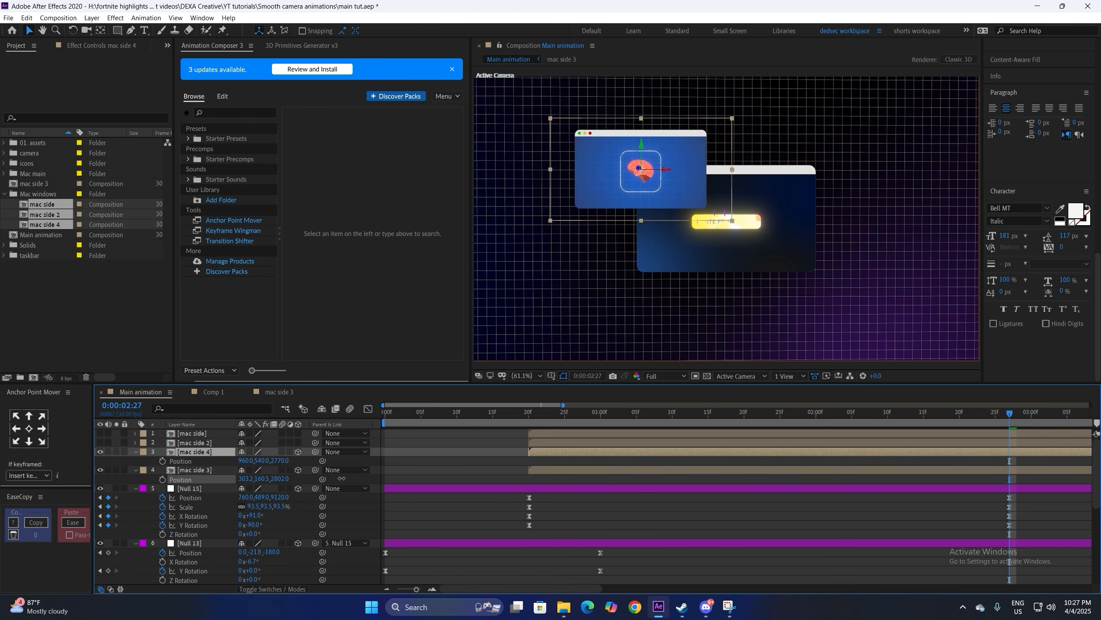
pyautogui.moveTo(277, 478); pyautogui.dragTo(467, 459)
pyautogui.click(203, 453)
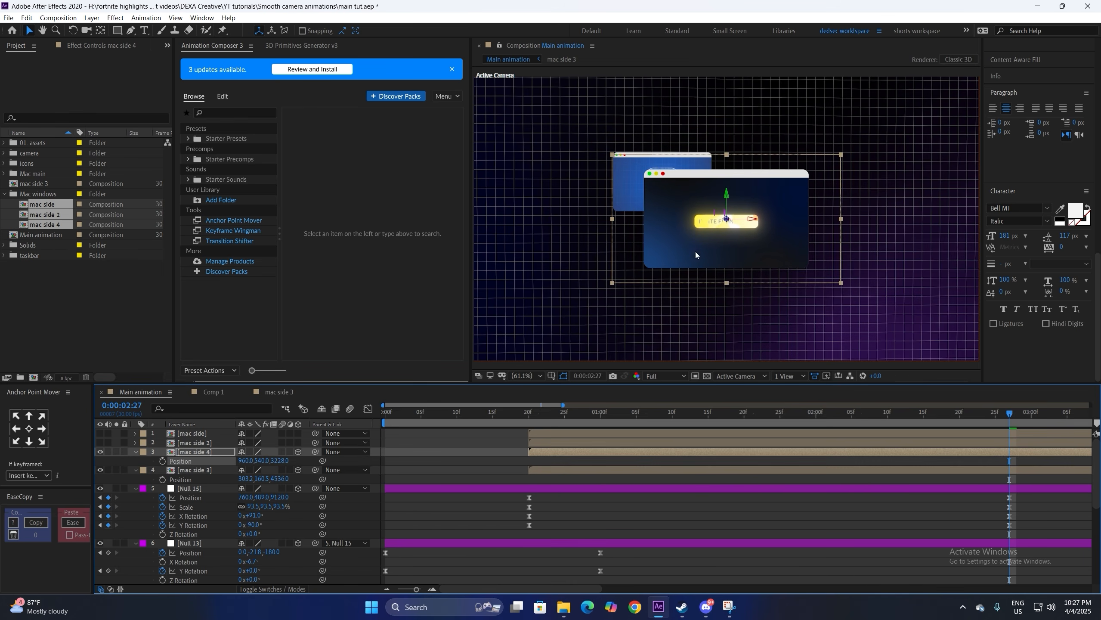
pyautogui.moveTo(695, 252); pyautogui.dragTo(814, 223)
pyautogui.moveTo(653, 187); pyautogui.dragTo(642, 182)
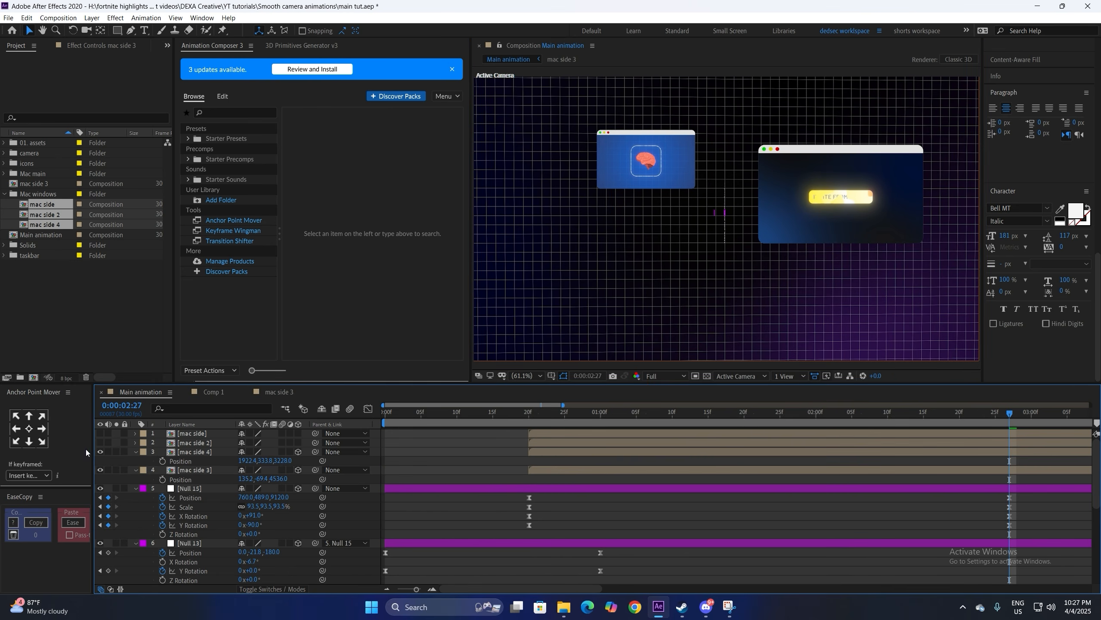
# Step: Show mac side 2 as a 3D layer, pushed back and placed to the lower right
pyautogui.click(101, 443)
pyautogui.click(196, 443)
pyautogui.moveTo(298, 433); pyautogui.dragTo(401, 454)
pyautogui.press('p')
pyautogui.moveTo(711, 234); pyautogui.dragTo(803, 267)
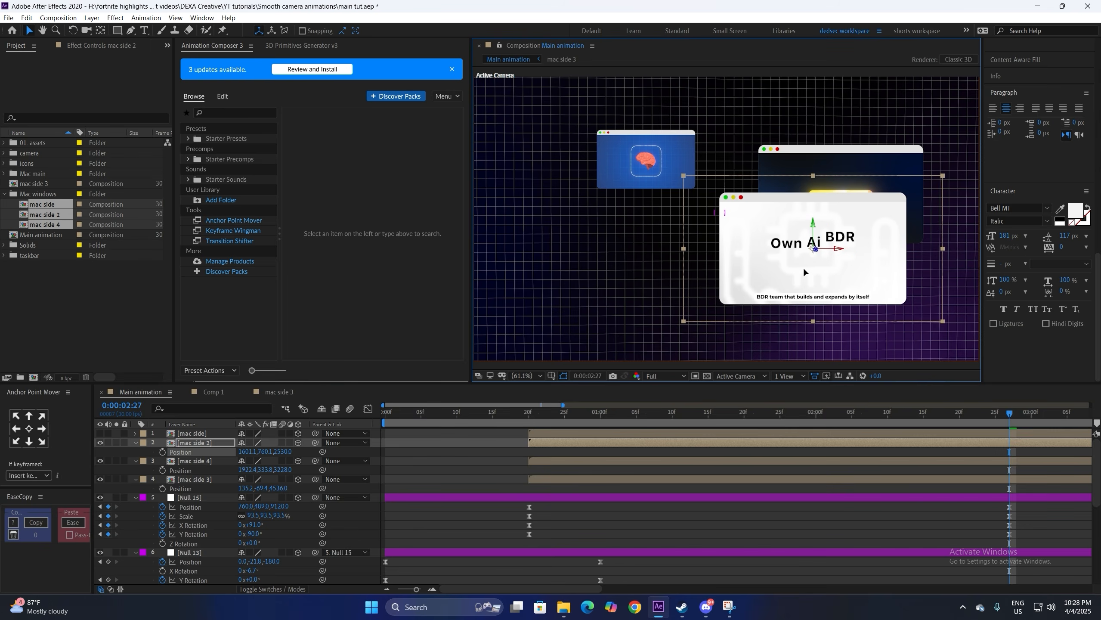
pyautogui.moveTo(280, 452); pyautogui.dragTo(473, 447)
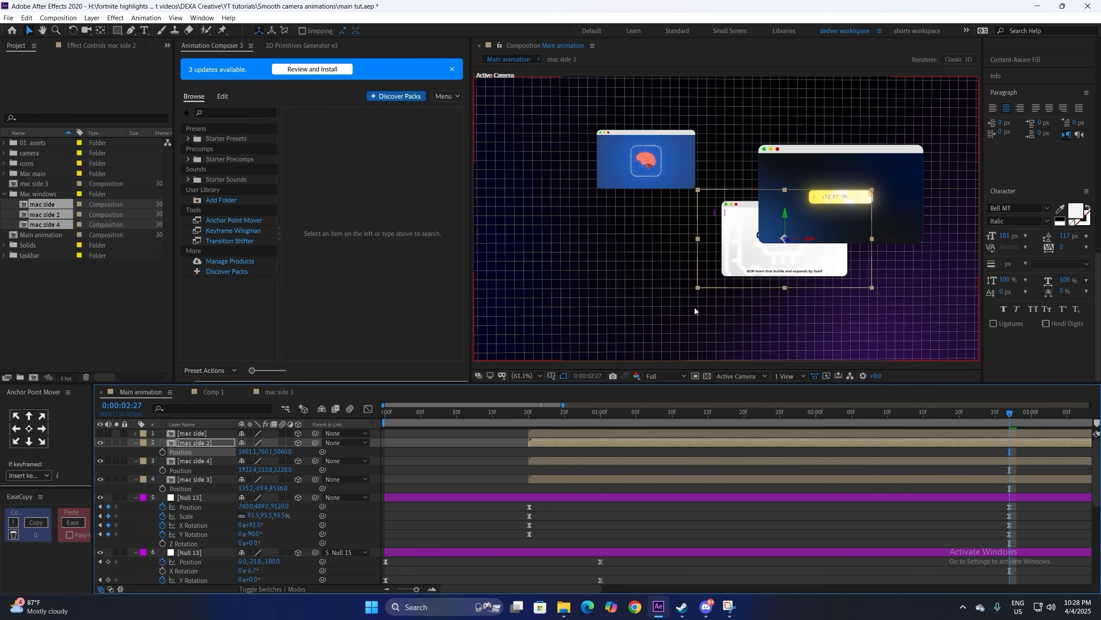
pyautogui.moveTo(695, 307); pyautogui.dragTo(738, 332)
# Step: Stack mac side 4 above mac side 2, bring it closer and up-left, and show mac side
pyautogui.moveTo(199, 462); pyautogui.dragTo(197, 439)
pyautogui.moveTo(285, 452); pyautogui.dragTo(244, 460)
pyautogui.moveTo(807, 227); pyautogui.dragTo(772, 210)
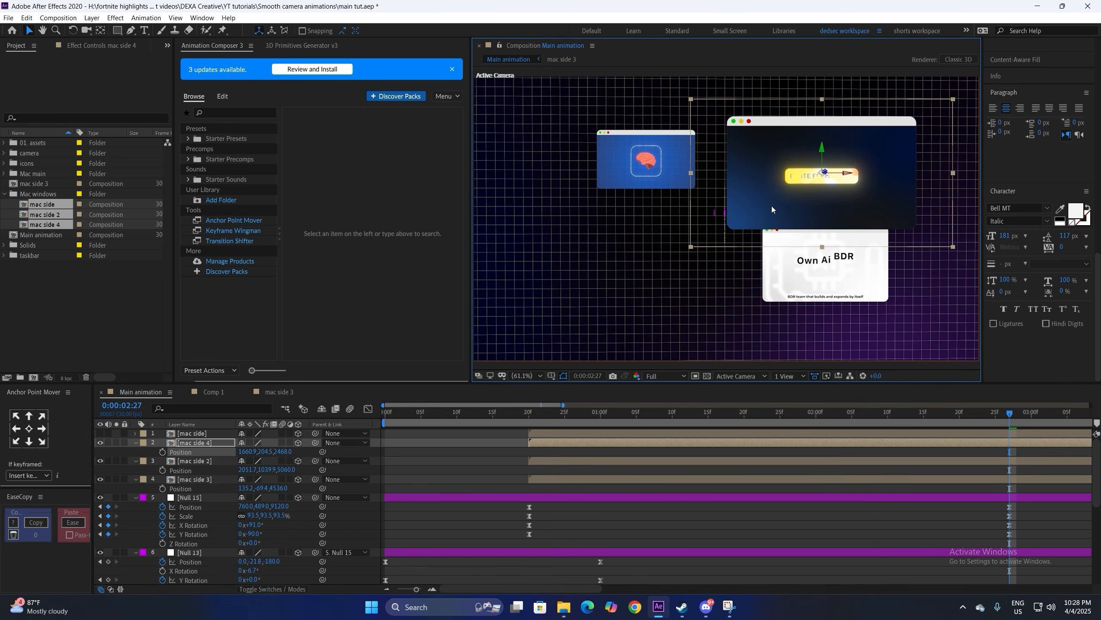
pyautogui.click(100, 433)
pyautogui.click(195, 434)
# Step: Bring the mac side window closer to the camera and set its scale to 68%
pyautogui.press('p')
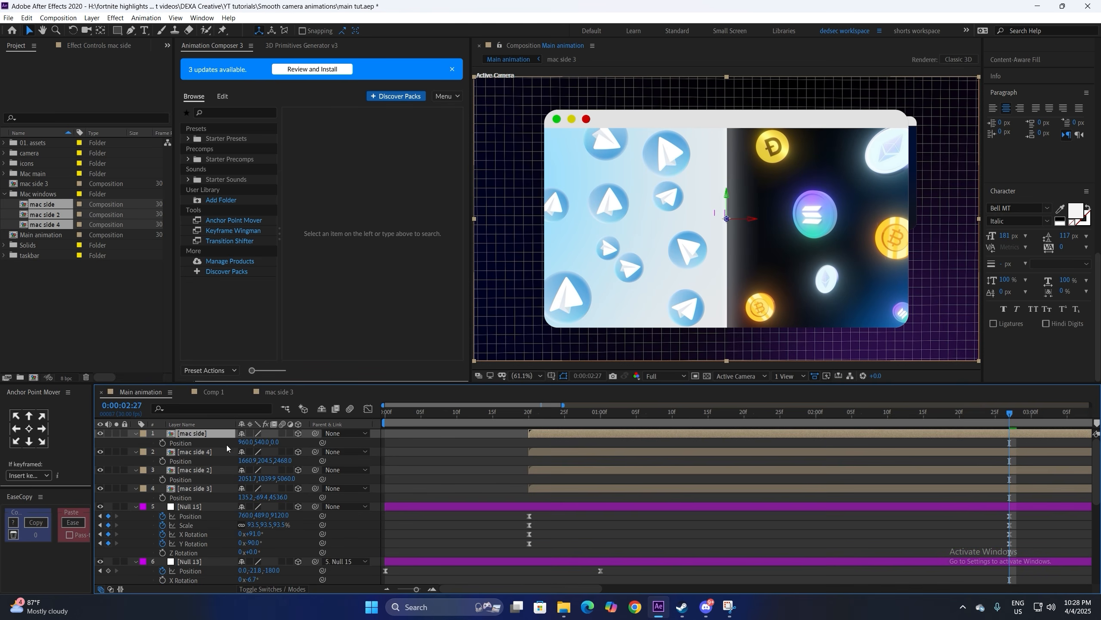
pyautogui.moveTo(260, 448); pyautogui.dragTo(243, 442)
pyautogui.press('s')
pyautogui.click(260, 443)
pyautogui.write('68')
pyautogui.press('Return')
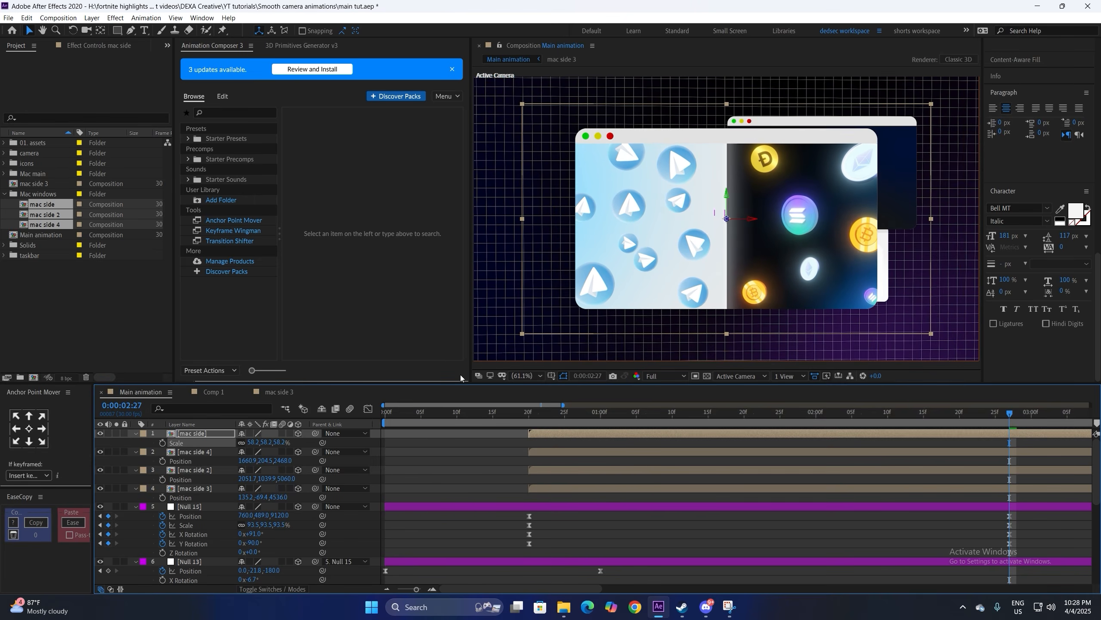
# Step: Rescale mac side to about 60% and reposition the mac side, mac side 2 and mac side 4 windows
pyautogui.moveTo(651, 256); pyautogui.dragTo(544, 291)
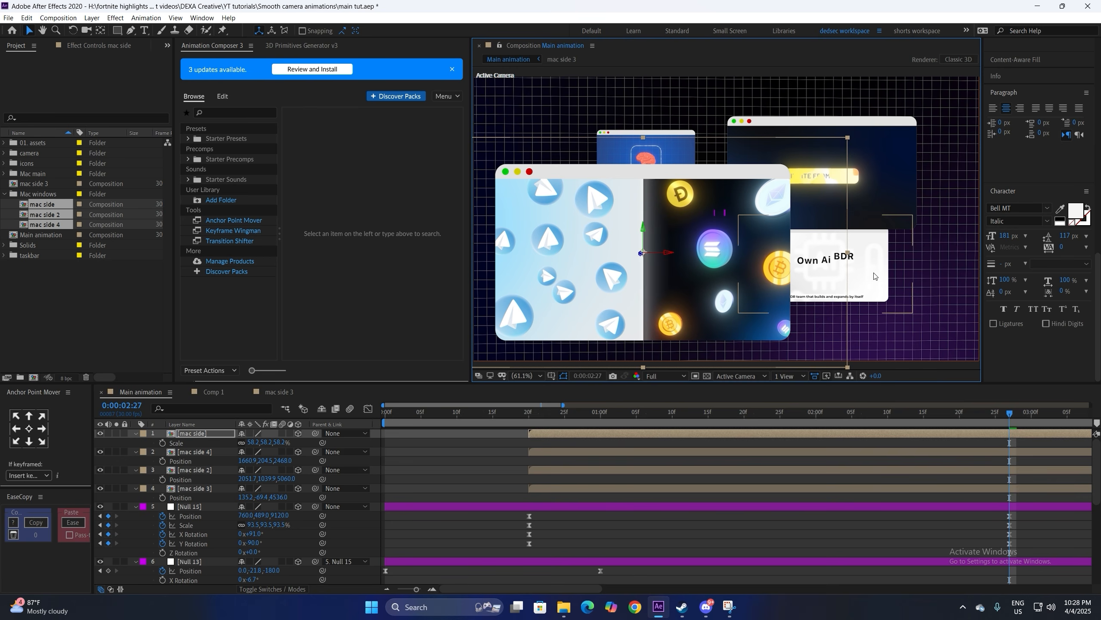
pyautogui.moveTo(875, 277); pyautogui.dragTo(908, 288)
pyautogui.click(824, 174)
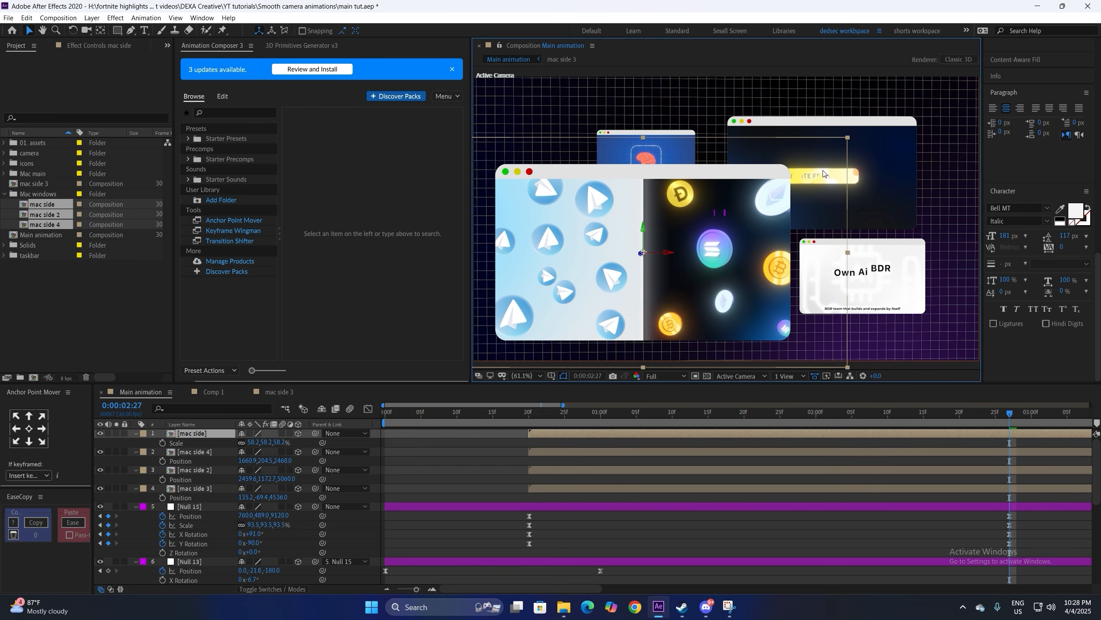
pyautogui.moveTo(251, 443); pyautogui.dragTo(252, 443)
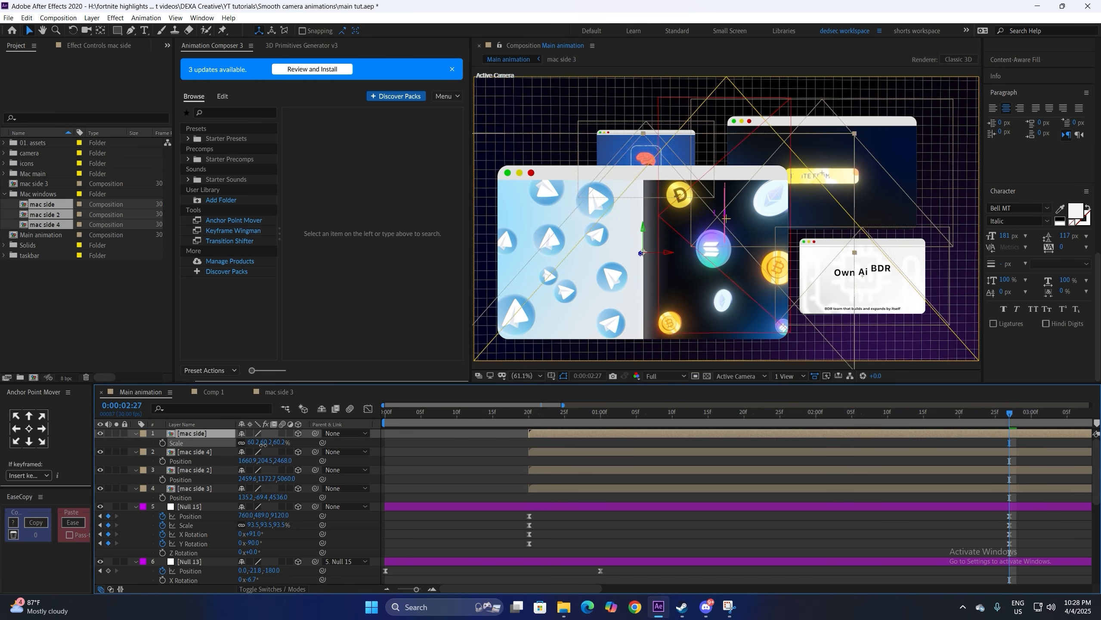
pyautogui.moveTo(580, 302); pyautogui.dragTo(546, 326)
pyautogui.moveTo(893, 134); pyautogui.dragTo(912, 122)
# Step: Parent all four window layers to Null 13 and return to the 20-frame mark
pyautogui.moveTo(212, 439); pyautogui.dragTo(289, 493)
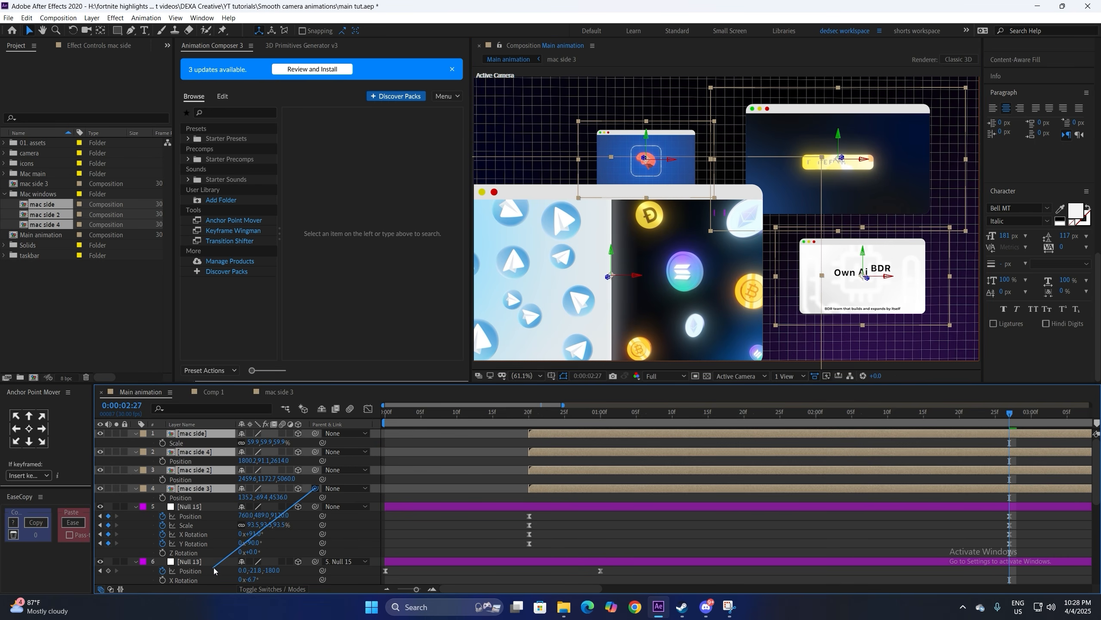
pyautogui.moveTo(214, 570); pyautogui.dragTo(198, 564)
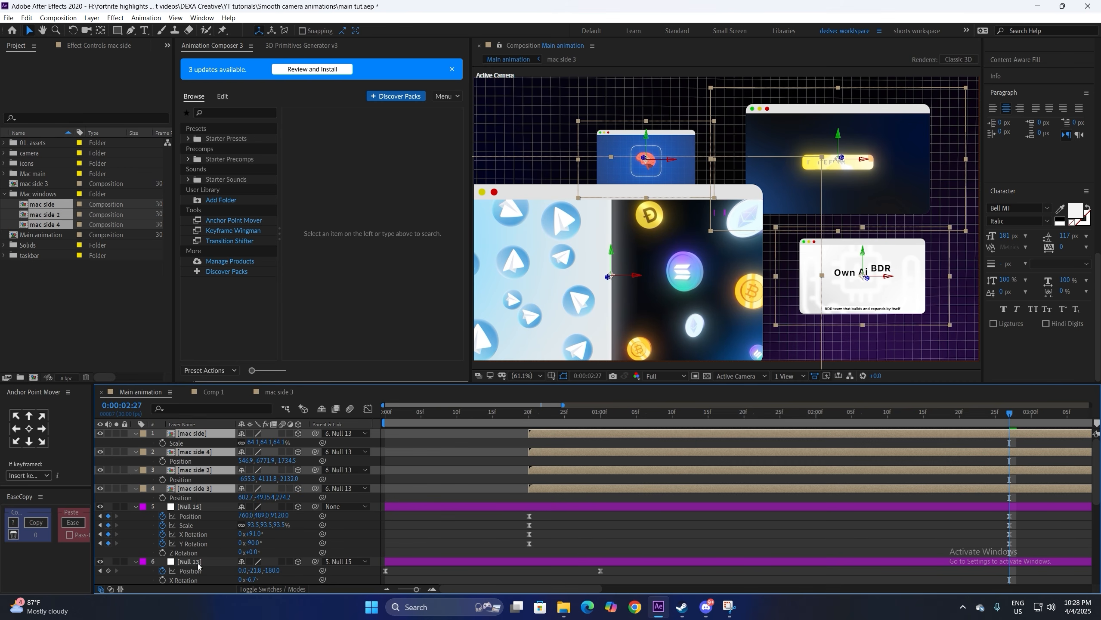
pyautogui.click(530, 416)
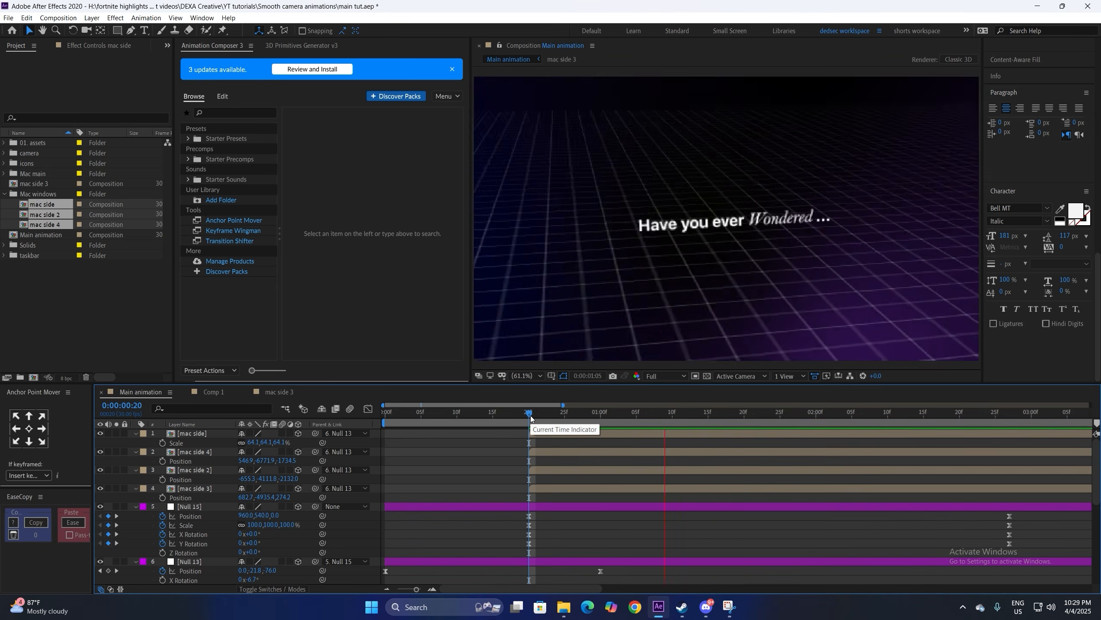
# Step: Preview the camera move to 0:00:01:13 and orbit Custom View 1 to see all windows
pyautogui.press('space')
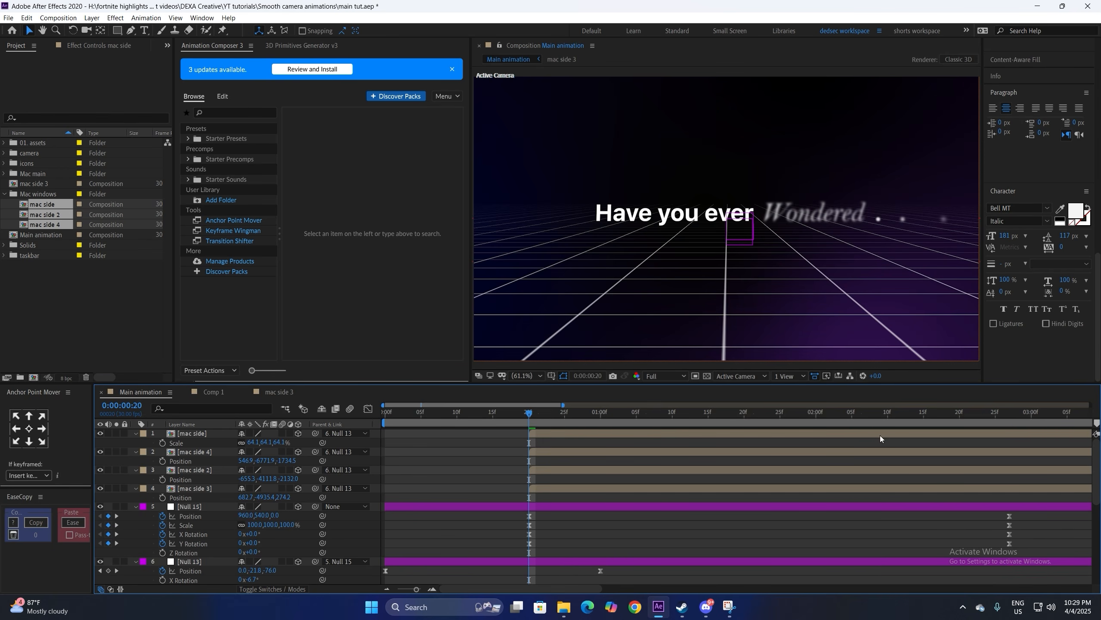
pyautogui.press('space')
pyautogui.press('space')
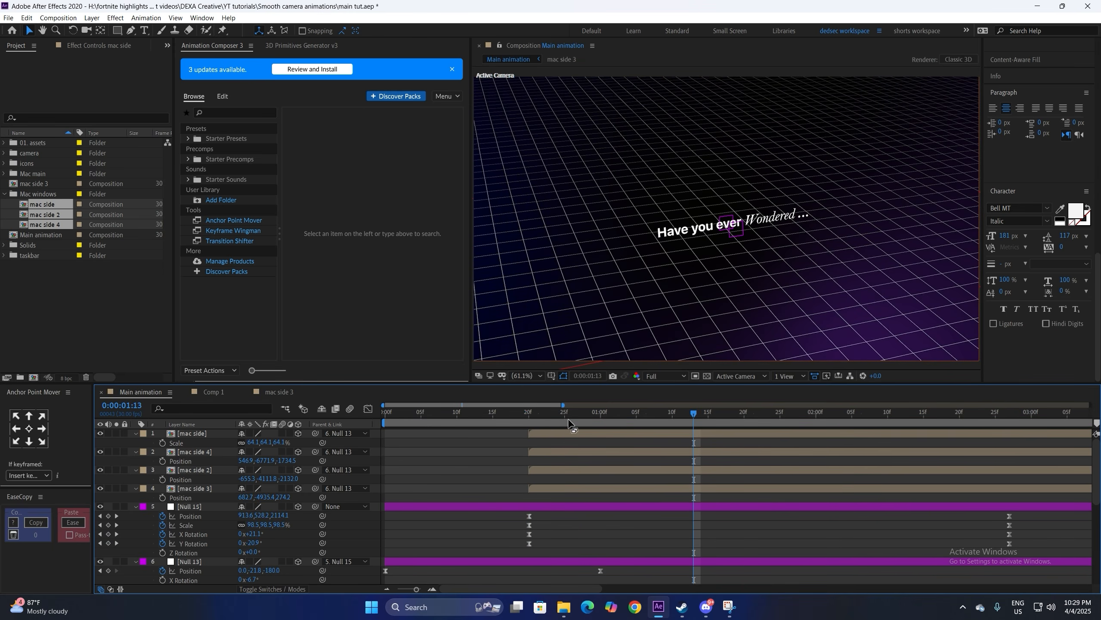
pyautogui.click(716, 489)
pyautogui.click(740, 376)
pyautogui.click(732, 476)
pyautogui.press('c')
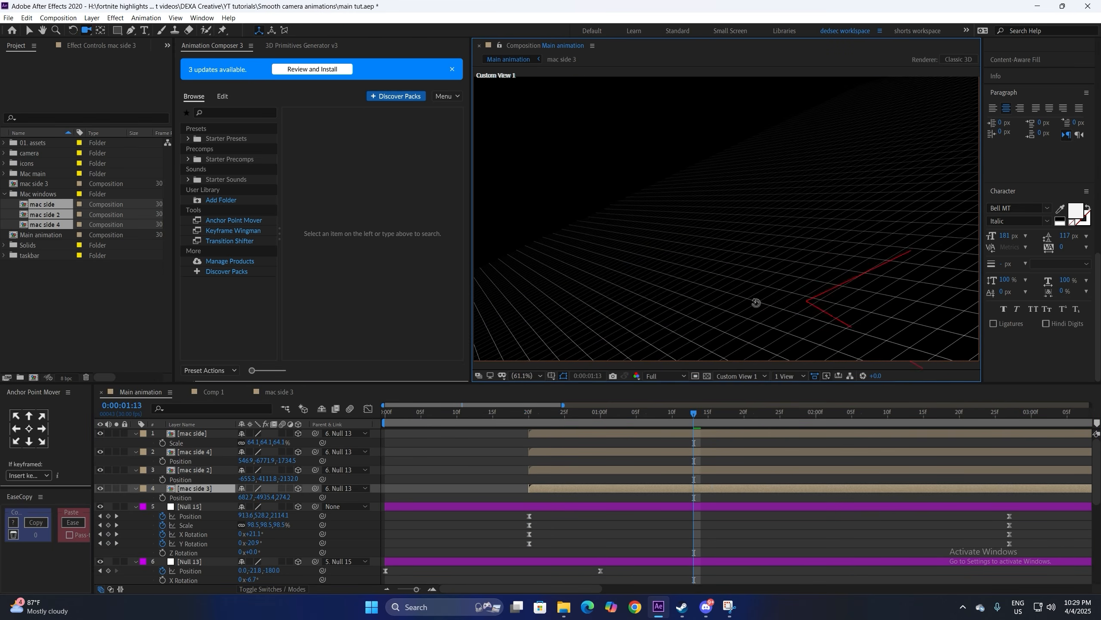
pyautogui.moveTo(755, 305); pyautogui.dragTo(642, 455)
pyautogui.press('v')
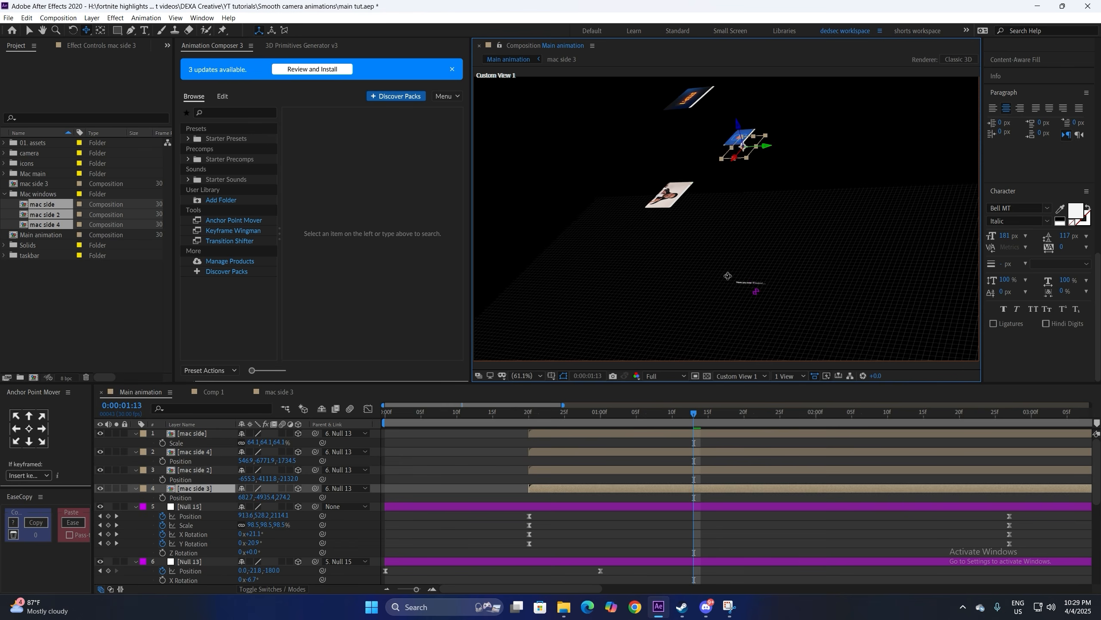
# Step: Raise mac side 3's Position Y so it enters the top of the Active Camera frame
pyautogui.moveTo(269, 497); pyautogui.dragTo(298, 497)
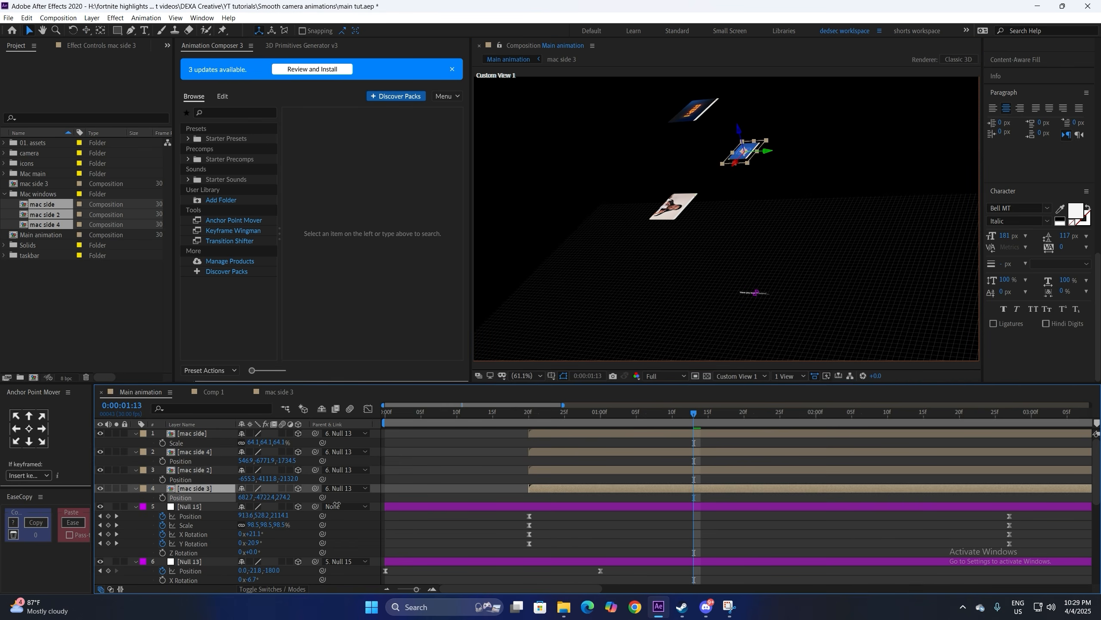
pyautogui.moveTo(393, 510); pyautogui.dragTo(455, 514)
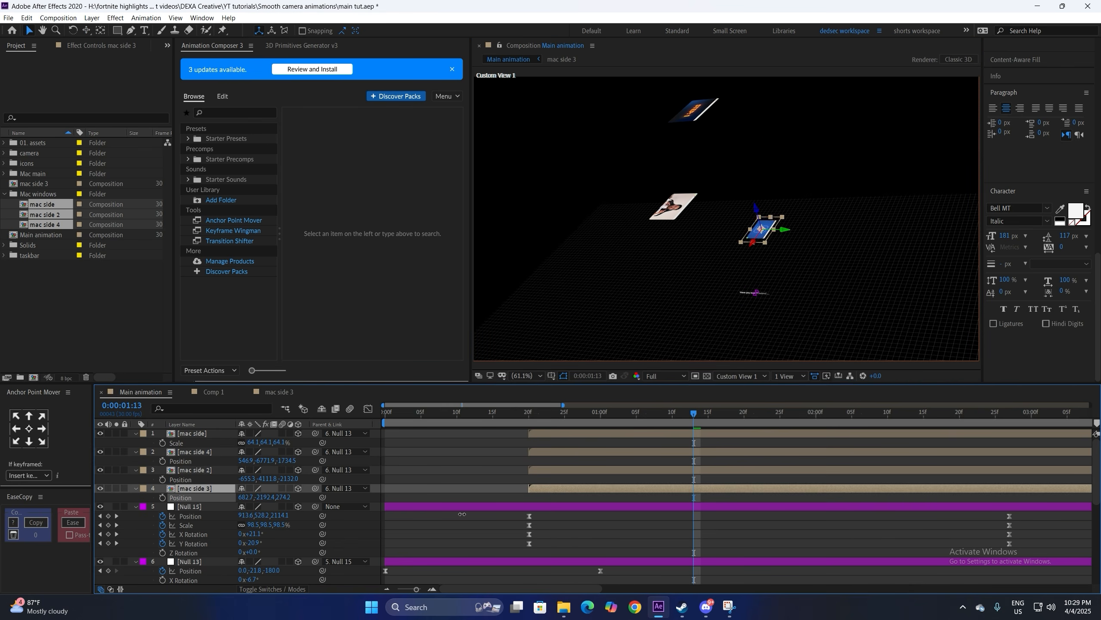
pyautogui.click(742, 376)
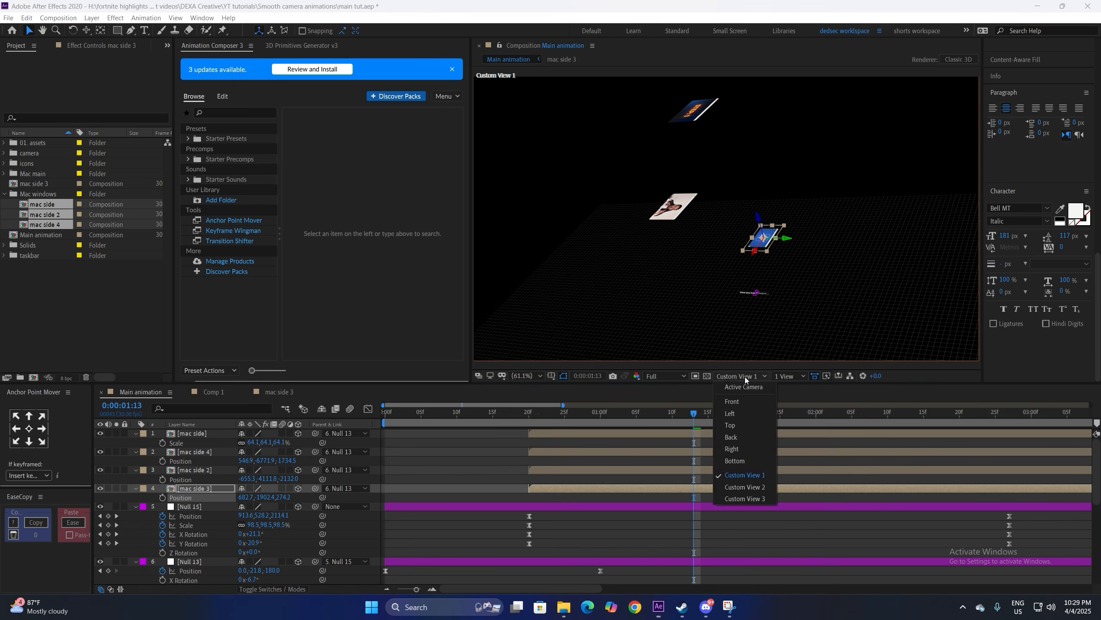
pyautogui.click(743, 390)
pyautogui.moveTo(267, 497); pyautogui.dragTo(317, 500)
pyautogui.click(198, 462)
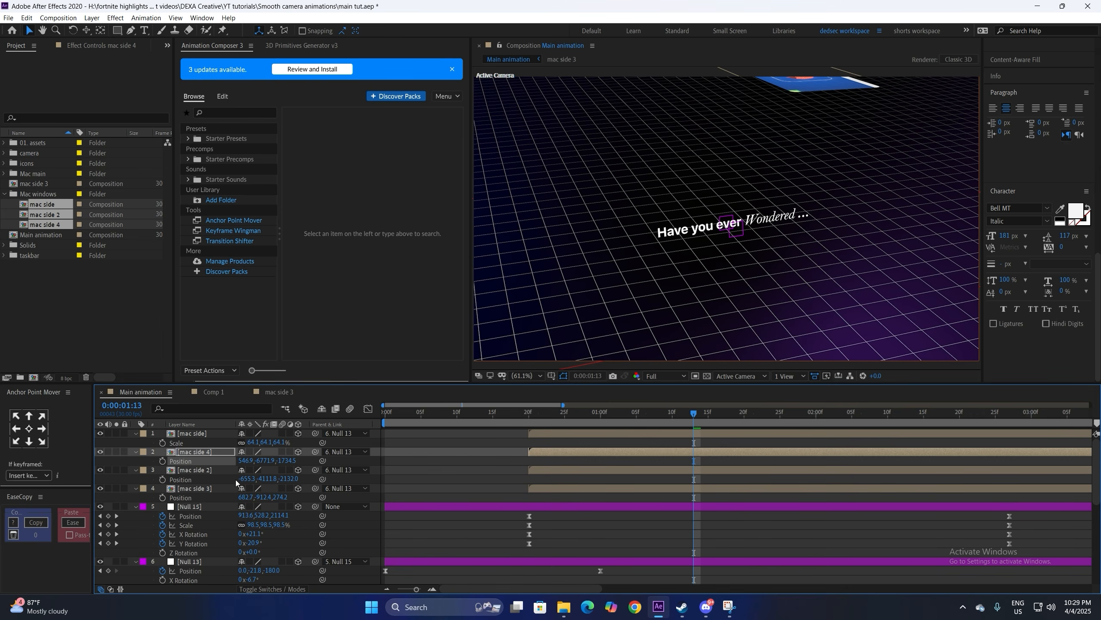
# Step: Raise mac side 2 and mac side 4 into view and move mac side down at 0:00:02:16
pyautogui.click(207, 470)
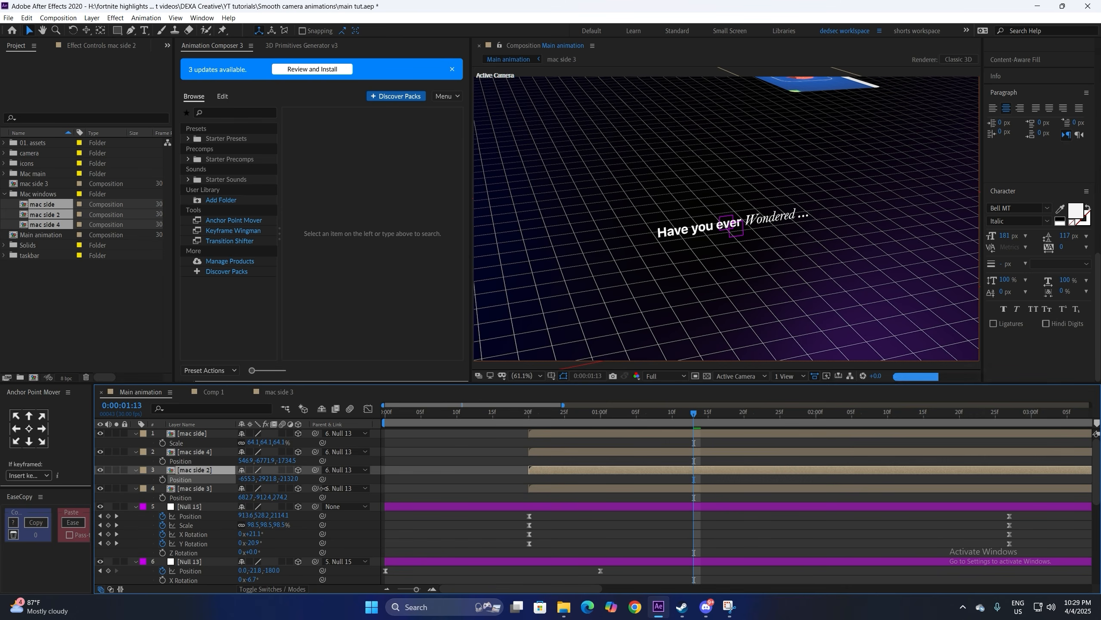
pyautogui.moveTo(697, 411); pyautogui.dragTo(755, 417)
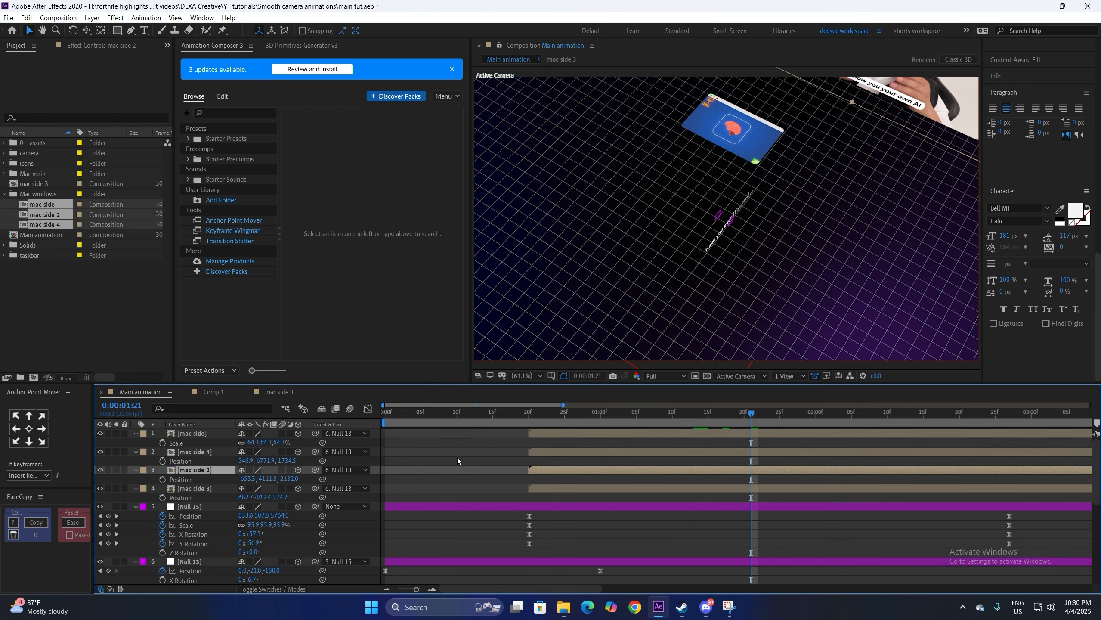
pyautogui.moveTo(260, 479); pyautogui.dragTo(331, 481)
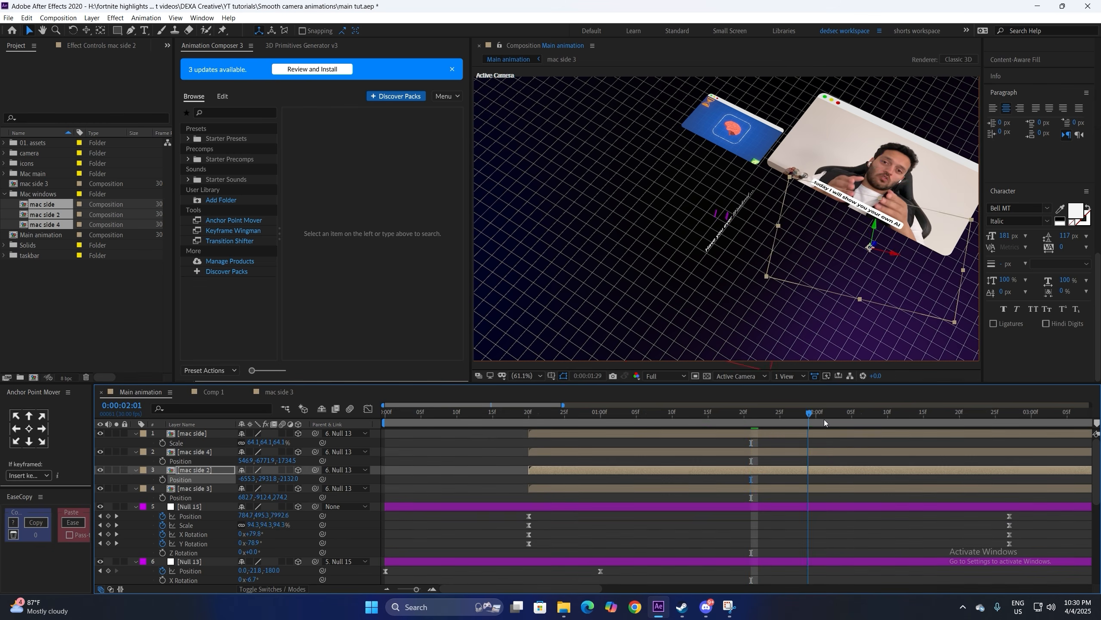
pyautogui.press('space')
pyautogui.moveTo(272, 461); pyautogui.dragTo(346, 463)
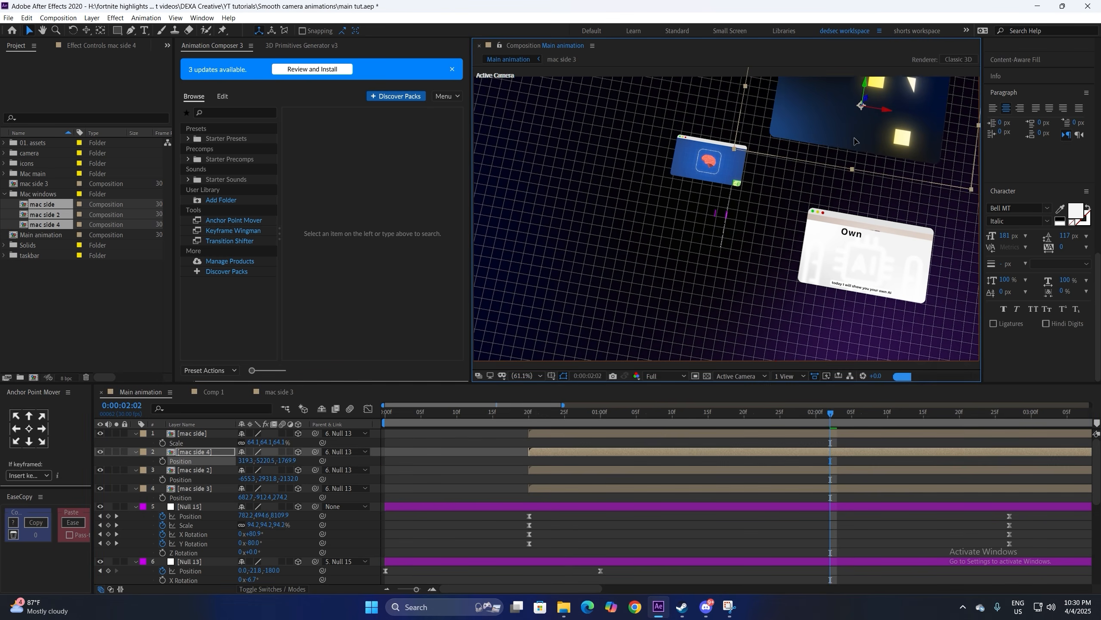
pyautogui.moveTo(830, 413); pyautogui.dragTo(927, 417)
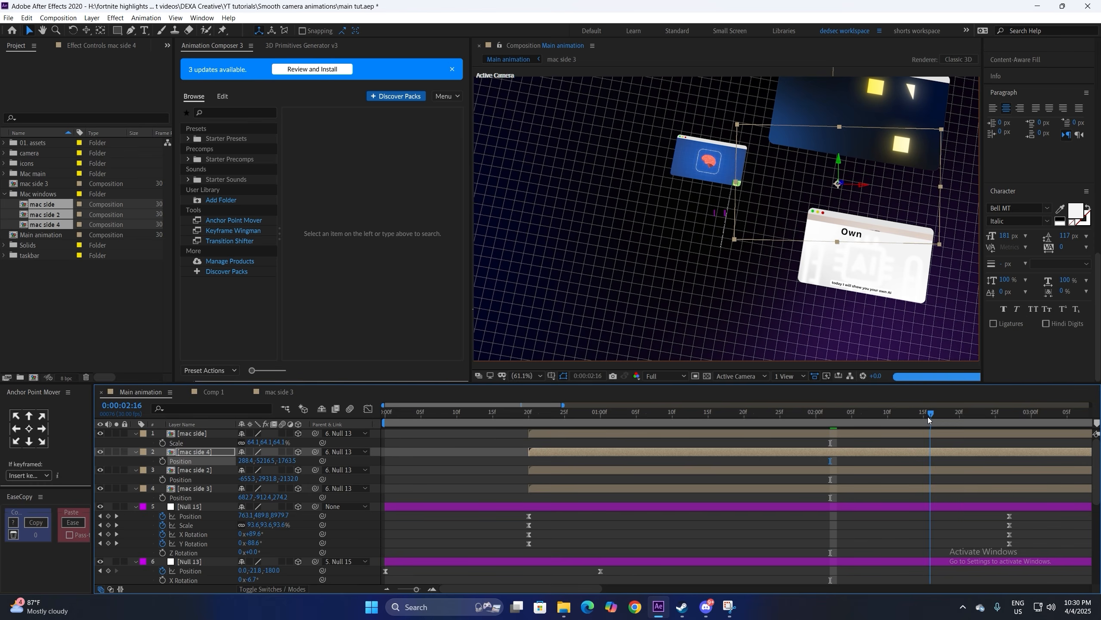
pyautogui.moveTo(657, 201); pyautogui.dragTo(644, 263)
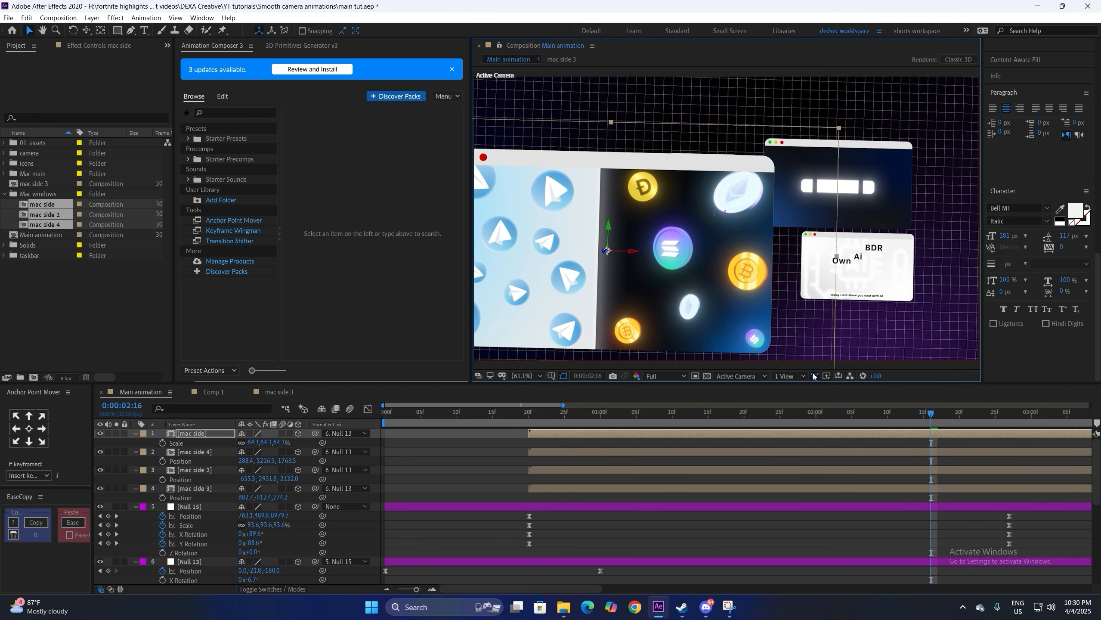
# Step: Preview the animation from the 20-frame mark and stop at 2:27
pyautogui.press('space')
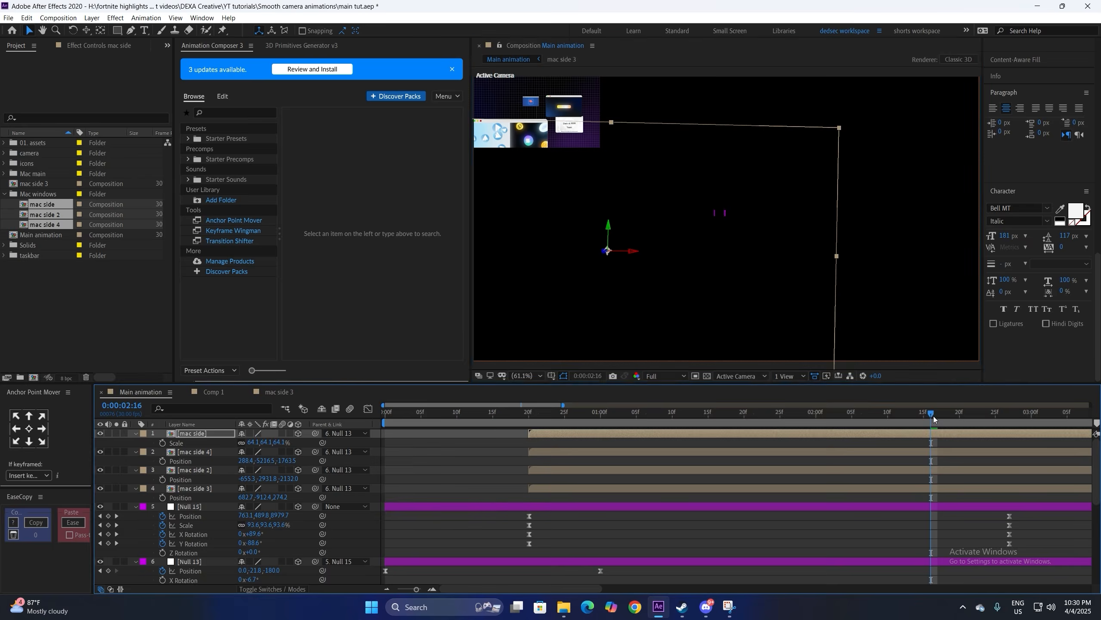
pyautogui.press('space')
pyautogui.press('space')
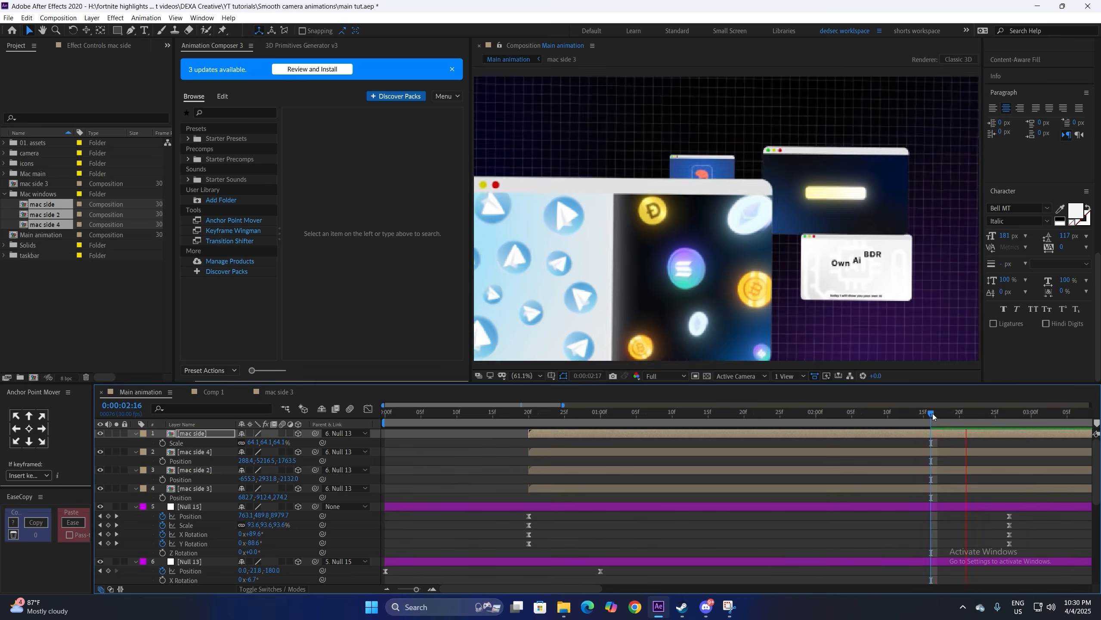
pyautogui.press('space')
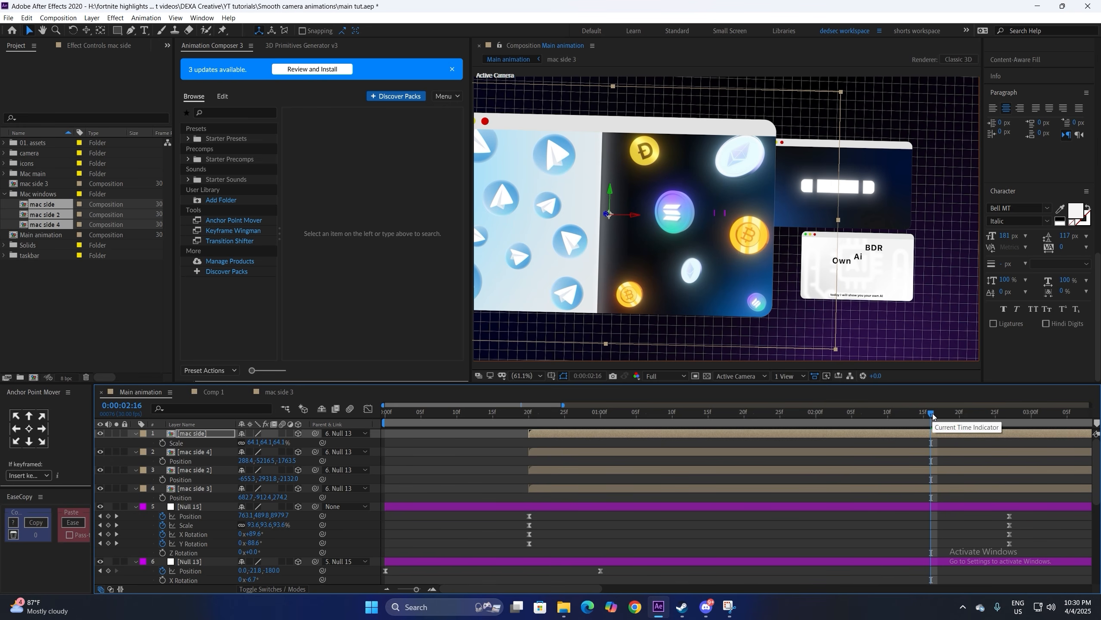
pyautogui.click(529, 418)
pyautogui.press('space')
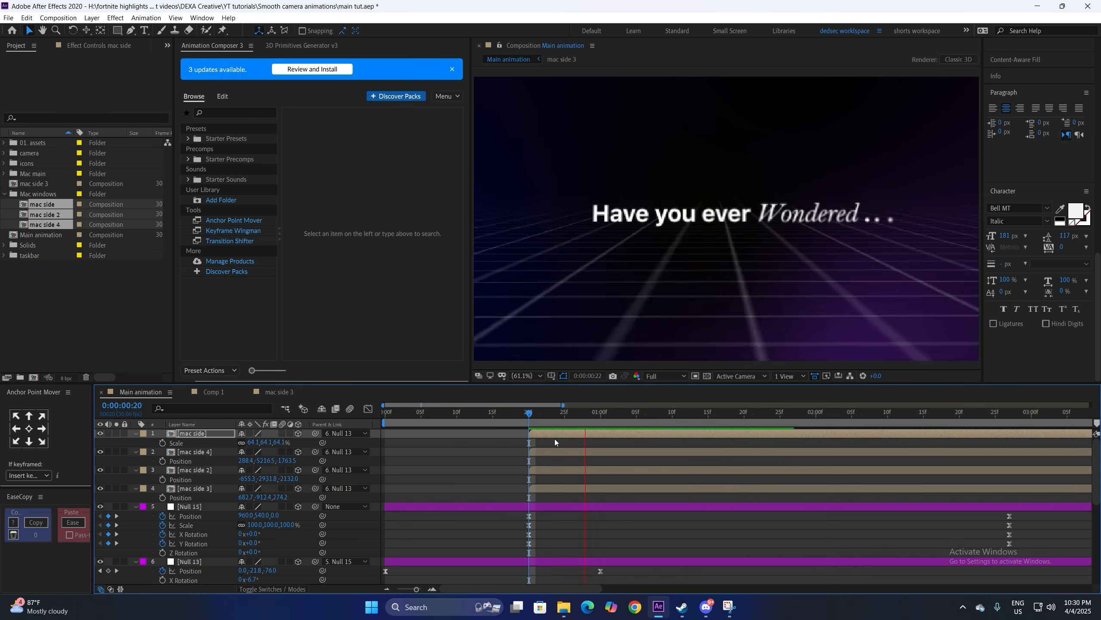
pyautogui.click(204, 470)
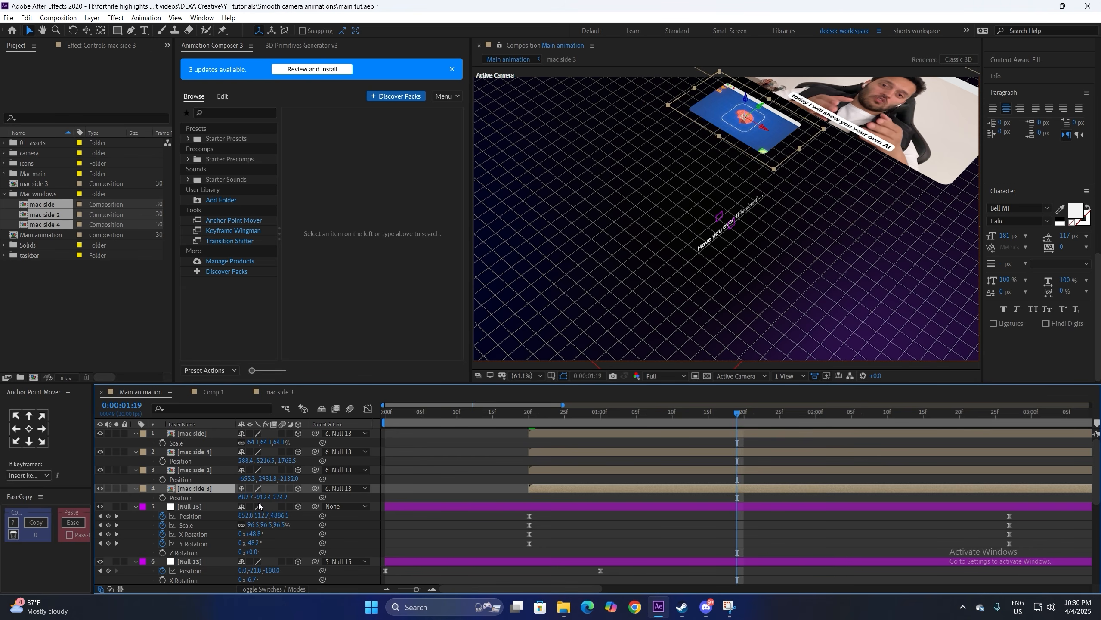
pyautogui.press('space')
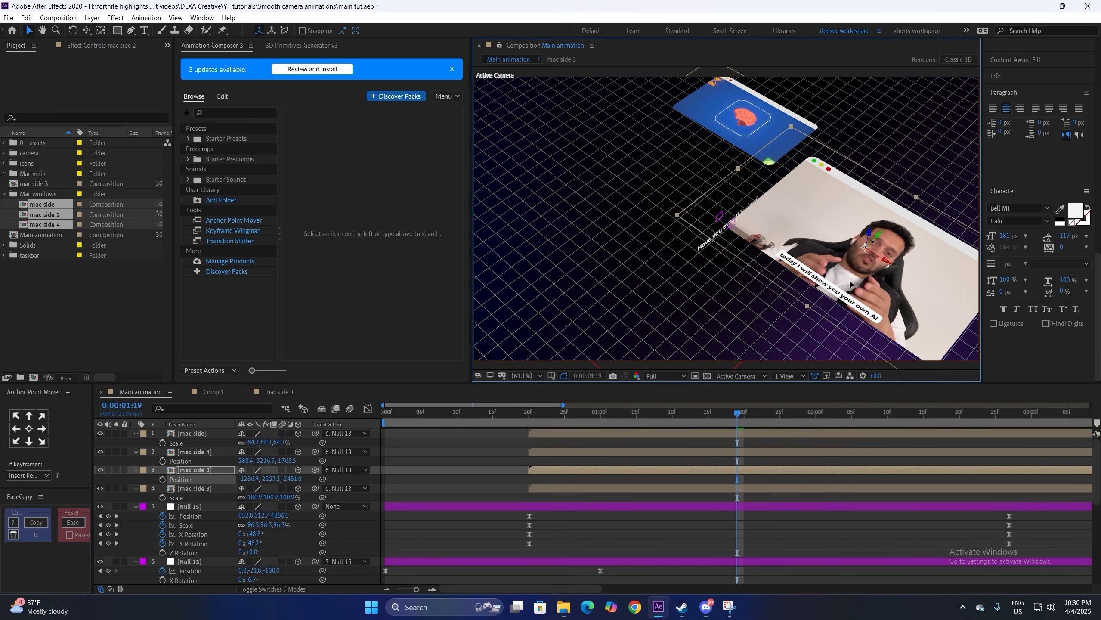
pyautogui.click(1007, 417)
# Step: Shift two window layers' Position X by -84 and add Null 16 starting at the playhead
pyautogui.moveTo(372, 429); pyautogui.dragTo(371, 490)
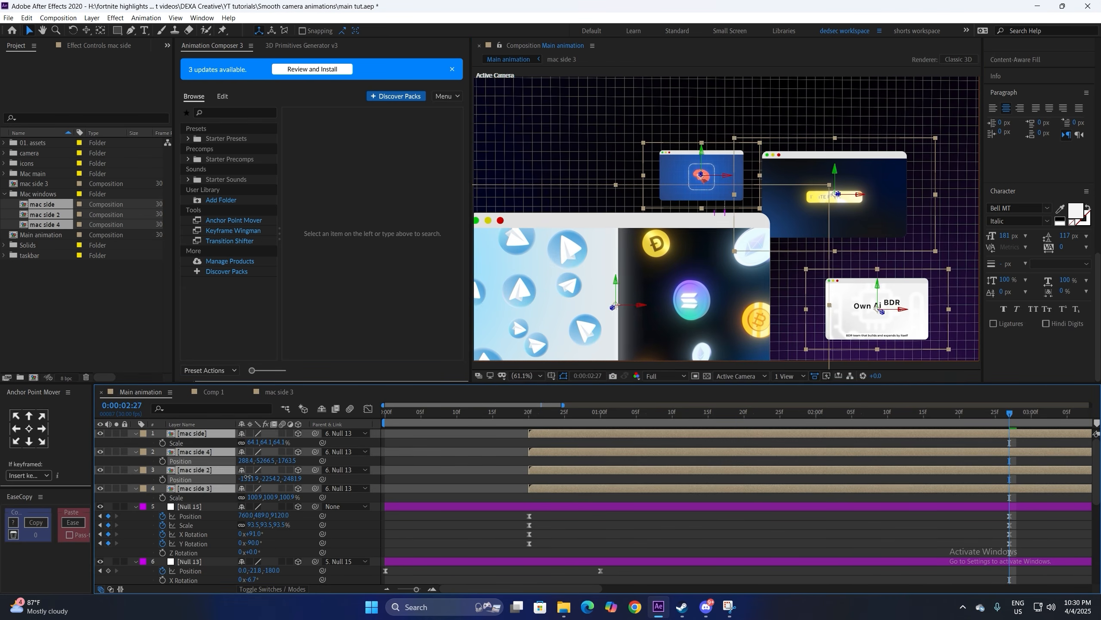
pyautogui.moveTo(245, 478); pyautogui.dragTo(209, 479)
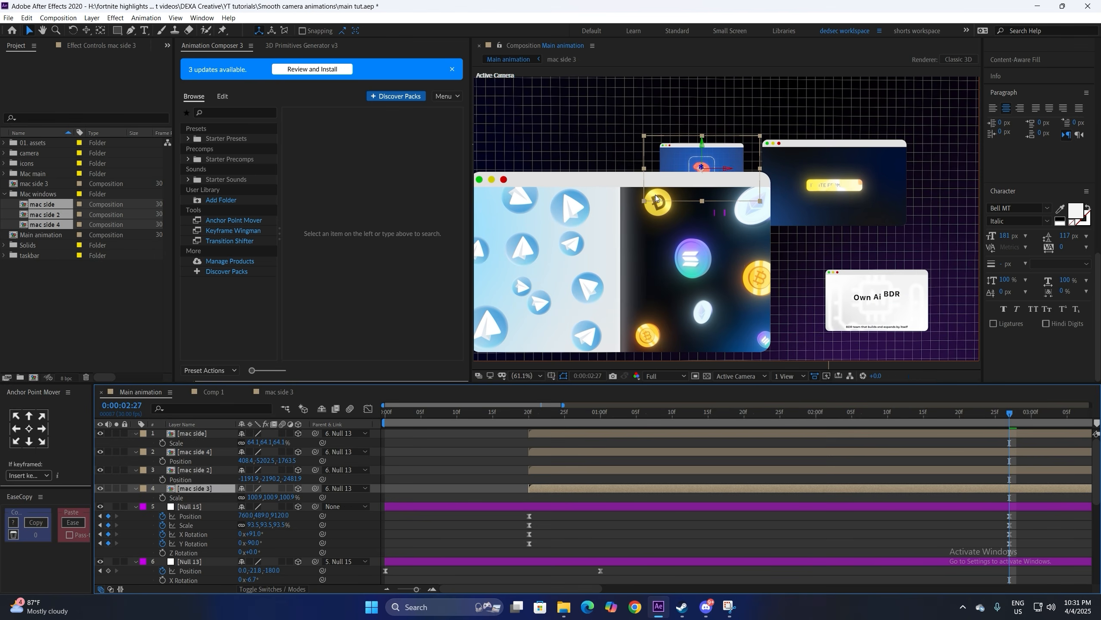
pyautogui.hotkey('ctrl', 'shift', 'a')
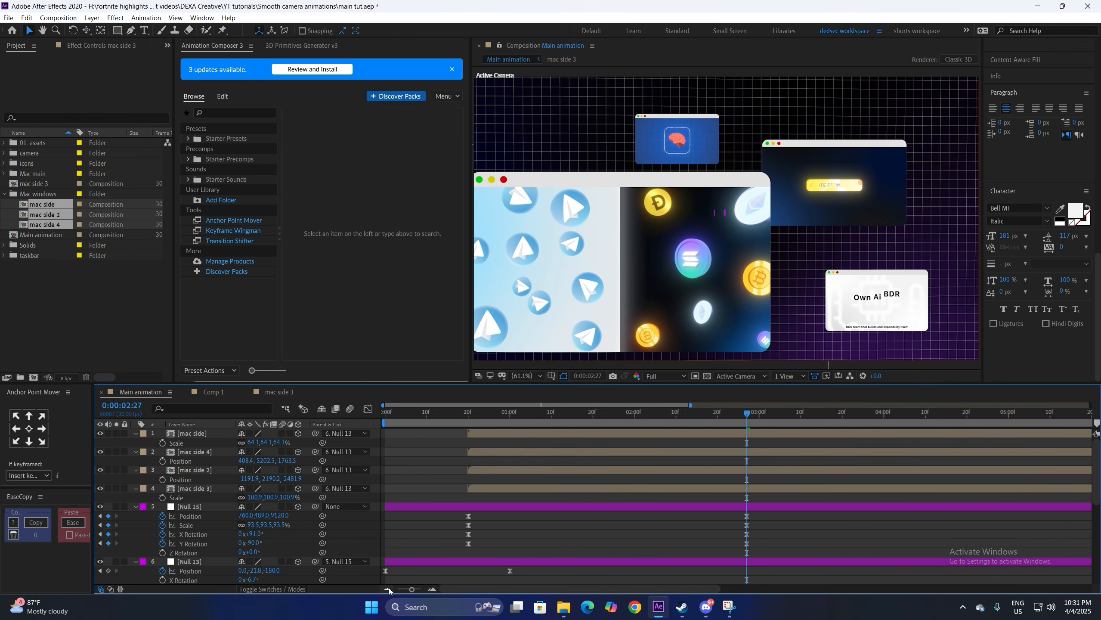
pyautogui.click(387, 588)
pyautogui.hotkey('ctrl', 'alt', 'shift', 'y')
pyautogui.hotkey('alt', '[')
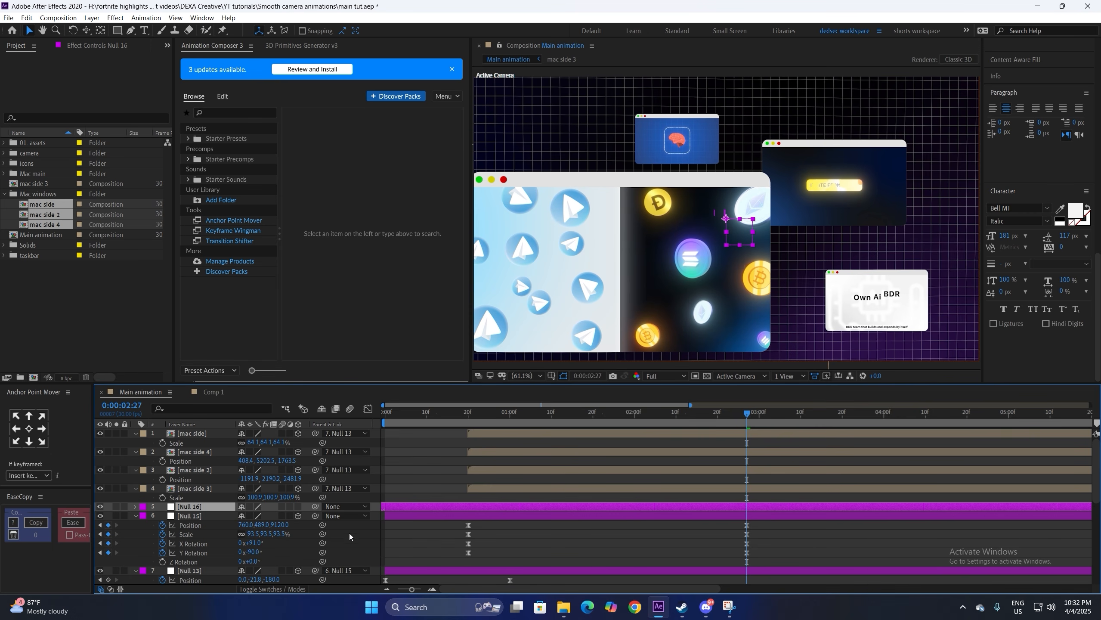
# Step: Parent Null 15 to Null 16 and add rotation keyframes to Null 16
pyautogui.moveTo(315, 516); pyautogui.dragTo(215, 511)
pyautogui.press('r')
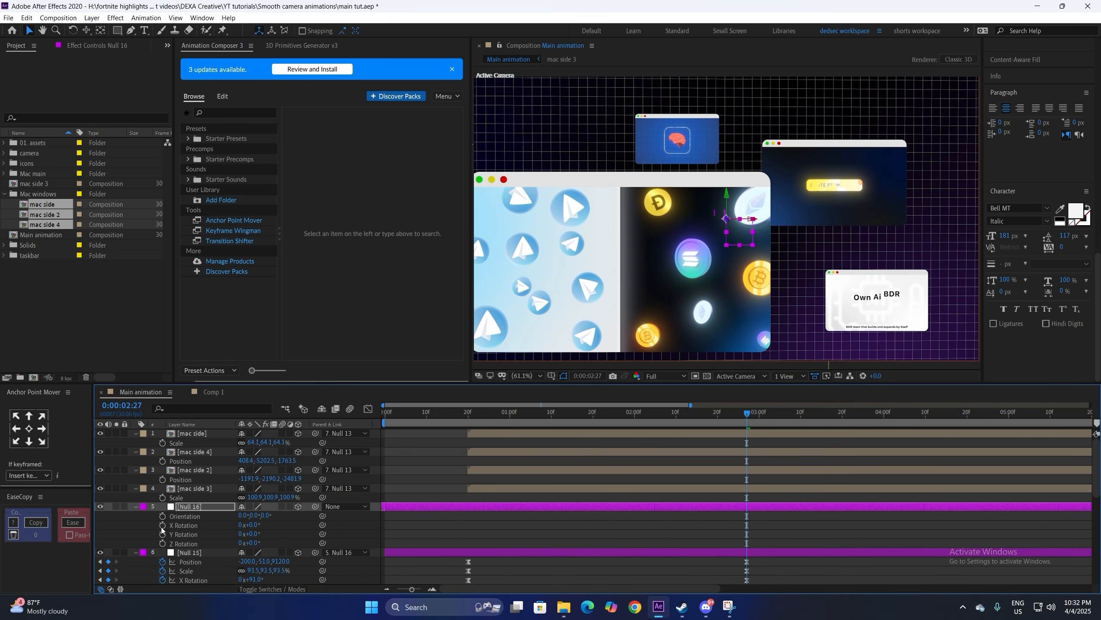
pyautogui.moveTo(161, 528); pyautogui.dragTo(164, 548)
pyautogui.moveTo(735, 520); pyautogui.dragTo(758, 548)
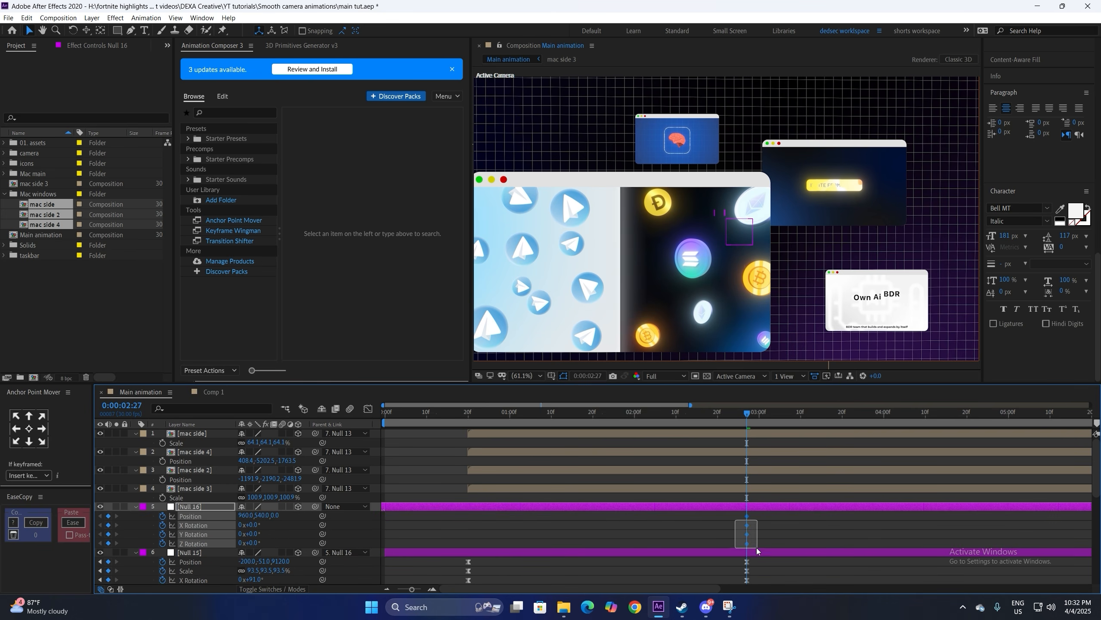
pyautogui.scroll(-2, 1094, 495)
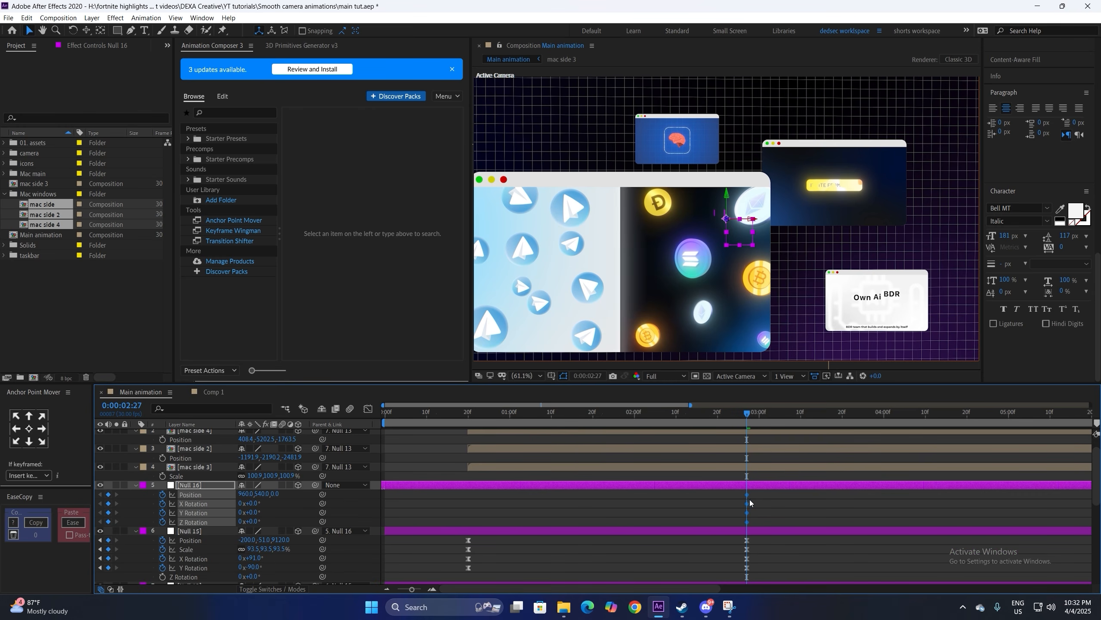
pyautogui.click(387, 589)
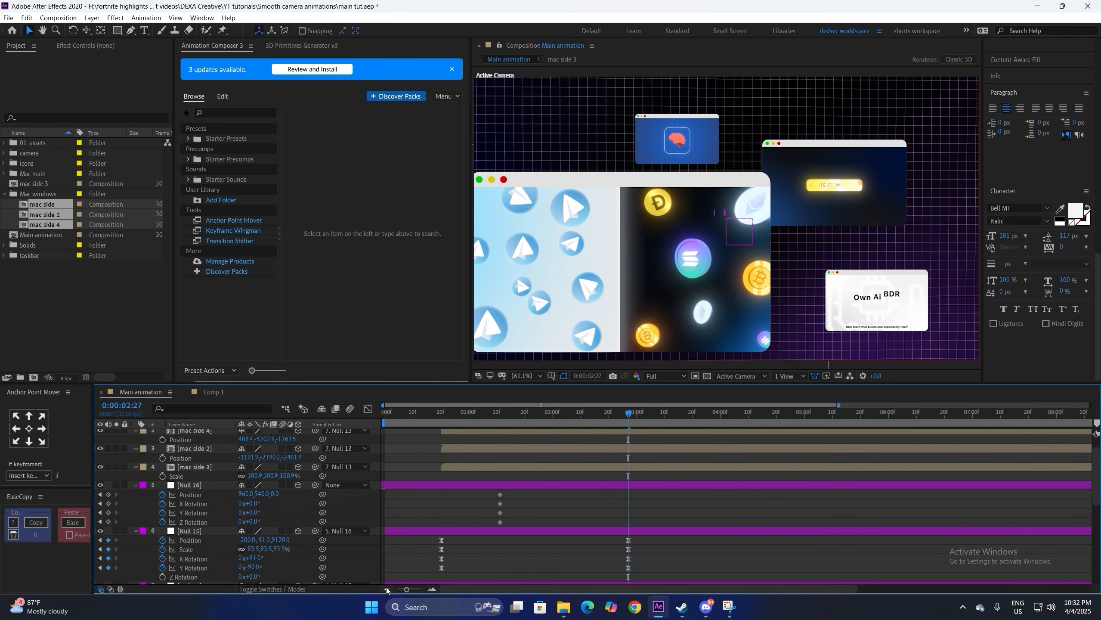
# Step: At 5:08, push Null 16's Position Z back to about 8530 and start a Scale keyframe
pyautogui.moveTo(824, 414); pyautogui.dragTo(827, 414)
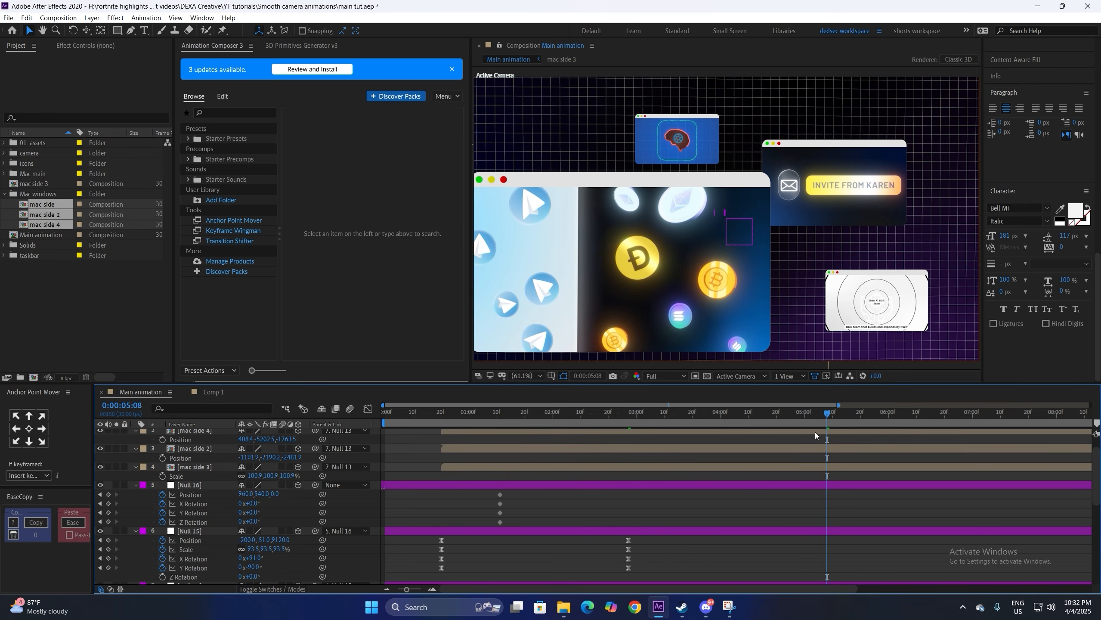
pyautogui.click(561, 486)
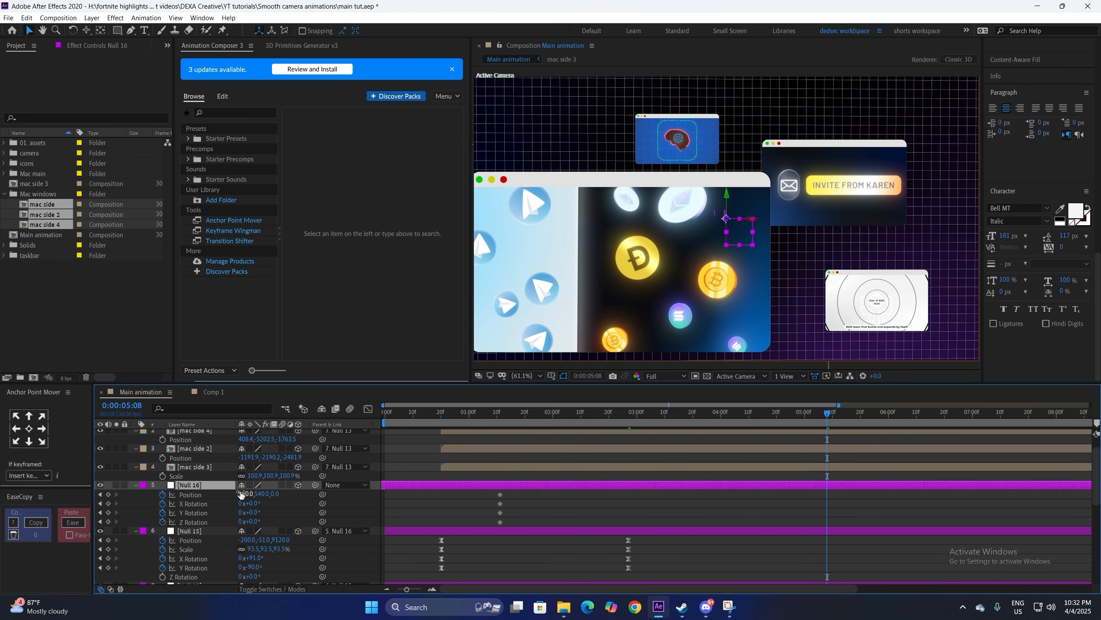
pyautogui.moveTo(274, 494); pyautogui.dragTo(716, 482)
pyautogui.hotkey('ctrl', 'z')
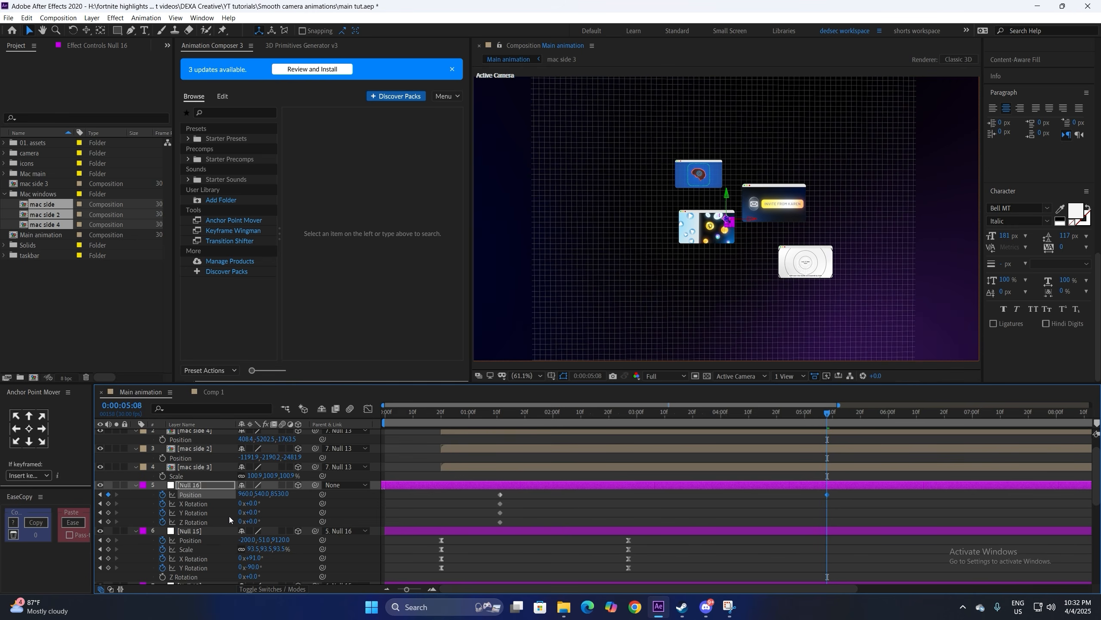
pyautogui.click(594, 515)
pyautogui.click(189, 485)
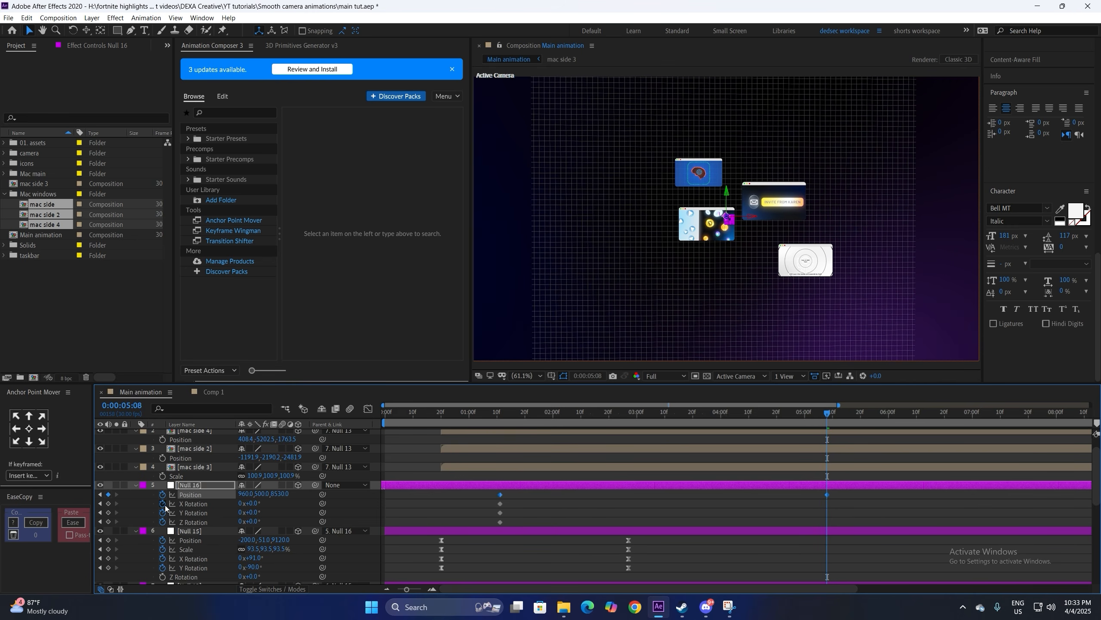
pyautogui.press('s')
pyautogui.click(162, 495)
pyautogui.hotkey('shift', 'p')
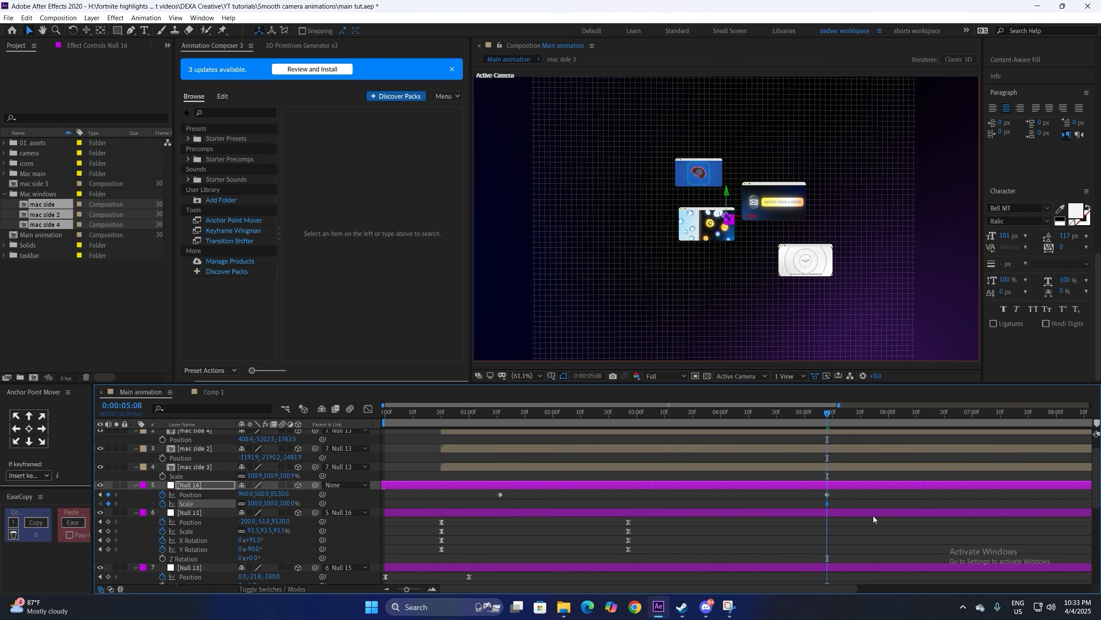
# Step: Align Null 16's Scale keyframe with Position, shrink it to about 95%, and apply Easy Ease
pyautogui.moveTo(575, 503); pyautogui.dragTo(500, 504)
pyautogui.moveTo(250, 504); pyautogui.dragTo(225, 505)
pyautogui.moveTo(850, 492); pyautogui.dragTo(487, 506)
pyautogui.press('F9')
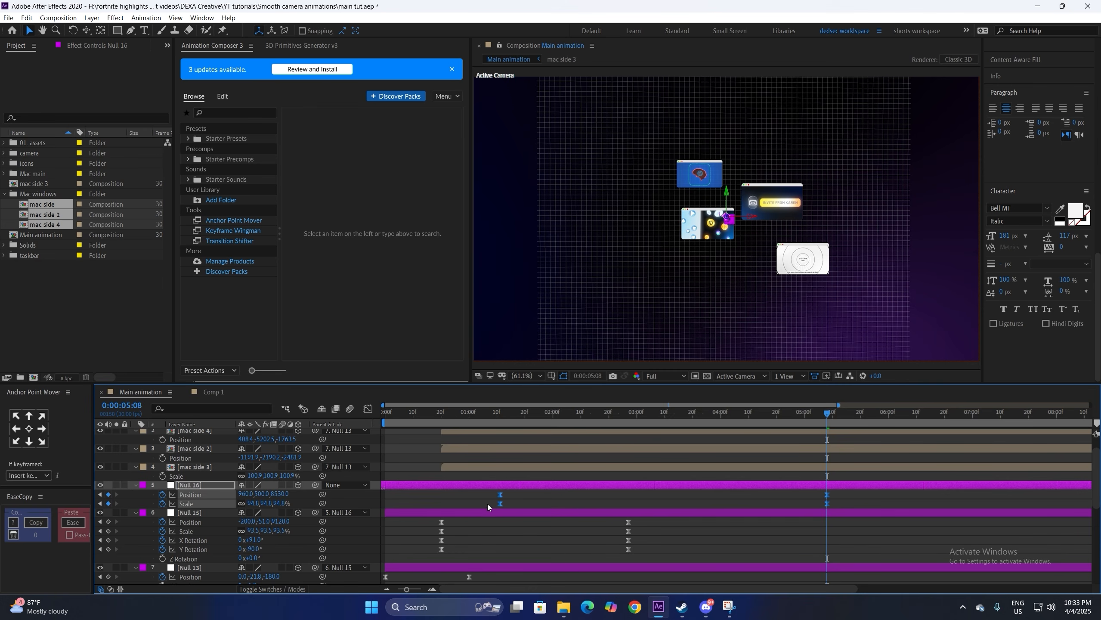
# Step: In the speed graph, raise the end keyframe's influence to 90.44% and shift the speed peak later
pyautogui.click(368, 409)
pyautogui.moveTo(770, 589); pyautogui.dragTo(687, 557)
pyautogui.moveTo(476, 521); pyautogui.dragTo(606, 559)
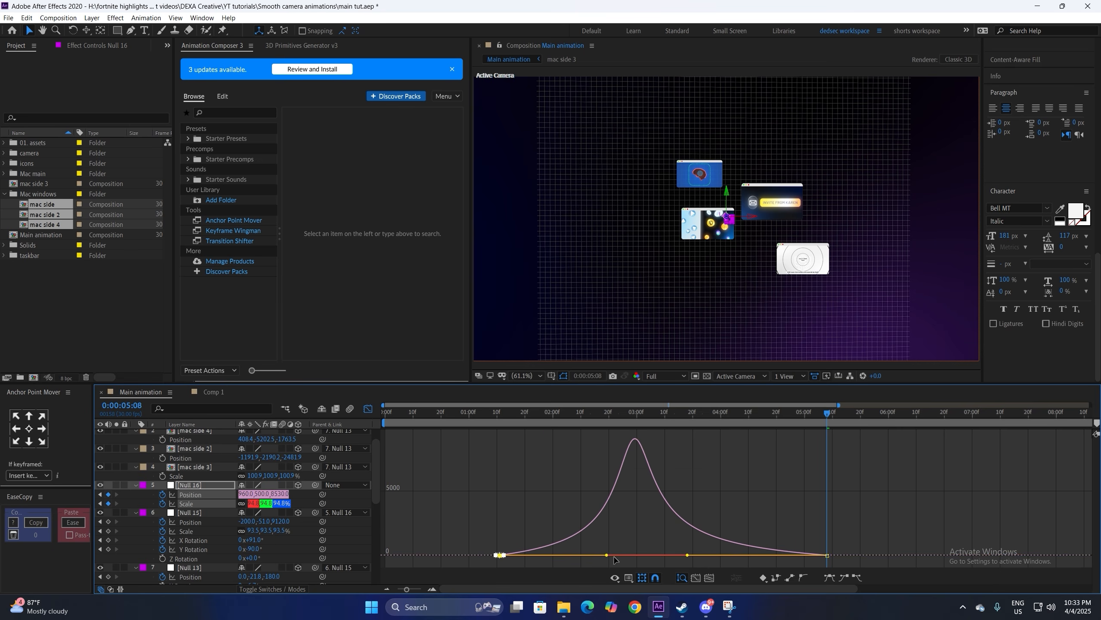
pyautogui.moveTo(807, 560); pyautogui.dragTo(840, 565)
pyautogui.moveTo(687, 554); pyautogui.dragTo(680, 556)
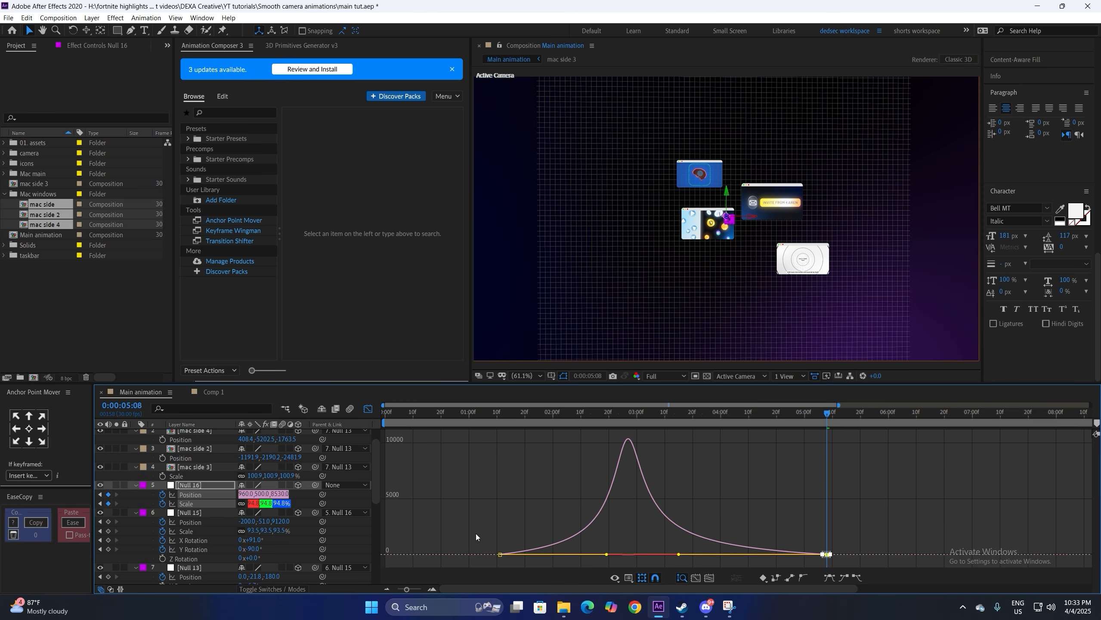
pyautogui.moveTo(475, 534); pyautogui.dragTo(521, 565)
pyautogui.moveTo(607, 557); pyautogui.dragTo(612, 557)
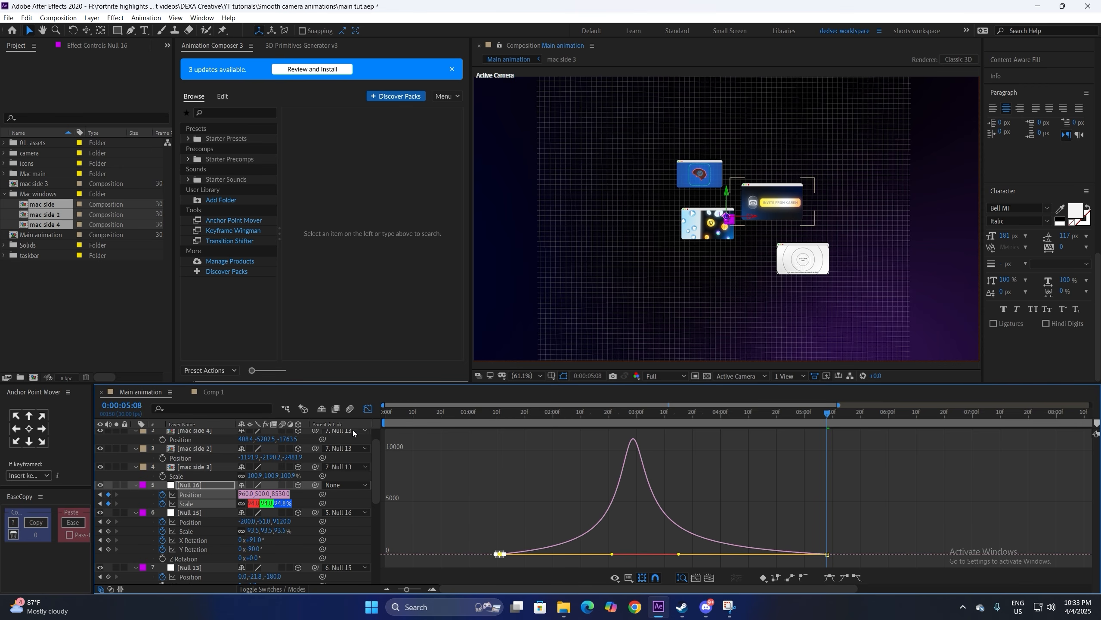
pyautogui.click(368, 409)
pyautogui.click(455, 504)
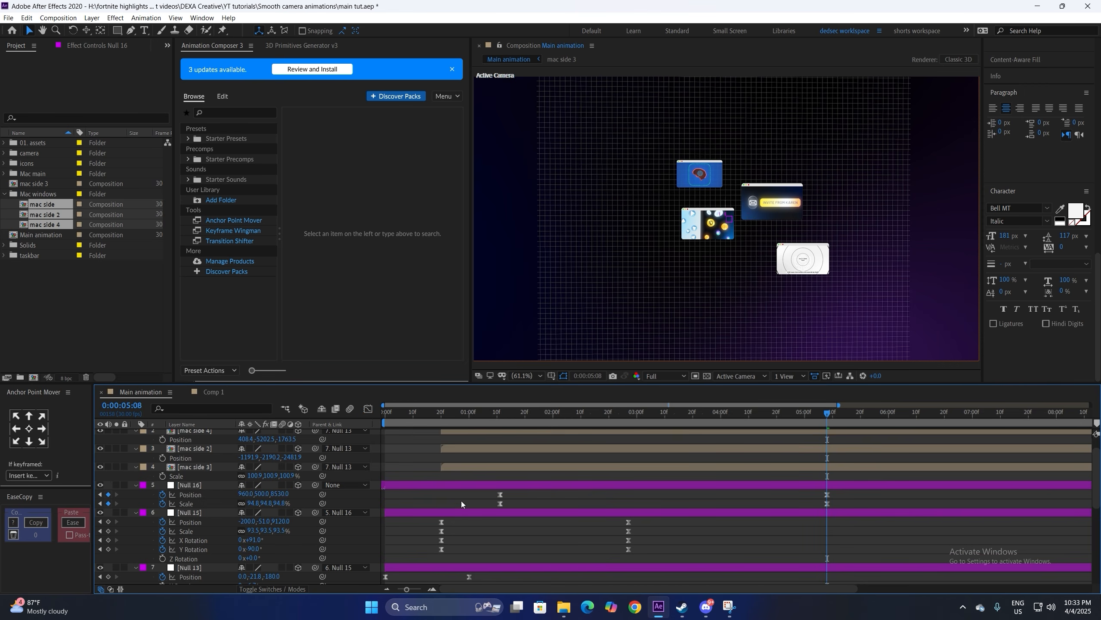
pyautogui.moveTo(496, 489); pyautogui.dragTo(500, 506)
# Step: Nudge Null 16's first keyframes earlier and preview the animation from frame 20
pyautogui.click(440, 414)
pyautogui.moveTo(440, 418); pyautogui.dragTo(442, 416)
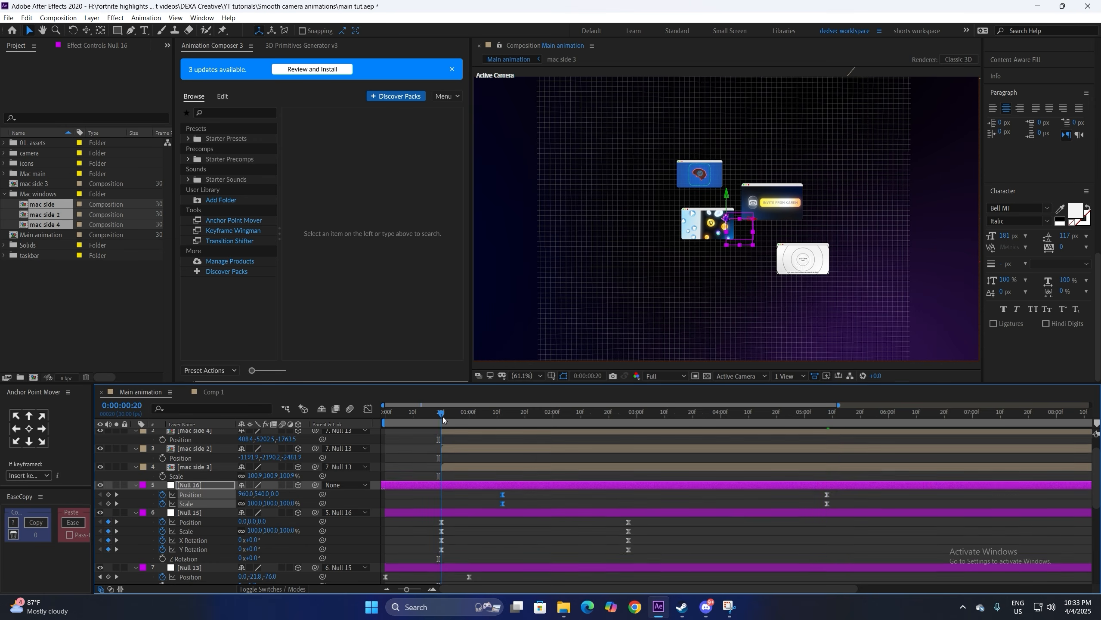
pyautogui.press('space')
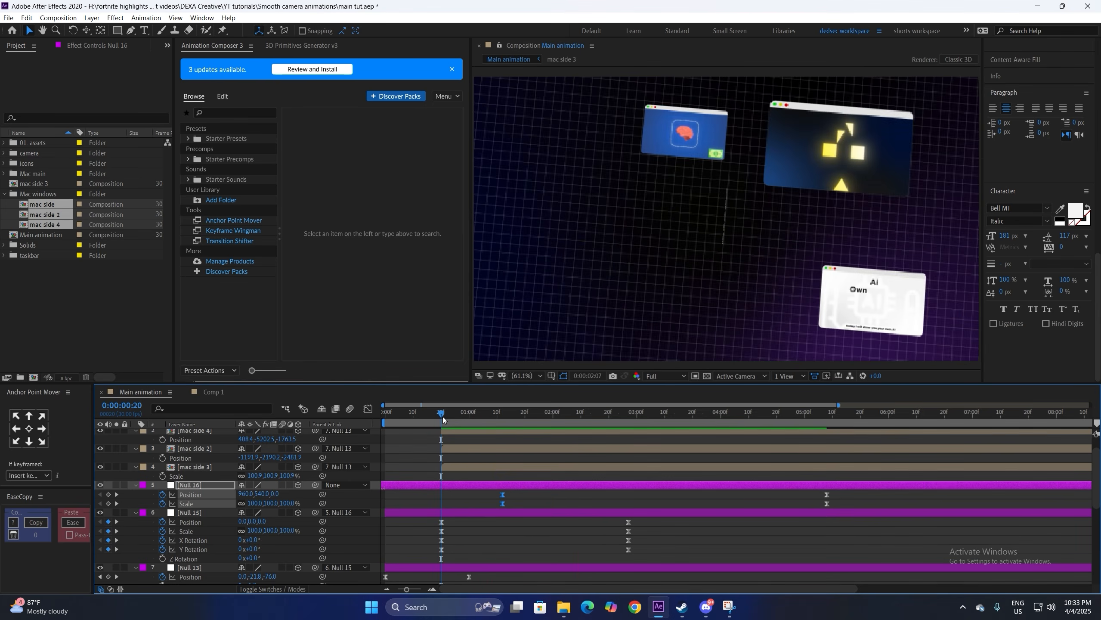
pyautogui.press('space')
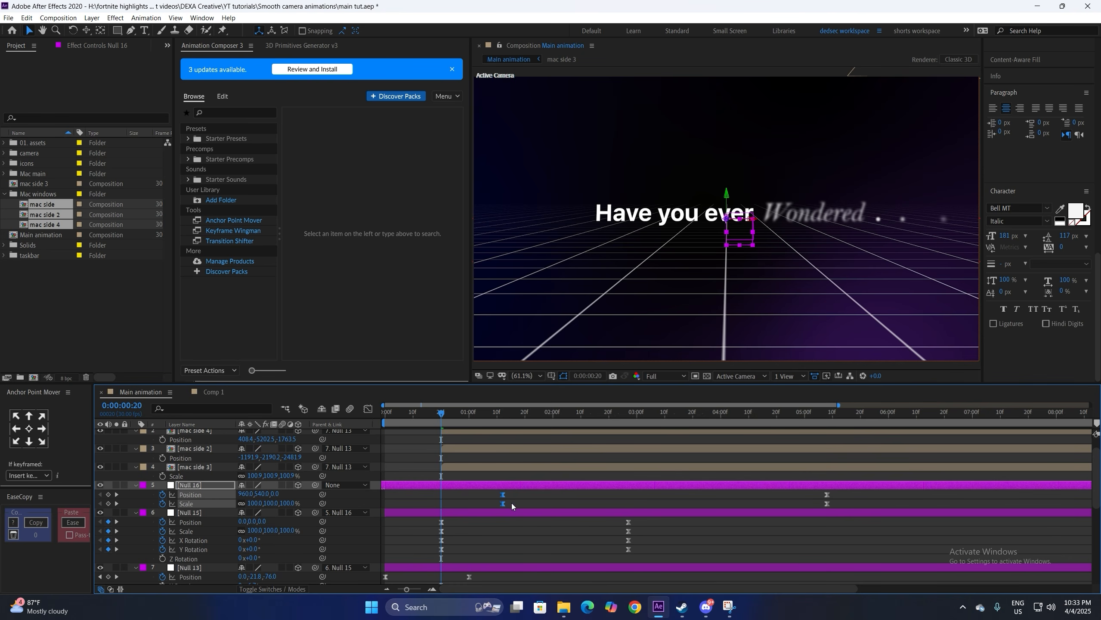
pyautogui.click(511, 503)
pyautogui.press('space')
# Step: Move Null 15's keyframes earlier to 2:19 and bring its end Position Z closer to 8090
pyautogui.moveTo(442, 417); pyautogui.dragTo(626, 415)
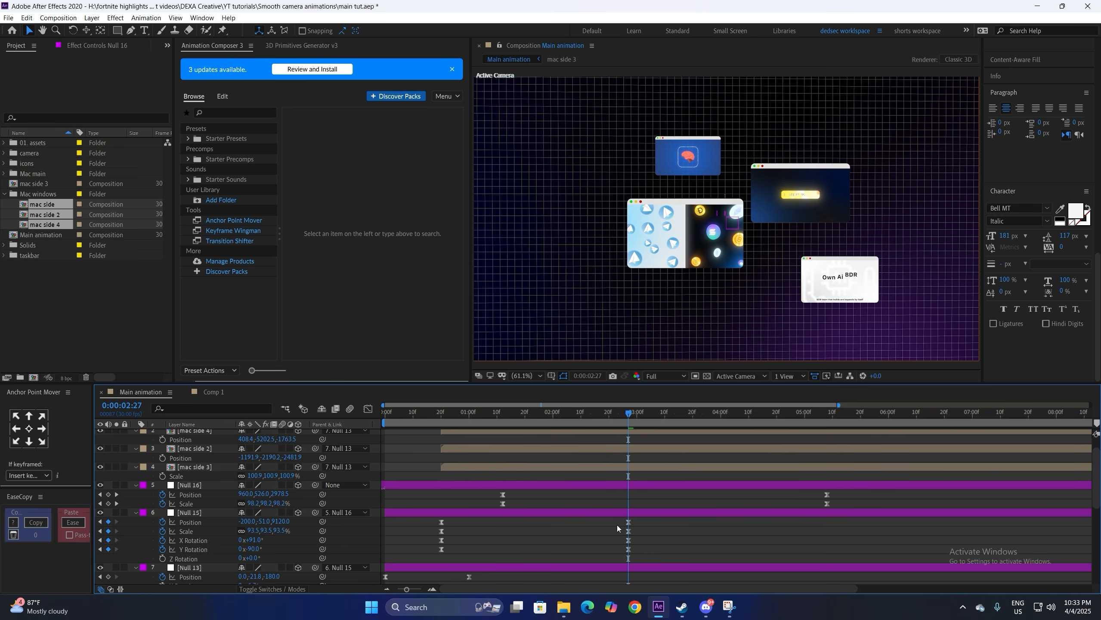
pyautogui.moveTo(617, 526); pyautogui.dragTo(606, 552)
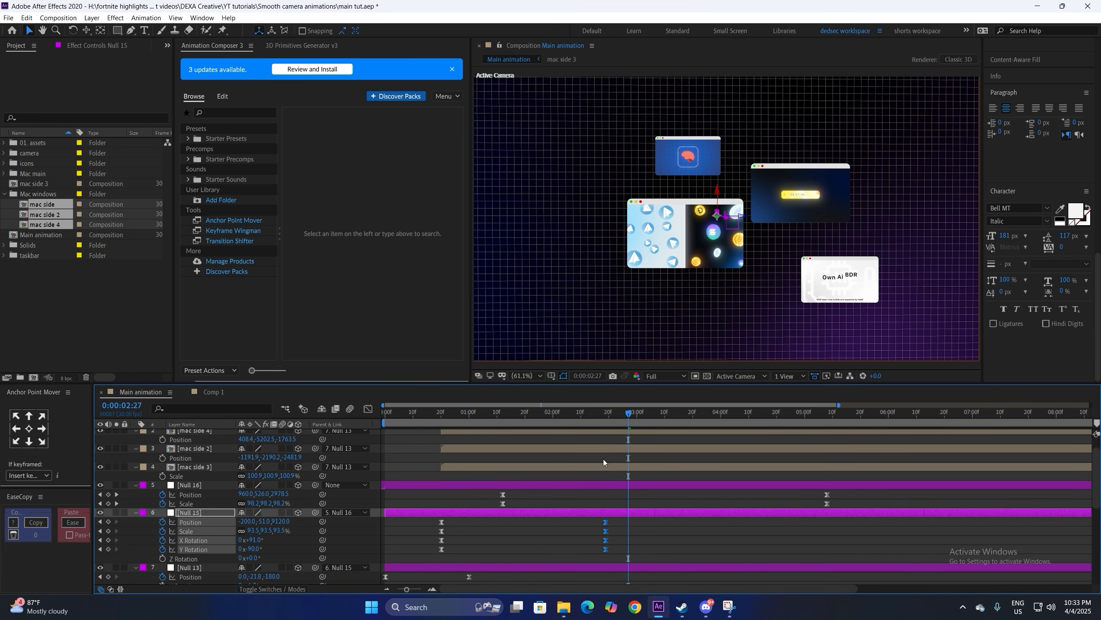
pyautogui.click(607, 415)
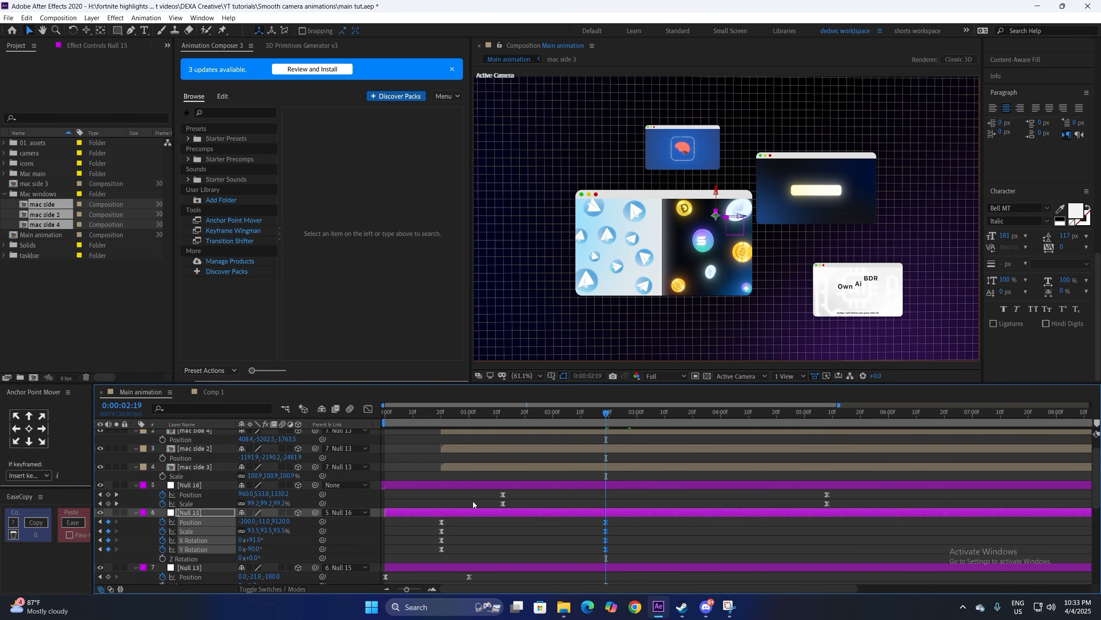
pyautogui.click(509, 536)
pyautogui.moveTo(284, 522); pyautogui.dragTo(260, 521)
# Step: Preview again from frame 20 and enlarge mac side 2 to 111% scale
pyautogui.click(441, 413)
pyautogui.press('space')
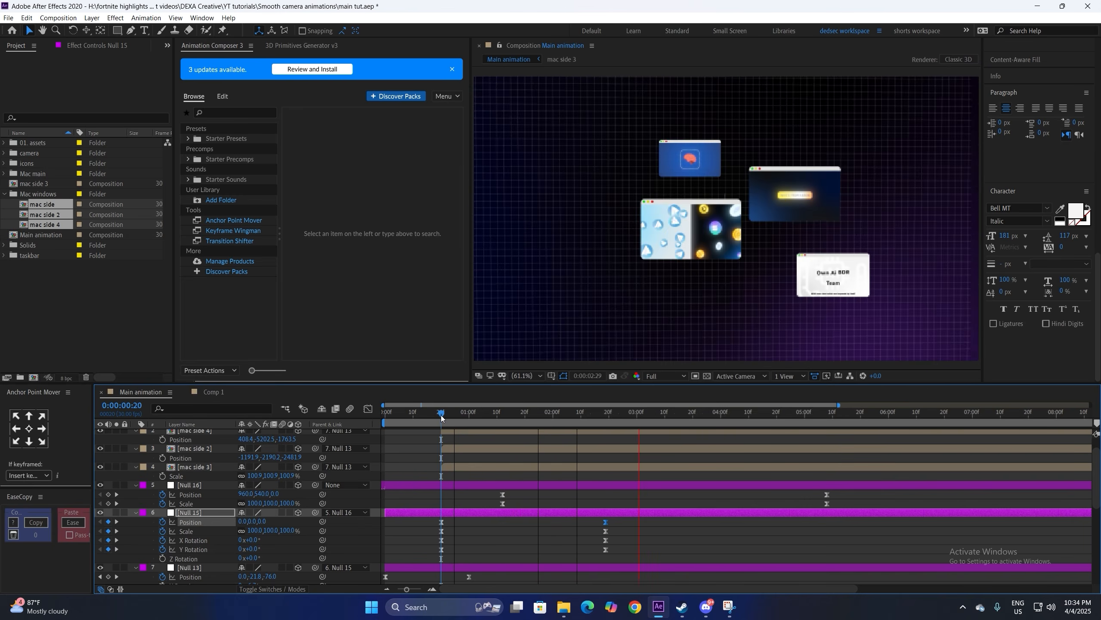
pyautogui.click(593, 448)
pyautogui.press('s')
pyautogui.moveTo(265, 457); pyautogui.dragTo(278, 457)
# Step: Preview the animation, then show the mac side layer's Scale property at the intro title
pyautogui.press('space')
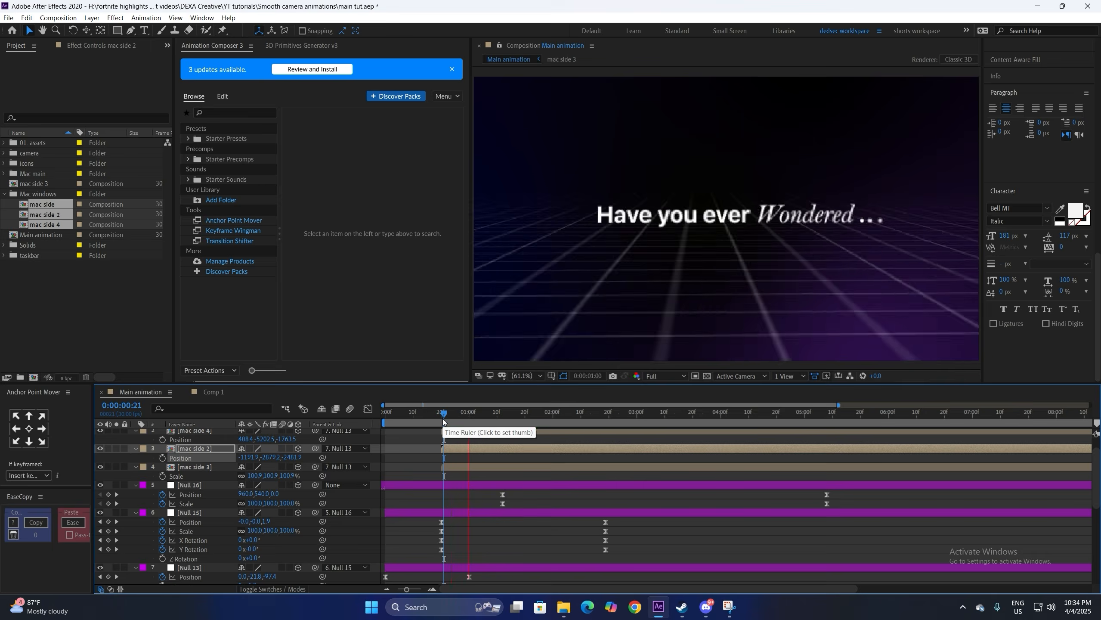
pyautogui.press('space')
pyautogui.scroll(1, 651, 447)
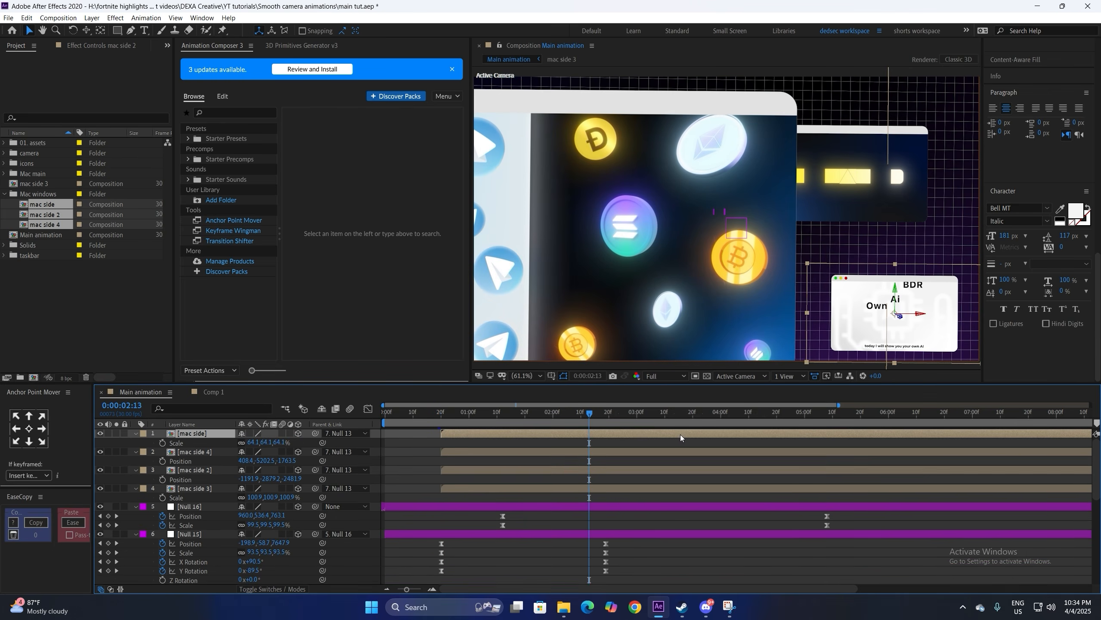
pyautogui.click(680, 434)
pyautogui.moveTo(586, 414); pyautogui.dragTo(612, 415)
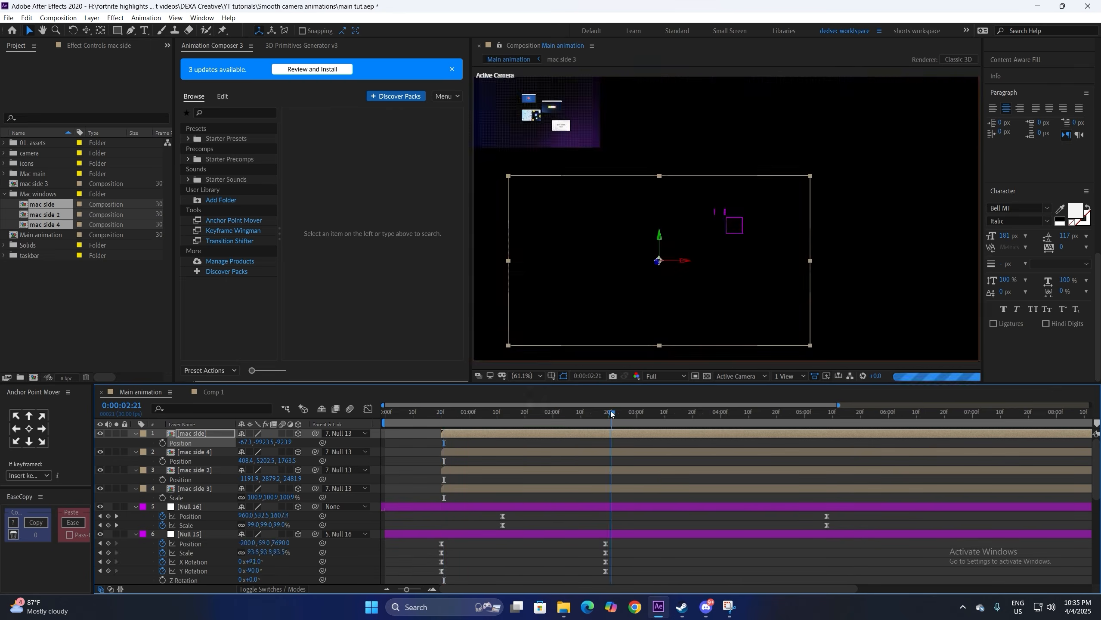
pyautogui.press('s')
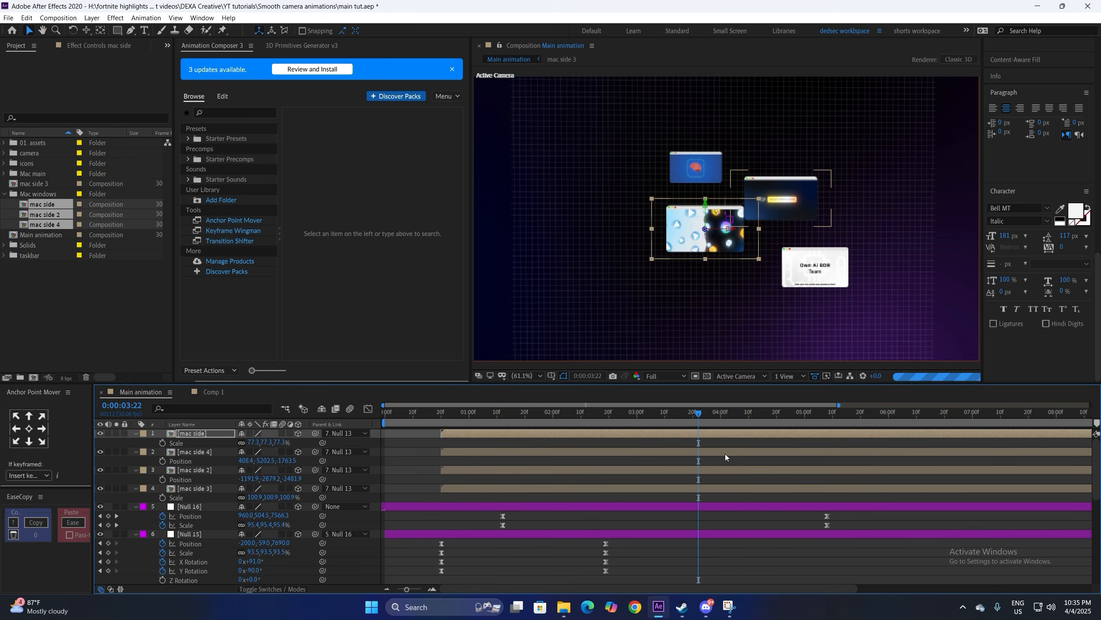
# Step: Lengthen the ease on Null 16's two camera-move keyframes in the speed graph
pyautogui.click(817, 524)
pyautogui.moveTo(818, 524); pyautogui.dragTo(817, 532)
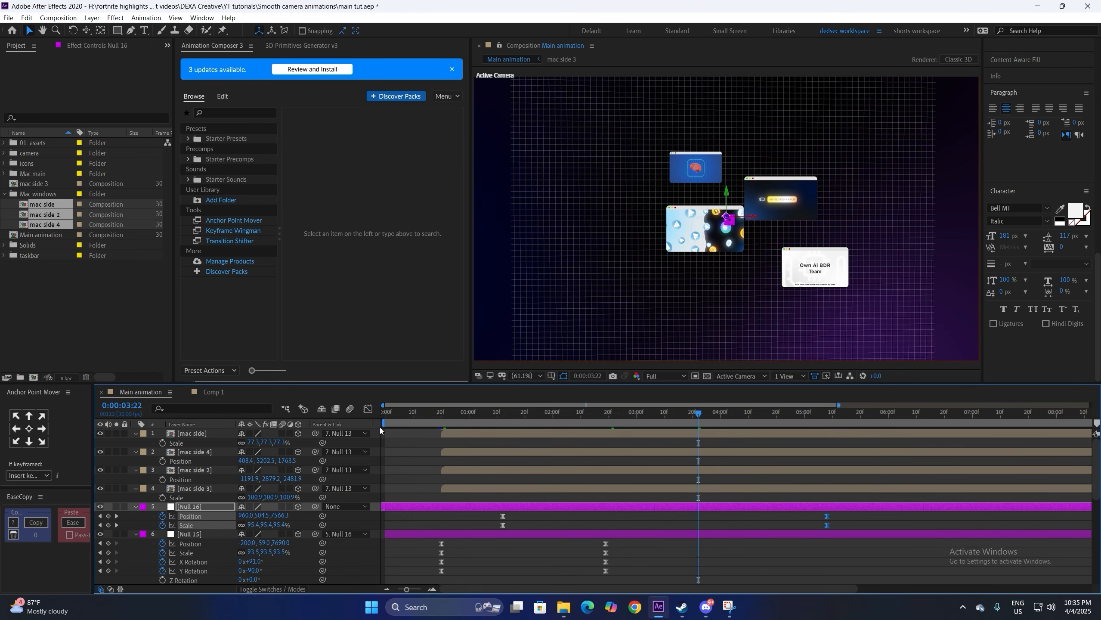
pyautogui.hotkey('shift', 'F3')
pyautogui.moveTo(679, 555); pyautogui.dragTo(620, 554)
pyautogui.click(368, 410)
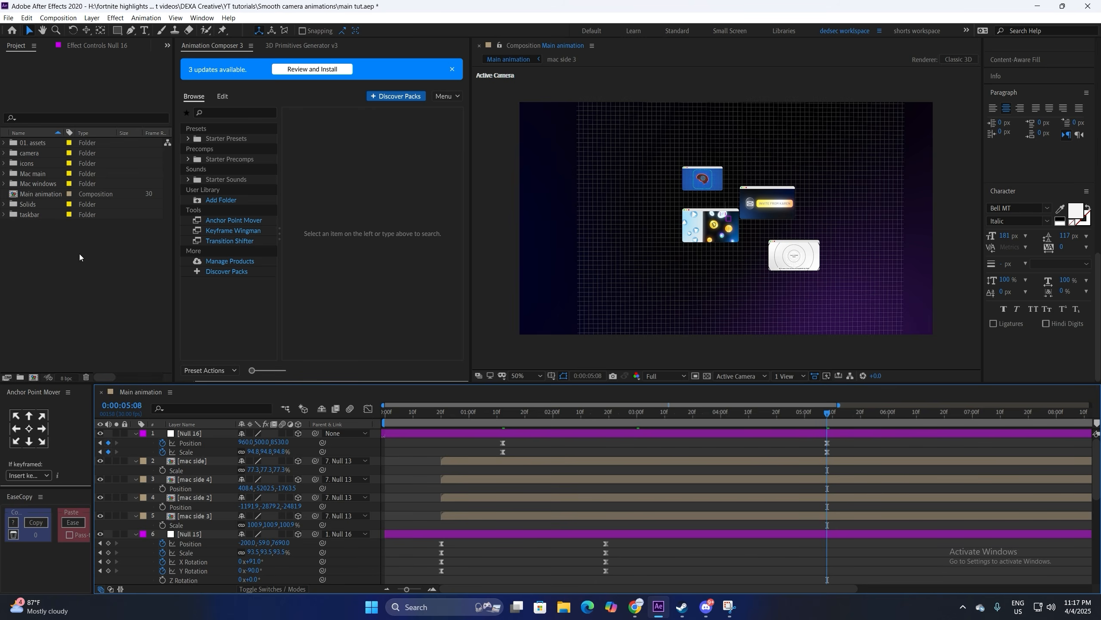
# Step: Add the MacBook wallpaper image from the Mac main folder as a top layer and scale it down to fit the frame
pyautogui.click(64, 259)
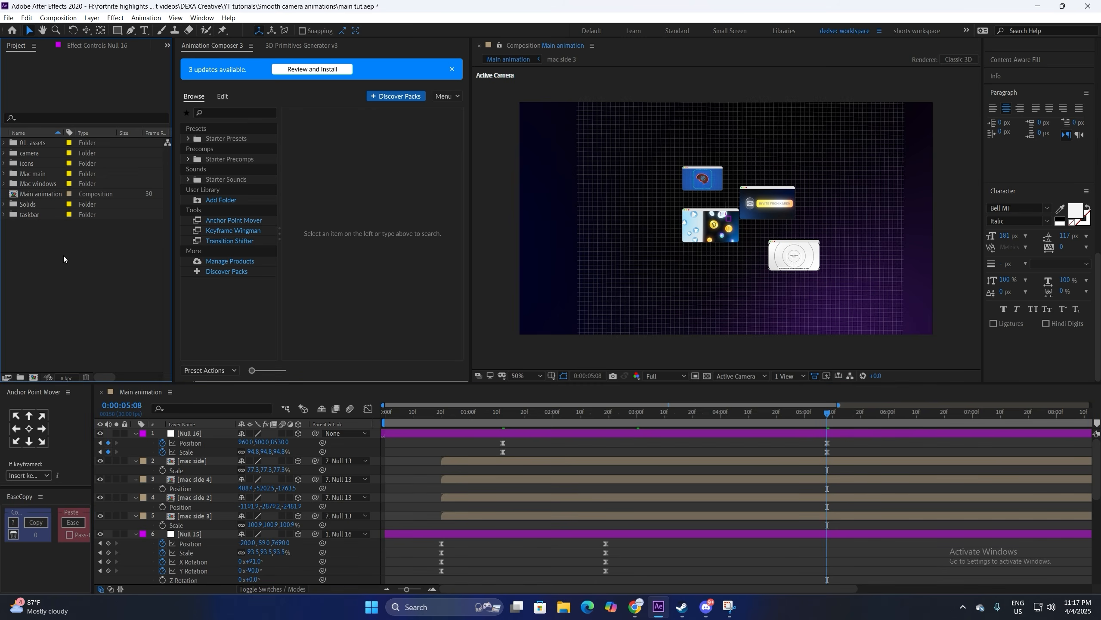
pyautogui.click(4, 173)
pyautogui.click(41, 186)
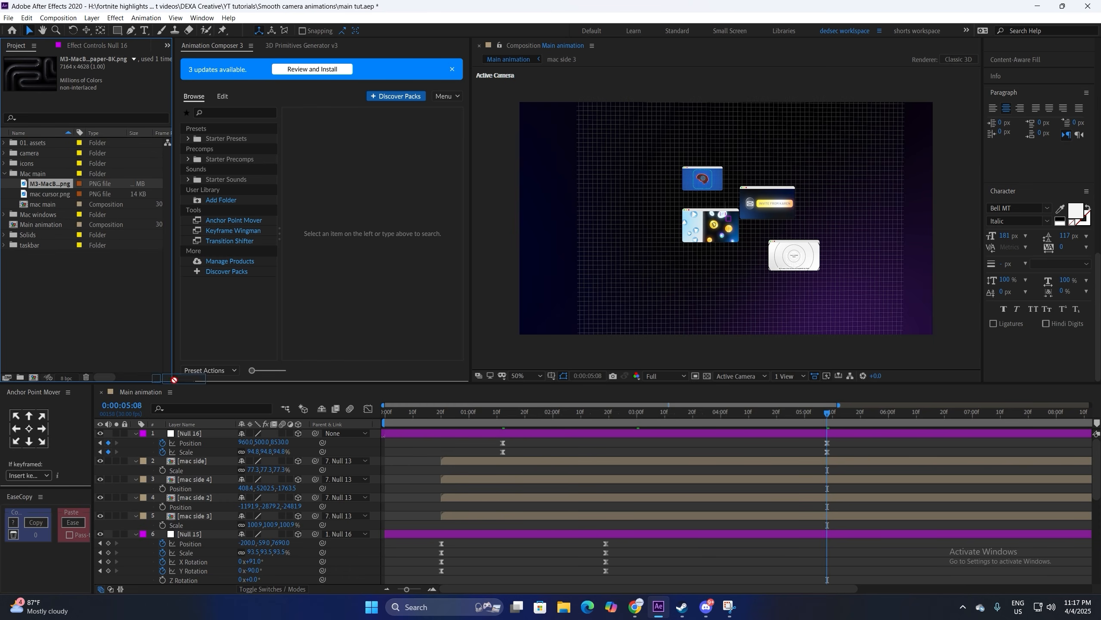
pyautogui.moveTo(174, 380); pyautogui.dragTo(264, 475)
pyautogui.press('s')
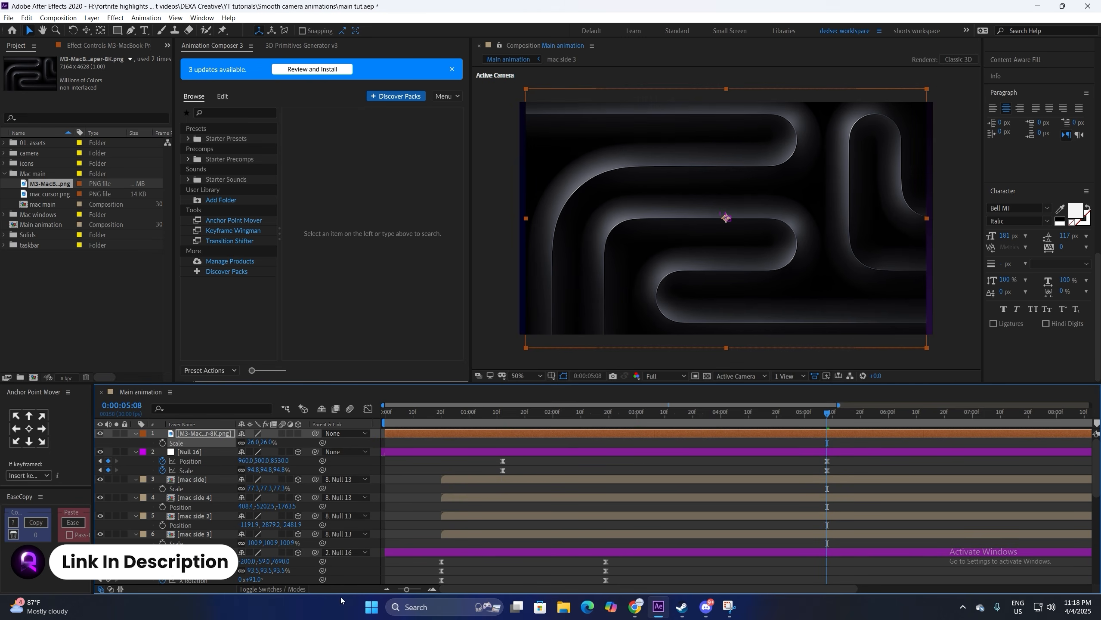
# Step: Place the mac main comp above the wallpaper as a new top layer
pyautogui.click(289, 588)
pyautogui.click(284, 589)
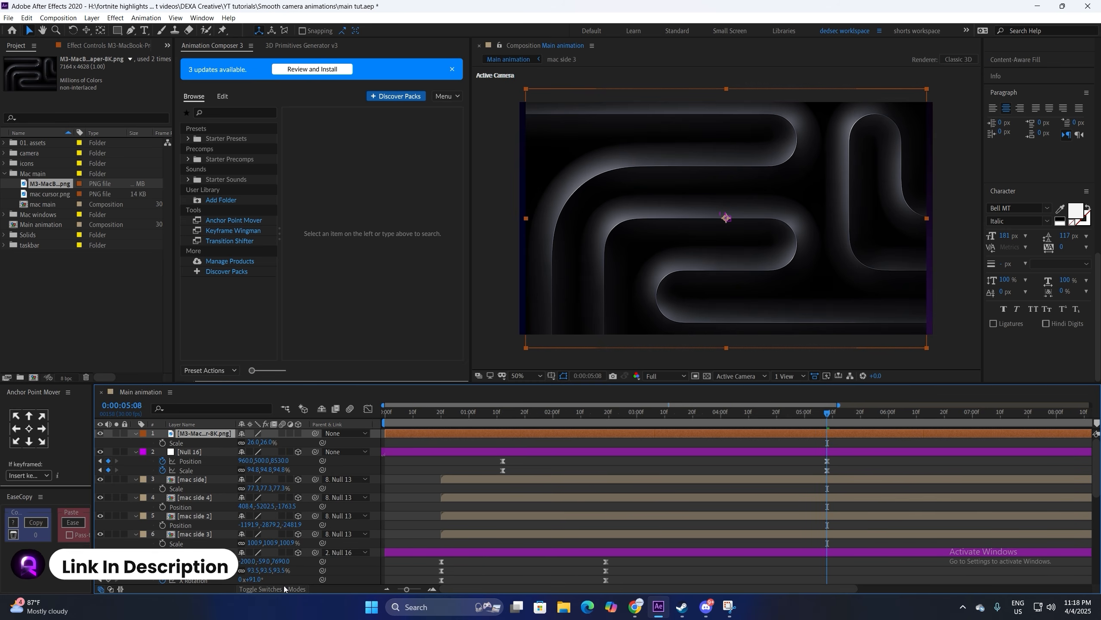
pyautogui.moveTo(41, 206); pyautogui.dragTo(185, 434)
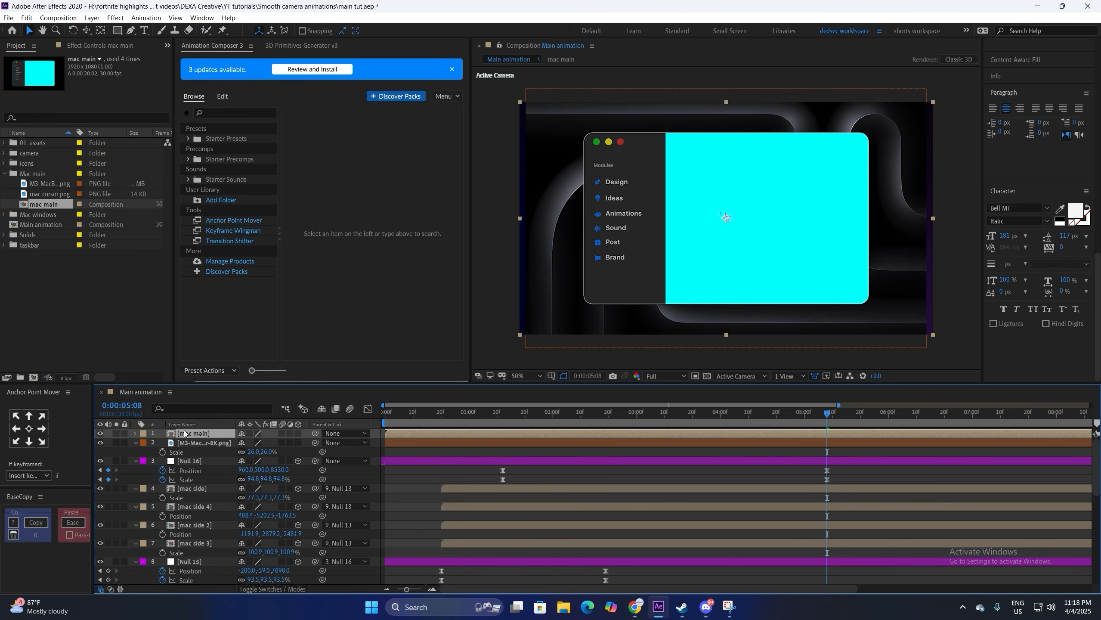
# Step: Apply Linear Color Key to mac main, key out the cyan screen, and set preview resolution to Half
pyautogui.hotkey('ctrl', 'space')
pyautogui.write('linea')
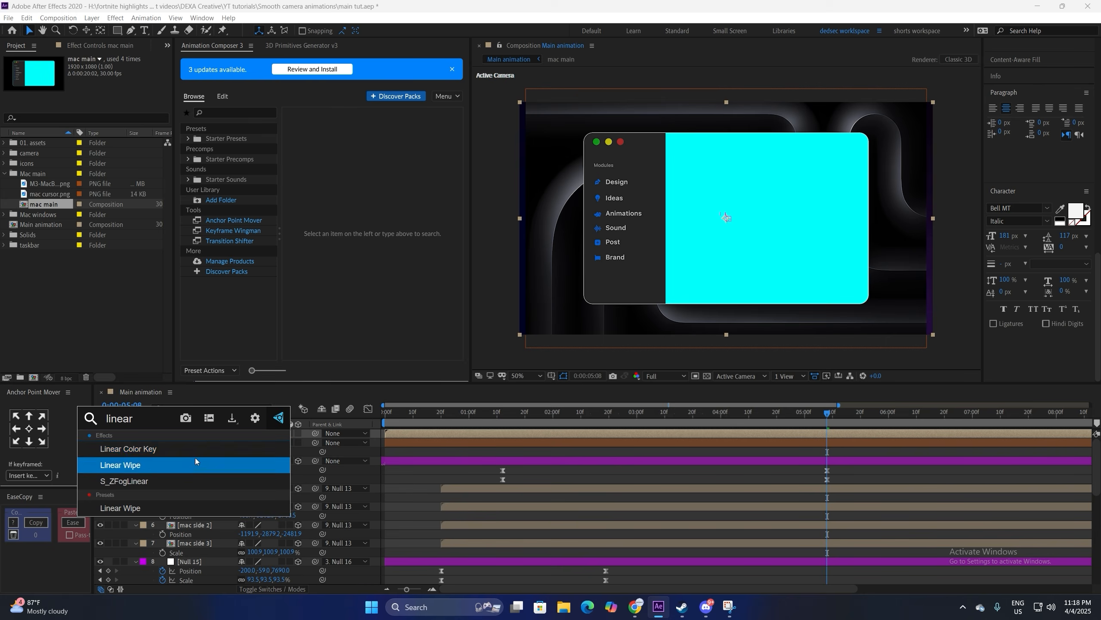
pyautogui.click(182, 448)
pyautogui.click(693, 201)
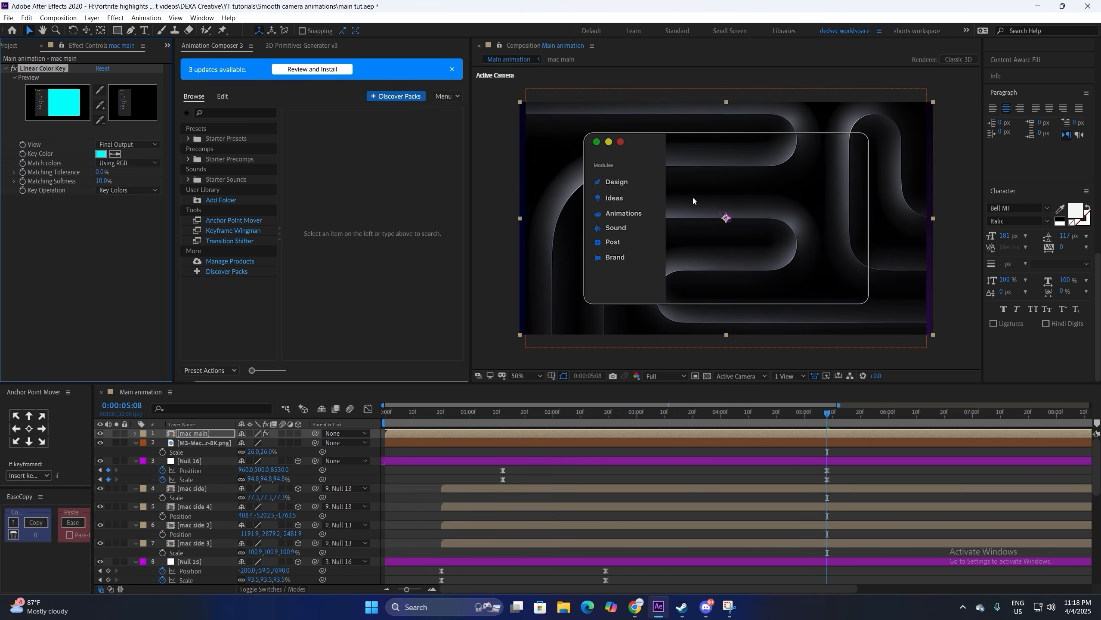
pyautogui.click(664, 376)
pyautogui.click(659, 418)
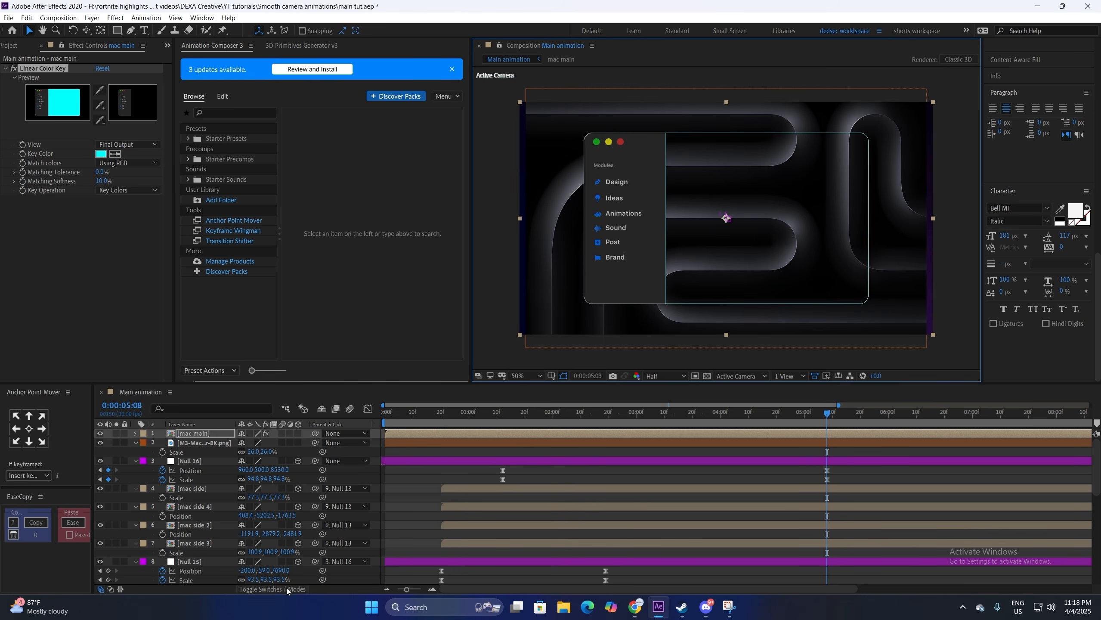
# Step: Make the wallpaper layer a 3D layer
pyautogui.click(206, 443)
pyautogui.click(201, 433)
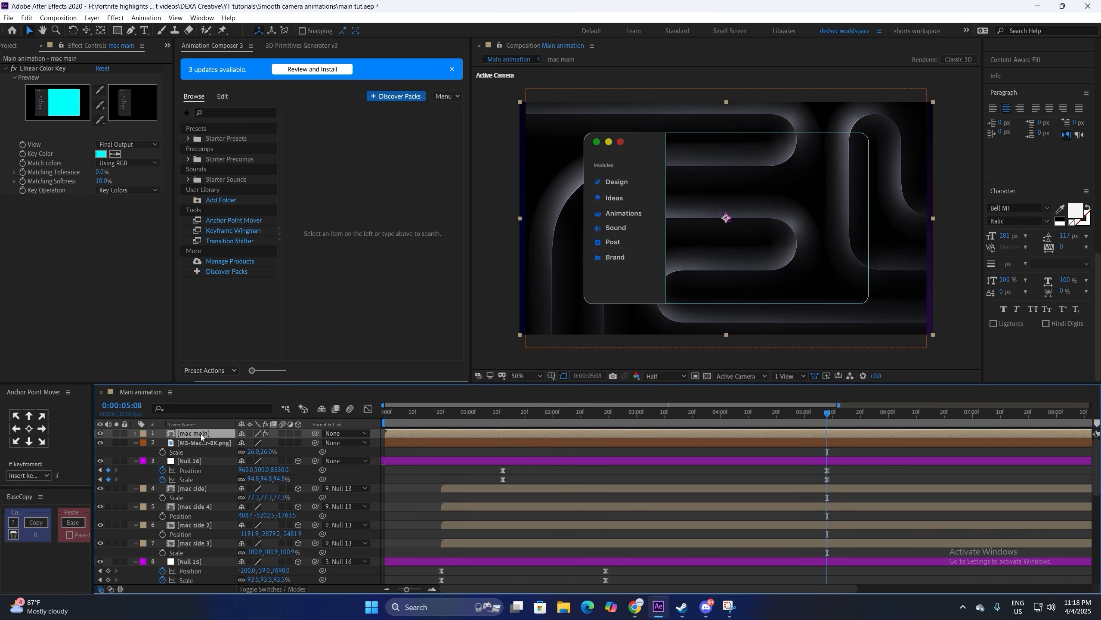
pyautogui.click(212, 444)
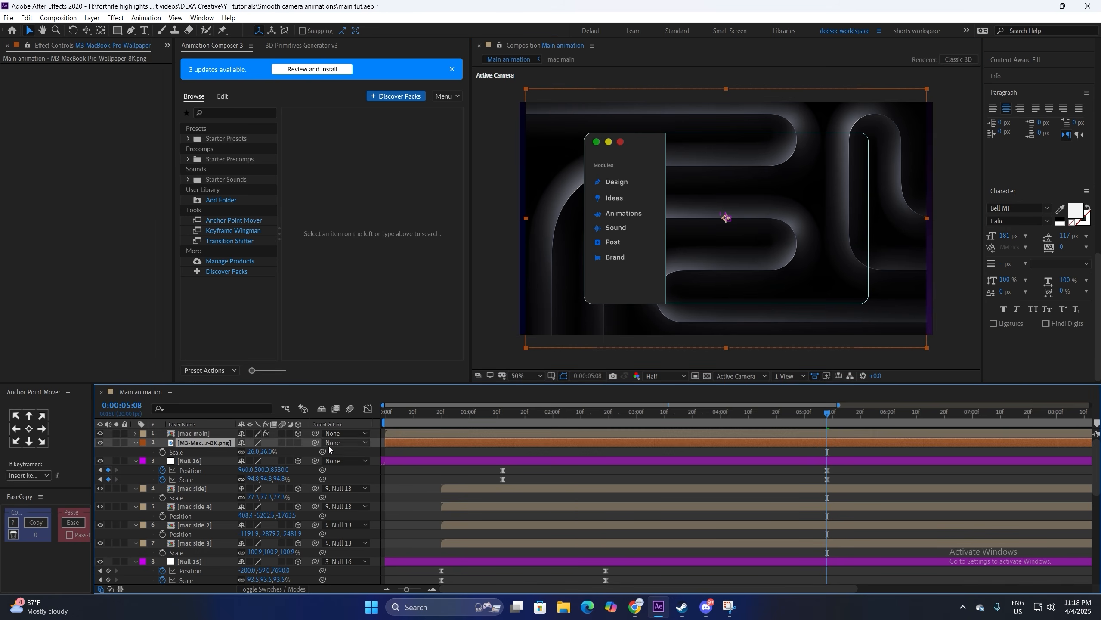
pyautogui.click(298, 443)
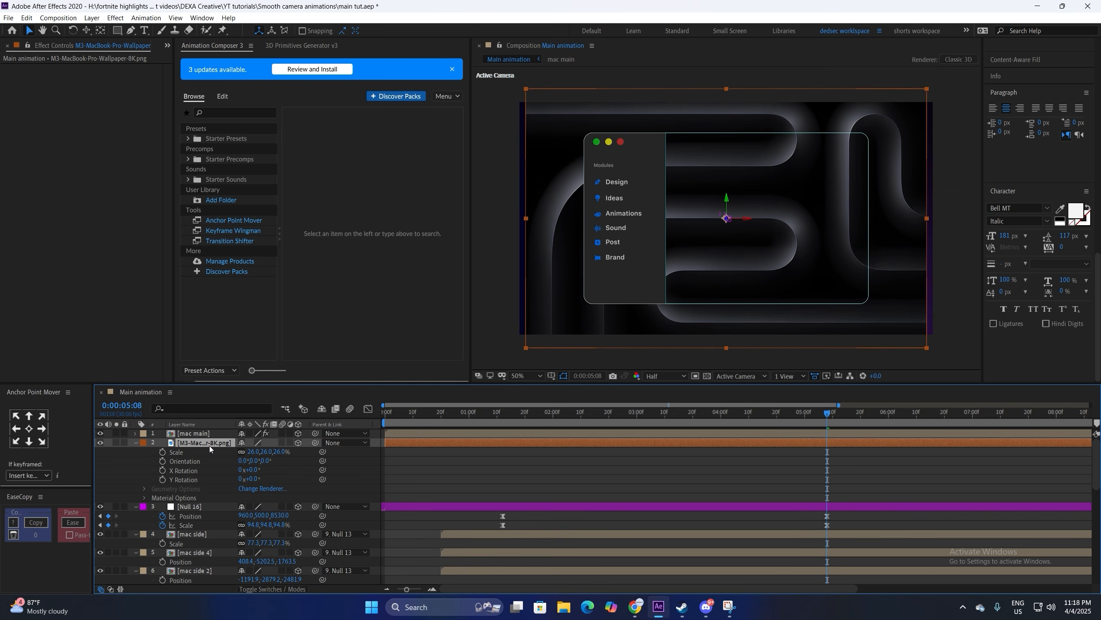
# Step: Duplicate the mac main layer and solo the copy
pyautogui.click(209, 434)
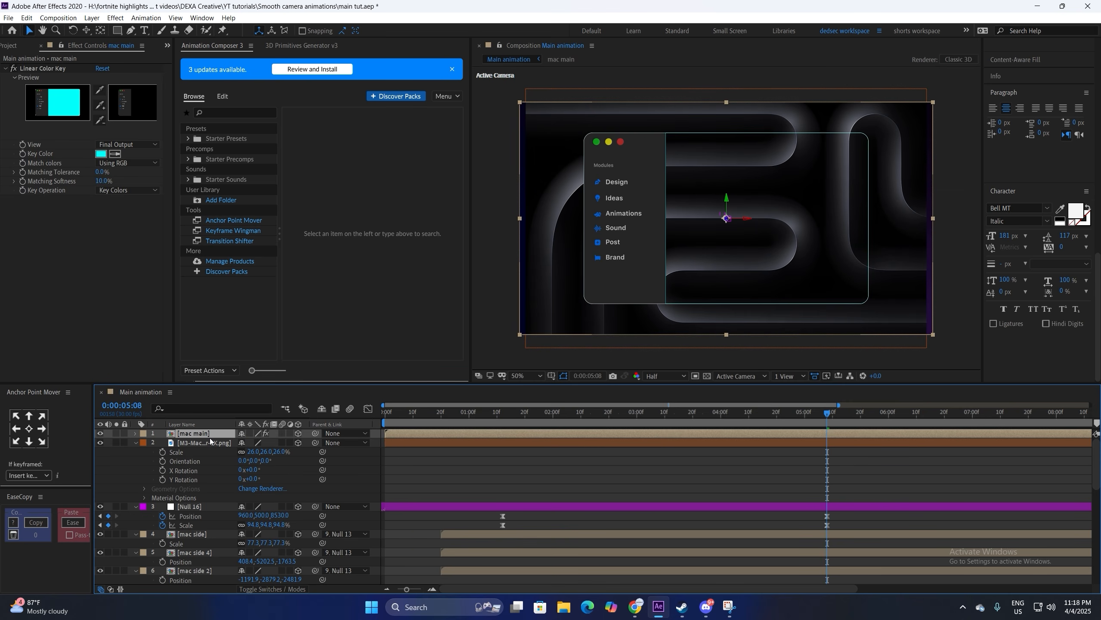
pyautogui.hotkey('ctrl', 'd')
pyautogui.click(208, 442)
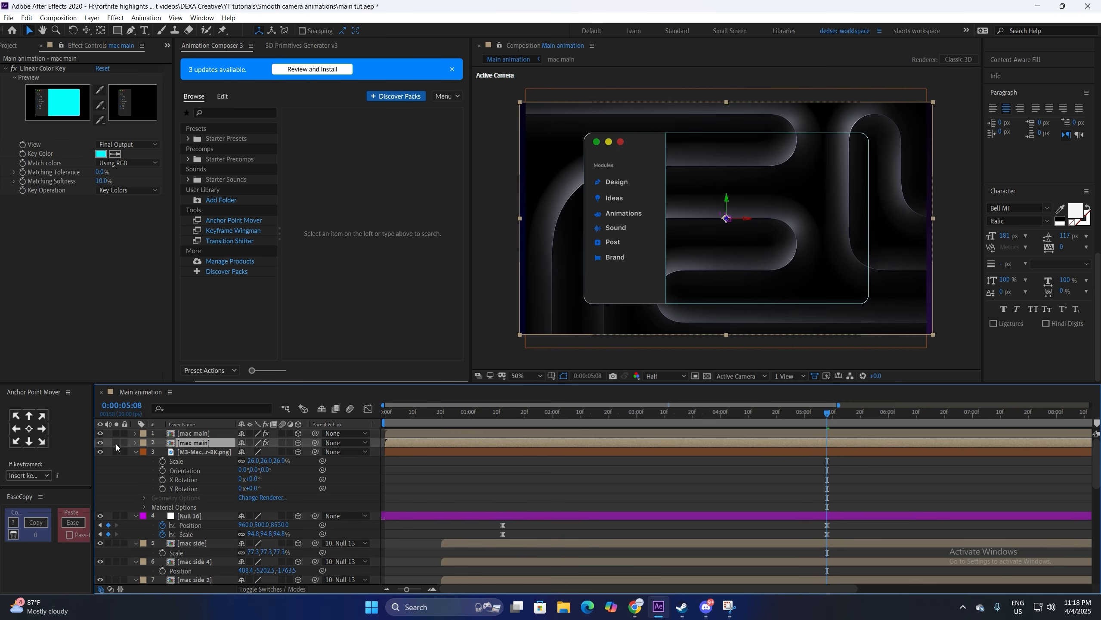
pyautogui.click(116, 443)
# Step: Disable Linear Color Key on the mac main copy and apply a red Fill effect
pyautogui.click(13, 68)
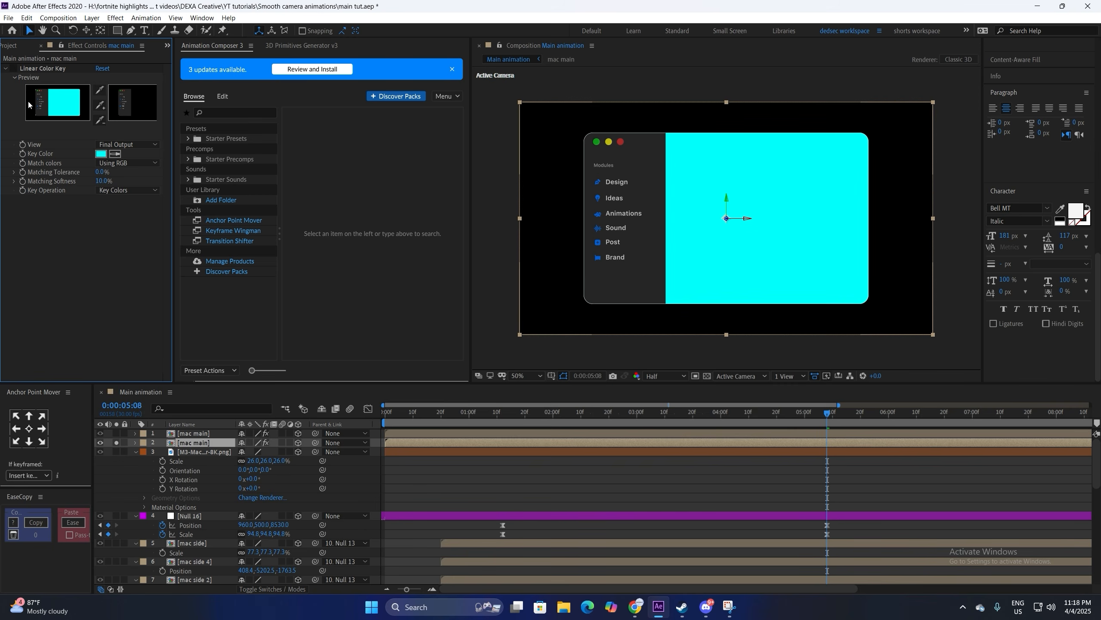
pyautogui.hotkey('ctrl', 'space')
pyautogui.write('fill')
pyautogui.press('Return')
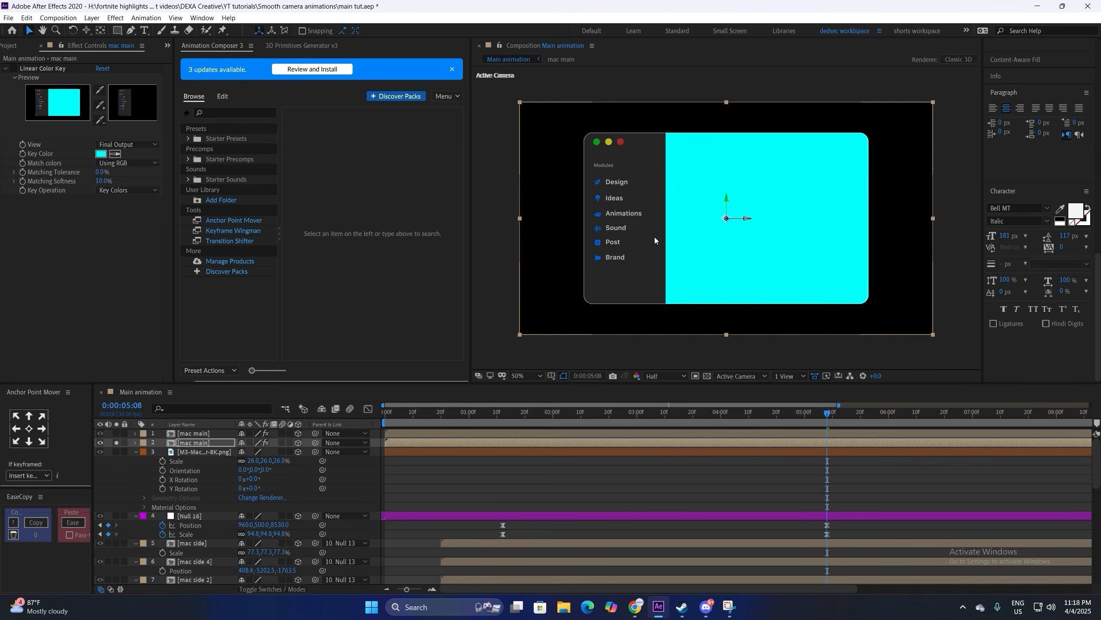
# Step: Set the wallpaper's track matte to Alpha Inverted Matte so the window shape is cut out
pyautogui.click(276, 590)
pyautogui.click(212, 454)
pyautogui.click(117, 452)
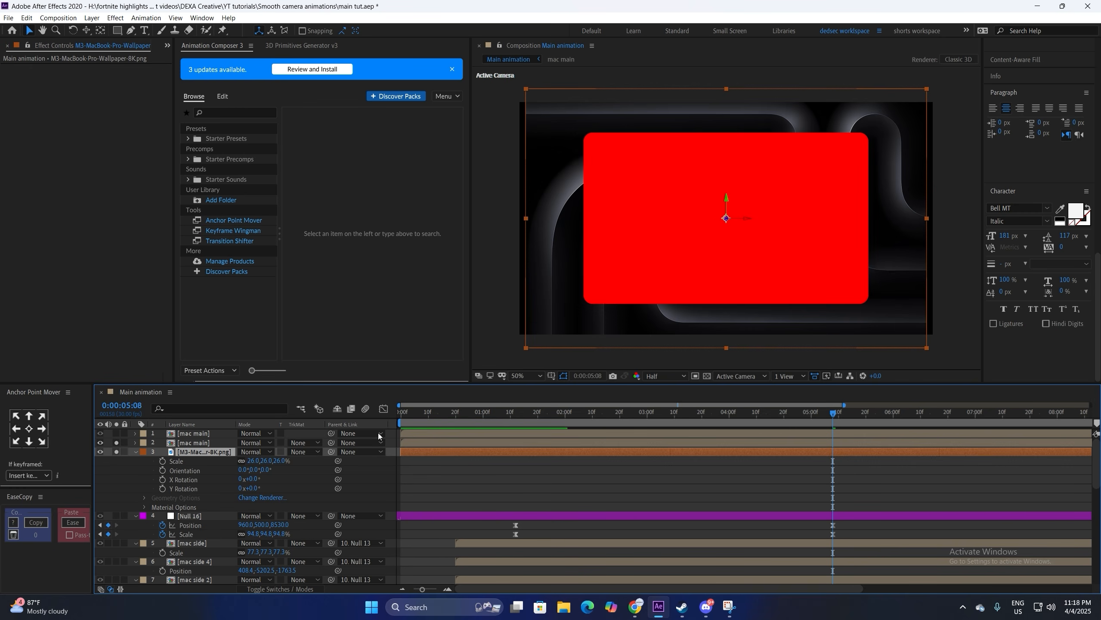
pyautogui.click(304, 452)
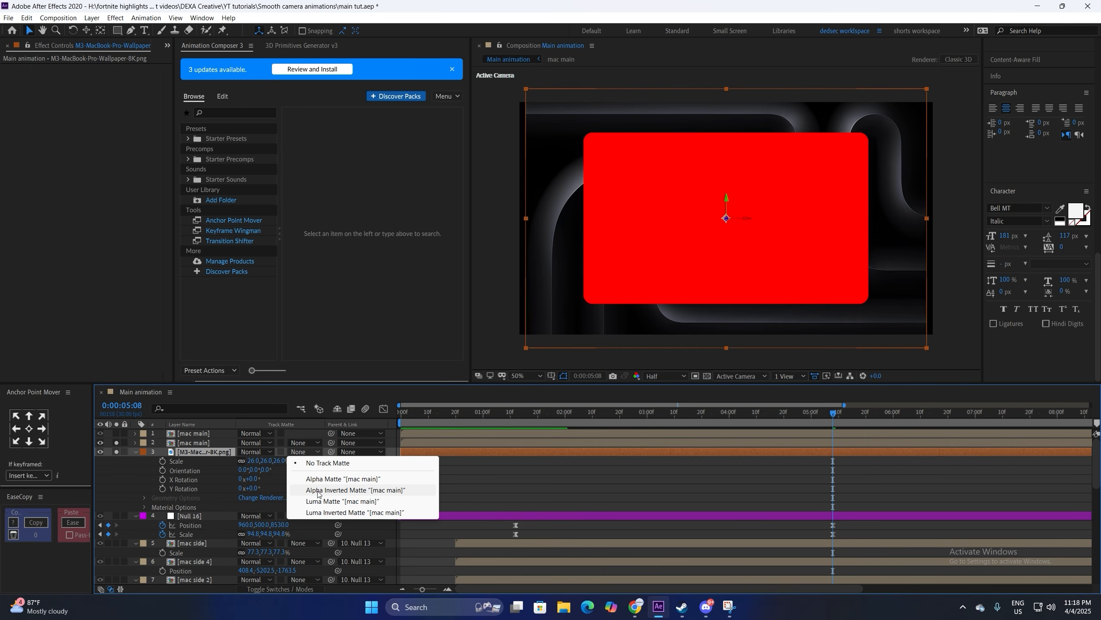
pyautogui.click(323, 490)
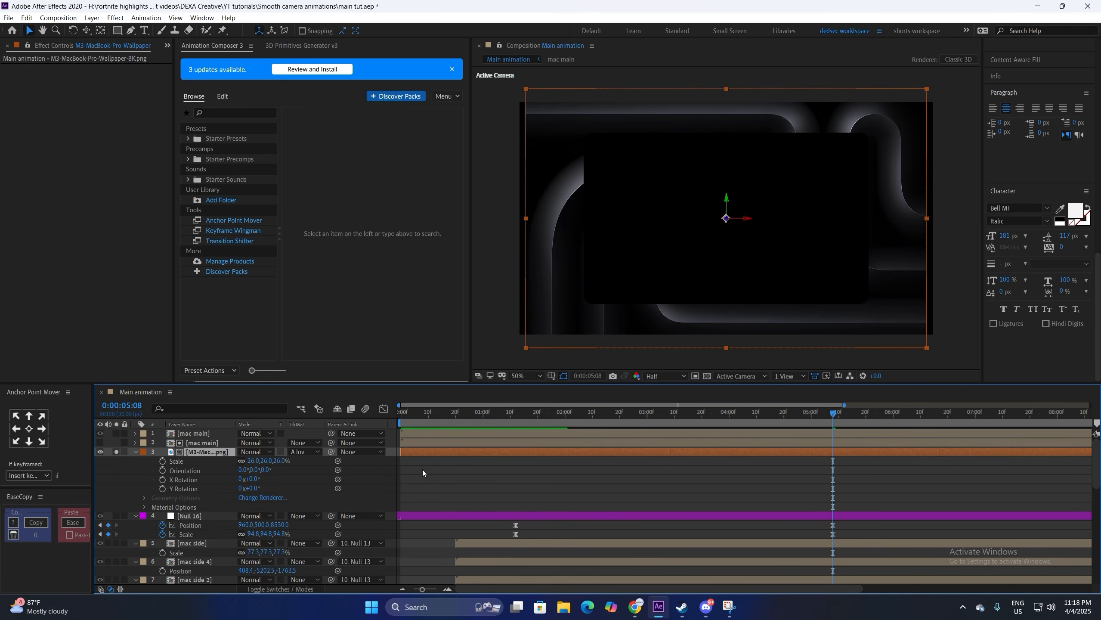
pyautogui.click(707, 376)
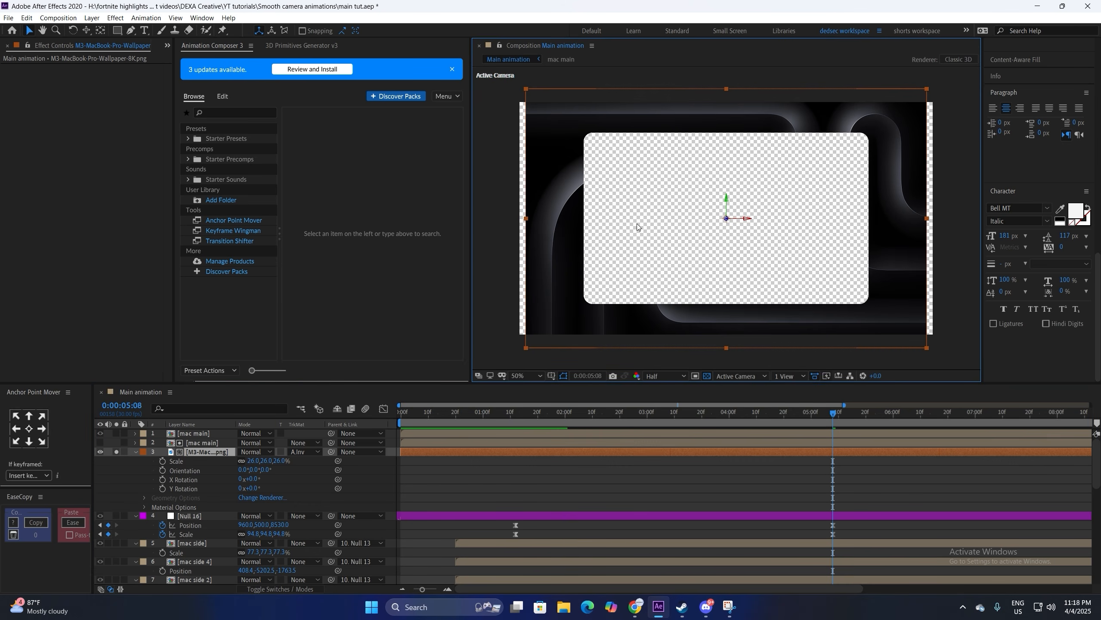
pyautogui.click(707, 376)
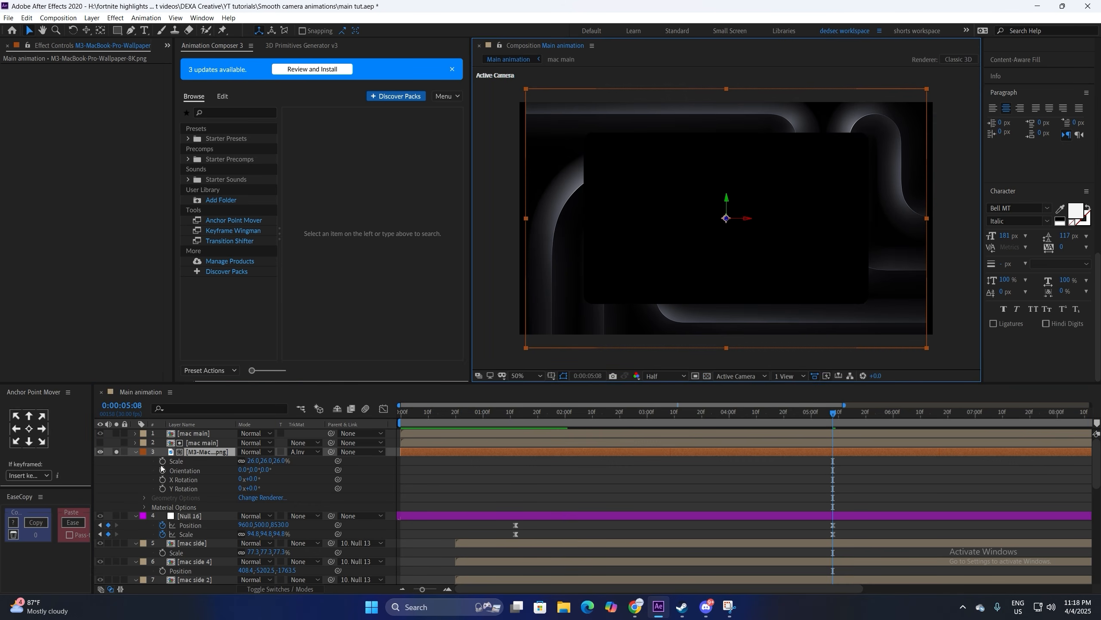
pyautogui.click(117, 452)
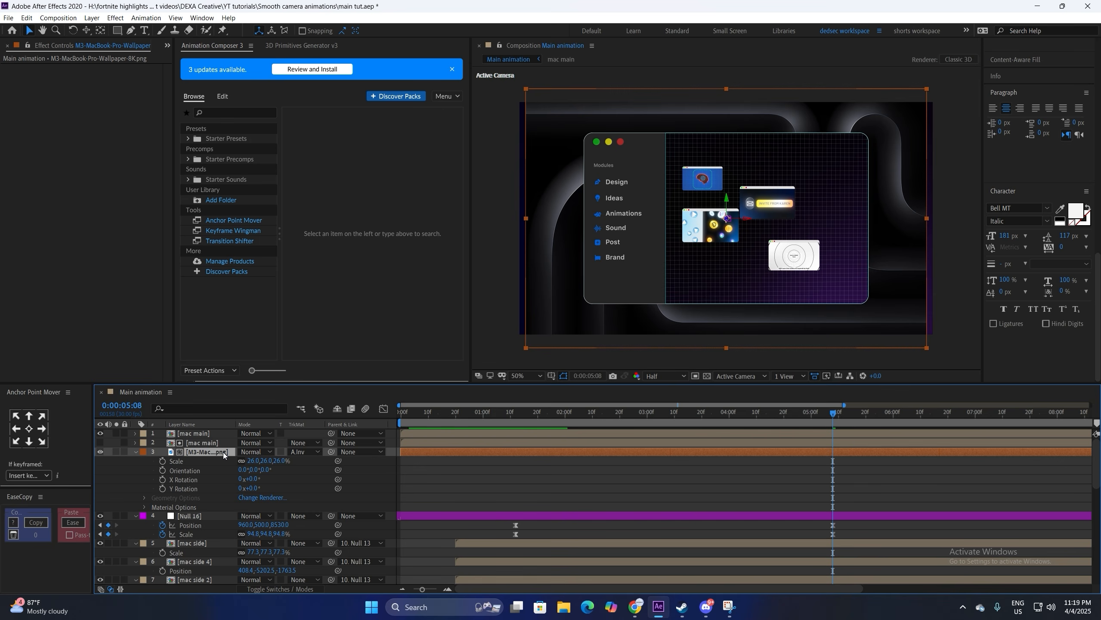
# Step: Give the red copy a lime label, rename it 'matte', and select it with mac main and the wallpaper
pyautogui.click(200, 442)
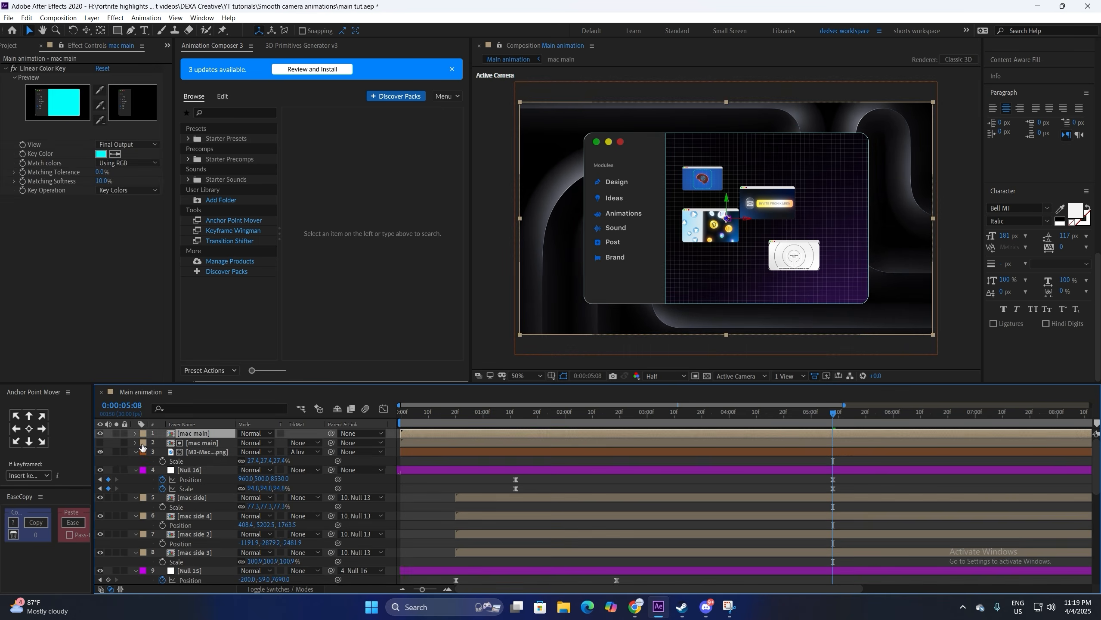
pyautogui.click(142, 442)
pyautogui.click(199, 444)
pyautogui.press('Return')
pyautogui.write('matte')
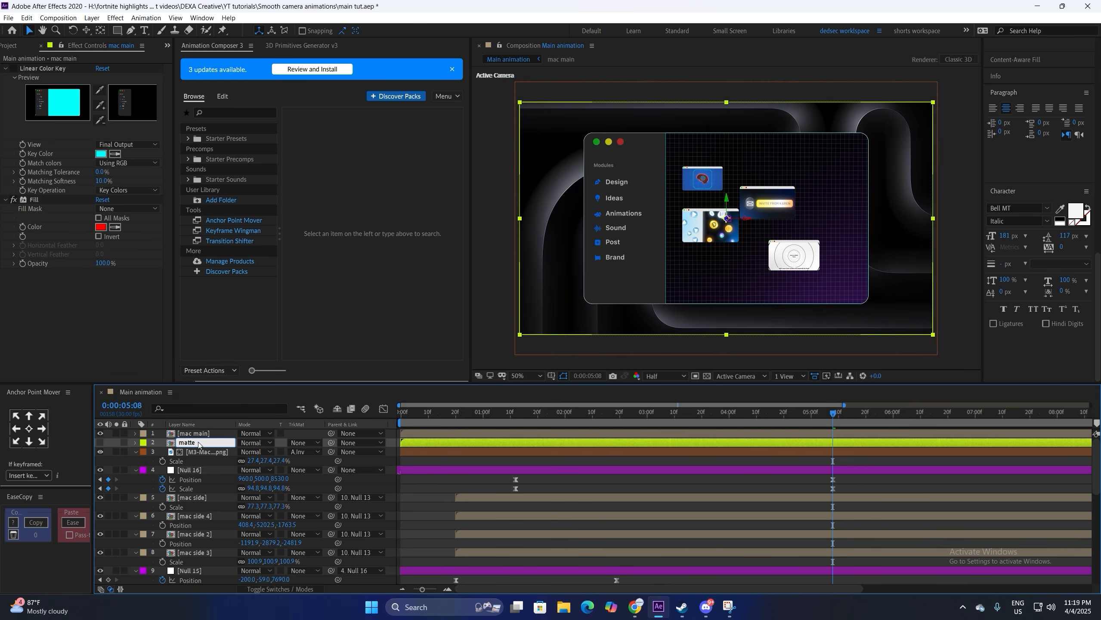
pyautogui.press('Return')
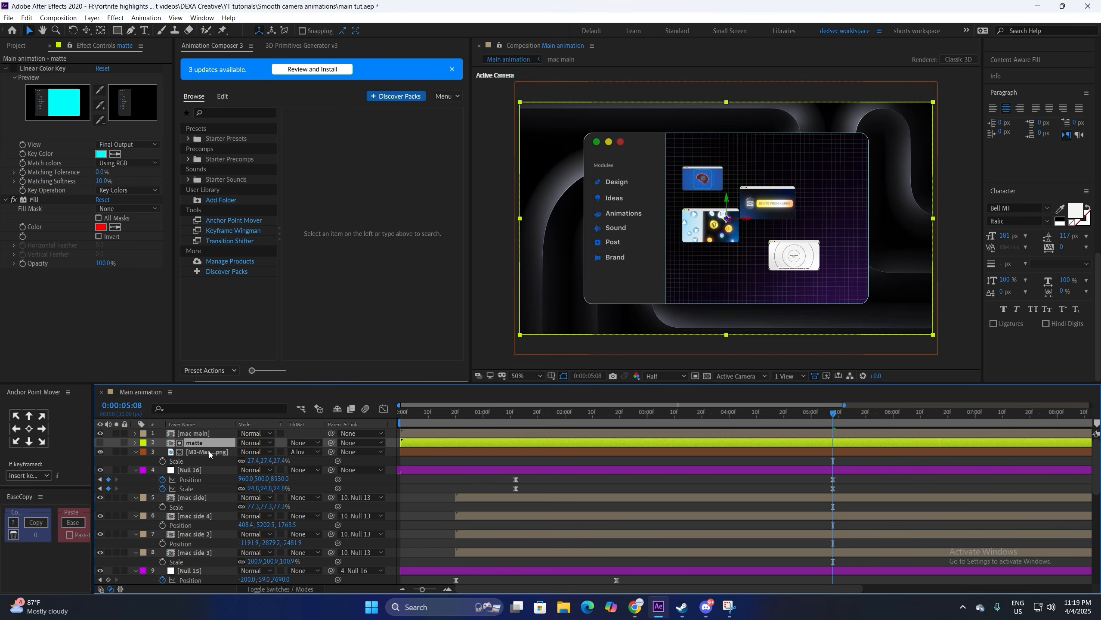
pyautogui.click(209, 453)
pyautogui.keyDown('shift'); pyautogui.click(209, 433); pyautogui.keyUp('shift')
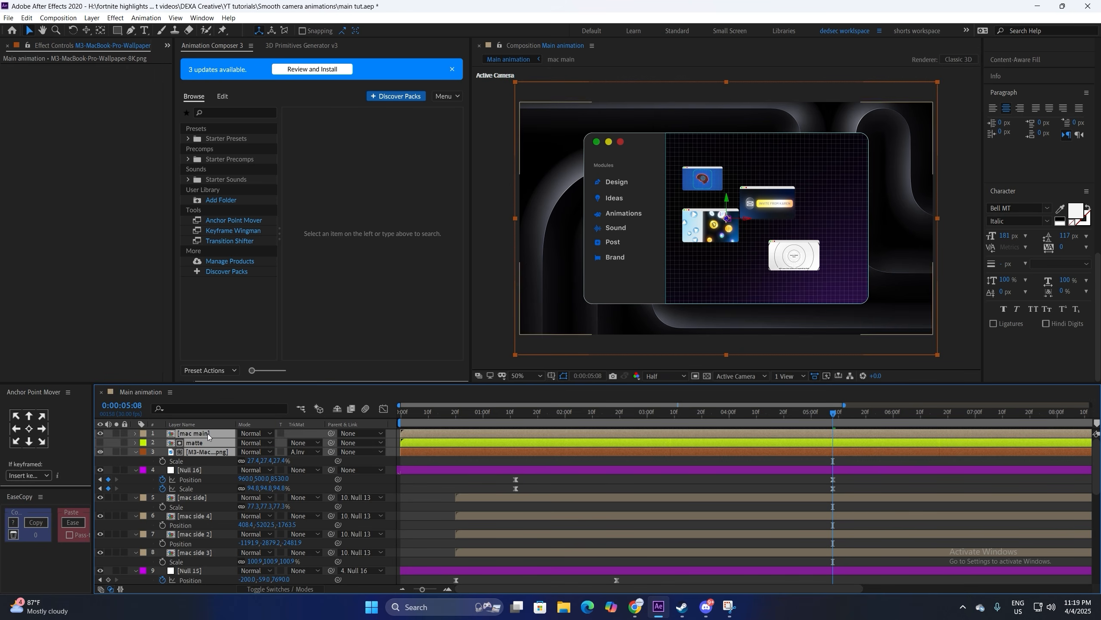
pyautogui.click(290, 589)
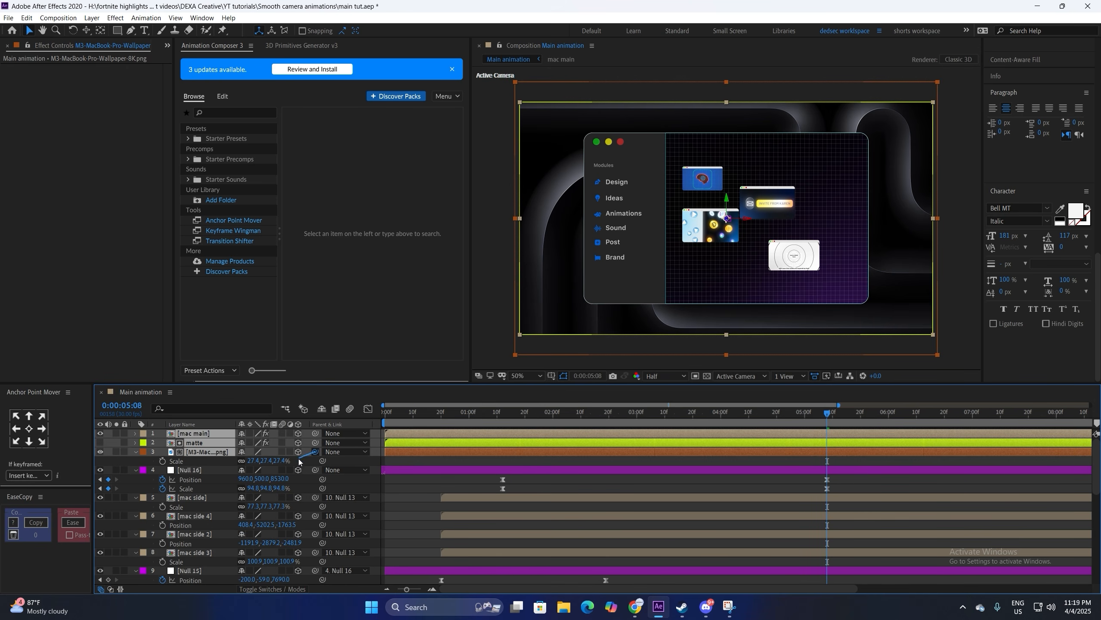
# Step: Parent the three layers to Null 15, start them around 2:24, and preview from 1:12
pyautogui.moveTo(298, 461); pyautogui.dragTo(204, 572)
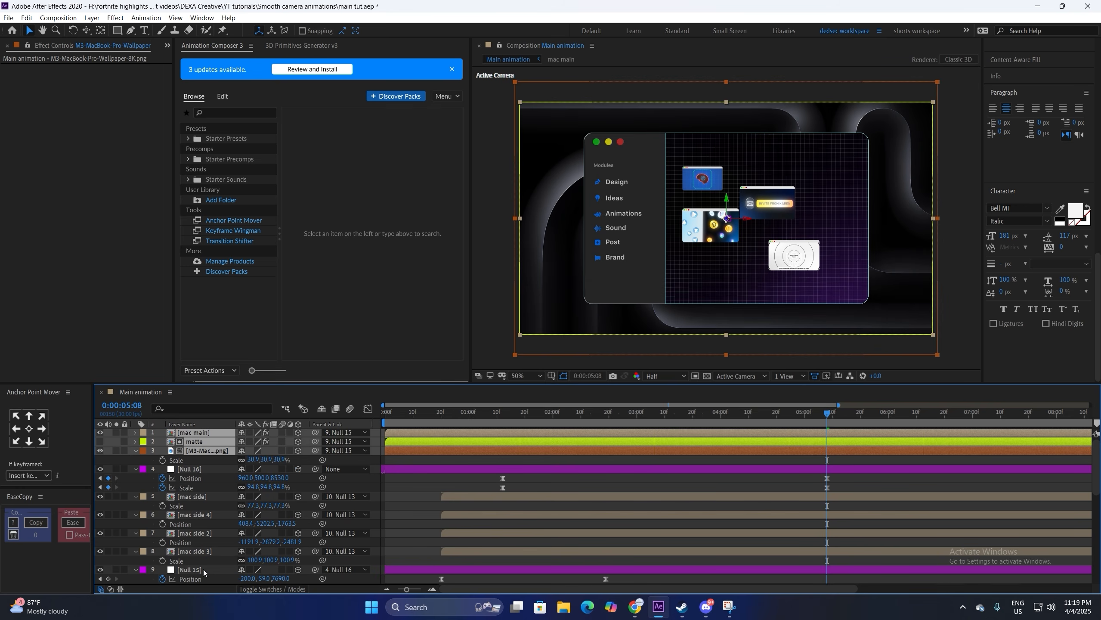
pyautogui.hotkey('alt', '[')
pyautogui.moveTo(827, 450); pyautogui.dragTo(622, 449)
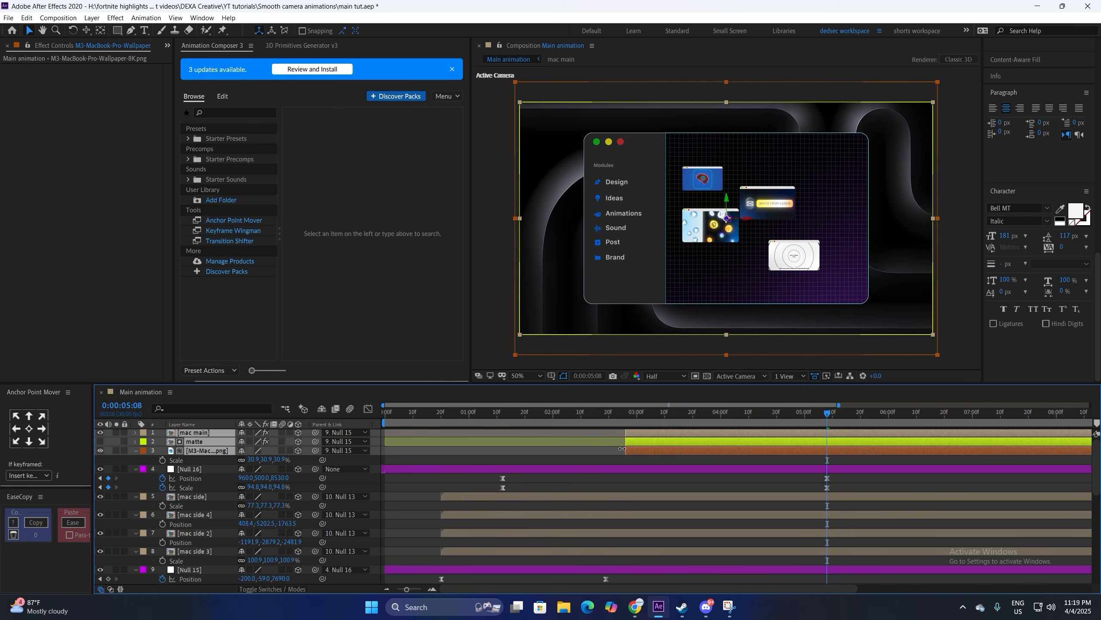
pyautogui.click(563, 458)
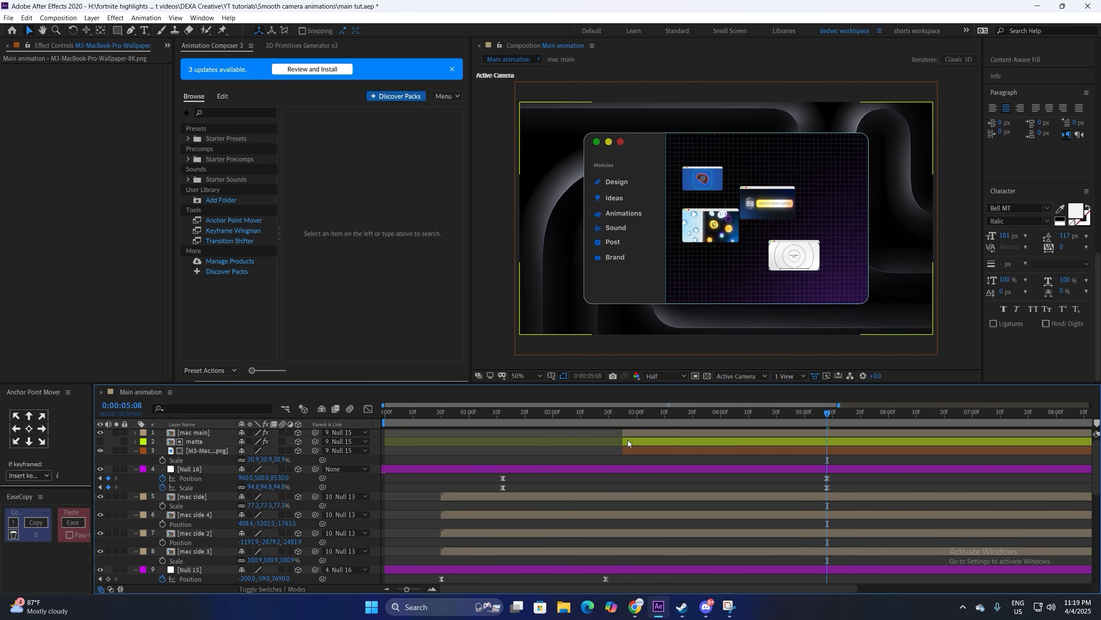
pyautogui.click(502, 415)
pyautogui.press('space')
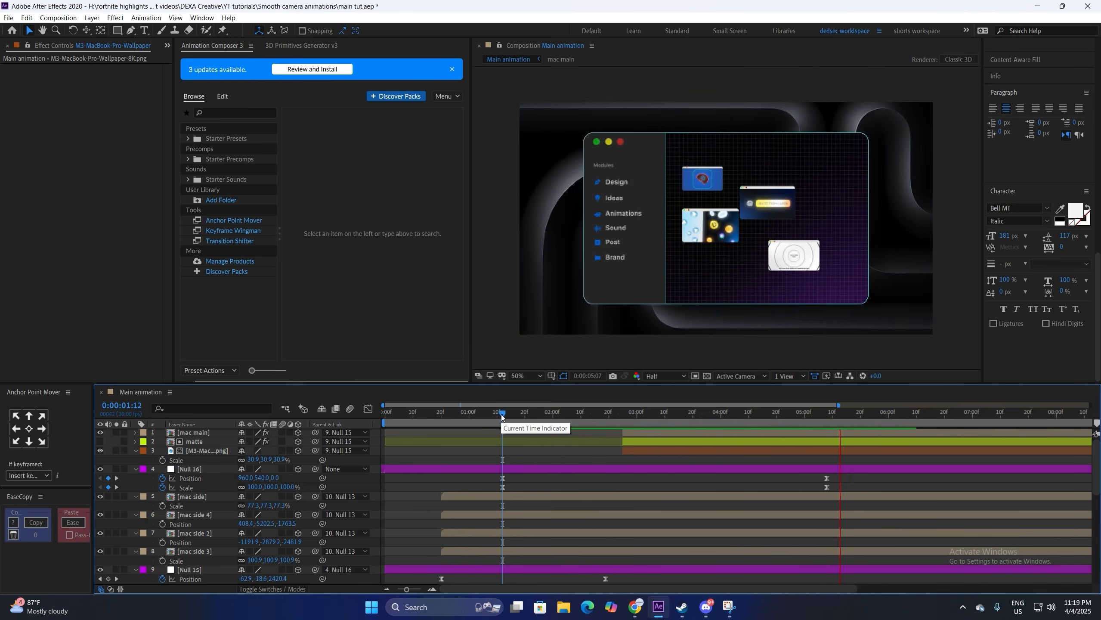
pyautogui.press('space')
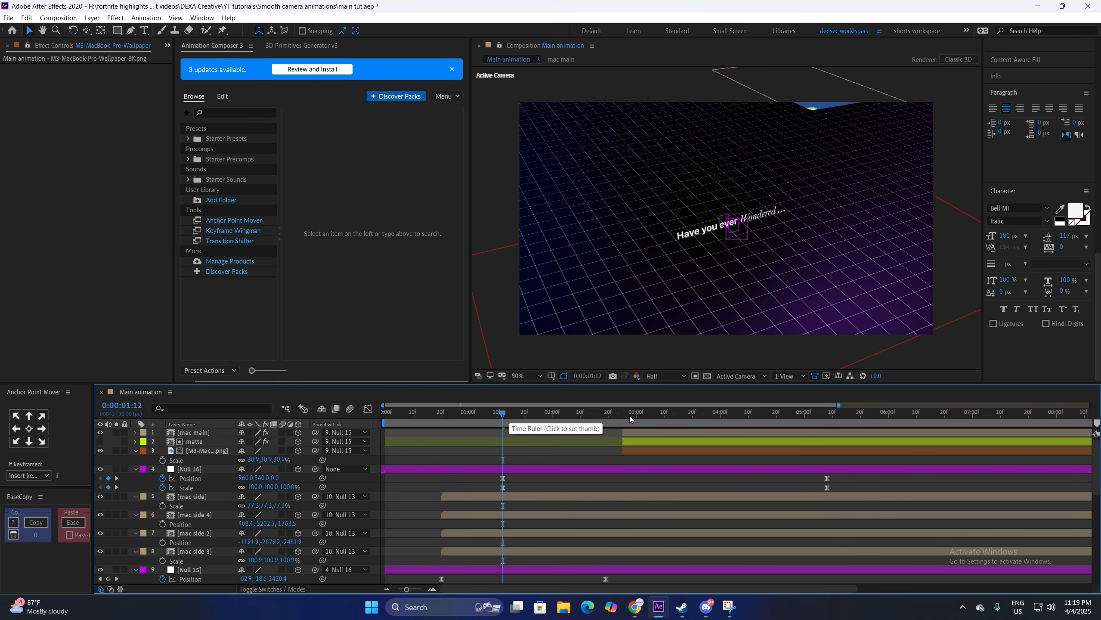
# Step: Parent the matte layer to mac main at 3:00 and reveal mac main's Position
pyautogui.click(636, 414)
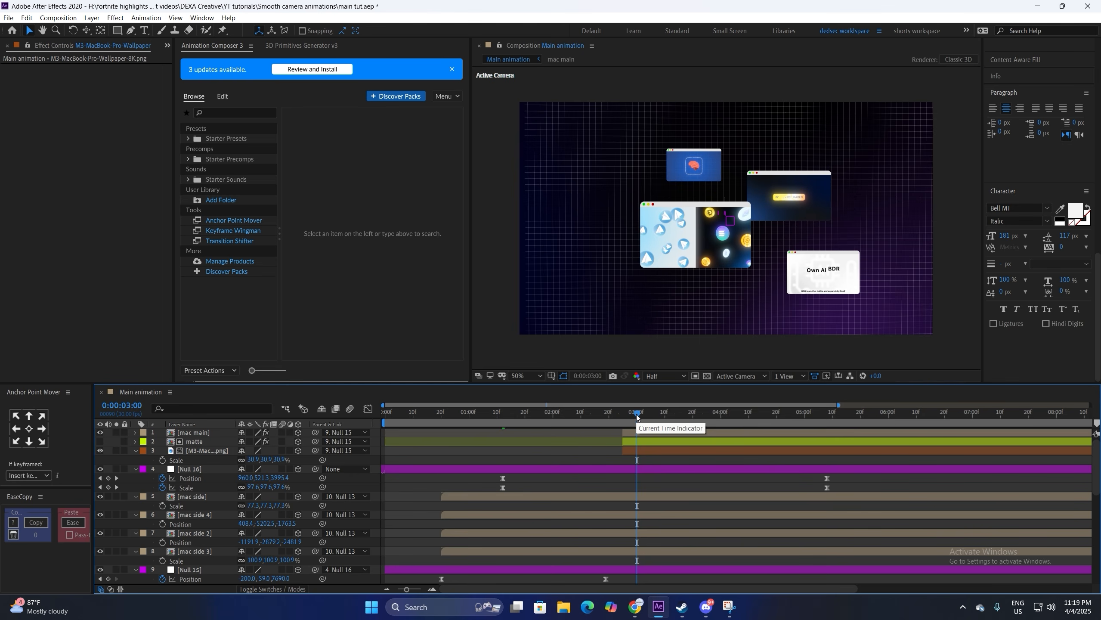
pyautogui.click(199, 434)
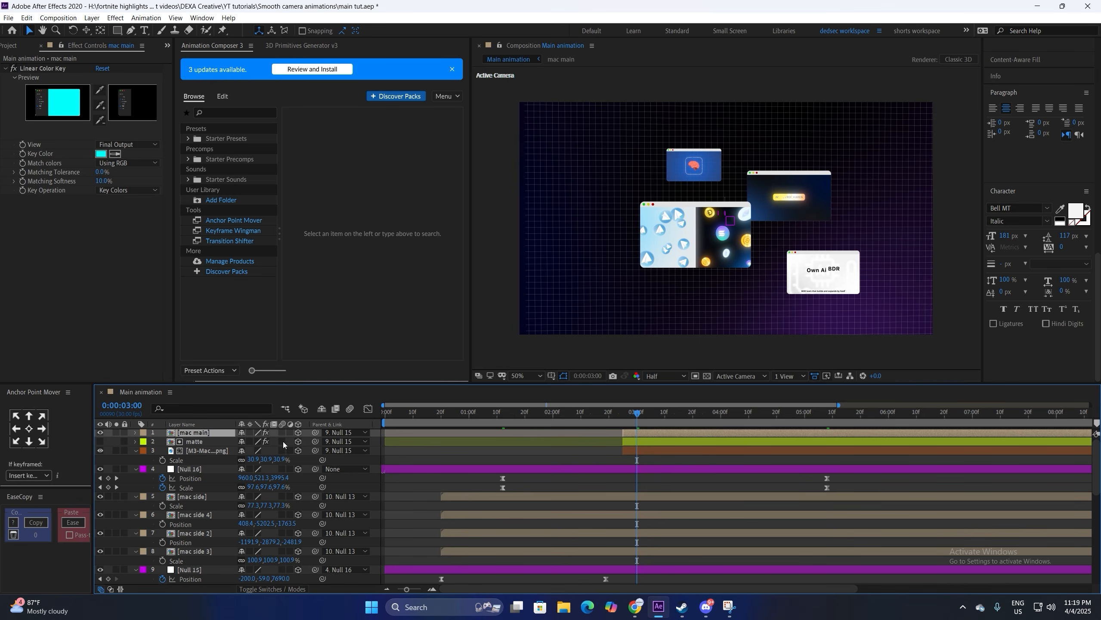
pyautogui.moveTo(315, 441); pyautogui.dragTo(200, 433)
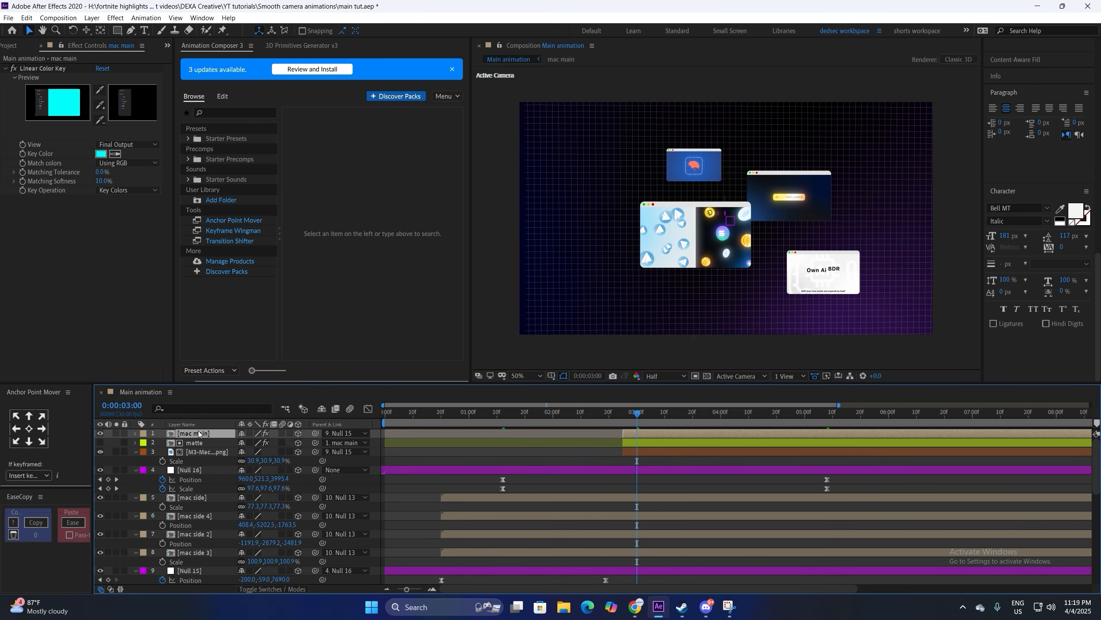
pyautogui.press('p')
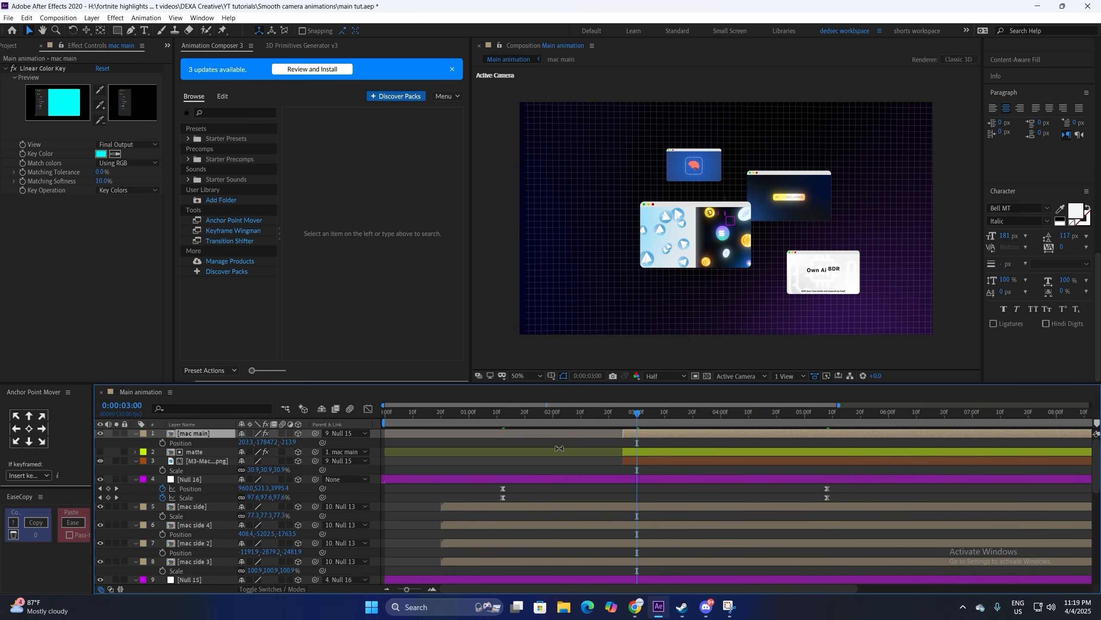
# Step: At 5:07, push mac main along Z and reposition it so the screen fills the view
pyautogui.click(822, 420)
pyautogui.moveTo(285, 442); pyautogui.dragTo(330, 450)
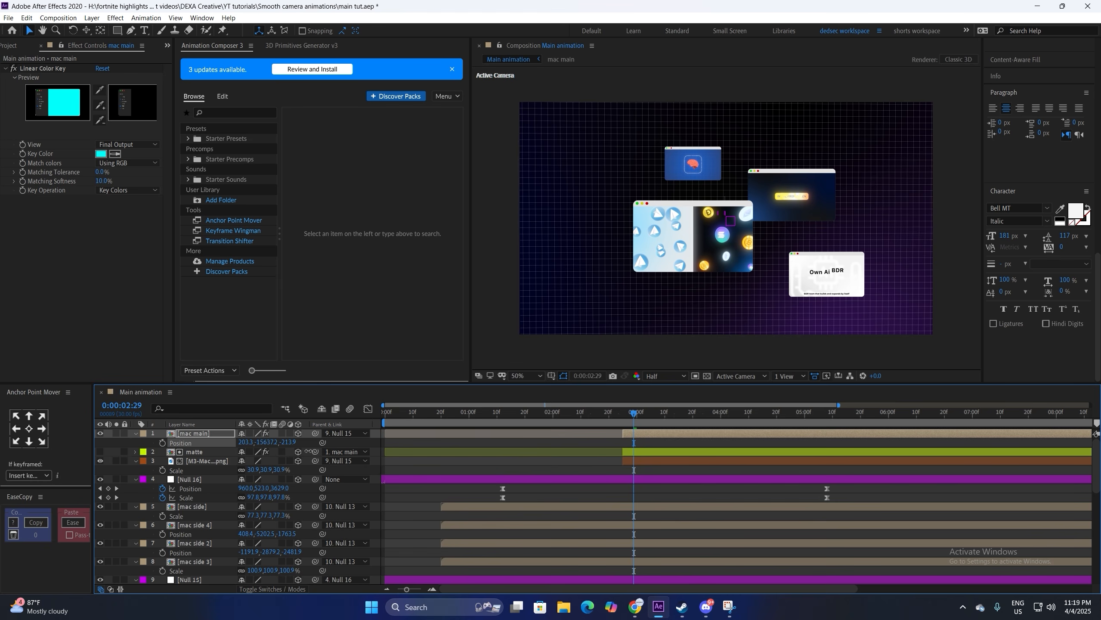
pyautogui.moveTo(381, 454); pyautogui.dragTo(421, 458)
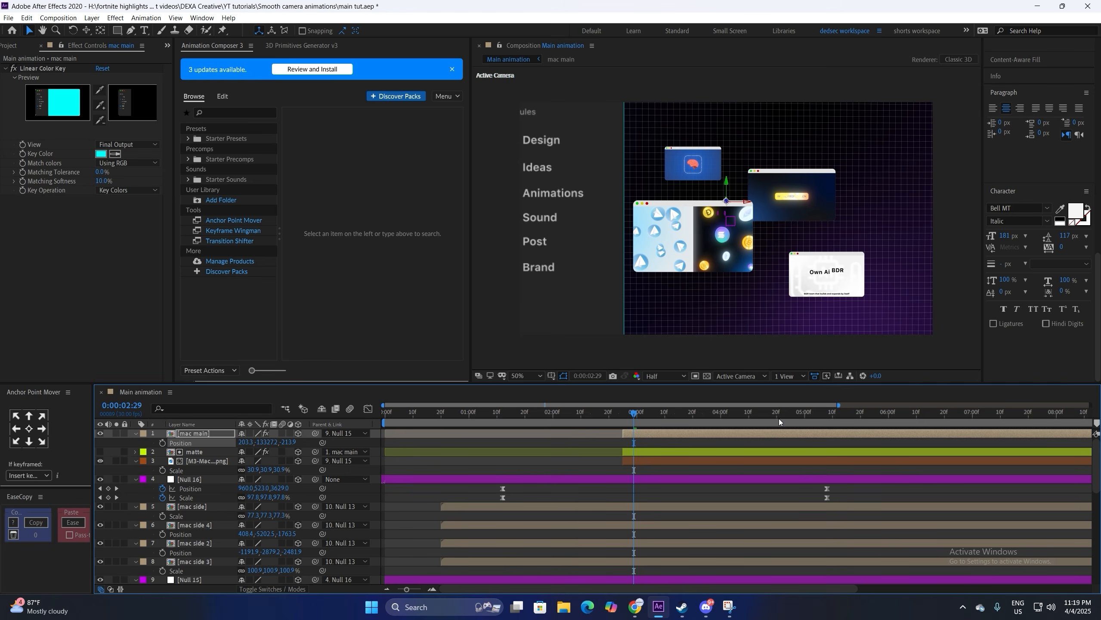
pyautogui.click(825, 420)
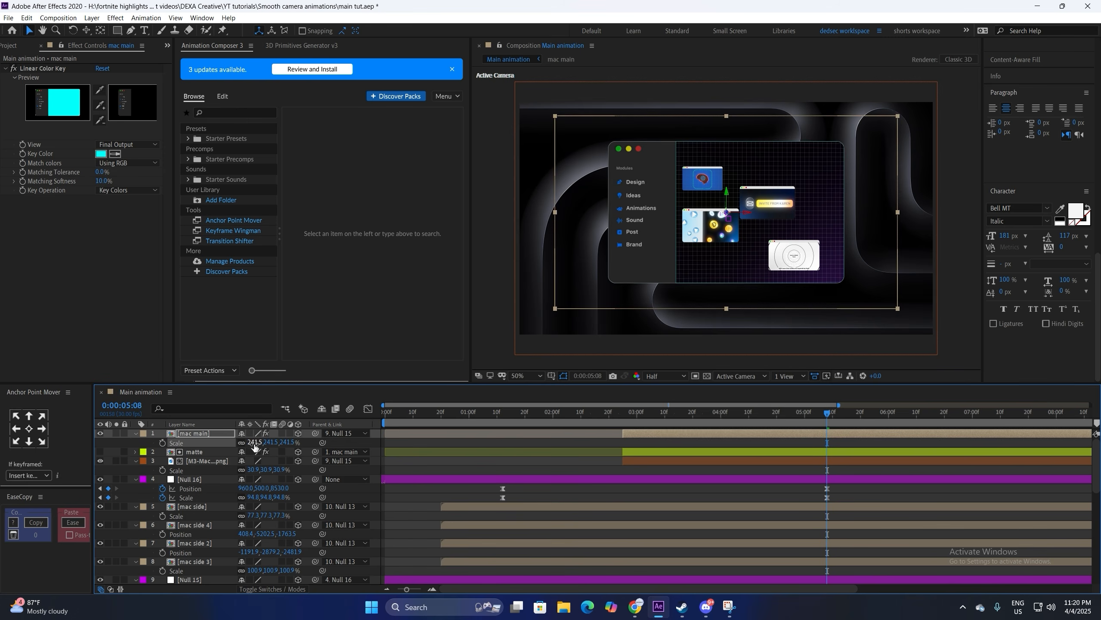
# Step: Preview from 1:13, then push the wallpaper to Z -213.9 and scale it to 53.8%
pyautogui.click(505, 420)
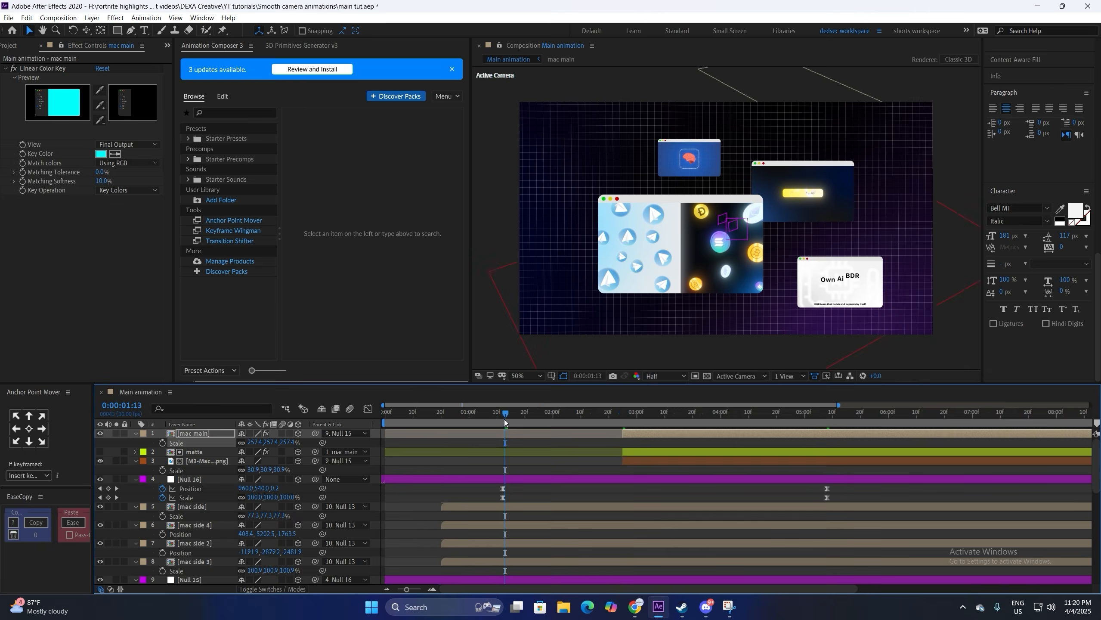
pyautogui.press('space')
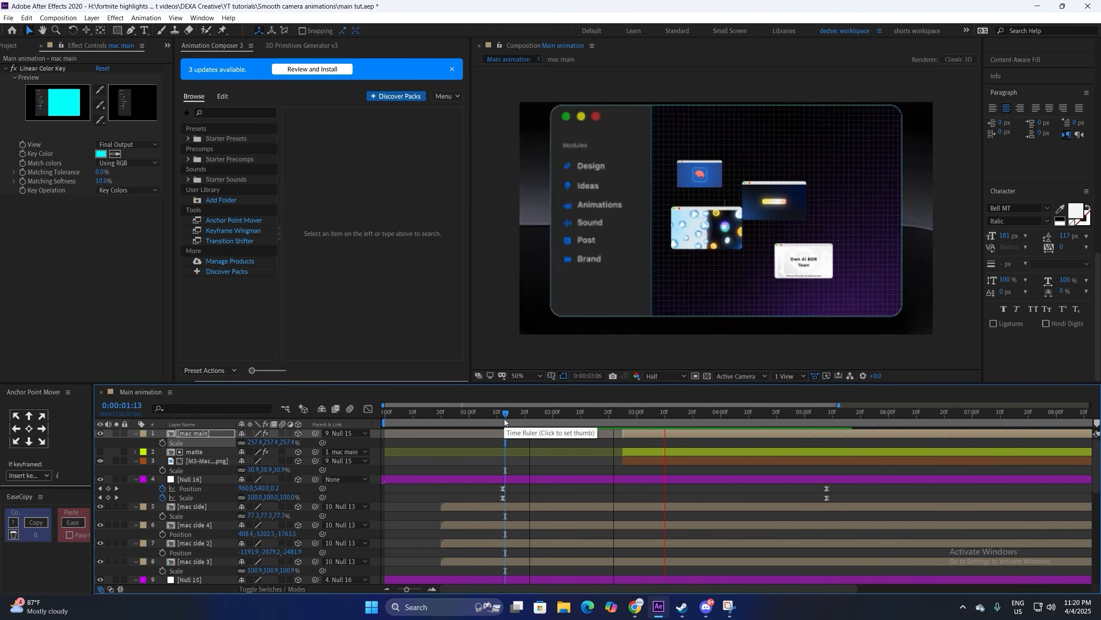
pyautogui.click(819, 464)
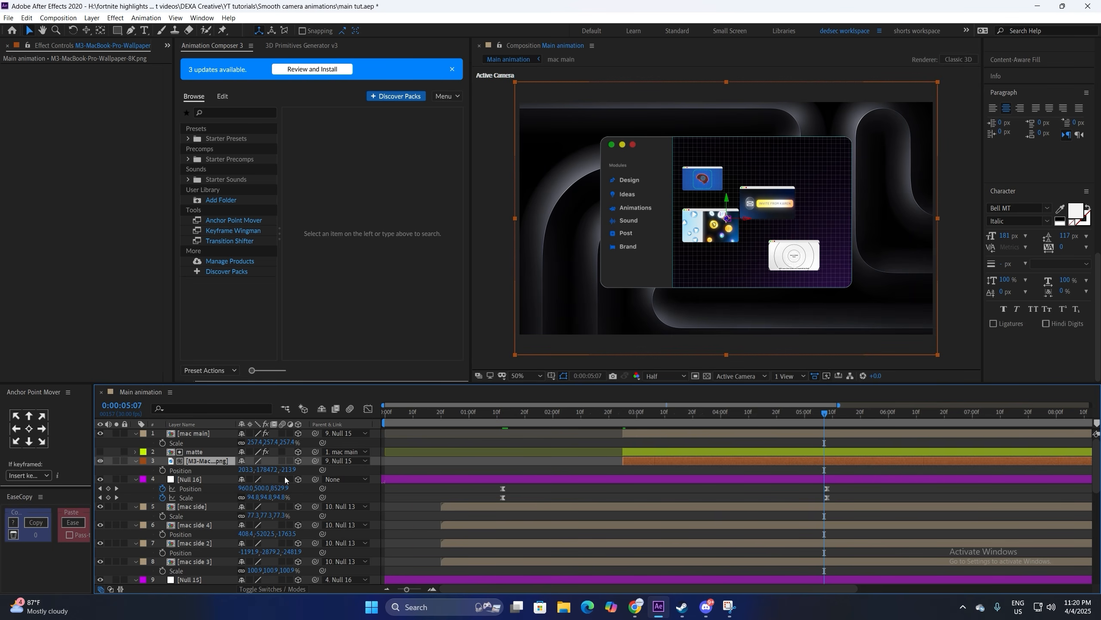
pyautogui.moveTo(287, 470); pyautogui.dragTo(341, 472)
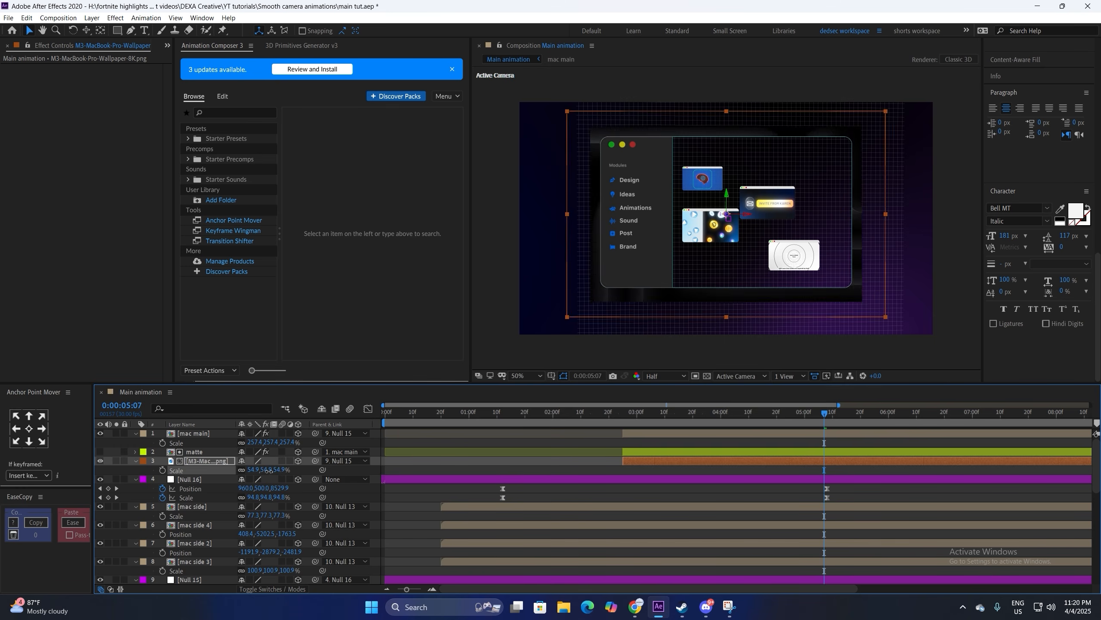
pyautogui.moveTo(269, 471); pyautogui.dragTo(271, 474)
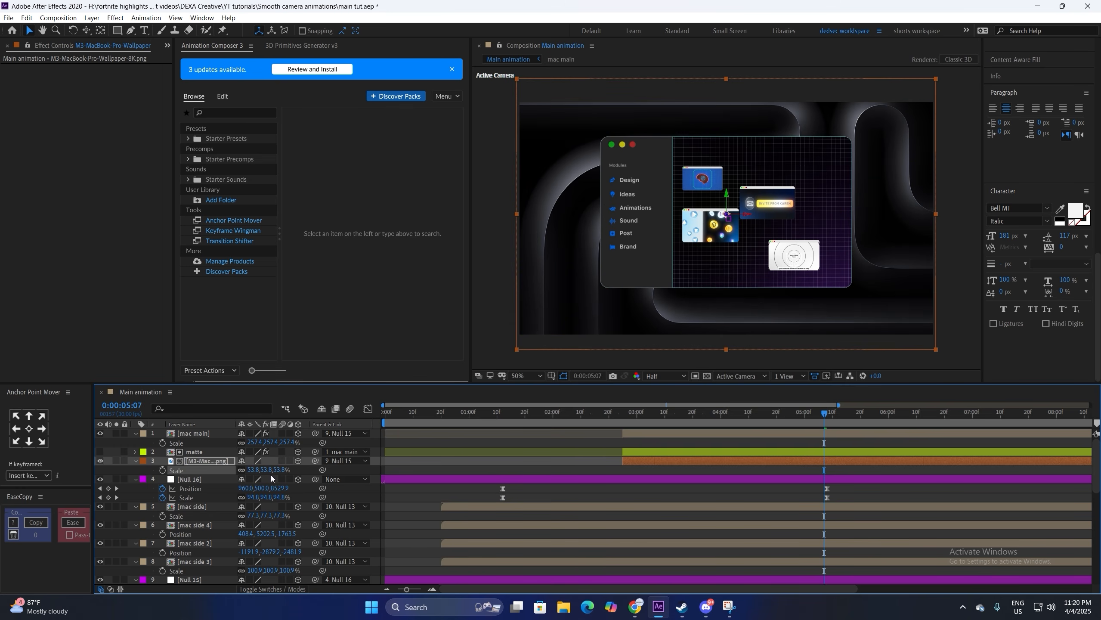
# Step: Replay from 1:29 to 5:07 and bring up the project assets list
pyautogui.click(551, 415)
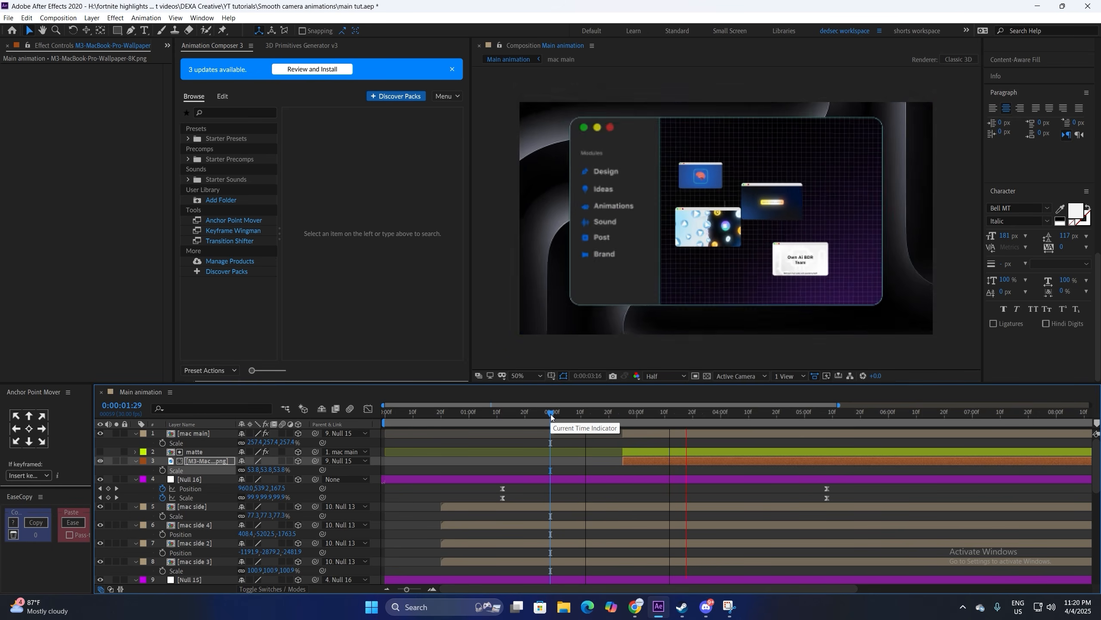
pyautogui.press('space')
pyautogui.press('space')
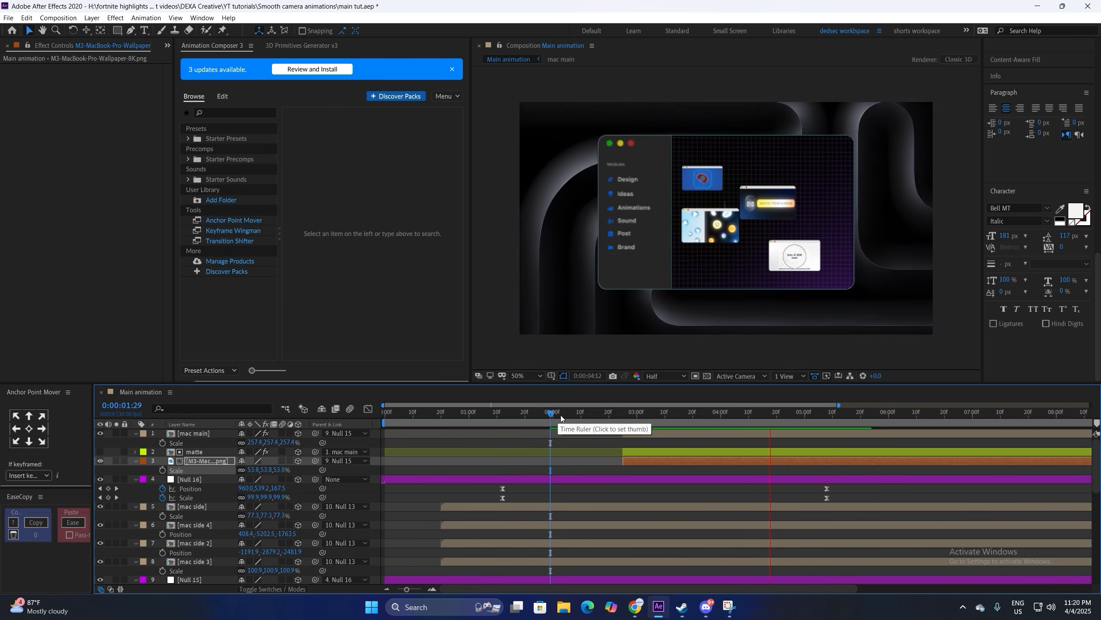
pyautogui.click(825, 417)
pyautogui.hotkey('ctrl', '0')
pyautogui.click(5, 246)
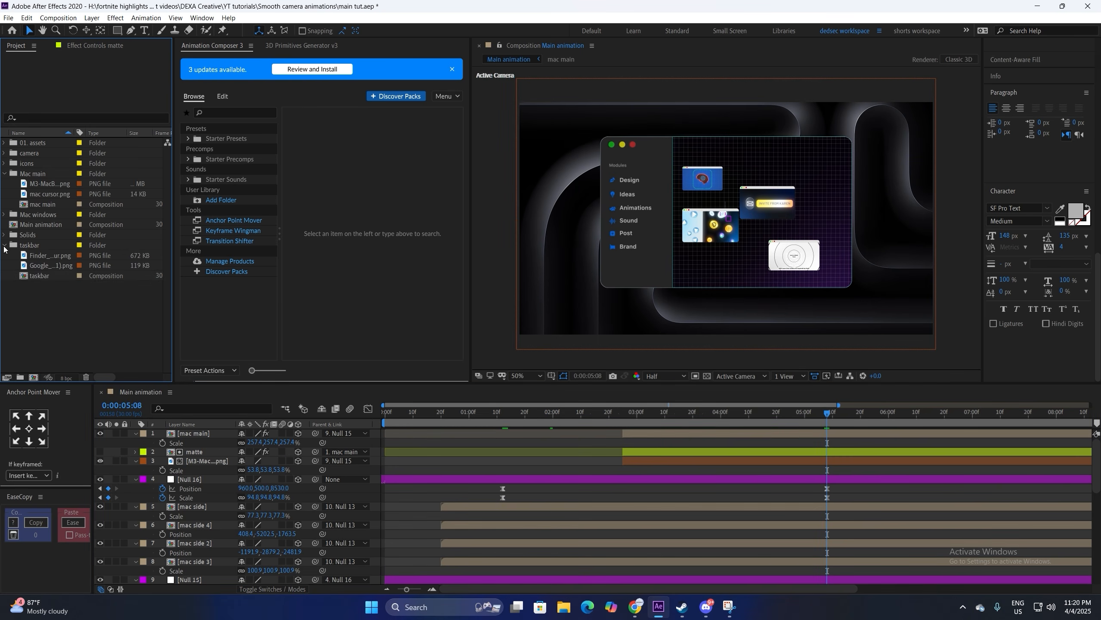
# Step: Add the taskbar comp starting at the current time as a 3D layer, pushed back along Z
pyautogui.click(28, 275)
pyautogui.moveTo(28, 275); pyautogui.dragTo(217, 432)
pyautogui.hotkey('alt', '[')
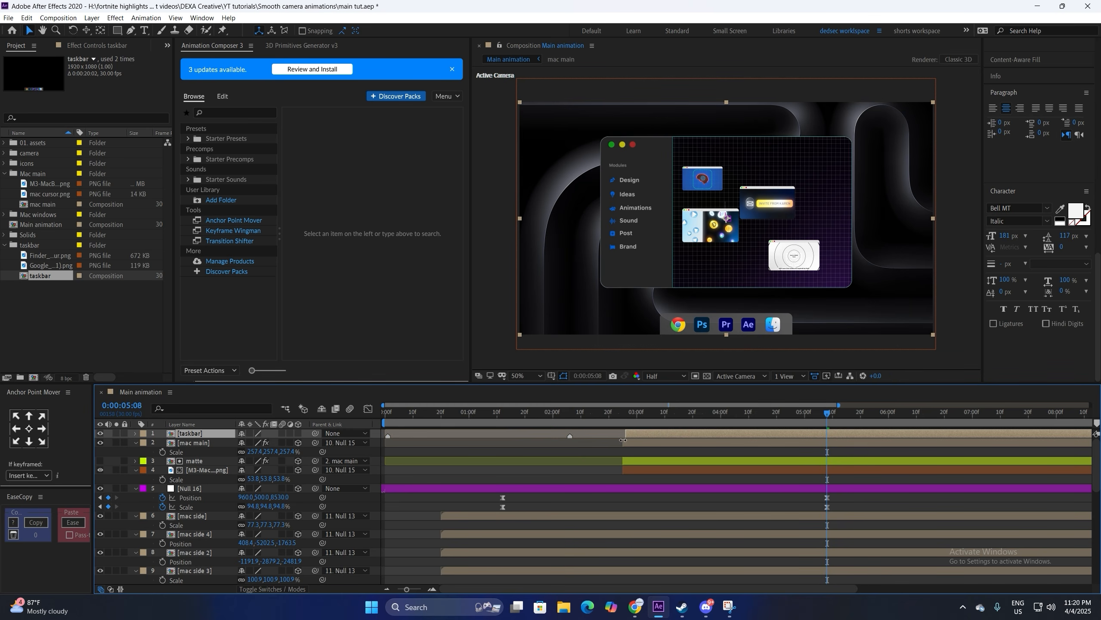
pyautogui.click(297, 435)
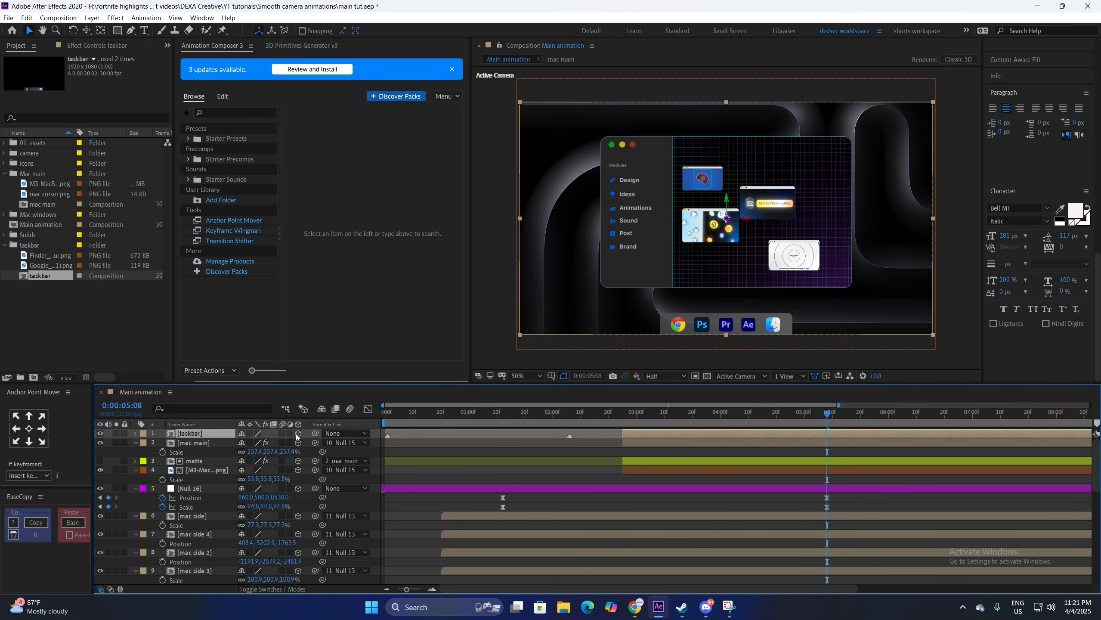
pyautogui.press('p')
pyautogui.moveTo(264, 444); pyautogui.dragTo(237, 495)
# Step: Scale the taskbar and move it up into place at 5:09, then add mac cursor.png to the timeline
pyautogui.press('s')
pyautogui.moveTo(625, 423); pyautogui.dragTo(614, 418)
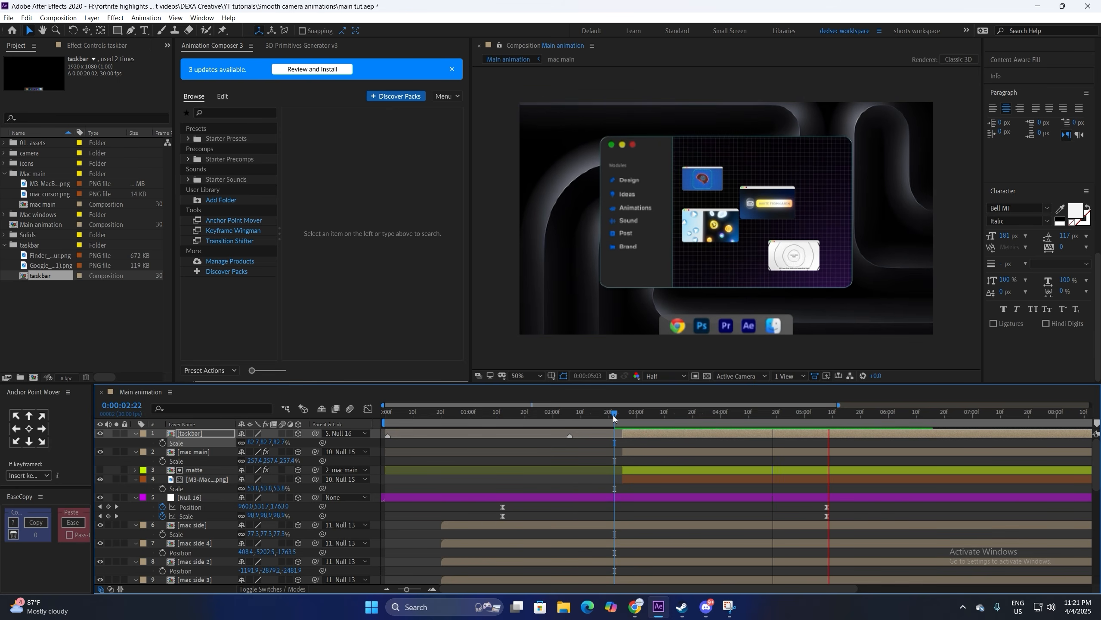
pyautogui.click(830, 412)
pyautogui.press('p')
pyautogui.moveTo(253, 443); pyautogui.dragTo(74, 326)
pyautogui.click(74, 326)
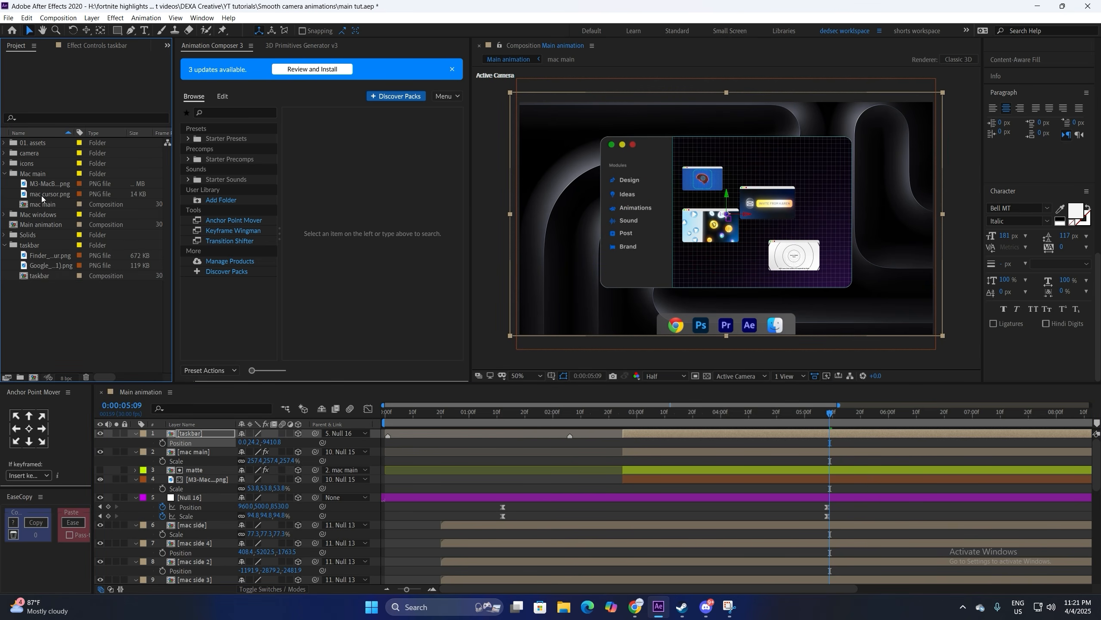
pyautogui.moveTo(42, 199); pyautogui.dragTo(180, 434)
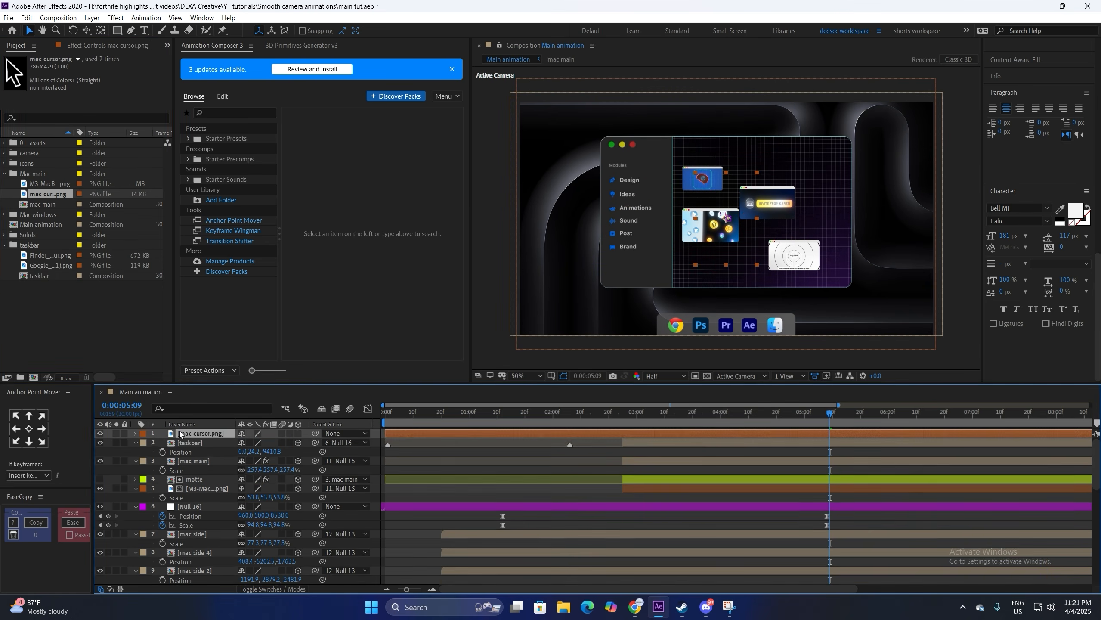
# Step: Shrink the cursor layer and place it over the Animations item in the viewer
pyautogui.click(298, 433)
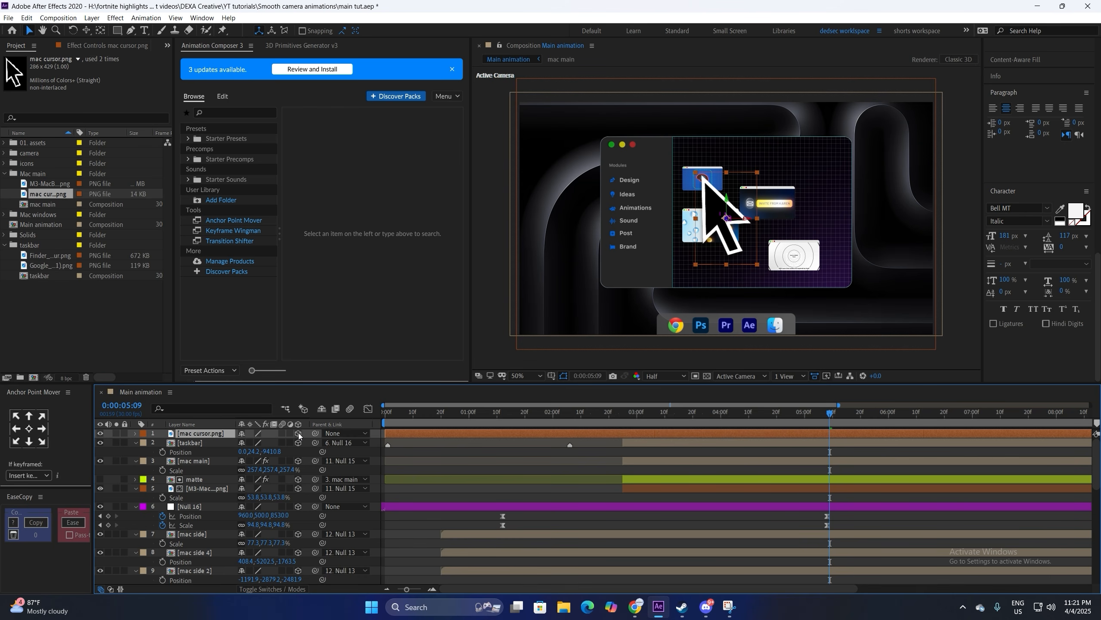
pyautogui.press('s')
pyautogui.moveTo(278, 442); pyautogui.dragTo(255, 443)
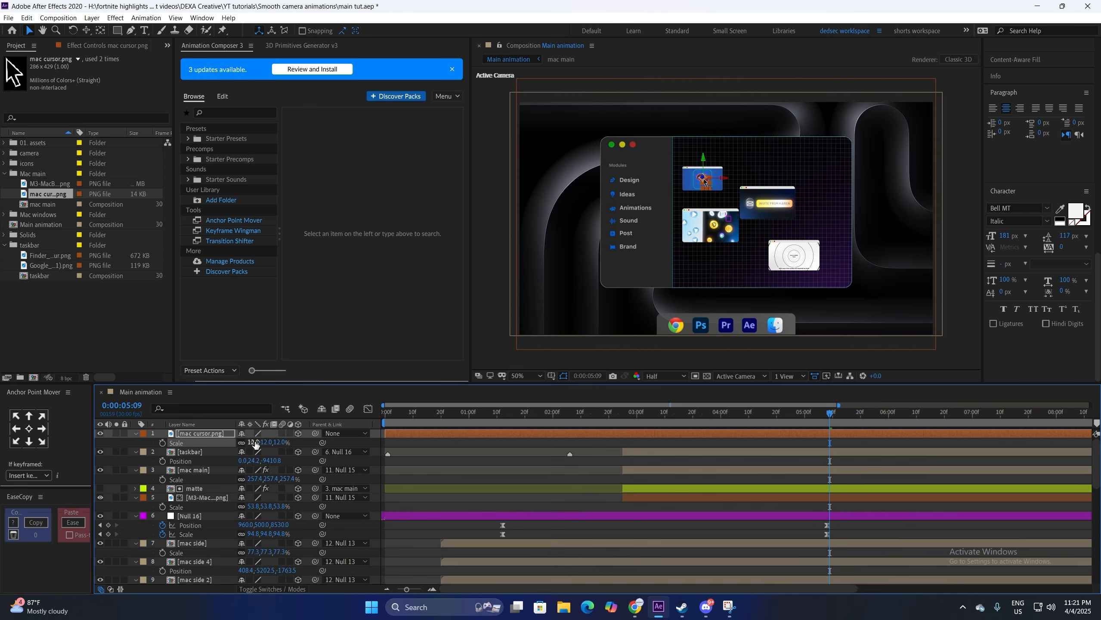
pyautogui.click(298, 433)
pyautogui.moveTo(701, 185); pyautogui.dragTo(646, 215)
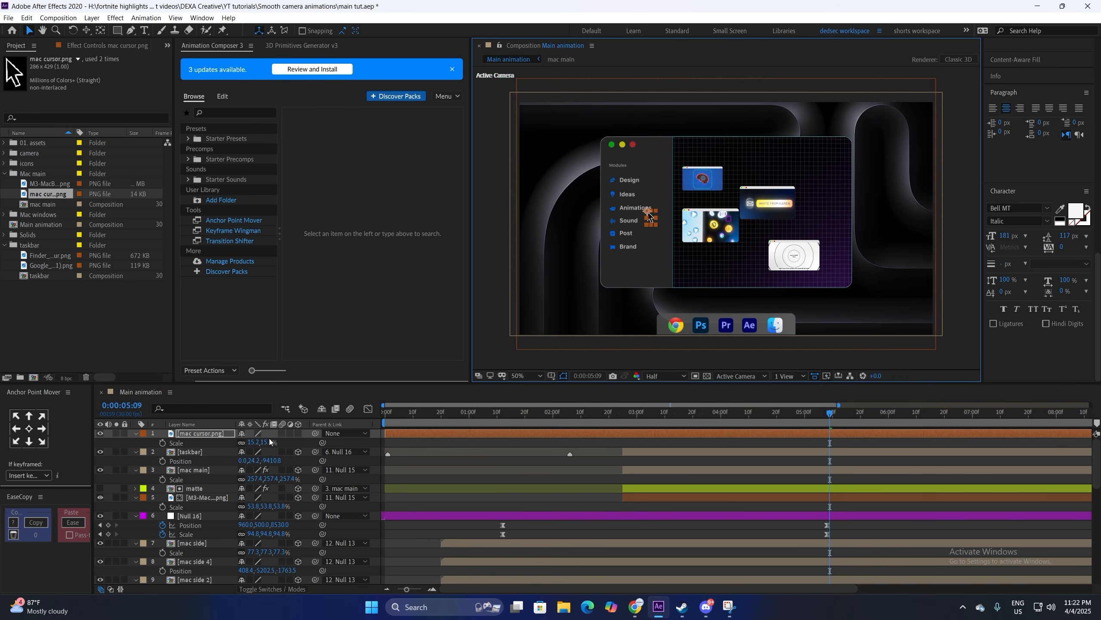
pyautogui.click(257, 443)
# Step: Make the cursor 3D, parent it to Null 16, and start it near 2:24
pyautogui.click(299, 433)
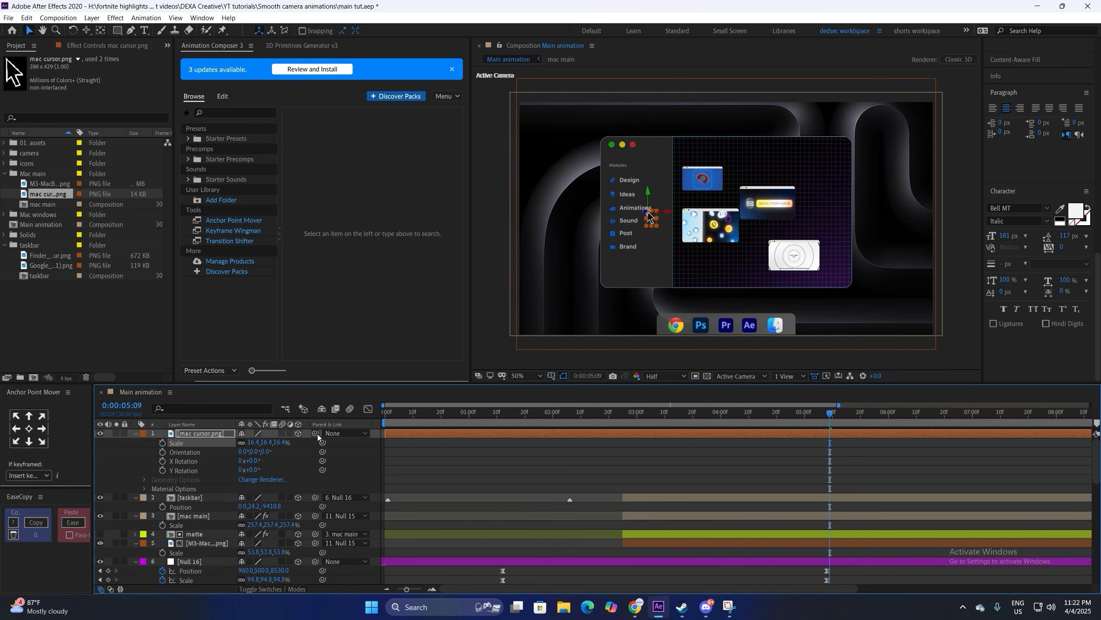
pyautogui.moveTo(315, 433); pyautogui.dragTo(197, 562)
pyautogui.moveTo(385, 433); pyautogui.dragTo(619, 451)
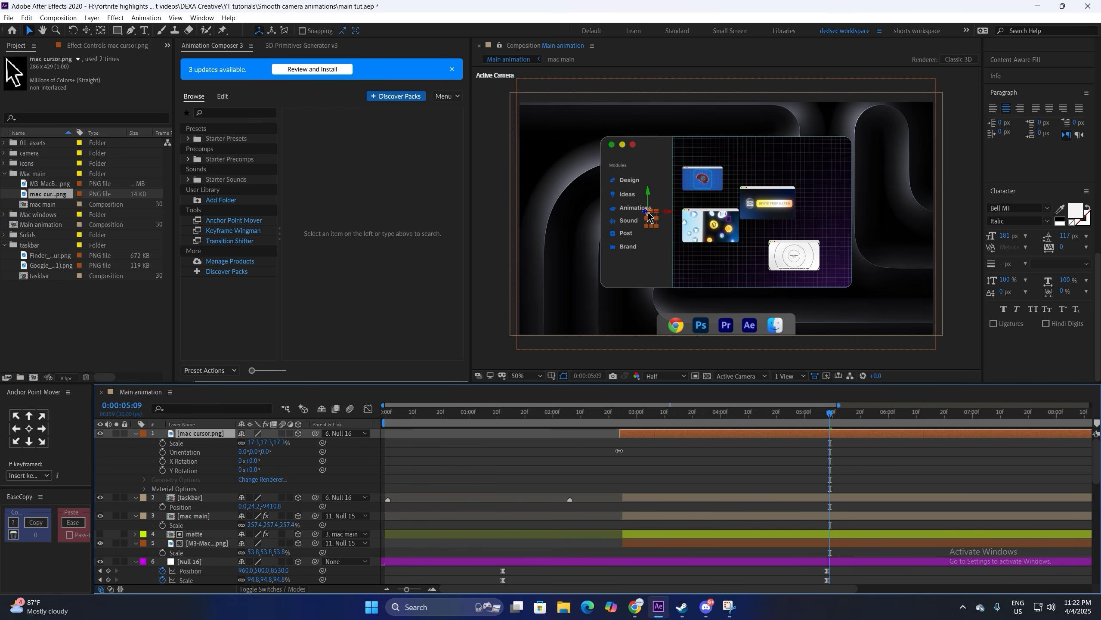
pyautogui.click(582, 454)
pyautogui.click(619, 417)
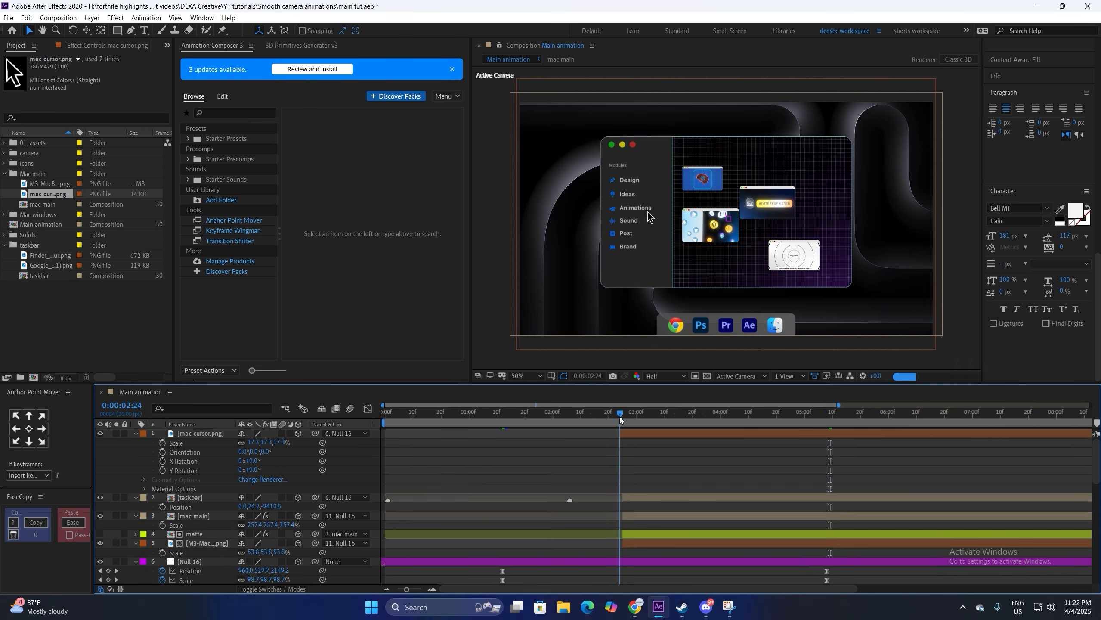
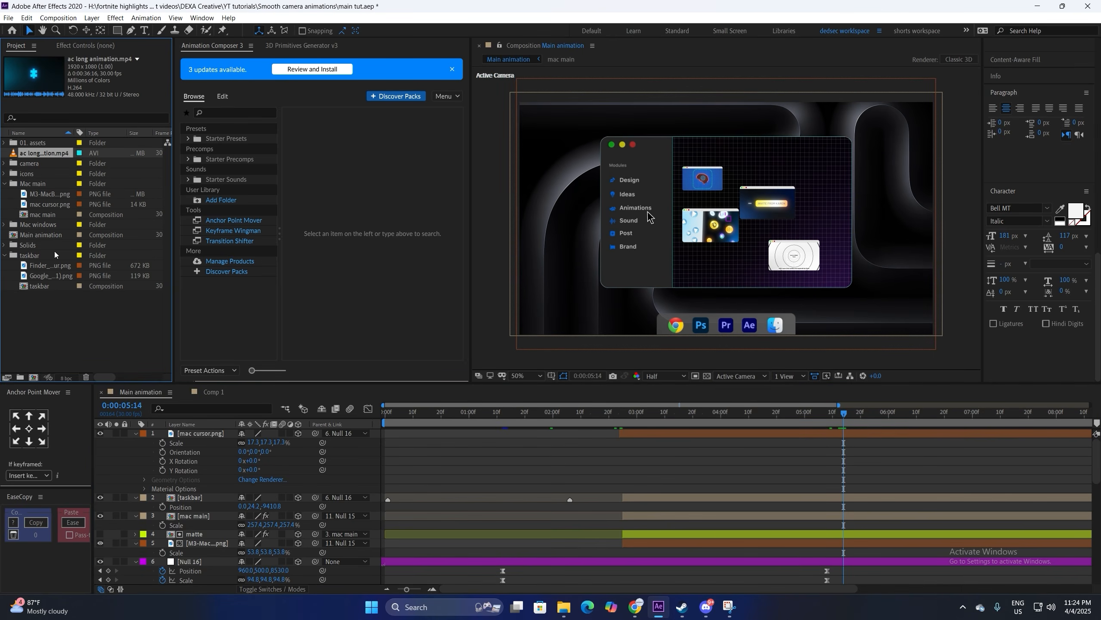
# Step: Add ac long animation.mp4 as the top layer of Main animation, starting near 3 seconds
pyautogui.moveTo(31, 156); pyautogui.dragTo(633, 439)
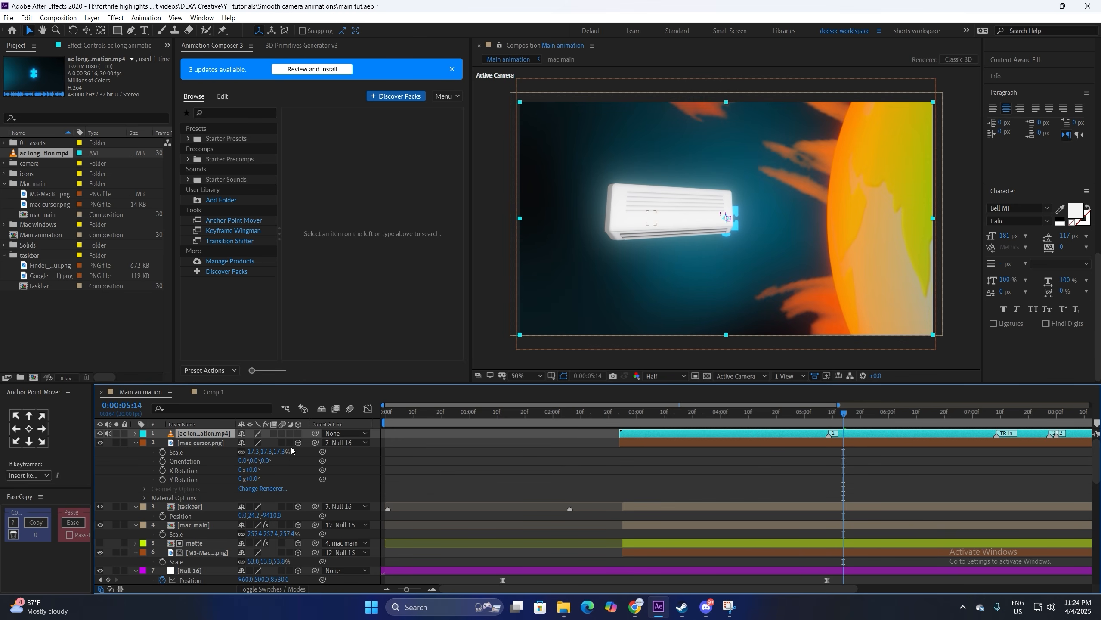
# Step: Make the AC footage 3D, push it back in depth, fit it over the Mac window, and parent it to Null 16
pyautogui.click(298, 433)
pyautogui.press('p')
pyautogui.moveTo(280, 443); pyautogui.dragTo(738, 416)
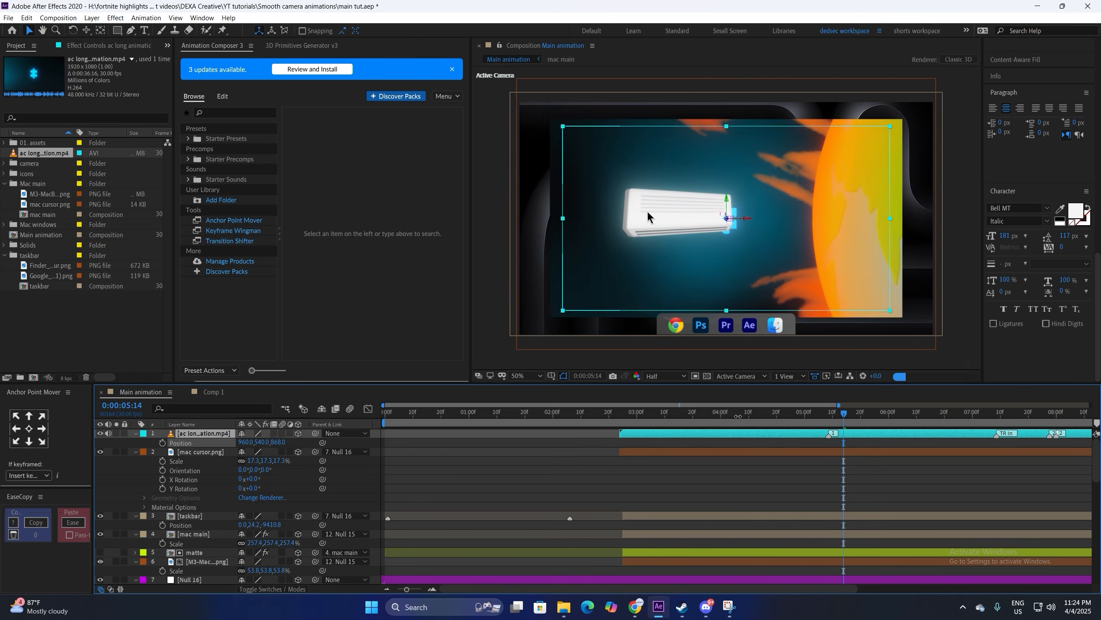
pyautogui.press('s')
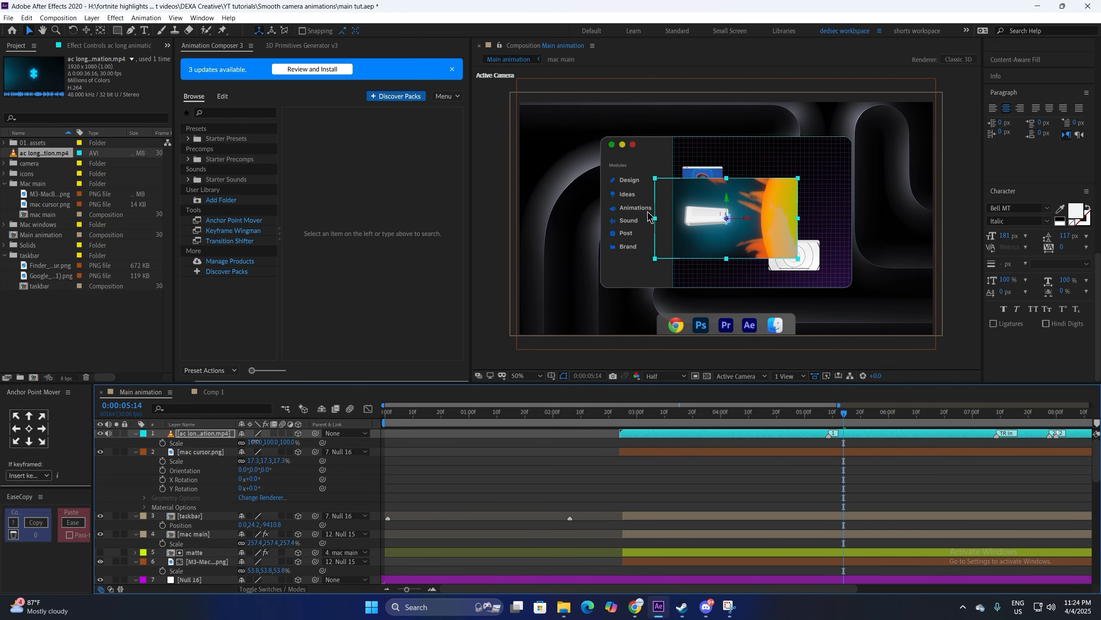
pyautogui.press('p')
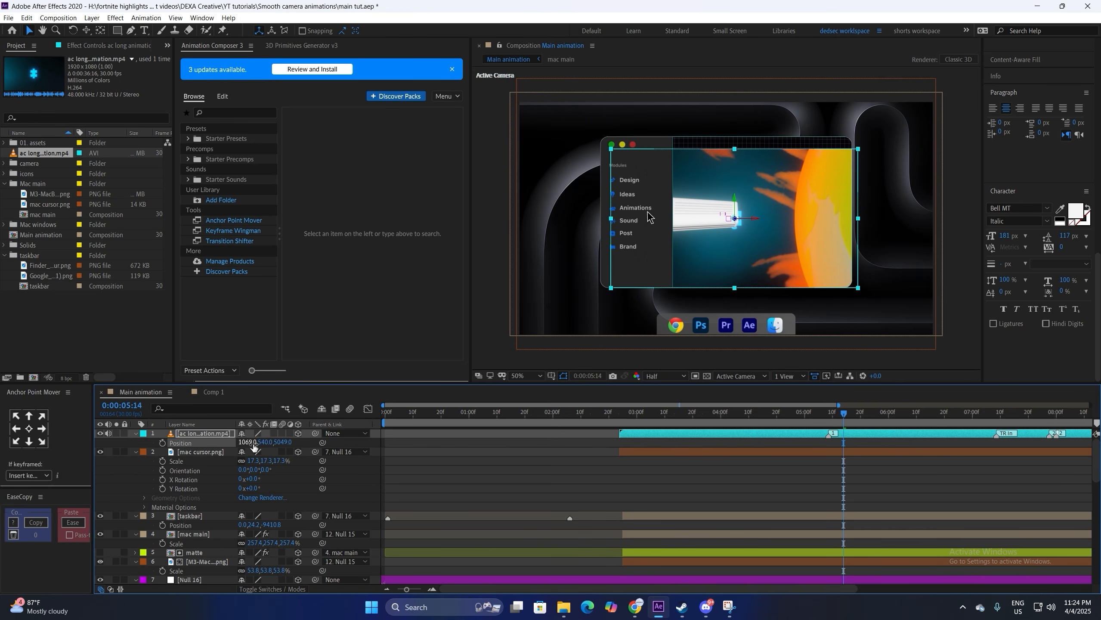
pyautogui.moveTo(254, 447); pyautogui.dragTo(260, 442)
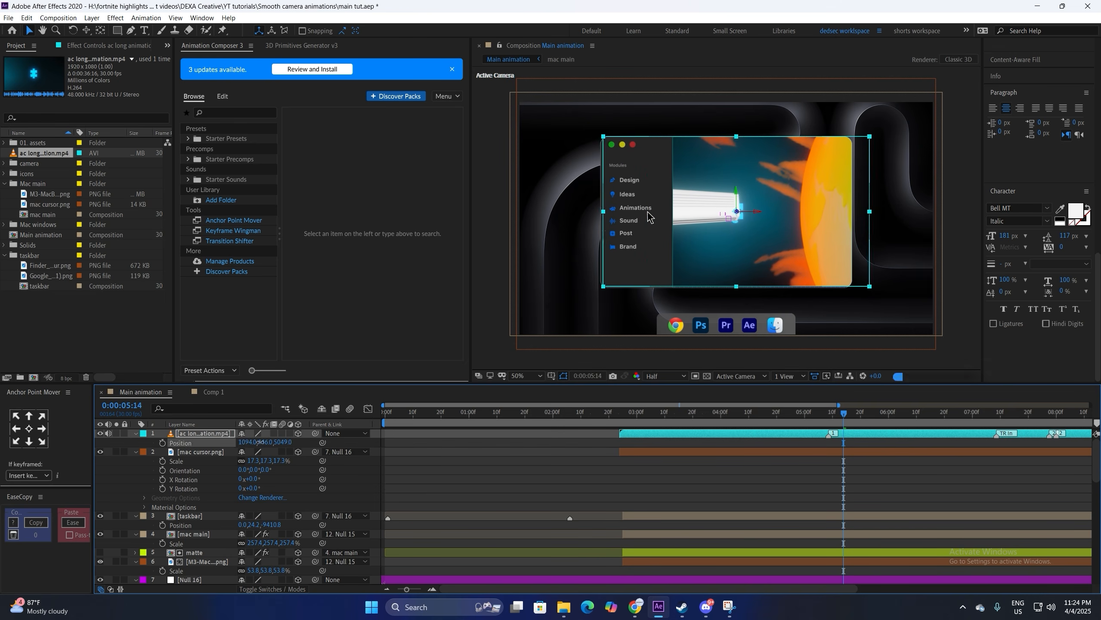
pyautogui.press('s')
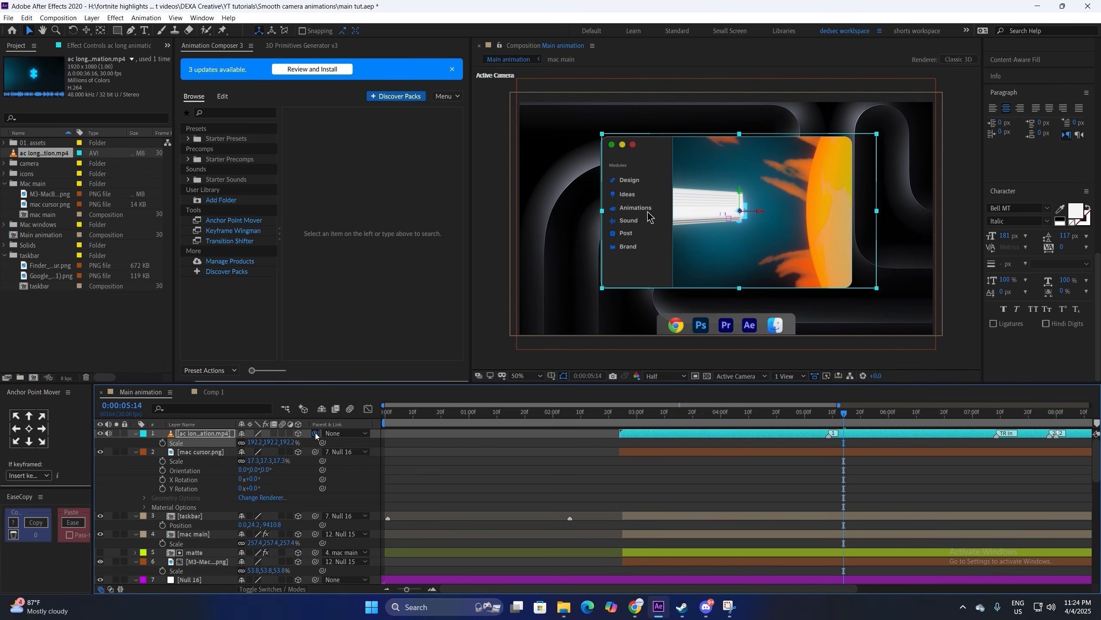
pyautogui.moveTo(212, 581); pyautogui.dragTo(211, 580)
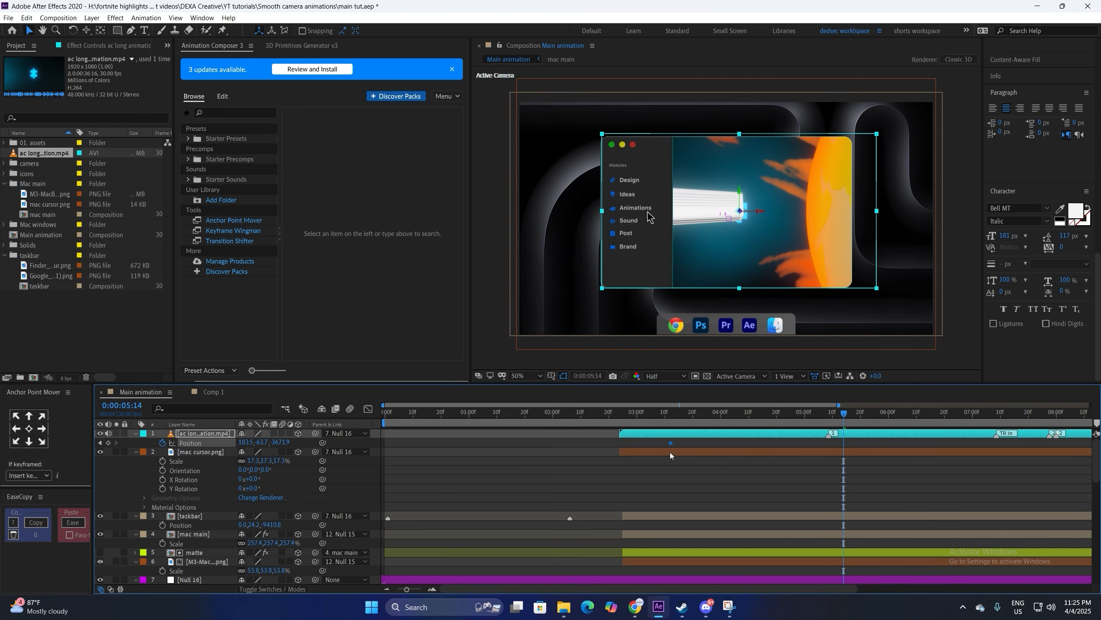
# Step: Keyframe the footage sliding up into the window, with Easy Ease and a fast-start, slow-settle speed curve
pyautogui.moveTo(671, 443); pyautogui.dragTo(674, 443)
pyautogui.moveTo(265, 446); pyautogui.dragTo(868, 618)
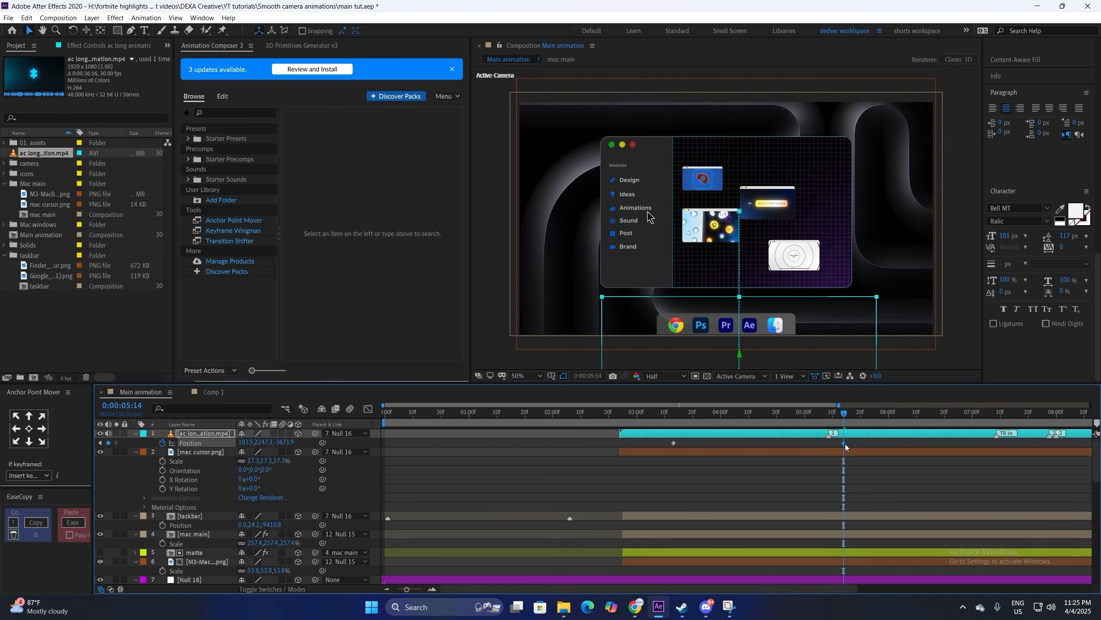
pyautogui.click(603, 436)
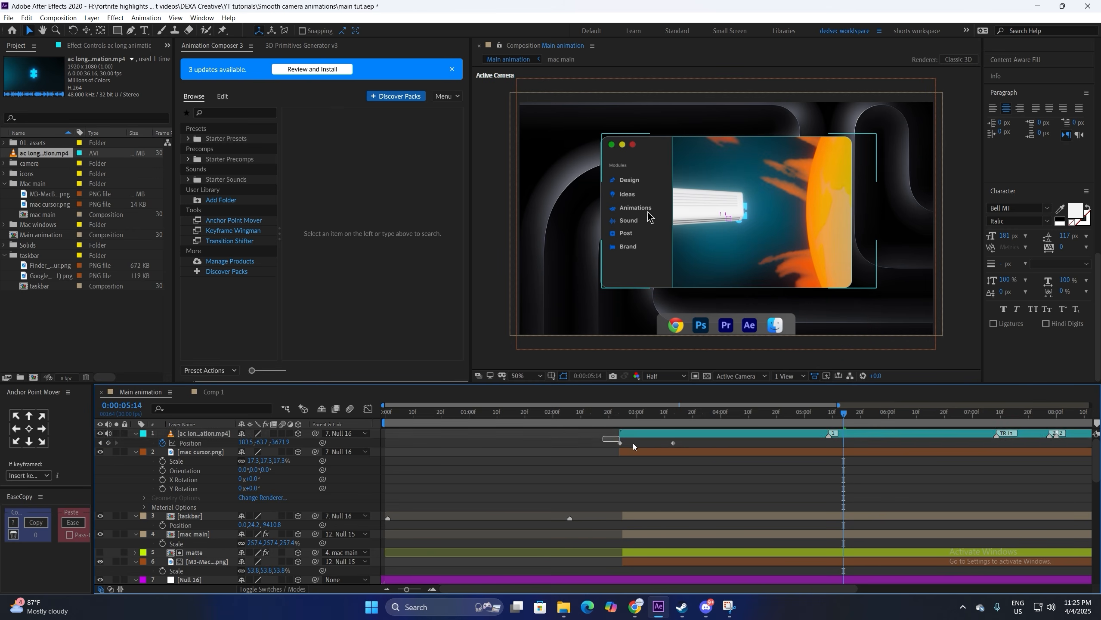
pyautogui.moveTo(633, 443); pyautogui.dragTo(619, 443)
pyautogui.press('F9')
pyautogui.click(368, 410)
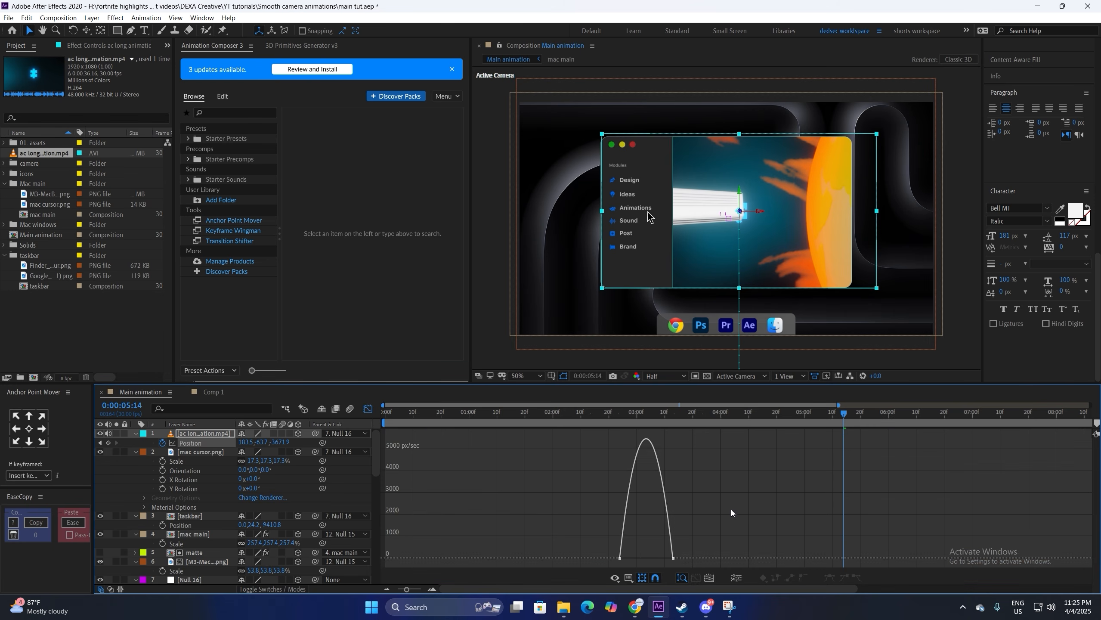
pyautogui.moveTo(630, 559); pyautogui.dragTo(632, 536)
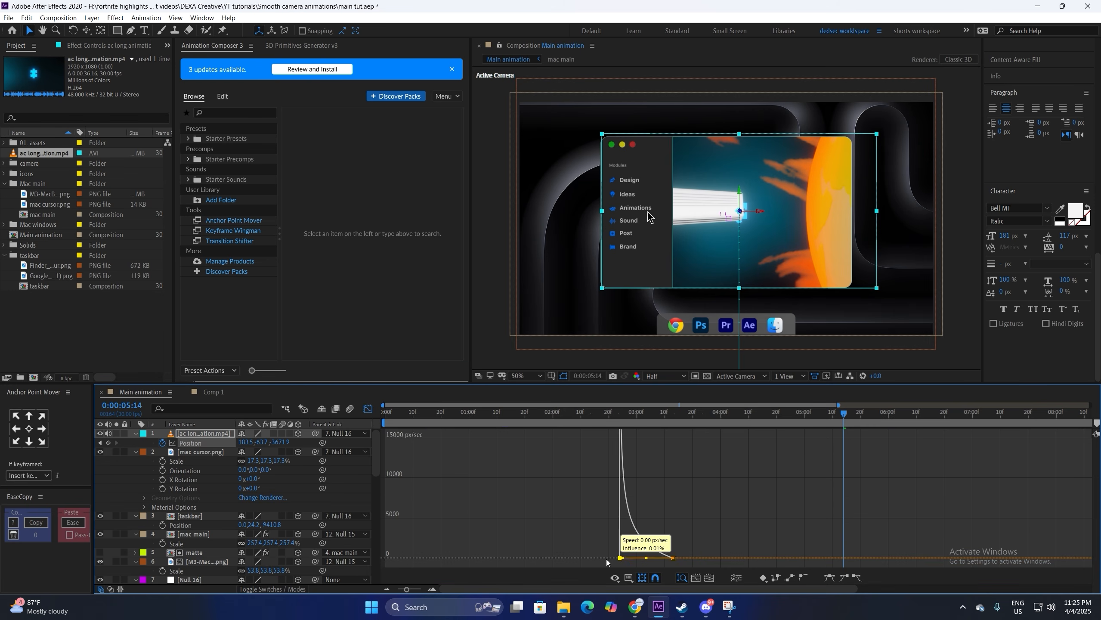
pyautogui.click(368, 413)
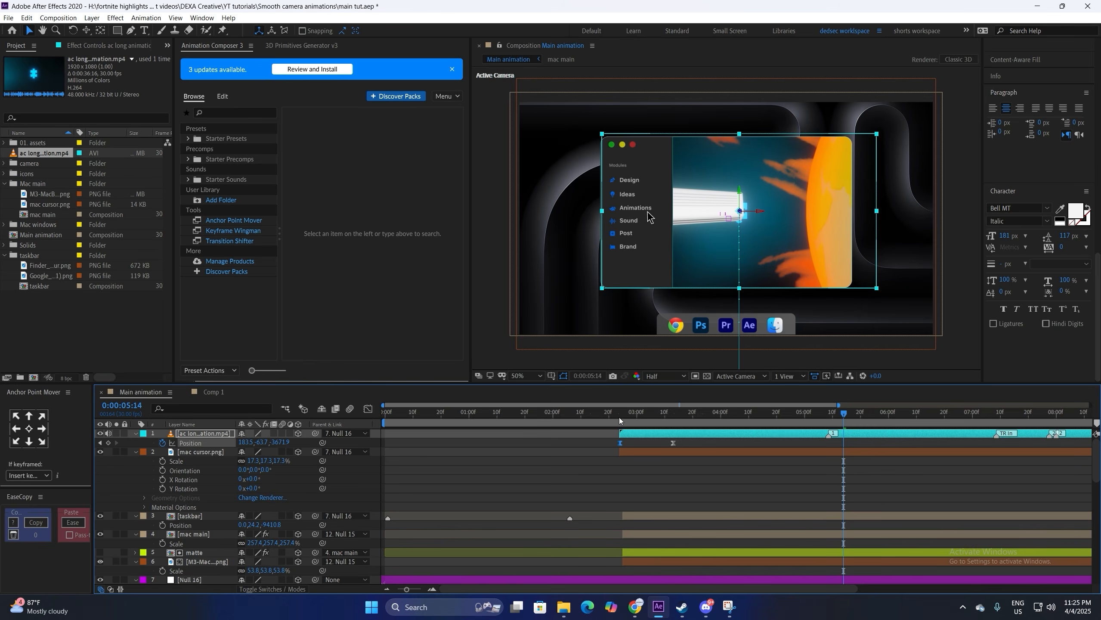
pyautogui.click(619, 414)
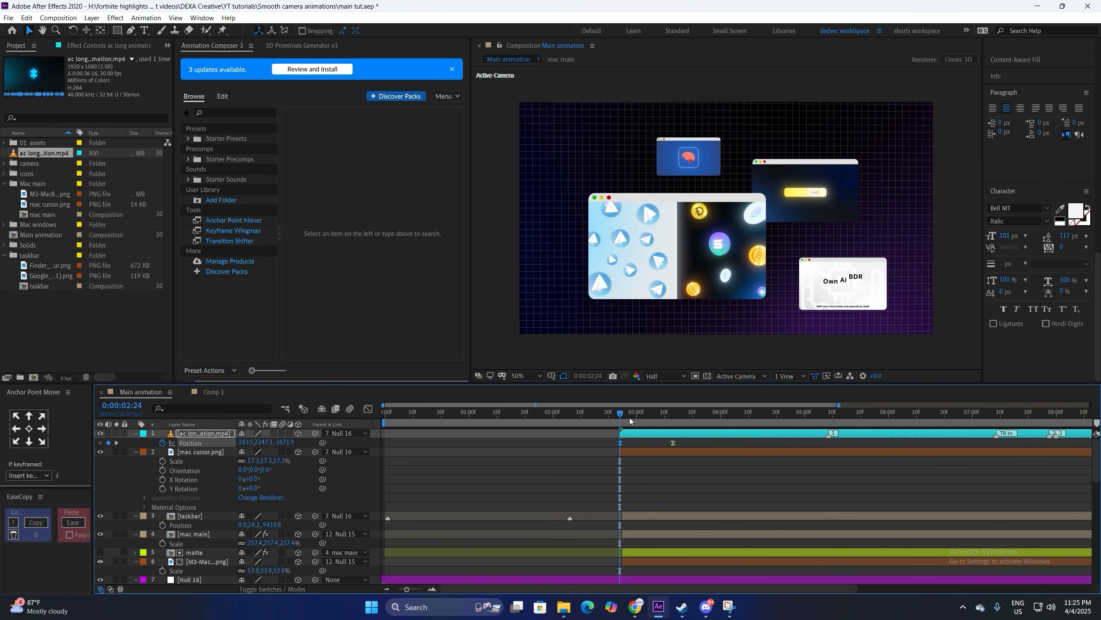
# Step: Preview the slide-in and start the footage layer slightly later
pyautogui.press('space')
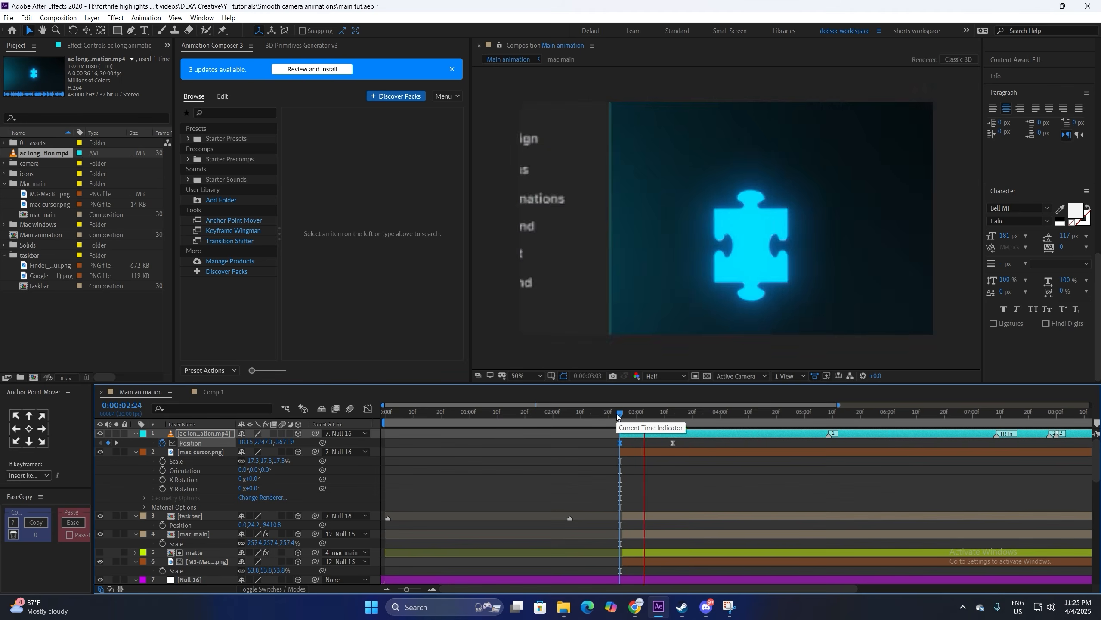
pyautogui.press('space')
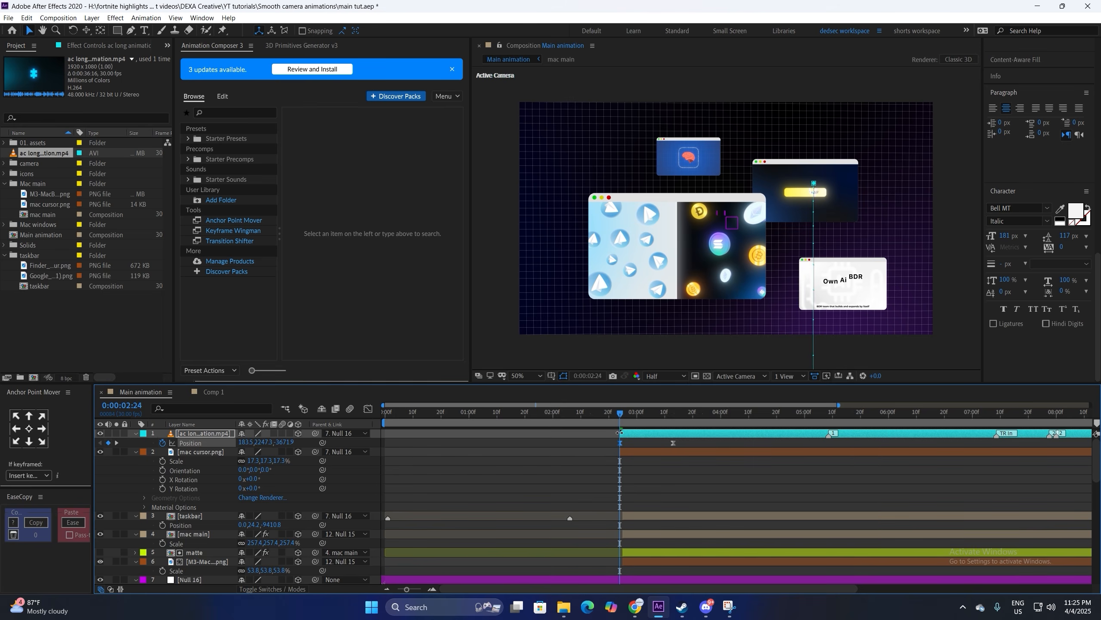
pyautogui.moveTo(629, 436); pyautogui.dragTo(647, 437)
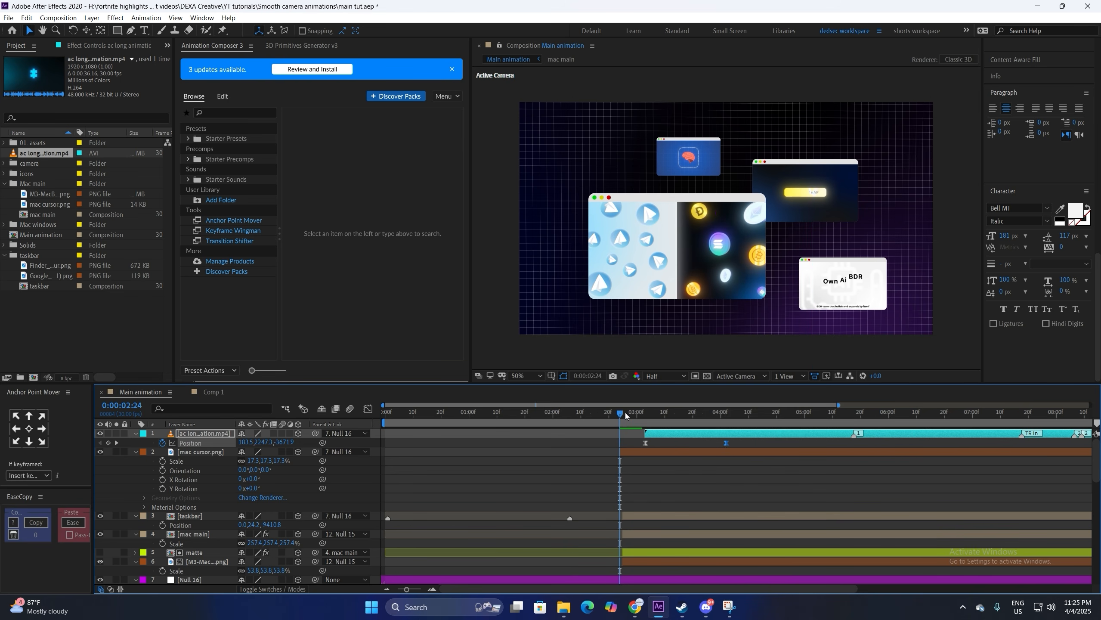
pyautogui.press('space')
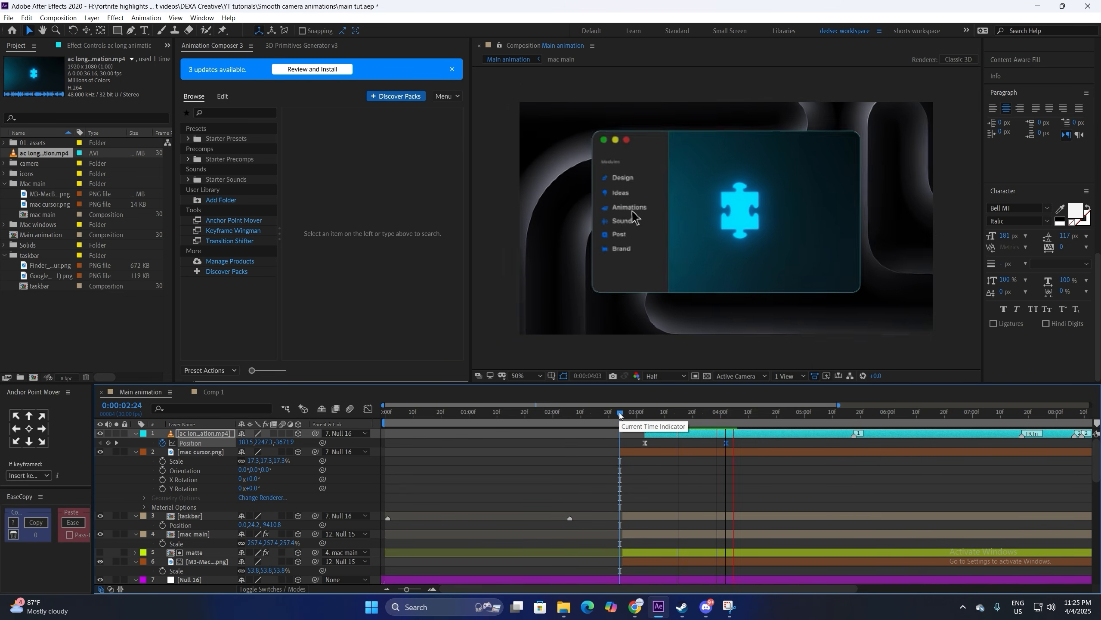
pyautogui.press('space')
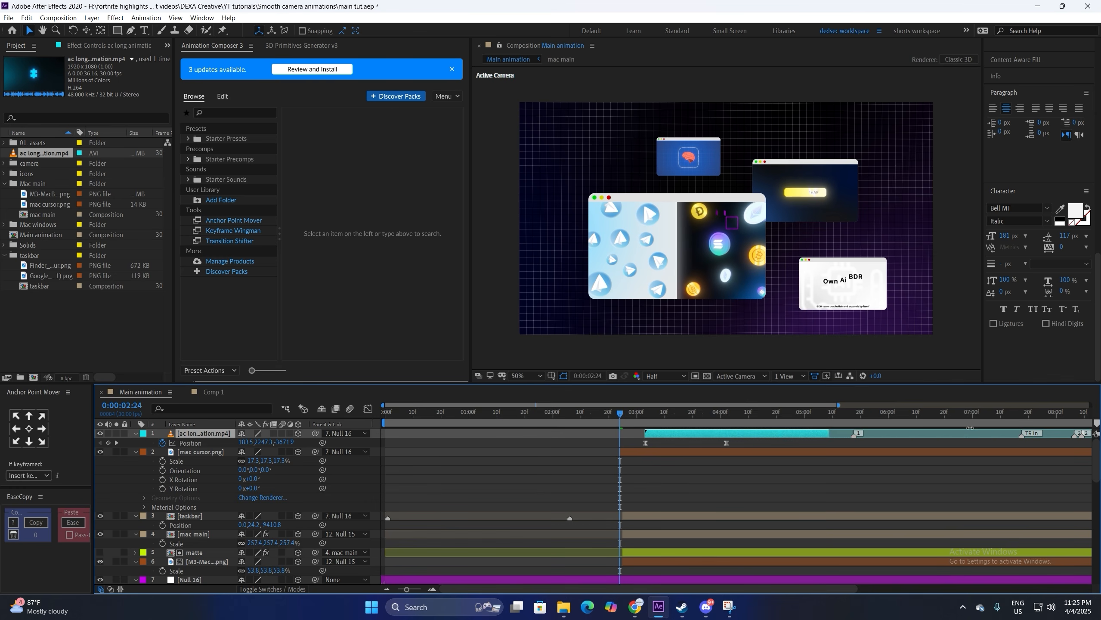
# Step: Extend the clip's out point, slip its footage to play inside the Mac window, and save the project
pyautogui.moveTo(970, 427); pyautogui.dragTo(814, 444)
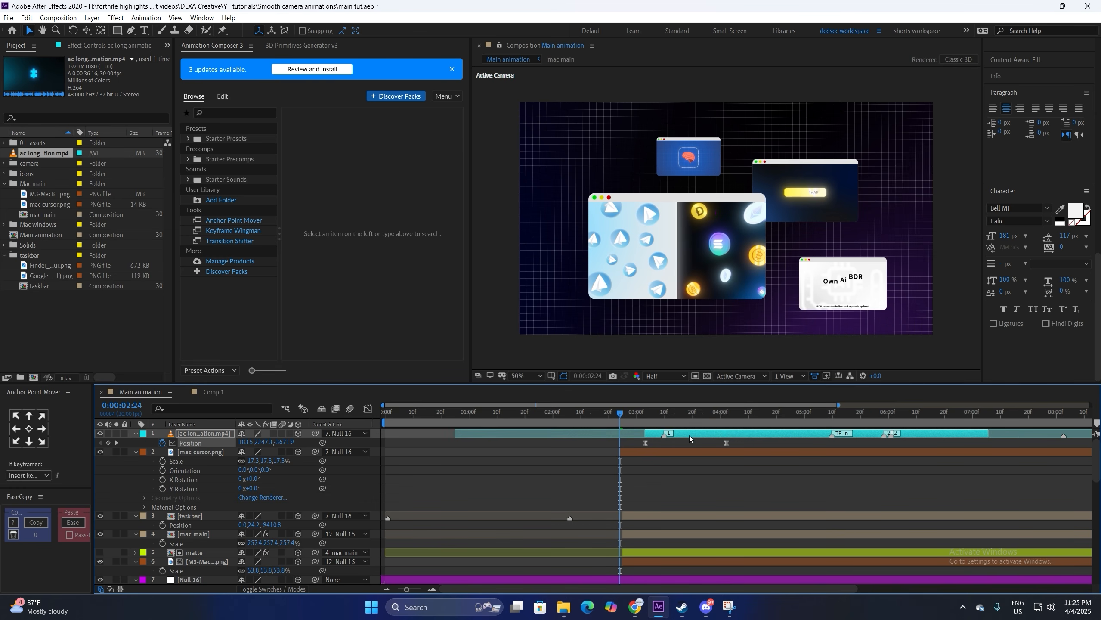
pyautogui.moveTo(690, 438); pyautogui.dragTo(629, 436)
pyautogui.click(624, 416)
pyautogui.press('space')
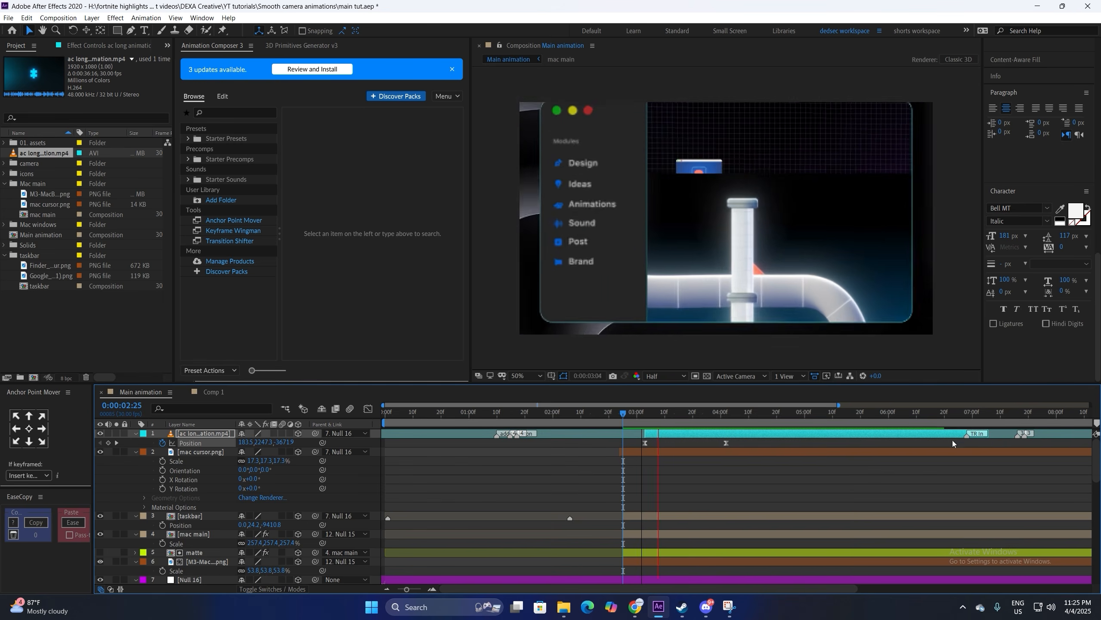
pyautogui.hscroll(3, 881, 486)
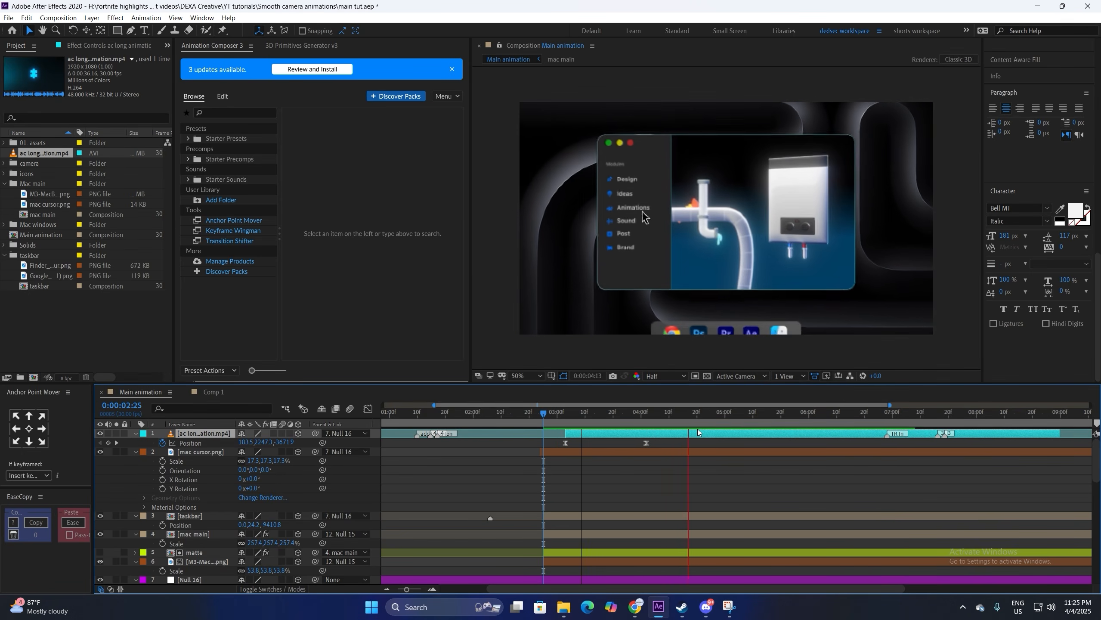
pyautogui.press('space')
pyautogui.click(651, 579)
pyautogui.scroll(-2, 500, 461)
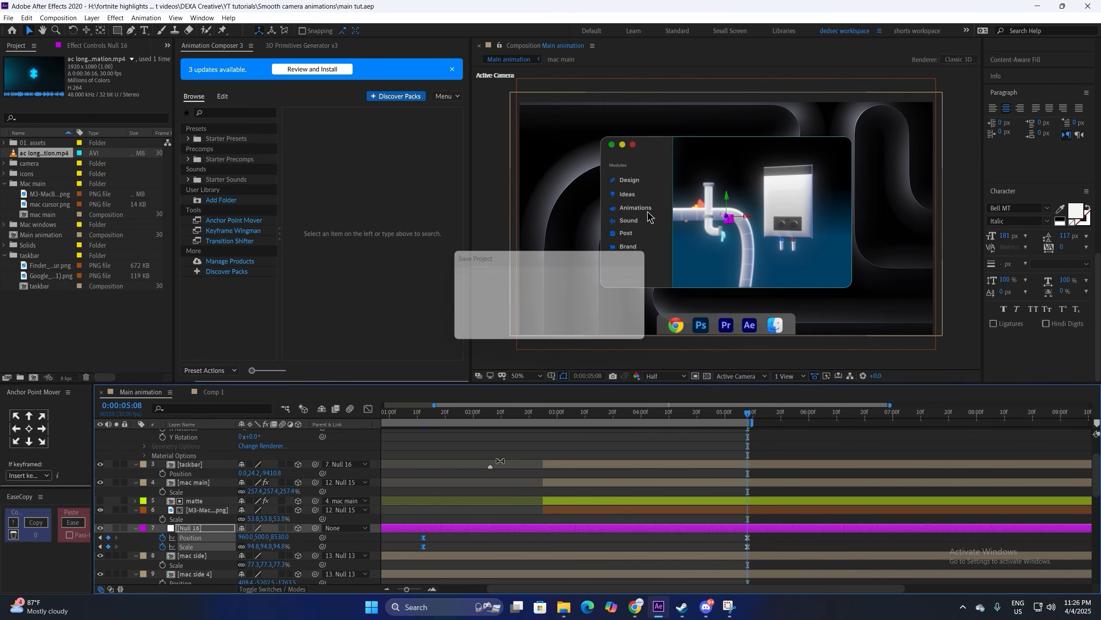
# Step: Set the mac side card's Position Z to -817.8 and the taskbar's Scale to 100%, then preview
pyautogui.press('space')
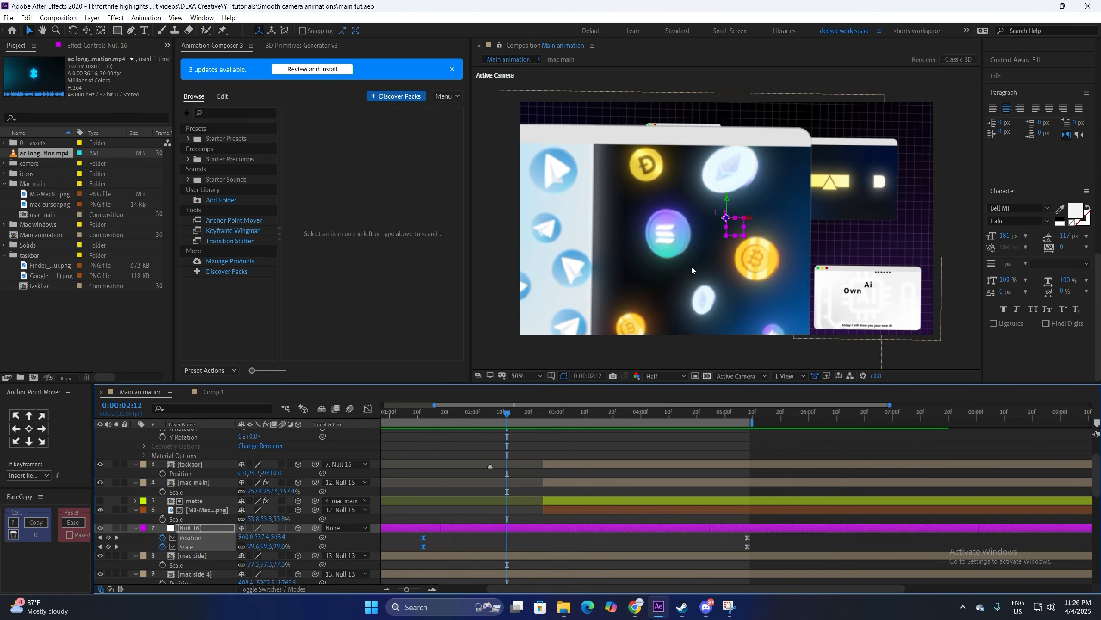
pyautogui.click(586, 556)
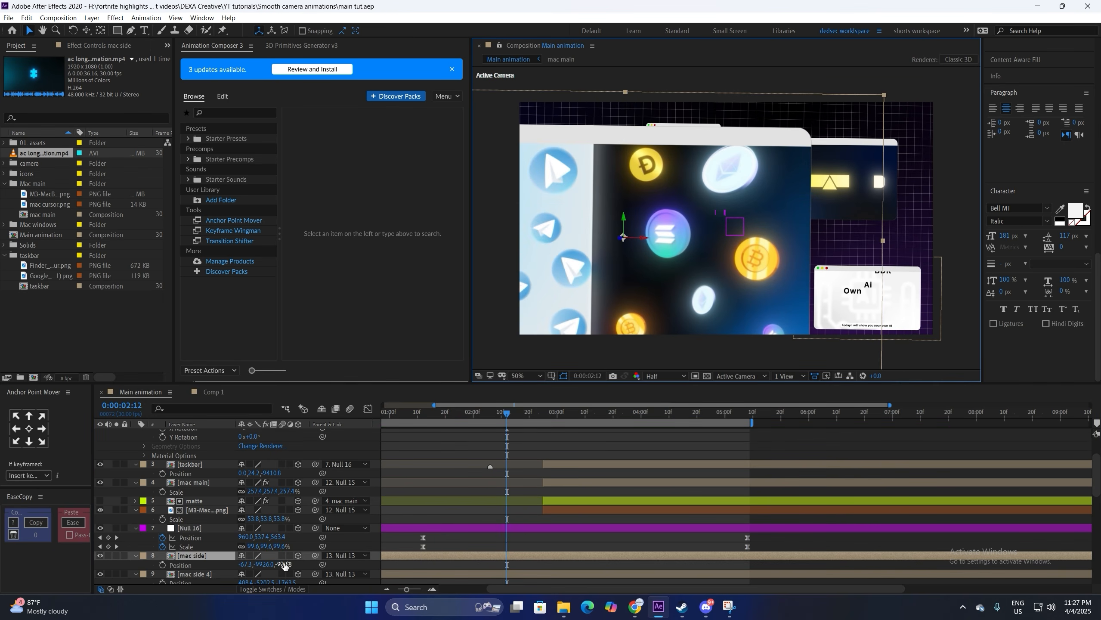
pyautogui.moveTo(284, 564)
pyautogui.mouseDown()
pyautogui.moveTo(298, 565)
pyautogui.moveTo(265, 569)
pyautogui.mouseUp()
pyautogui.press('space')
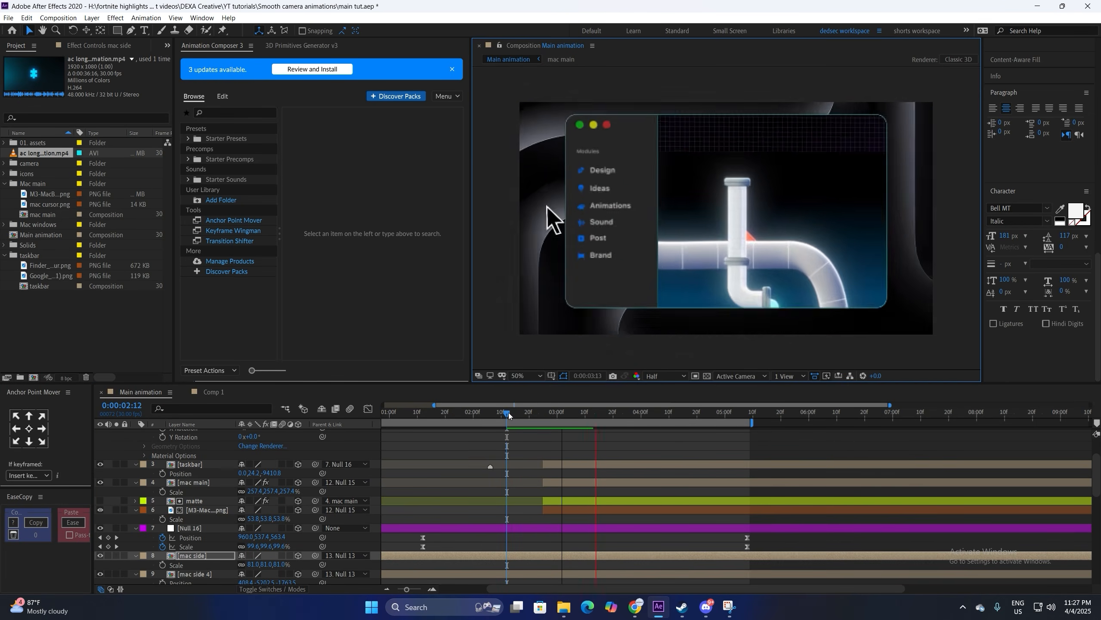
pyautogui.click(646, 216)
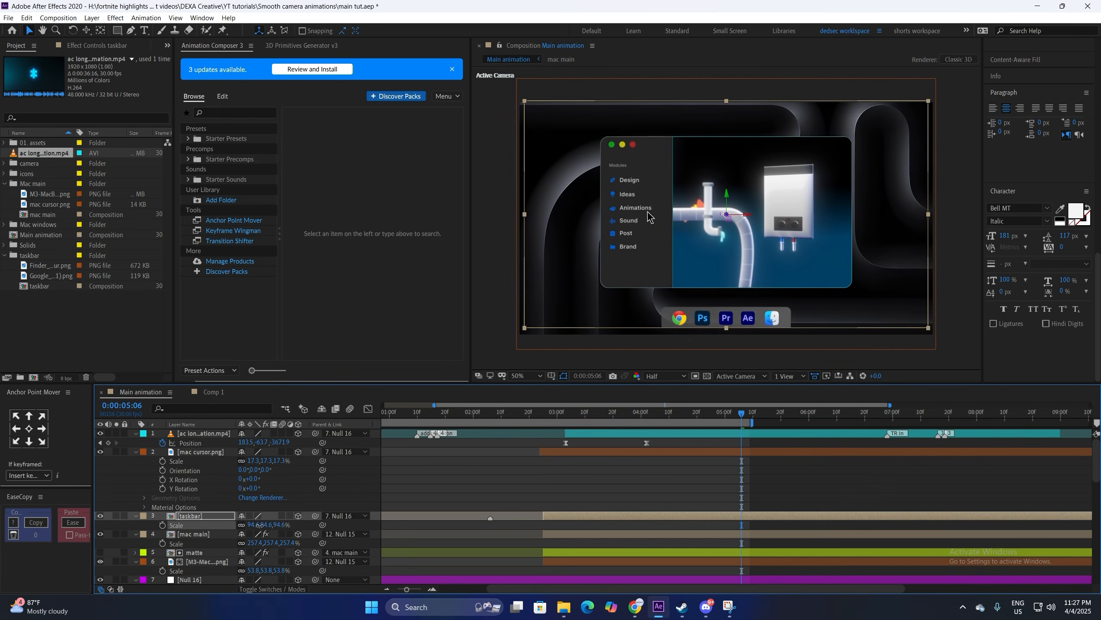
pyautogui.press('space')
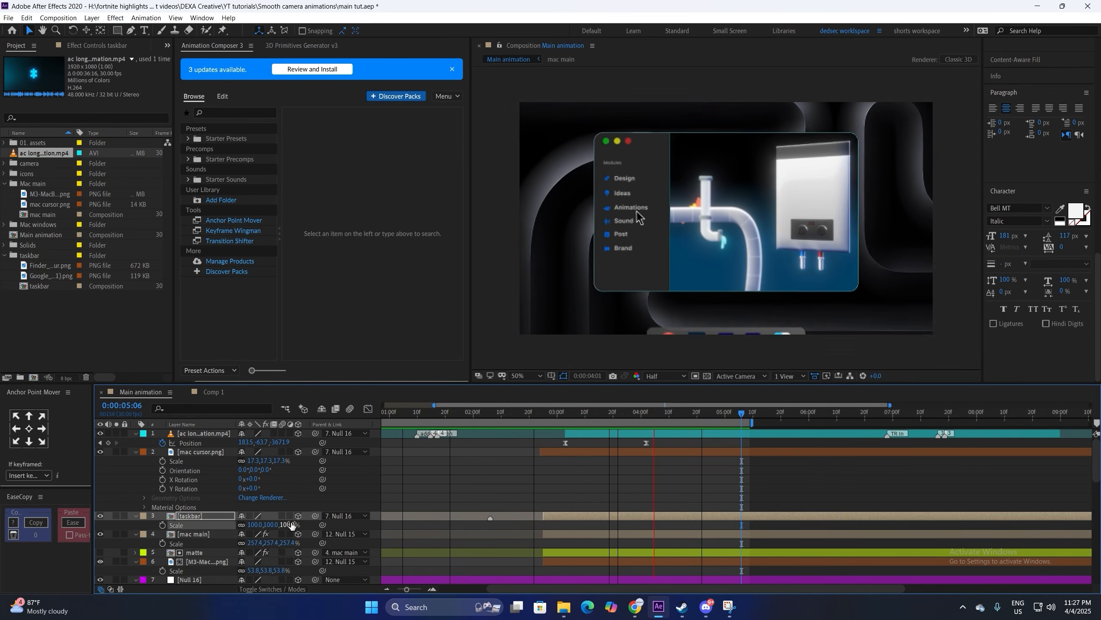
pyautogui.press('space')
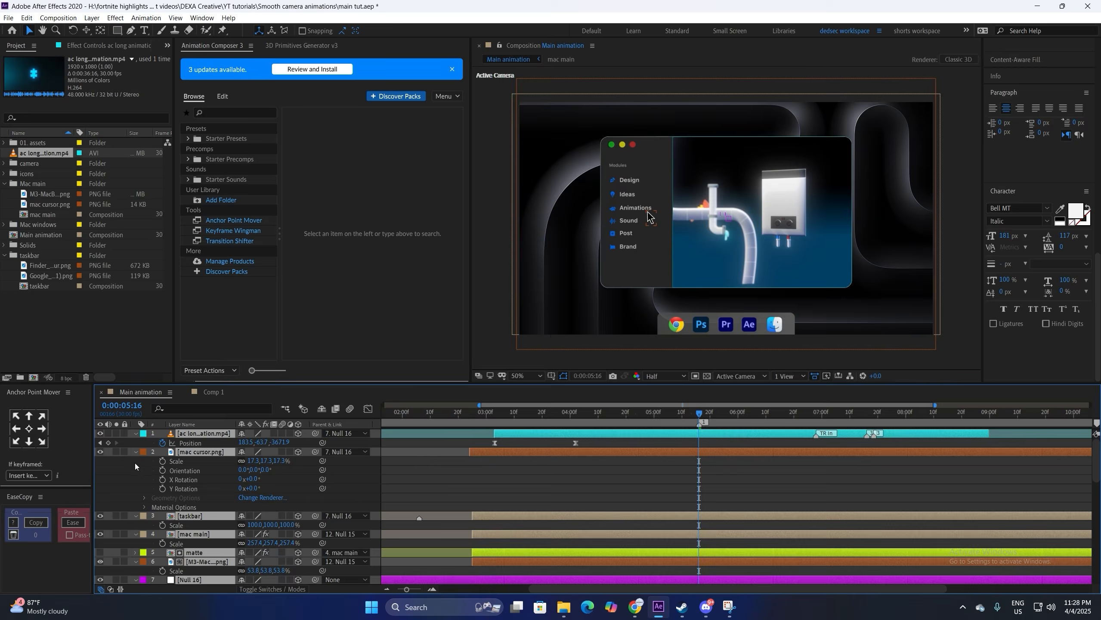
# Step: Trim layers 1 through 13 to end at the playhead, 0:00:05:16
pyautogui.hotkey('ctrl', 'a')
pyautogui.click(135, 452)
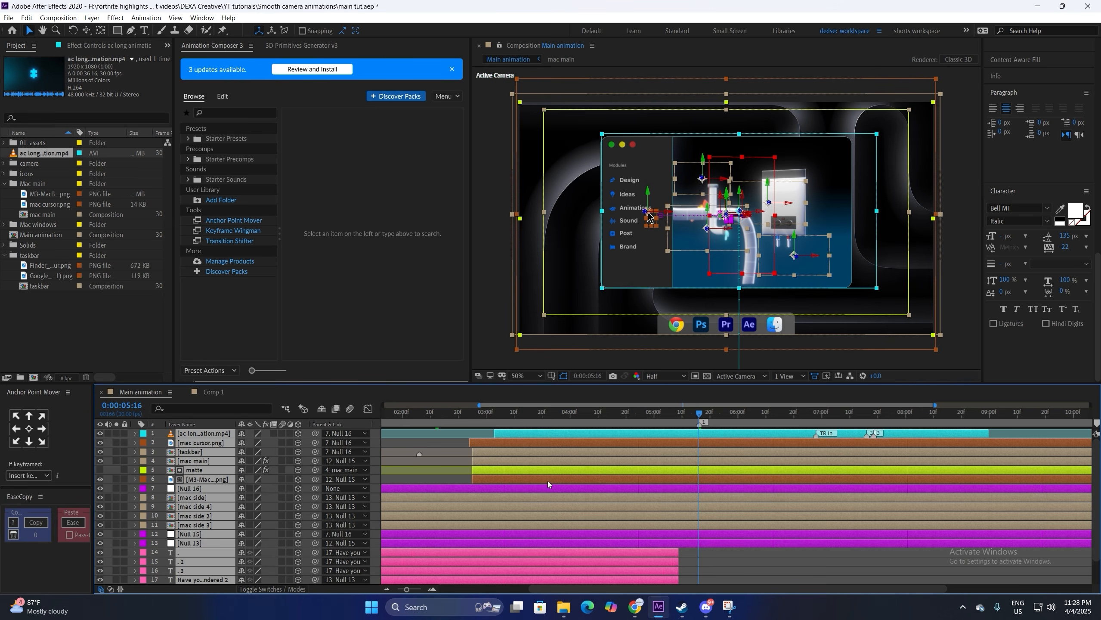
pyautogui.click(764, 557)
pyautogui.click(754, 543)
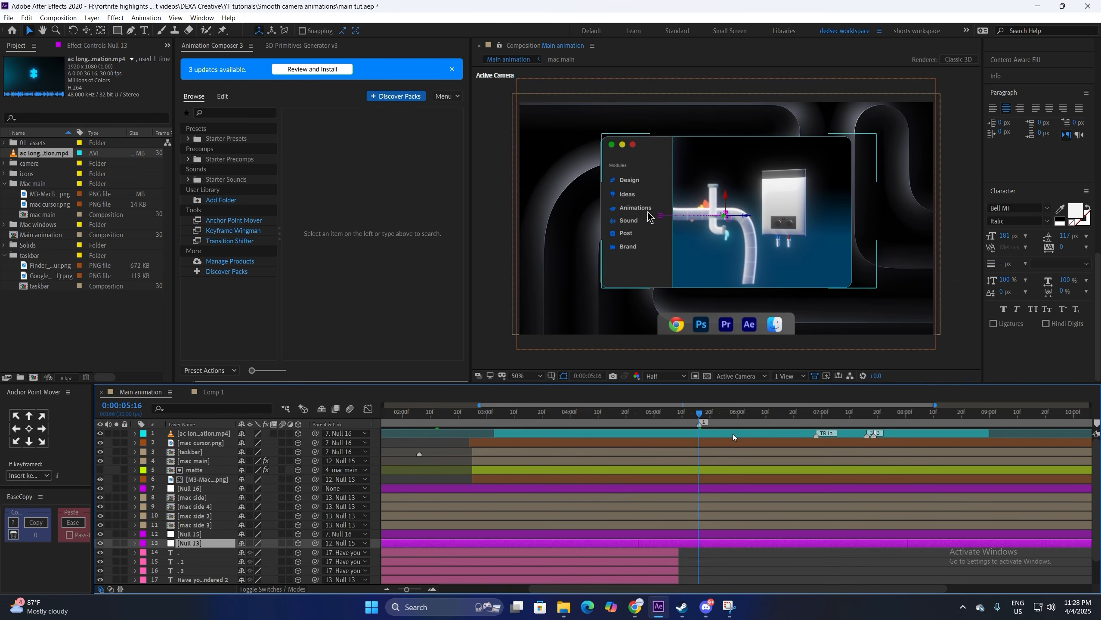
pyautogui.keyDown('shift'); pyautogui.click(732, 433); pyautogui.keyUp('shift')
pyautogui.hotkey('alt', ']')
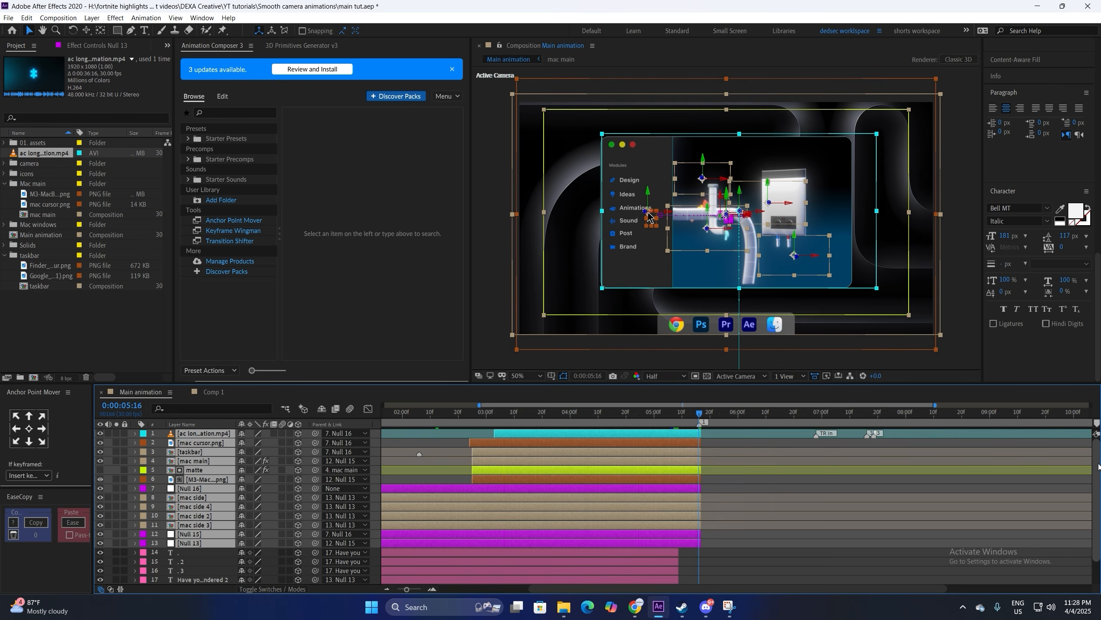
# Step: Trim layers 18 to 20 to end at 0:00:05:16 as well, then start a new solid
pyautogui.scroll(-1, 1100, 477)
pyautogui.click(719, 563)
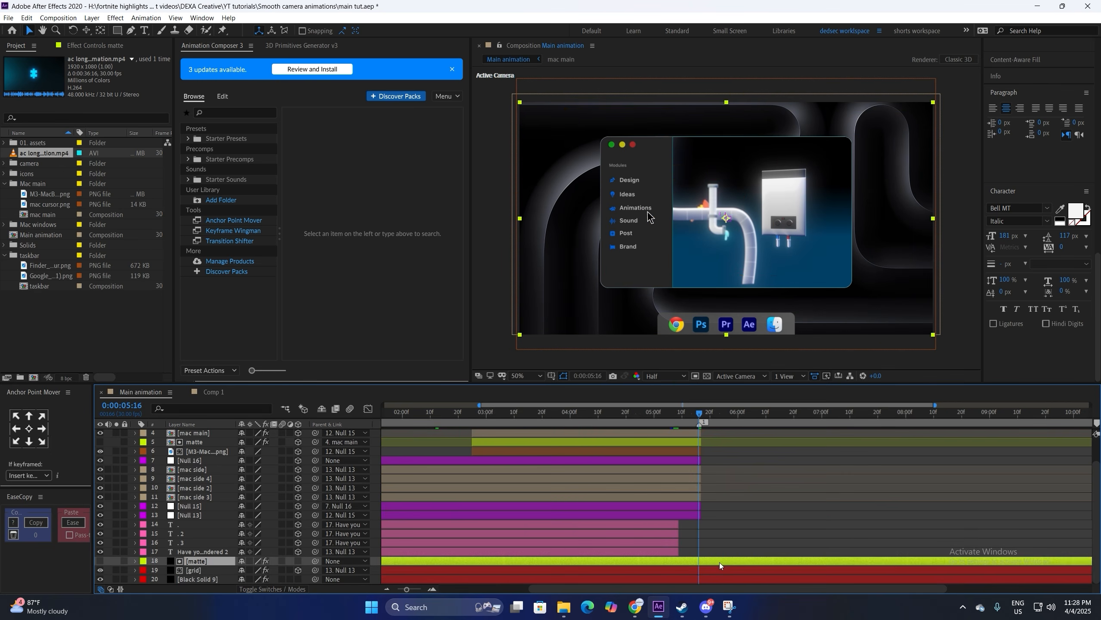
pyautogui.keyDown('shift'); pyautogui.click(716, 578); pyautogui.keyUp('shift')
pyautogui.hotkey('alt', ']')
pyautogui.click(911, 548)
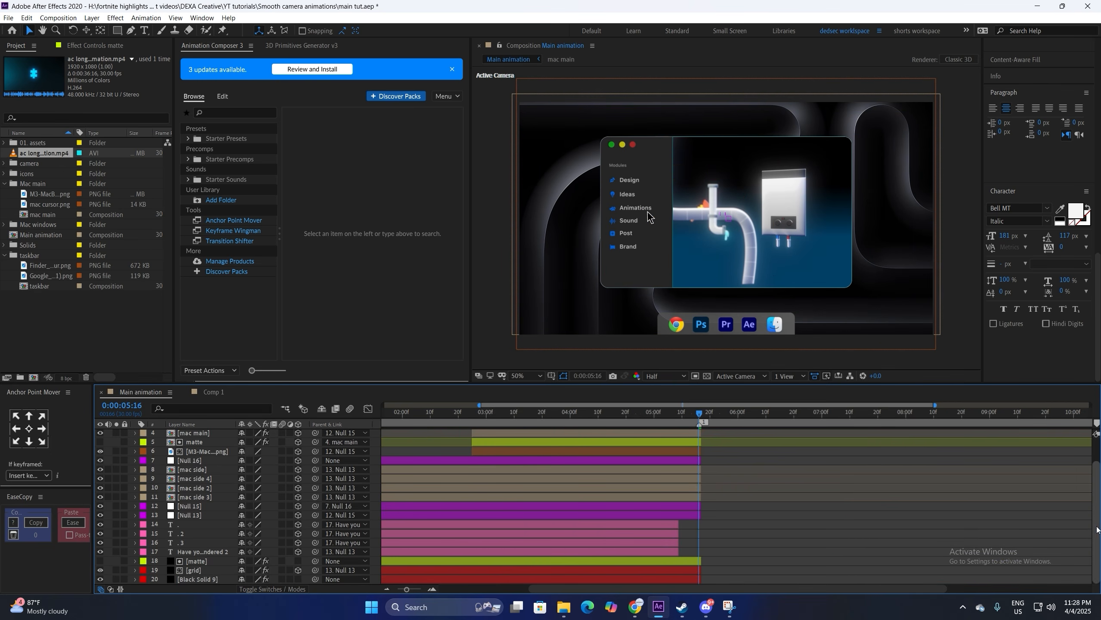
pyautogui.scroll(1, 1090, 433)
pyautogui.scroll(4, 702, 589)
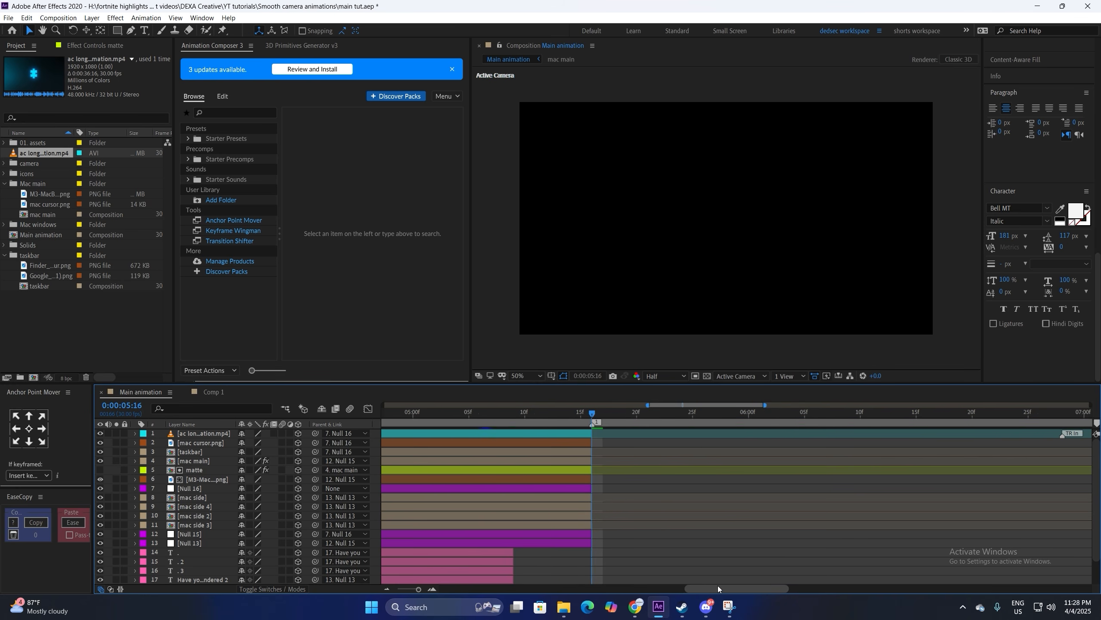
pyautogui.hotkey('ctrl', 'y')
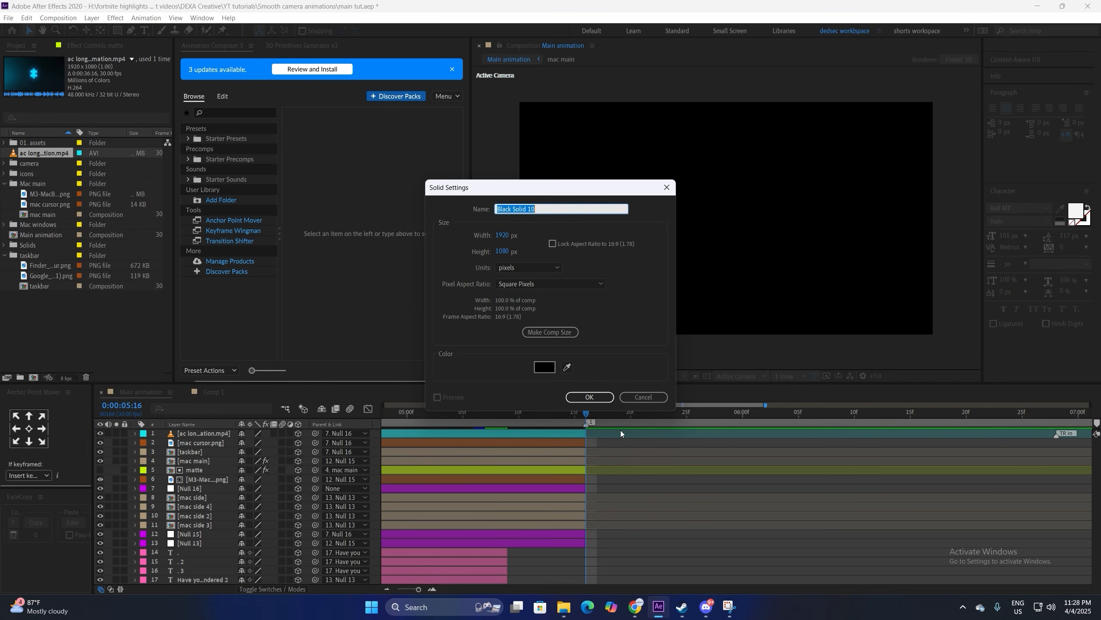
# Step: Create a 1920×1080 black solid and apply the 4-Color Gradient effect to it
pyautogui.click(598, 395)
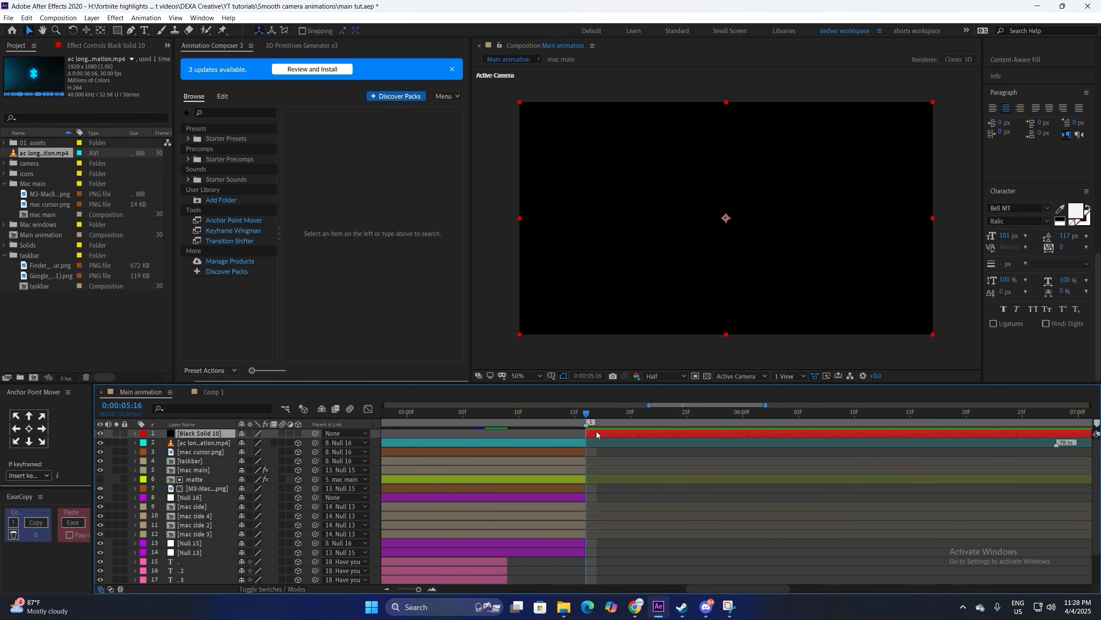
pyautogui.hotkey('ctrl', 'space')
pyautogui.write('color grad')
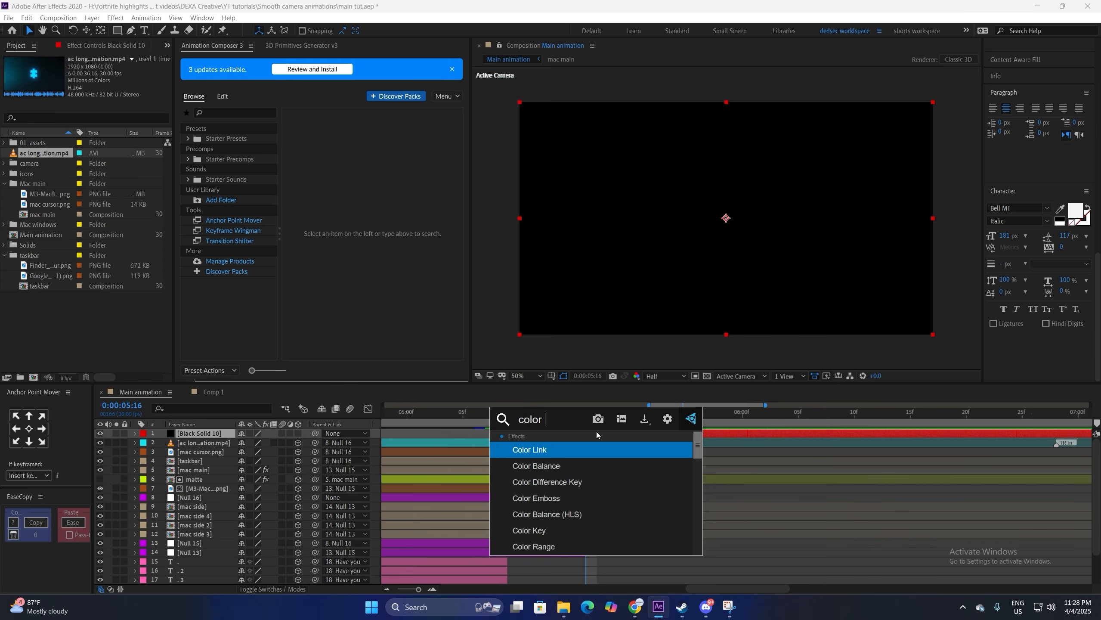
pyautogui.press('Return')
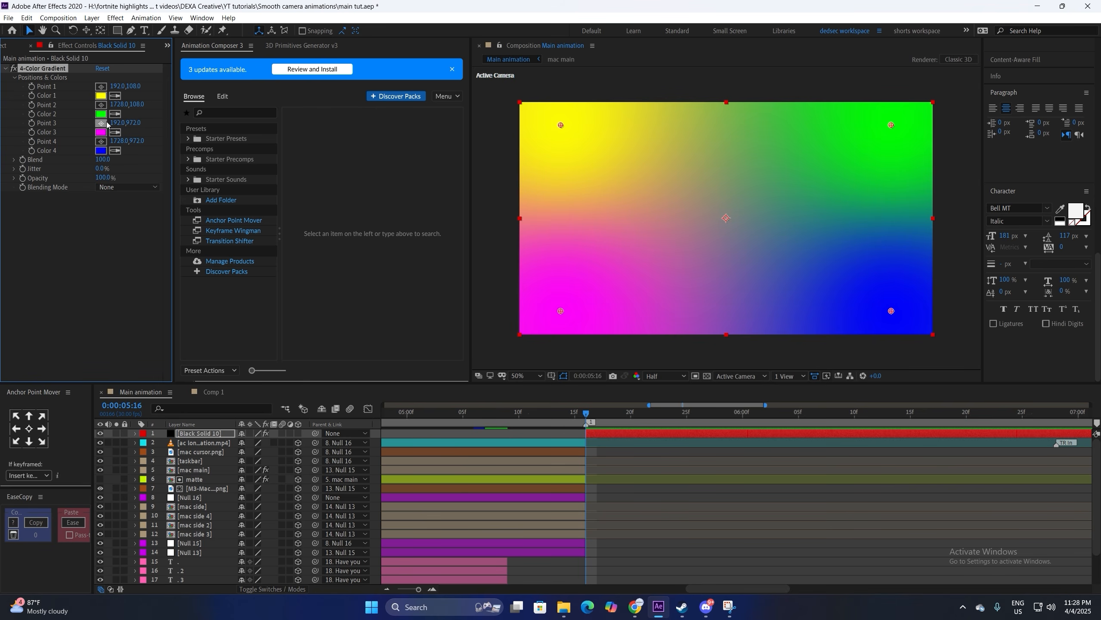
# Step: Set gradient Colors 1 and 2 to black and Color 3 to a dark navy
pyautogui.click(101, 95)
pyautogui.click(65, 459)
pyautogui.click(298, 326)
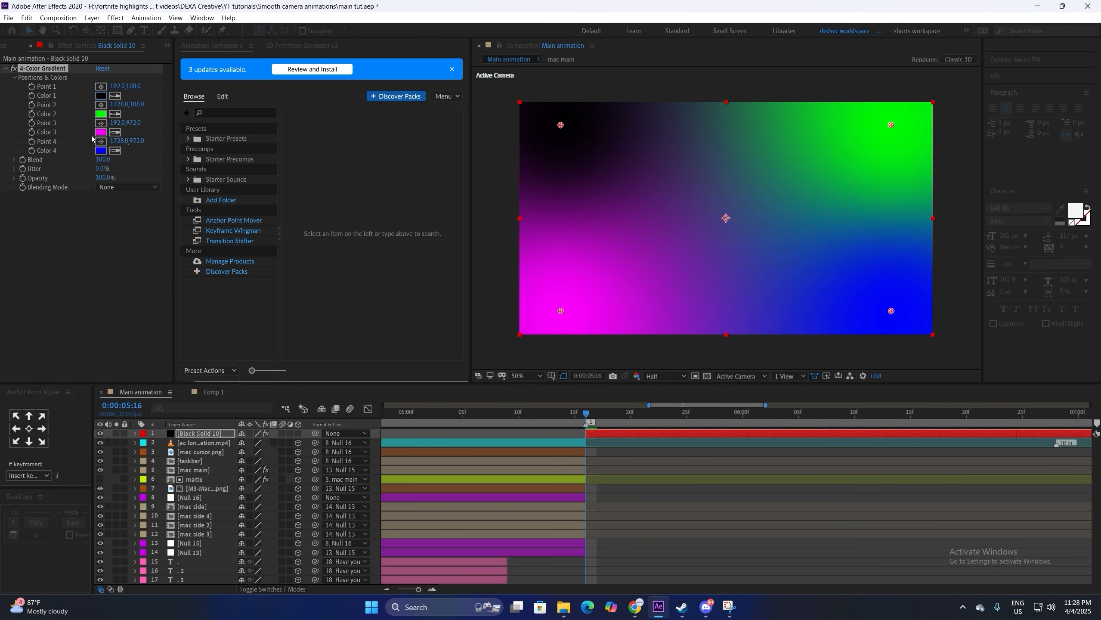
pyautogui.click(101, 113)
pyautogui.click(65, 459)
pyautogui.click(299, 325)
pyautogui.click(100, 132)
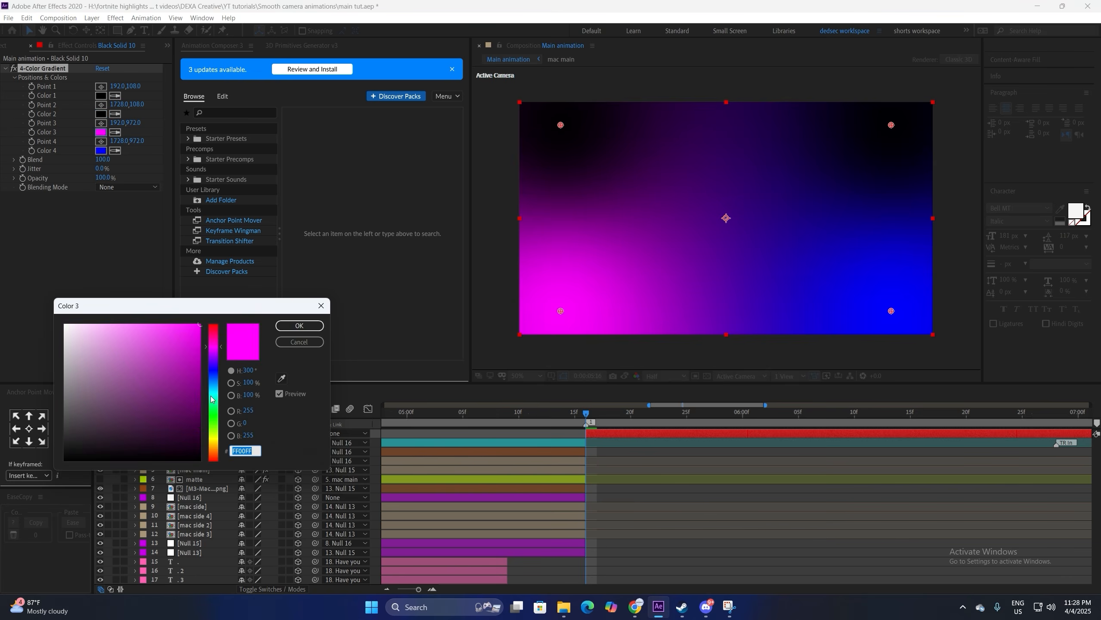
pyautogui.click(215, 451)
pyautogui.moveTo(215, 450); pyautogui.dragTo(212, 396)
pyautogui.moveTo(213, 382); pyautogui.dragTo(213, 376)
pyautogui.click(201, 432)
pyautogui.click(299, 326)
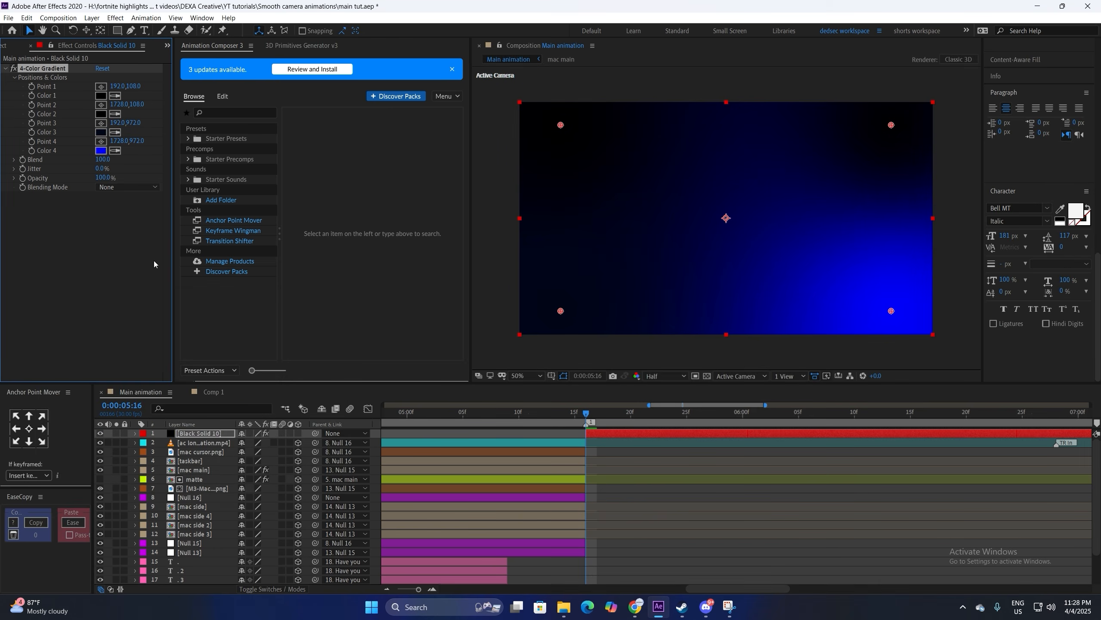
# Step: Make gradient Color 4 a dark, greyish teal
pyautogui.click(101, 150)
pyautogui.click(165, 397)
pyautogui.moveTo(214, 382); pyautogui.dragTo(217, 397)
pyautogui.moveTo(143, 417); pyautogui.dragTo(147, 426)
pyautogui.click(300, 325)
pyautogui.moveTo(560, 310); pyautogui.dragTo(503, 310)
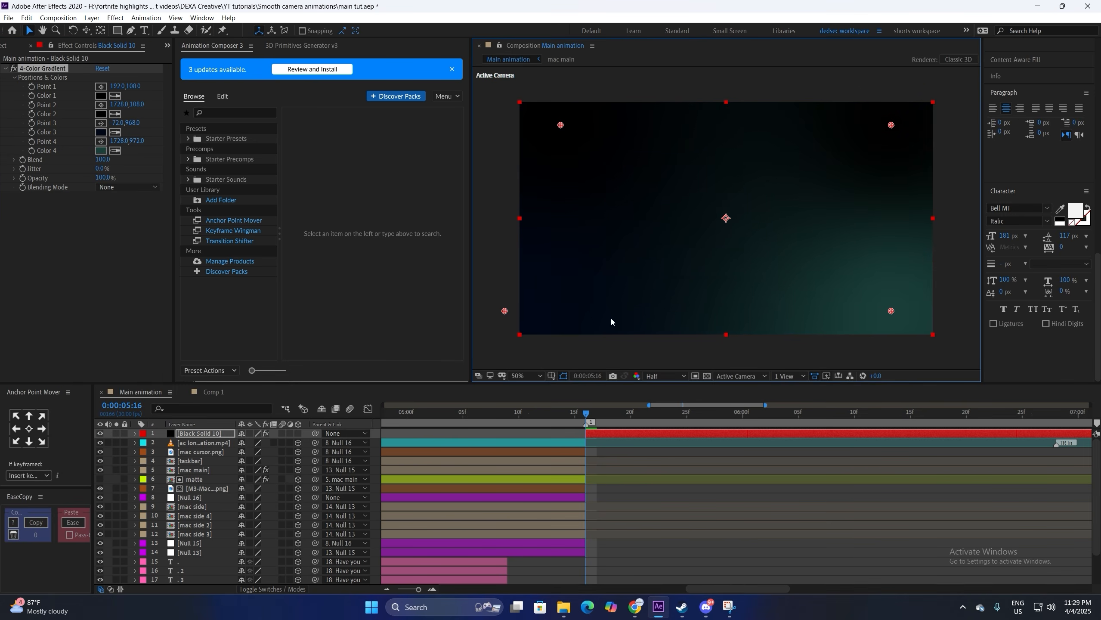
pyautogui.moveTo(891, 311); pyautogui.dragTo(876, 361)
pyautogui.moveTo(891, 124); pyautogui.dragTo(917, 114)
pyautogui.click(101, 150)
pyautogui.moveTo(145, 423); pyautogui.dragTo(104, 423)
pyautogui.click(299, 326)
# Step: Reposition gradient Points 3 and 4, then add the tag composition above the background
pyautogui.moveTo(503, 310); pyautogui.dragTo(496, 277)
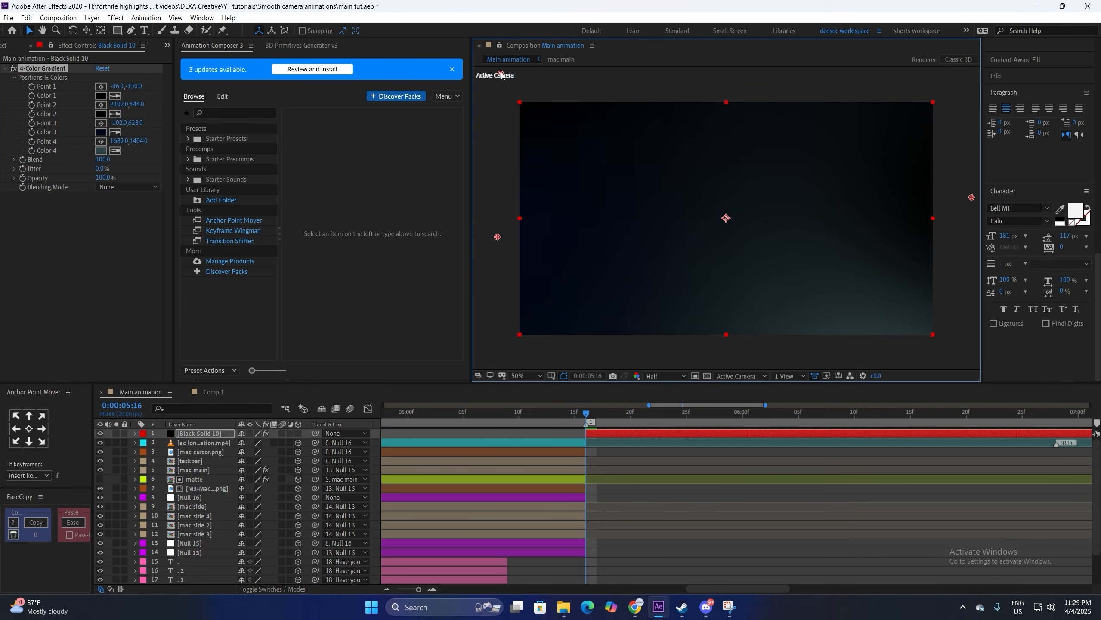
pyautogui.click(101, 96)
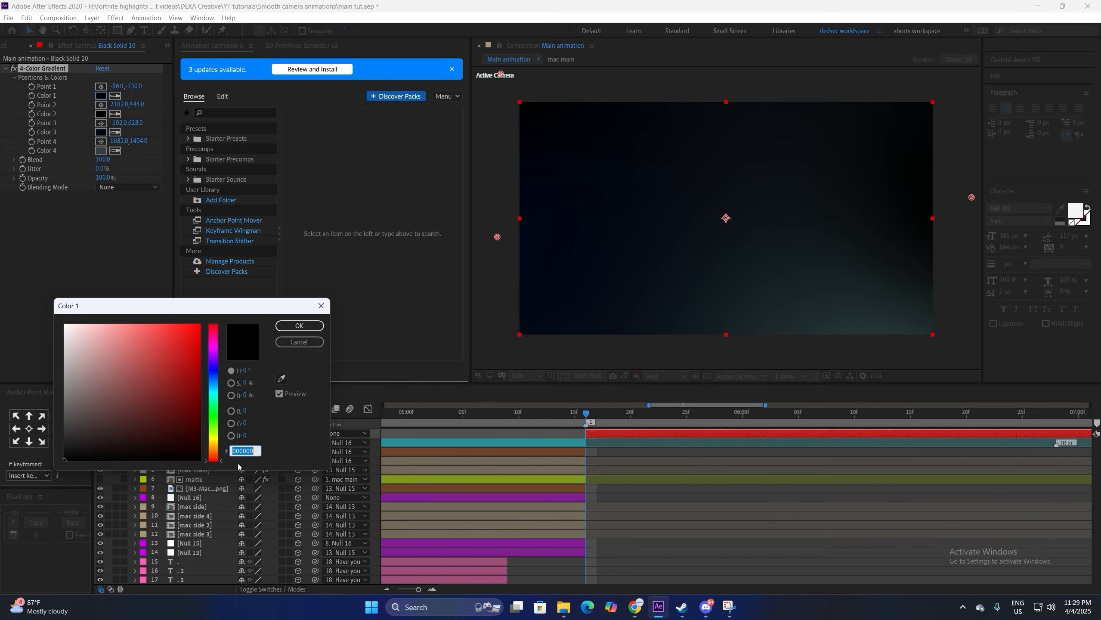
pyautogui.click(299, 325)
pyautogui.click(101, 132)
pyautogui.press('Return')
pyautogui.moveTo(497, 236); pyautogui.dragTo(496, 263)
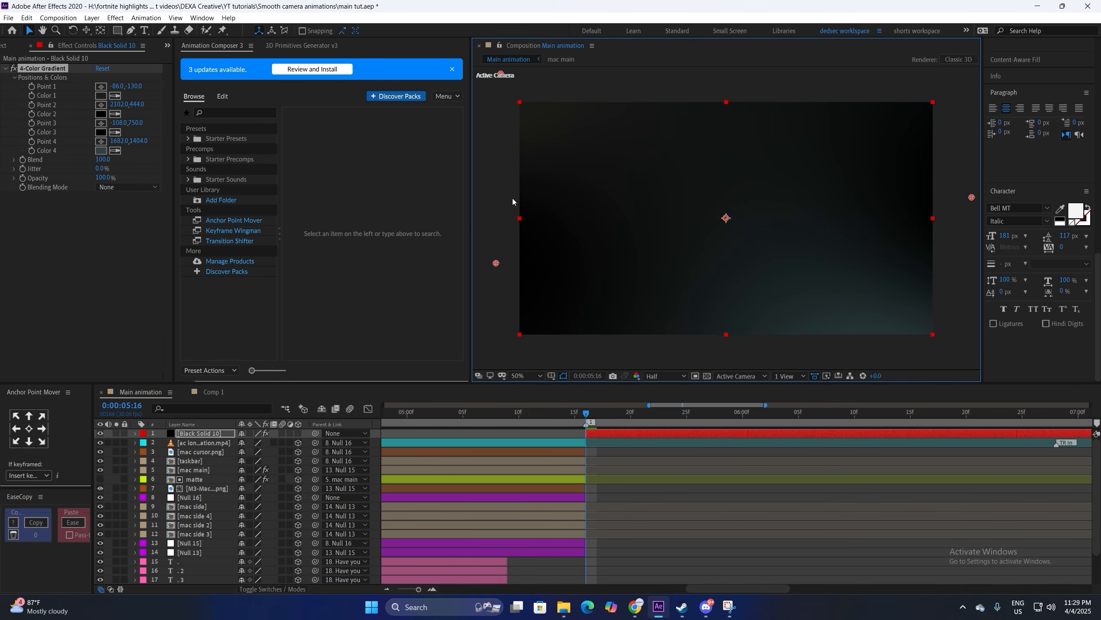
pyautogui.click(526, 376)
pyautogui.click(527, 471)
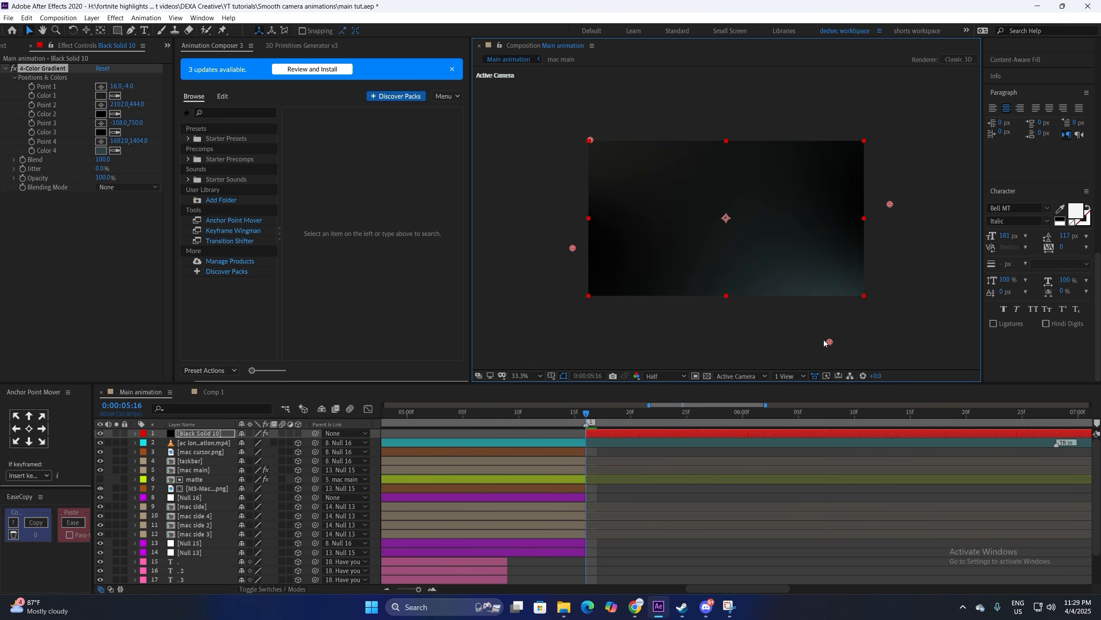
pyautogui.moveTo(828, 343); pyautogui.dragTo(813, 320)
pyautogui.hotkey('shift', '/')
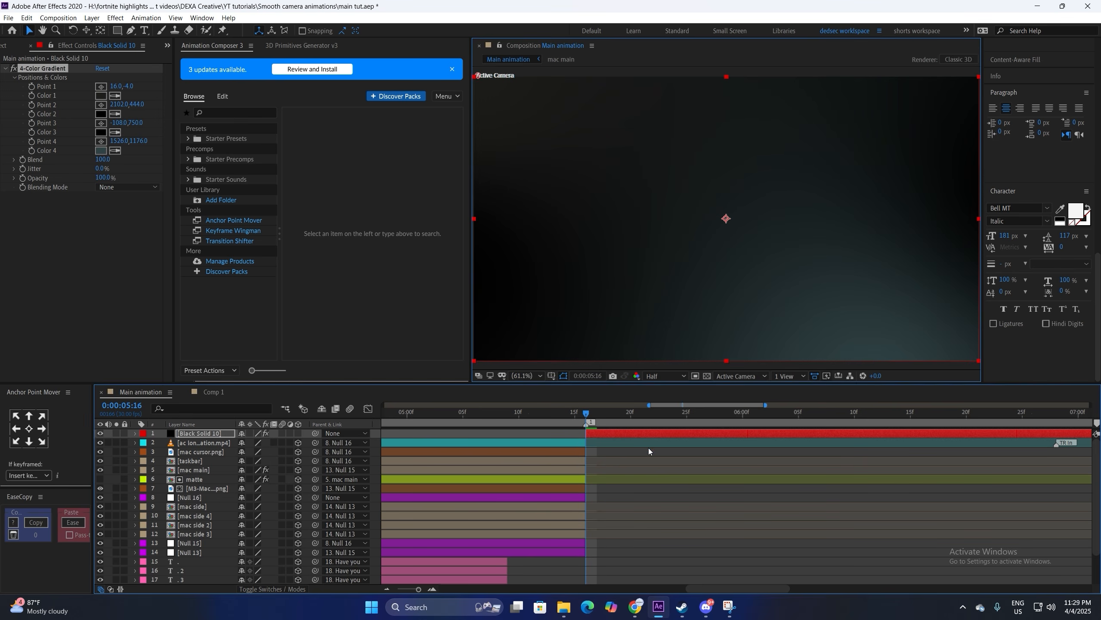
pyautogui.hotkey('ctrl', '0')
pyautogui.moveTo(43, 319); pyautogui.dragTo(629, 434)
# Step: Type an 'in' label on the pill in SF UI Display Medium
pyautogui.hotkey('ctrl', "'")
pyautogui.press('s')
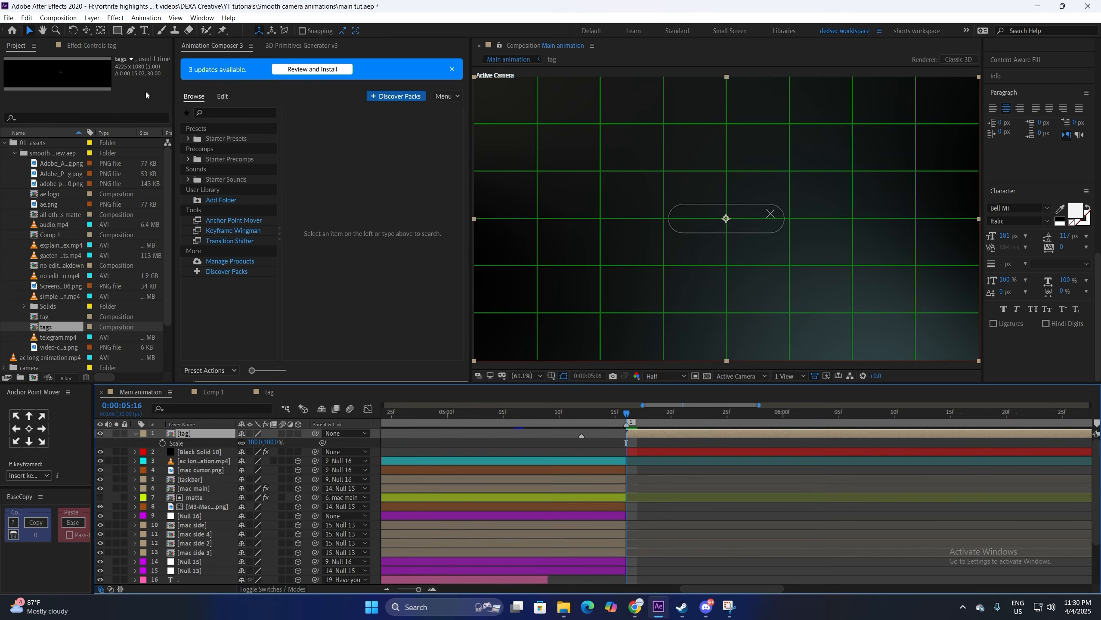
pyautogui.hotkey('ctrl', 't')
pyautogui.click(711, 224)
pyautogui.write('in')
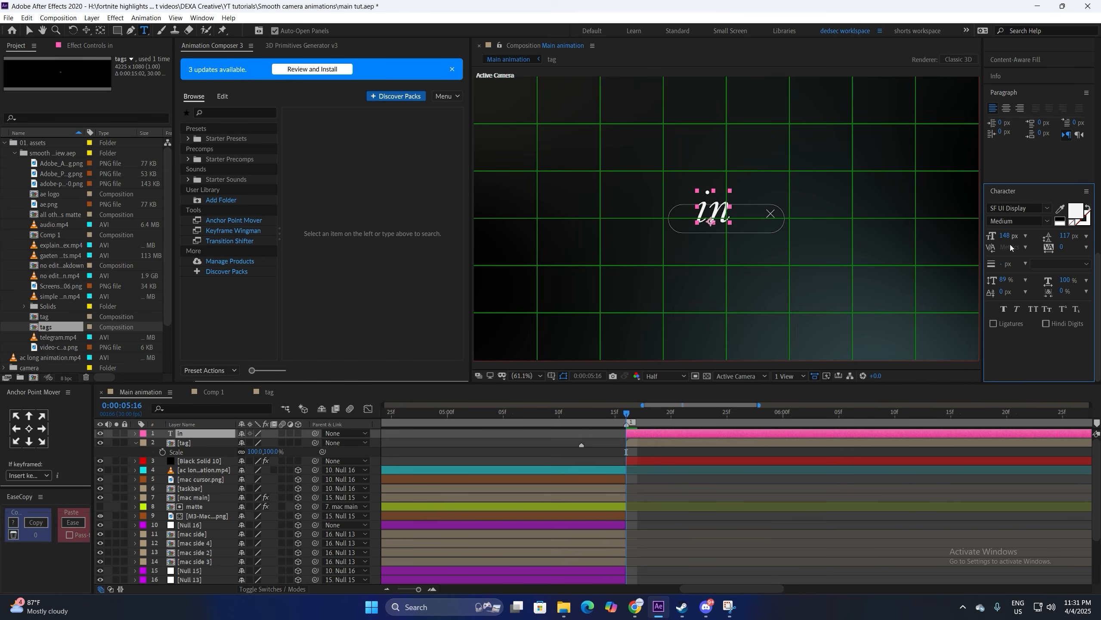
pyautogui.doubleClick(712, 212)
pyautogui.click(1017, 208)
pyautogui.write('sf')
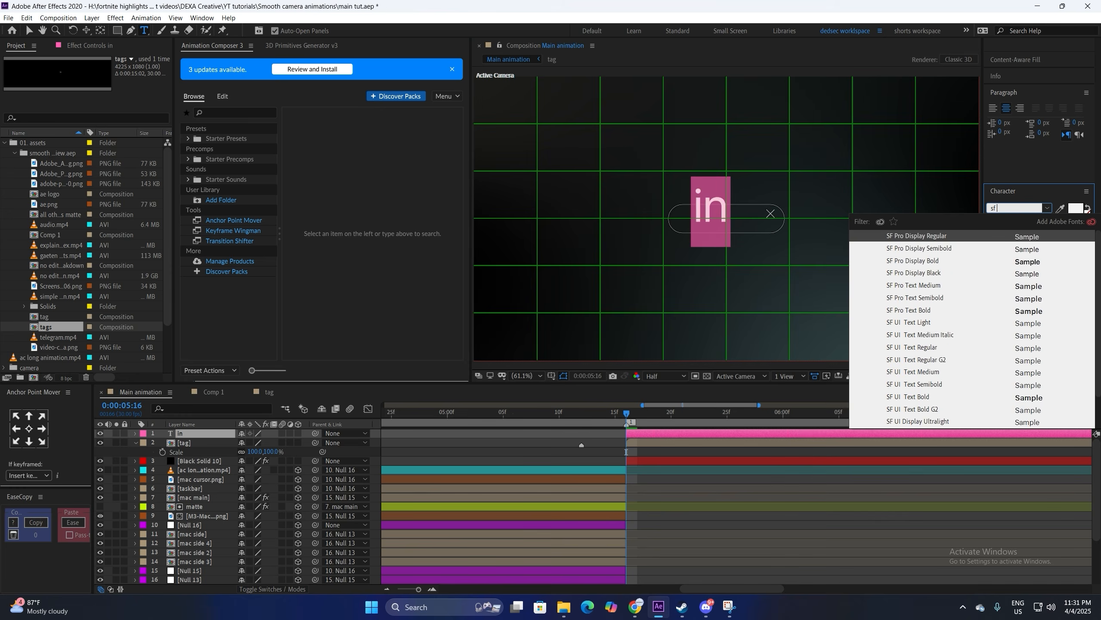
pyautogui.press('Down')
pyautogui.press('Down')
pyautogui.press('Down')
pyautogui.press('Down')
pyautogui.press('Down')
pyautogui.press('Down')
pyautogui.press('Down')
pyautogui.press('Down')
pyautogui.press('Down')
pyautogui.press('Down')
pyautogui.press('Return')
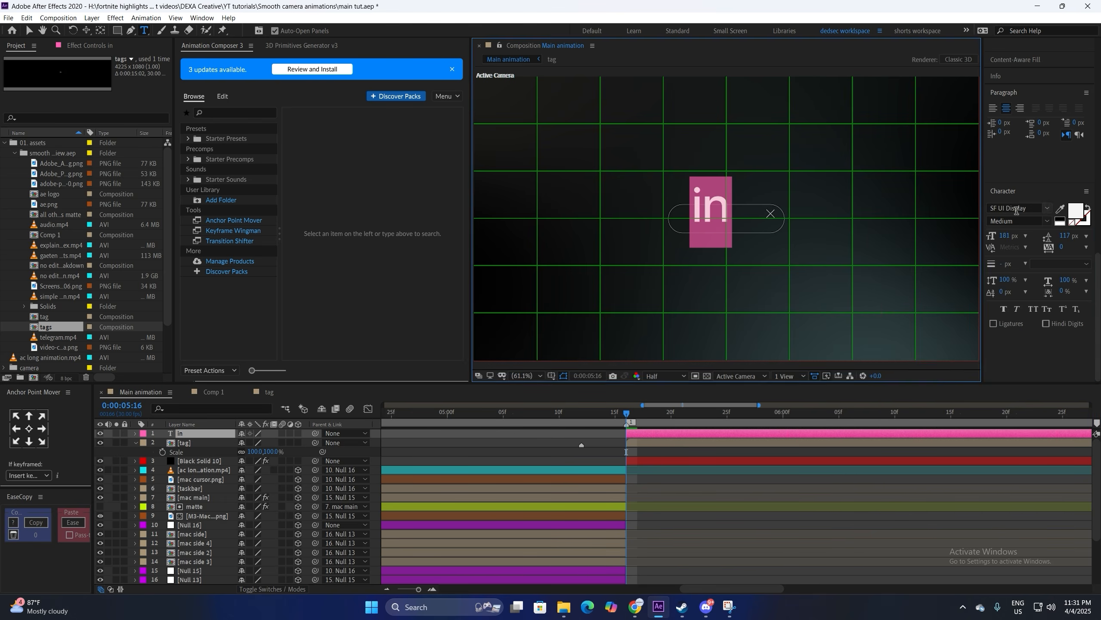
pyautogui.press('Escape')
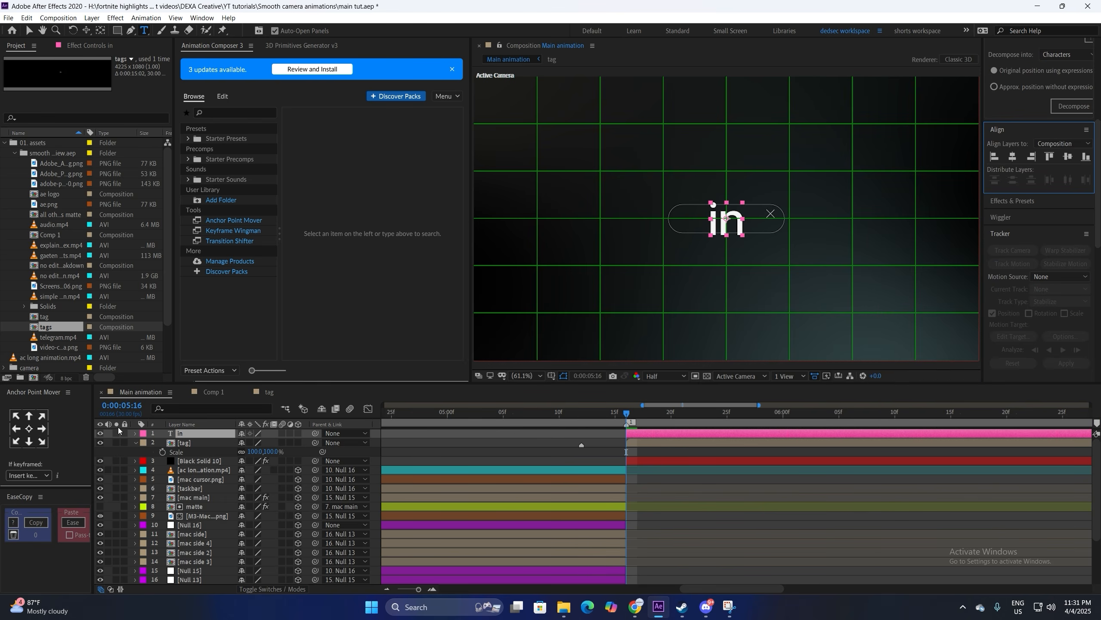
# Step: Scale the 'in' text to 47%, parent it to the tag, and duplicate both layers
pyautogui.press('s')
pyautogui.moveTo(255, 442); pyautogui.dragTo(236, 448)
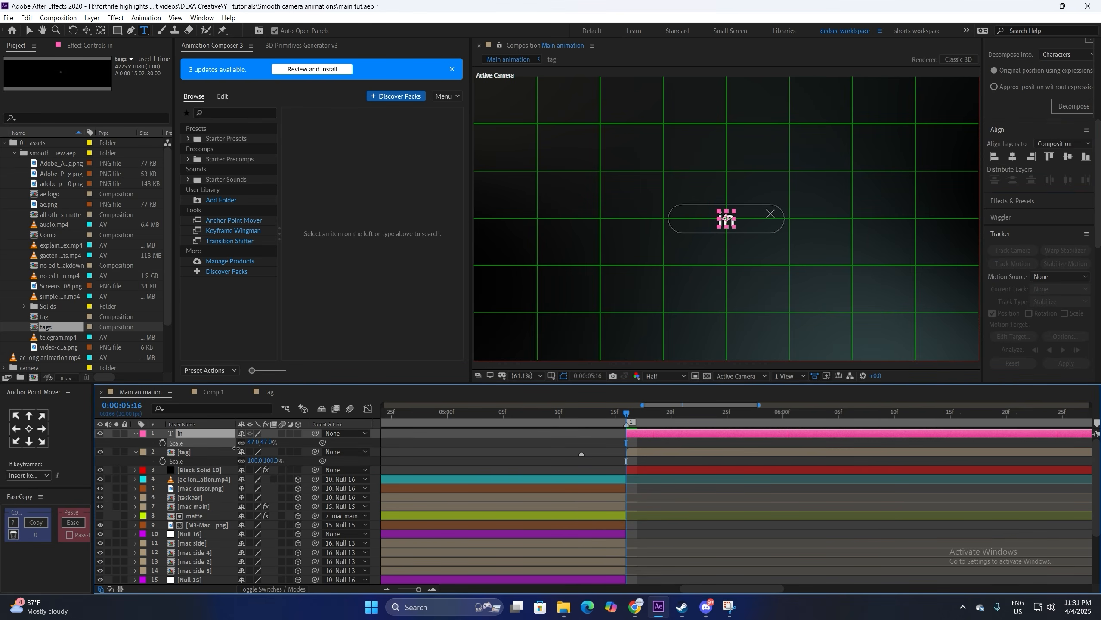
pyautogui.hotkey('ctrl', 'shift', 'a')
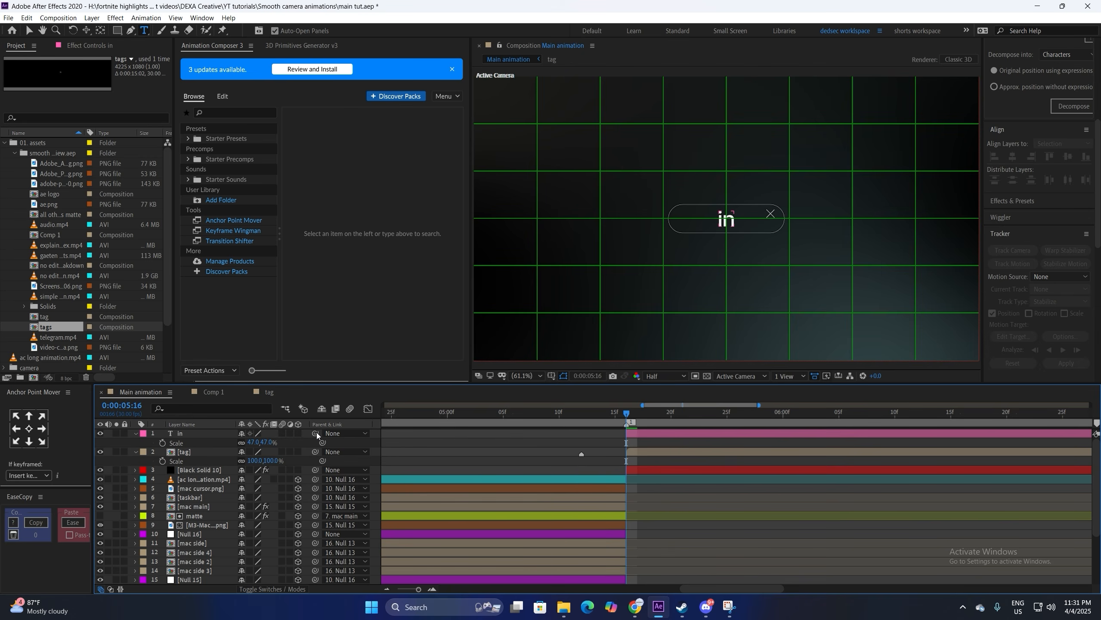
pyautogui.moveTo(315, 433); pyautogui.dragTo(217, 451)
pyautogui.keyDown('ctrl'); pyautogui.click(202, 435); pyautogui.keyUp('ctrl')
pyautogui.hotkey('ctrl', 'd')
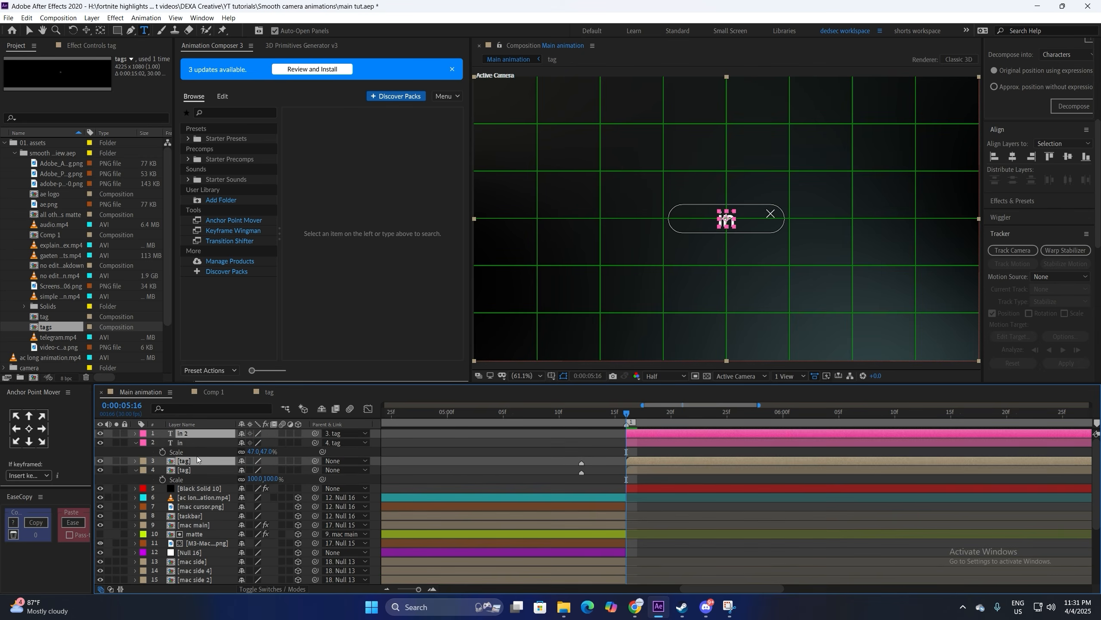
# Step: Make a third pill copy and relabel the copies 'this' and 'video'
pyautogui.hotkey('ctrl', 'd')
pyautogui.moveTo(191, 472)
pyautogui.mouseDown()
pyautogui.moveTo(191, 442)
pyautogui.moveTo(191, 458)
pyautogui.mouseUp()
pyautogui.click(192, 479)
pyautogui.click(545, 467)
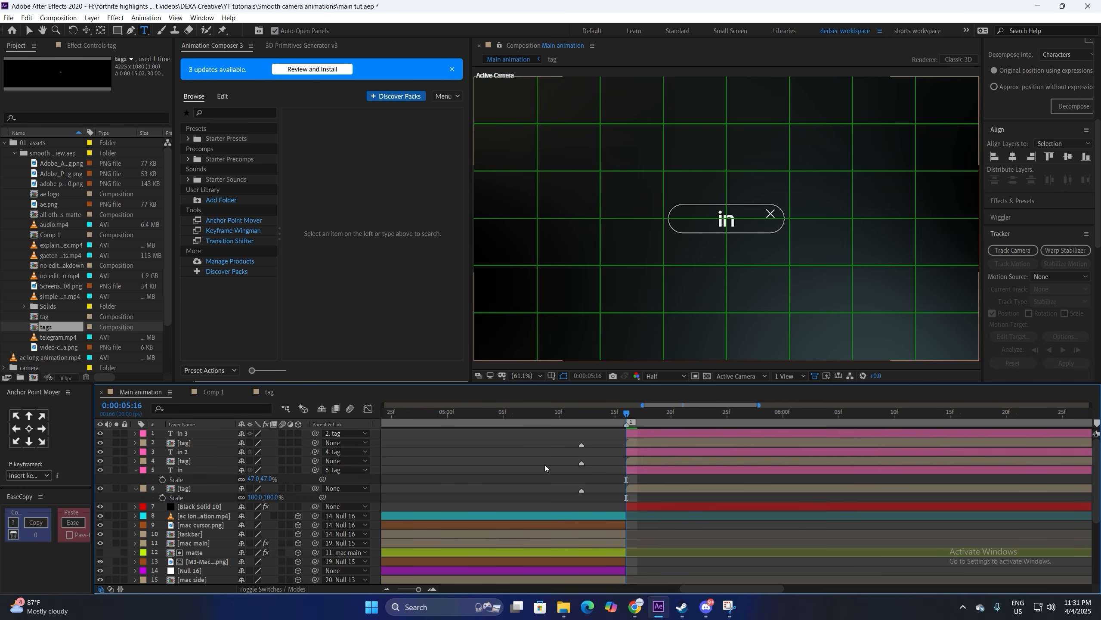
pyautogui.click(186, 452)
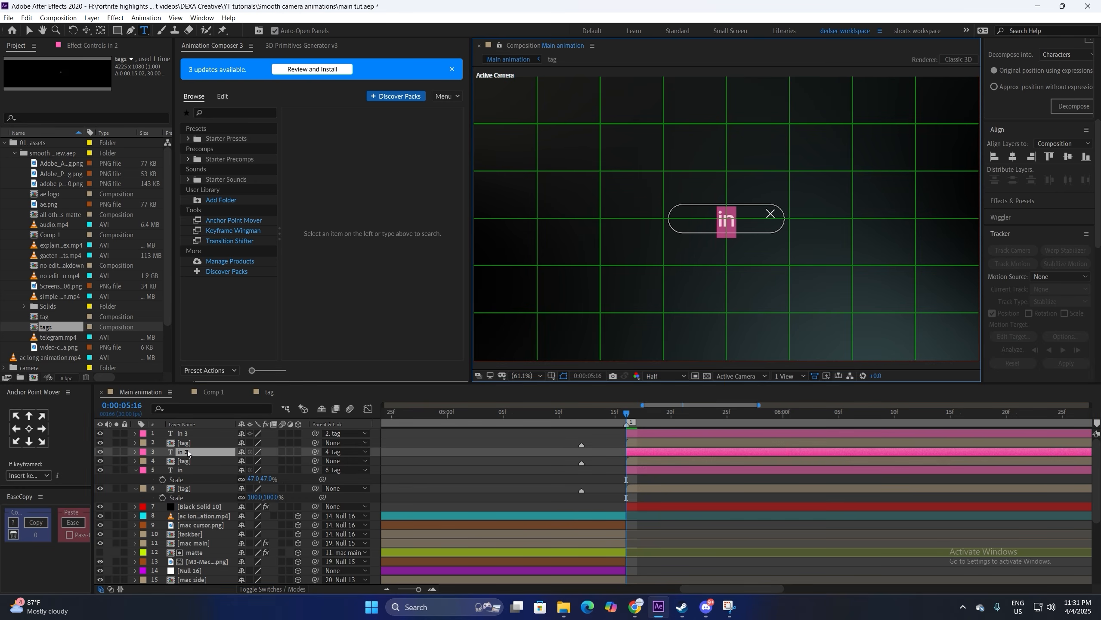
pyautogui.write('this')
pyautogui.press('Return')
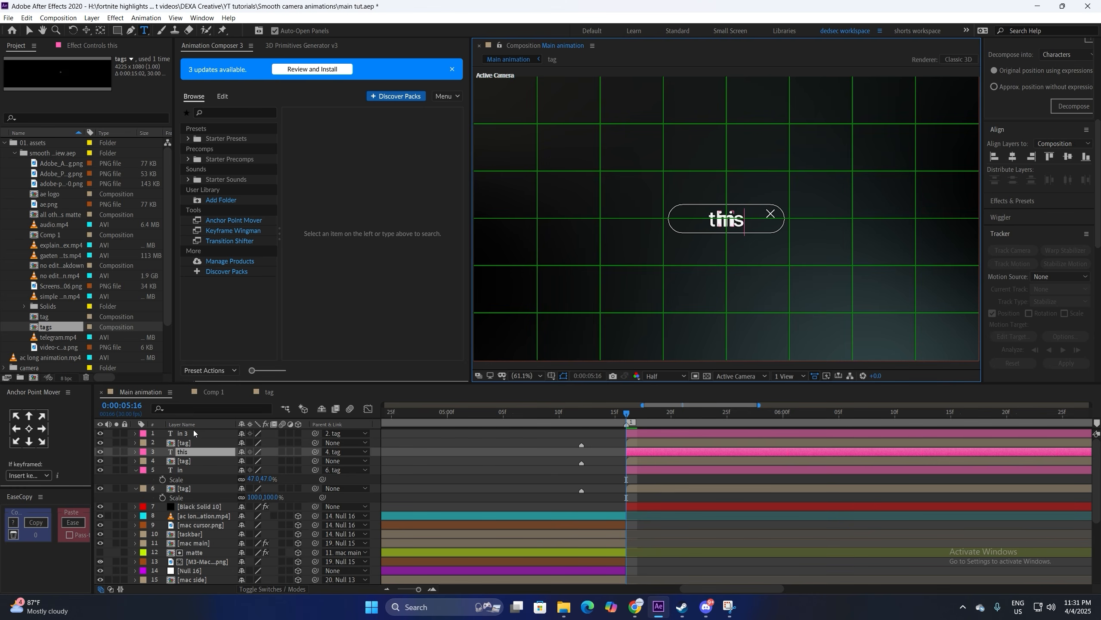
pyautogui.click(191, 435)
pyautogui.write('vid')
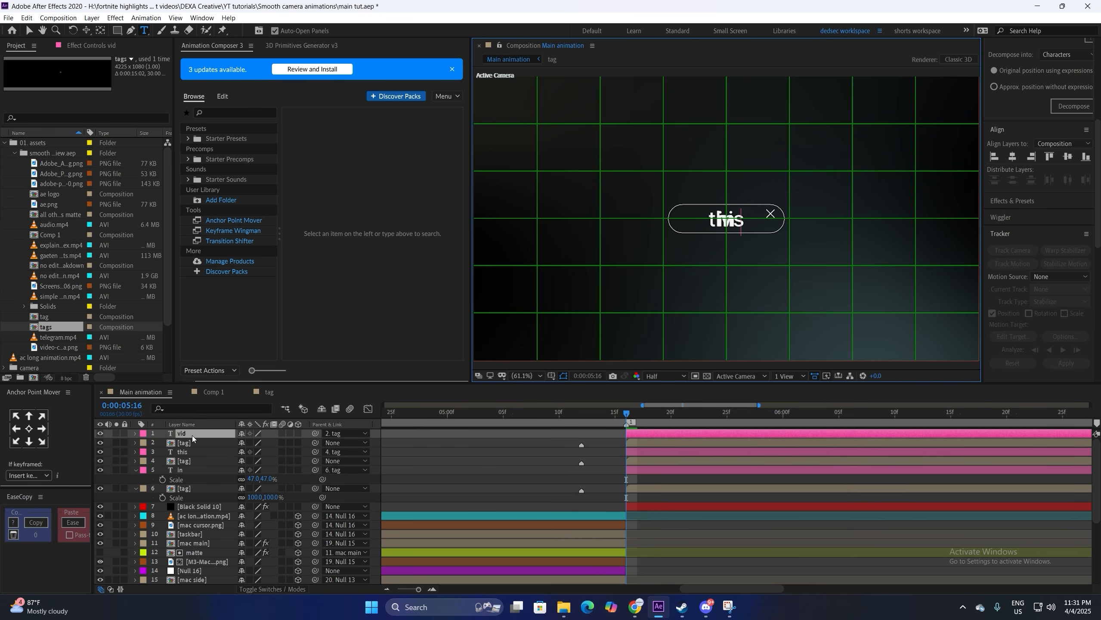
pyautogui.write('eo')
pyautogui.click(637, 448)
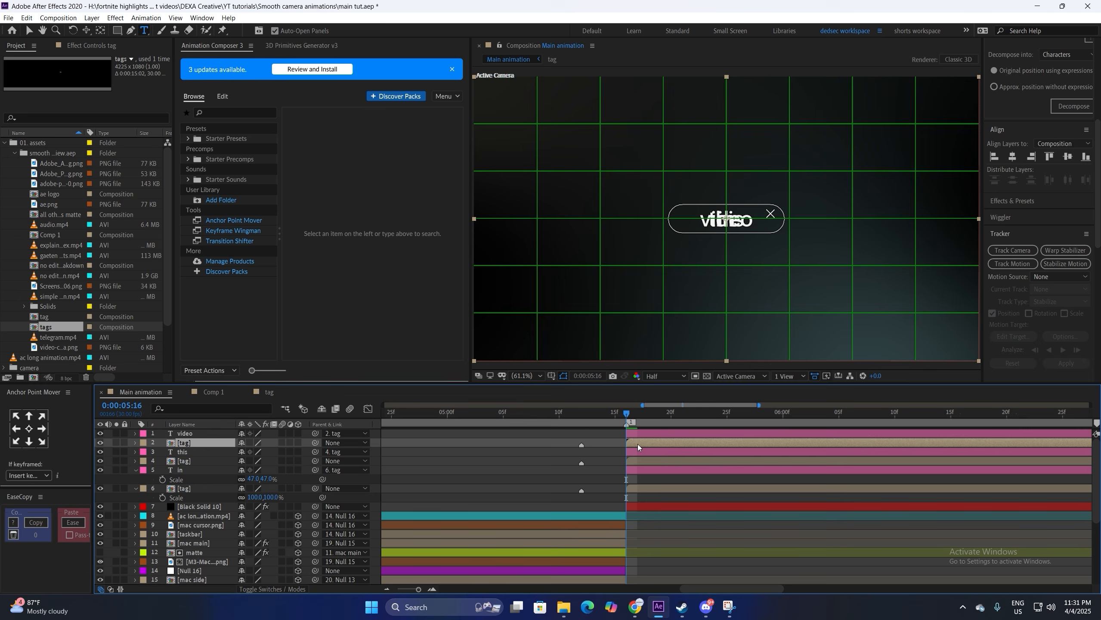
# Step: Move the 'video' pill up-right and pull the 'in' pill out from behind 'this'
pyautogui.press('v')
pyautogui.moveTo(708, 232); pyautogui.dragTo(808, 199)
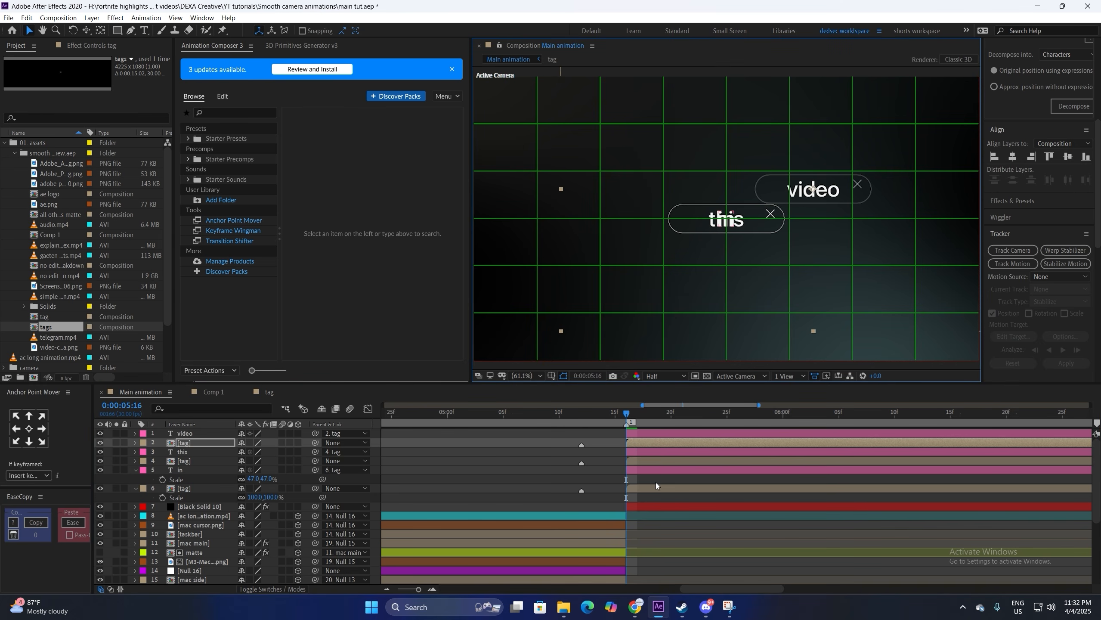
pyautogui.click(658, 462)
pyautogui.click(656, 489)
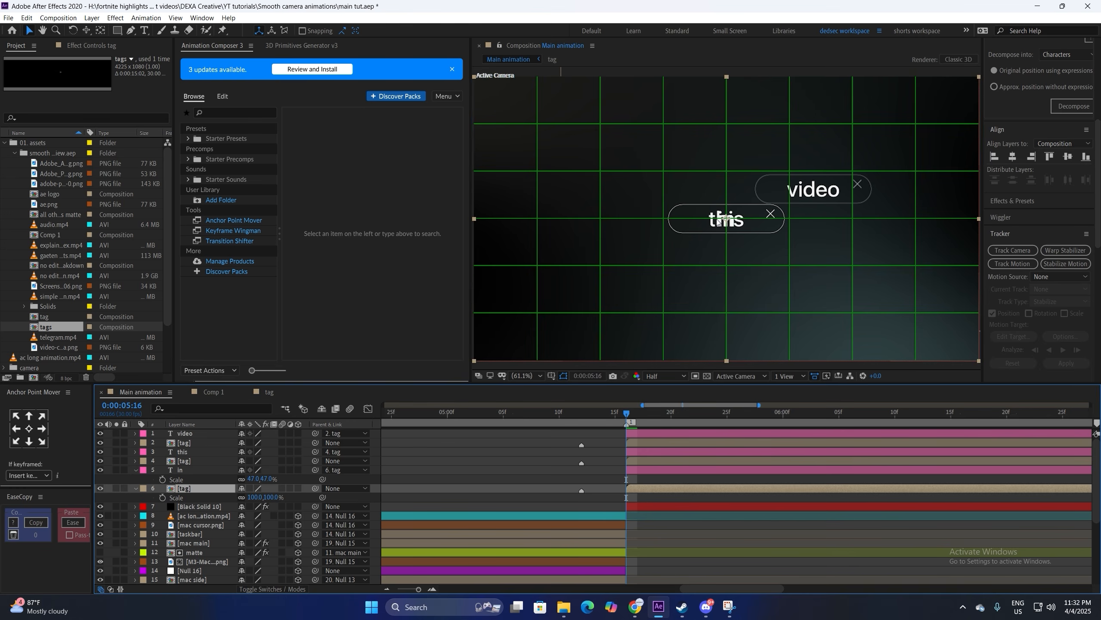
pyautogui.moveTo(718, 221); pyautogui.dragTo(631, 191)
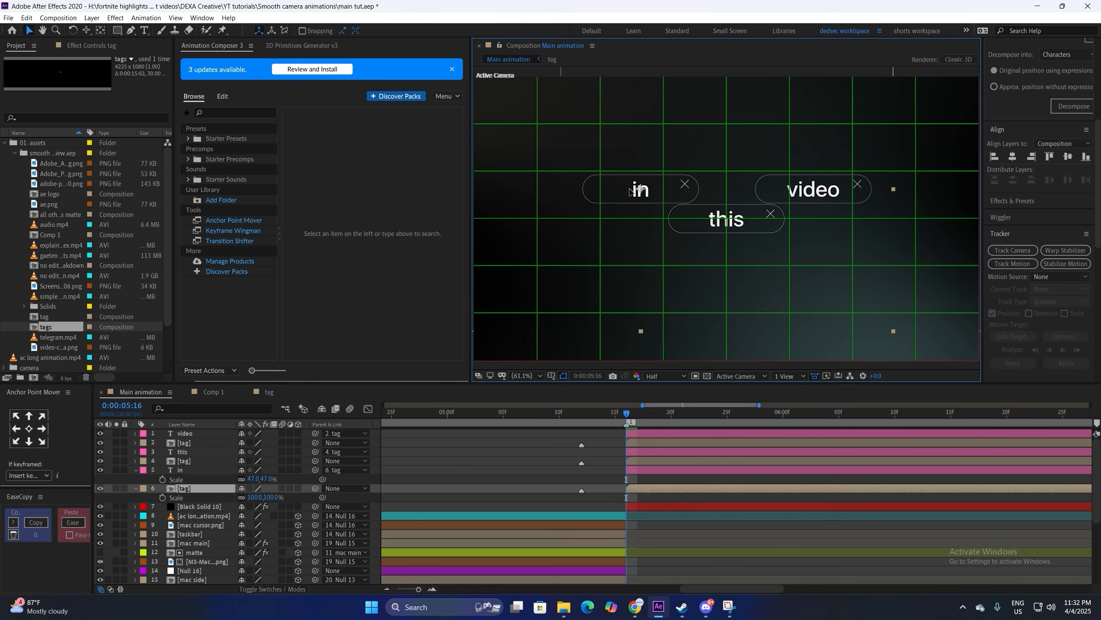
# Step: Shift all three tag pills slightly lower in the frame
pyautogui.click(639, 443)
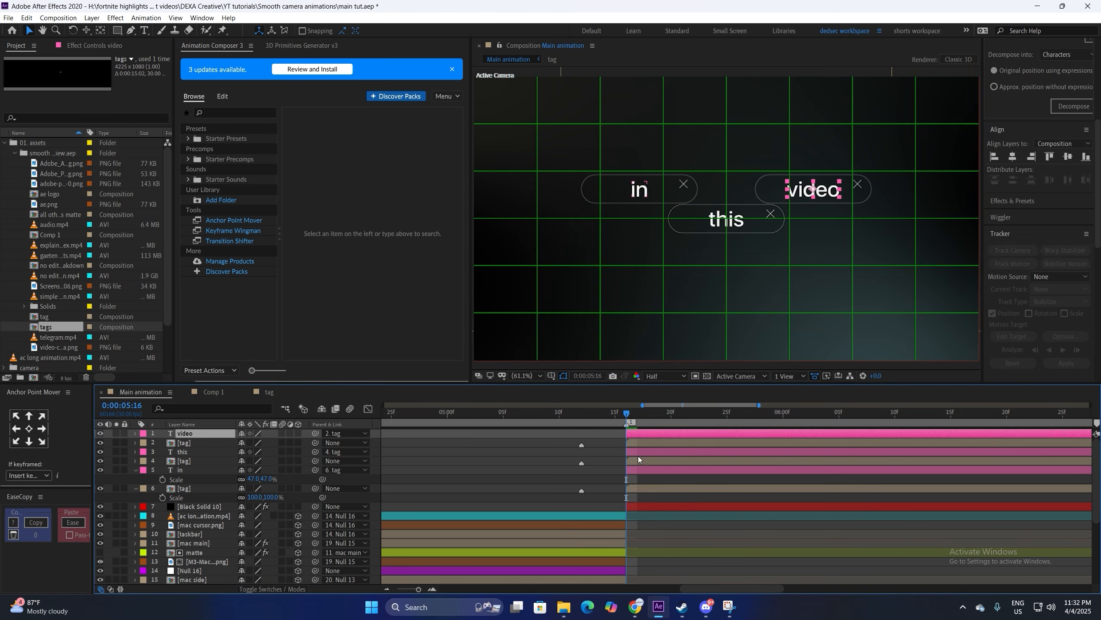
pyautogui.keyDown('ctrl'); pyautogui.click(637, 461); pyautogui.keyUp('ctrl')
pyautogui.keyDown('ctrl'); pyautogui.click(636, 488); pyautogui.keyUp('ctrl')
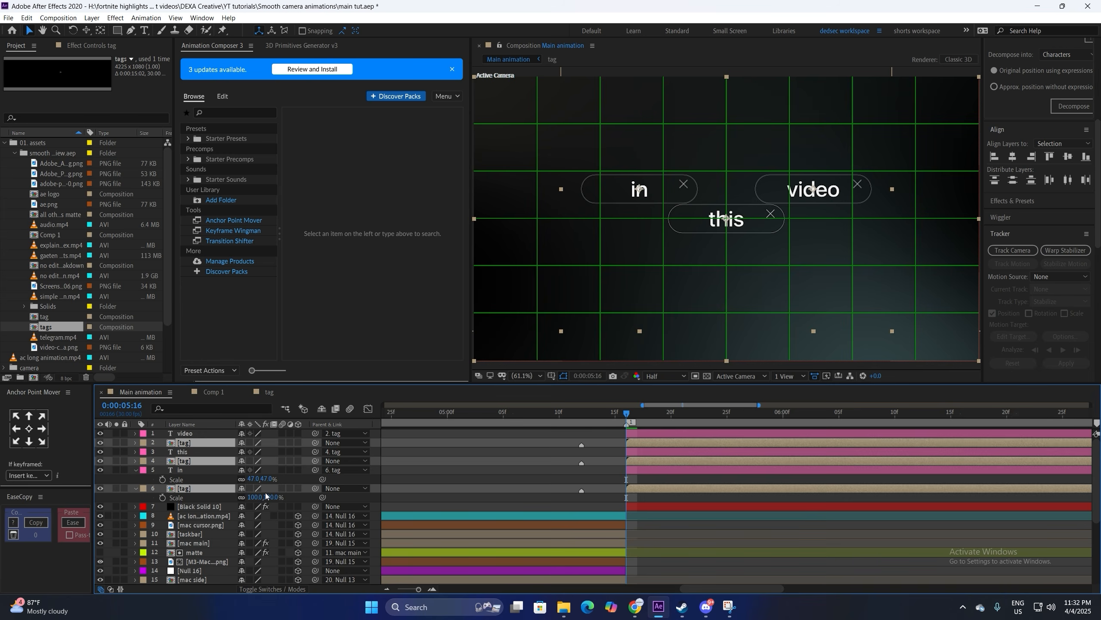
pyautogui.press('p')
pyautogui.moveTo(264, 452); pyautogui.dragTo(286, 465)
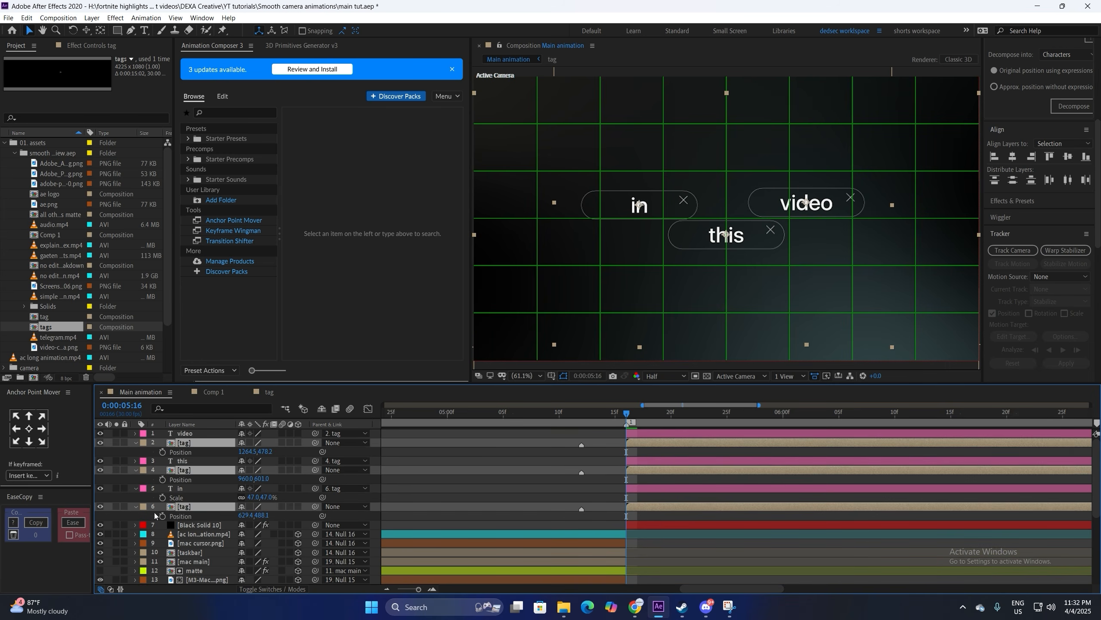
# Step: Keyframe the three tags' Position, offset them sideways at the start, and Easy Ease the keys
pyautogui.click(163, 480)
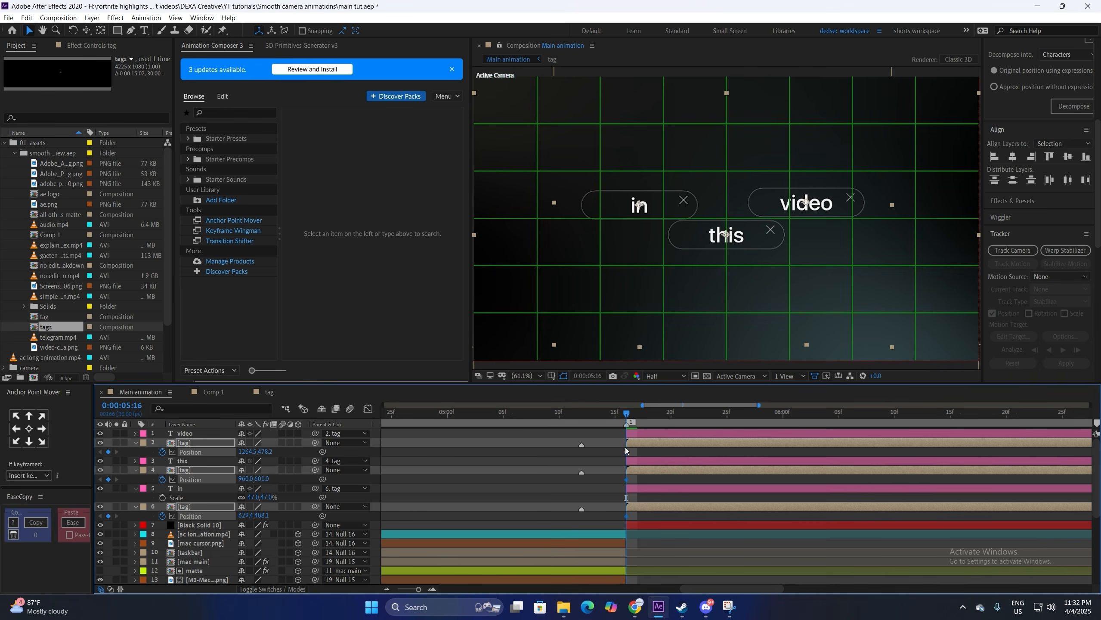
pyautogui.hotkey('alt', 'Right')
pyautogui.hotkey('alt', 'Right')
pyautogui.hotkey('alt', 'Right')
pyautogui.hotkey('alt', 'Right')
pyautogui.hotkey('alt', 'Right')
pyautogui.moveTo(245, 452); pyautogui.dragTo(585, 451)
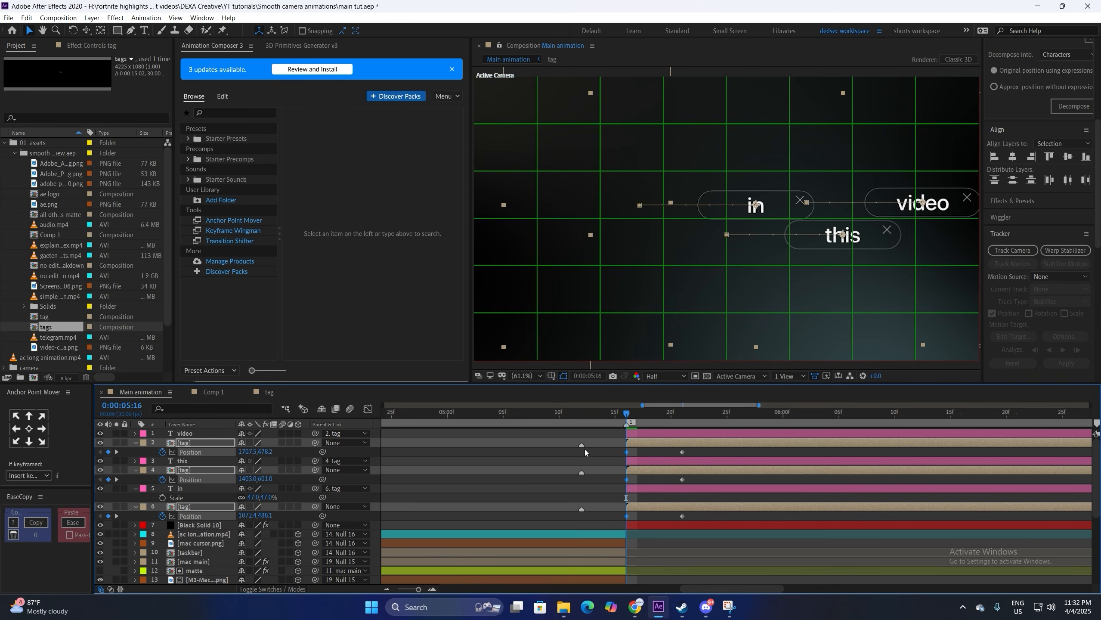
pyautogui.moveTo(696, 454); pyautogui.dragTo(664, 555)
pyautogui.press('F9')
# Step: Reshape the tag motion's speed curve in the Graph Editor
pyautogui.click(368, 409)
pyautogui.click(368, 408)
pyautogui.click(624, 412)
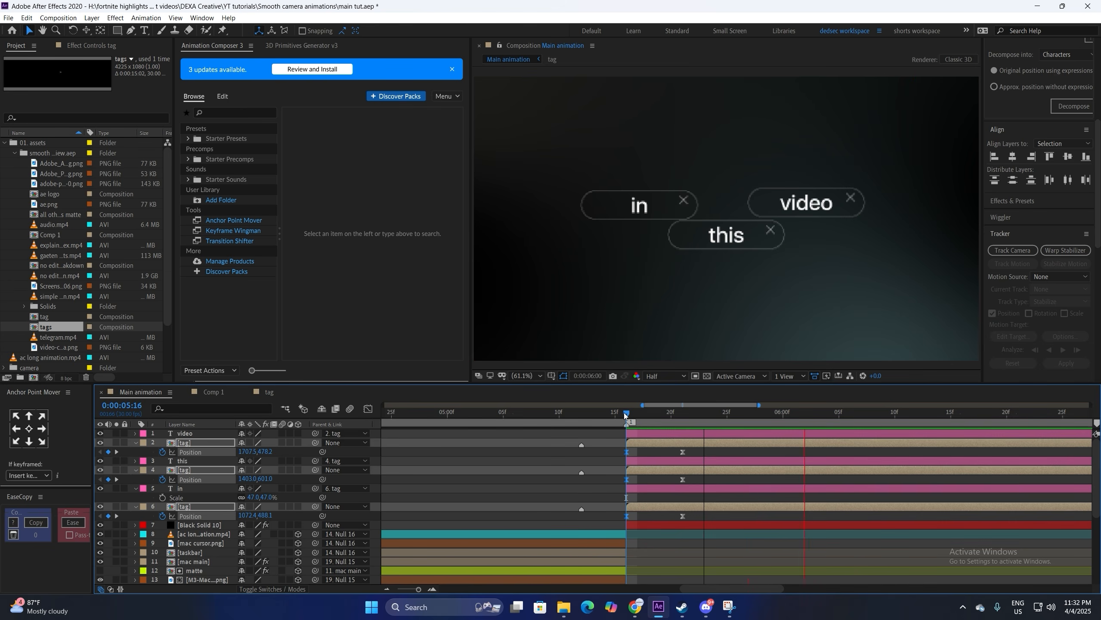
pyautogui.moveTo(685, 454); pyautogui.dragTo(682, 519)
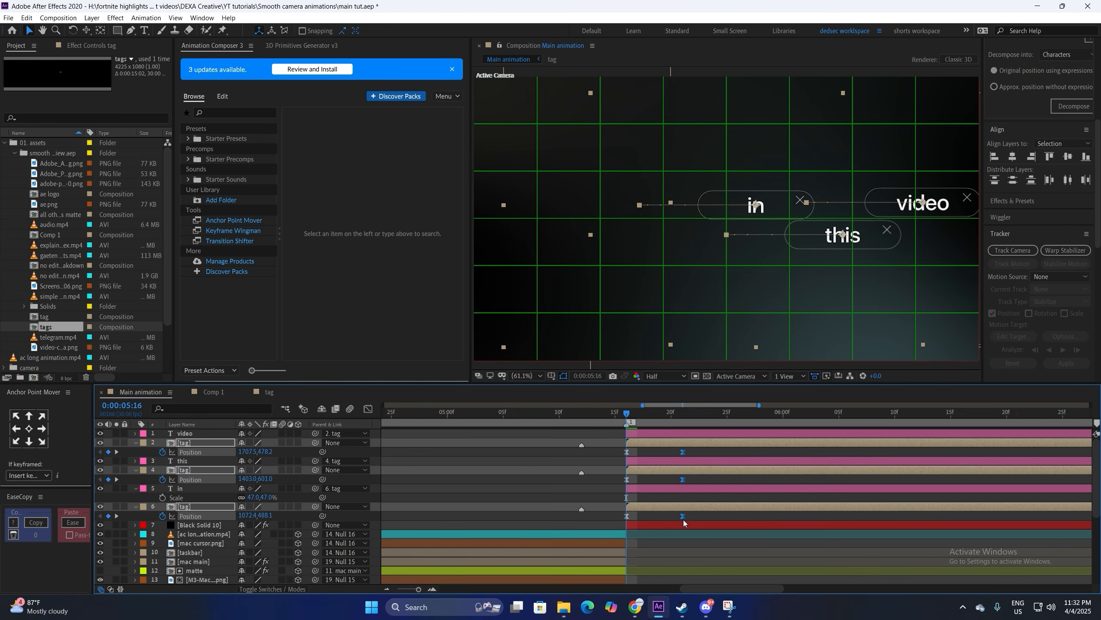
pyautogui.click(670, 450)
# Step: Delay the 'this' and 'video' tag layers so the entrances stagger, then preview
pyautogui.moveTo(644, 470); pyautogui.dragTo(719, 450)
pyautogui.moveTo(636, 464); pyautogui.dragTo(705, 433)
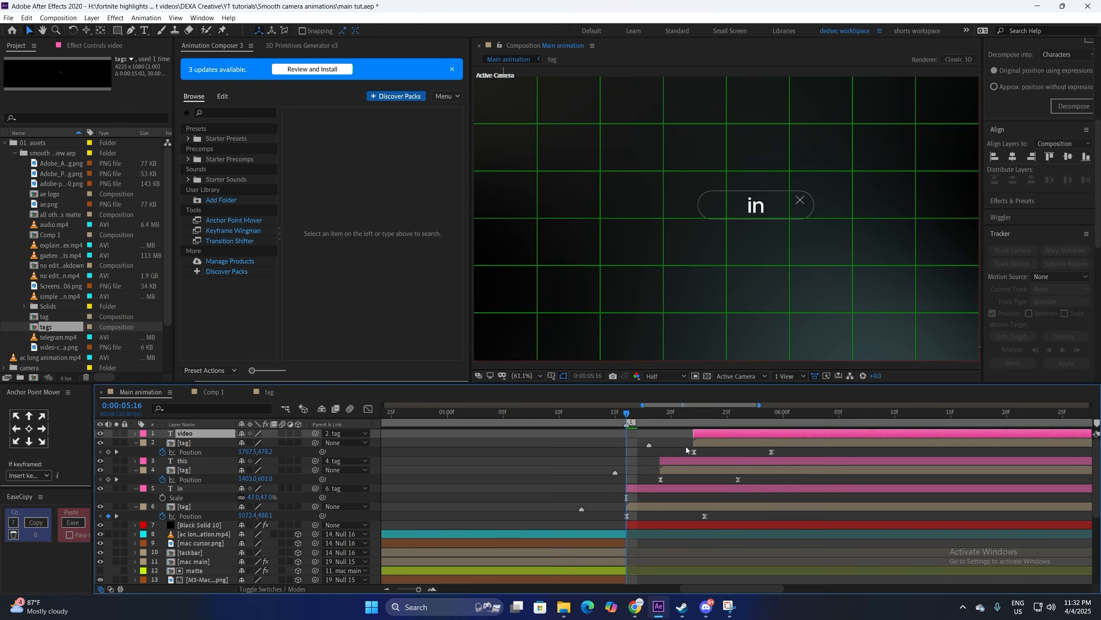
pyautogui.press('space')
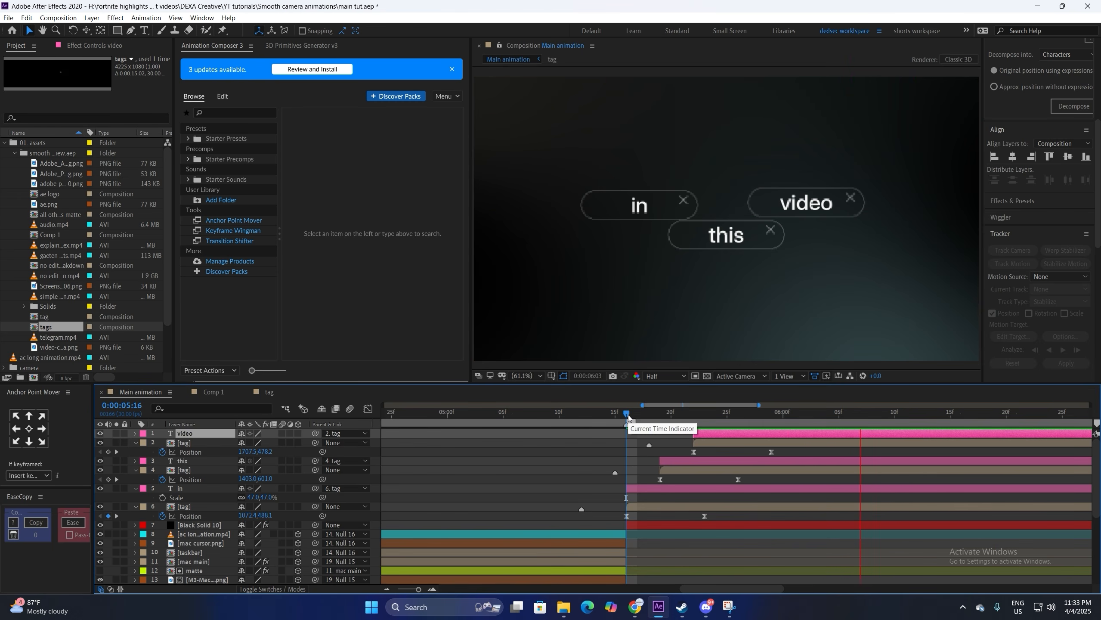
pyautogui.press('space')
# Step: Line up the tags' ending Position keyframes at 0:00:06:00 and preview from 5:16
pyautogui.click(780, 419)
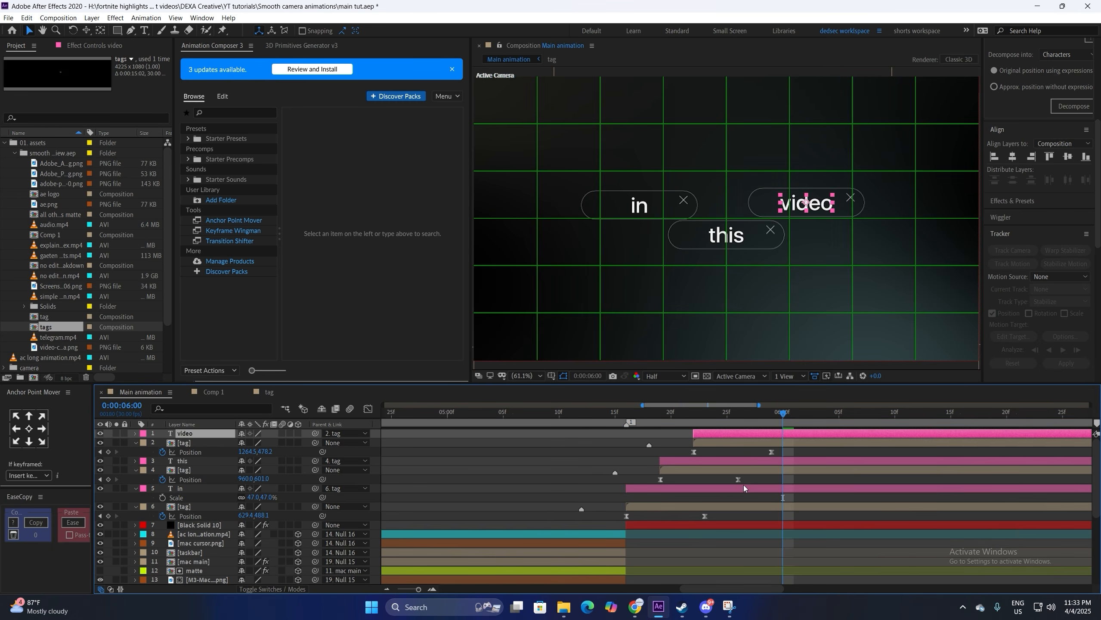
pyautogui.moveTo(705, 516); pyautogui.dragTo(731, 518)
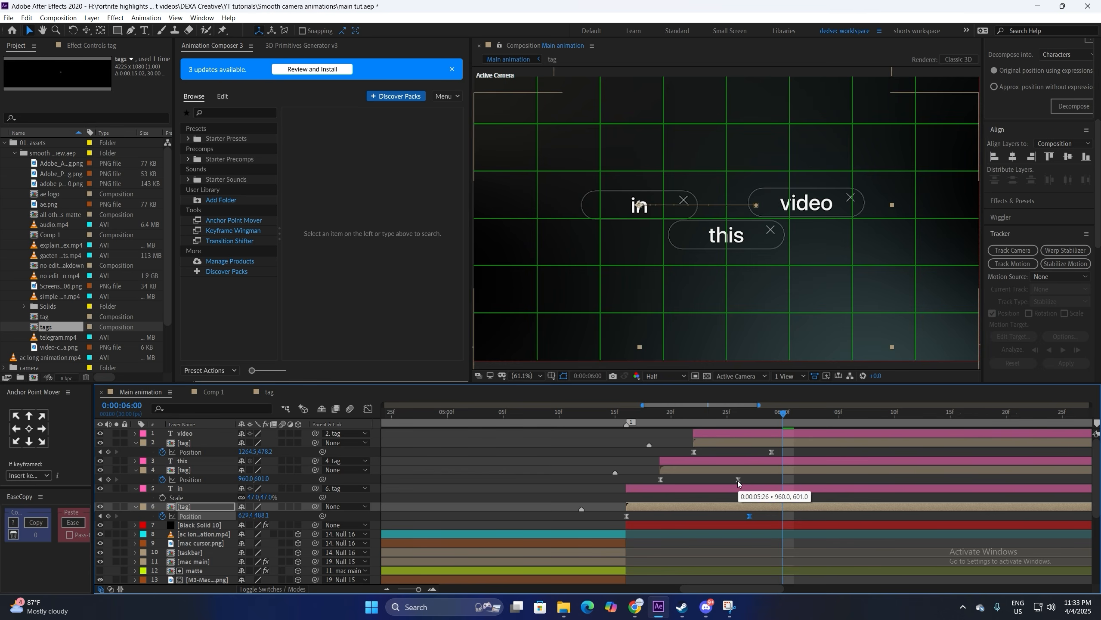
pyautogui.moveTo(738, 479); pyautogui.dragTo(834, 456)
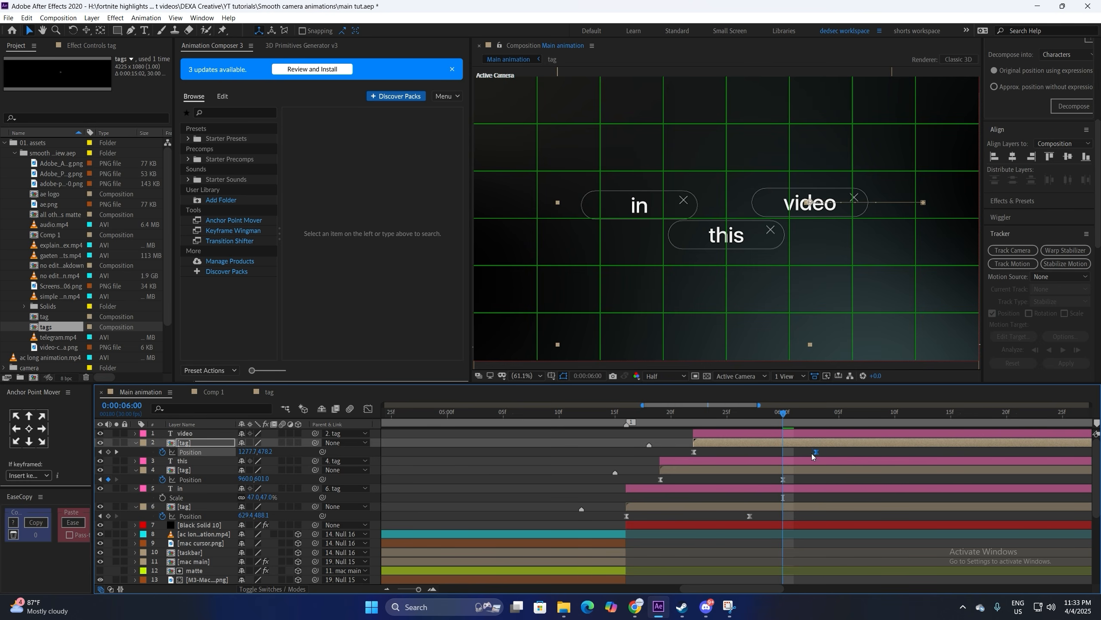
pyautogui.click(627, 416)
pyautogui.press('space')
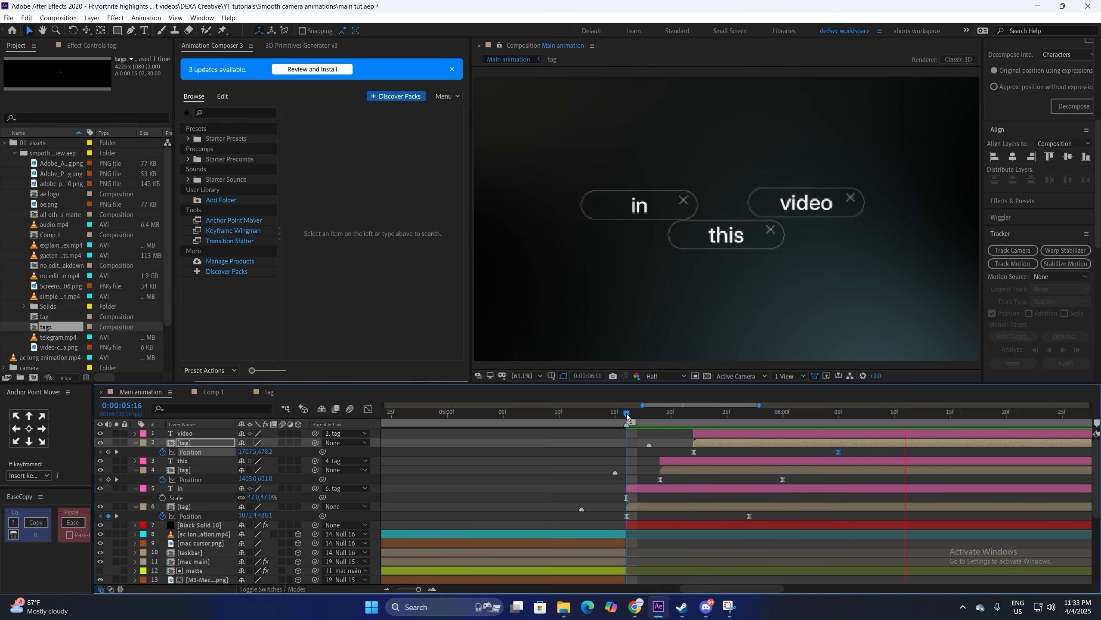
pyautogui.click(717, 433)
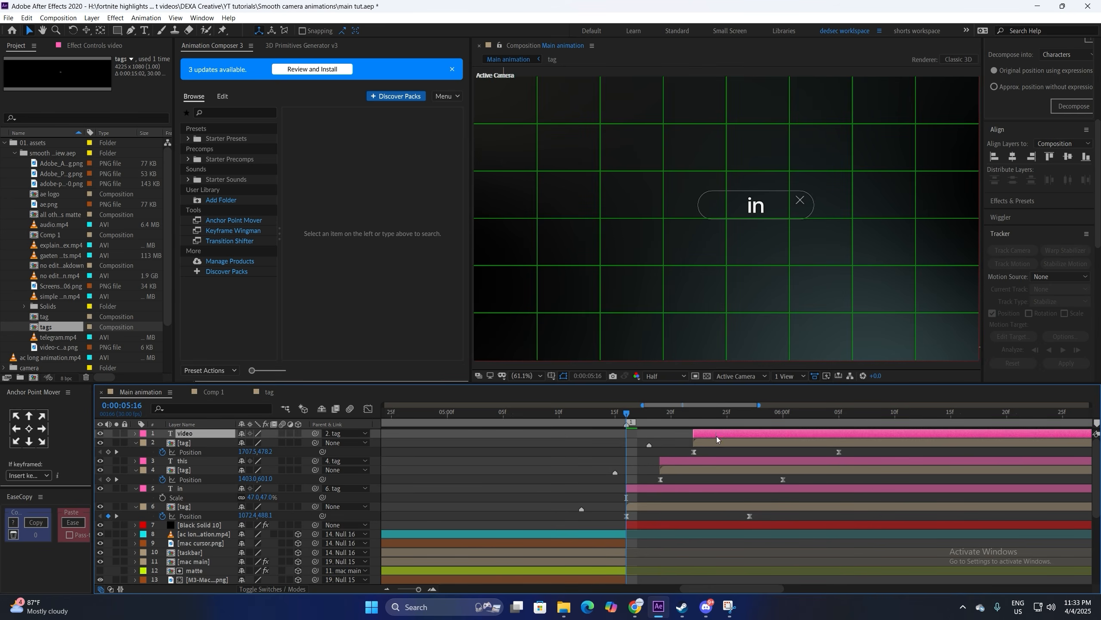
# Step: Apply Motion Tile to Black Solid 10, placed above 4-Color Gradient
pyautogui.click(695, 522)
pyautogui.hotkey('ctrl', 'space')
pyautogui.write('motio')
pyautogui.press('Return')
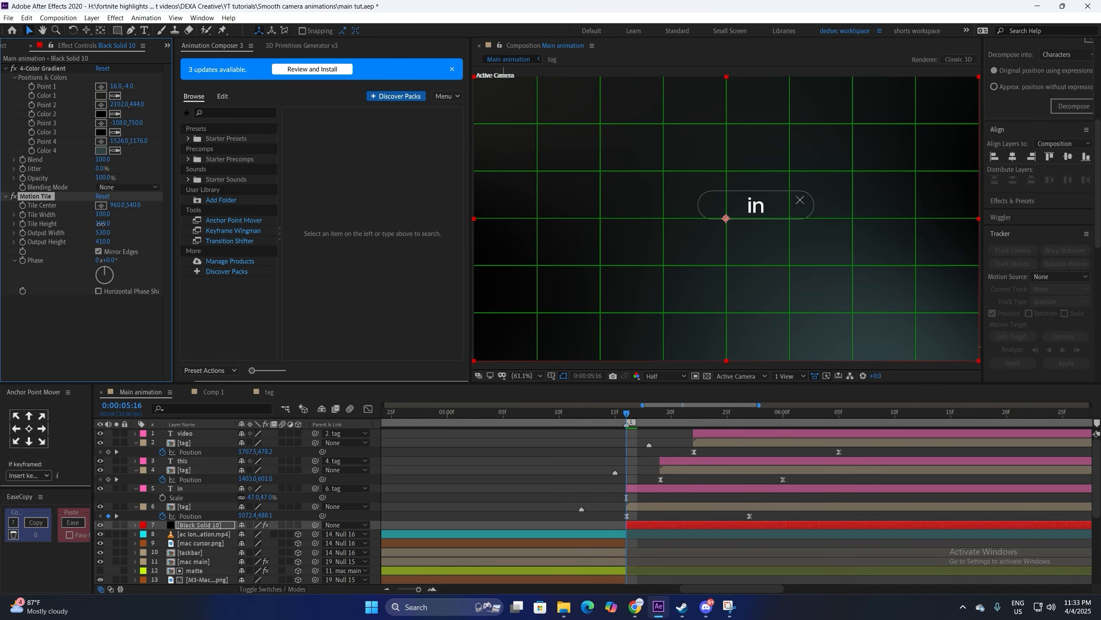
pyautogui.moveTo(49, 200); pyautogui.dragTo(38, 69)
# Step: Create Null 17 and parent the three tag layers and background solid to it
pyautogui.click(710, 432)
pyautogui.hotkey('ctrl', 'alt', 'shift', 'y')
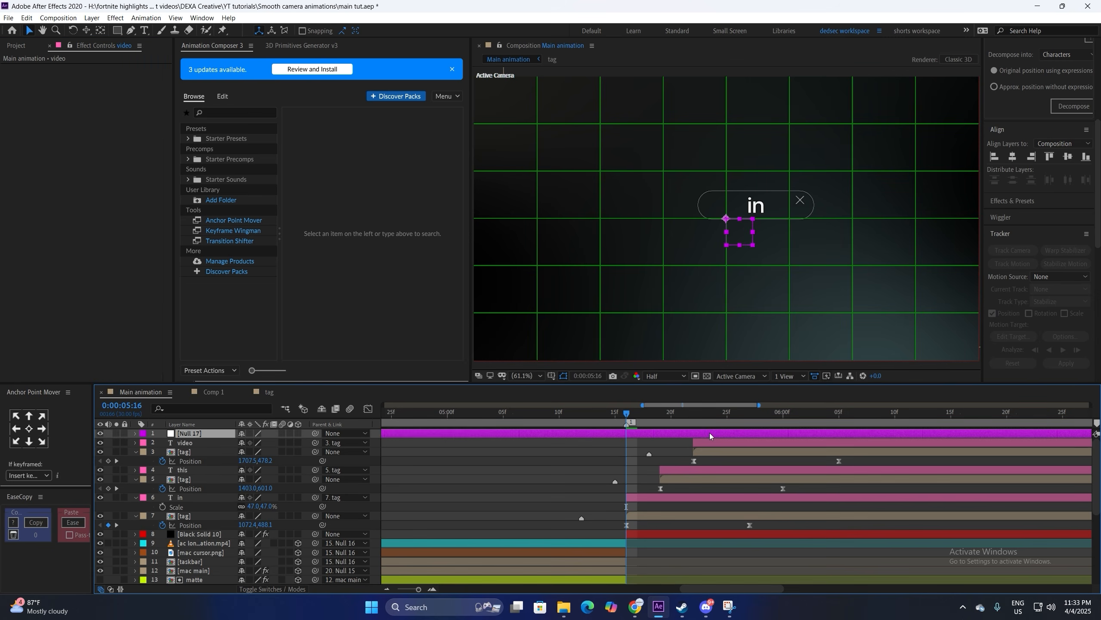
pyautogui.click(191, 454)
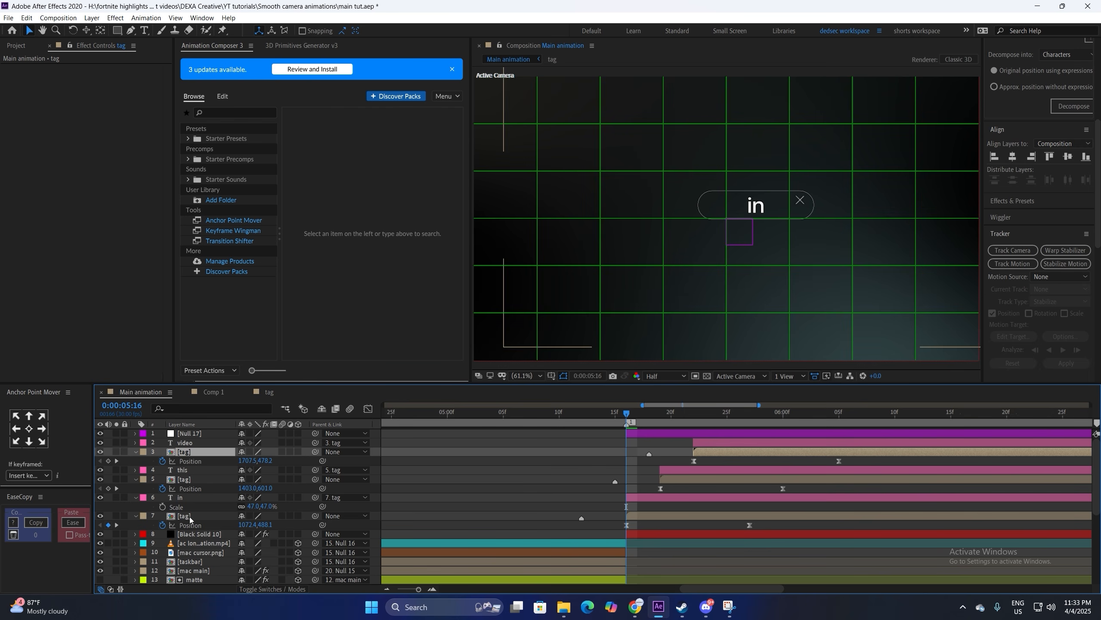
pyautogui.keyDown('ctrl'); pyautogui.click(191, 479); pyautogui.keyUp('ctrl')
pyautogui.keyDown('ctrl'); pyautogui.click(190, 516); pyautogui.keyUp('ctrl')
pyautogui.keyDown('ctrl'); pyautogui.click(197, 534); pyautogui.keyUp('ctrl')
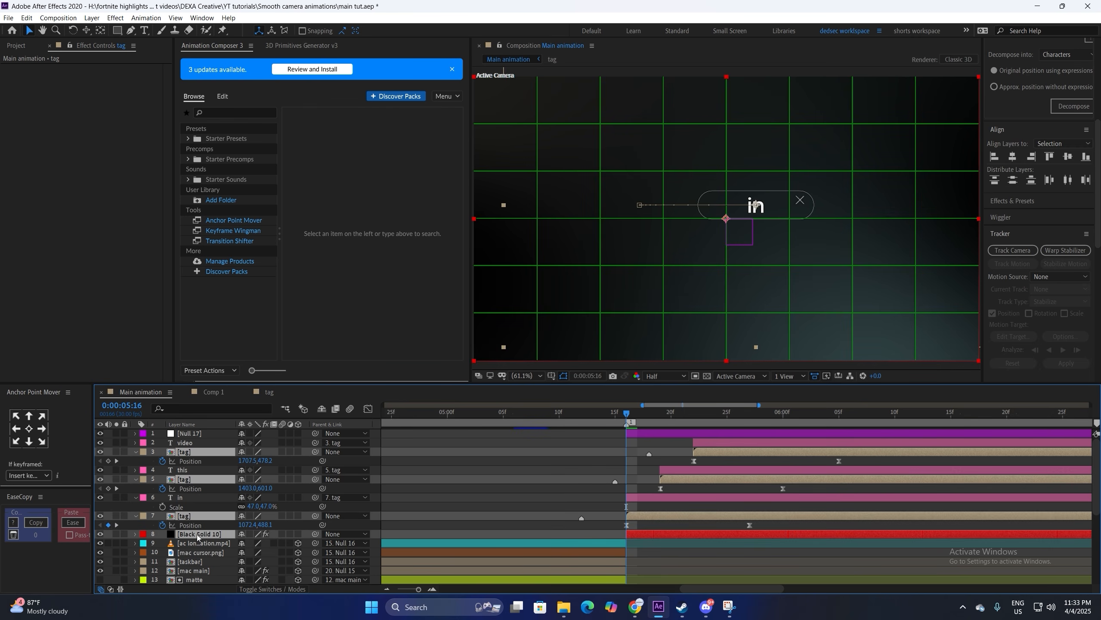
pyautogui.moveTo(315, 452); pyautogui.dragTo(187, 433)
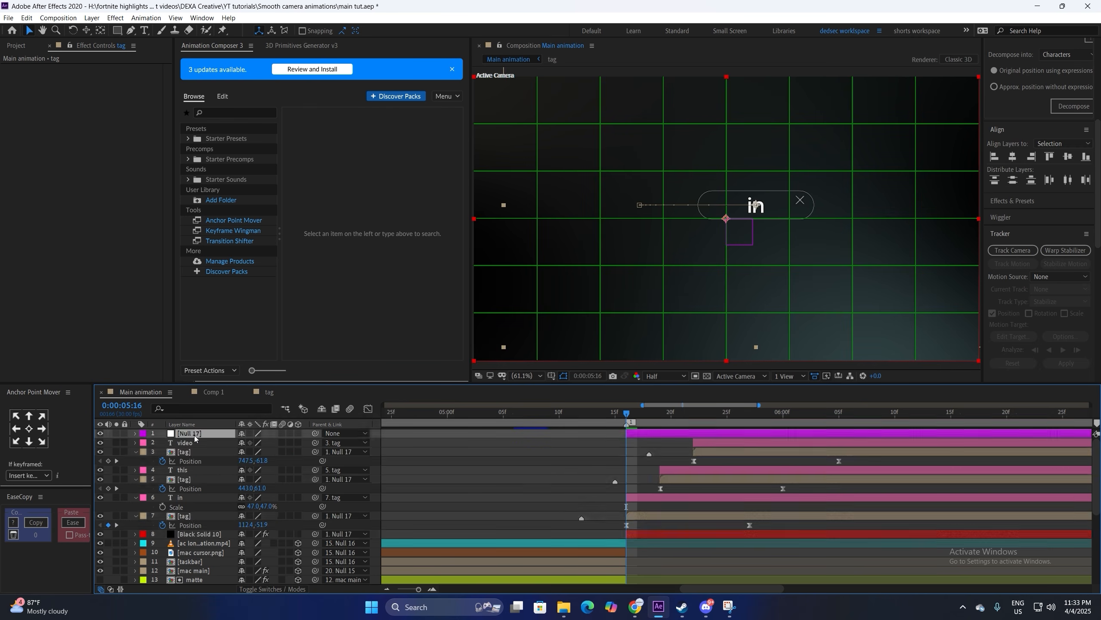
# Step: Keyframe Null 17's Position from X 1690 to 960 with Easy Ease
pyautogui.click(186, 433)
pyautogui.press('p')
pyautogui.click(163, 443)
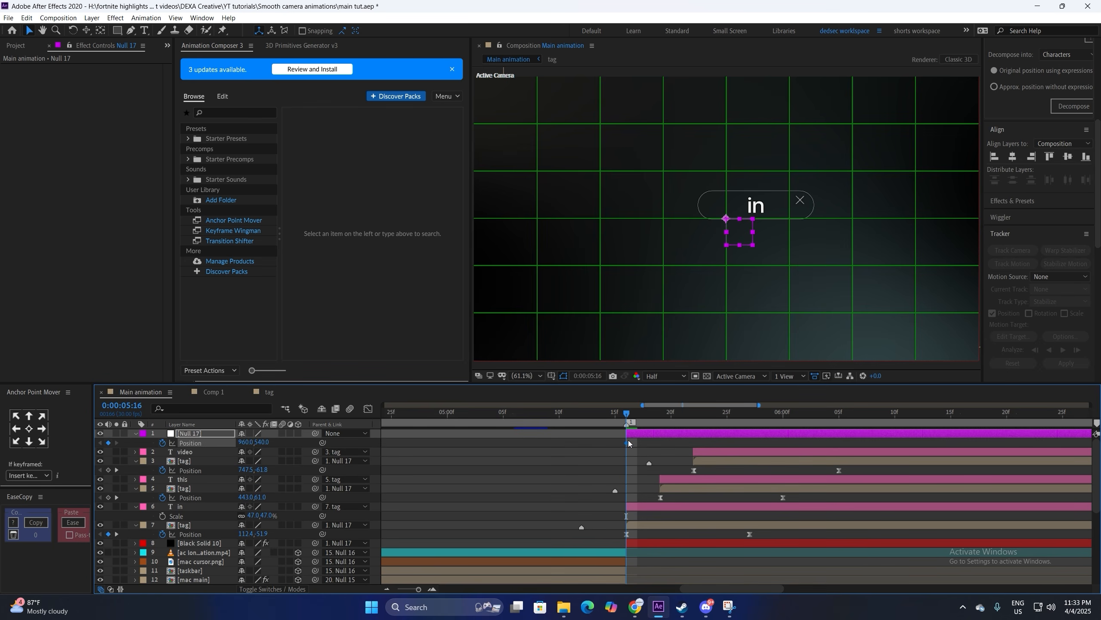
pyautogui.moveTo(627, 440); pyautogui.dragTo(806, 441)
pyautogui.moveTo(242, 443); pyautogui.dragTo(592, 442)
pyautogui.press('F9')
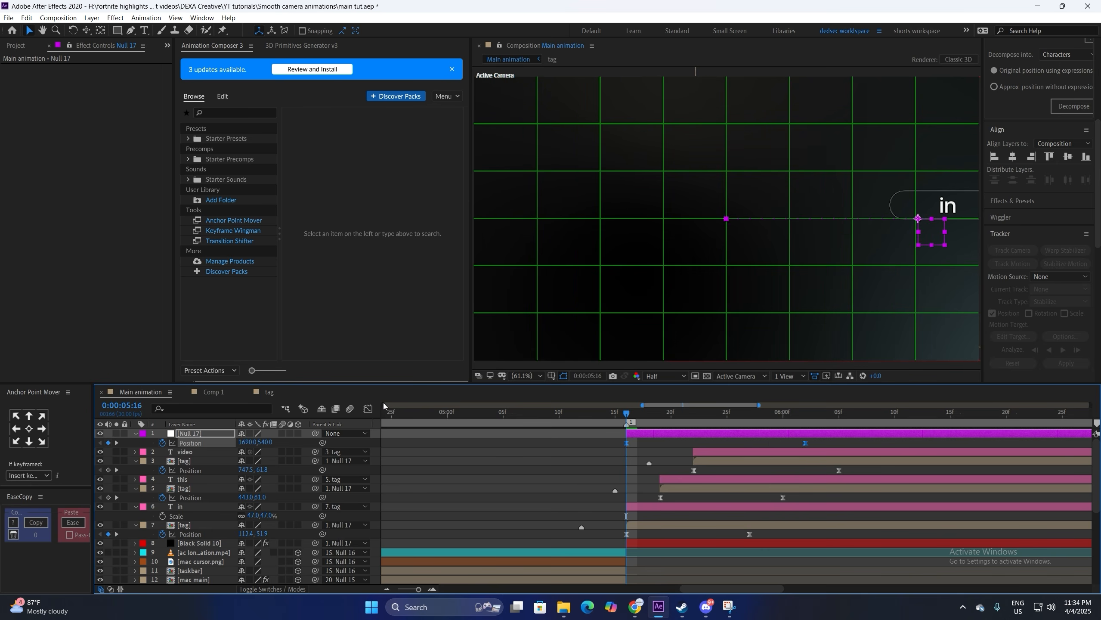
# Step: Pull Null 17's speed peak early and sharpen it for a fast start
pyautogui.click(368, 409)
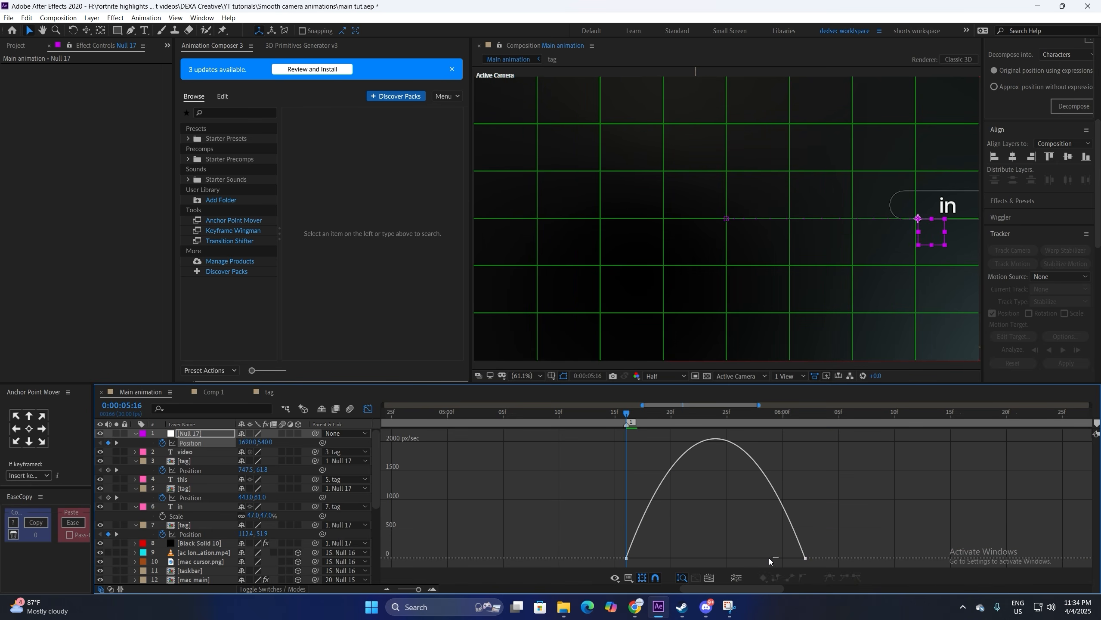
pyautogui.moveTo(776, 558); pyautogui.dragTo(715, 558)
pyautogui.moveTo(638, 558)
pyautogui.mouseDown()
pyautogui.moveTo(652, 560)
pyautogui.moveTo(627, 559)
pyautogui.mouseUp()
pyautogui.click(368, 408)
# Step: Preview the null-driven pan
pyautogui.press('space')
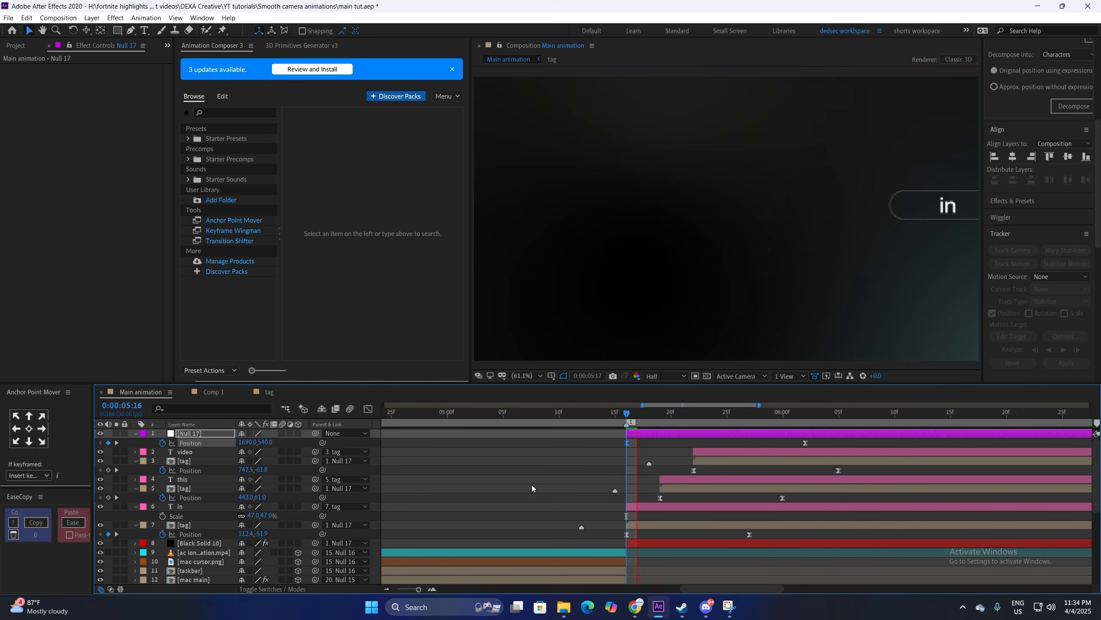
pyautogui.click(624, 417)
pyautogui.press('space')
pyautogui.press('space')
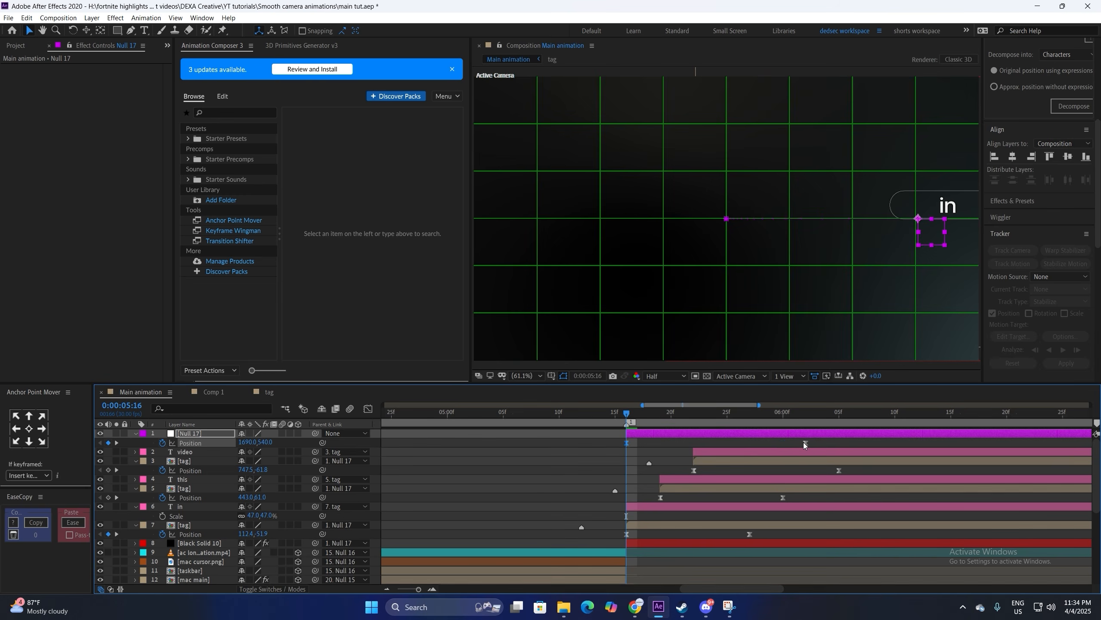
pyautogui.press('space')
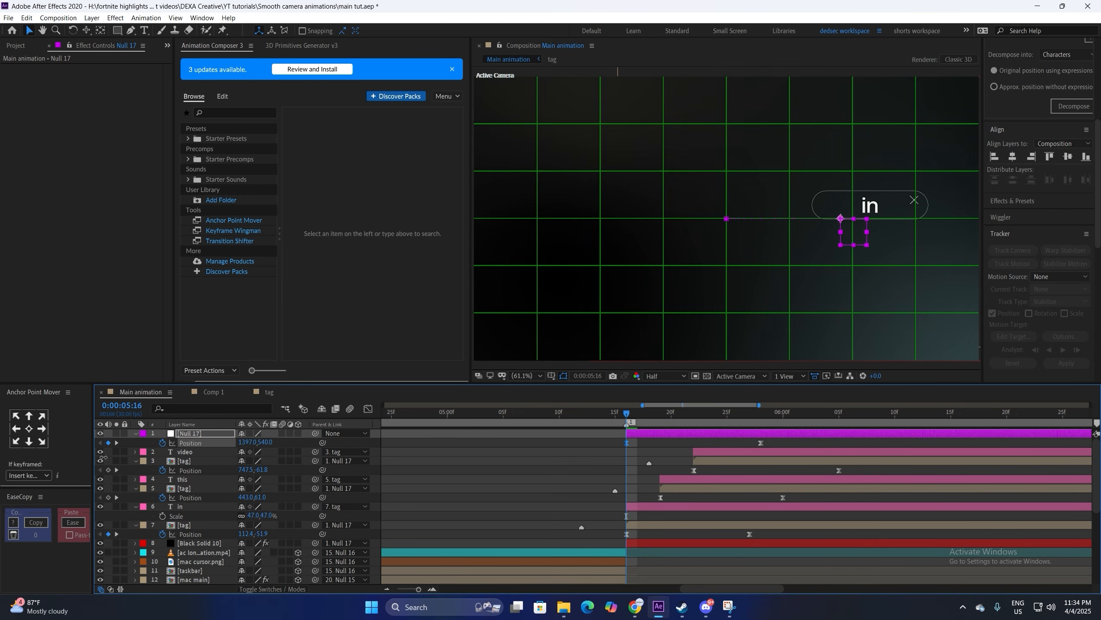
pyautogui.click(625, 415)
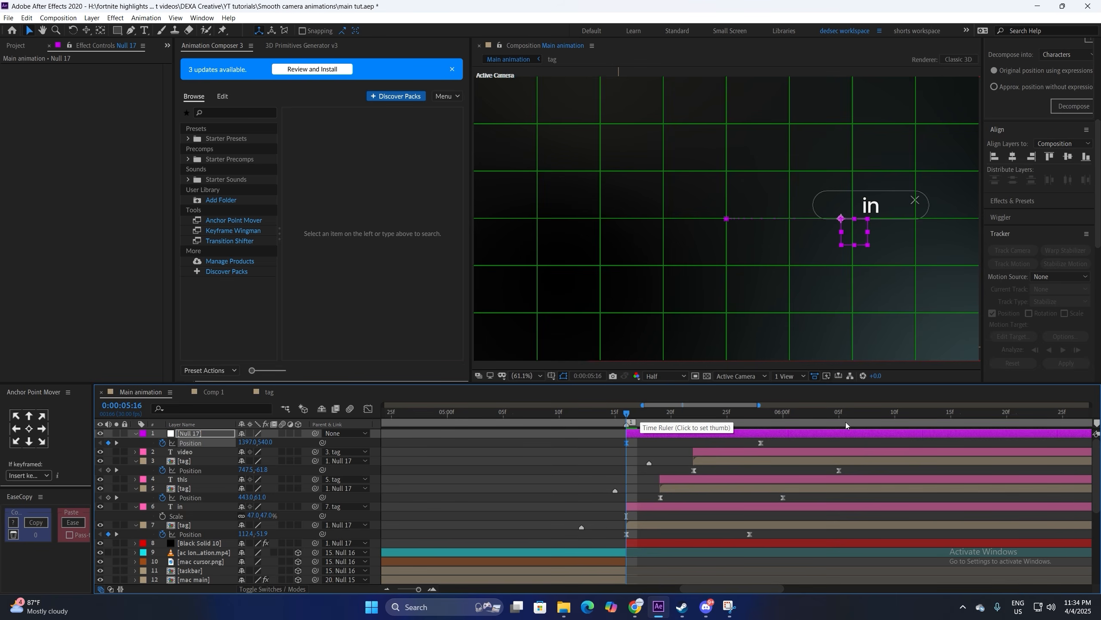
# Step: Add Null 18 above the video clip layer, trimmed at 5:10 and extended to the shot's end
pyautogui.moveTo(626, 415); pyautogui.dragTo(558, 413)
pyautogui.scroll(-3, 1095, 499)
pyautogui.click(617, 505)
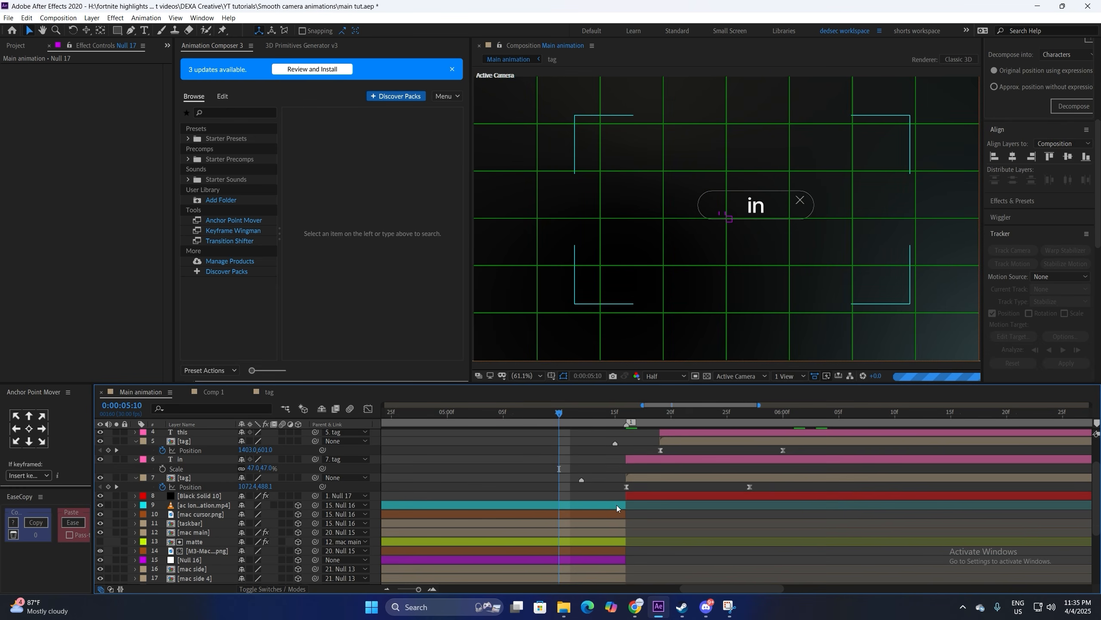
pyautogui.hotkey('ctrl', 'alt', 'shift', 'y')
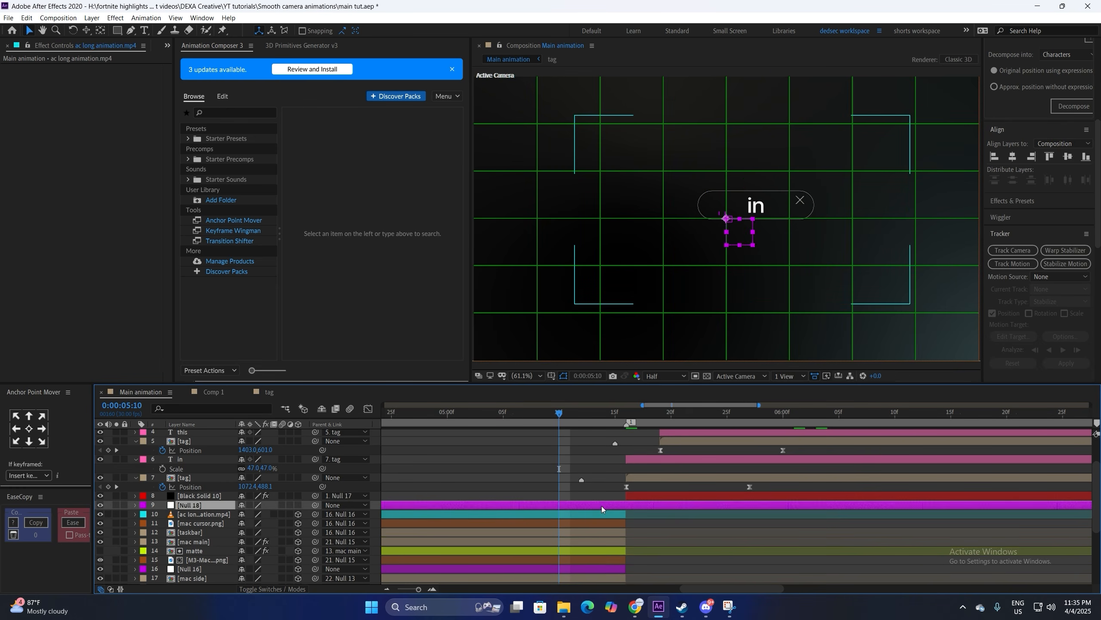
pyautogui.hotkey('alt', '[')
pyautogui.hotkey('alt', ']')
pyautogui.moveTo(572, 506); pyautogui.dragTo(625, 509)
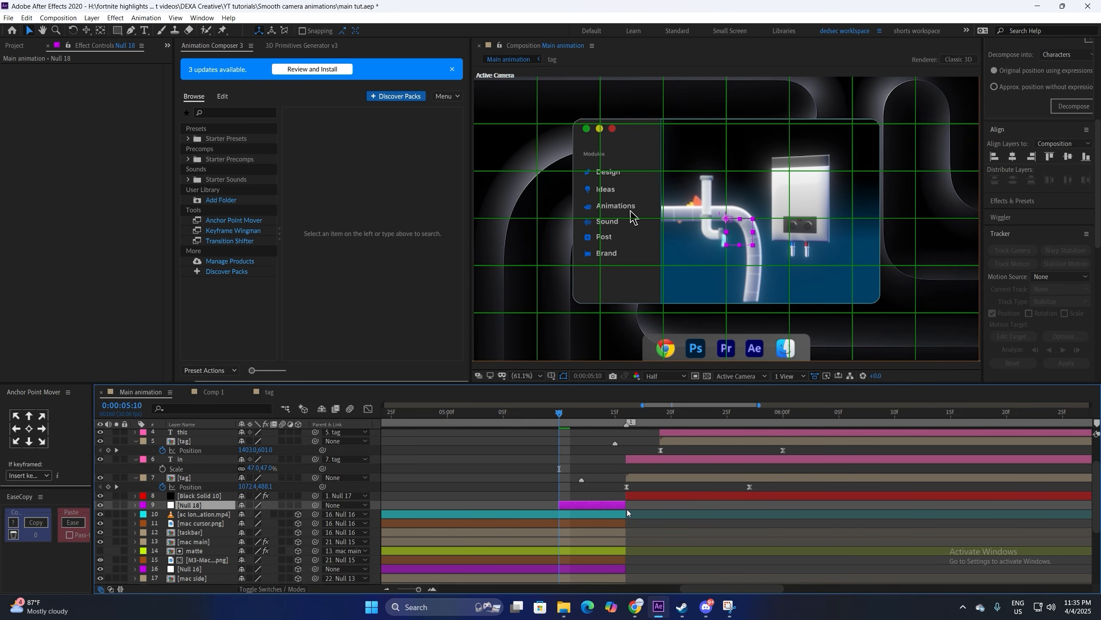
# Step: Move Null 16 just below Null 18 and parent it to Null 18
pyautogui.click(586, 570)
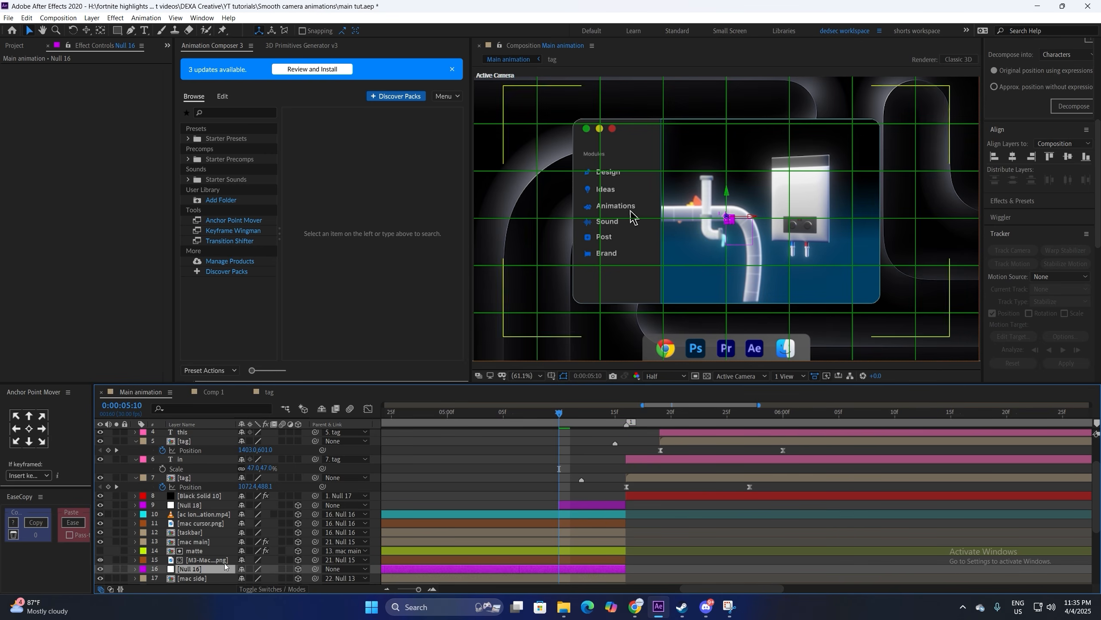
pyautogui.moveTo(213, 569); pyautogui.dragTo(208, 513)
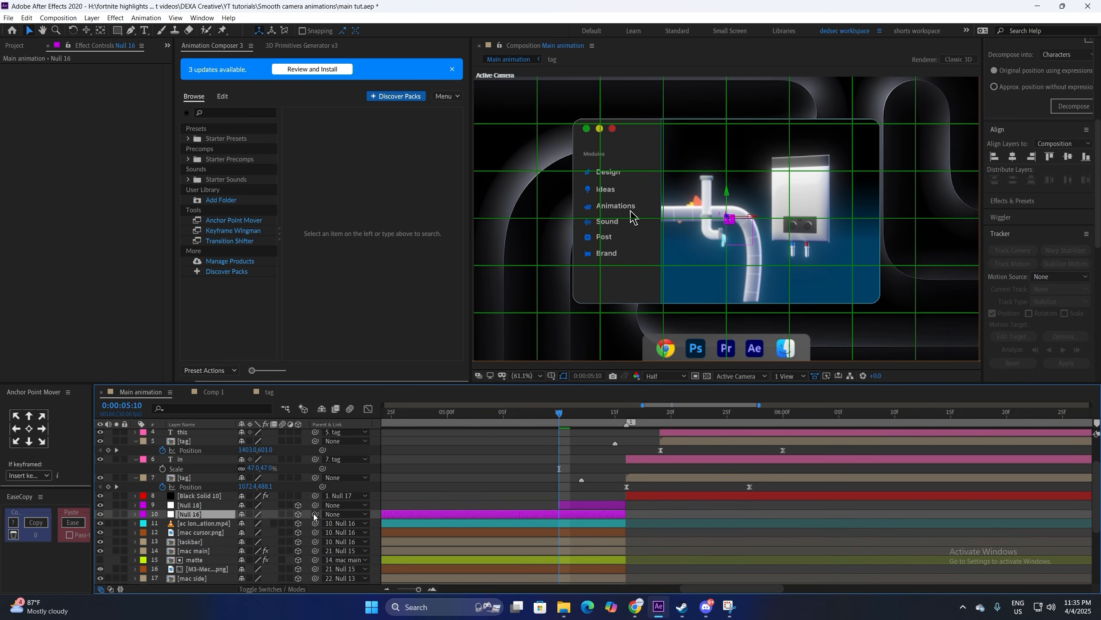
pyautogui.moveTo(315, 515); pyautogui.dragTo(215, 506)
pyautogui.click(215, 506)
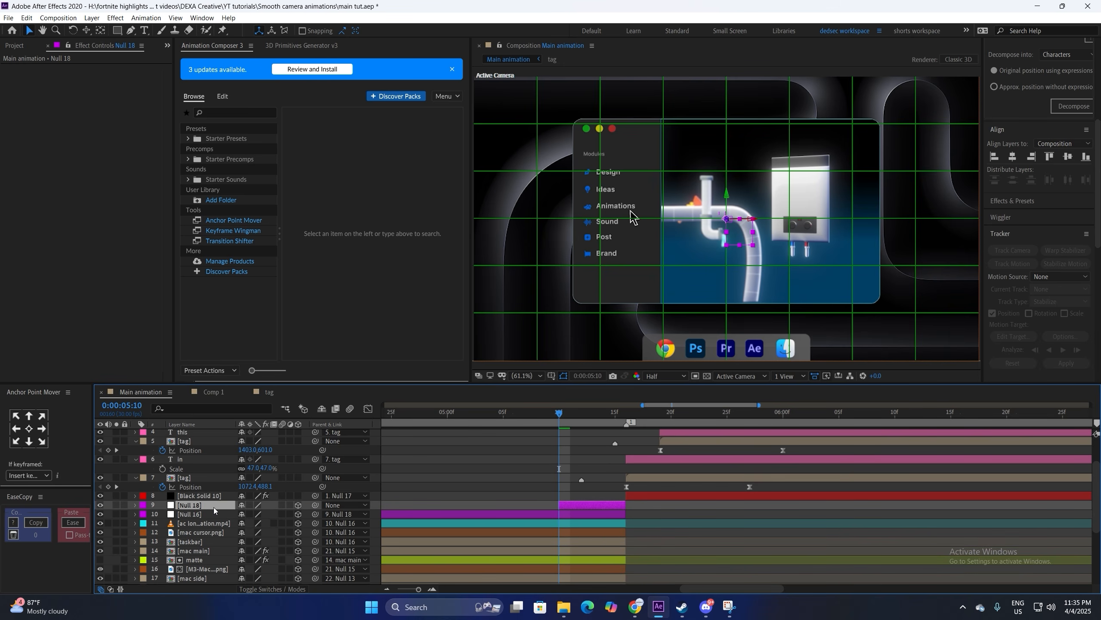
pyautogui.click(207, 514)
pyautogui.press('u')
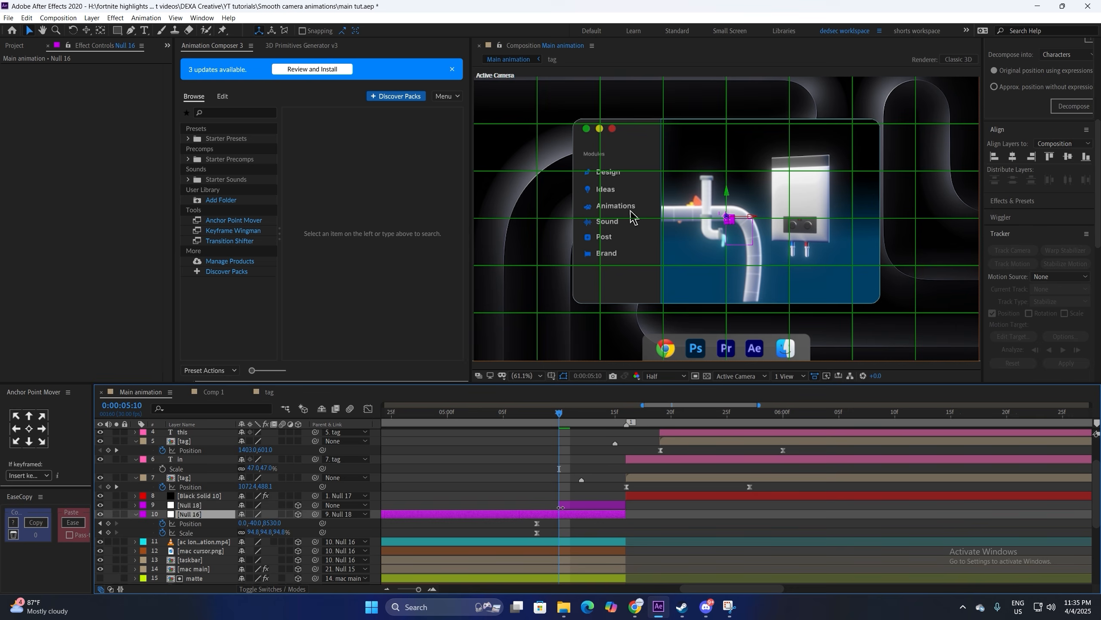
# Step: Start Null 18 earlier and keyframe its Position panning from X 960 to 320
pyautogui.moveTo(560, 508); pyautogui.dragTo(517, 504)
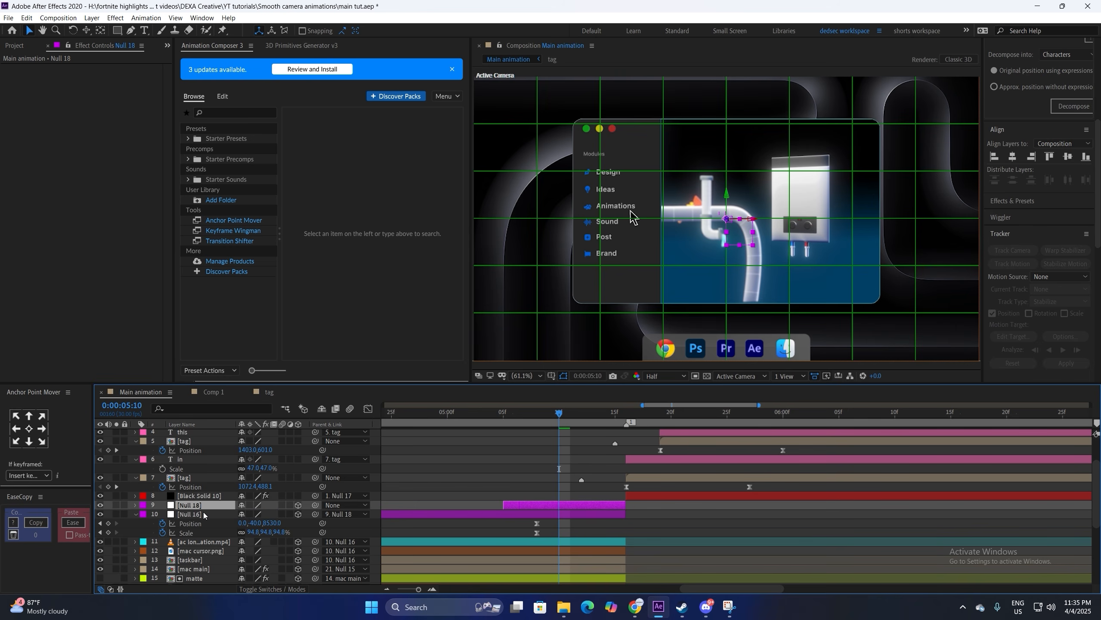
pyautogui.press('p')
pyautogui.click(163, 514)
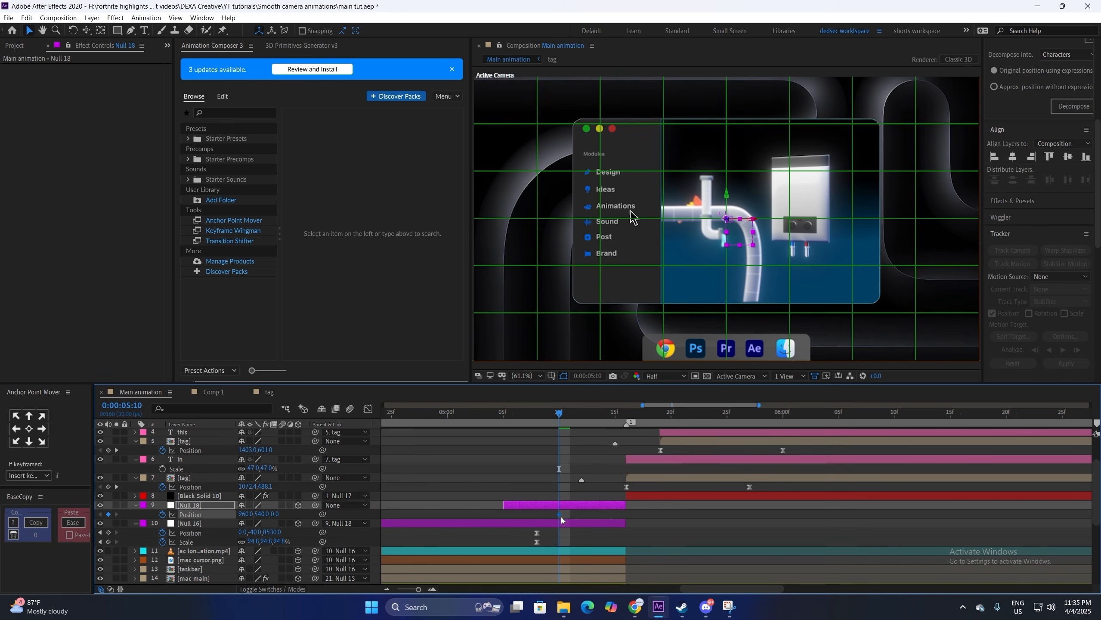
pyautogui.moveTo(246, 514); pyautogui.dragTo(214, 519)
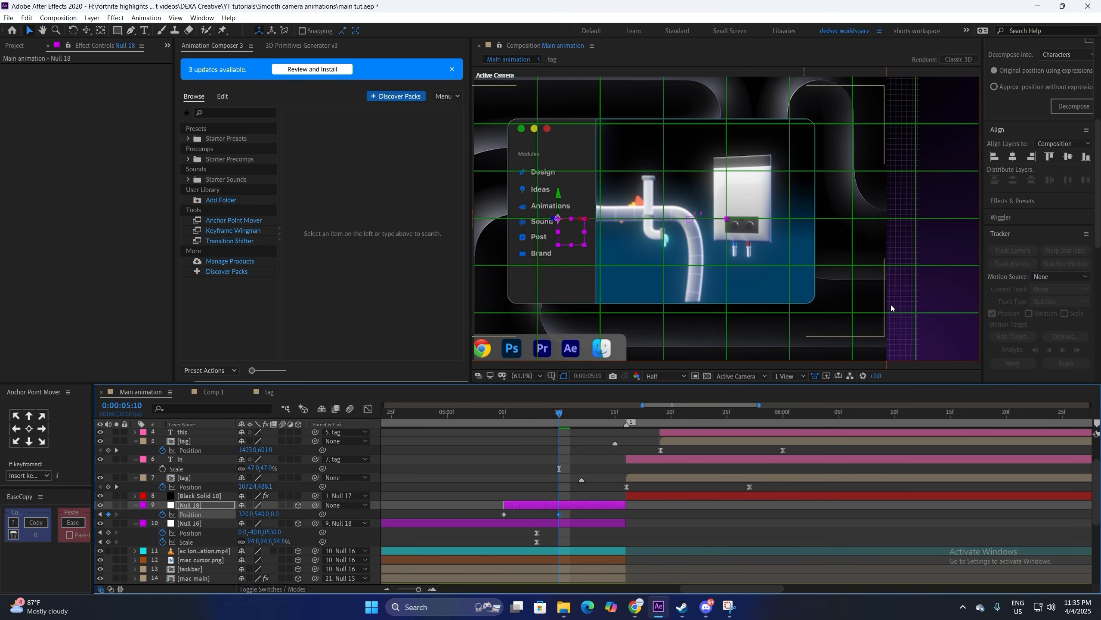
pyautogui.scroll(-3, 199, 543)
# Step: Give the M3 wallpaper's Motion Tile output height 210 with Mirror Edges; set Null 18's X to 70
pyautogui.click(198, 556)
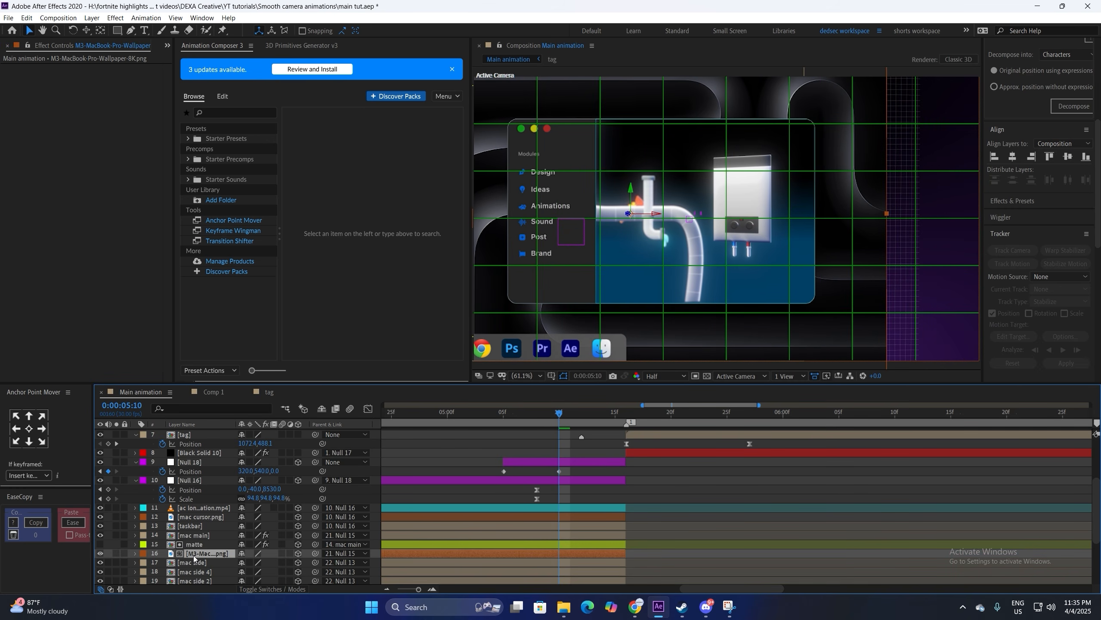
pyautogui.hotkey('ctrl', 'space')
pyautogui.write('matt')
pyautogui.press('Escape')
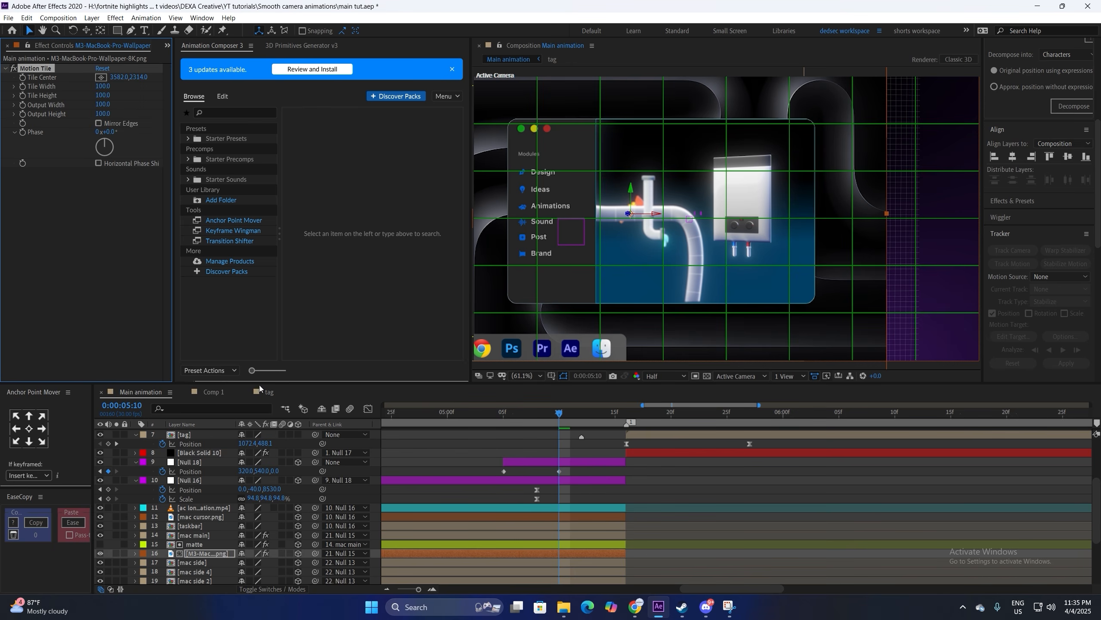
pyautogui.write('210')
pyautogui.press('Return')
pyautogui.click(99, 123)
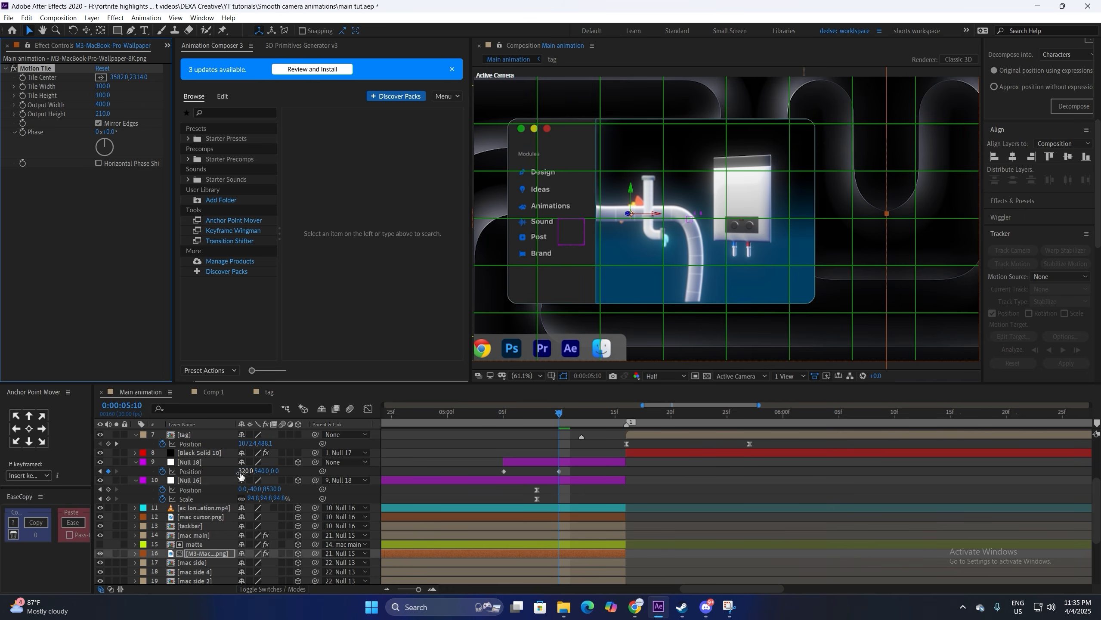
pyautogui.moveTo(244, 471); pyautogui.dragTo(143, 471)
# Step: Retime Null 18's Position keyframe, Easy Ease it with a late speed peak, and preview from 05:05
pyautogui.moveTo(560, 473); pyautogui.dragTo(486, 477)
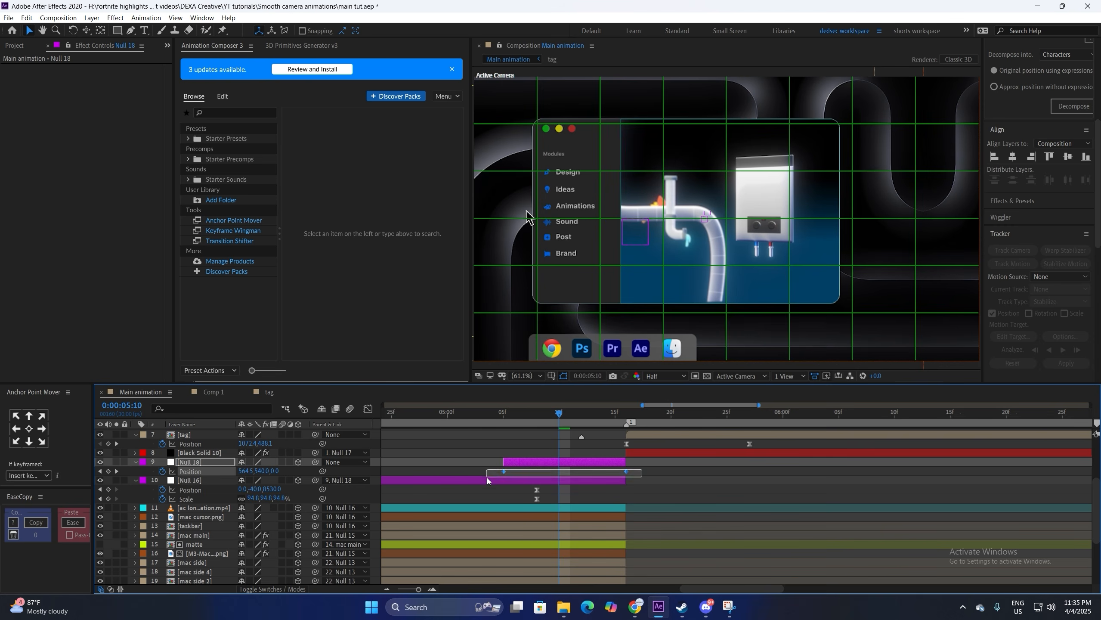
pyautogui.press('F9')
pyautogui.click(368, 409)
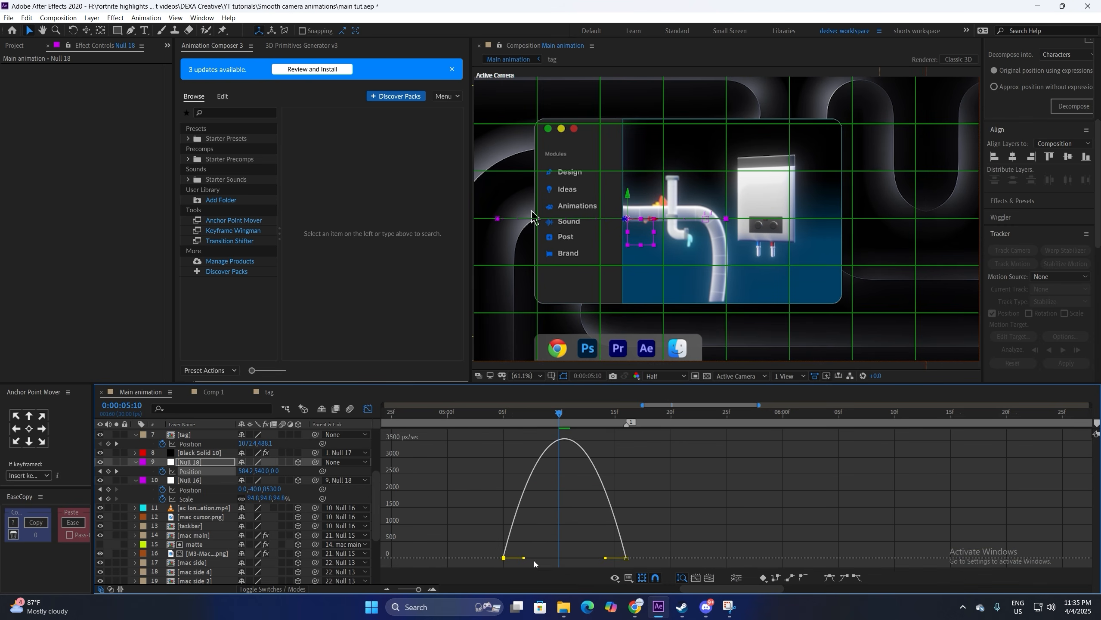
pyautogui.moveTo(524, 558); pyautogui.dragTo(561, 559)
pyautogui.click(367, 410)
pyautogui.click(503, 413)
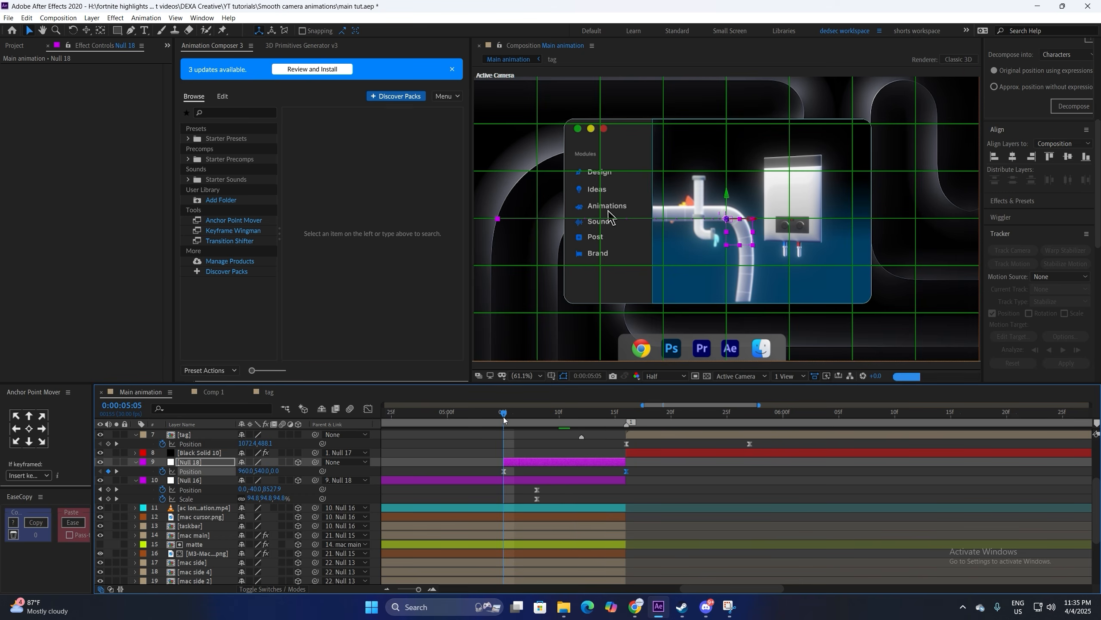
pyautogui.hotkey('ctrl', 'Down')
pyautogui.press('space')
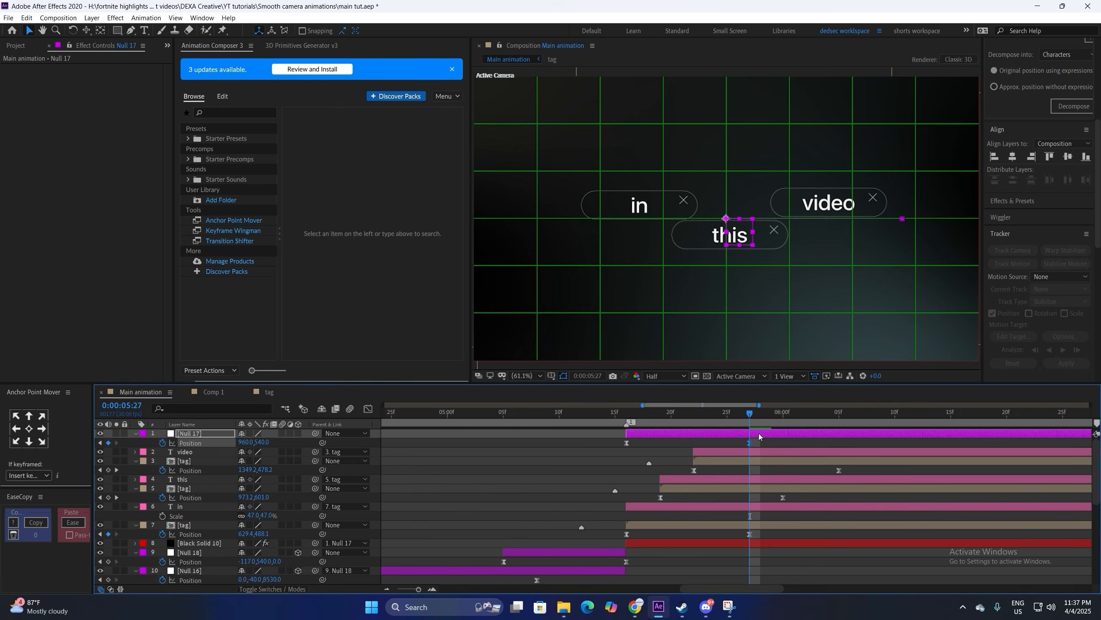
# Step: Add Null 19 and make it, Null 17, and the tag and text layers 3D
pyautogui.hotkey('ctrl', 'alt', 'shift', 'y')
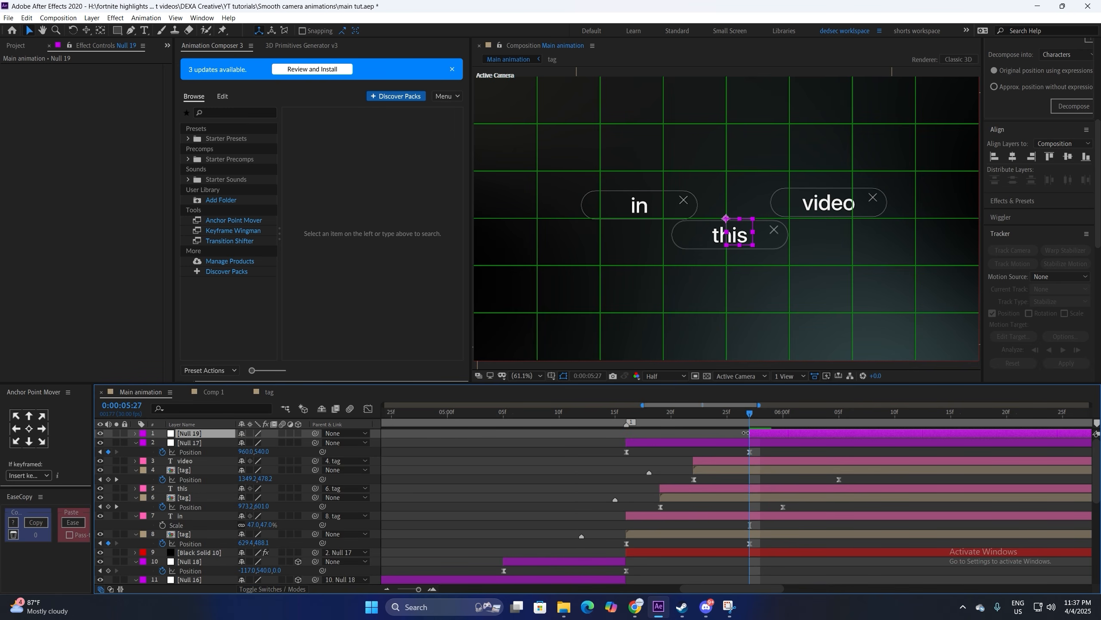
pyautogui.click(297, 433)
pyautogui.click(298, 443)
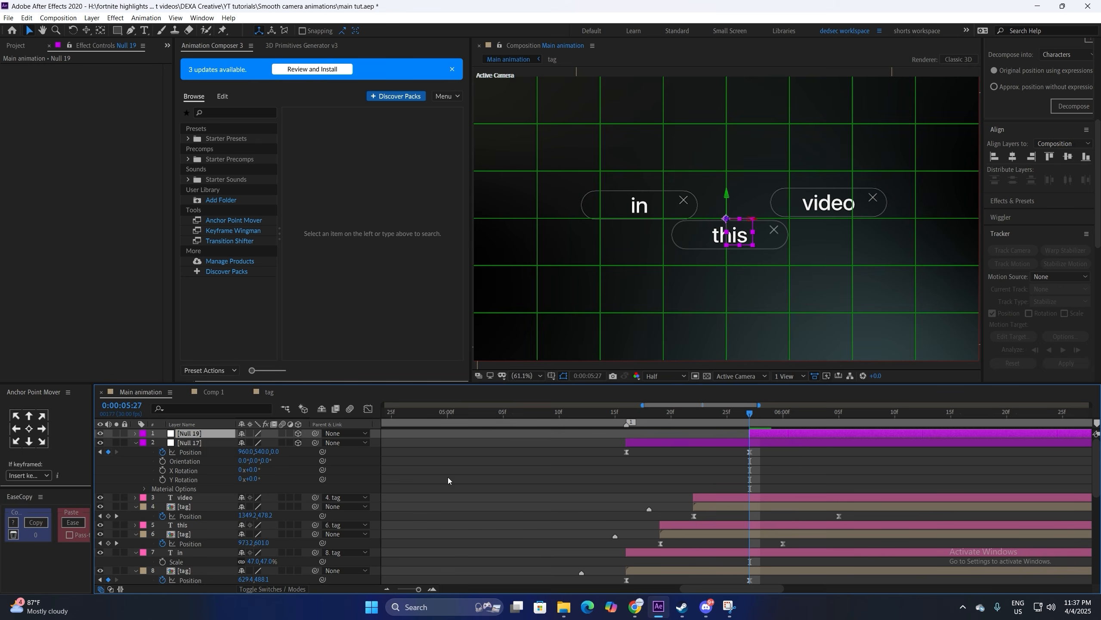
pyautogui.click(135, 506)
pyautogui.click(136, 525)
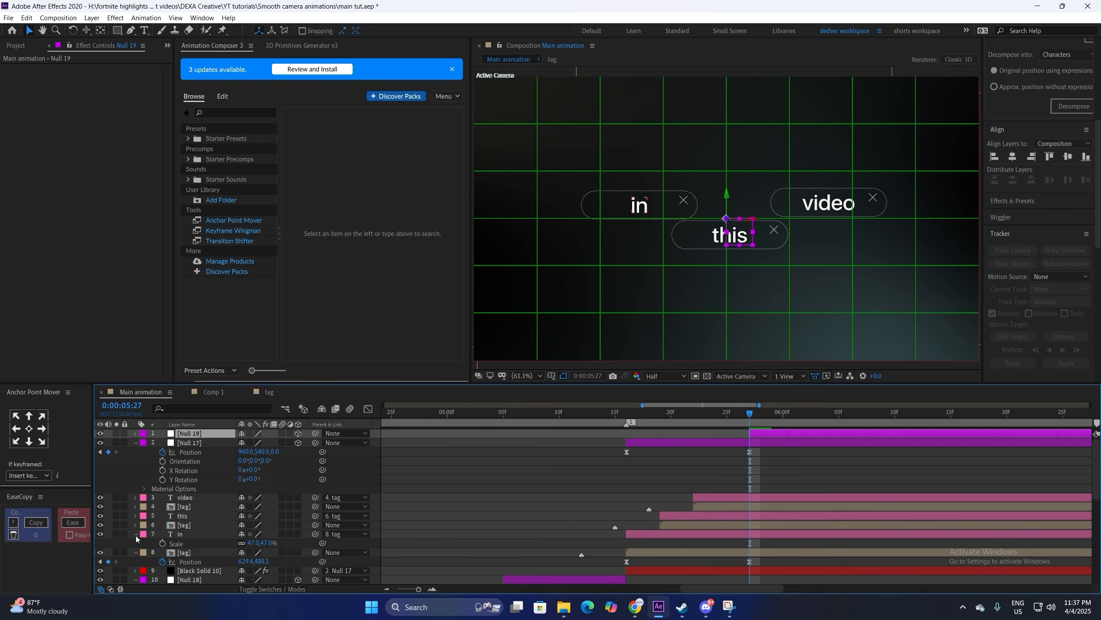
pyautogui.click(135, 535)
pyautogui.click(136, 544)
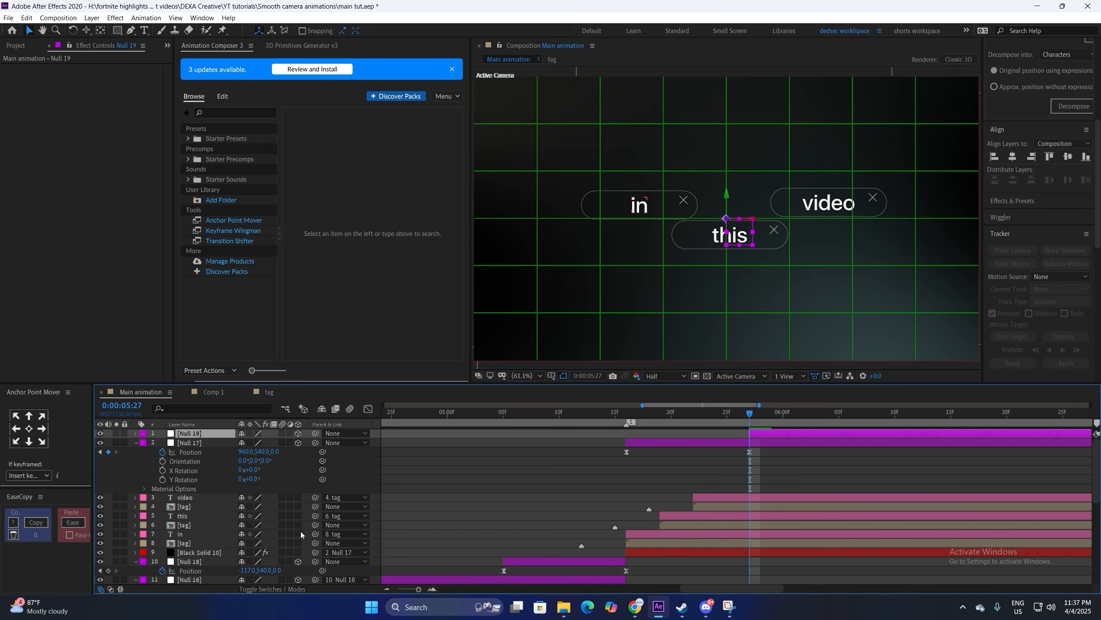
pyautogui.click(184, 543)
pyautogui.keyDown('shift'); pyautogui.click(184, 498); pyautogui.keyUp('shift')
pyautogui.click(298, 543)
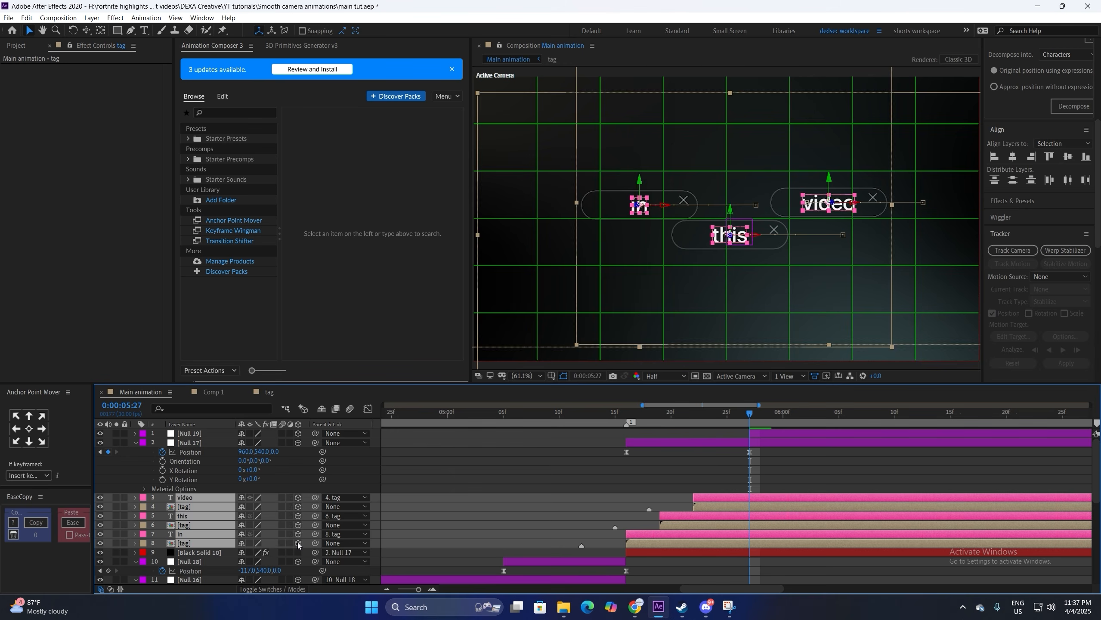
pyautogui.press('F2')
# Step: Parent Null 17 to Null 19 and start keyframing Null 19's Position
pyautogui.click(195, 434)
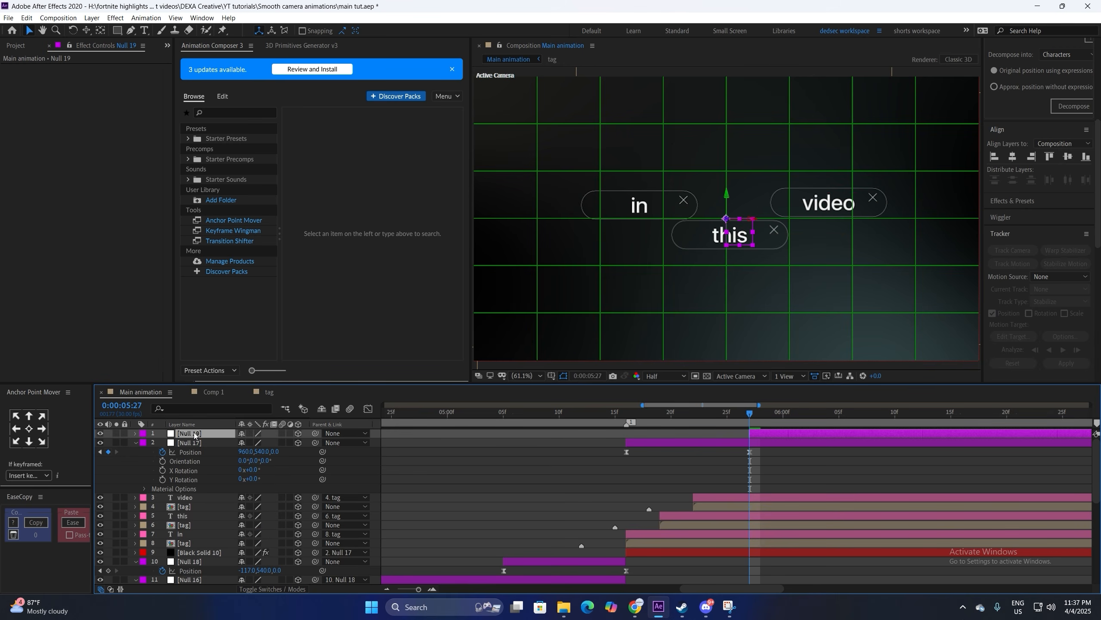
pyautogui.moveTo(256, 449); pyautogui.dragTo(203, 438)
pyautogui.press('p')
pyautogui.click(161, 443)
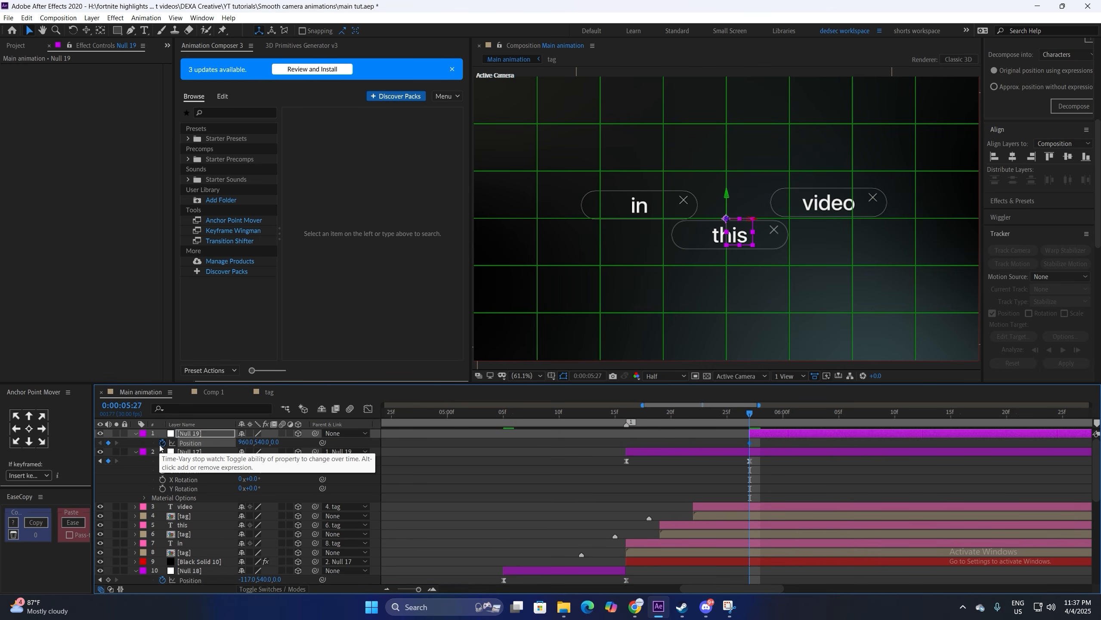
# Step: Add a Scale keyframe on Null 19 and scale the tag scene up to 220%
pyautogui.hotkey('alt', 'shift', 's')
pyautogui.click(433, 589)
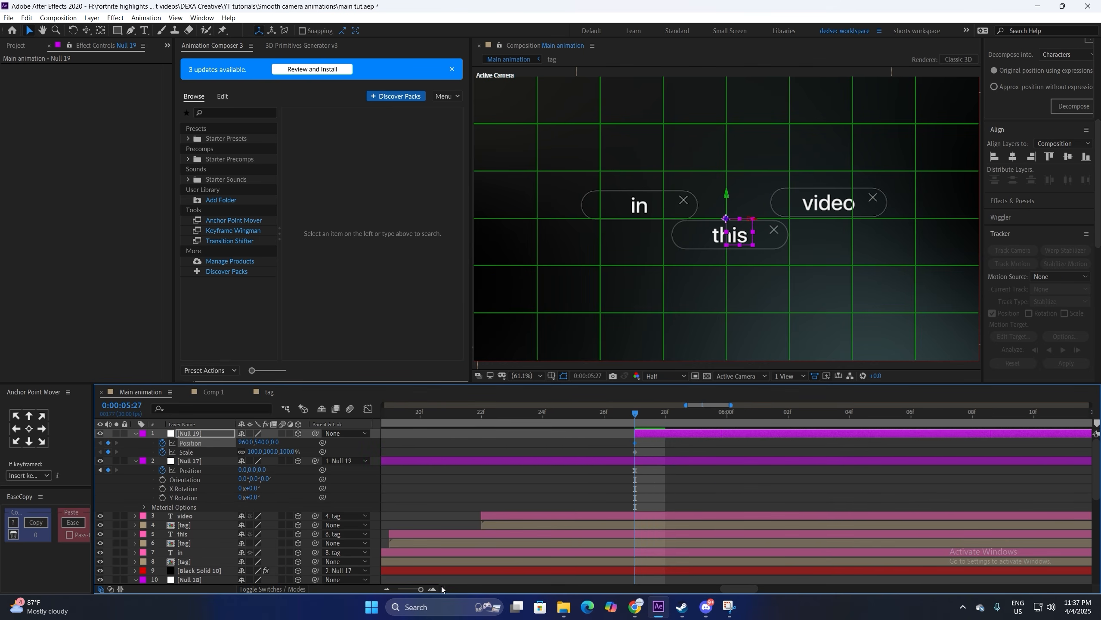
pyautogui.moveTo(617, 442)
pyautogui.mouseDown()
pyautogui.moveTo(642, 456)
pyautogui.moveTo(612, 433)
pyautogui.mouseUp()
pyautogui.click(690, 442)
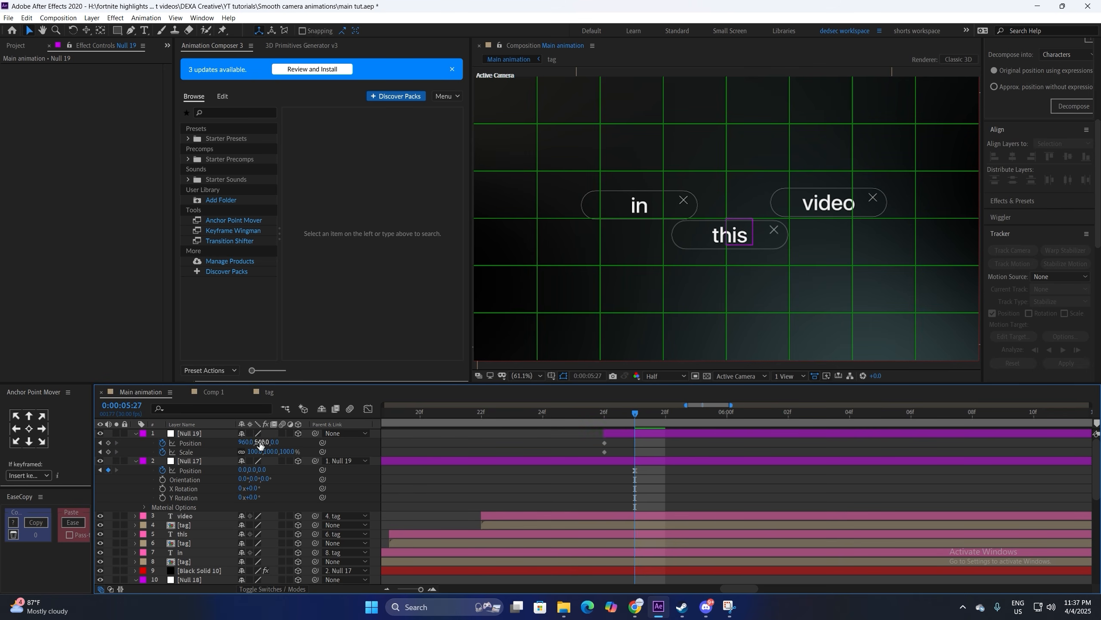
pyautogui.moveTo(255, 451); pyautogui.dragTo(281, 443)
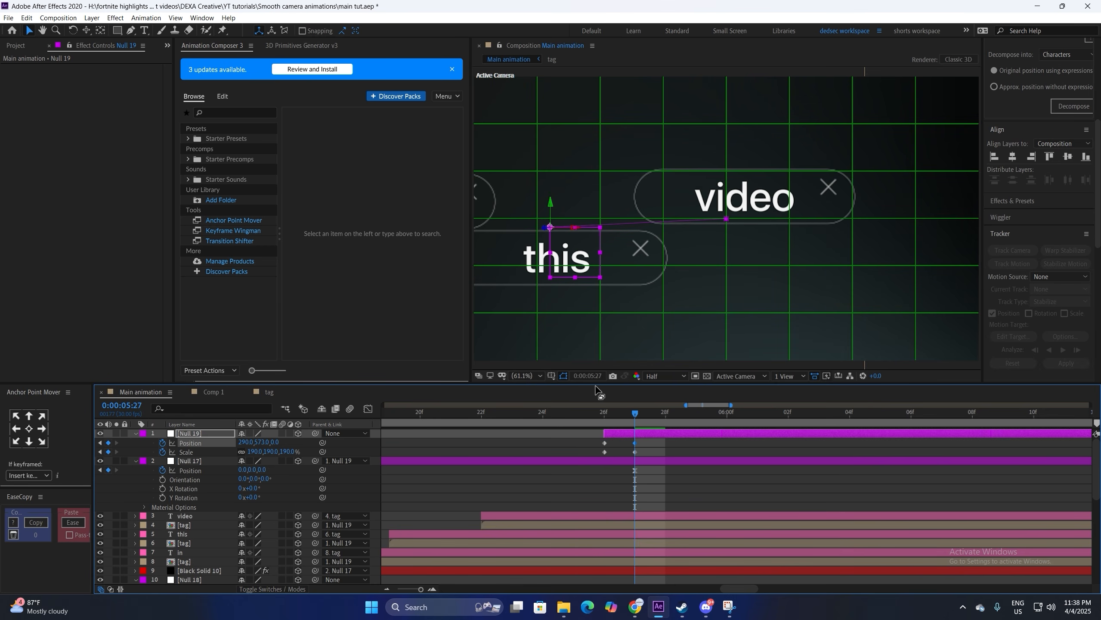
pyautogui.click(551, 376)
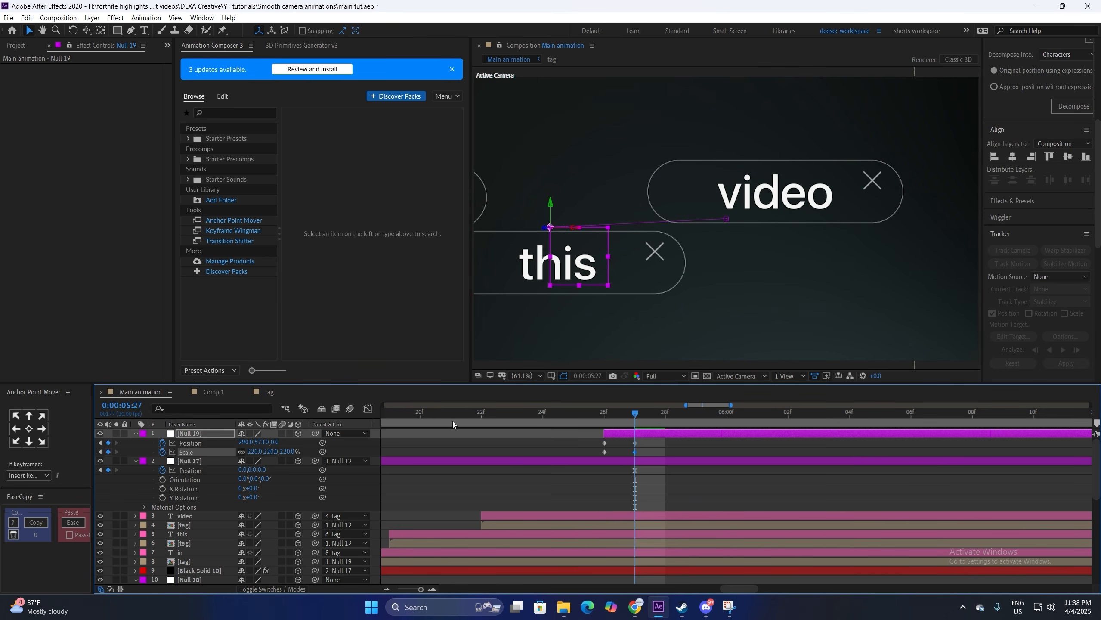
# Step: Enable Collapse Transformations on the three tag layers to keep them sharp
pyautogui.click(195, 525)
pyautogui.keyDown('ctrl'); pyautogui.click(191, 543); pyautogui.keyUp('ctrl')
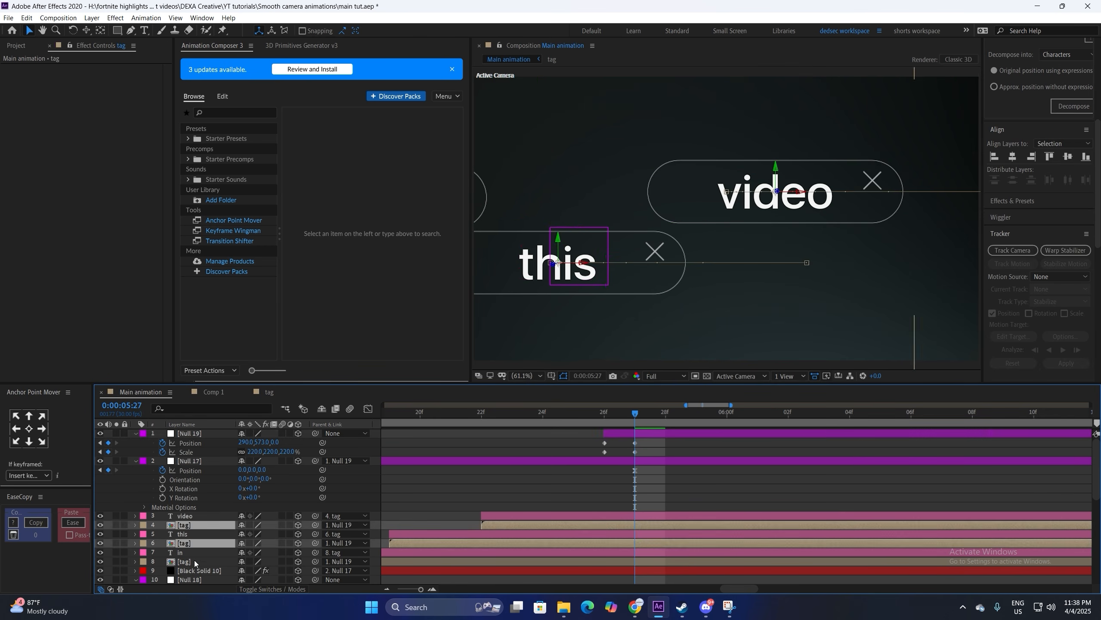
pyautogui.keyDown('ctrl'); pyautogui.click(191, 561); pyautogui.keyUp('ctrl')
pyautogui.click(250, 526)
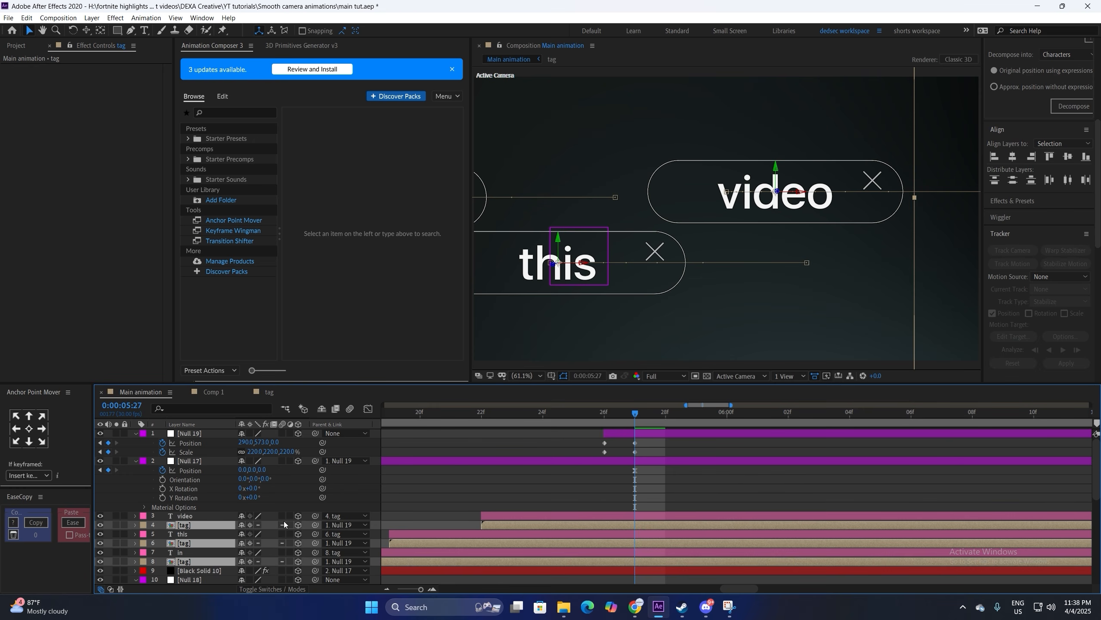
# Step: Shift Null 19's Position down to Y 636.6, checking alignment against the grid
pyautogui.moveTo(262, 443); pyautogui.dragTo(306, 466)
pyautogui.hotkey('ctrl', "'")
pyautogui.click(653, 450)
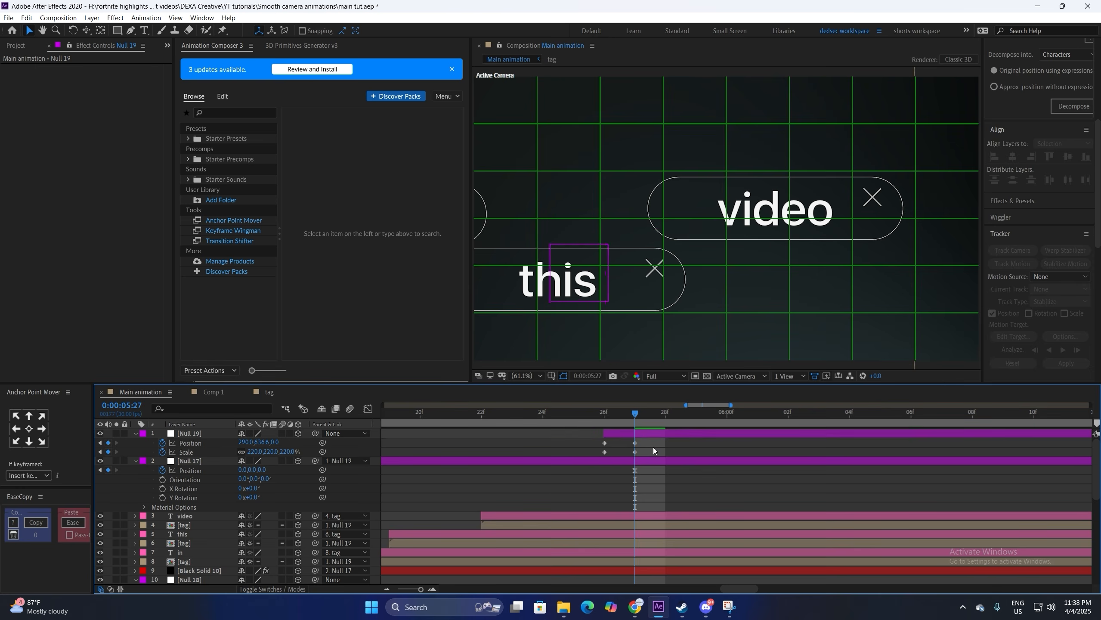
pyautogui.hotkey('ctrl', "'")
pyautogui.press('space')
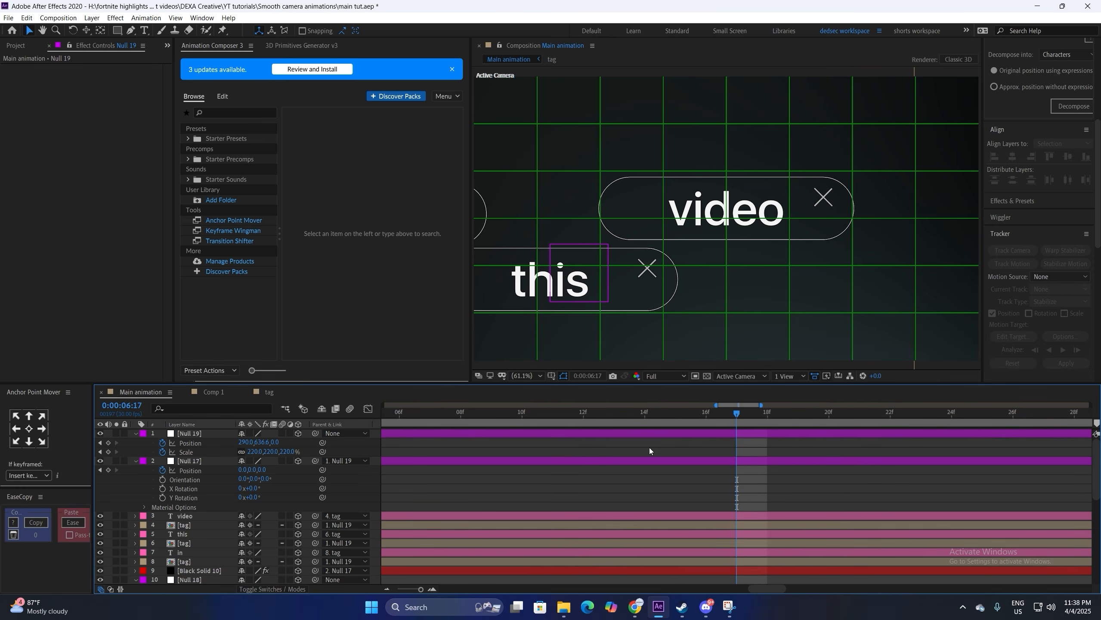
# Step: Keyframe Null 19's Position at 6:09 and set X to 425 at 5:27
pyautogui.click(388, 588)
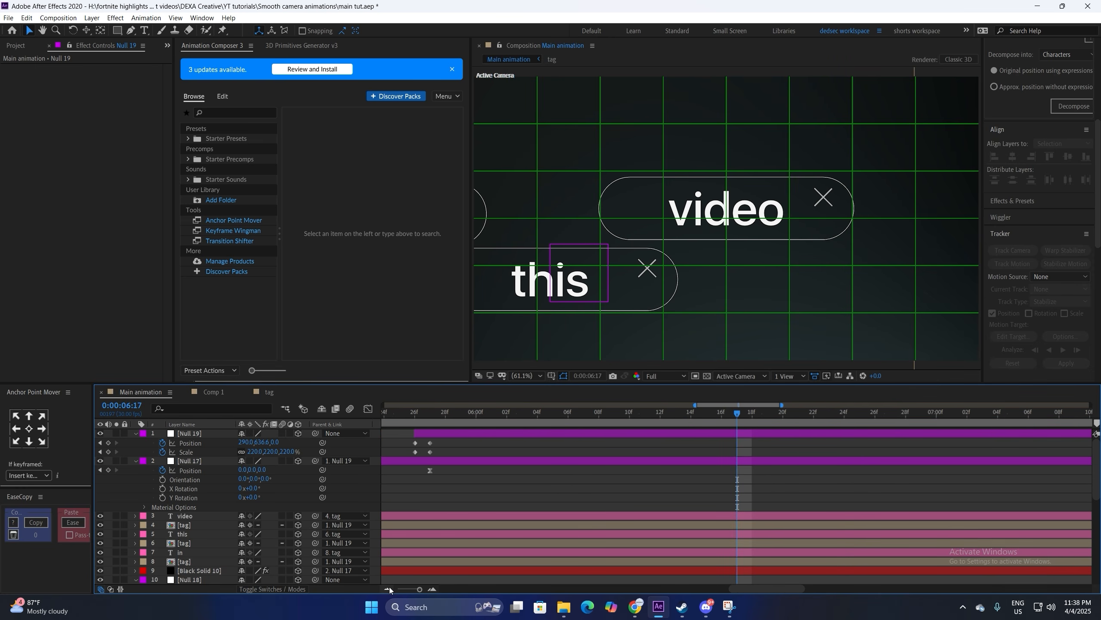
pyautogui.click(388, 587)
pyautogui.click(676, 412)
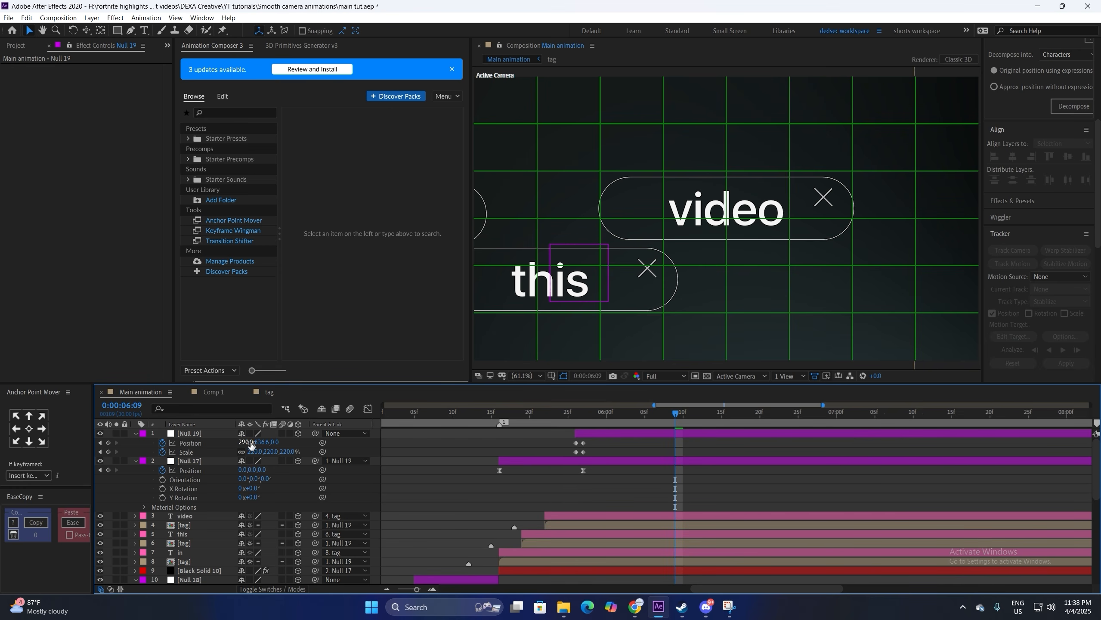
pyautogui.click(108, 443)
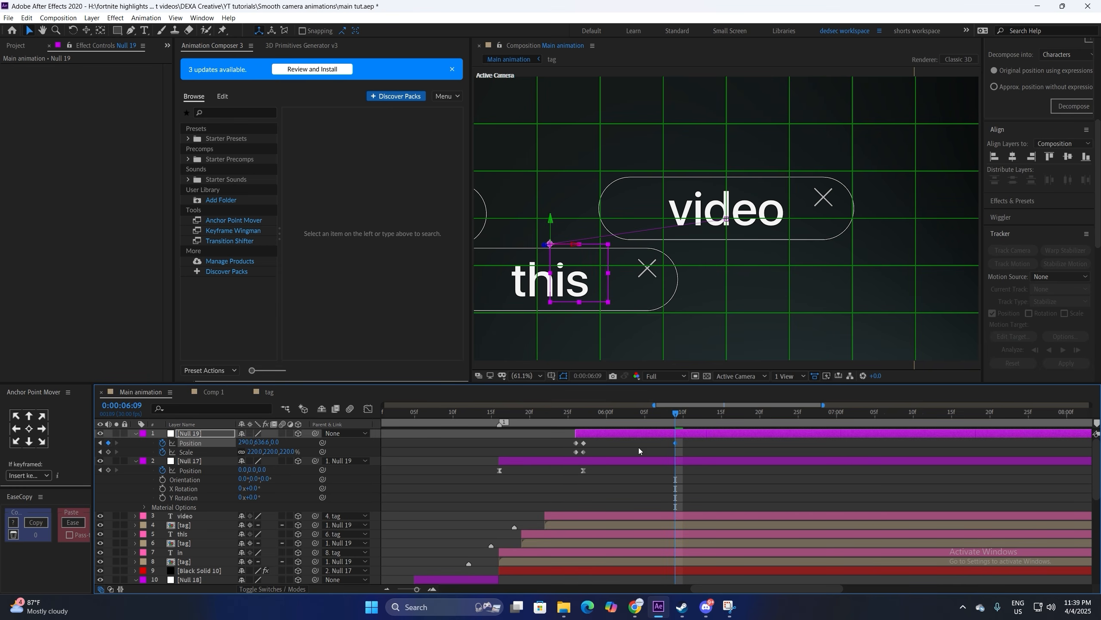
pyautogui.click(585, 417)
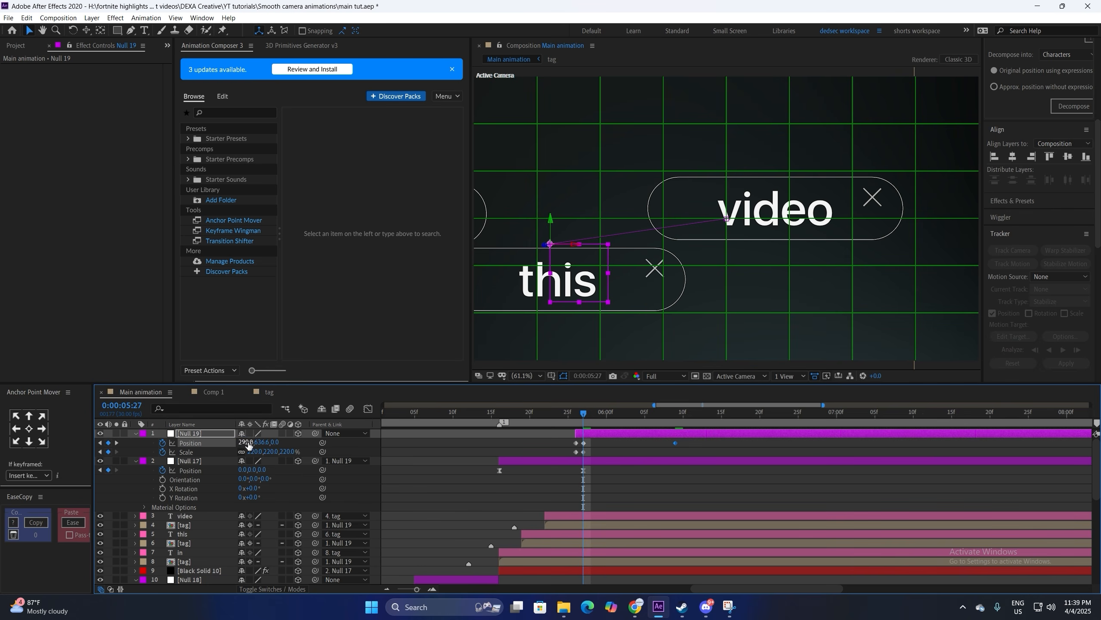
pyautogui.moveTo(248, 443); pyautogui.dragTo(341, 457)
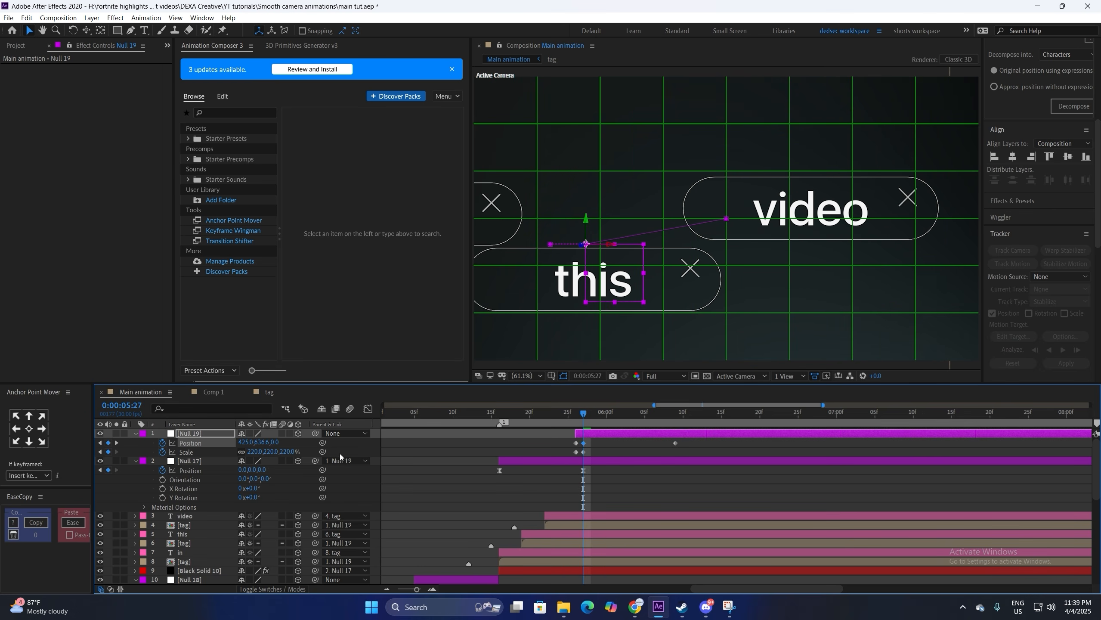
pyautogui.press('k')
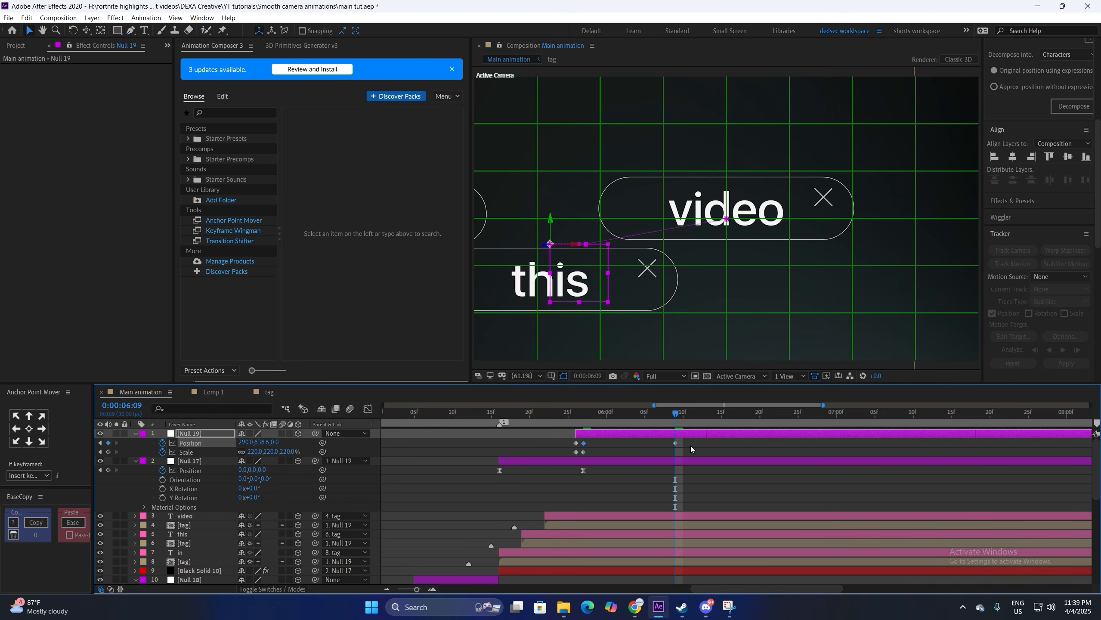
# Step: Easy Ease both Null 19 keyframes and lengthen the incoming influence into the final key
pyautogui.moveTo(691, 449); pyautogui.dragTo(571, 438)
pyautogui.press('F9')
pyautogui.click(368, 409)
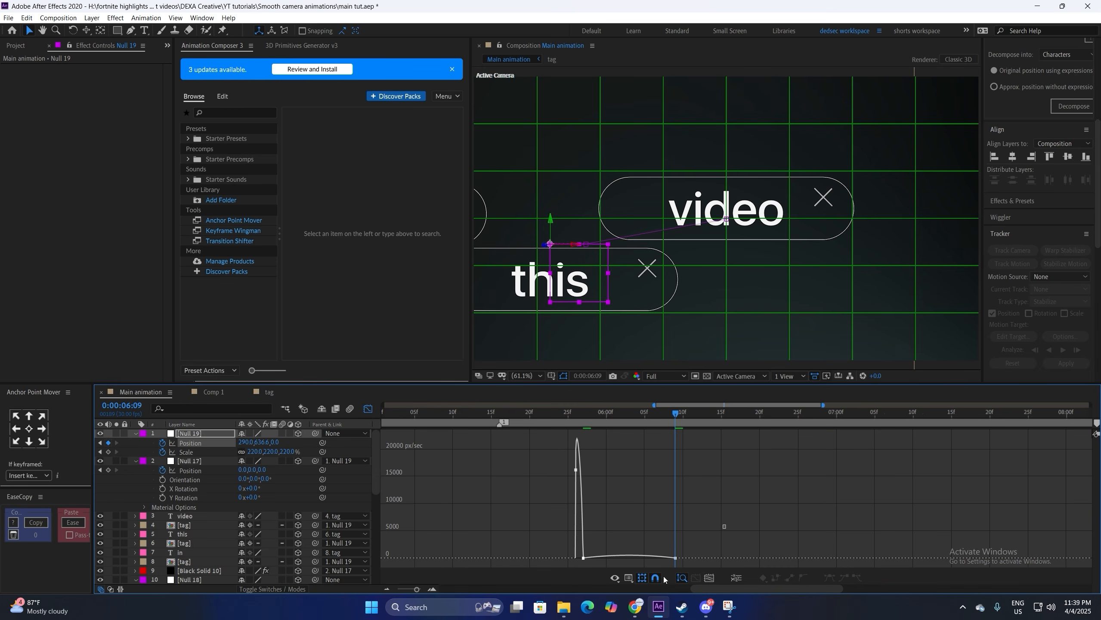
pyautogui.moveTo(662, 559); pyautogui.dragTo(586, 559)
pyautogui.click(574, 416)
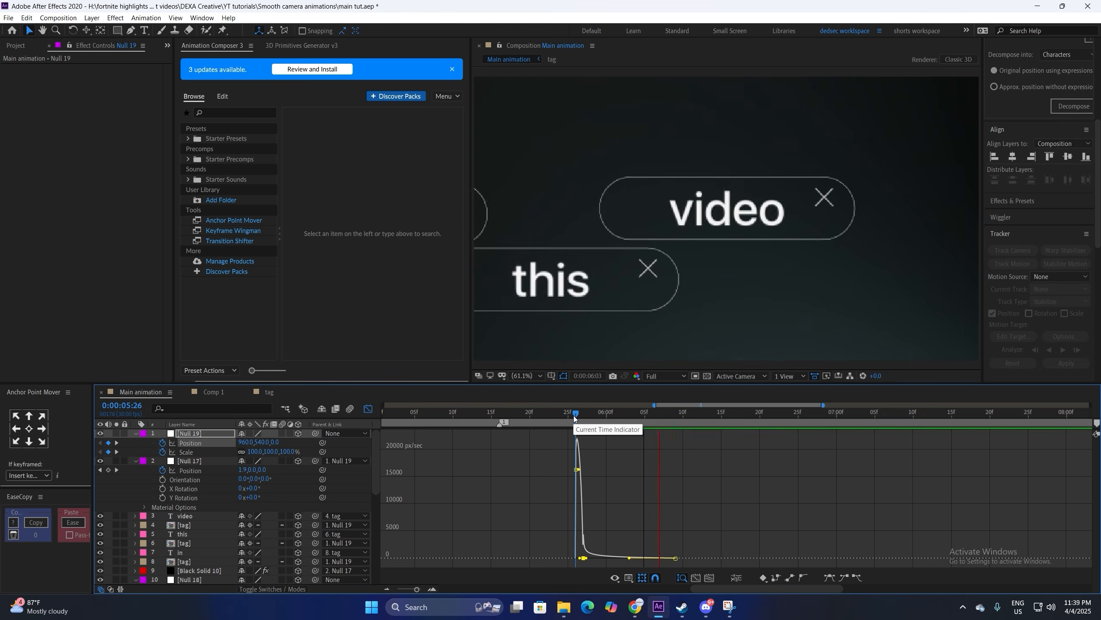
# Step: Preview Null 19's pan from just before its 5:27 keyframe
pyautogui.click(368, 408)
pyautogui.moveTo(577, 416); pyautogui.dragTo(550, 416)
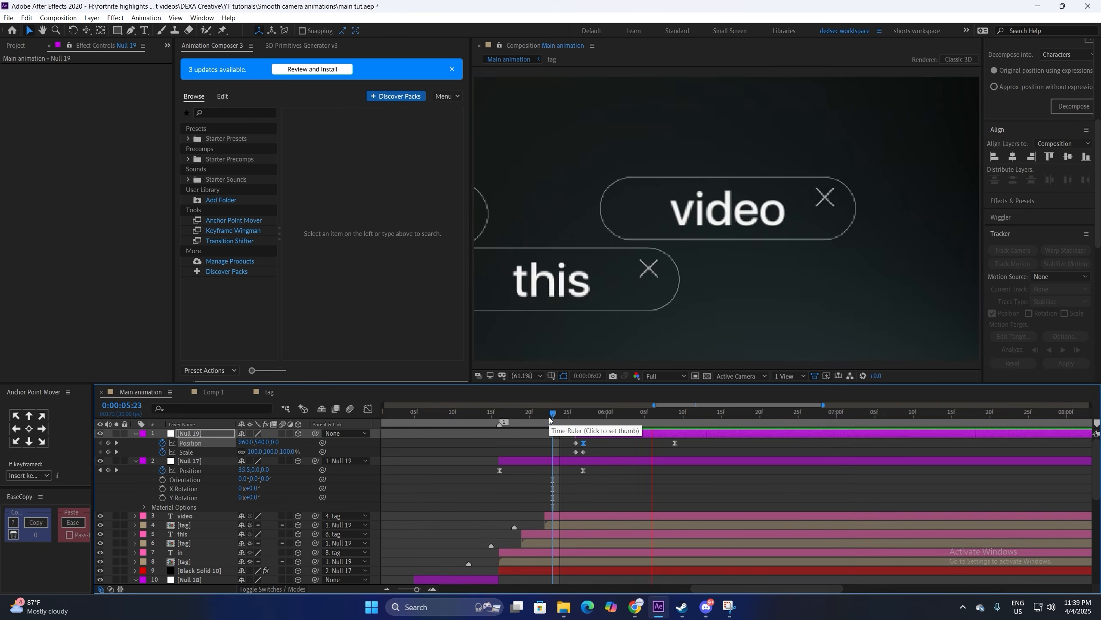
pyautogui.press('pageup')
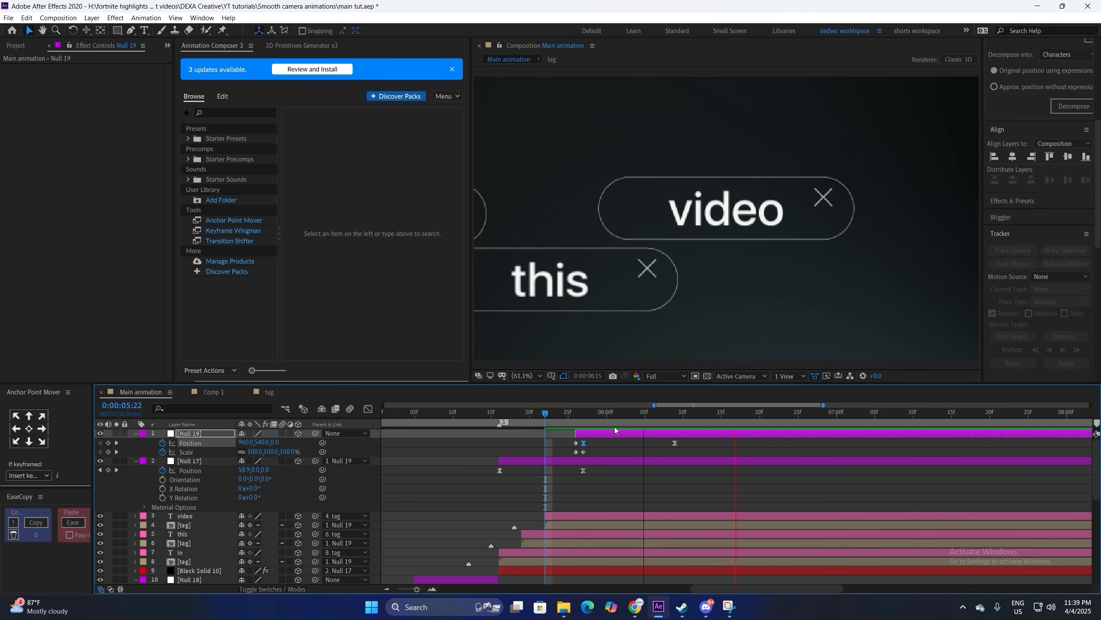
pyautogui.press('k')
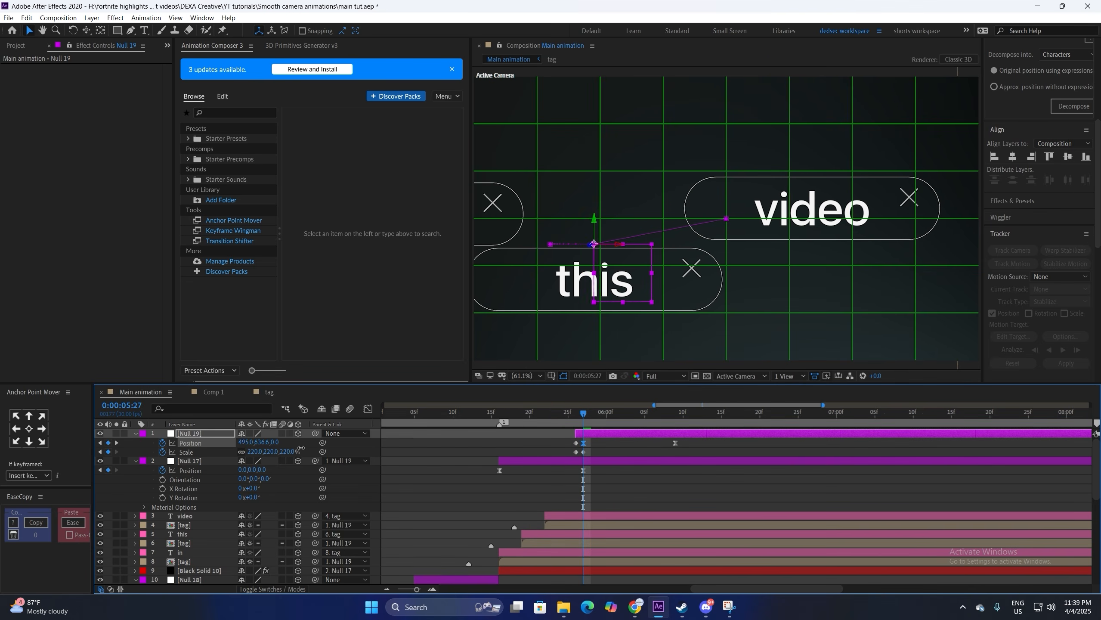
pyautogui.press('space')
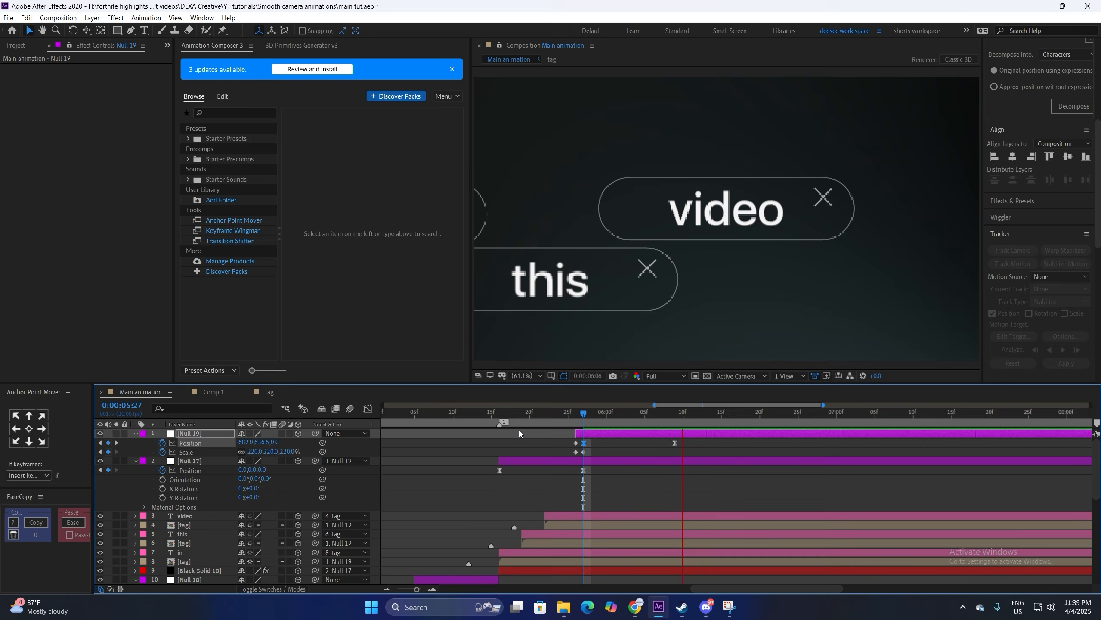
pyautogui.click(546, 415)
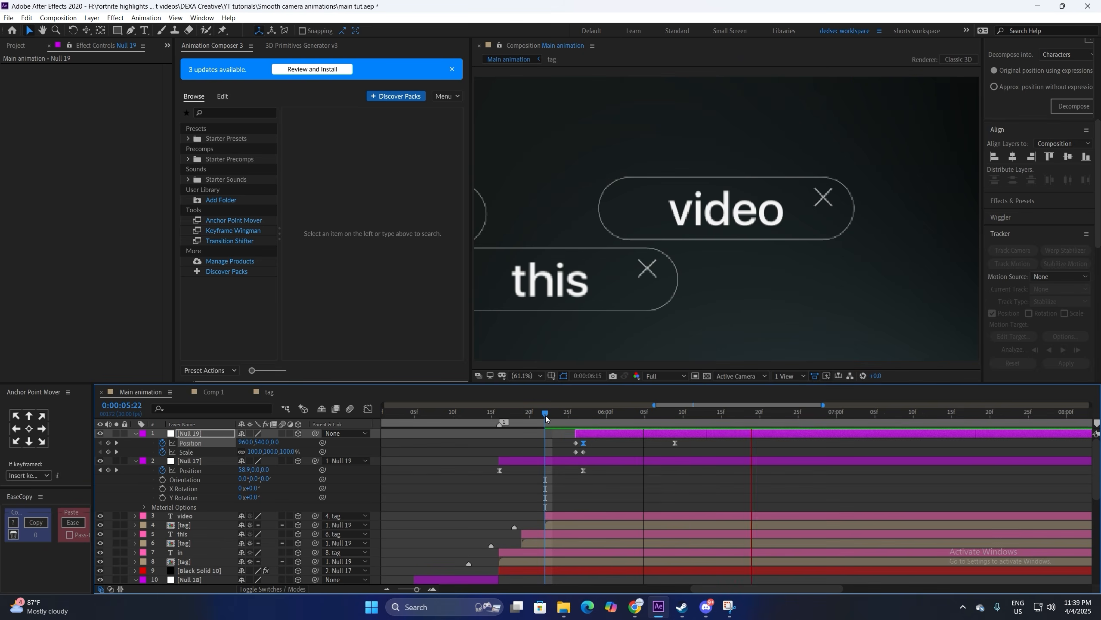
pyautogui.press('space')
# Step: Drag Null 19's final Position keyframe later and preview the slower pan
pyautogui.moveTo(675, 444); pyautogui.dragTo(768, 448)
pyautogui.press('space')
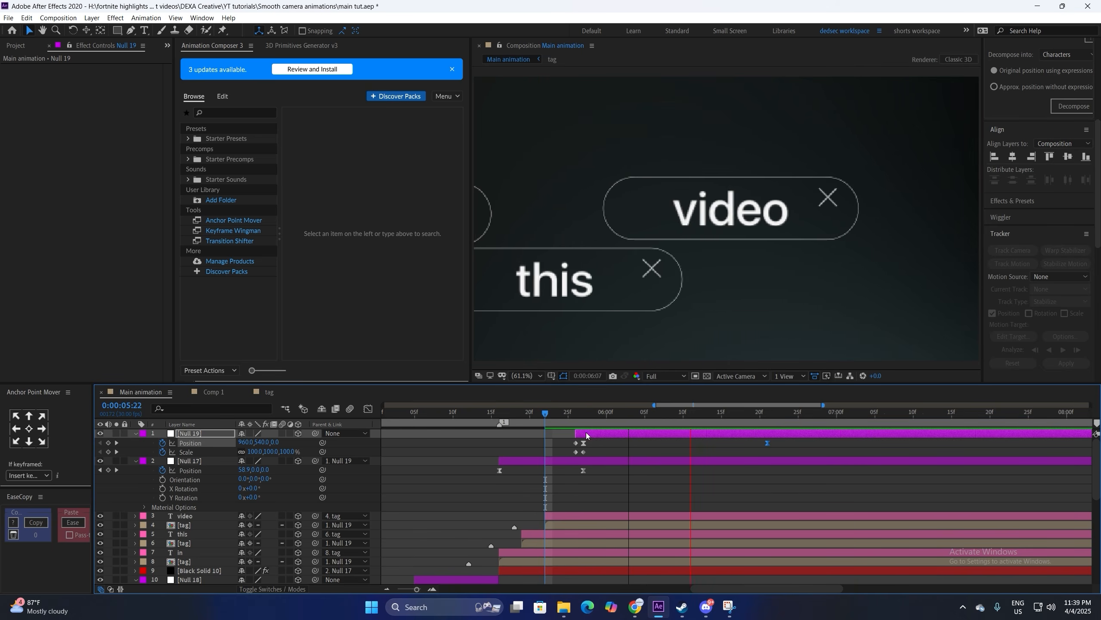
pyautogui.press('space')
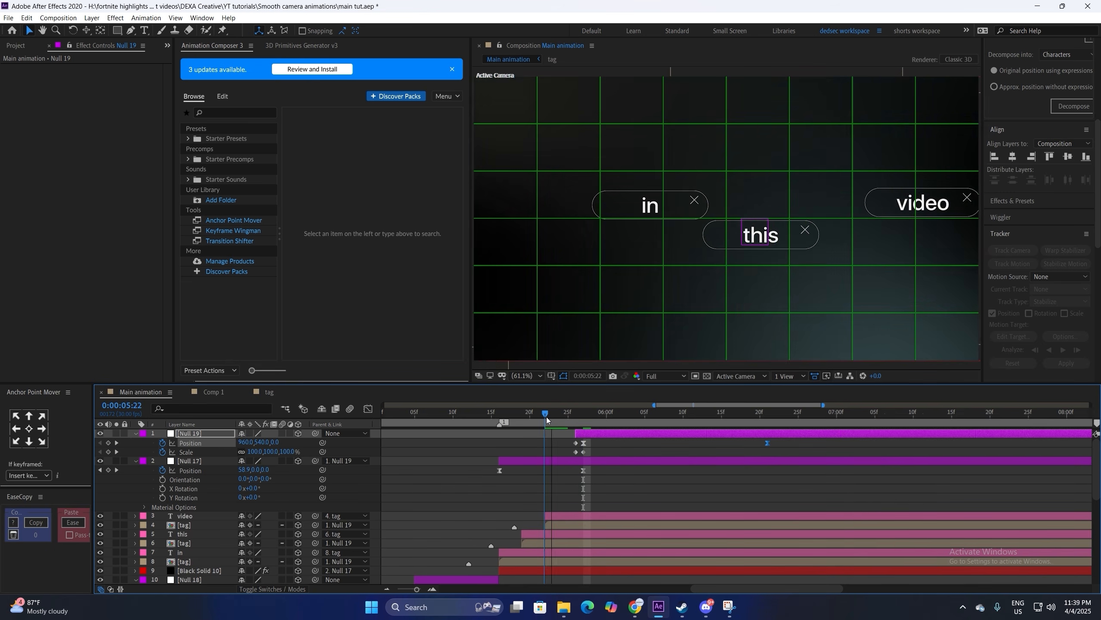
pyautogui.press('space')
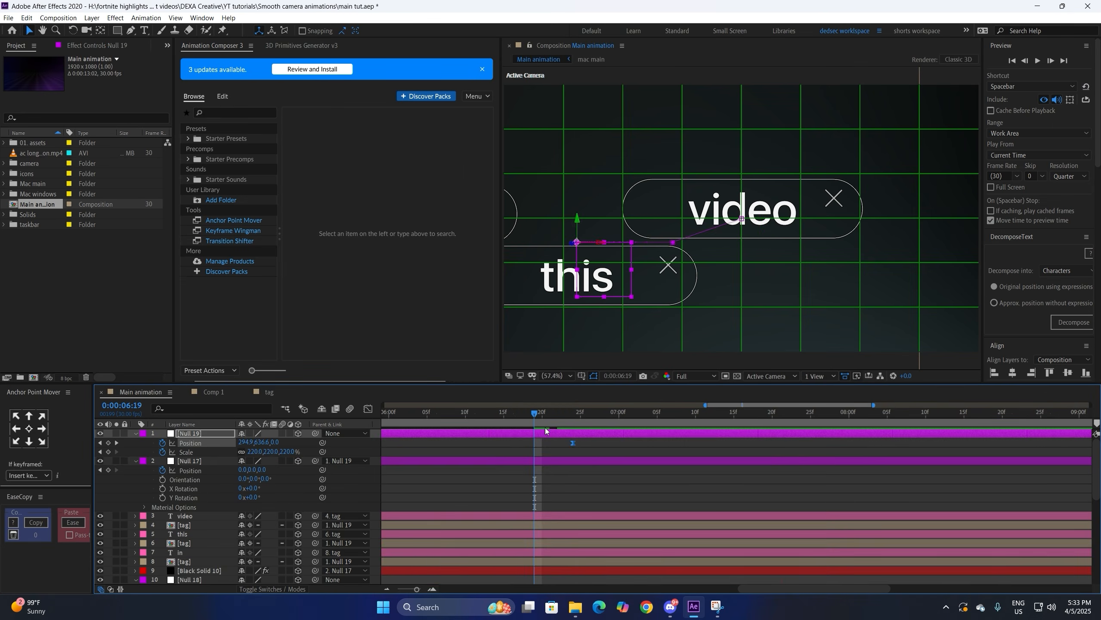
# Step: Add a new Null 20, parent Null 19 to it, and reveal its Position and Rotation
pyautogui.hotkey('ctrl', 'alt', 'shift', 'y')
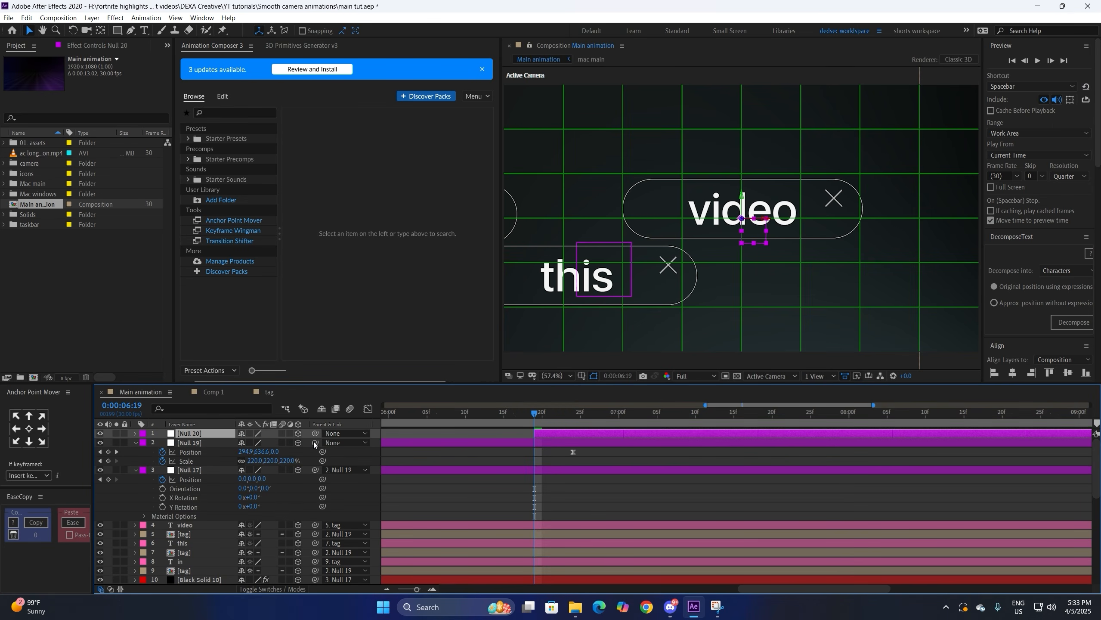
pyautogui.moveTo(315, 444); pyautogui.dragTo(213, 434)
pyautogui.press('p')
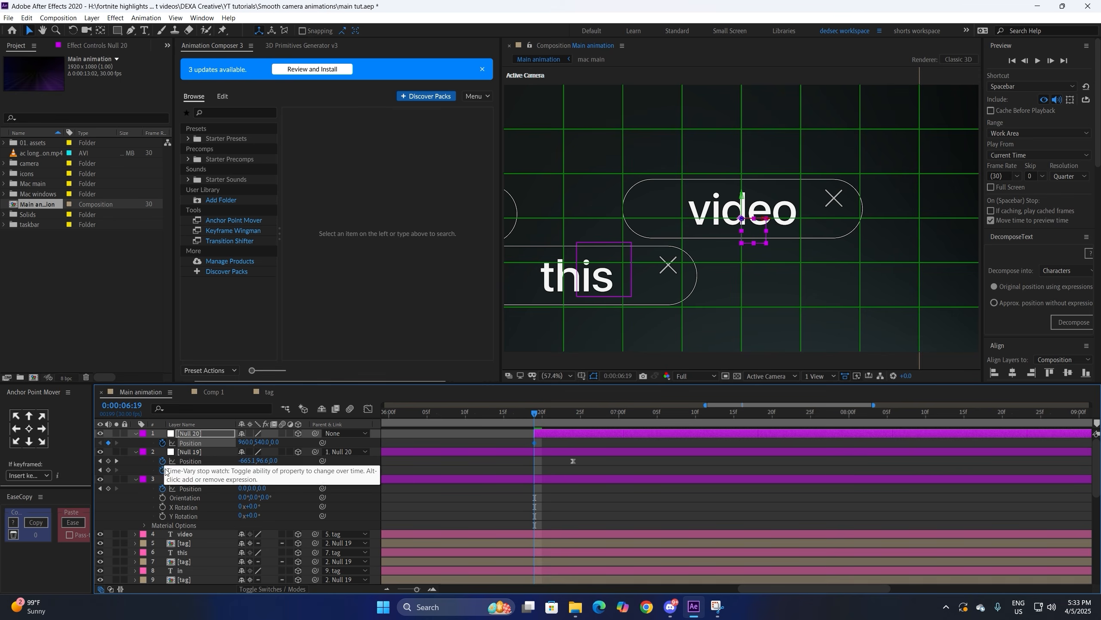
pyautogui.press('r')
pyautogui.moveTo(251, 469); pyautogui.dragTo(260, 469)
pyautogui.hotkey('ctrl', 'z')
# Step: Set starting Position and Z Rotation keyframes on Null 20 and preview the animation
pyautogui.click(163, 470)
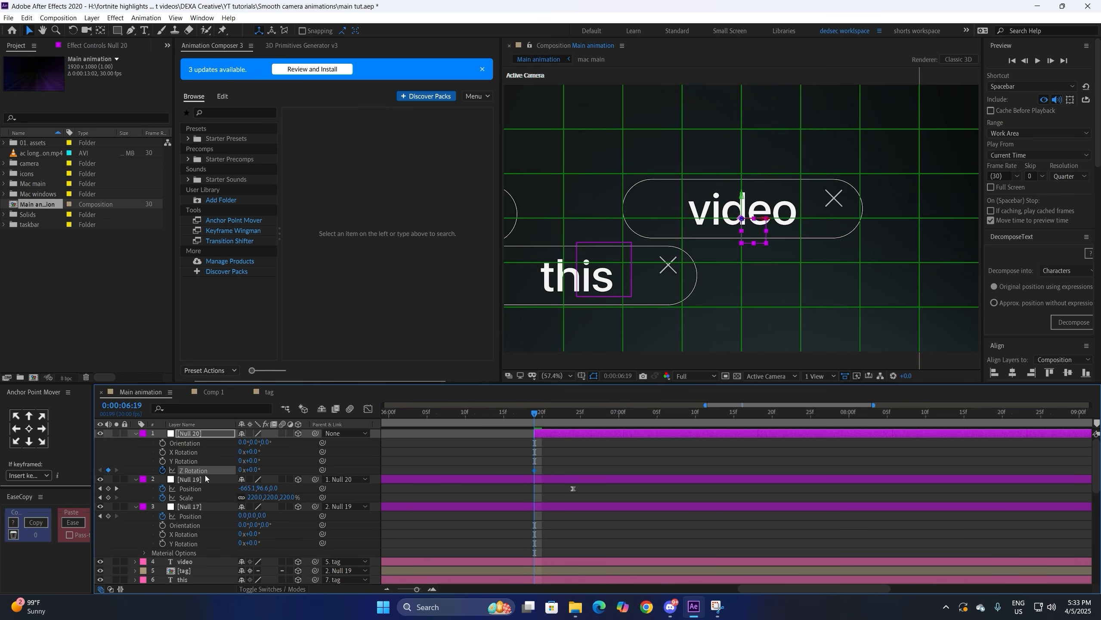
pyautogui.press('u')
pyautogui.moveTo(524, 443); pyautogui.dragTo(445, 436)
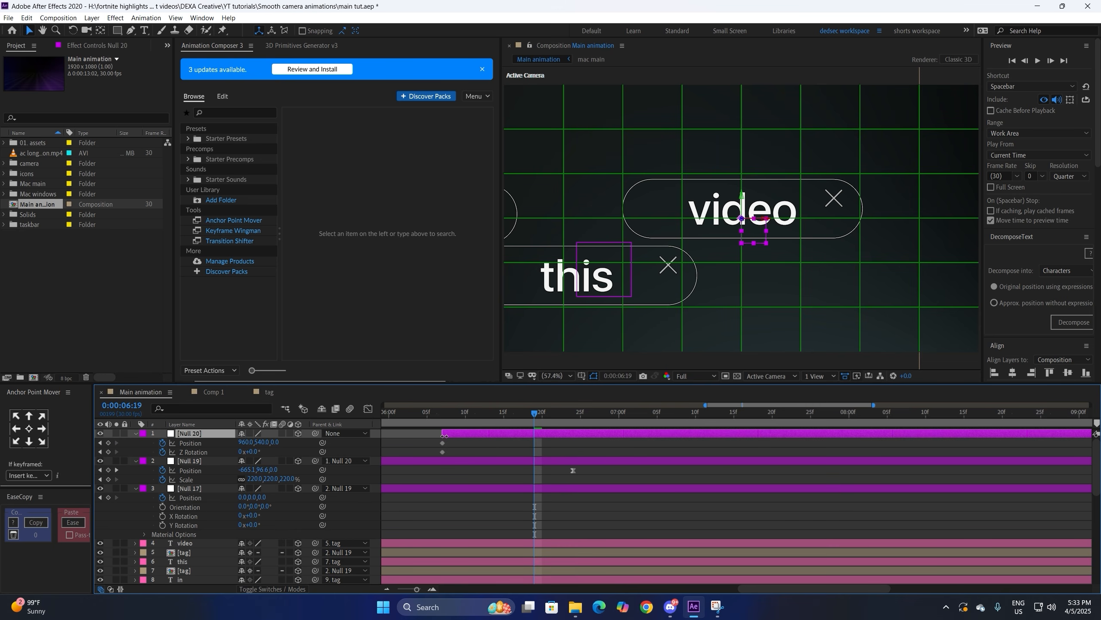
pyautogui.press('space')
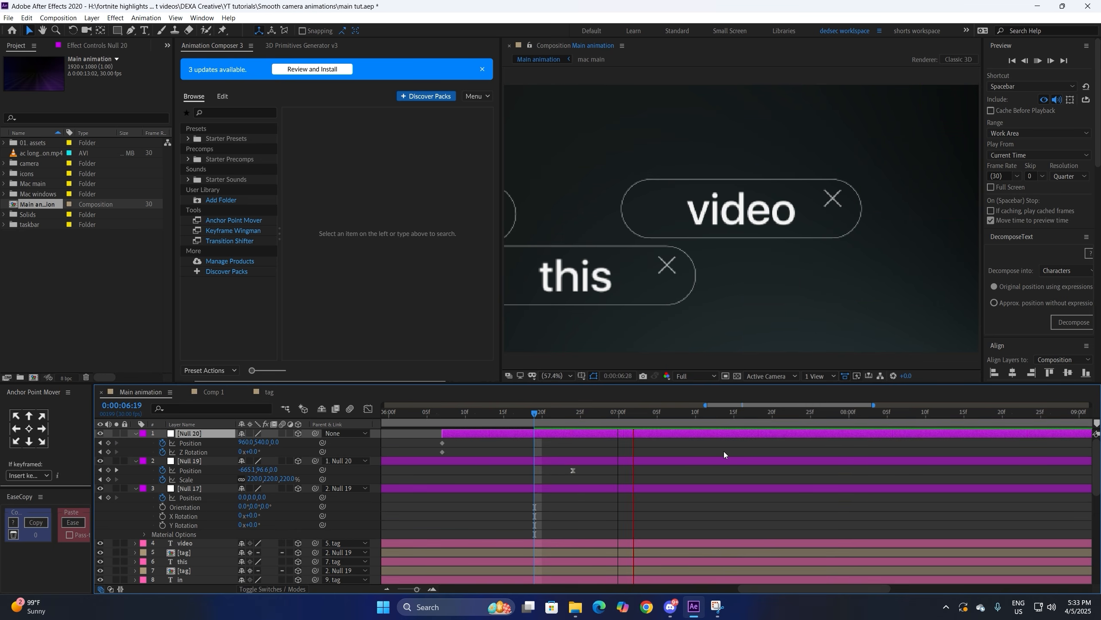
pyautogui.click(724, 452)
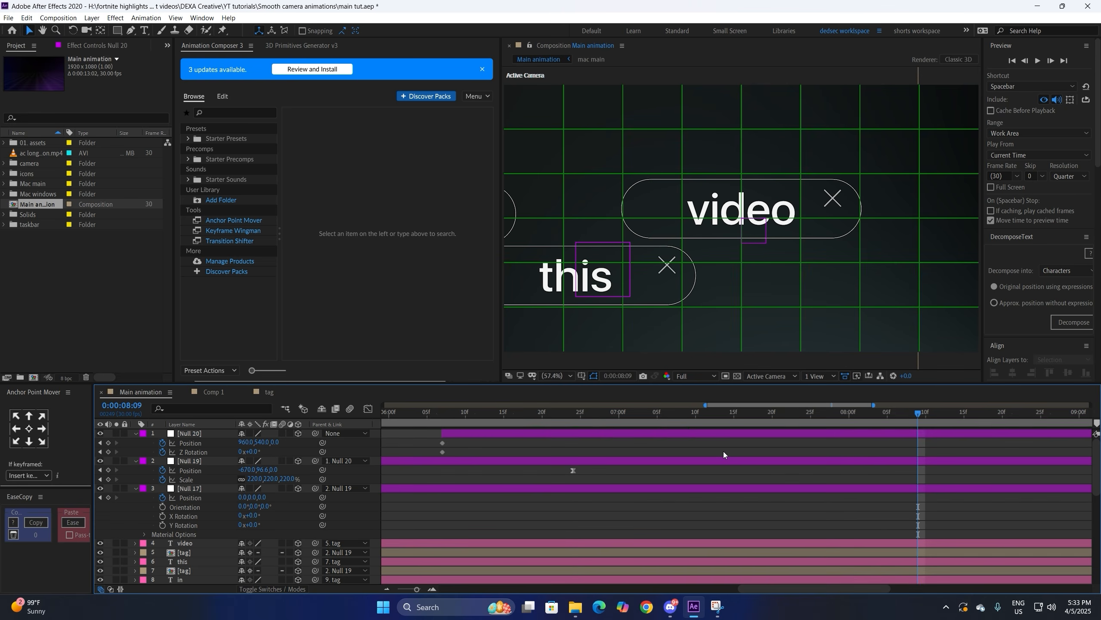
pyautogui.moveTo(884, 586); pyautogui.dragTo(922, 584)
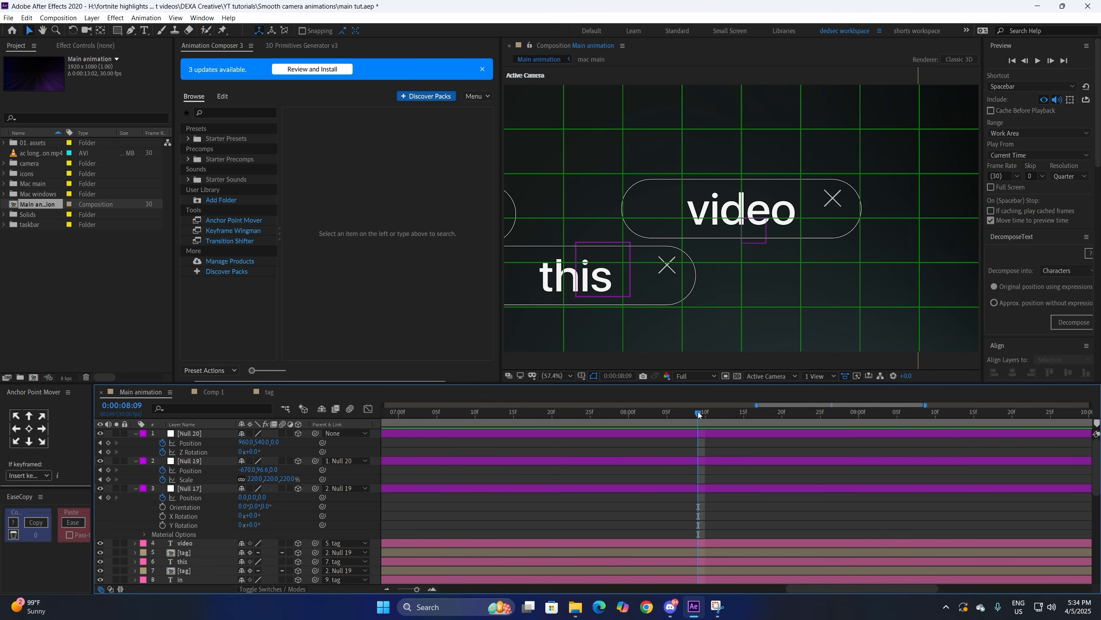
# Step: At 8:21, set Null 20's Z Rotation to 90° and move it up and far back
pyautogui.moveTo(699, 412); pyautogui.dragTo(789, 420)
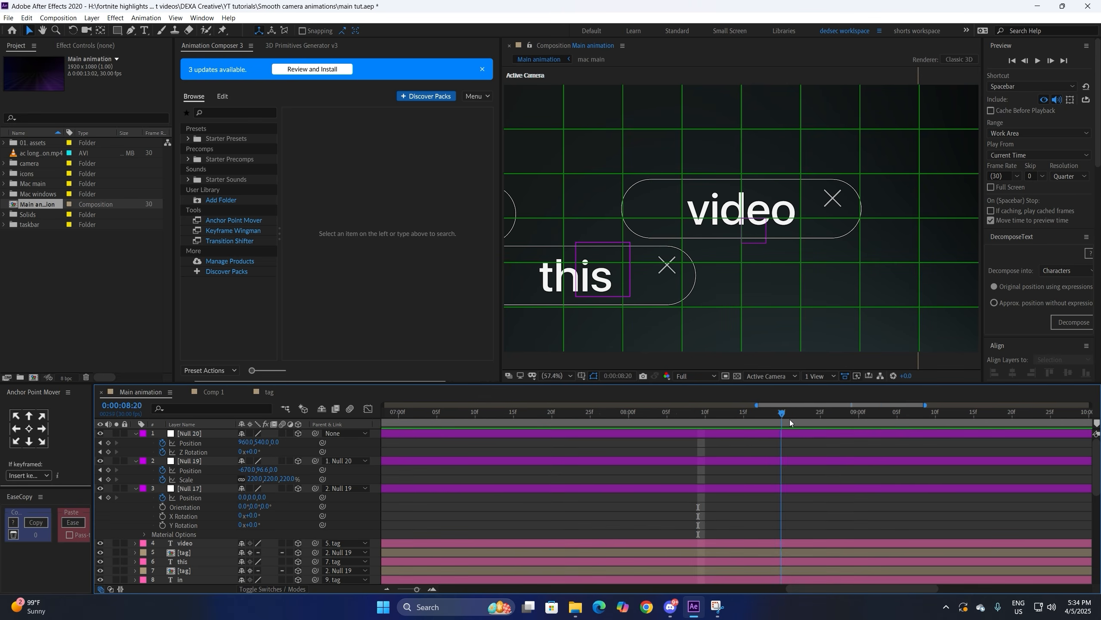
pyautogui.click(387, 589)
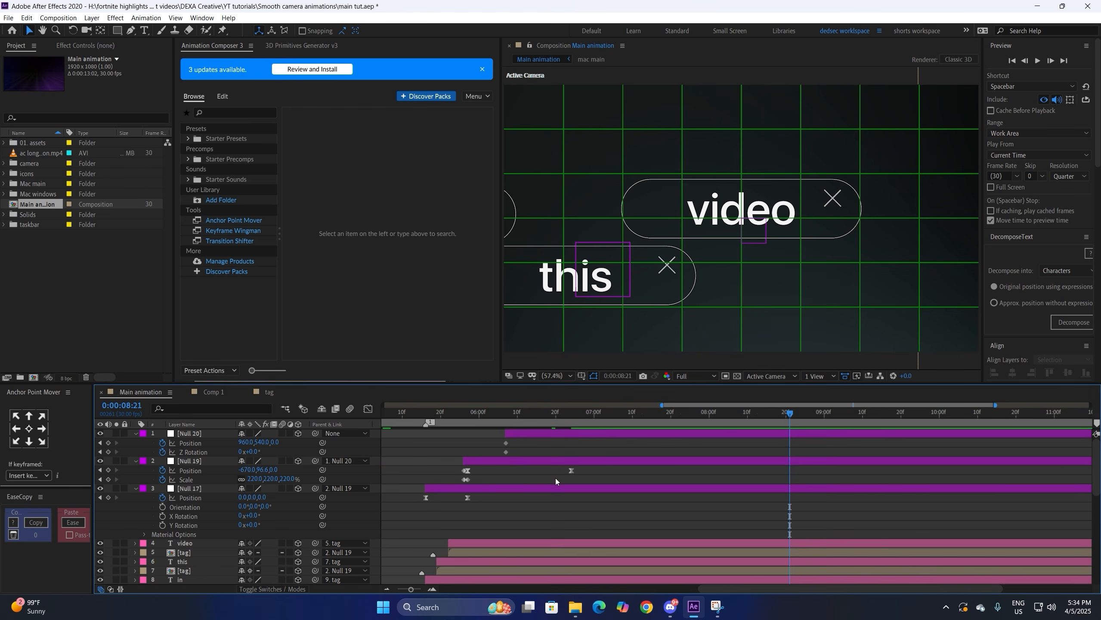
pyautogui.click(253, 452)
pyautogui.press('Return')
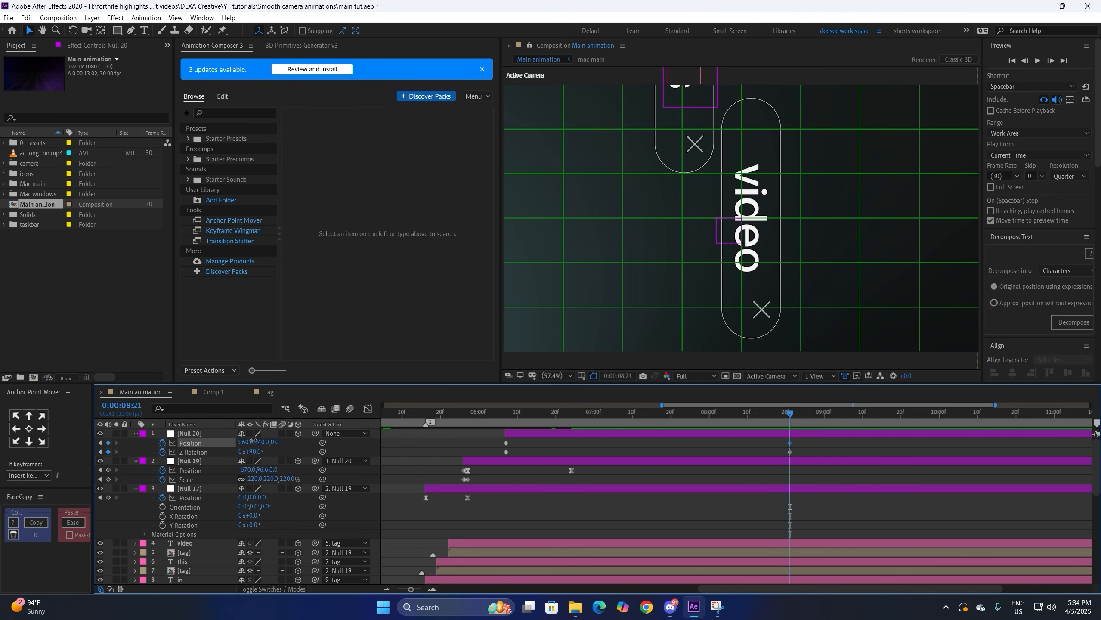
pyautogui.moveTo(261, 442); pyautogui.dragTo(189, 419)
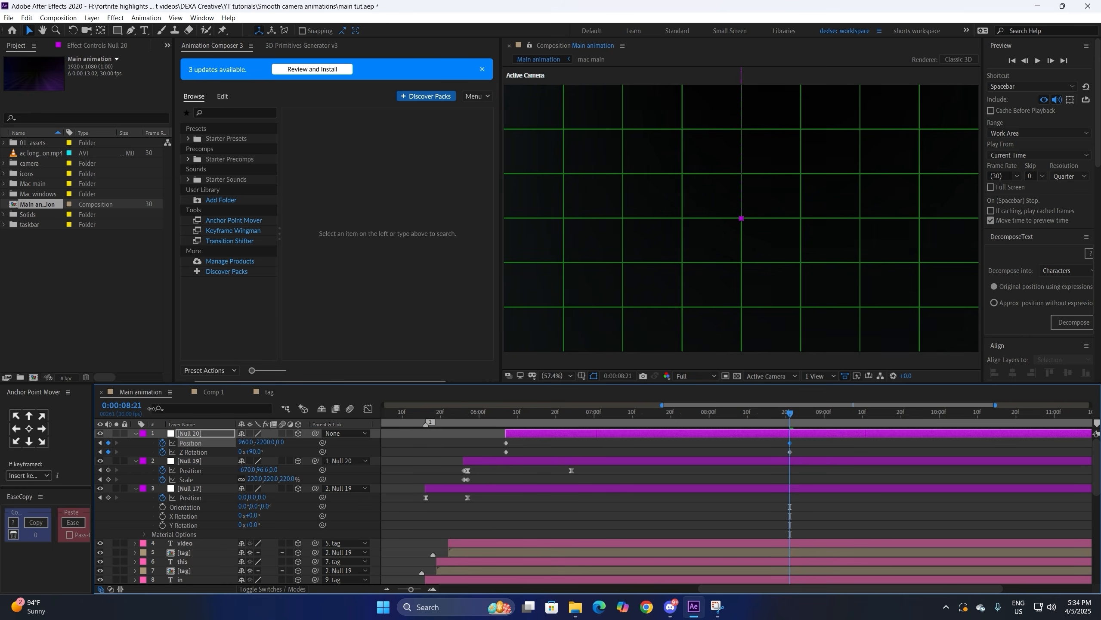
pyautogui.moveTo(282, 443); pyautogui.dragTo(224, 430)
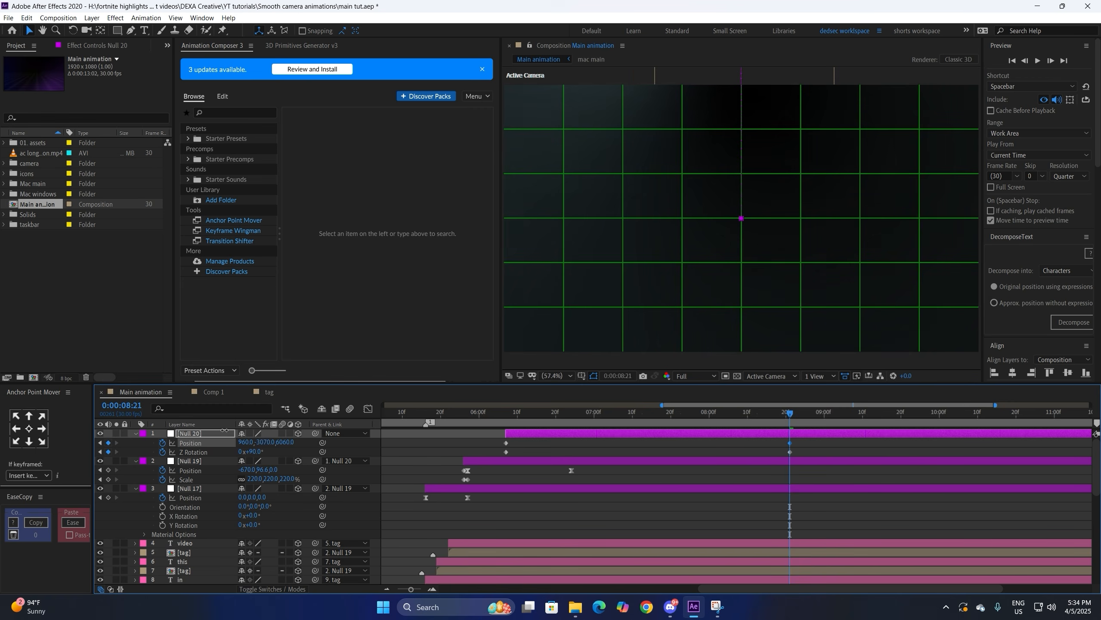
# Step: Easy Ease all Null 20 keyframes and lengthen the speed-graph ease into the 8:21 keyframe
pyautogui.moveTo(807, 449); pyautogui.dragTo(500, 453)
pyautogui.press('F9')
pyautogui.click(368, 408)
pyautogui.moveTo(840, 512); pyautogui.dragTo(689, 553)
pyautogui.moveTo(494, 527); pyautogui.dragTo(576, 554)
pyautogui.moveTo(835, 535); pyautogui.dragTo(781, 566)
pyautogui.moveTo(689, 555); pyautogui.dragTo(675, 555)
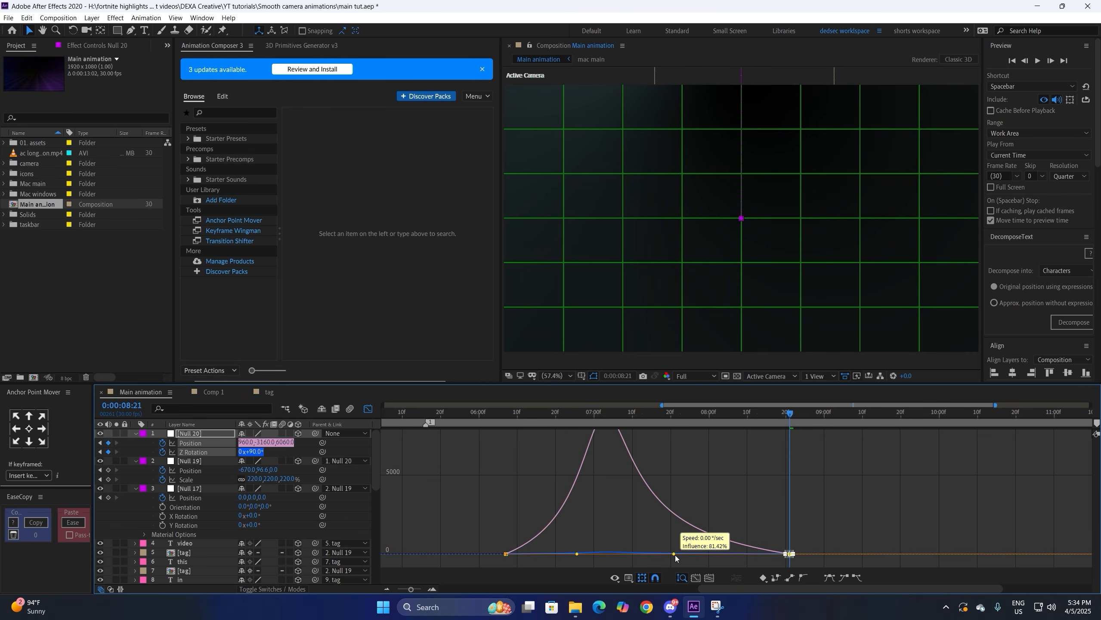
pyautogui.hotkey('shift', 'F3')
pyautogui.click(506, 413)
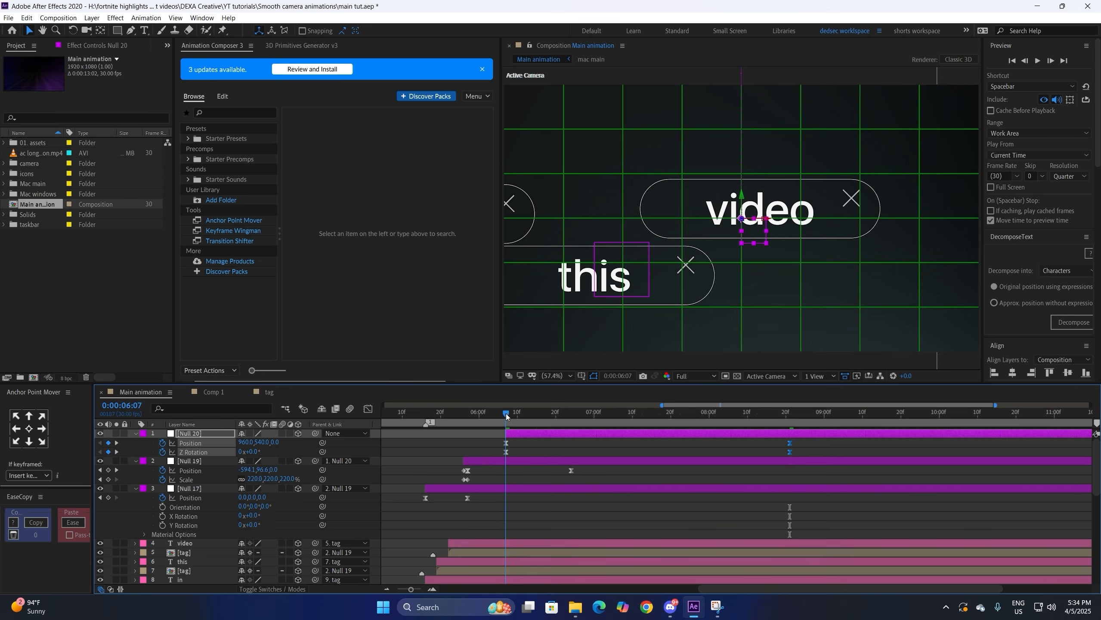
# Step: Preview the move, then toggle collapse transformations on [tag] layer 5
pyautogui.press('space')
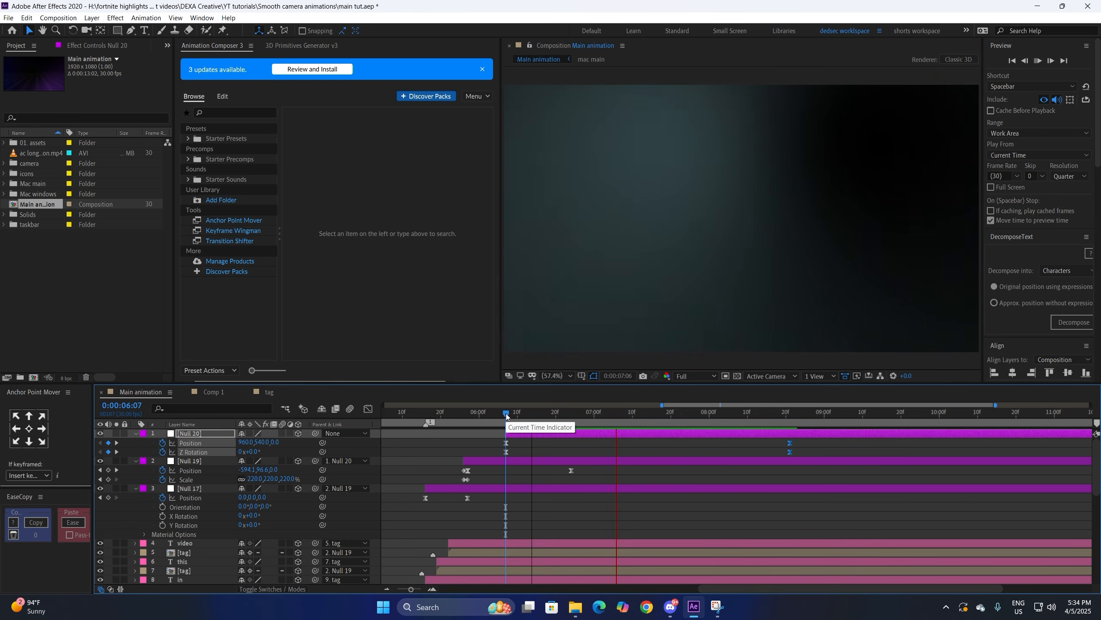
pyautogui.press('space')
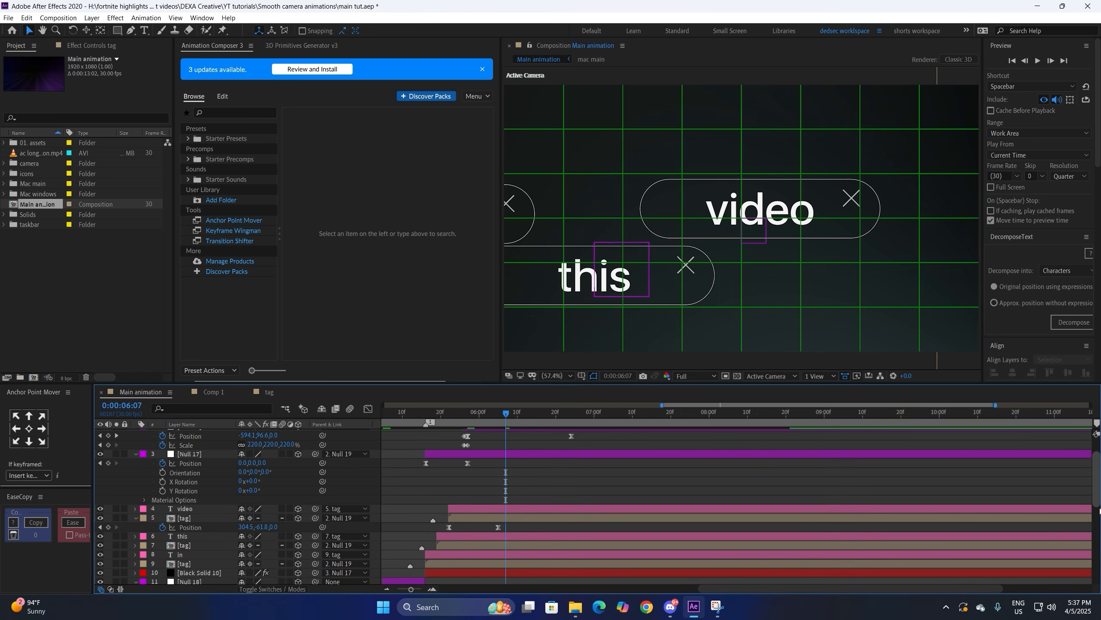
pyautogui.click(182, 499)
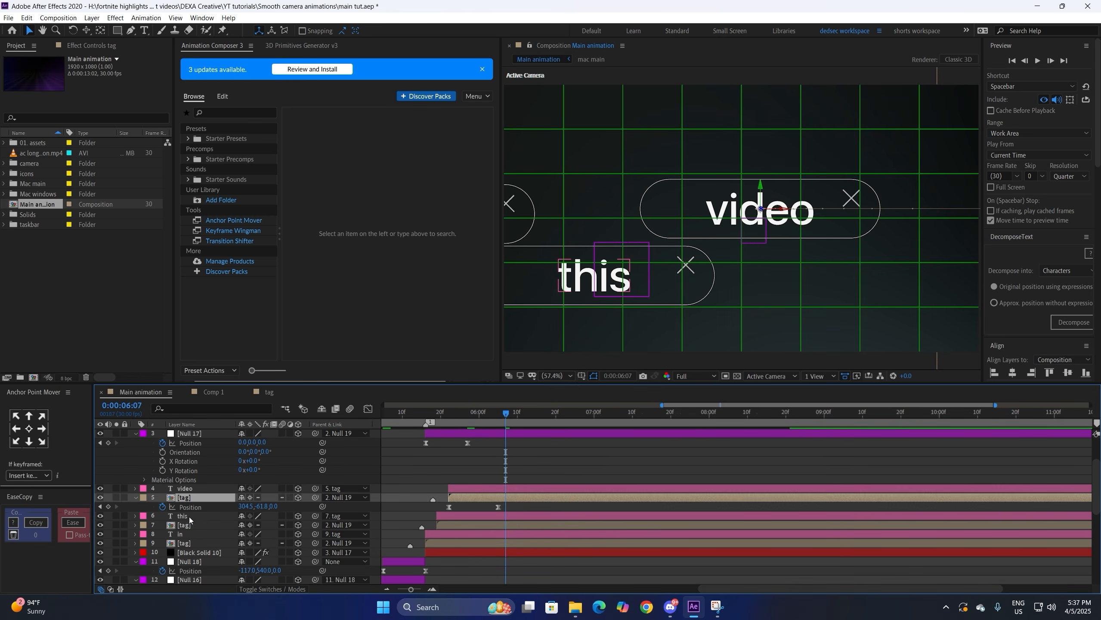
pyautogui.click(250, 498)
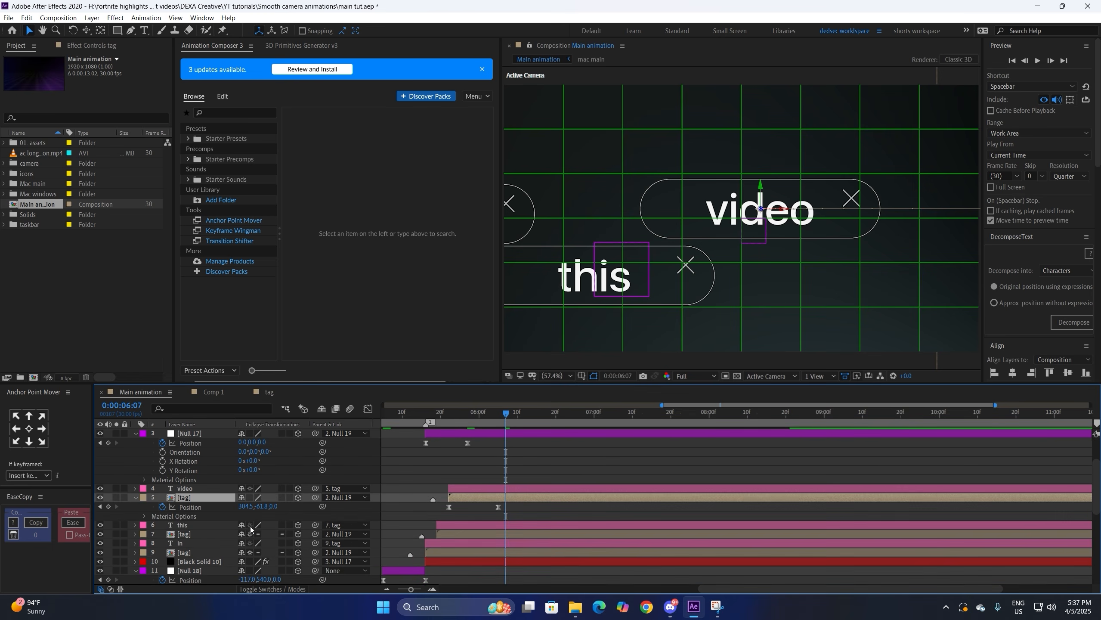
pyautogui.click(591, 485)
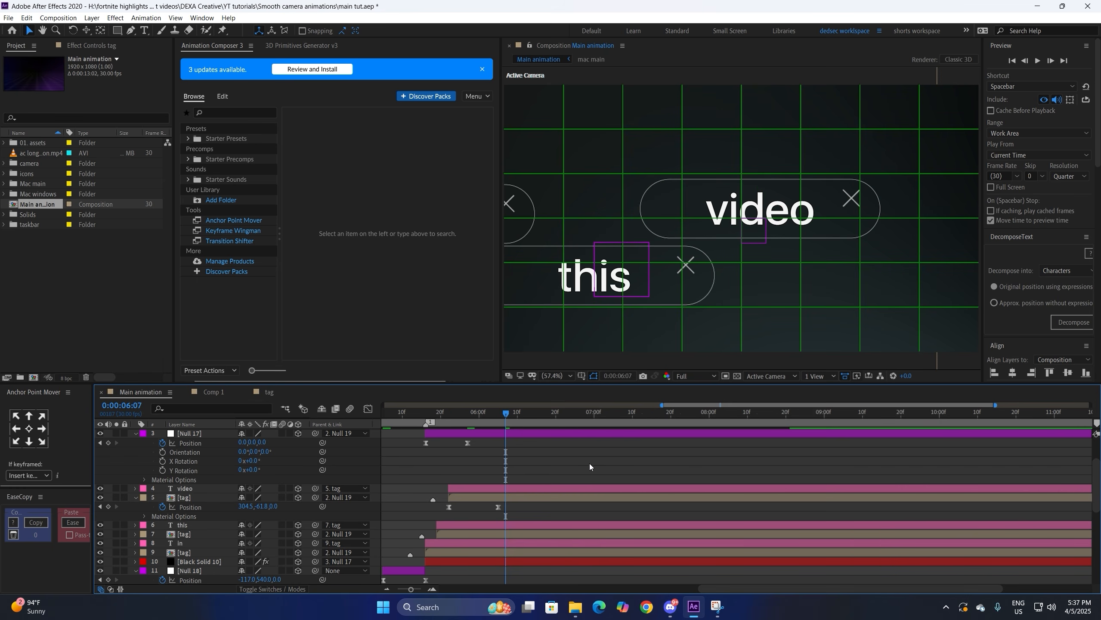
# Step: Hide the green grid over the composition and preview the animation again
pyautogui.click(582, 376)
pyautogui.click(581, 427)
pyautogui.click(574, 455)
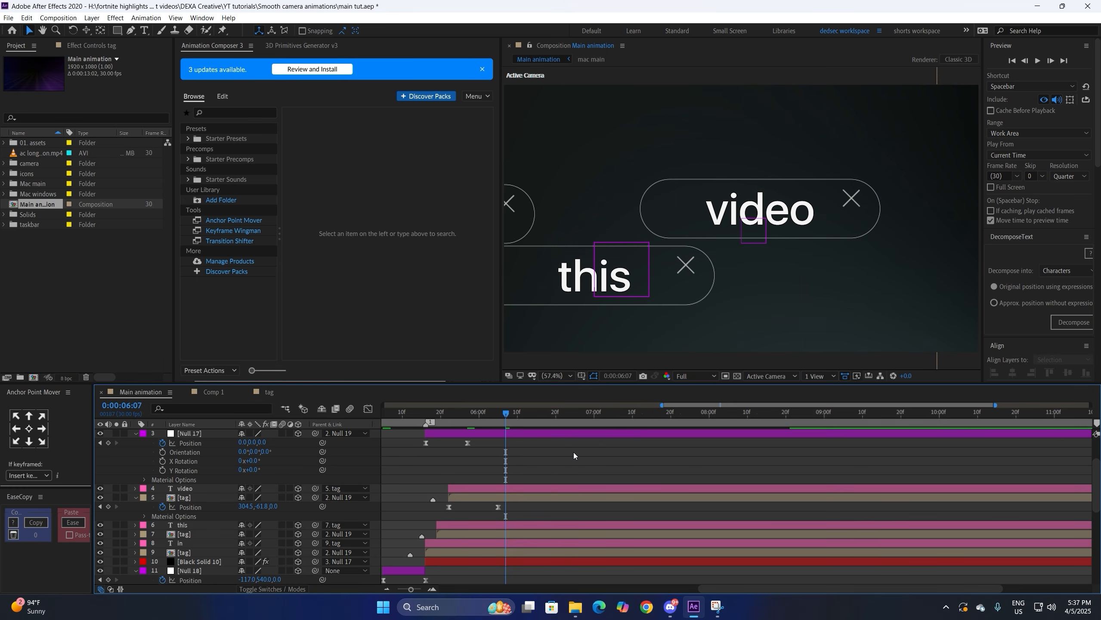
pyautogui.press('space')
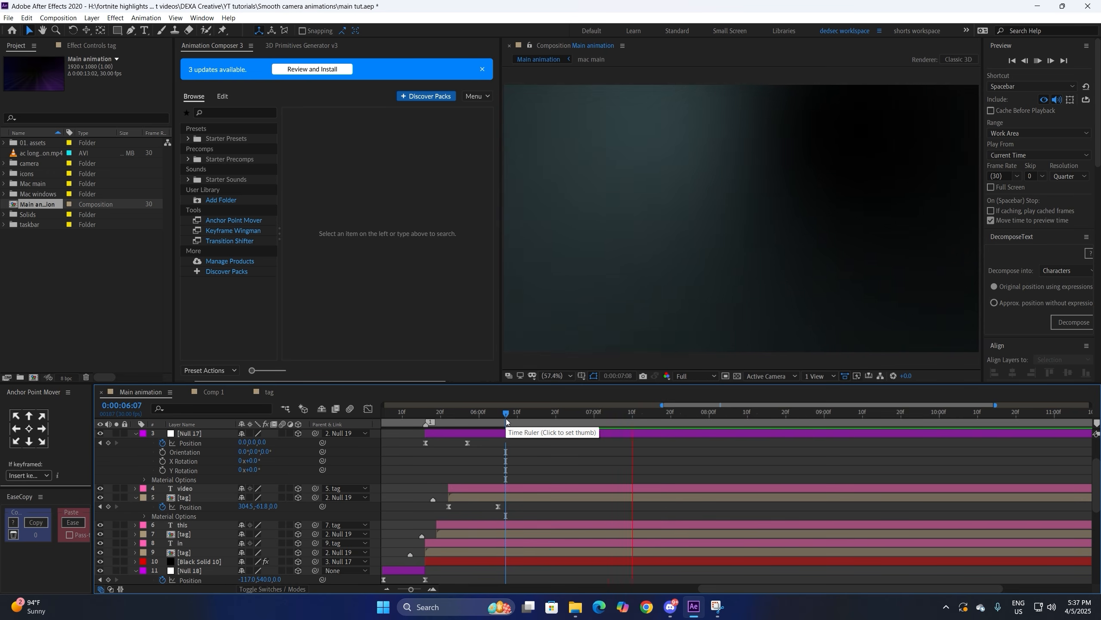
pyautogui.click(506, 418)
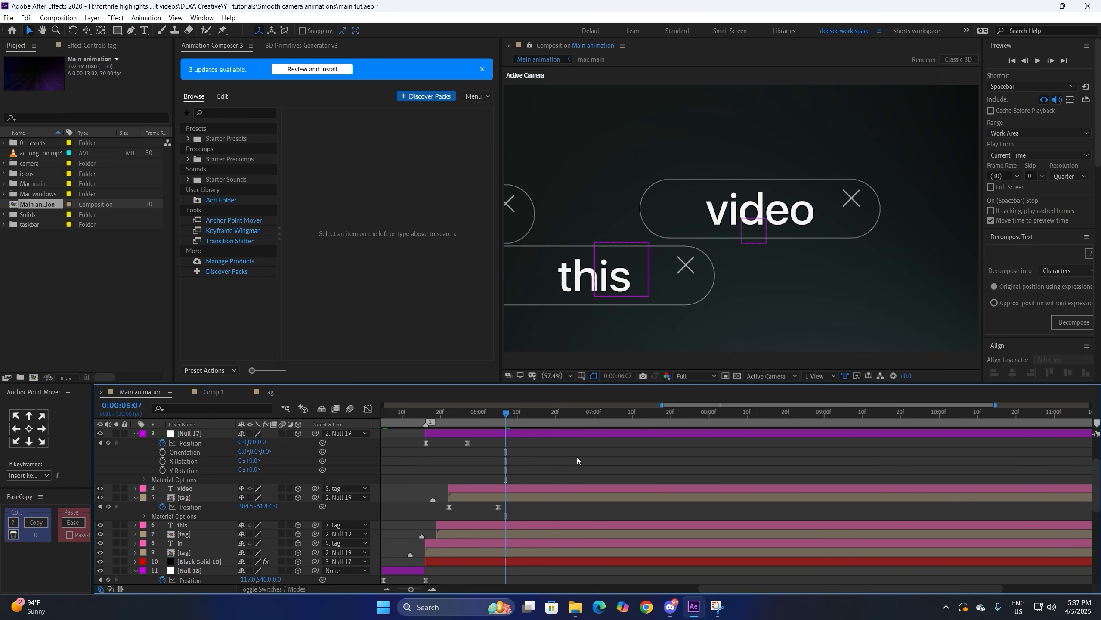
# Step: Select the text and tag layers 4 to 9 together with [Null 19]
pyautogui.scroll(2, 897, 447)
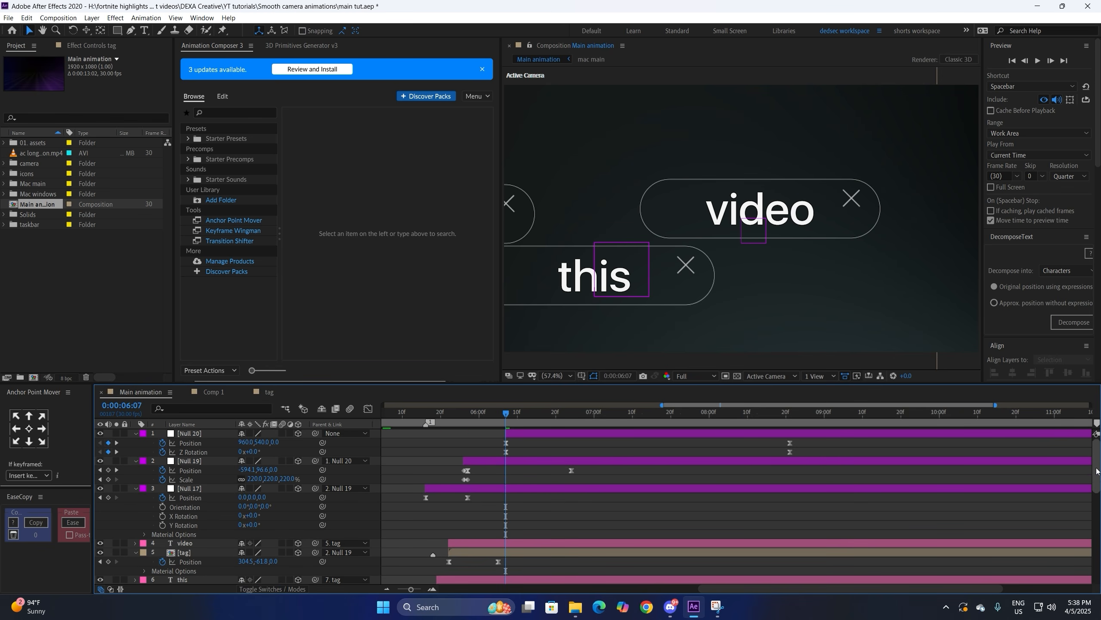
pyautogui.scroll(-3, 392, 492)
pyautogui.scroll(2, 480, 559)
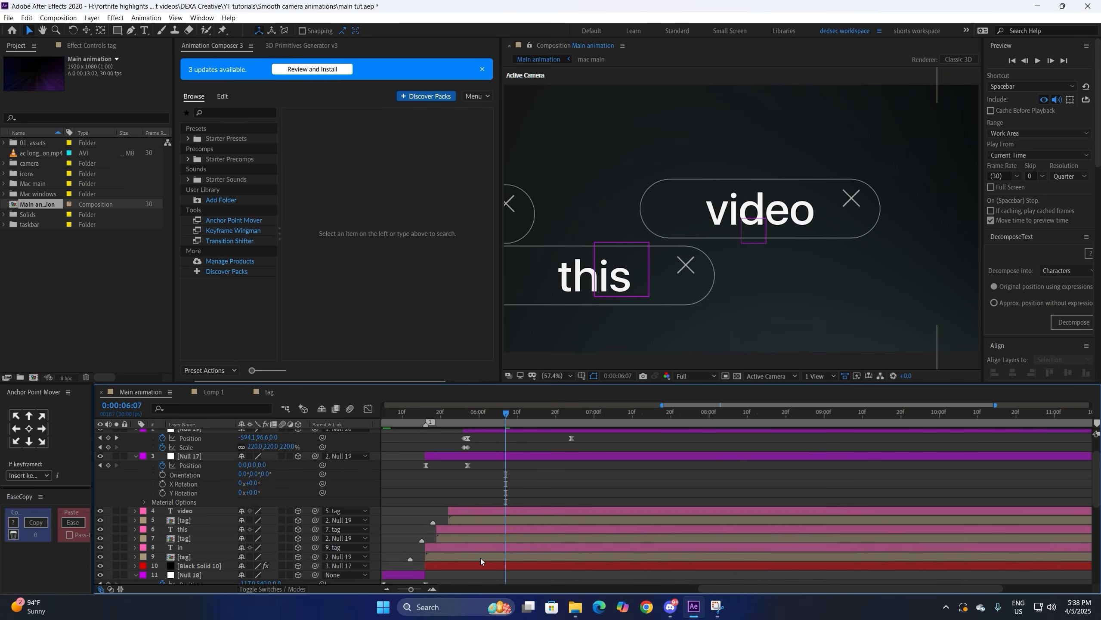
pyautogui.click(480, 559)
pyautogui.keyDown('shift'); pyautogui.click(489, 515); pyautogui.keyUp('shift')
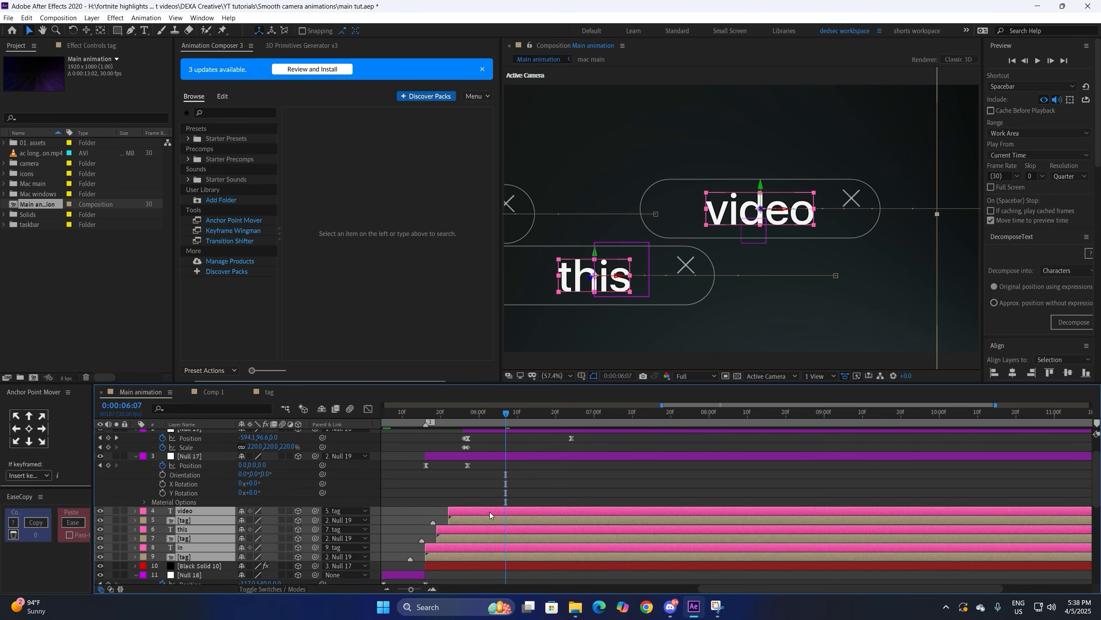
pyautogui.scroll(2, 1092, 479)
pyautogui.scroll(1, 1093, 480)
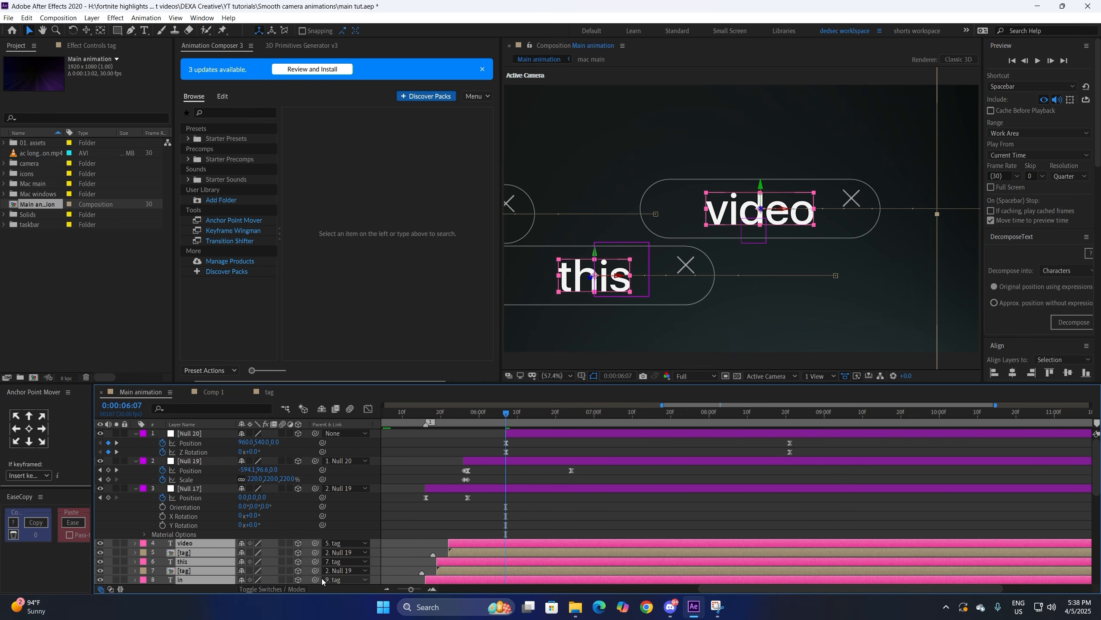
pyautogui.click(196, 463)
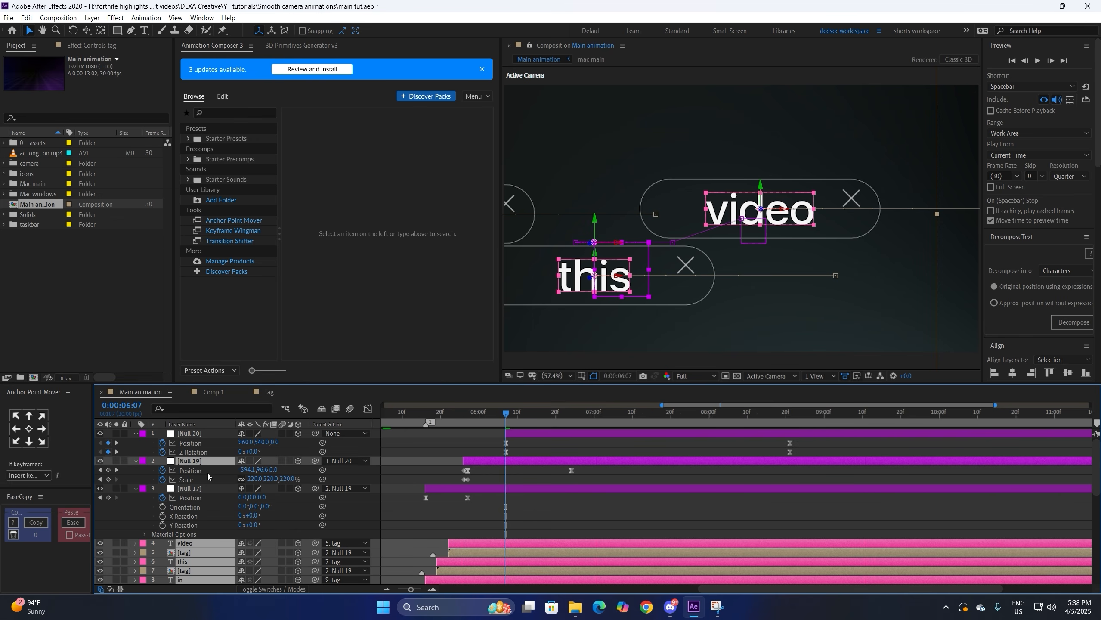
# Step: Duplicate Null 19 and the tag layers, move the copies up, and pre-compose them as 'tags 2'
pyautogui.hotkey('ctrl', 'd')
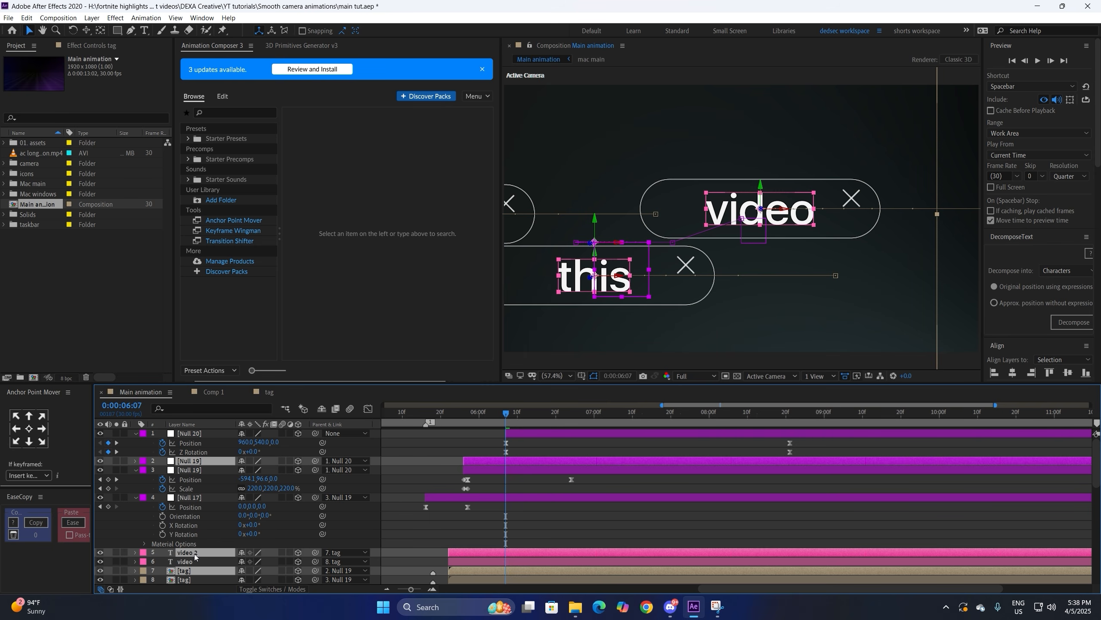
pyautogui.moveTo(195, 557); pyautogui.dragTo(197, 469)
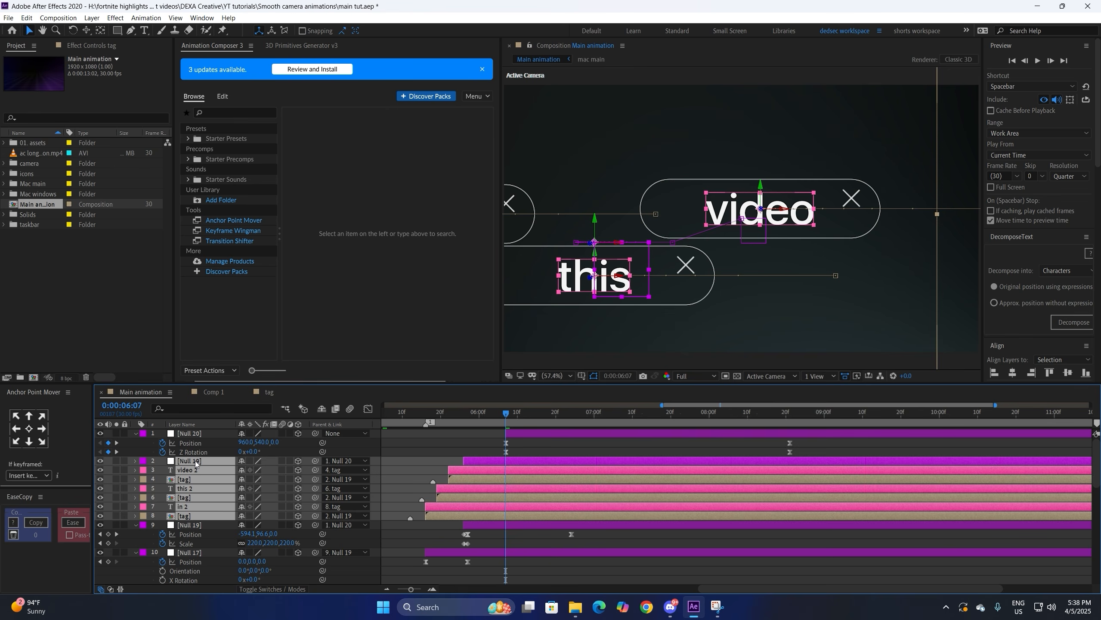
pyautogui.rightClick(198, 470)
pyautogui.click(225, 415)
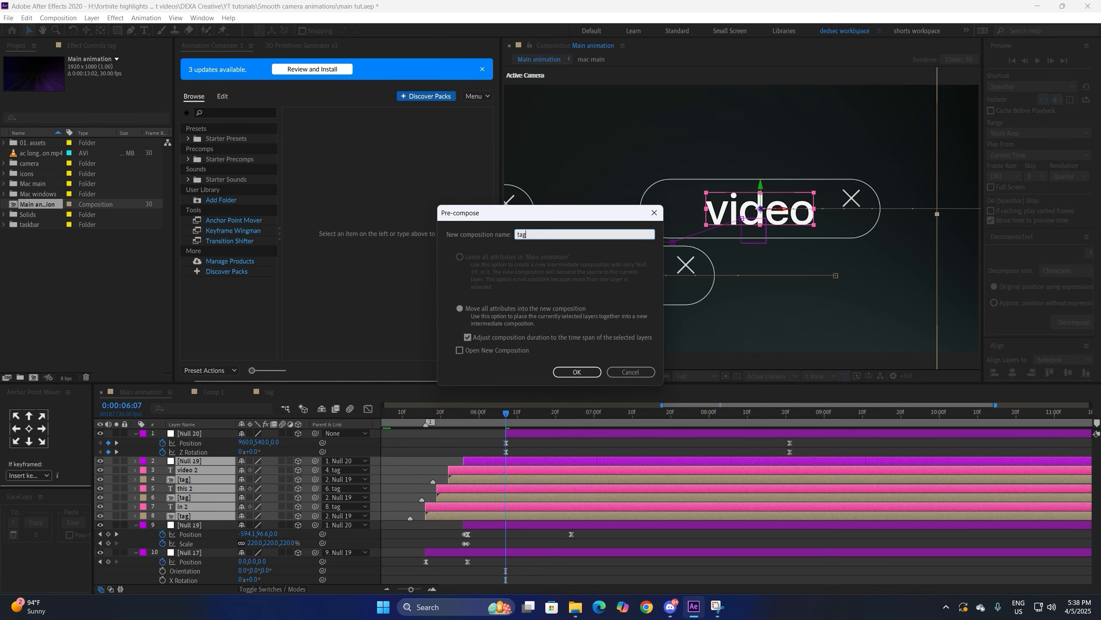
pyautogui.write('s 2')
pyautogui.press('Return')
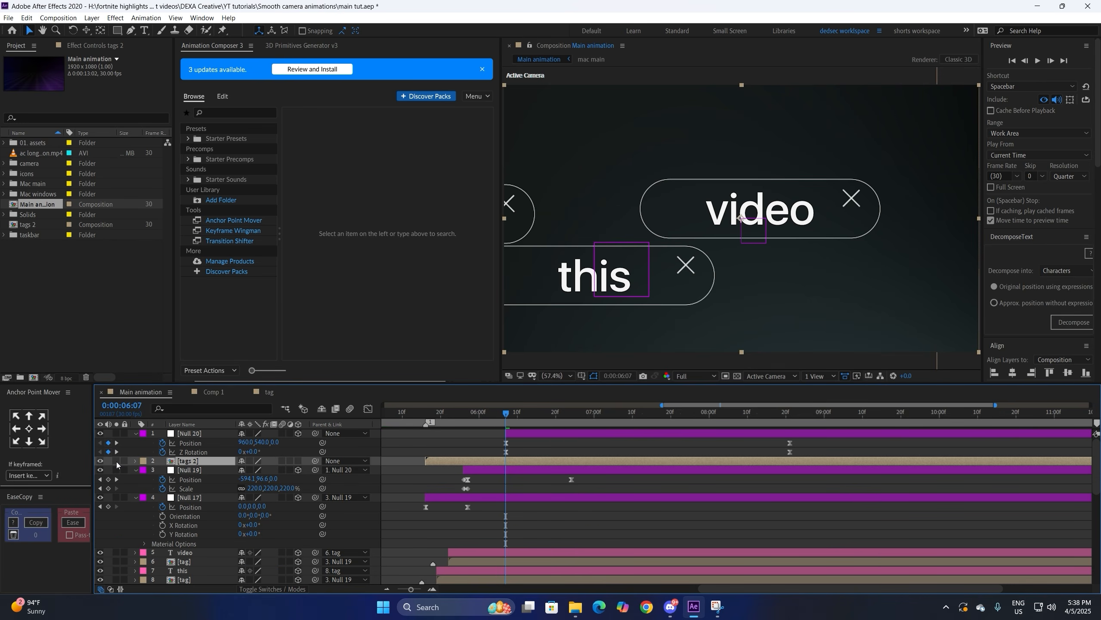
# Step: Enable collapse transformations inside tags 2, then trim the original tag and text layers at the current time
pyautogui.doubleClick(207, 460)
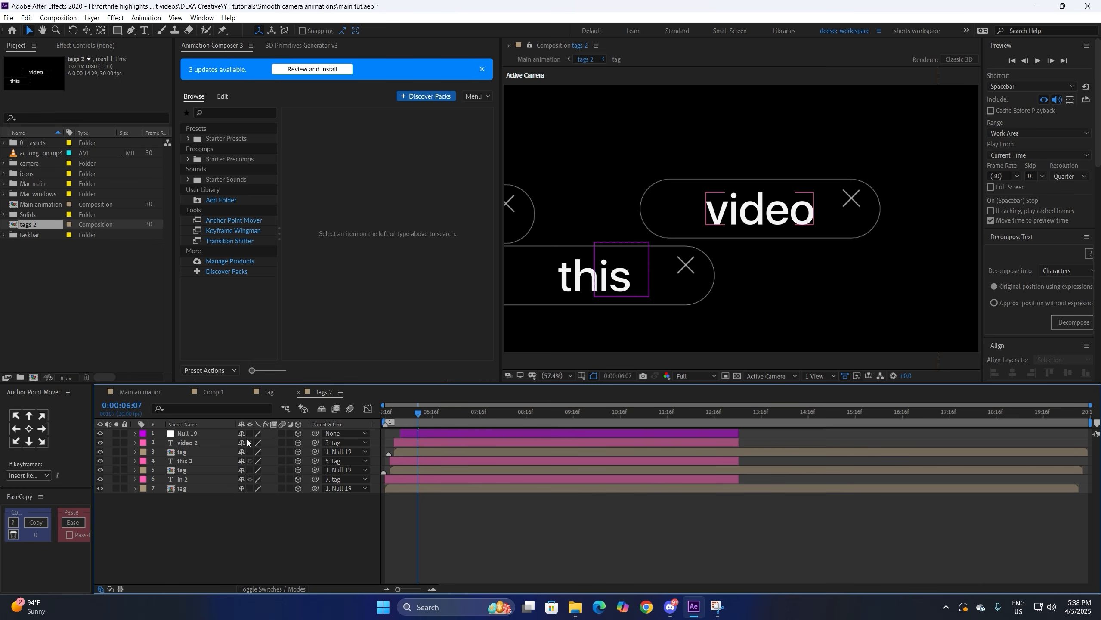
pyautogui.moveTo(250, 454); pyautogui.dragTo(251, 487)
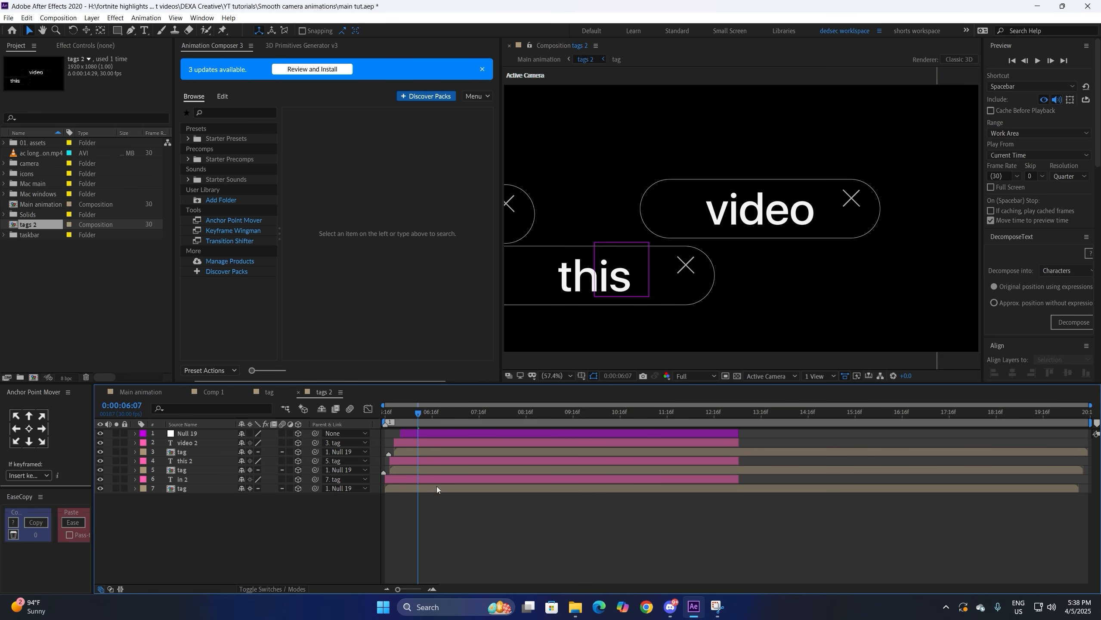
pyautogui.click(128, 389)
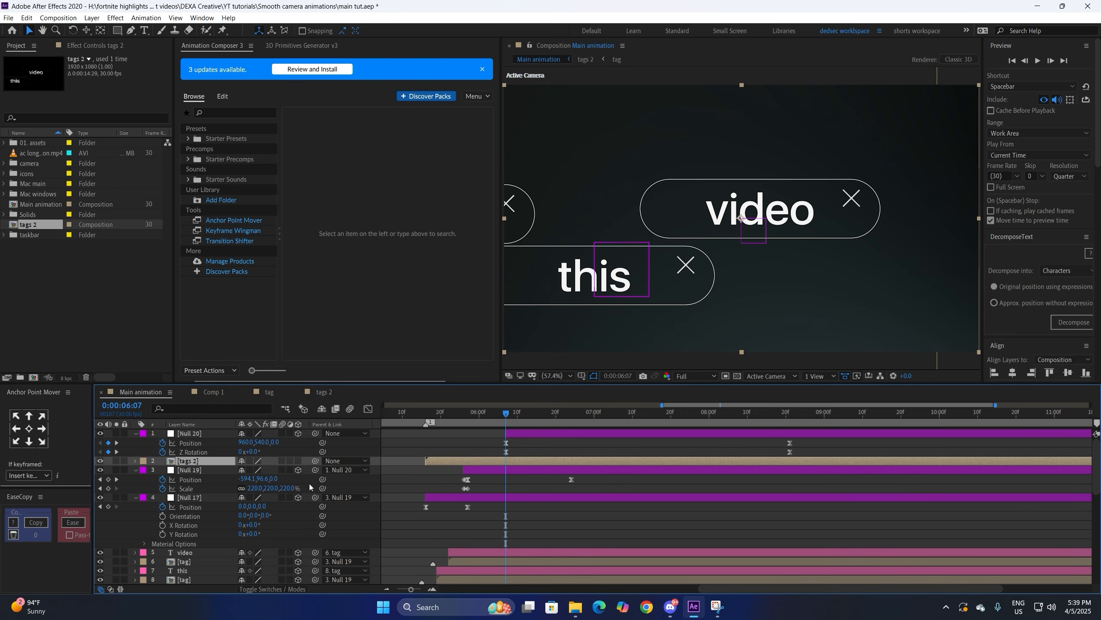
pyautogui.scroll(-3, 1073, 515)
pyautogui.click(512, 507)
pyautogui.keyDown('shift'); pyautogui.click(506, 554); pyautogui.keyUp('shift')
pyautogui.hotkey('alt', ']')
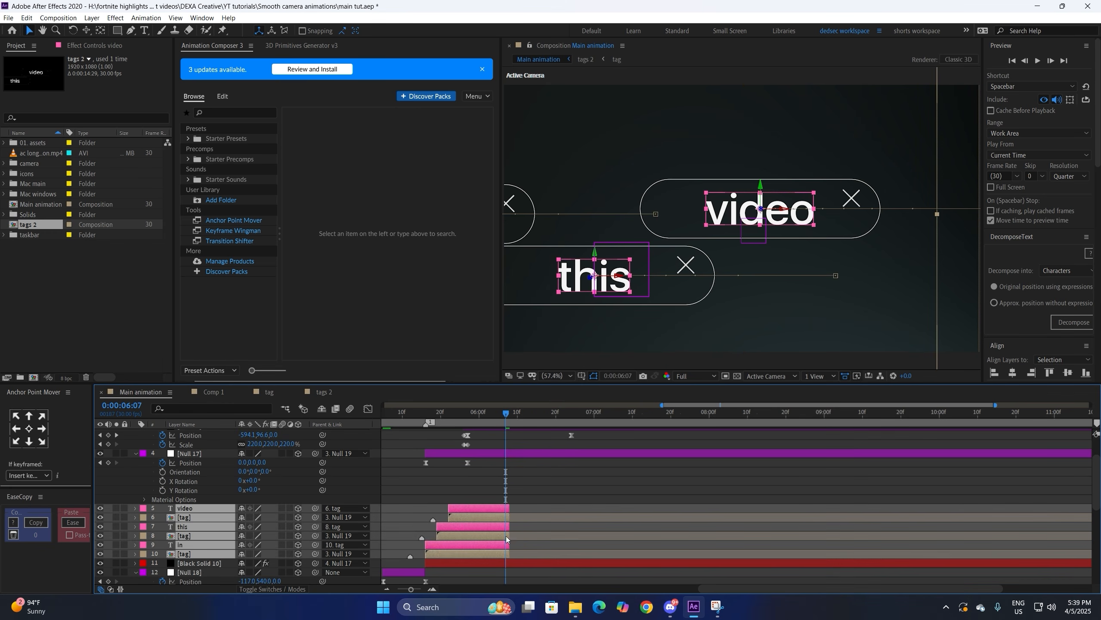
pyautogui.click(433, 589)
pyautogui.scroll(3, 477, 499)
pyautogui.click(499, 460)
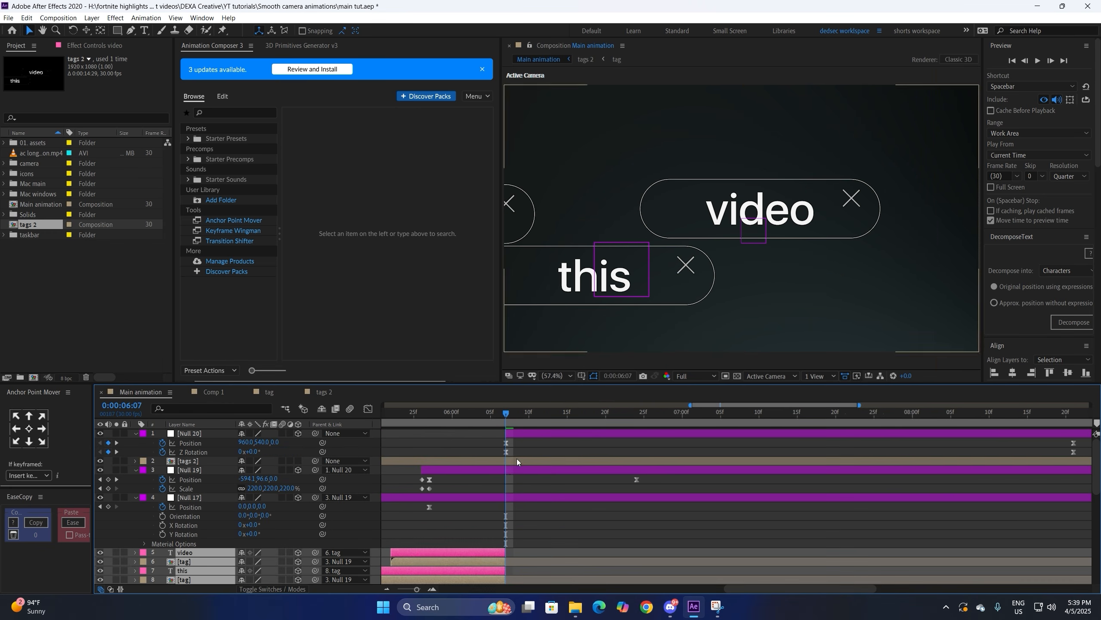
pyautogui.moveTo(498, 416)
pyautogui.mouseDown()
pyautogui.moveTo(477, 414)
pyautogui.moveTo(498, 417)
pyautogui.mouseUp()
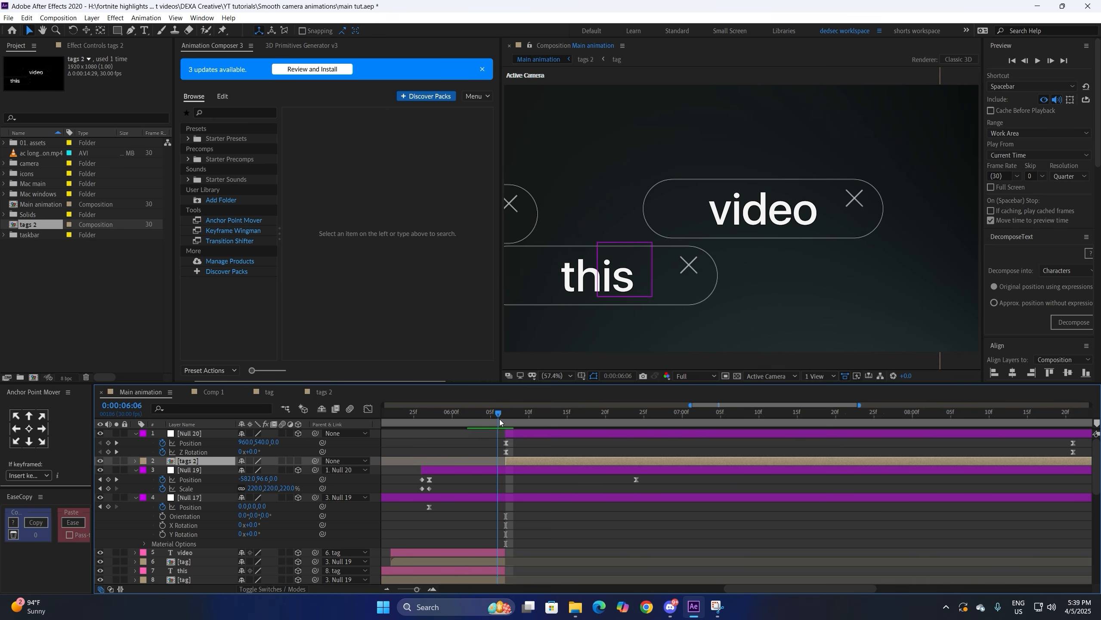
# Step: Check the original [tag] layers 6, 8 and 10 around 6:05, returning to 6:07
pyautogui.scroll(-2, 195, 516)
pyautogui.click(198, 514)
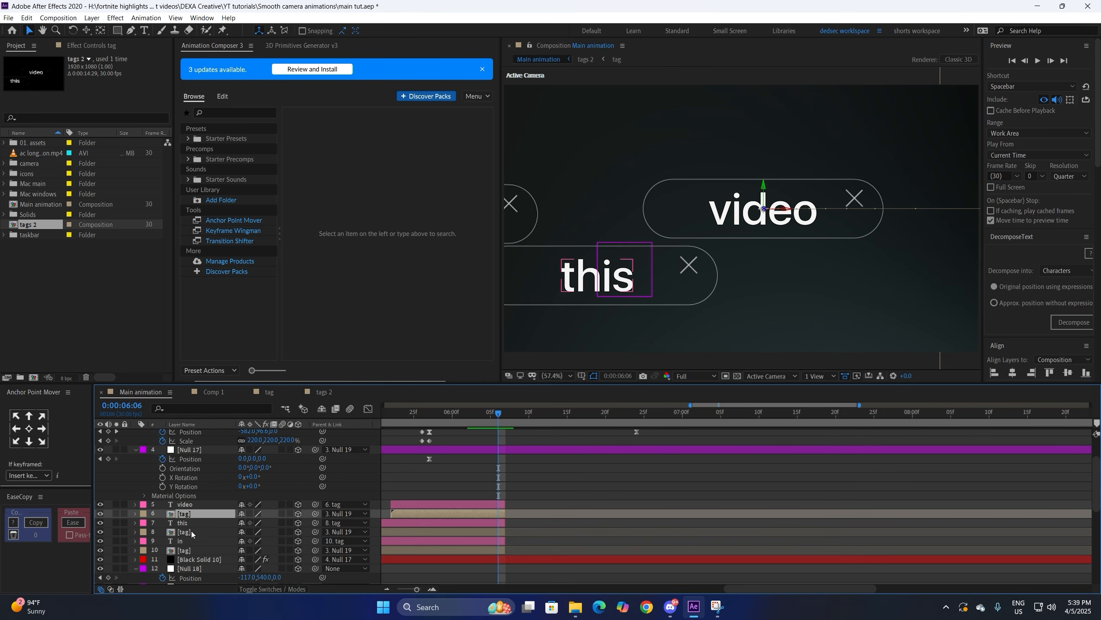
pyautogui.keyDown('ctrl'); pyautogui.click(191, 532); pyautogui.keyUp('ctrl')
pyautogui.keyDown('ctrl'); pyautogui.click(191, 550); pyautogui.keyUp('ctrl')
pyautogui.click(573, 483)
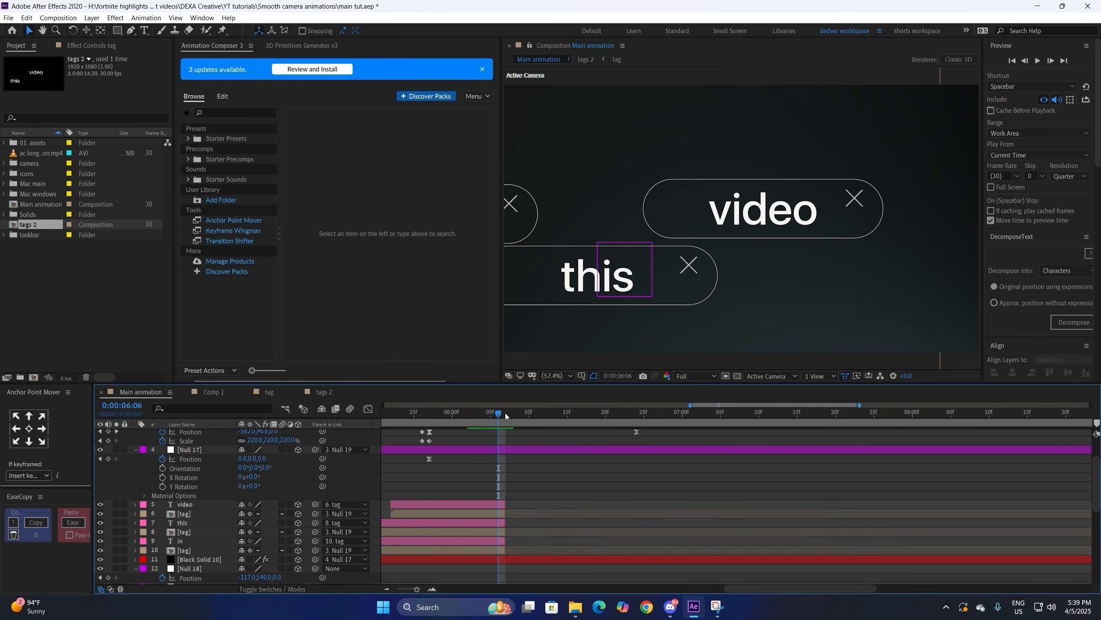
pyautogui.moveTo(505, 414); pyautogui.dragTo(491, 413)
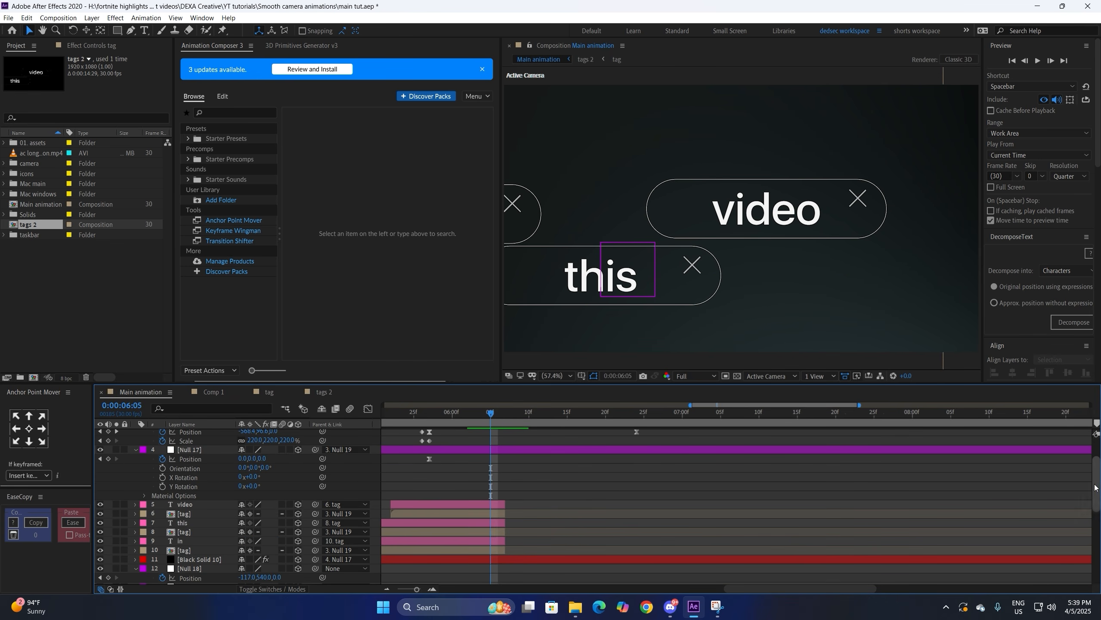
pyautogui.scroll(2, 440, 499)
pyautogui.click(511, 416)
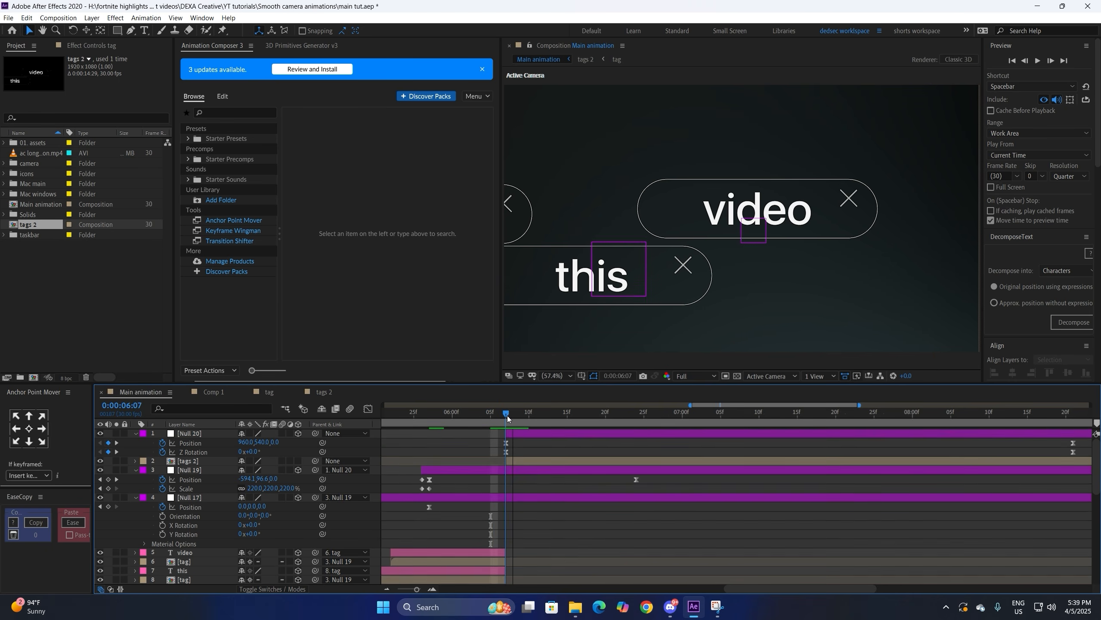
# Step: Make tags 2 a 3D layer parented to Null 20 and preview the rotation from 6:05 to 6:20
pyautogui.click(298, 462)
pyautogui.click(298, 462)
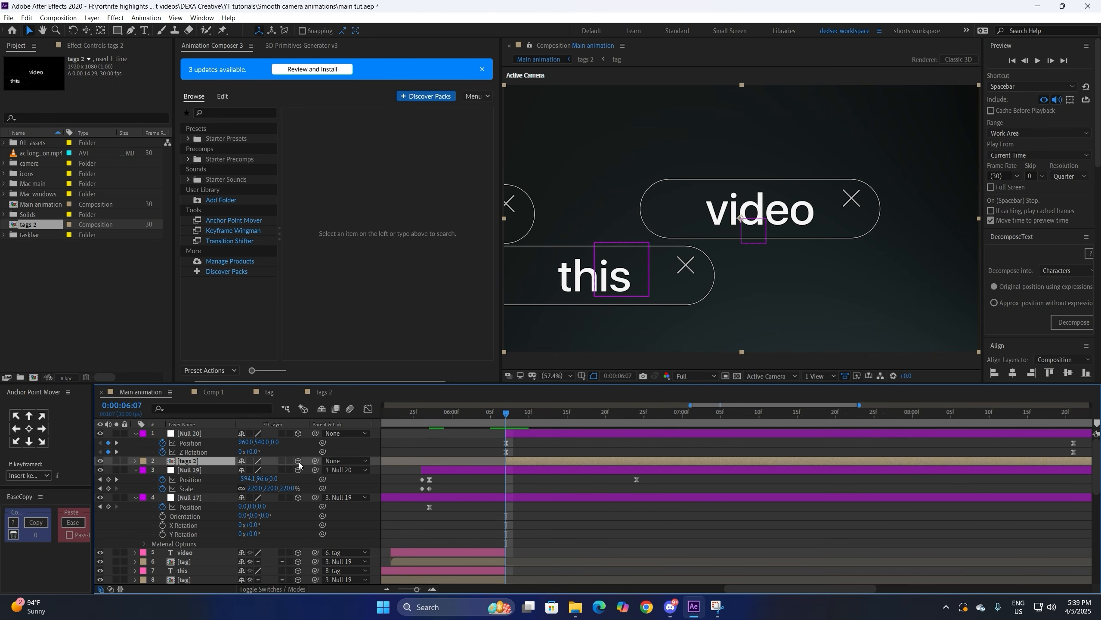
pyautogui.moveTo(315, 462); pyautogui.dragTo(190, 433)
pyautogui.click(496, 416)
pyautogui.press('space')
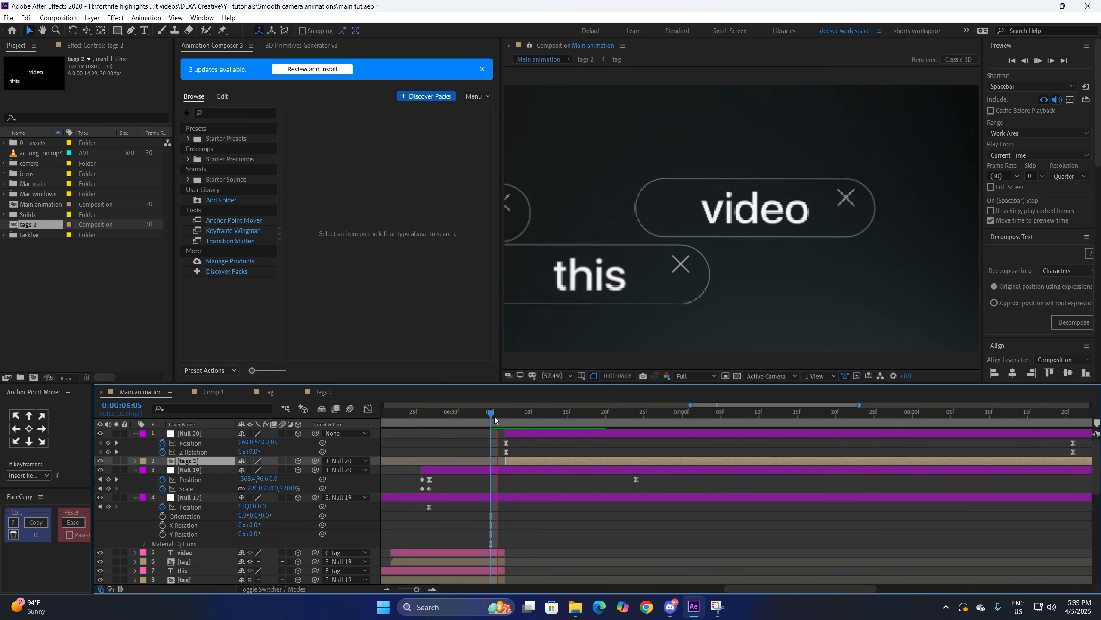
pyautogui.click(504, 417)
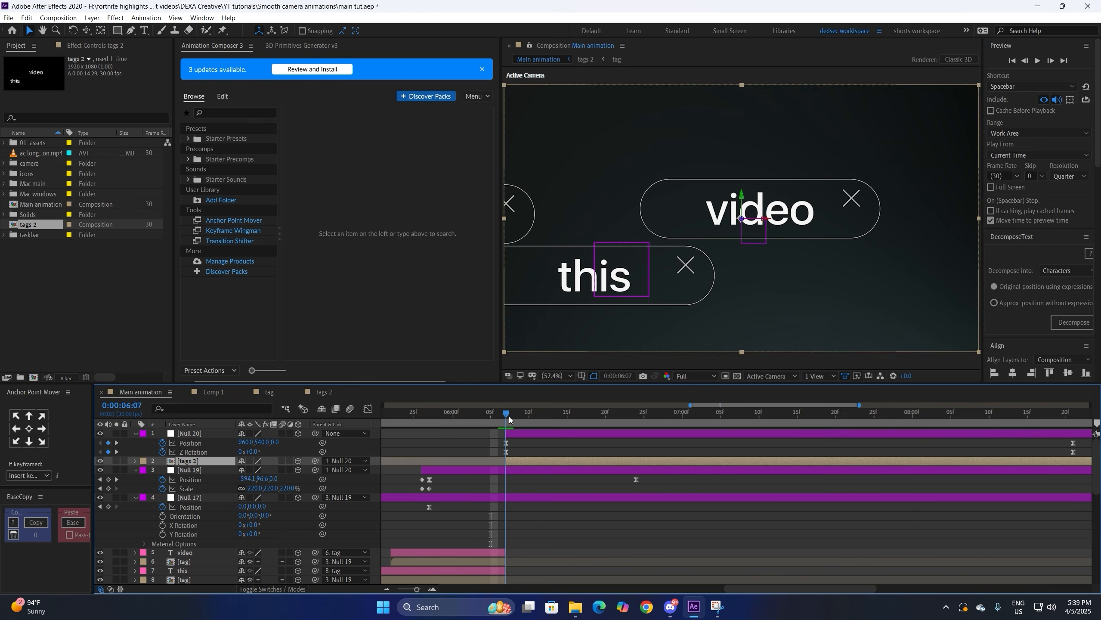
pyautogui.moveTo(508, 416); pyautogui.dragTo(605, 412)
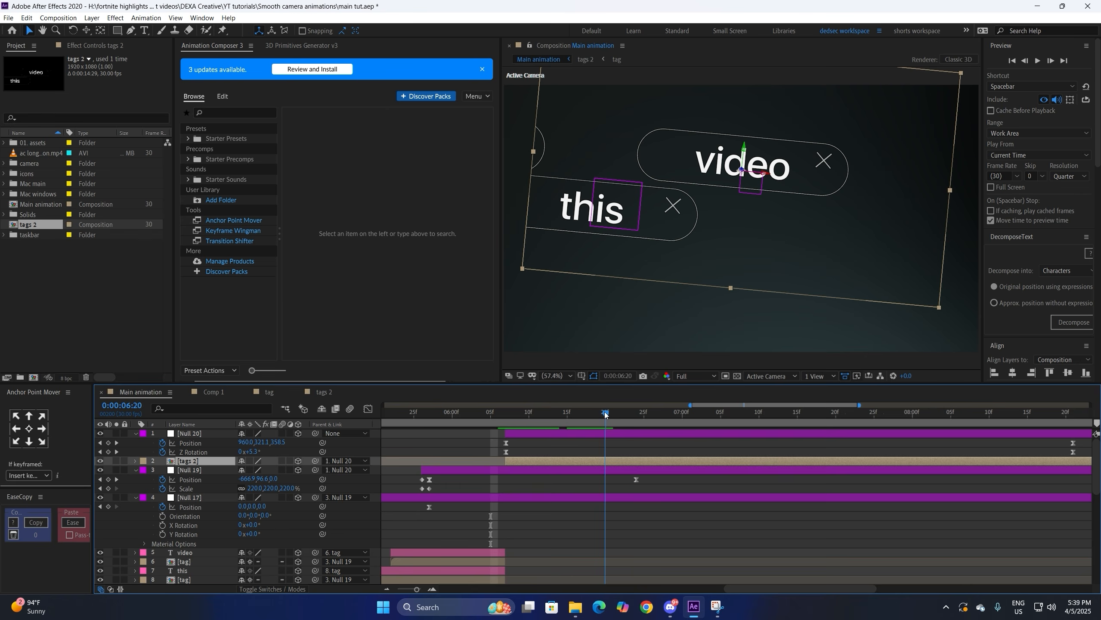
pyautogui.click(506, 420)
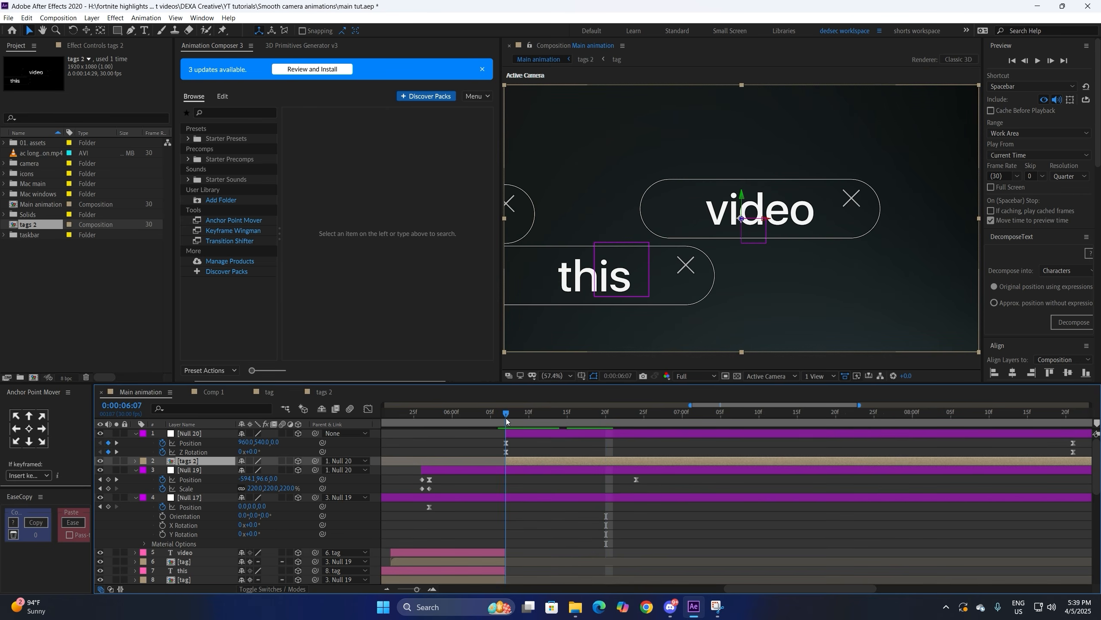
pyautogui.doubleClick(599, 461)
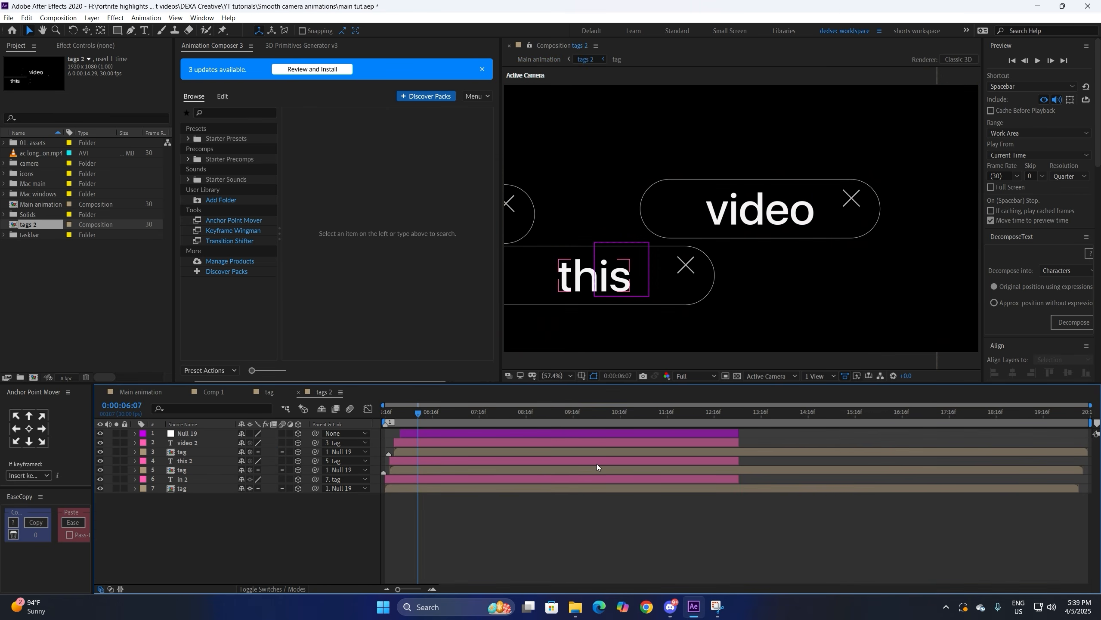
# Step: Set the tags 2 composition width to 3303 px, then widen it further to 4128 px
pyautogui.rightClick(335, 389)
pyautogui.click(371, 196)
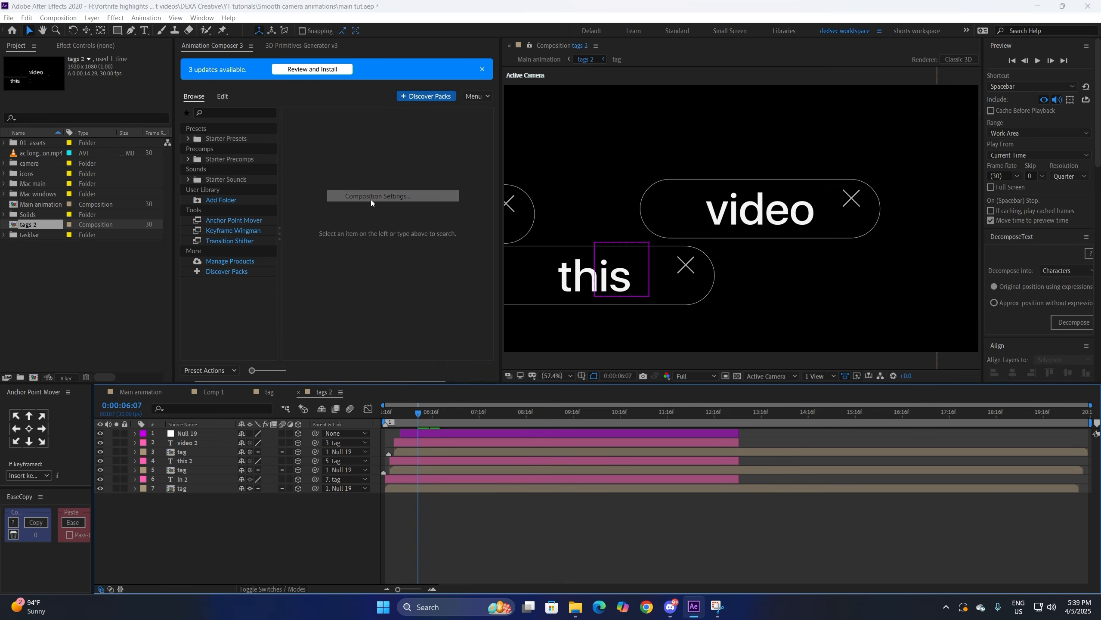
pyautogui.moveTo(466, 233)
pyautogui.mouseDown()
pyautogui.moveTo(540, 236)
pyautogui.moveTo(469, 234)
pyautogui.mouseUp()
pyautogui.click(628, 429)
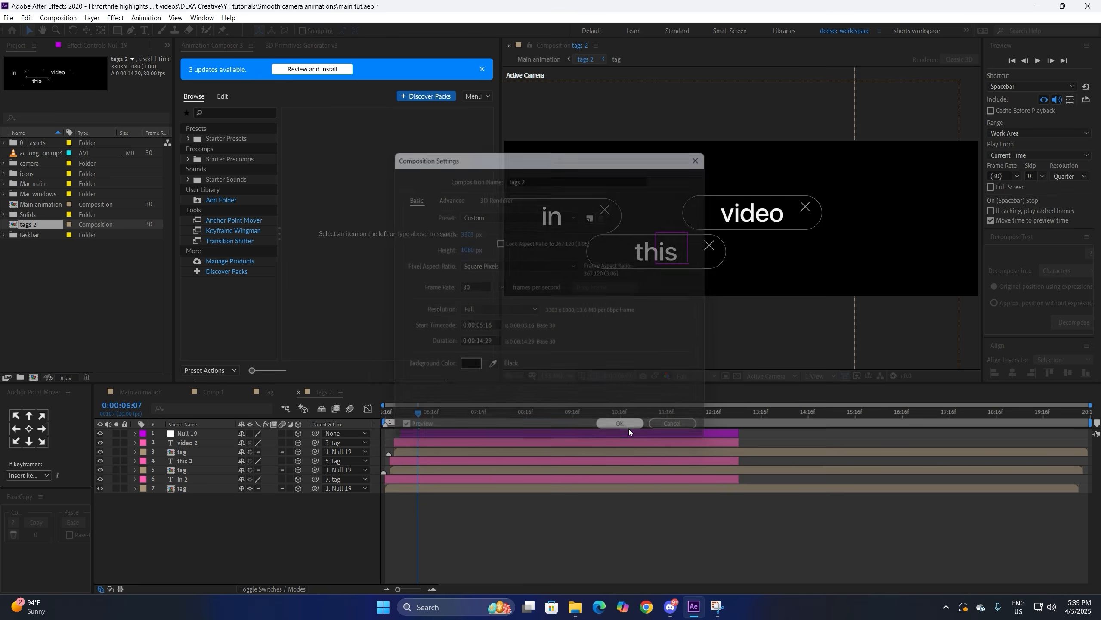
pyautogui.rightClick(328, 389)
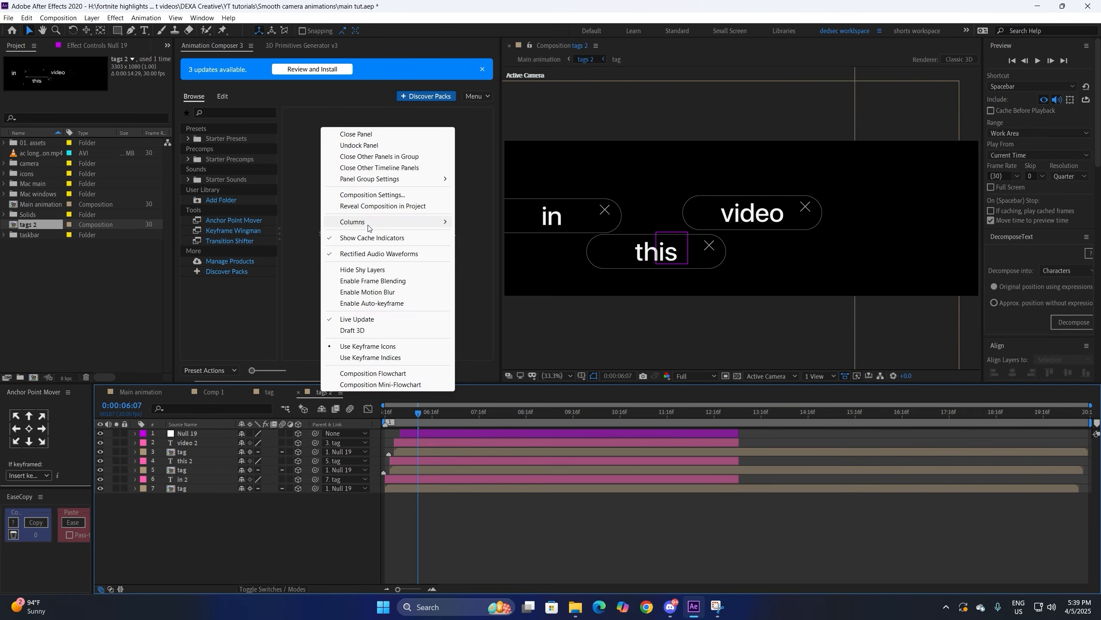
pyautogui.click(372, 194)
pyautogui.moveTo(466, 234); pyautogui.dragTo(795, 350)
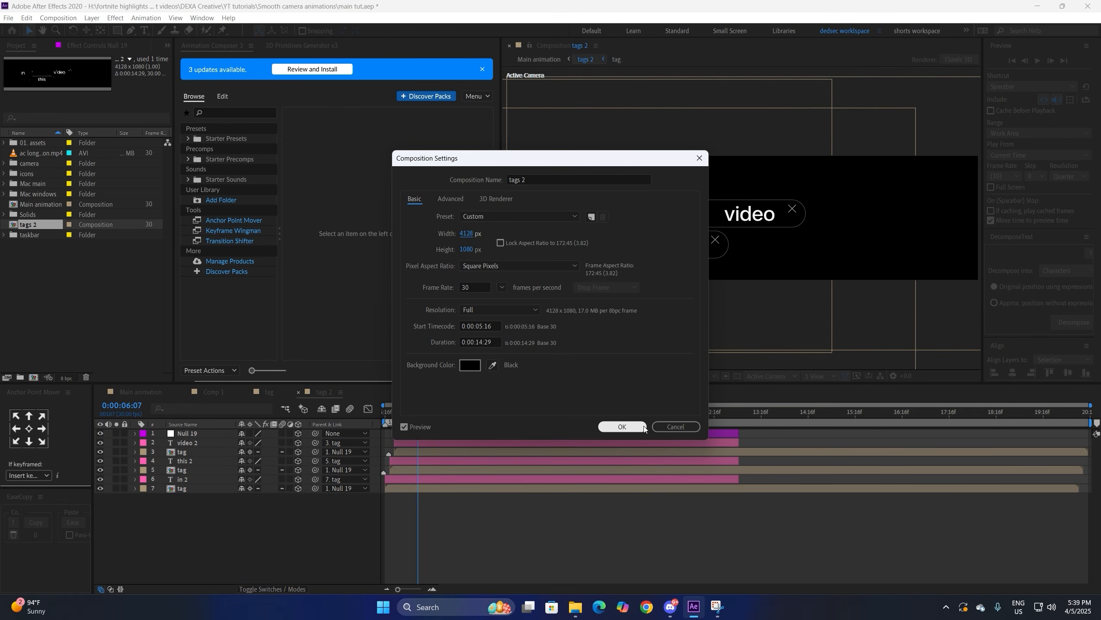
pyautogui.click(622, 427)
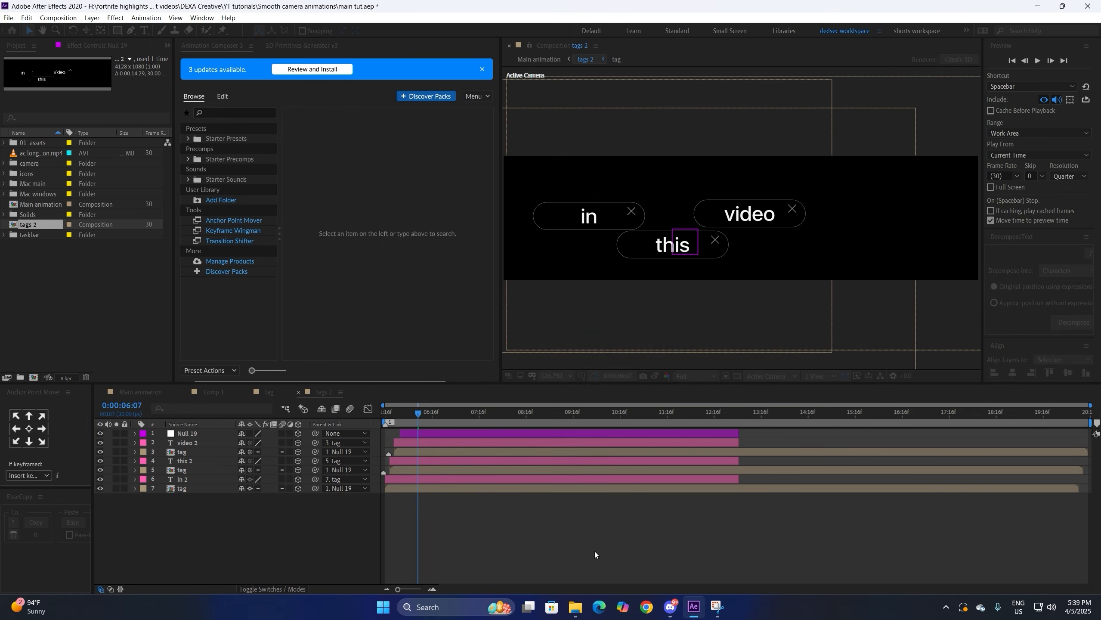
# Step: Nudge Null 20's end Z Rotation keyframe earlier and rebalance its ease out and ease in
pyautogui.click(151, 390)
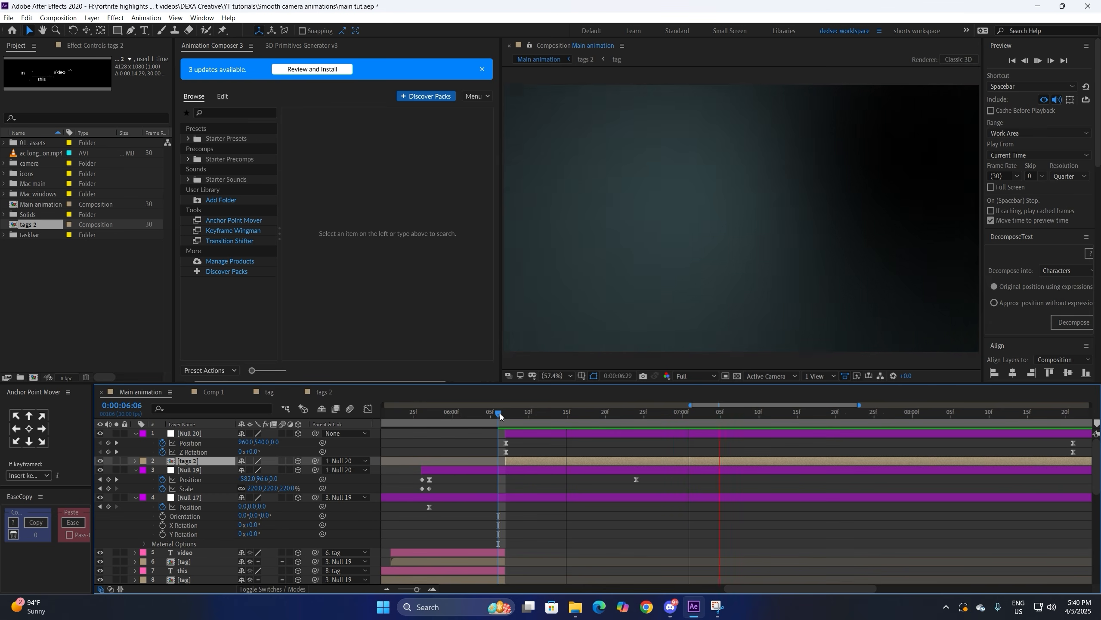
pyautogui.click(506, 414)
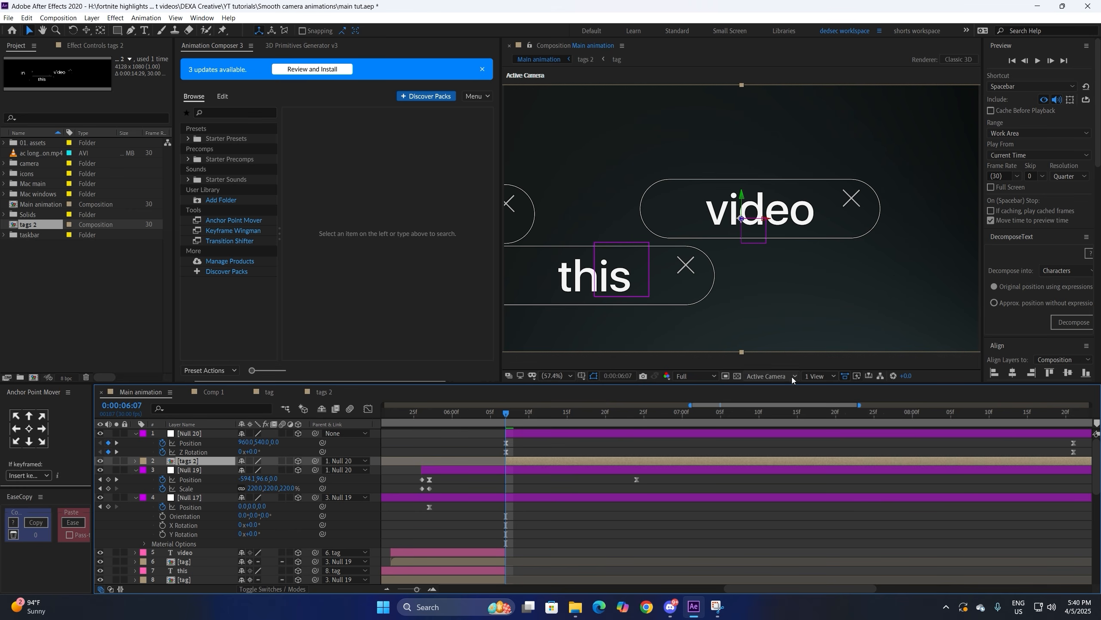
pyautogui.moveTo(1073, 452); pyautogui.dragTo(1065, 452)
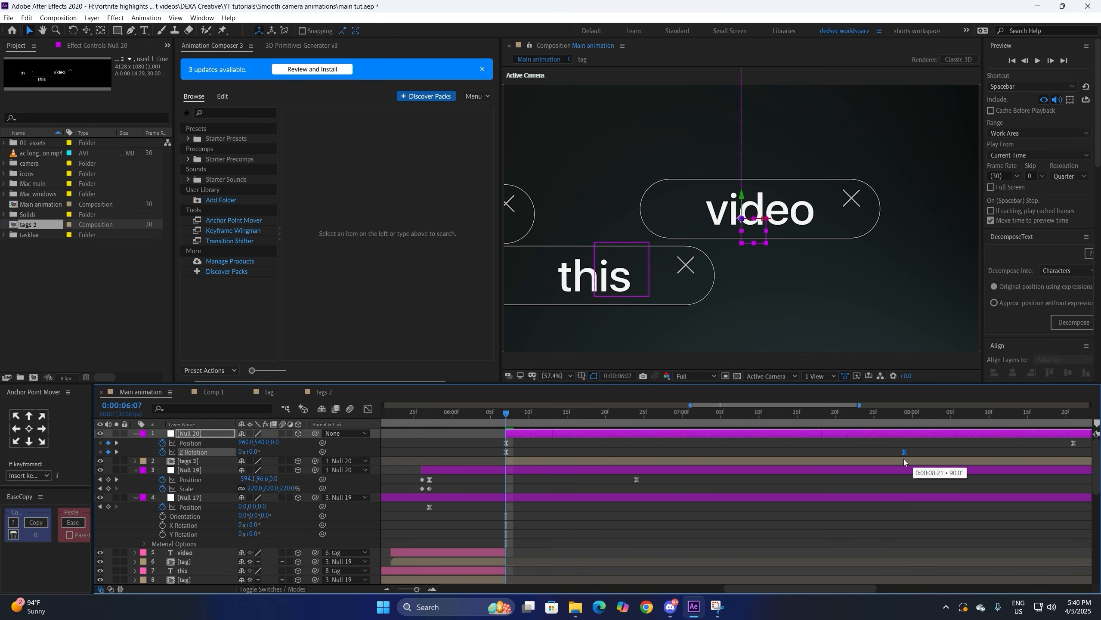
pyautogui.click(368, 409)
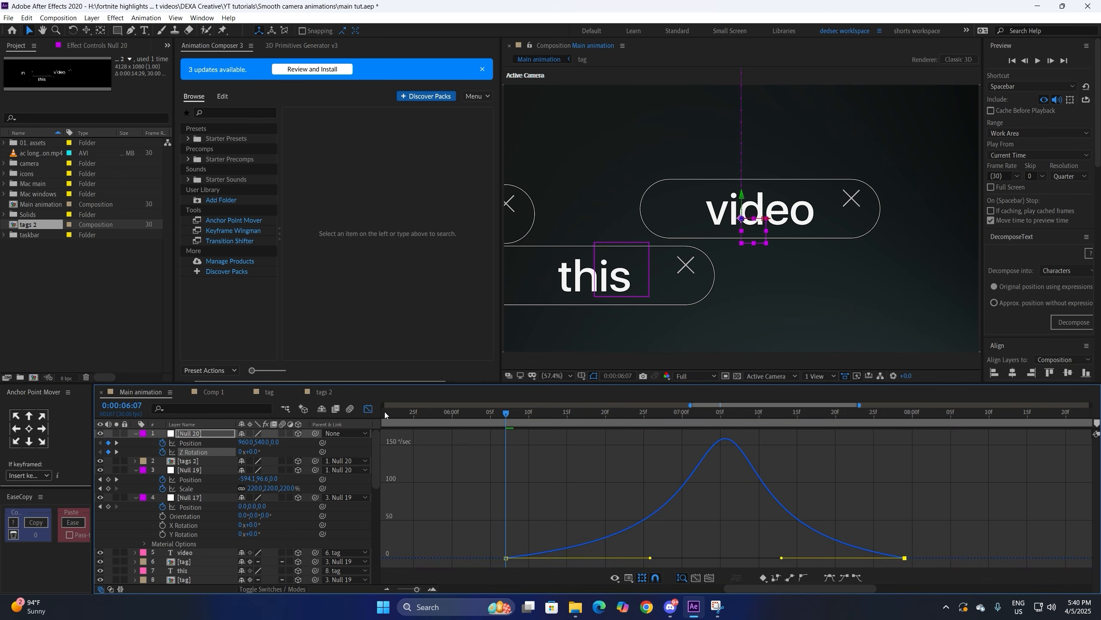
pyautogui.moveTo(650, 559); pyautogui.dragTo(612, 558)
pyautogui.moveTo(782, 561); pyautogui.dragTo(766, 561)
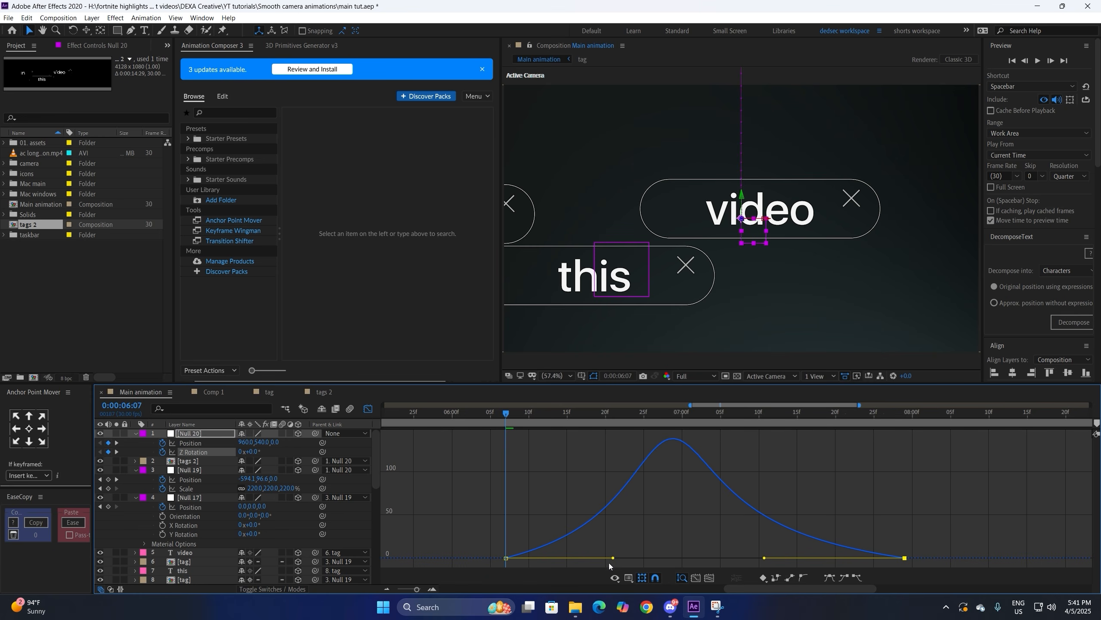
pyautogui.click(368, 408)
# Step: Lengthen the eases on both of Null 20's Position keyframes and preview the camera move
pyautogui.click(1073, 443)
pyautogui.hscroll(2, 776, 441)
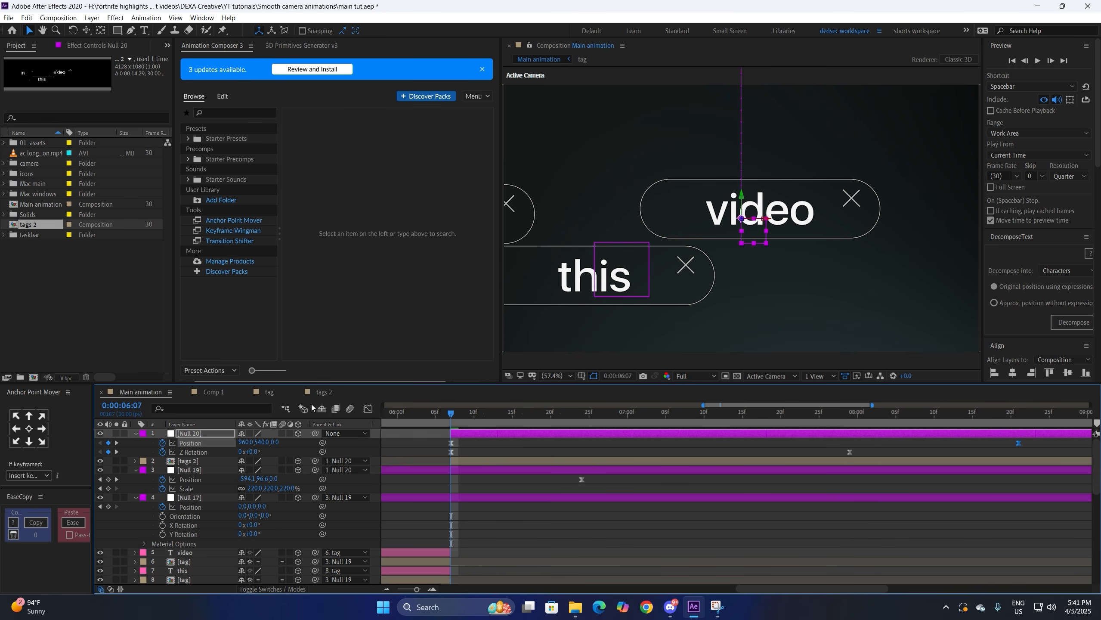
pyautogui.click(369, 410)
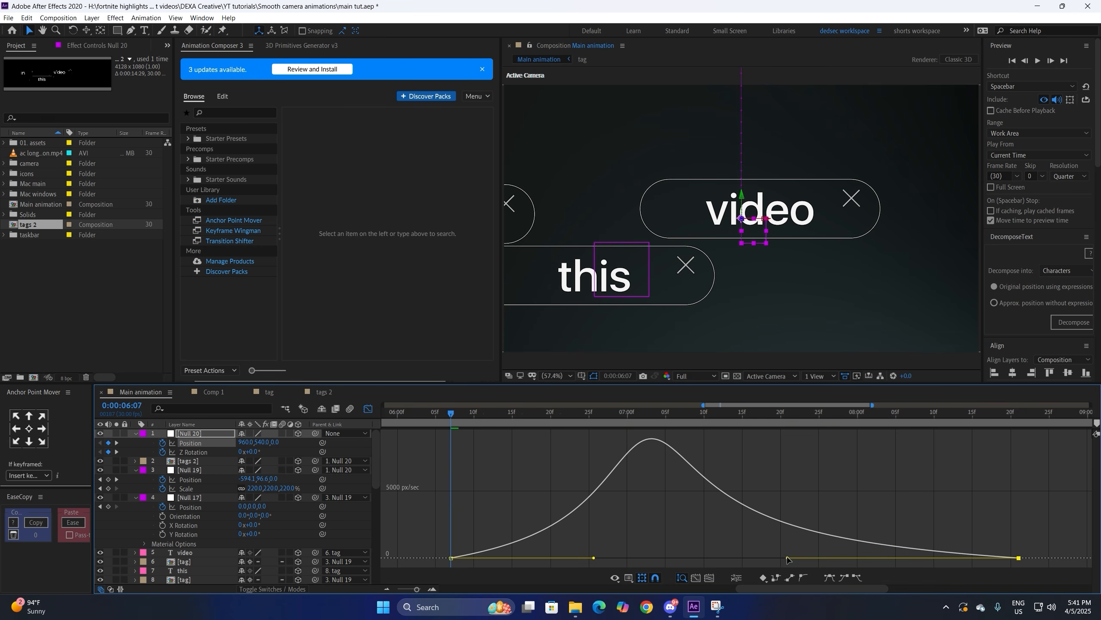
pyautogui.moveTo(787, 560); pyautogui.dragTo(780, 558)
pyautogui.moveTo(596, 559); pyautogui.dragTo(600, 559)
pyautogui.press('space')
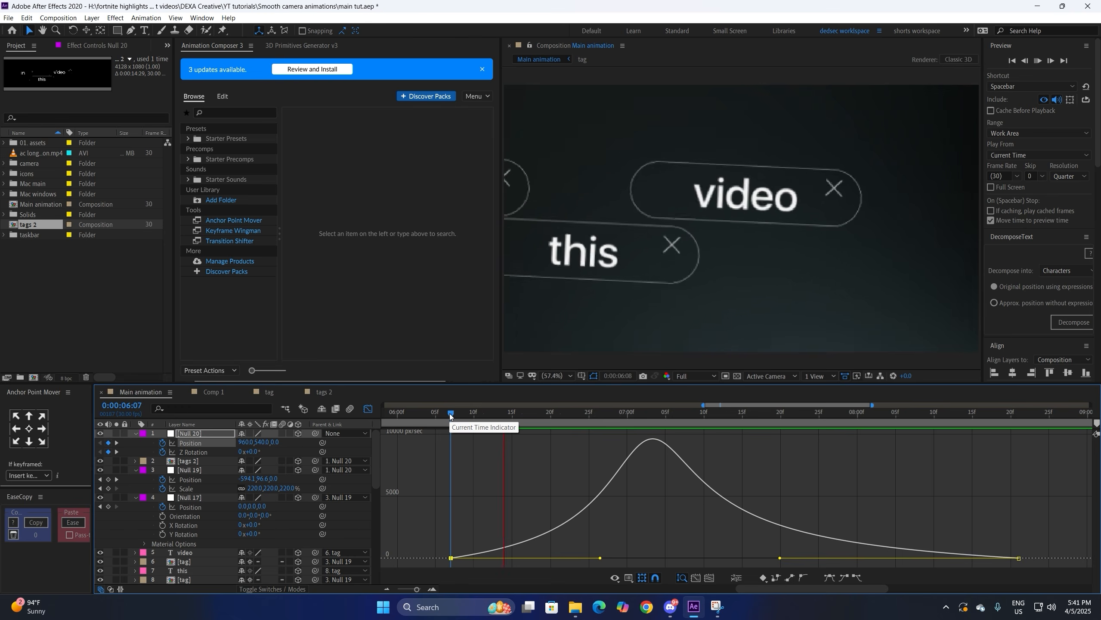
pyautogui.press('space')
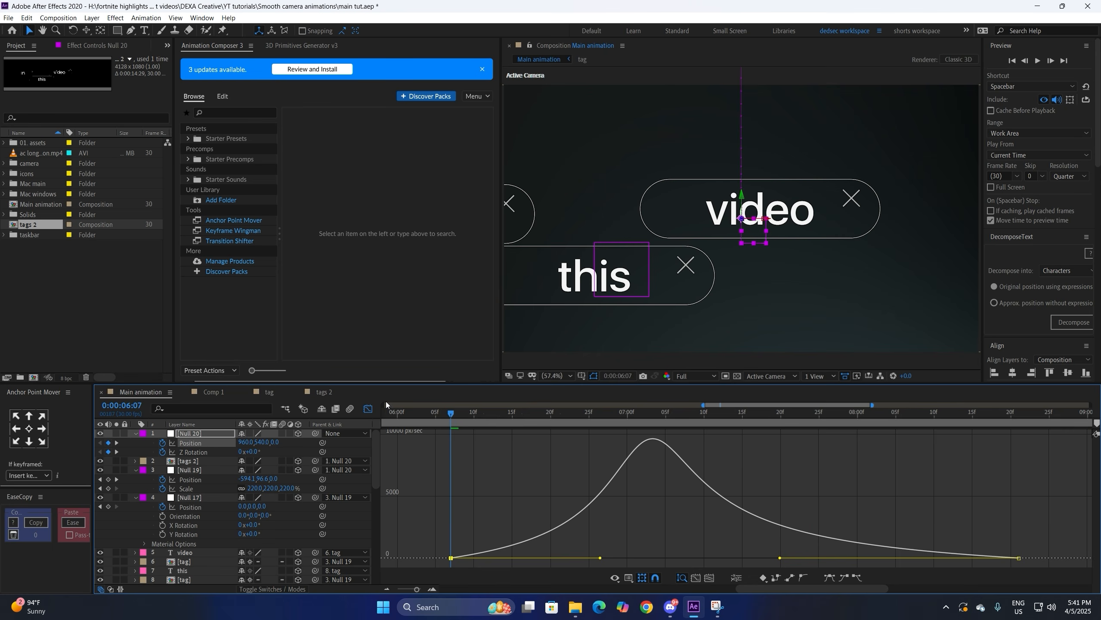
pyautogui.click(368, 409)
pyautogui.click(470, 433)
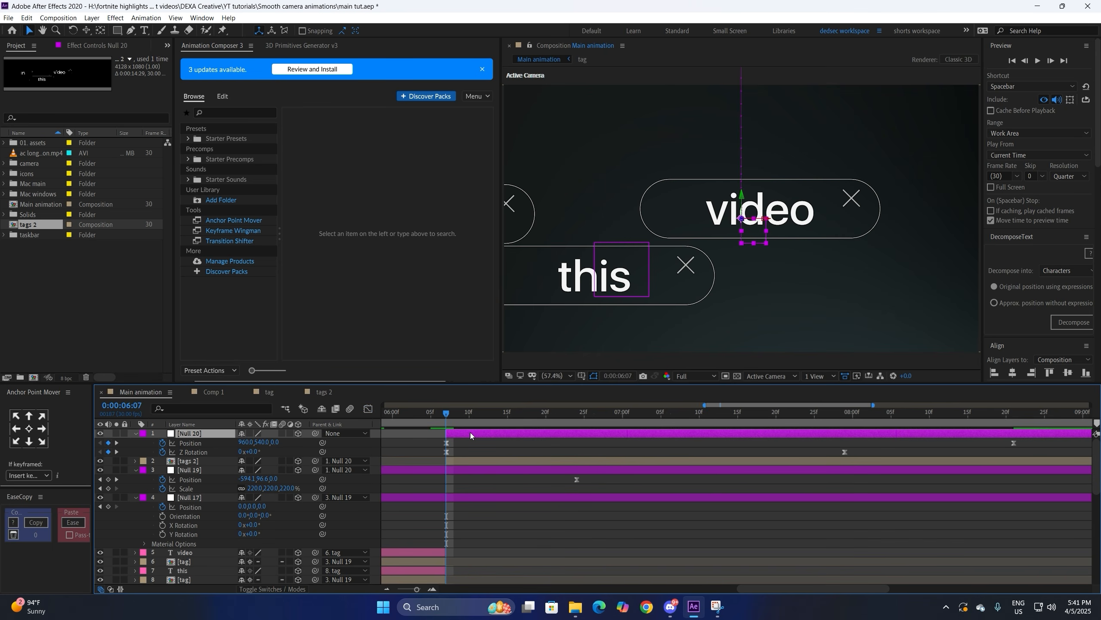
# Step: Create a shape layer and draw a thick near-white stroke line across the video pill
pyautogui.hotkey('ctrl', 'alt', 'shift', 'c')
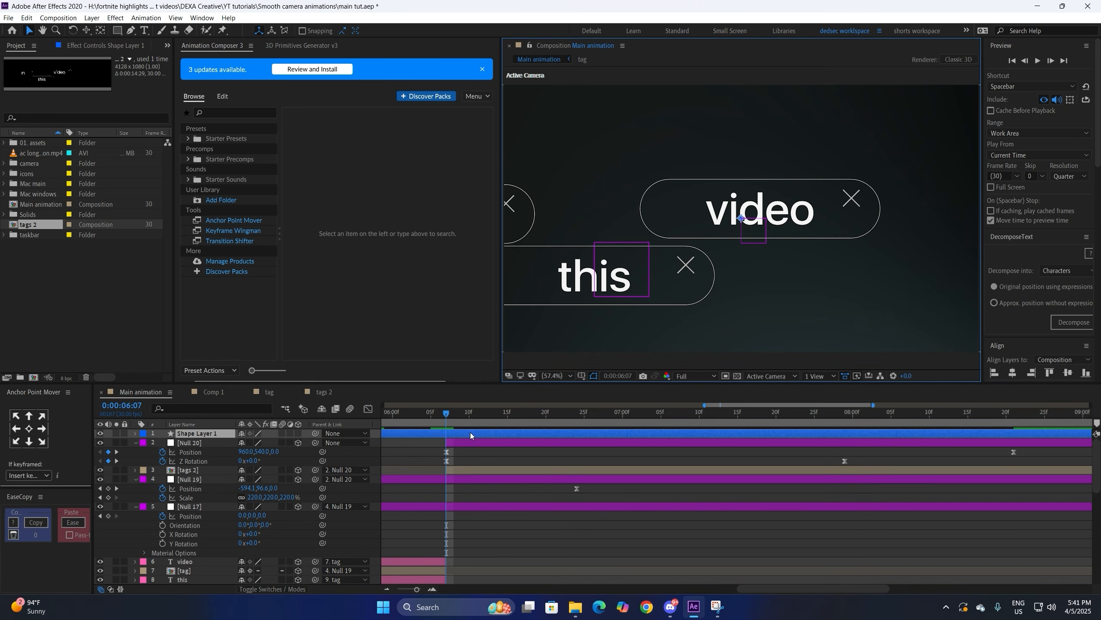
pyautogui.press('q')
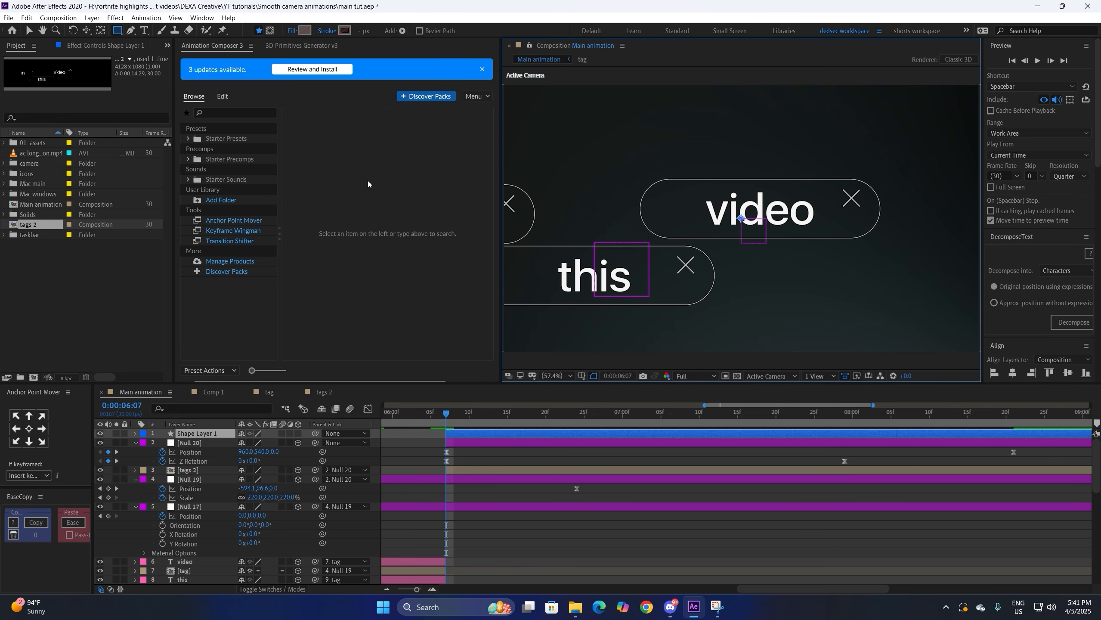
pyautogui.click(346, 30)
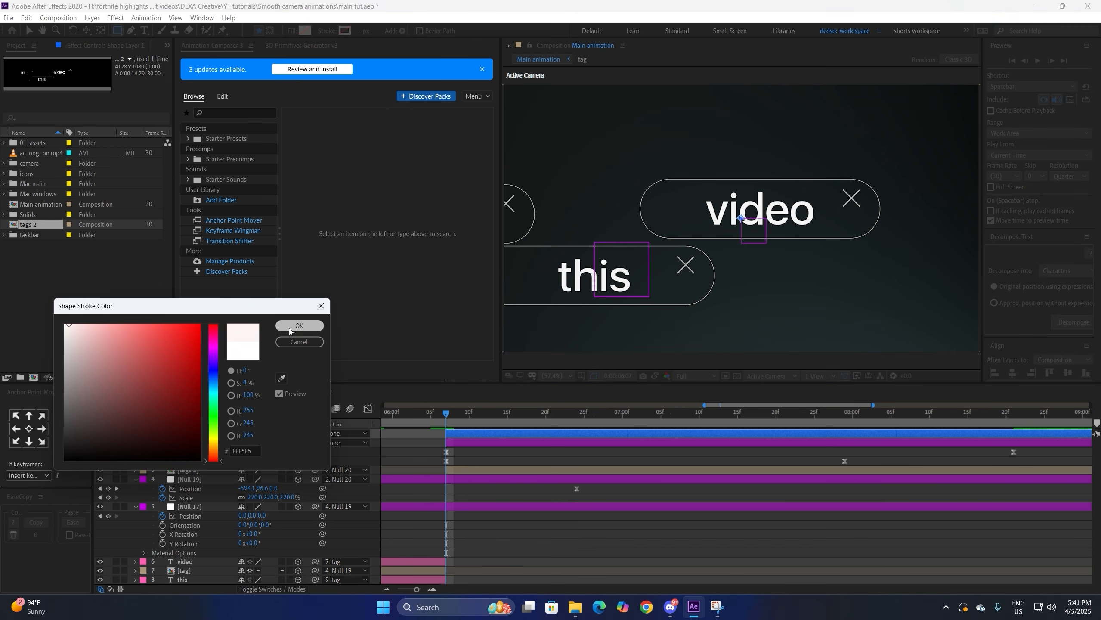
pyautogui.click(299, 325)
pyautogui.press('g')
pyautogui.click(646, 207)
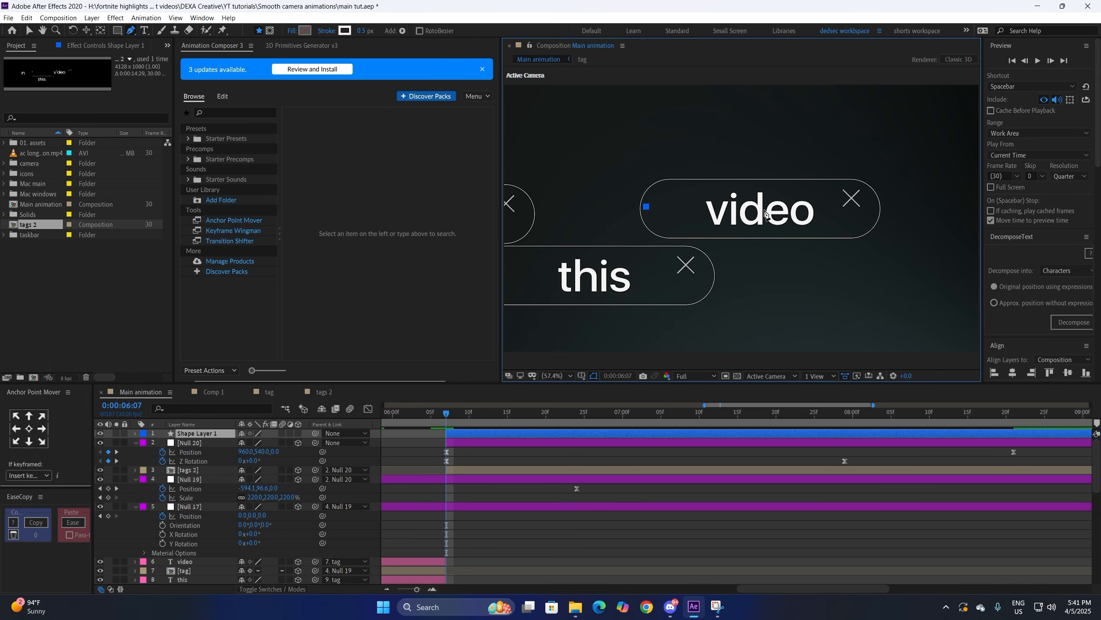
pyautogui.click(873, 206)
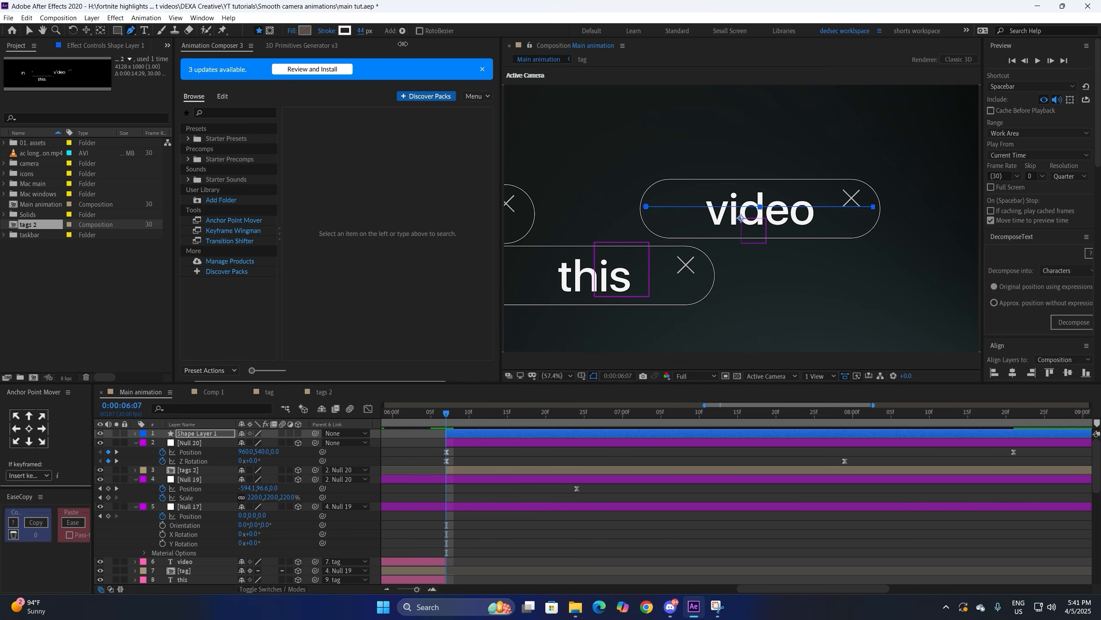
pyautogui.moveTo(364, 31); pyautogui.dragTo(492, 76)
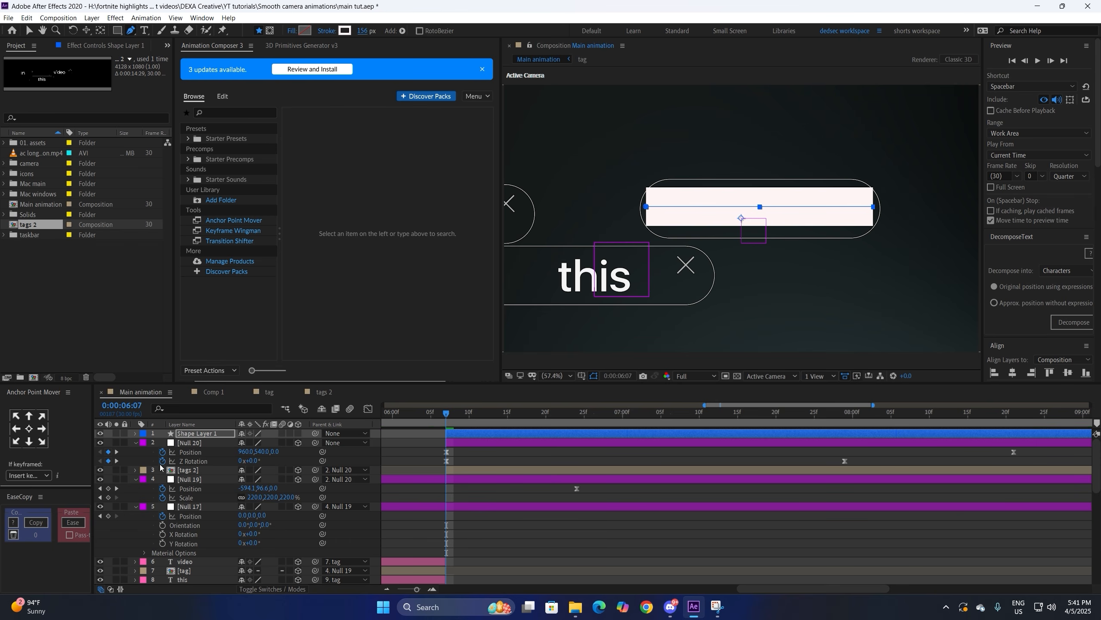
# Step: Give the line a round cap and pull both of its ends slightly inward
pyautogui.click(134, 433)
pyautogui.click(146, 443)
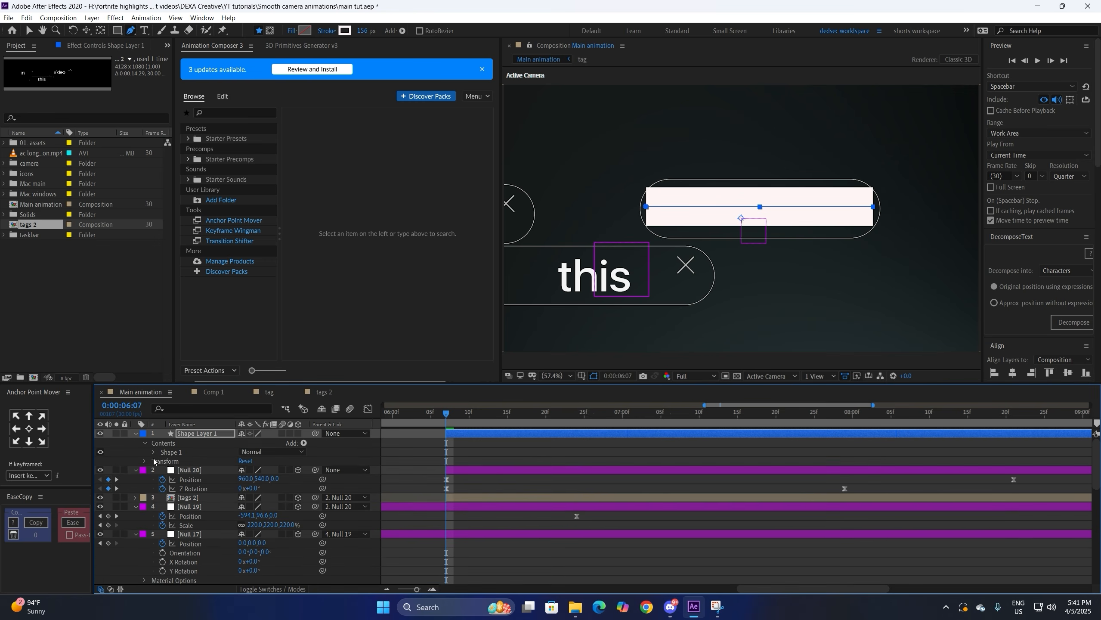
pyautogui.click(154, 453)
pyautogui.click(164, 471)
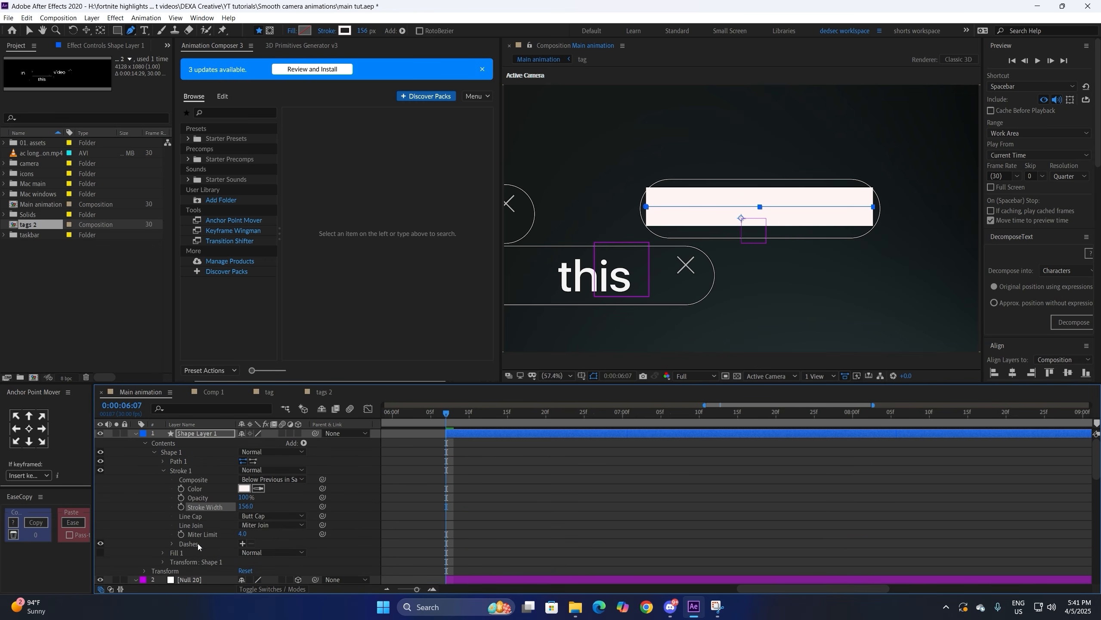
pyautogui.click(273, 516)
pyautogui.click(268, 537)
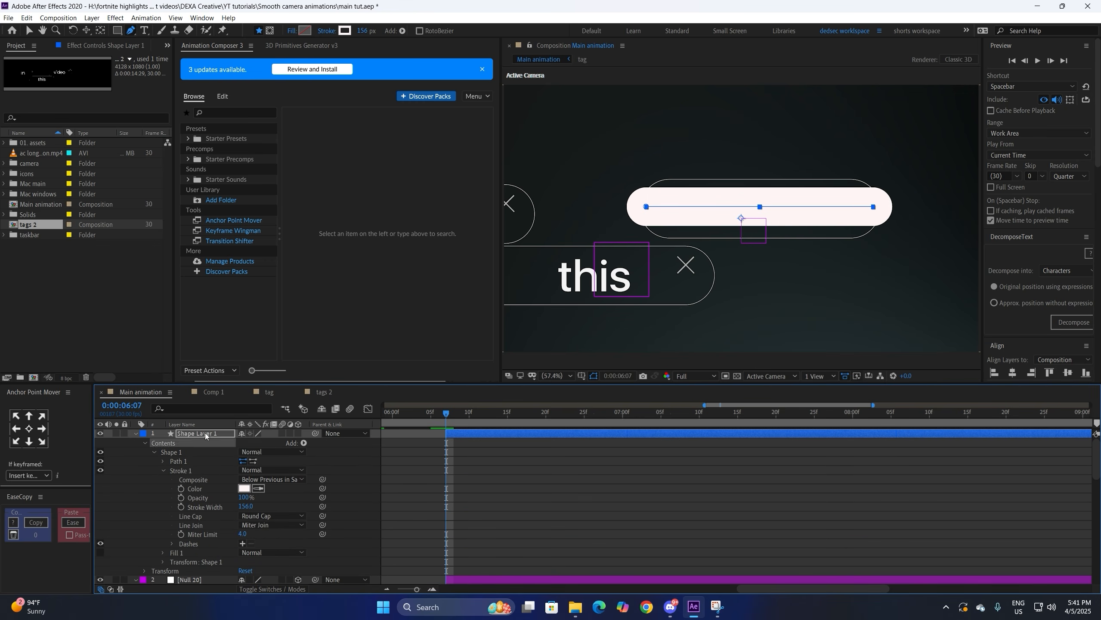
pyautogui.moveTo(647, 207); pyautogui.dragTo(661, 208)
pyautogui.moveTo(873, 207); pyautogui.dragTo(870, 207)
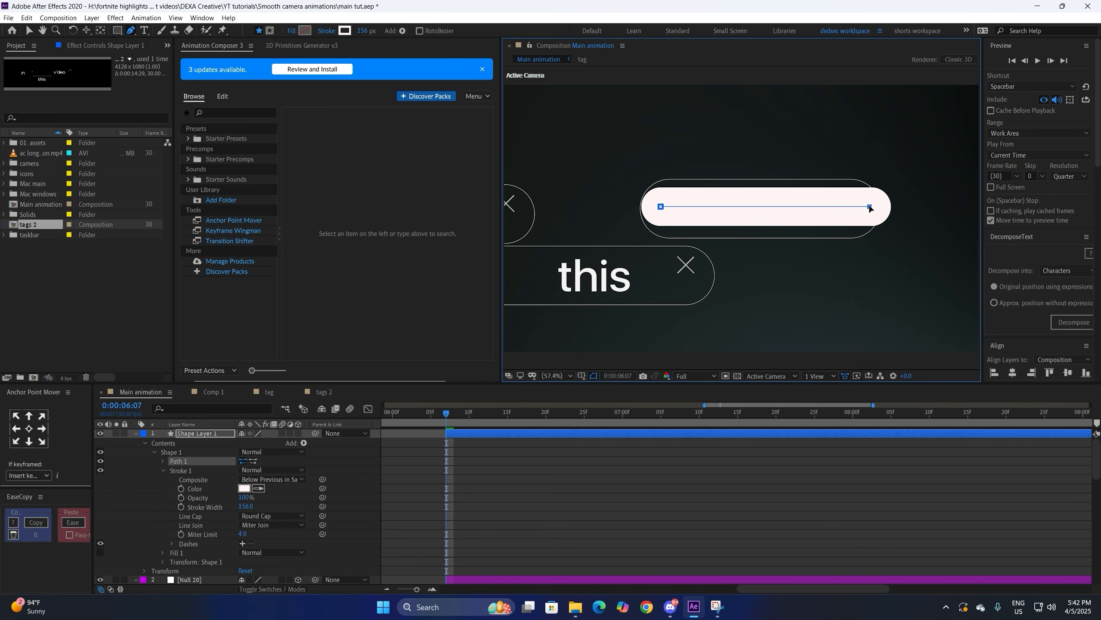
# Step: Increase the stroke width to 221 and centre the layer's anchor point on the line
pyautogui.press('v')
pyautogui.moveTo(246, 506); pyautogui.dragTo(264, 506)
pyautogui.moveTo(492, 46); pyautogui.dragTo(505, 49)
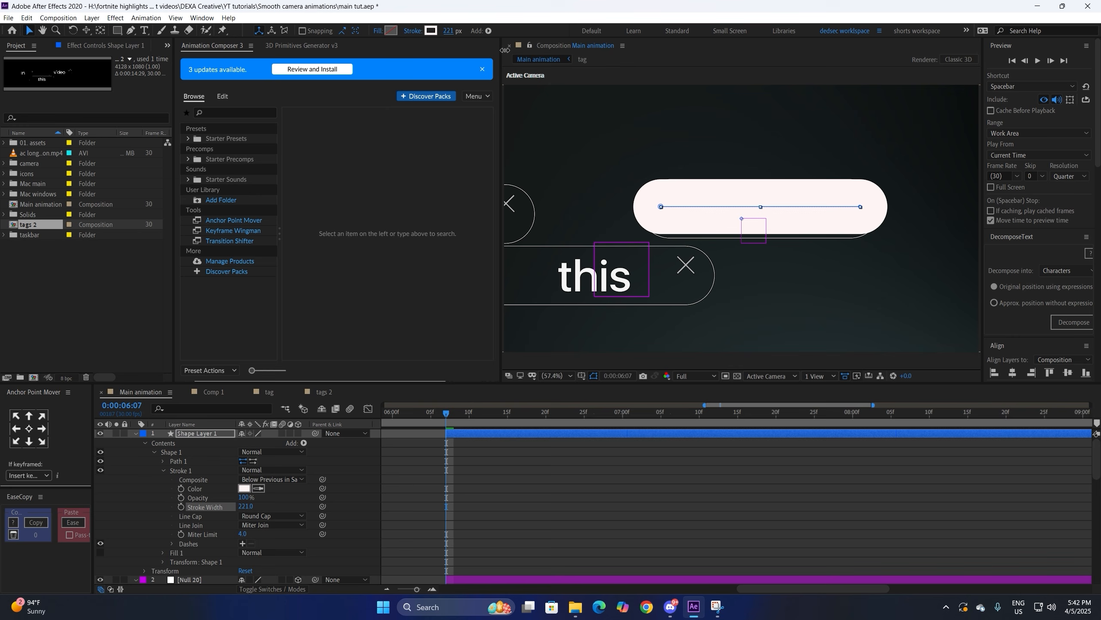
pyautogui.click(29, 429)
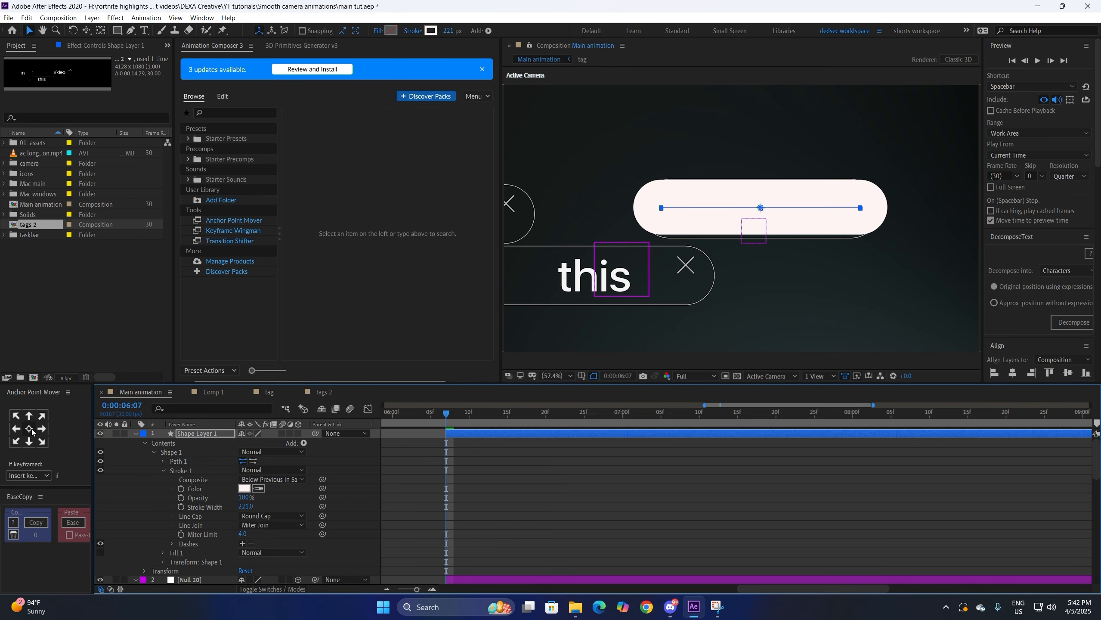
# Step: Raise the stroke width to about 227 and shorten both line ends to fit inside the pill
pyautogui.press('g')
pyautogui.moveTo(245, 507); pyautogui.dragTo(423, 47)
pyautogui.moveTo(862, 210); pyautogui.dragTo(847, 211)
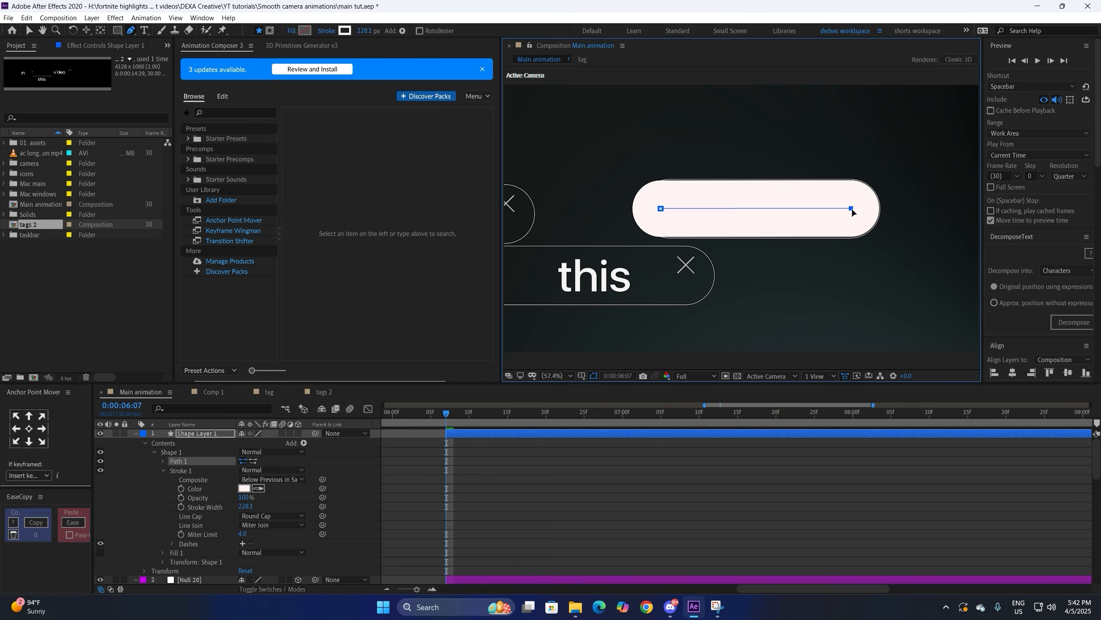
pyautogui.press('v')
pyautogui.moveTo(661, 209); pyautogui.dragTo(669, 209)
pyautogui.hotkey('ctrl', 'shift', 'a')
pyautogui.press('u')
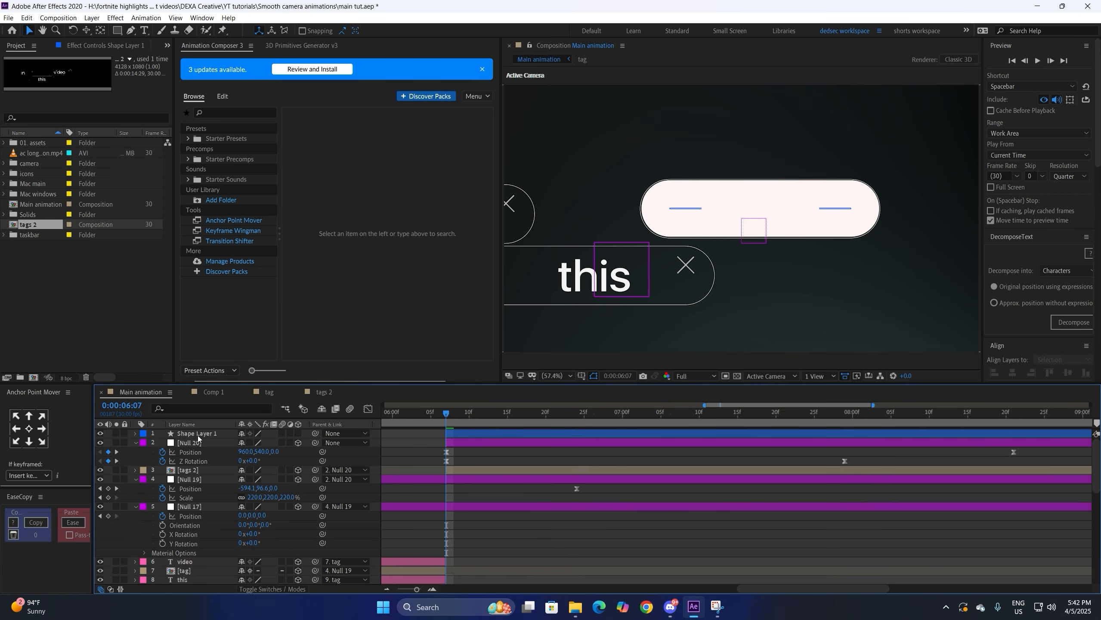
# Step: Parent Shape Layer 1 to Null 19, put Null 19 above tags 2, and place the line below both nulls
pyautogui.moveTo(315, 433); pyautogui.dragTo(199, 483)
pyautogui.click(387, 589)
pyautogui.moveTo(757, 589); pyautogui.dragTo(765, 589)
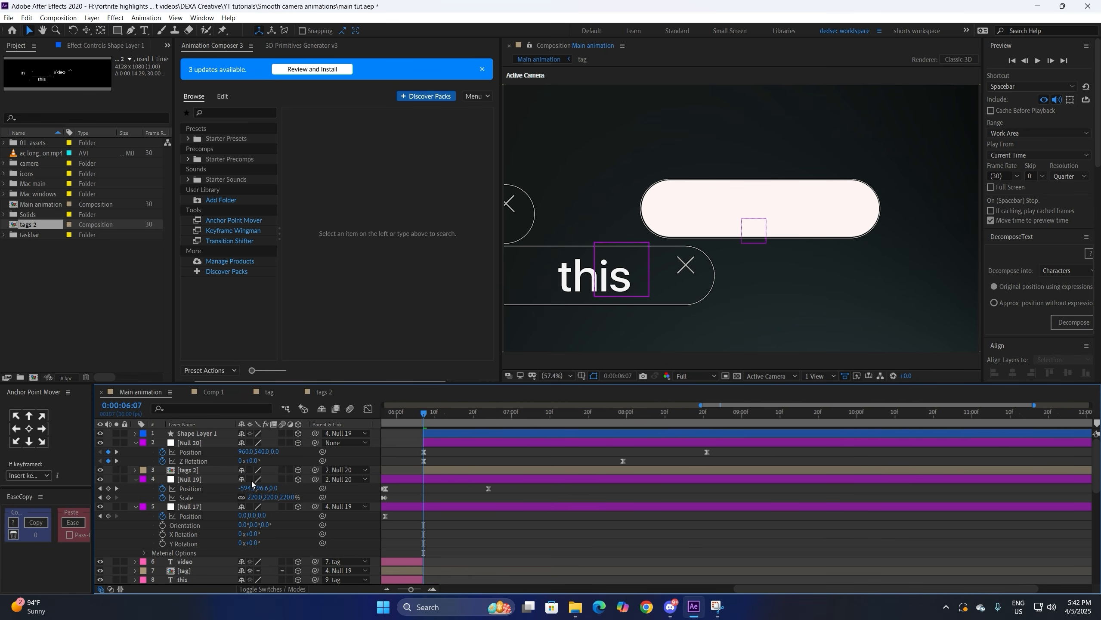
pyautogui.moveTo(185, 484); pyautogui.dragTo(186, 469)
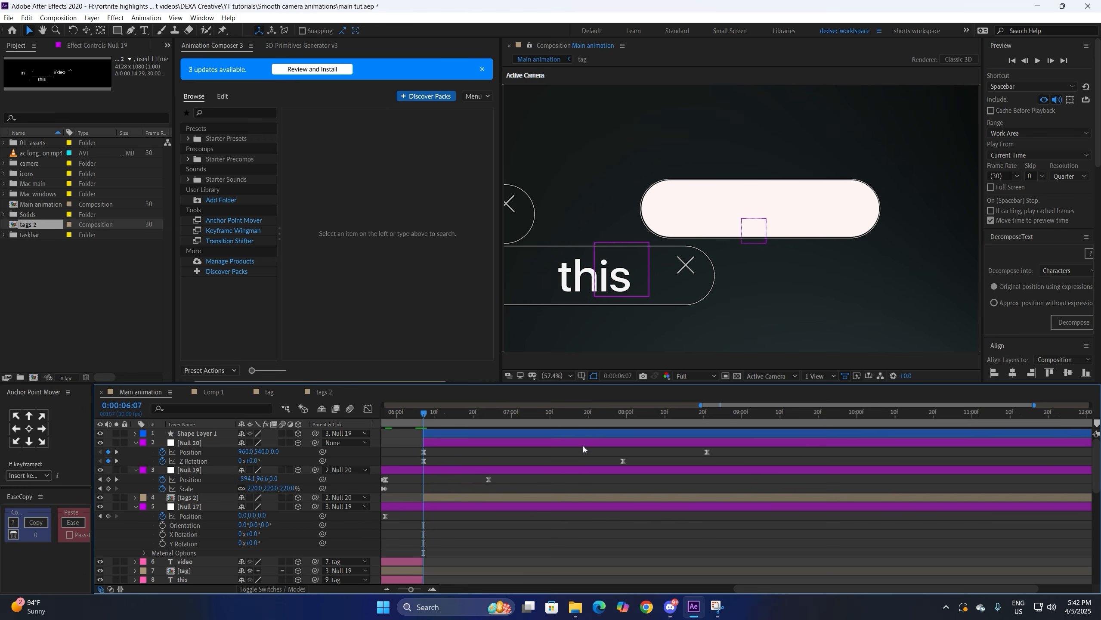
pyautogui.click(601, 438)
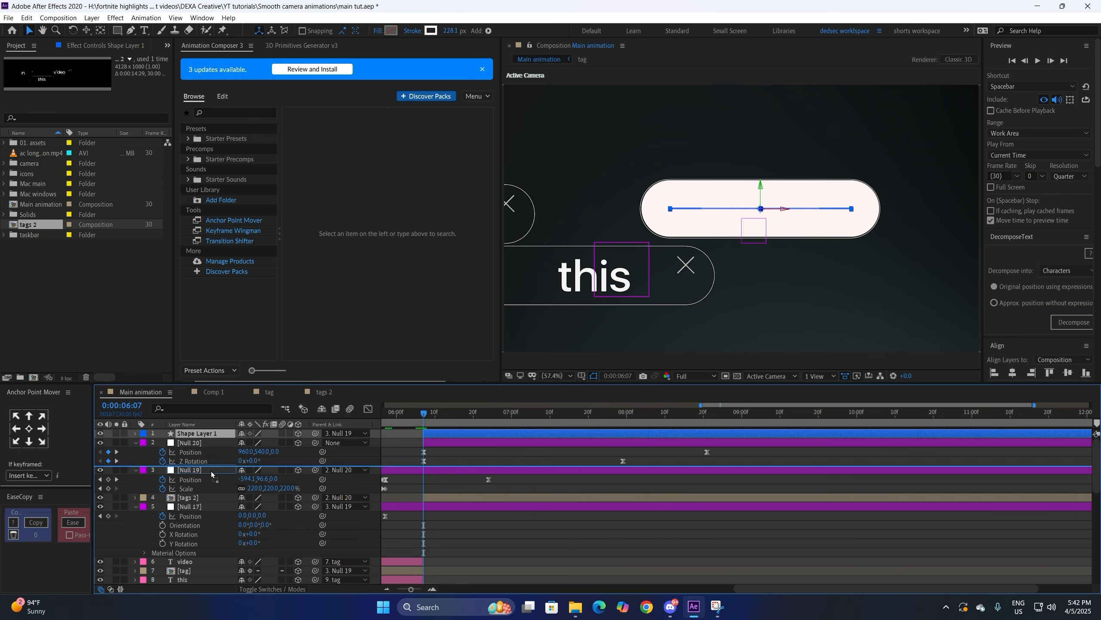
pyautogui.hotkey('ctrl', '[')
pyautogui.hotkey('ctrl', '[')
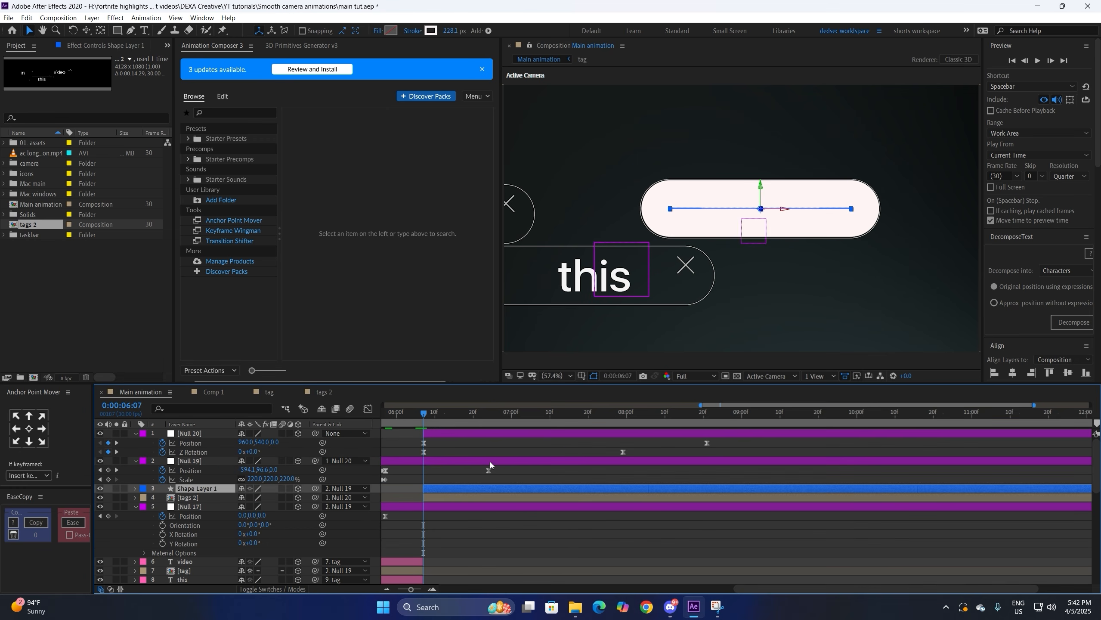
# Step: At 0:00:08:14 with the viewer at 12.5%, extend the white line's path straight down with a new point
pyautogui.click(680, 418)
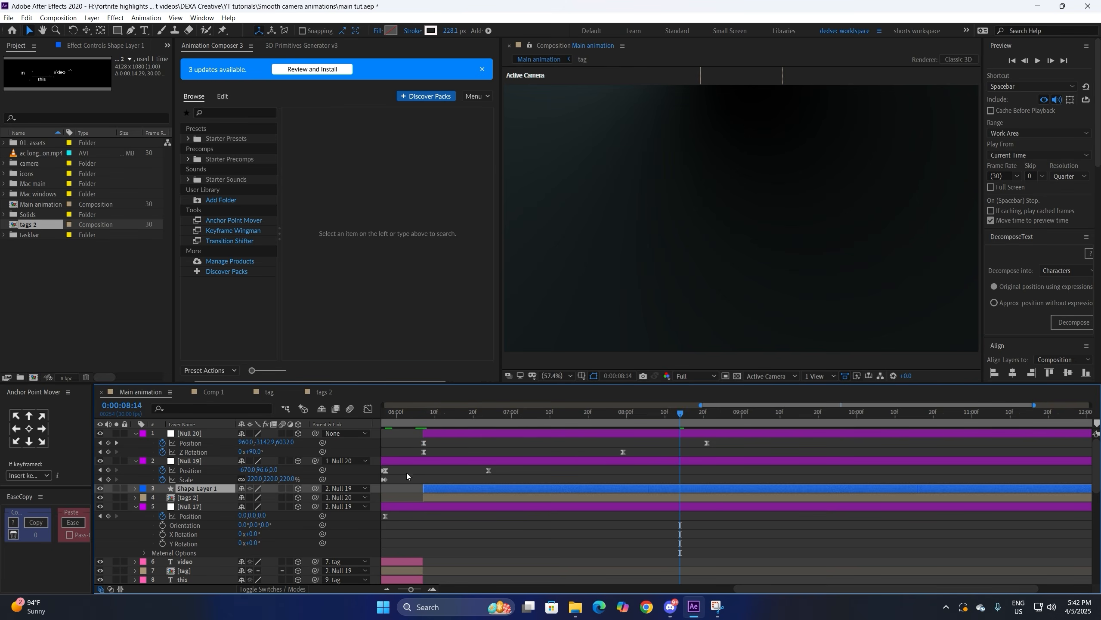
pyautogui.click(557, 371)
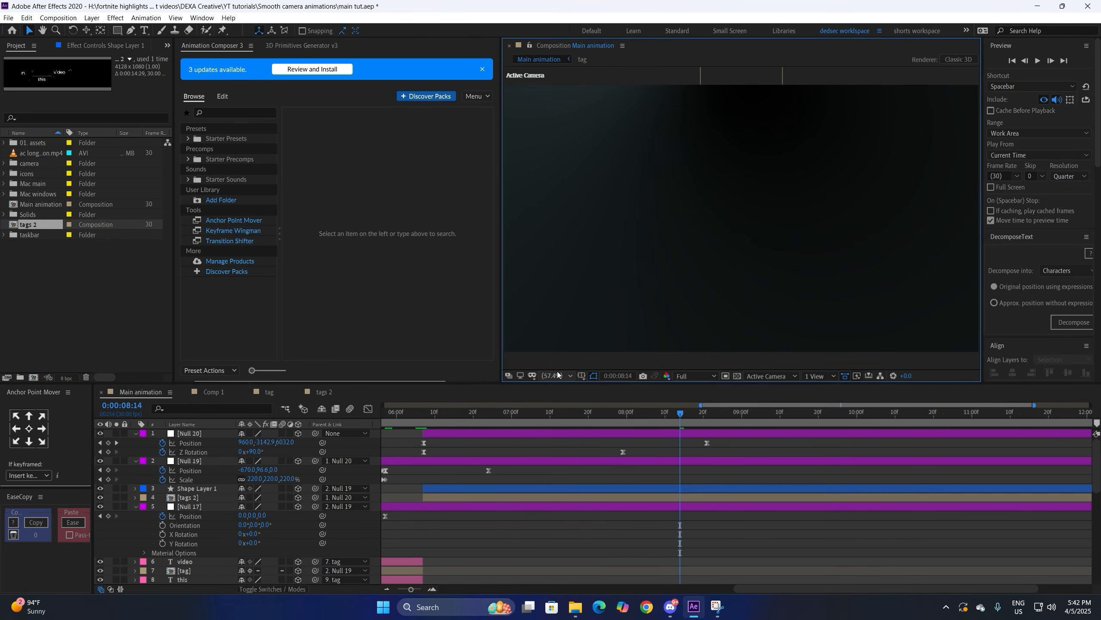
pyautogui.click(557, 376)
pyautogui.click(559, 448)
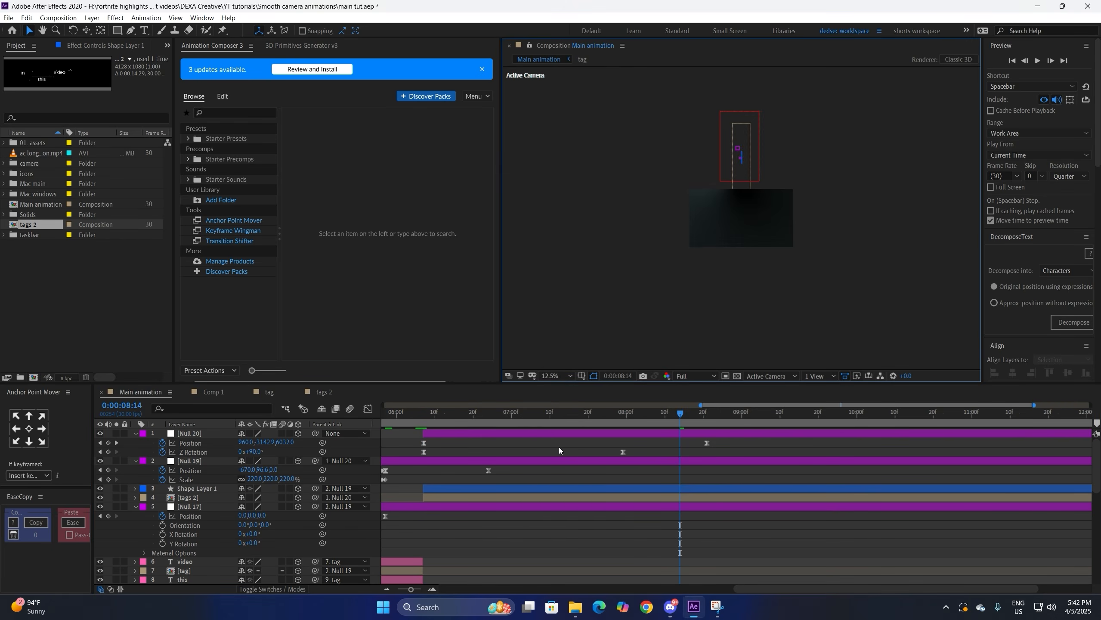
pyautogui.click(641, 490)
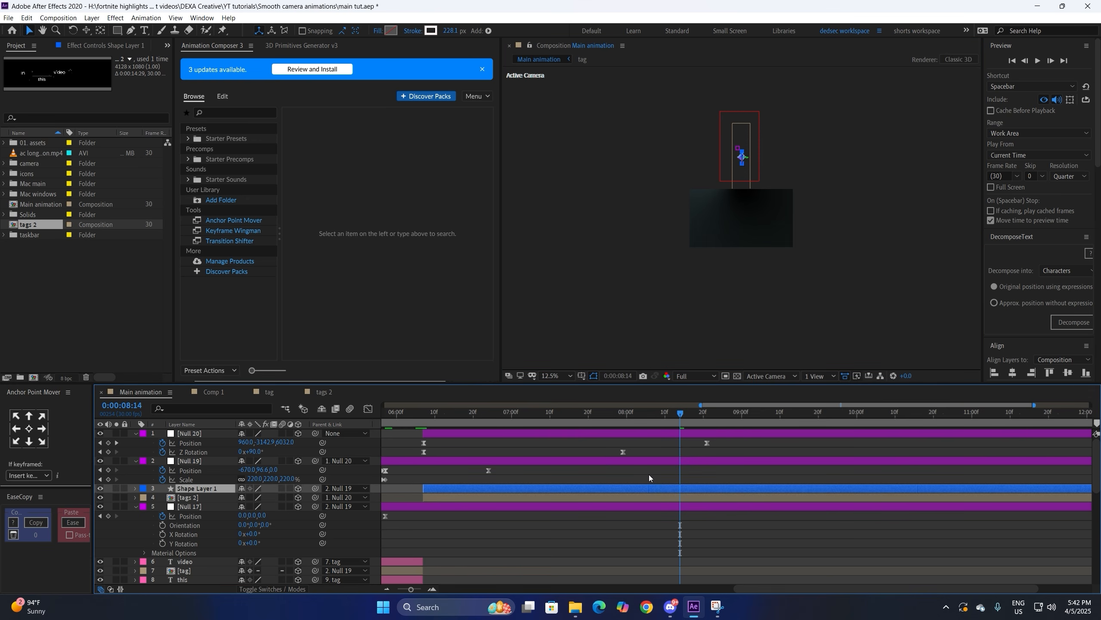
pyautogui.press('g')
pyautogui.click(744, 174)
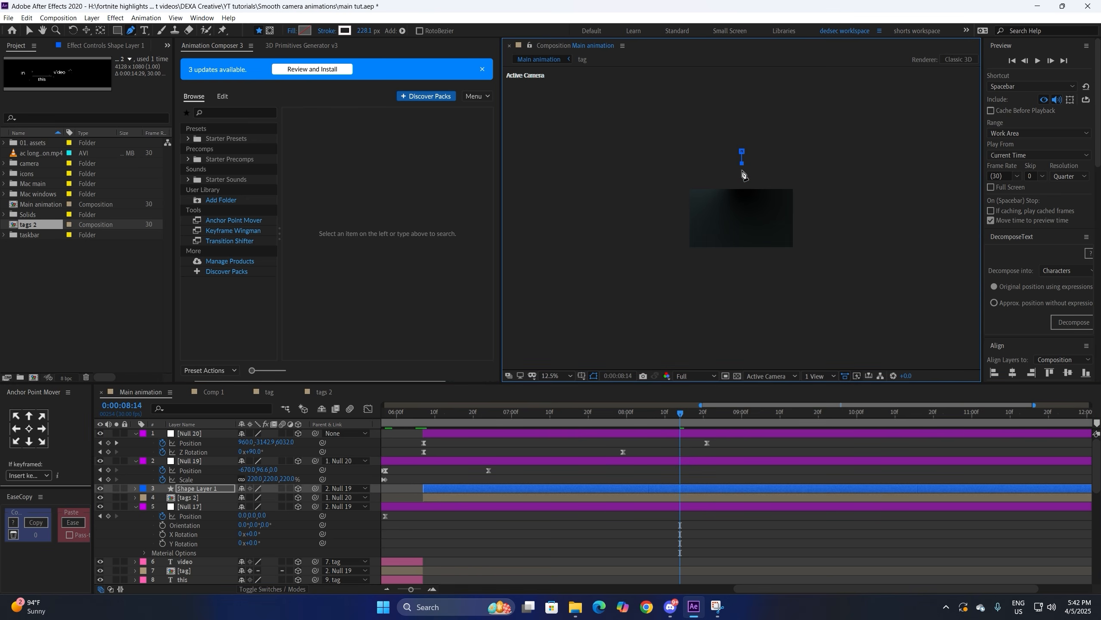
pyautogui.click(741, 260)
# Step: Show the composition grid, return the viewer to 57.4%, and move to the 08:21 keyframe
pyautogui.click(584, 376)
pyautogui.click(597, 402)
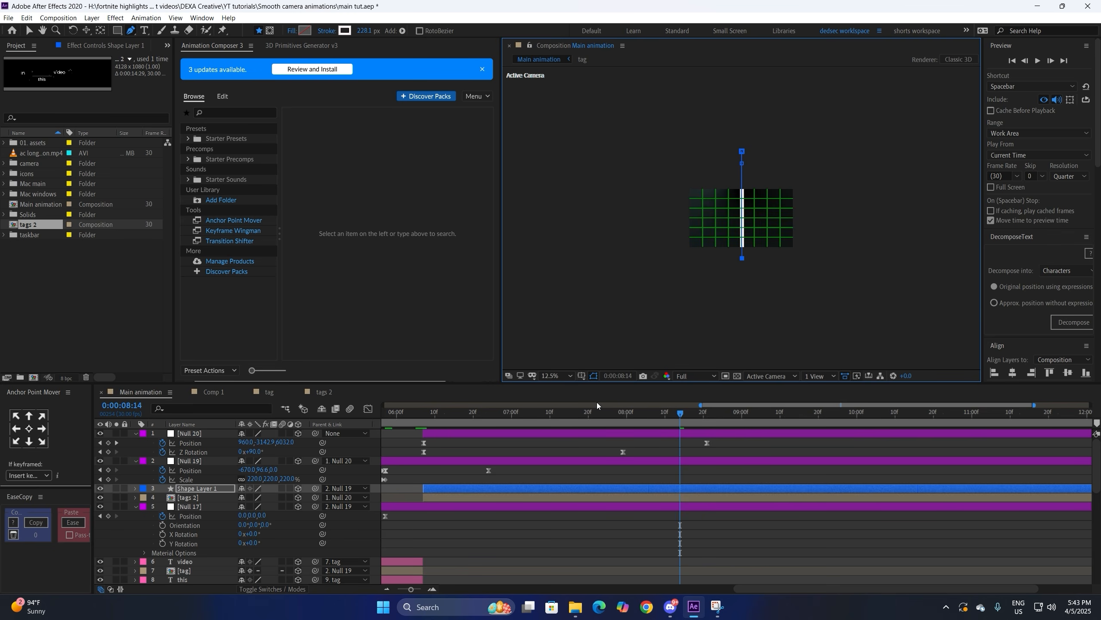
pyautogui.click(552, 378)
pyautogui.click(557, 402)
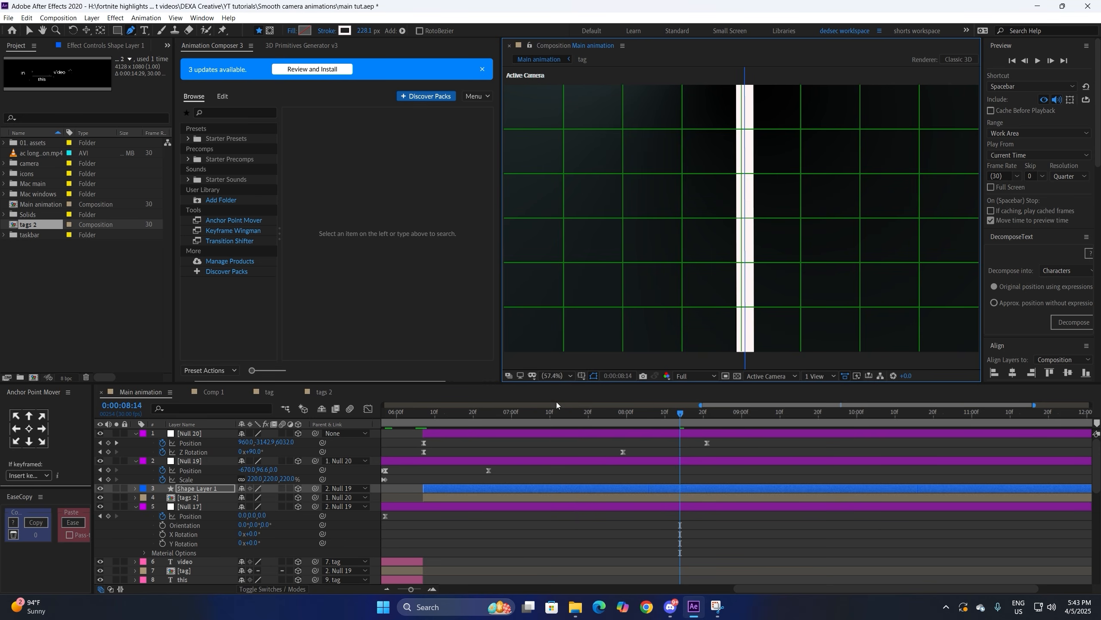
pyautogui.click(701, 420)
pyautogui.hotkey('ctrl', 'space')
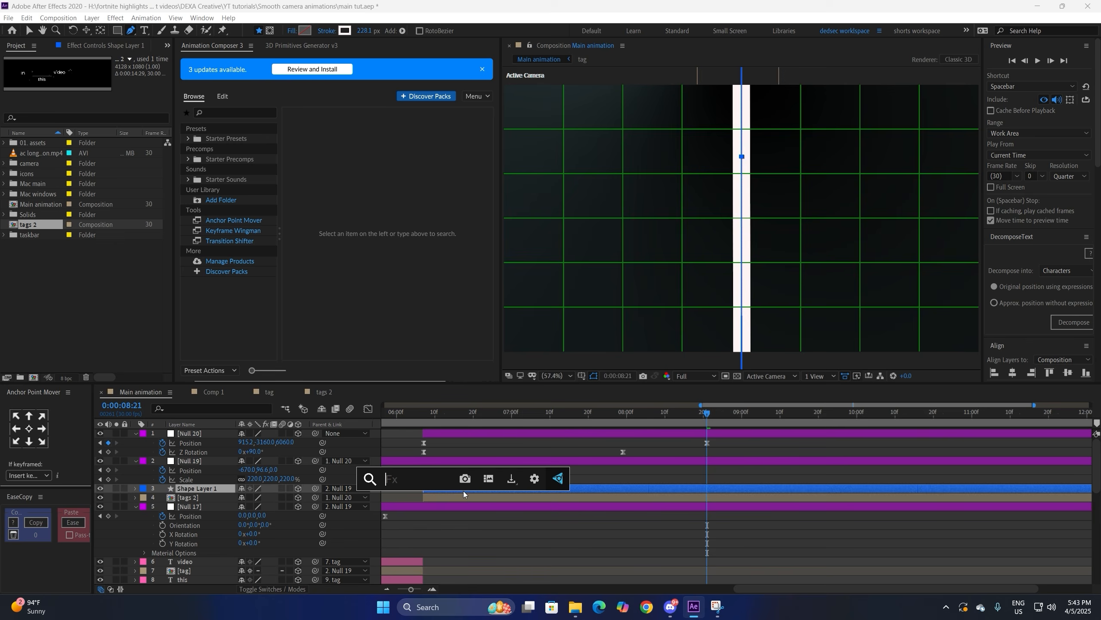
# Step: Apply Trim Paths to the line and retime End from 0% to 100%, finishing at 0:00:07:00
pyautogui.write('trim')
pyautogui.click(427, 524)
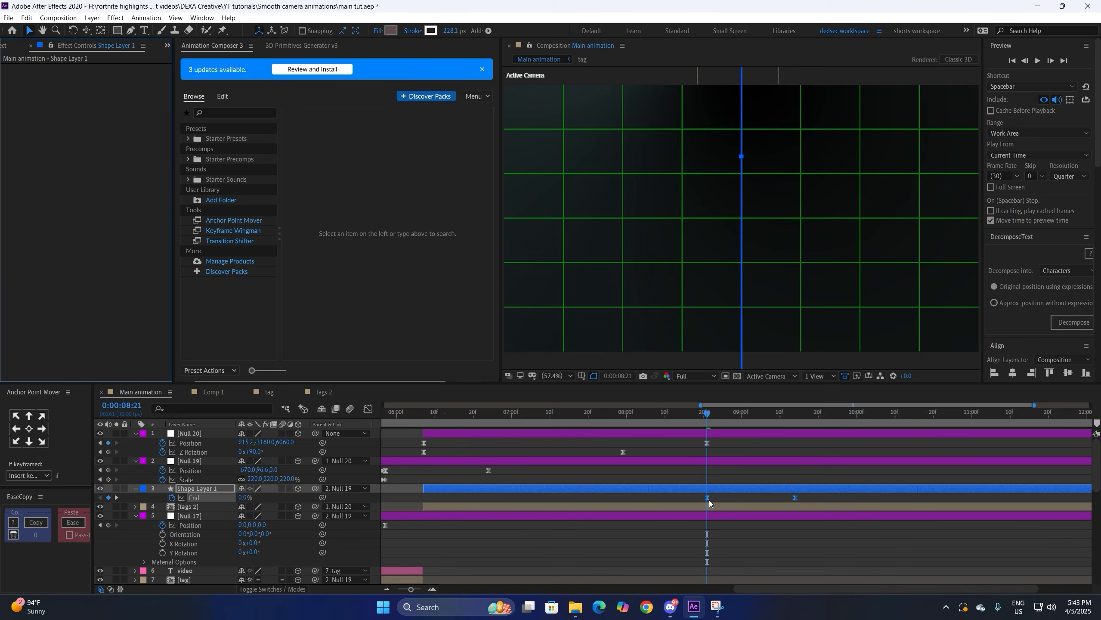
pyautogui.moveTo(709, 500); pyautogui.dragTo(423, 501)
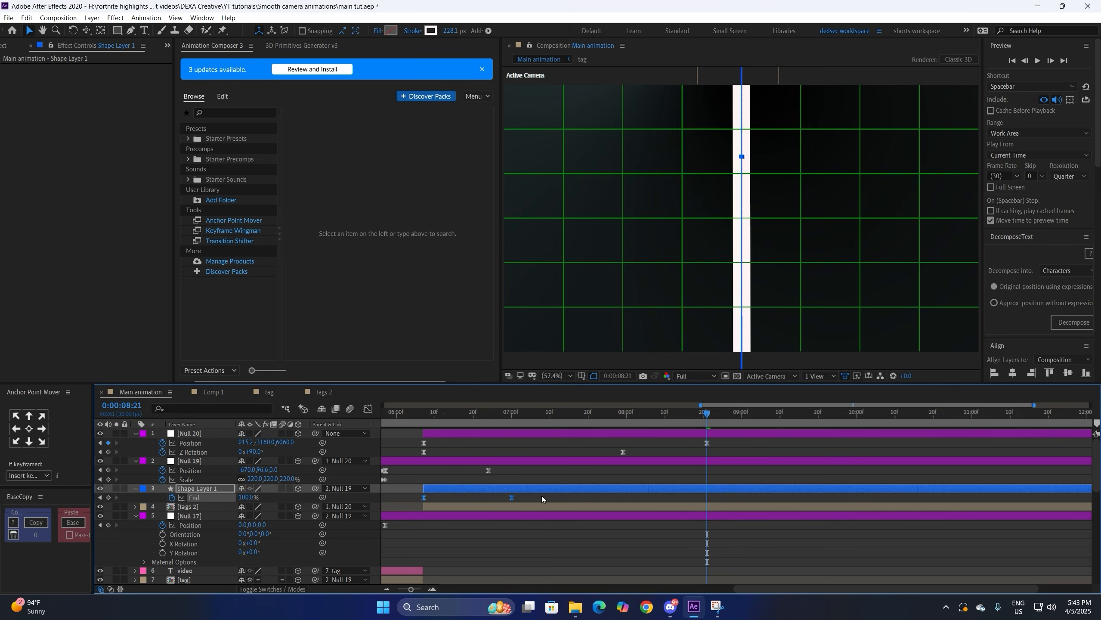
pyautogui.moveTo(512, 498); pyautogui.dragTo(623, 498)
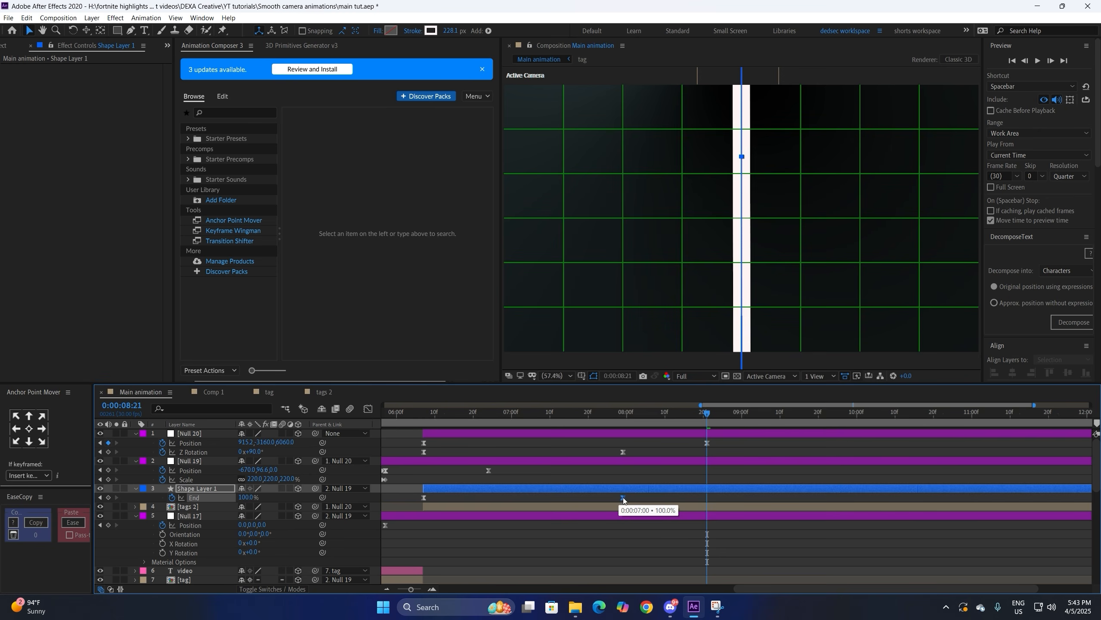
# Step: Ease the End keyframes in the speed graph for a smooth start and finish
pyautogui.click(424, 498)
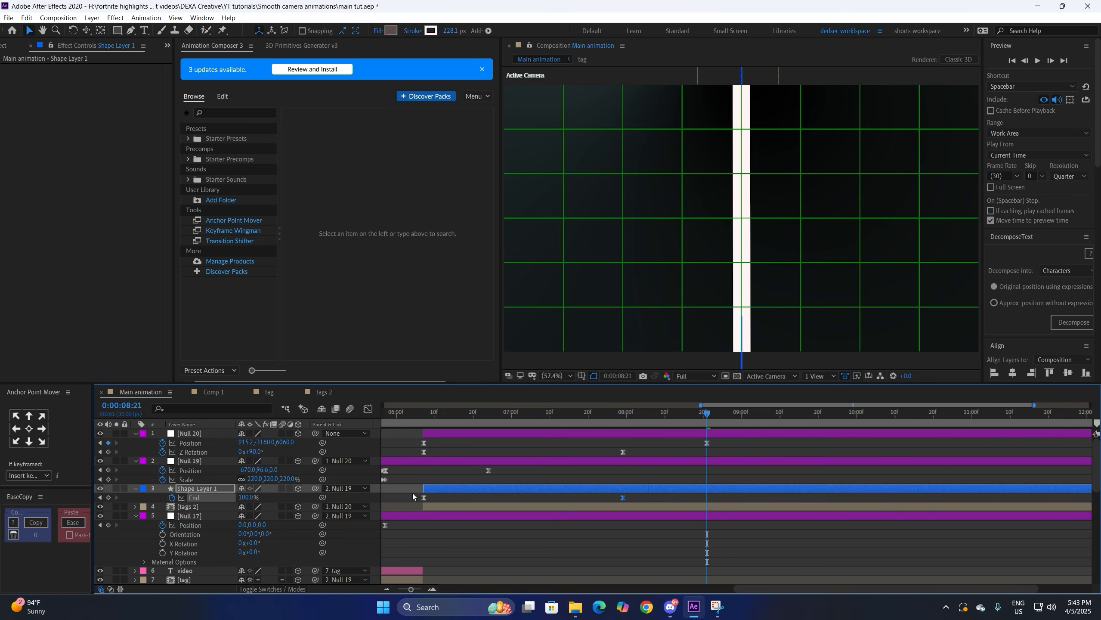
pyautogui.click(368, 409)
pyautogui.moveTo(495, 556); pyautogui.dragTo(558, 558)
pyautogui.click(367, 409)
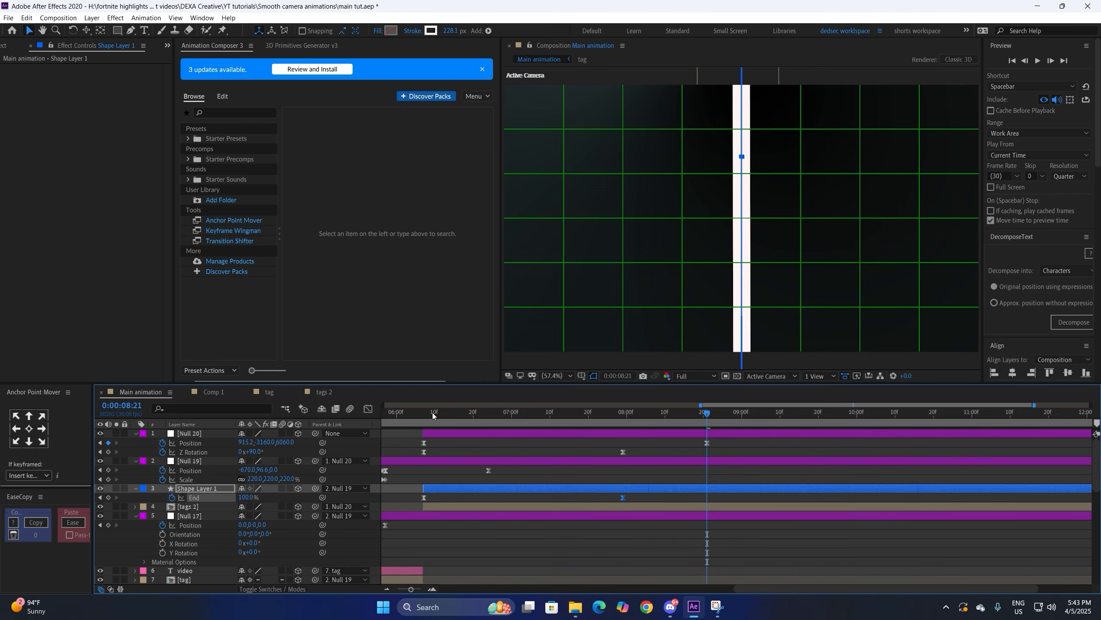
# Step: Preview the line wipe from 0:00:06:07, checking the frame at 0:00:06:10
pyautogui.click(425, 417)
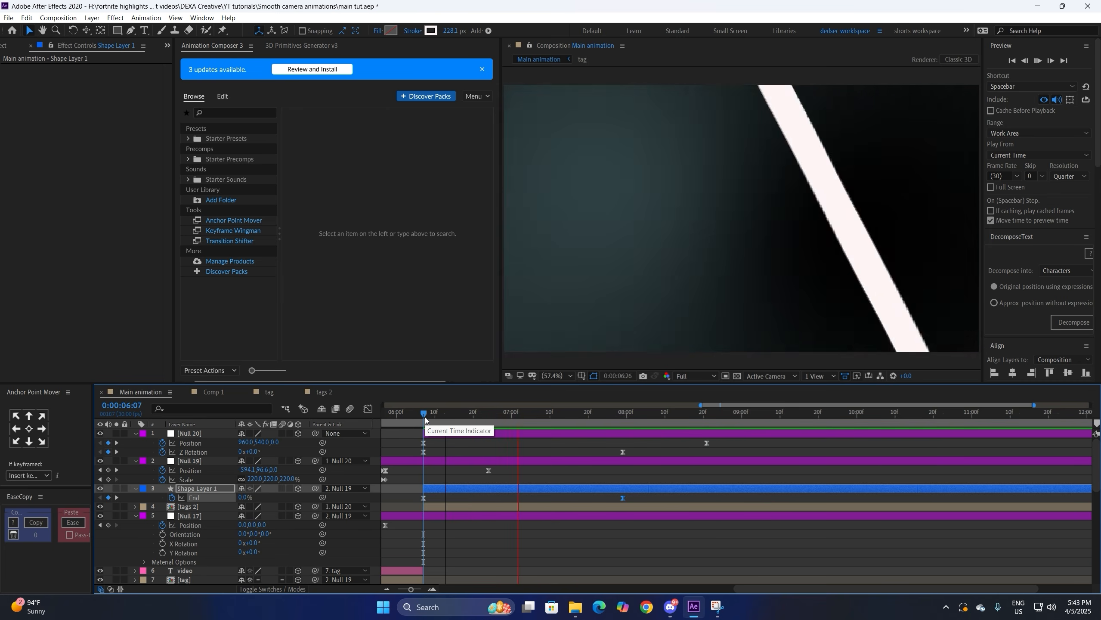
pyautogui.press('space')
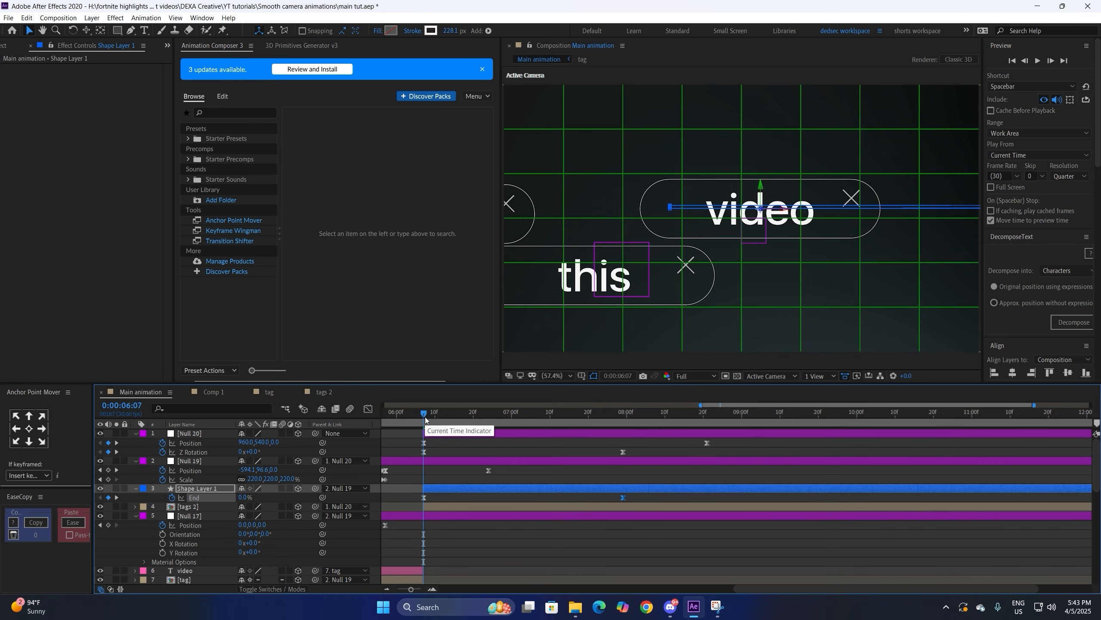
pyautogui.click(431, 412)
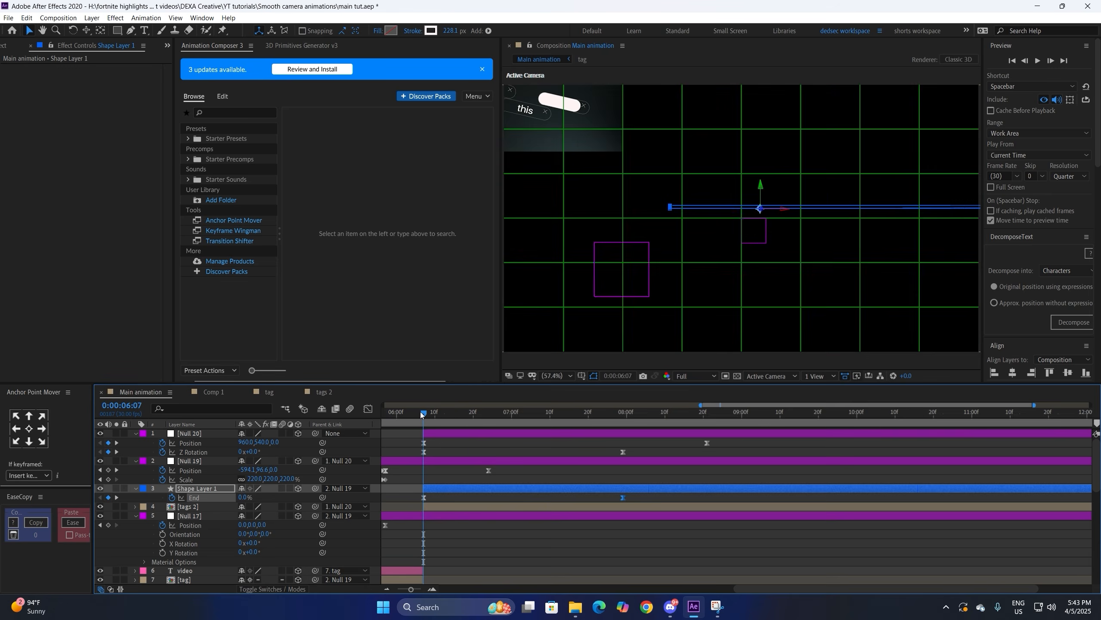
pyautogui.click(422, 412)
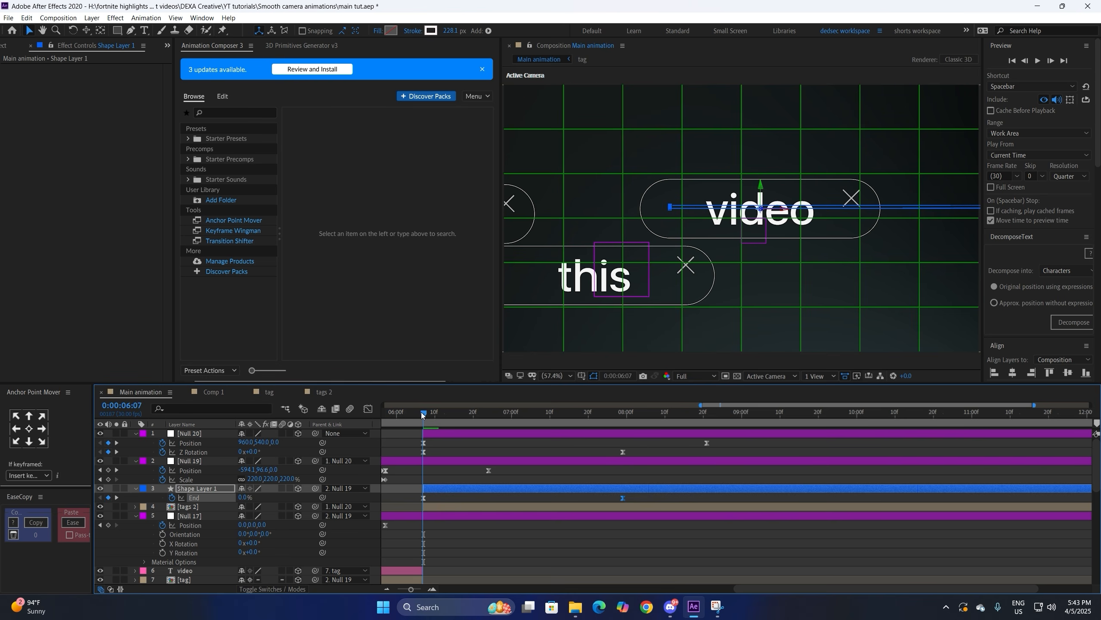
pyautogui.click(442, 487)
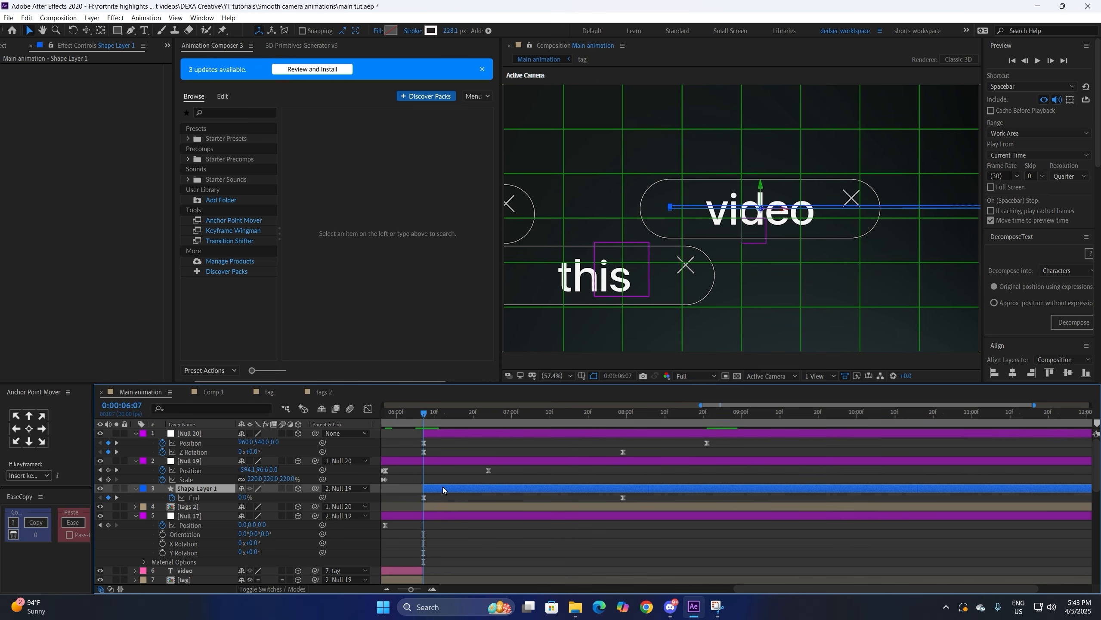
# Step: Reveal Shape Layer 1's Stroke 1 and keyframe its Stroke Width at 228.1
pyautogui.click(135, 489)
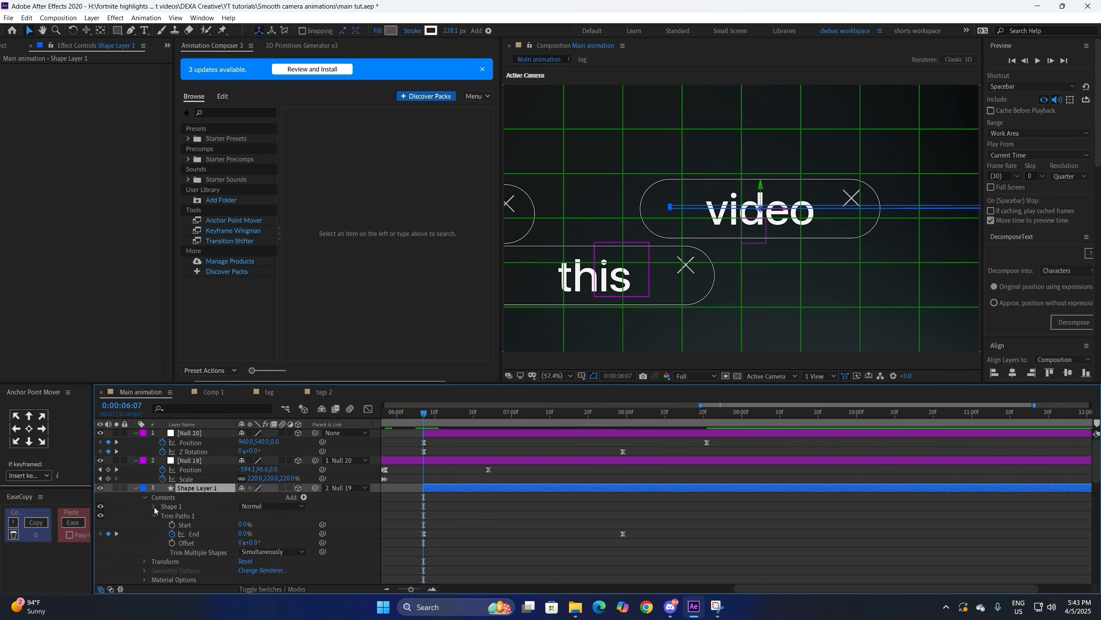
pyautogui.click(155, 506)
pyautogui.click(164, 524)
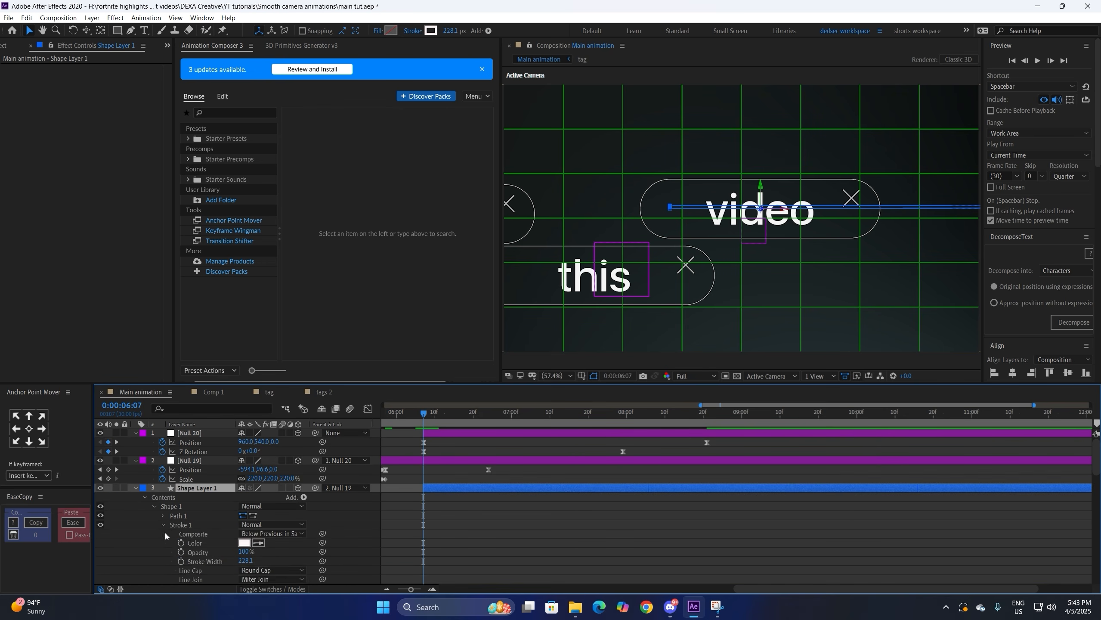
pyautogui.scroll(-1, 165, 533)
pyautogui.click(181, 542)
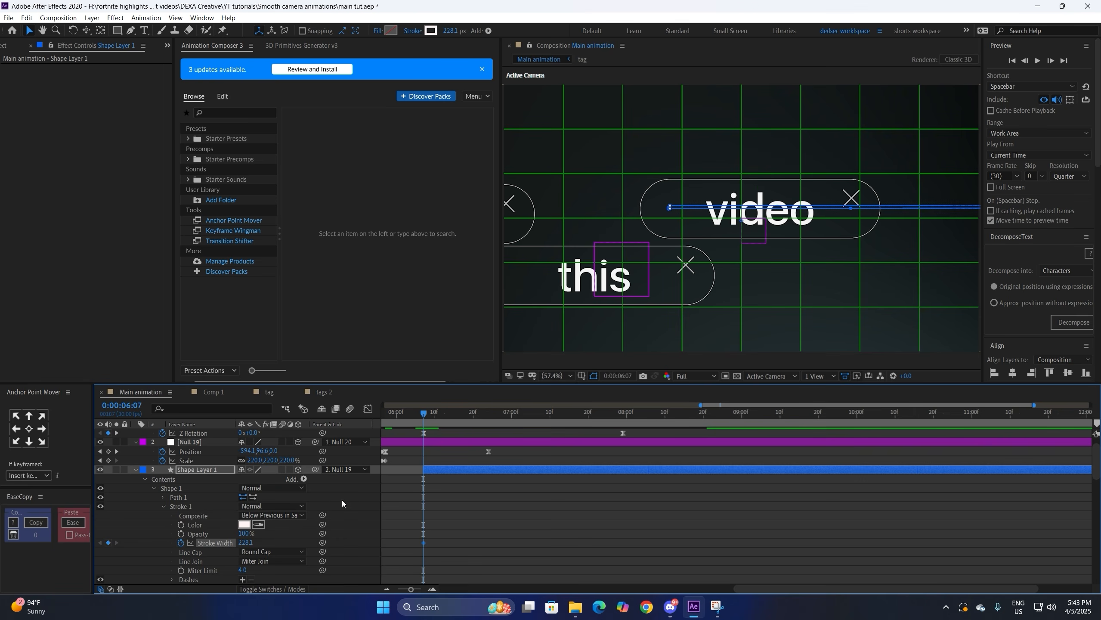
pyautogui.press('u')
# Step: Retime the Stroke Width keyframes, apply Easy Ease, and preview the sweep
pyautogui.moveTo(453, 479); pyautogui.dragTo(471, 478)
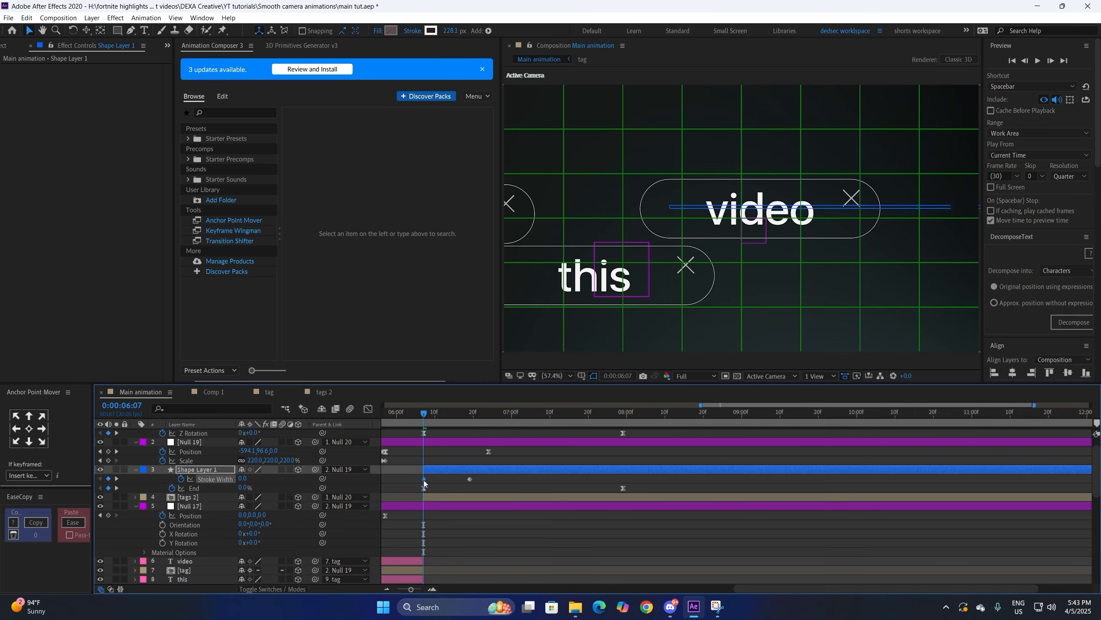
pyautogui.moveTo(406, 480); pyautogui.dragTo(489, 479)
pyautogui.press('F9')
pyautogui.click(496, 478)
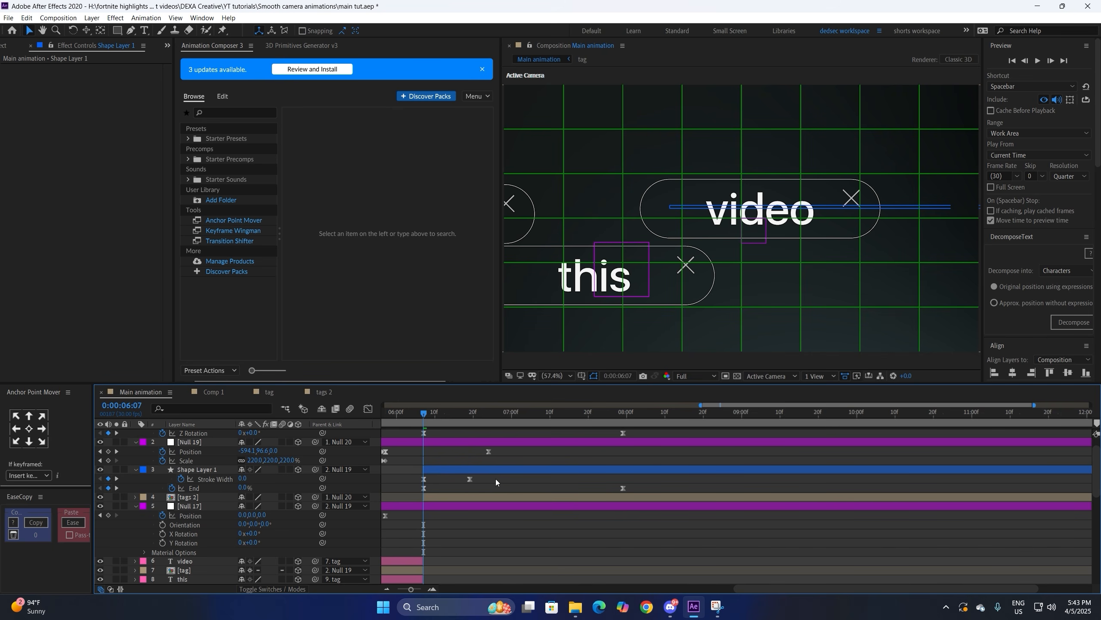
pyautogui.press('space')
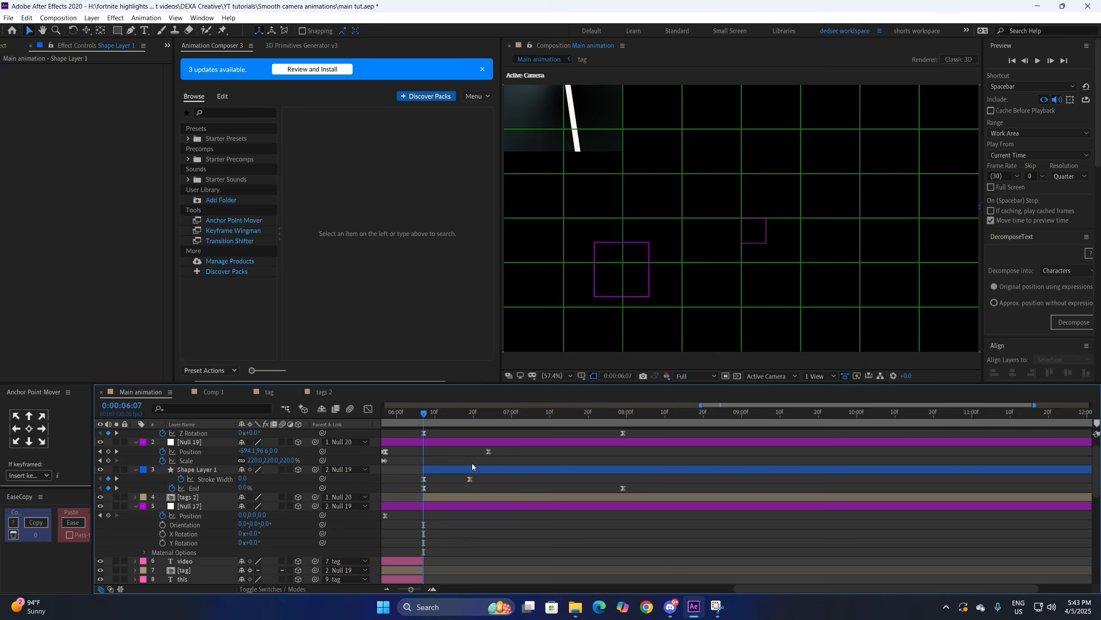
pyautogui.click(471, 471)
pyautogui.moveTo(470, 478); pyautogui.dragTo(451, 479)
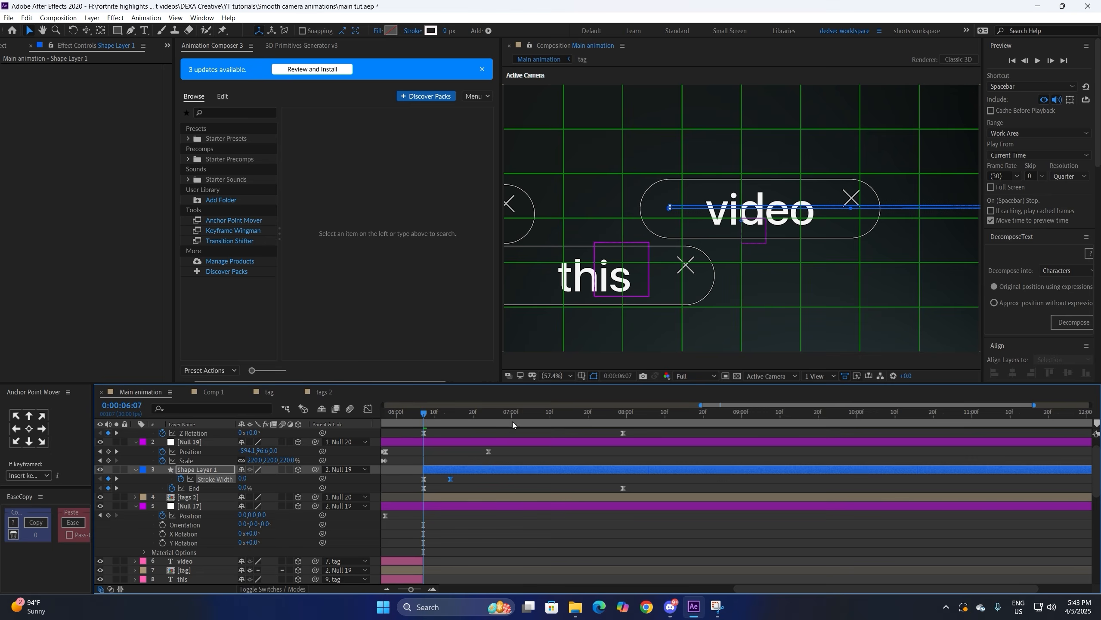
# Step: At 7:12, thin the Stroke Width to 3.0 and nudge that keyframe slightly later
pyautogui.click(502, 412)
pyautogui.moveTo(504, 415); pyautogui.dragTo(512, 415)
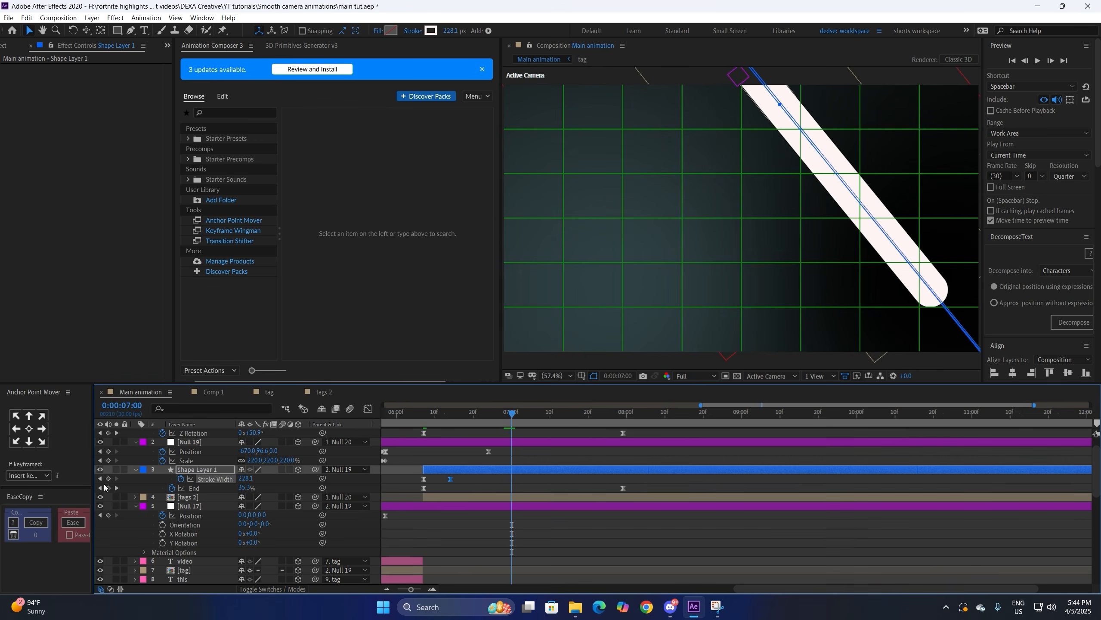
pyautogui.moveTo(552, 416); pyautogui.dragTo(558, 415)
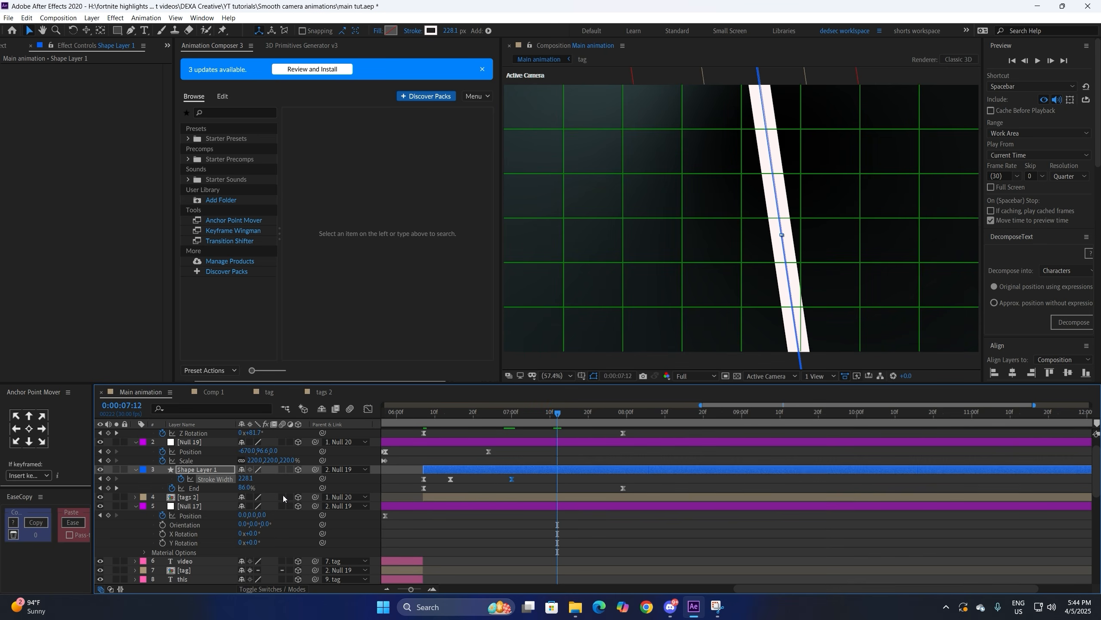
pyautogui.moveTo(249, 479); pyautogui.dragTo(211, 495)
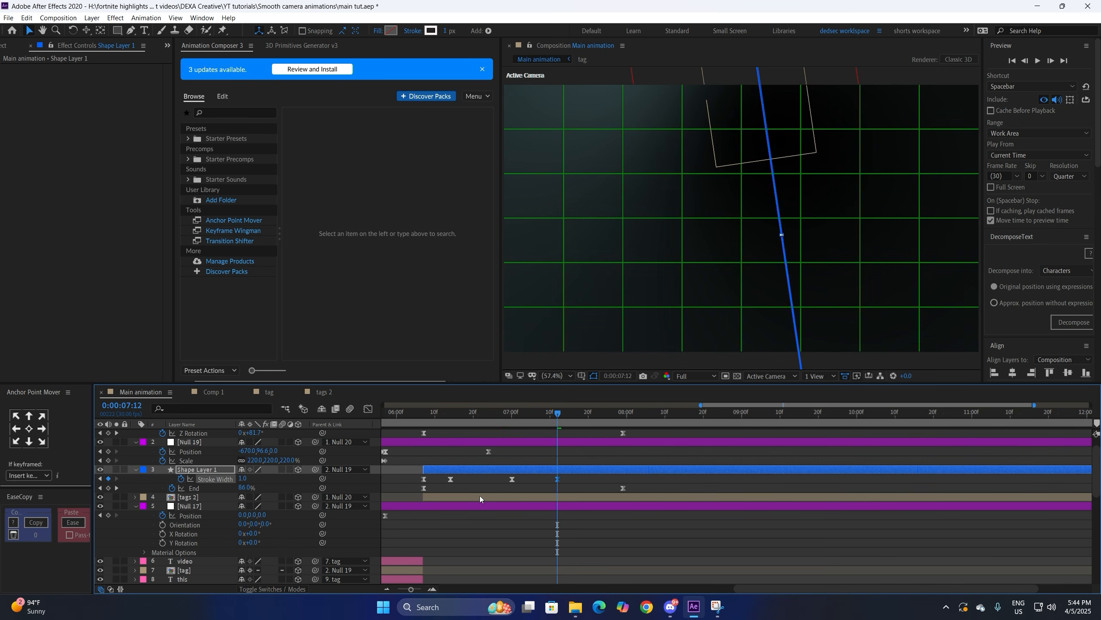
pyautogui.click(590, 483)
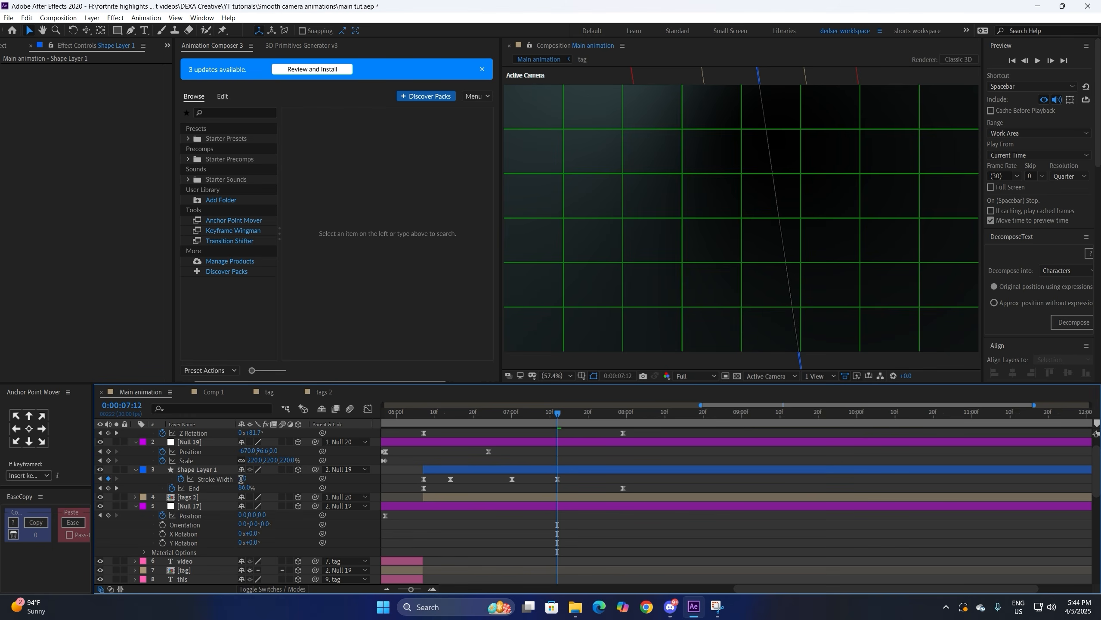
pyautogui.press('Return')
pyautogui.click(574, 478)
pyautogui.moveTo(557, 479)
pyautogui.mouseDown()
pyautogui.moveTo(585, 481)
pyautogui.moveTo(576, 484)
pyautogui.mouseUp()
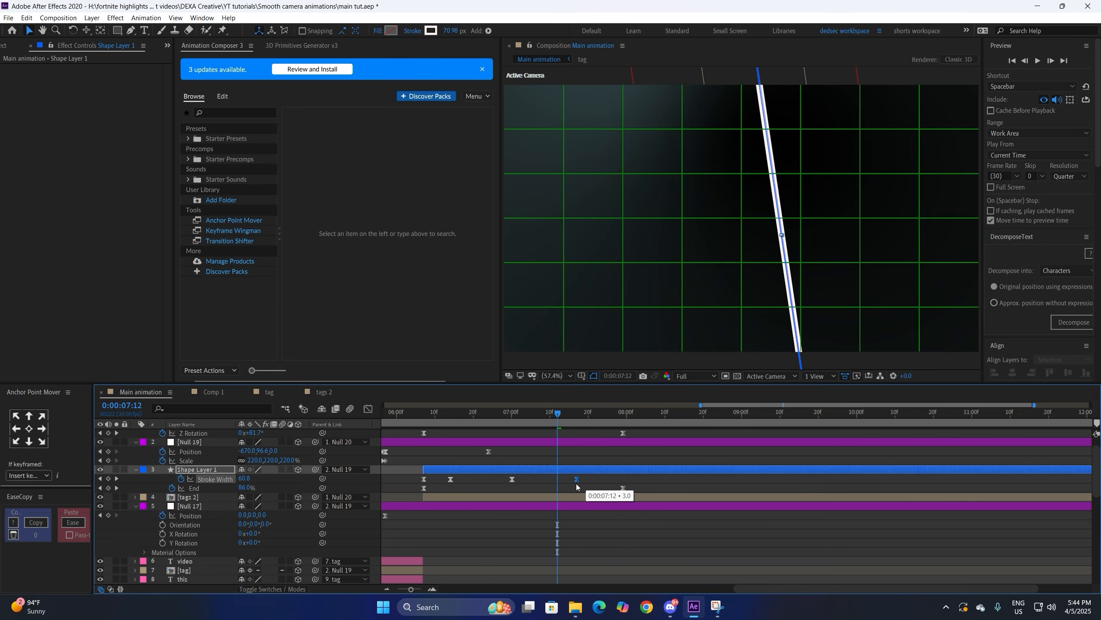
pyautogui.moveTo(496, 478); pyautogui.dragTo(596, 481)
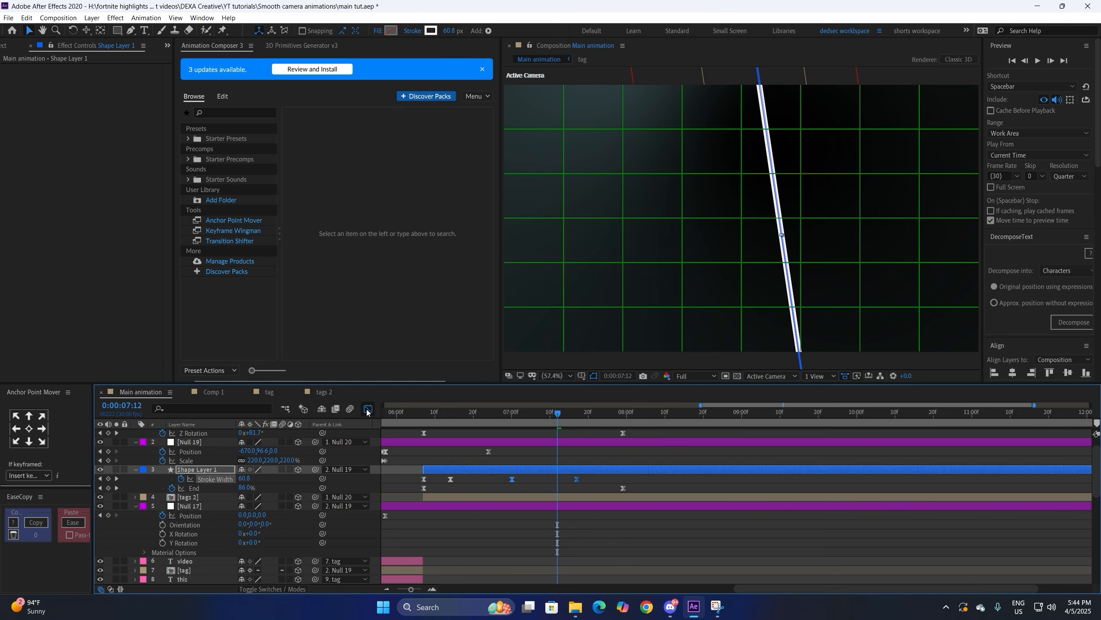
# Step: Drag the Stroke Width speed handles inward to about 39.70% influence
pyautogui.click(367, 410)
pyautogui.moveTo(517, 528); pyautogui.dragTo(561, 528)
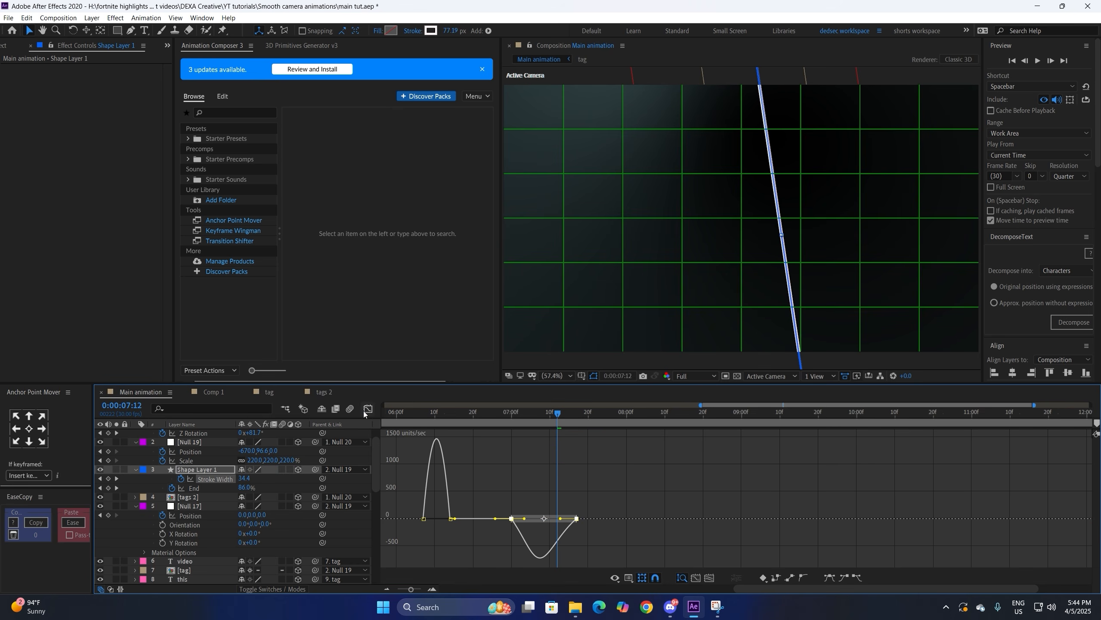
pyautogui.click(367, 410)
# Step: Preview from 6:29, shift the End keyframe later to 8:02, and show the Project panel
pyautogui.click(508, 413)
pyautogui.press('space')
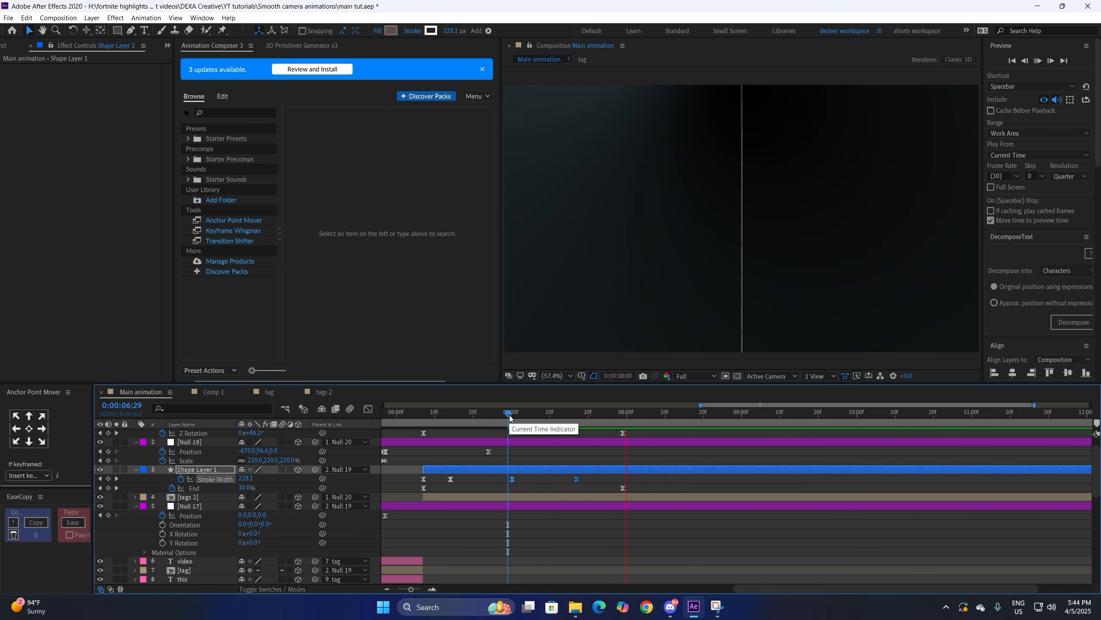
pyautogui.moveTo(623, 487); pyautogui.dragTo(631, 487)
pyautogui.press('space')
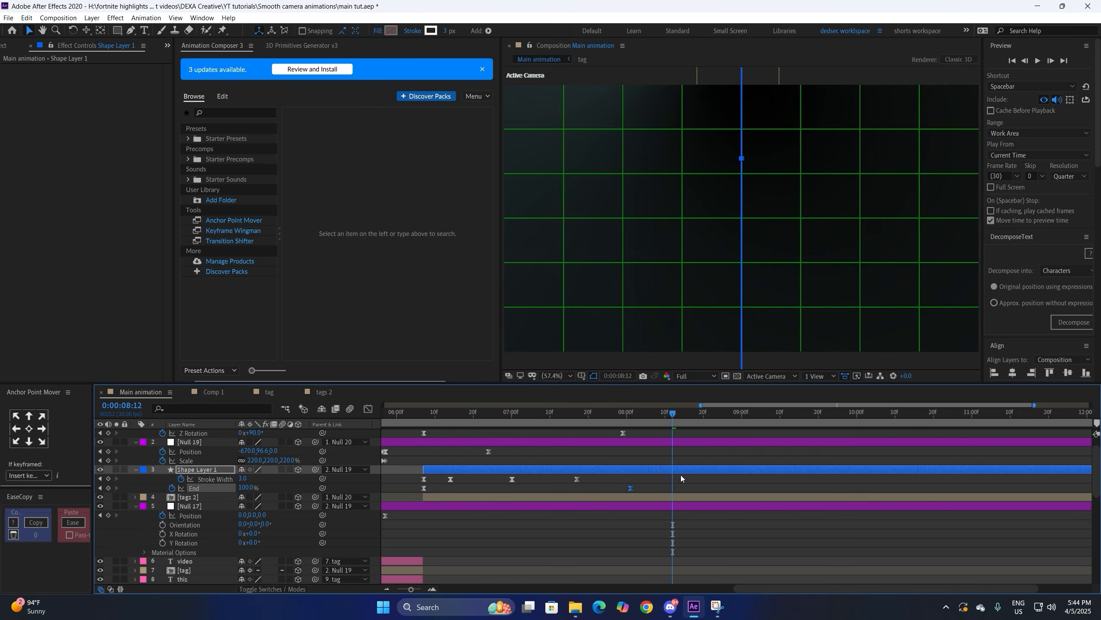
pyautogui.click(680, 476)
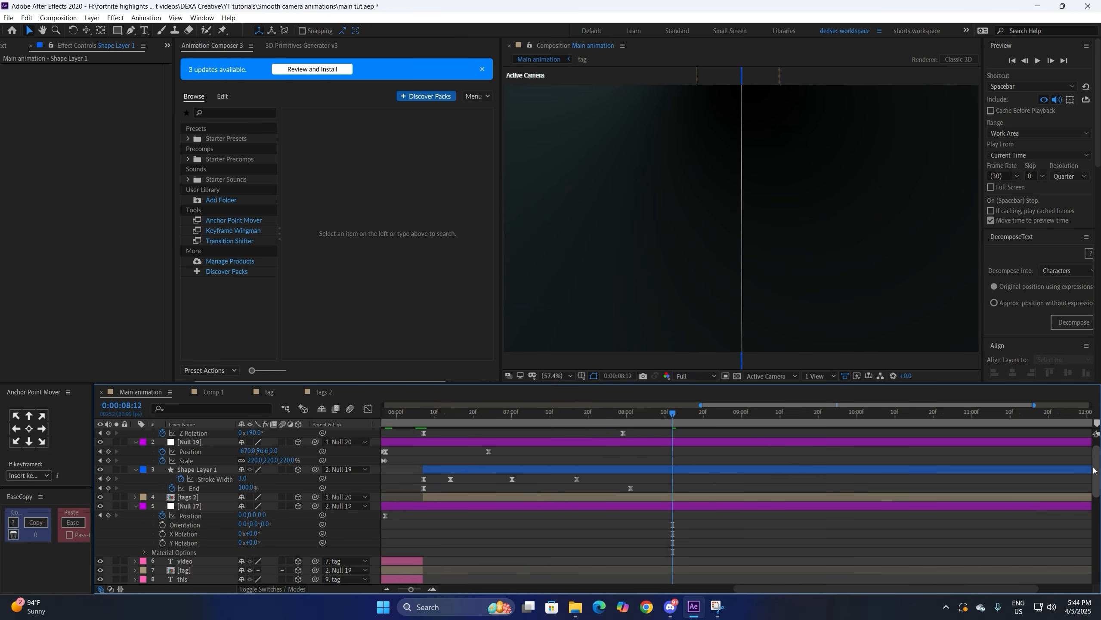
pyautogui.scroll(2, 1093, 470)
pyautogui.click(4, 45)
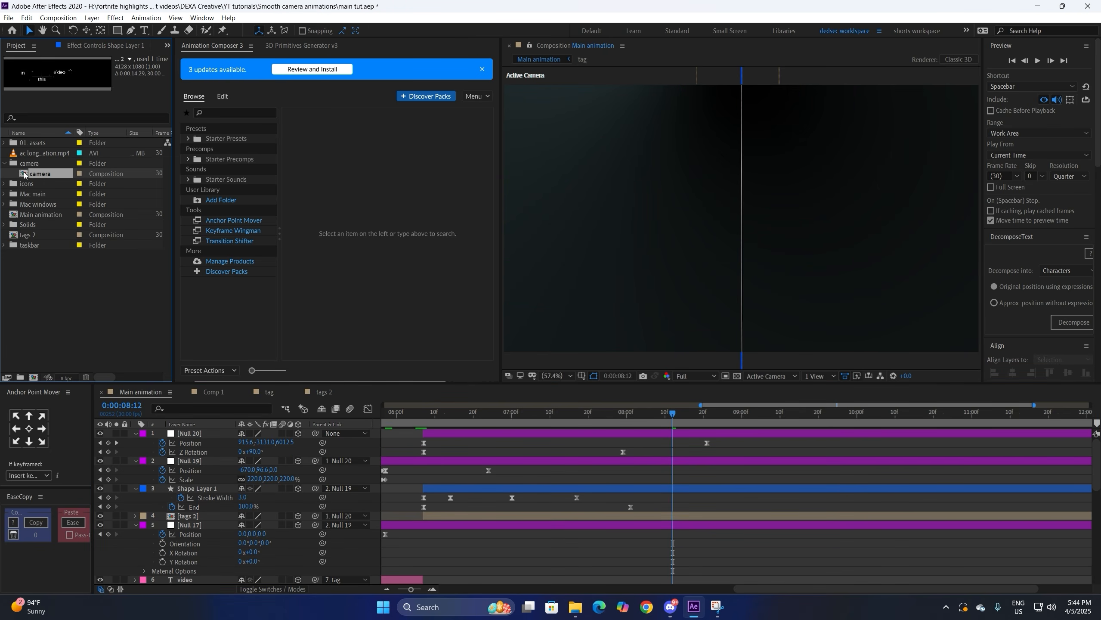
# Step: Add the camera comp to the main animation as a 3D layer at Position 960,540,478
pyautogui.moveTo(40, 173); pyautogui.dragTo(490, 460)
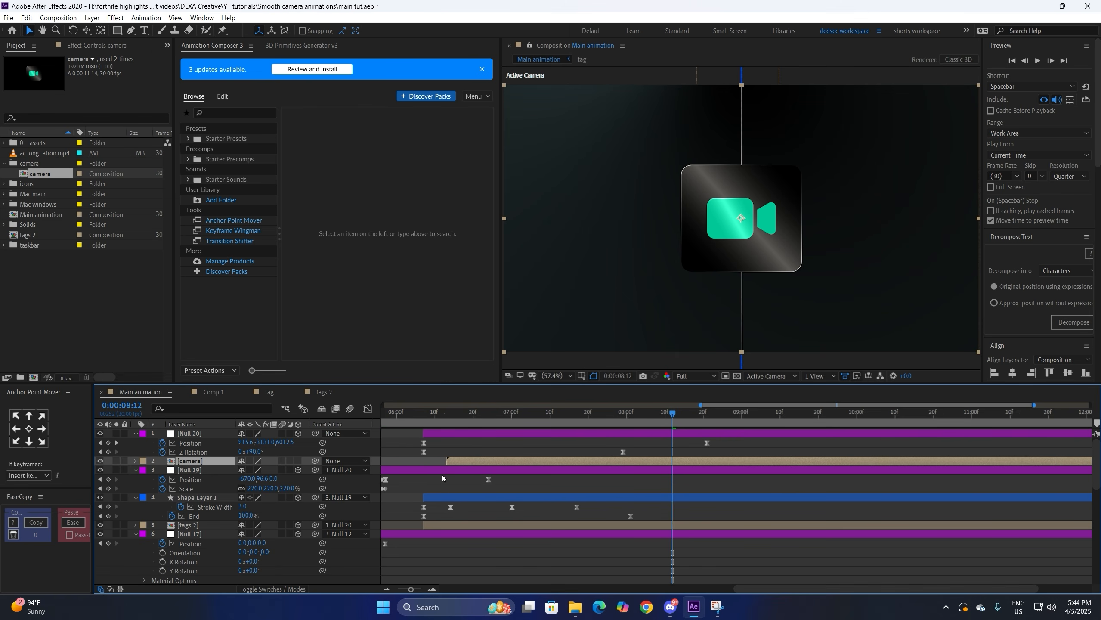
pyautogui.click(298, 461)
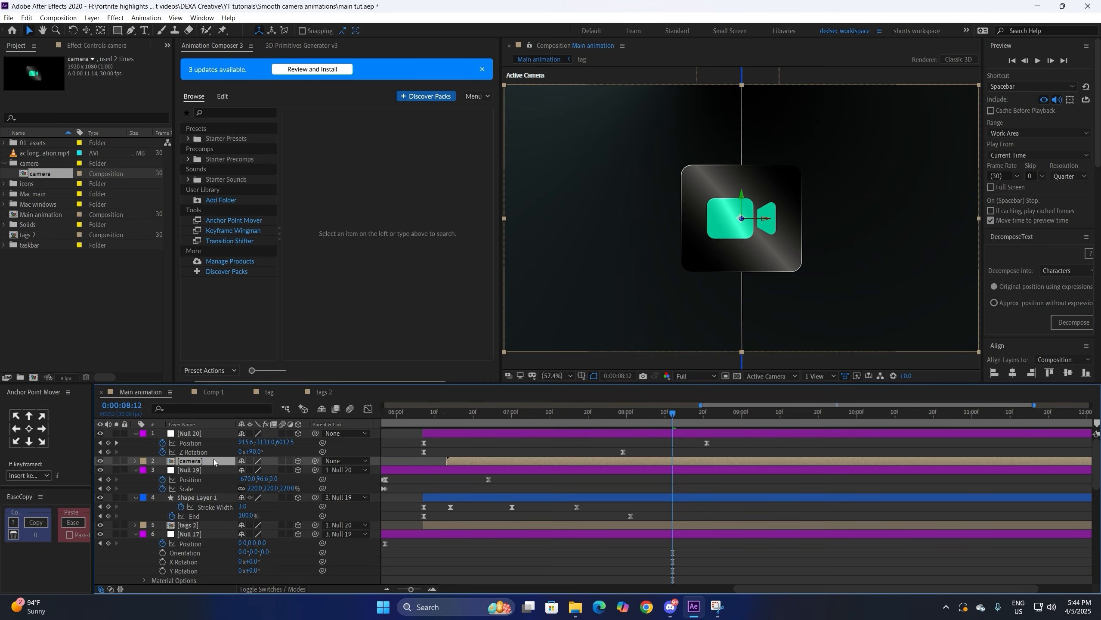
pyautogui.press('p')
pyautogui.click(594, 375)
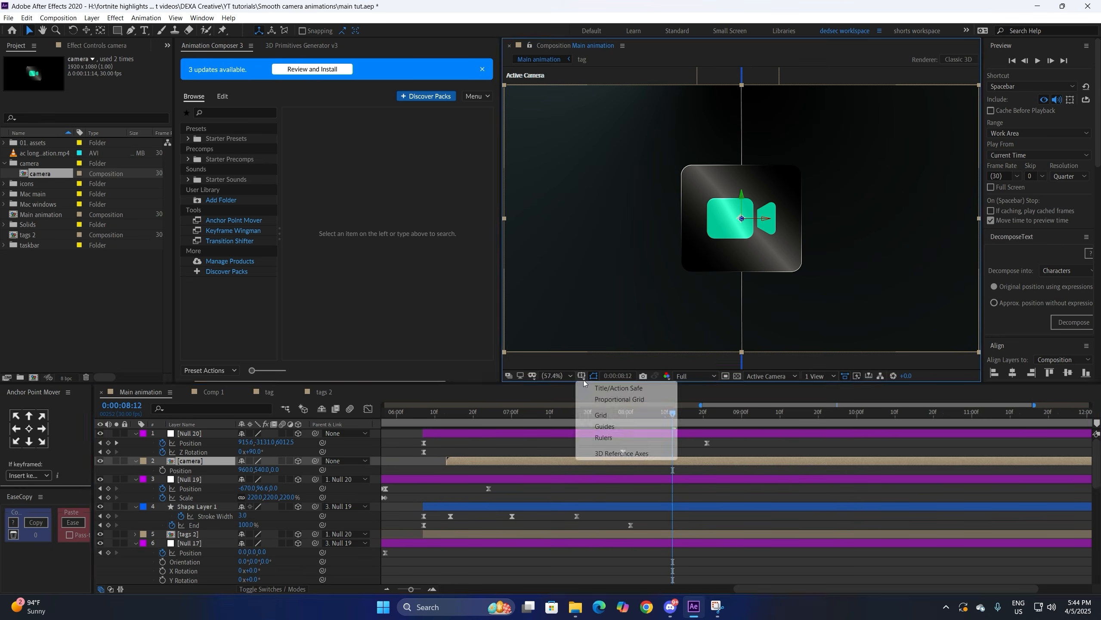
pyautogui.click(607, 397)
pyautogui.moveTo(278, 473); pyautogui.dragTo(534, 469)
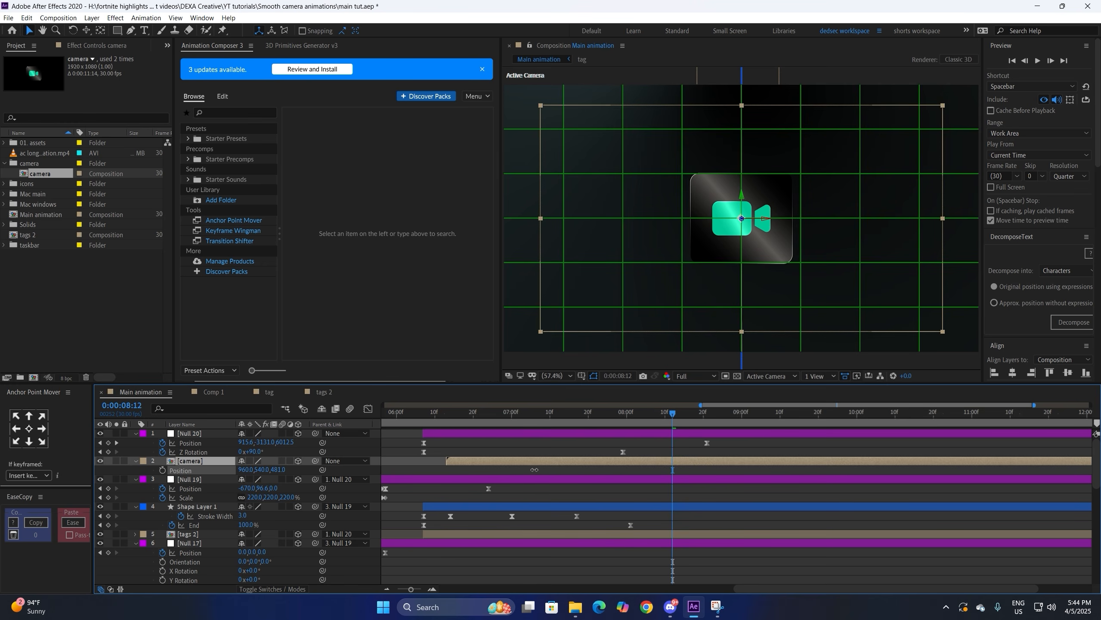
pyautogui.click(584, 379)
pyautogui.click(602, 403)
pyautogui.click(584, 448)
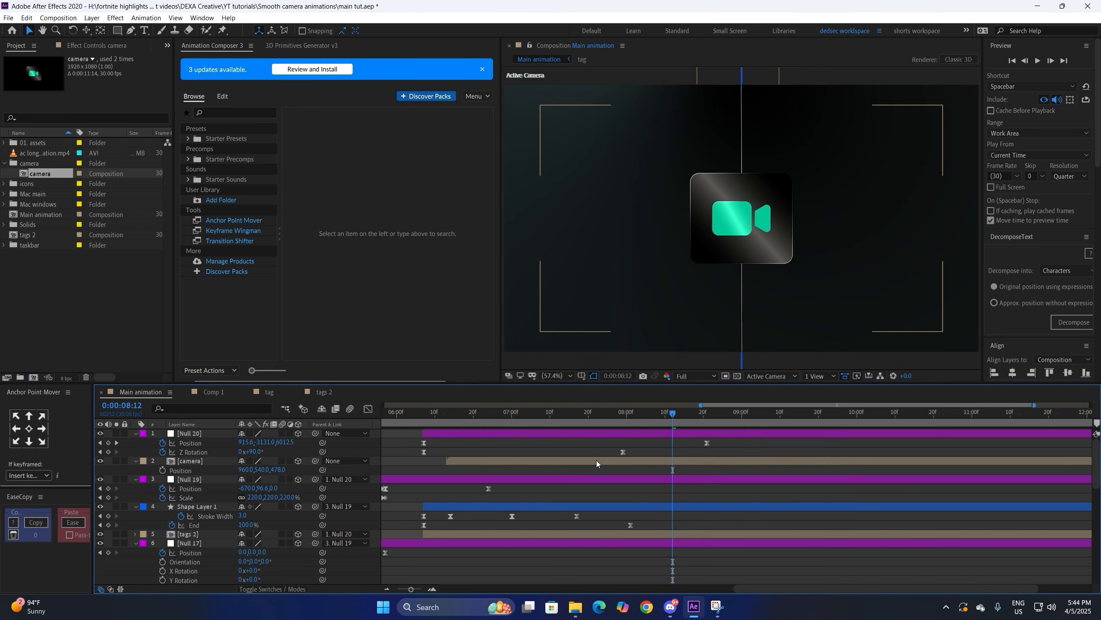
pyautogui.click(596, 461)
# Step: Create a new shape layer starting earlier and draw a 17 px circle around the camera icon
pyautogui.press('q')
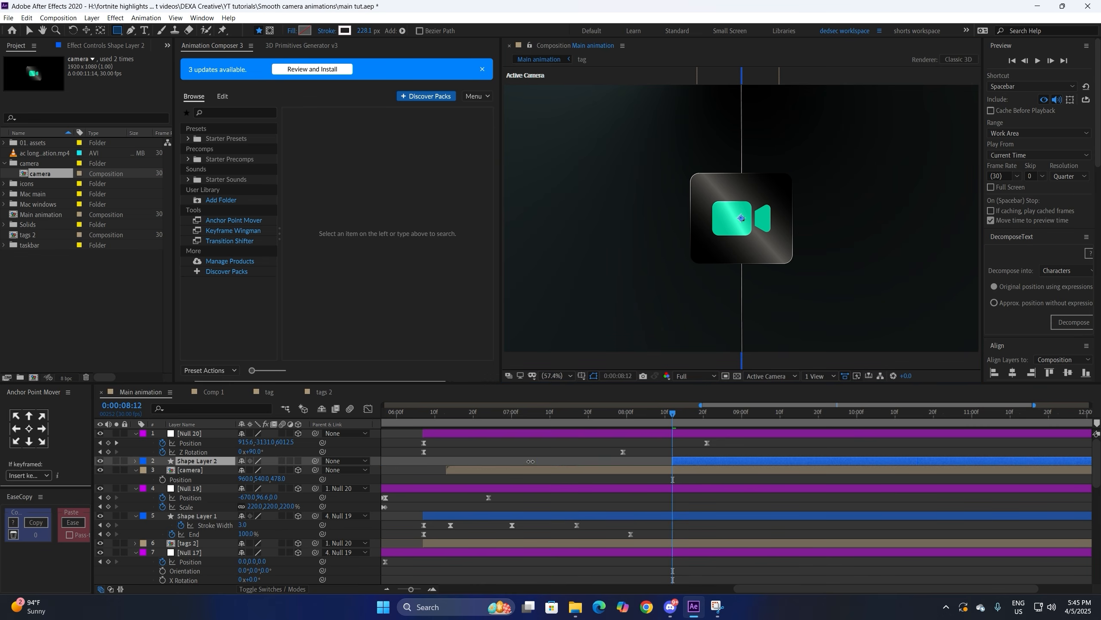
pyautogui.moveTo(674, 463); pyautogui.dragTo(449, 465)
pyautogui.moveTo(116, 33); pyautogui.dragTo(140, 54)
pyautogui.moveTo(706, 218); pyautogui.dragTo(638, 322)
pyautogui.click(362, 30)
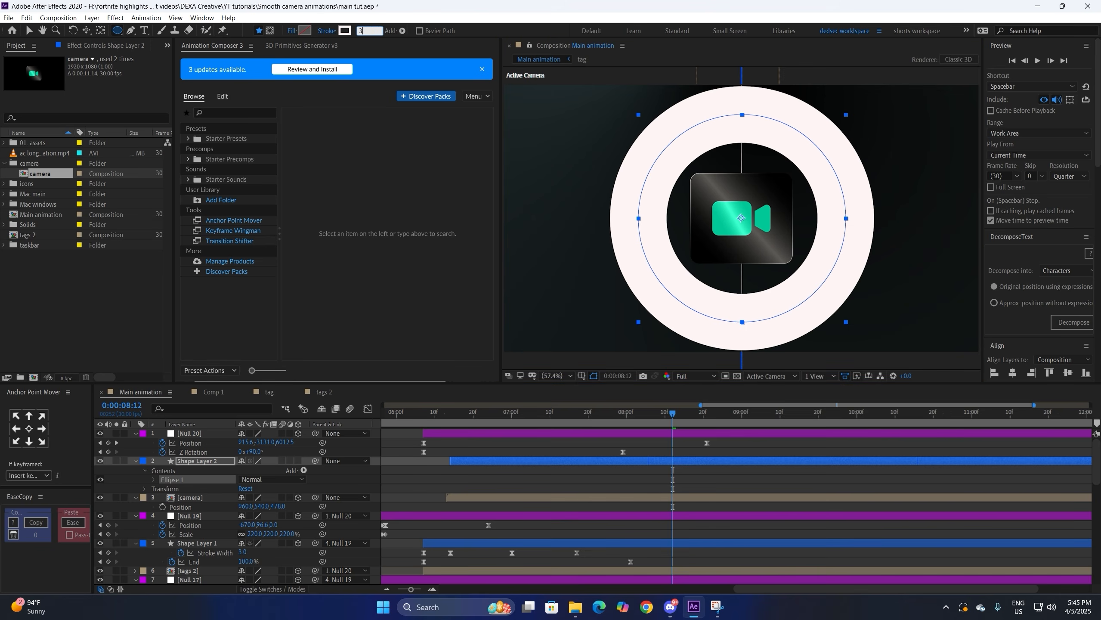
pyautogui.press('Return')
pyautogui.moveTo(364, 31); pyautogui.dragTo(261, 424)
# Step: Add dashes to the ring's stroke with longer dashes and a Gap of 34
pyautogui.click(153, 480)
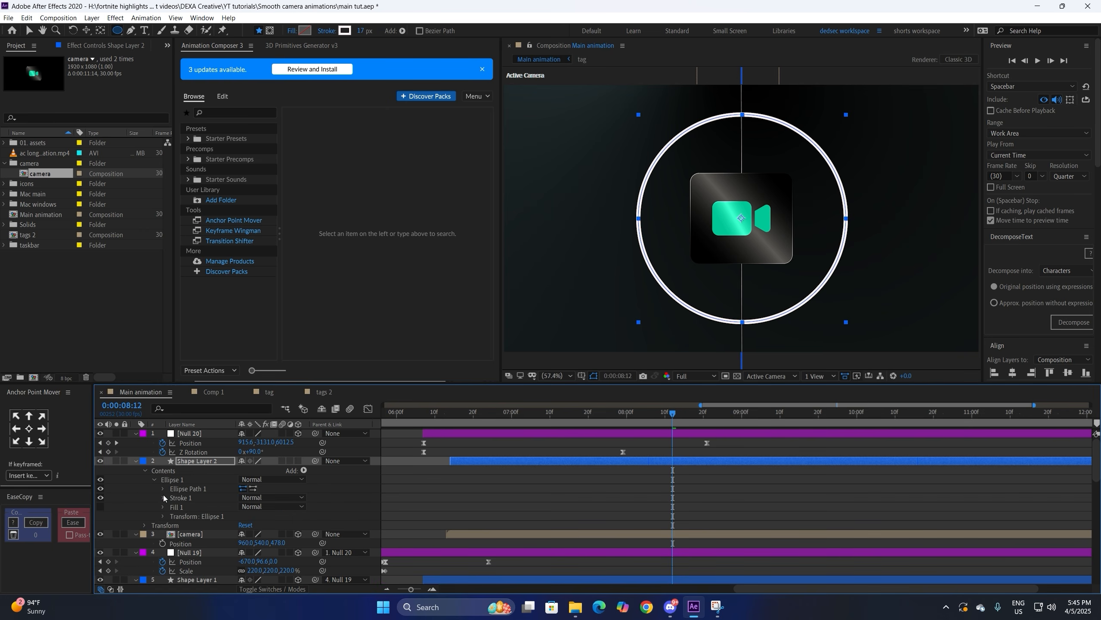
pyautogui.click(164, 506)
pyautogui.click(167, 498)
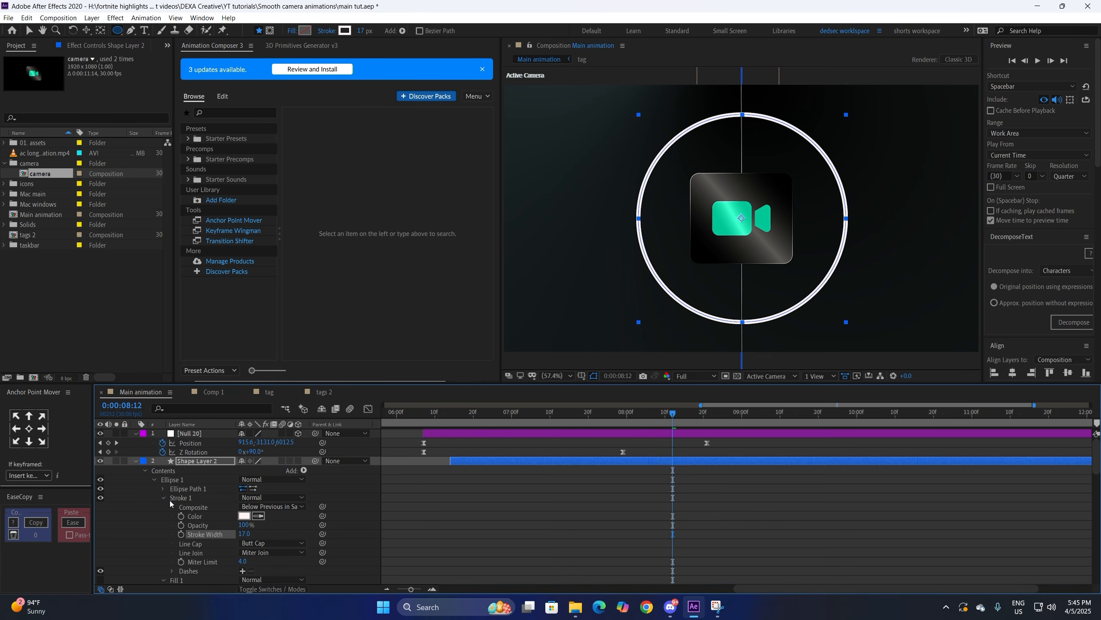
pyautogui.click(242, 571)
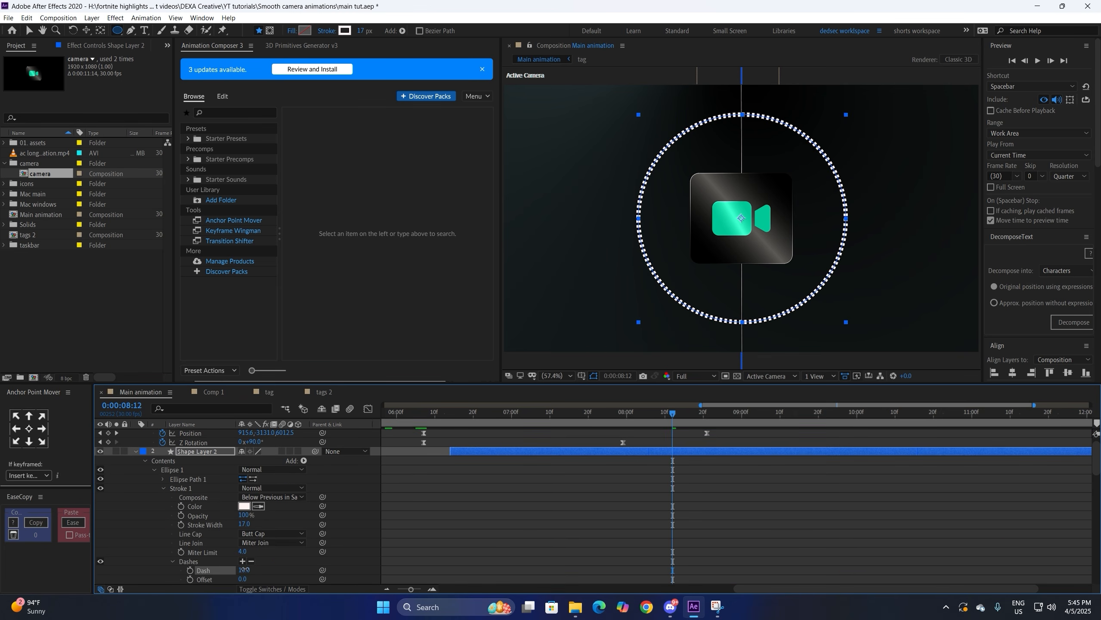
pyautogui.moveTo(244, 570); pyautogui.dragTo(255, 574)
pyautogui.click(308, 564)
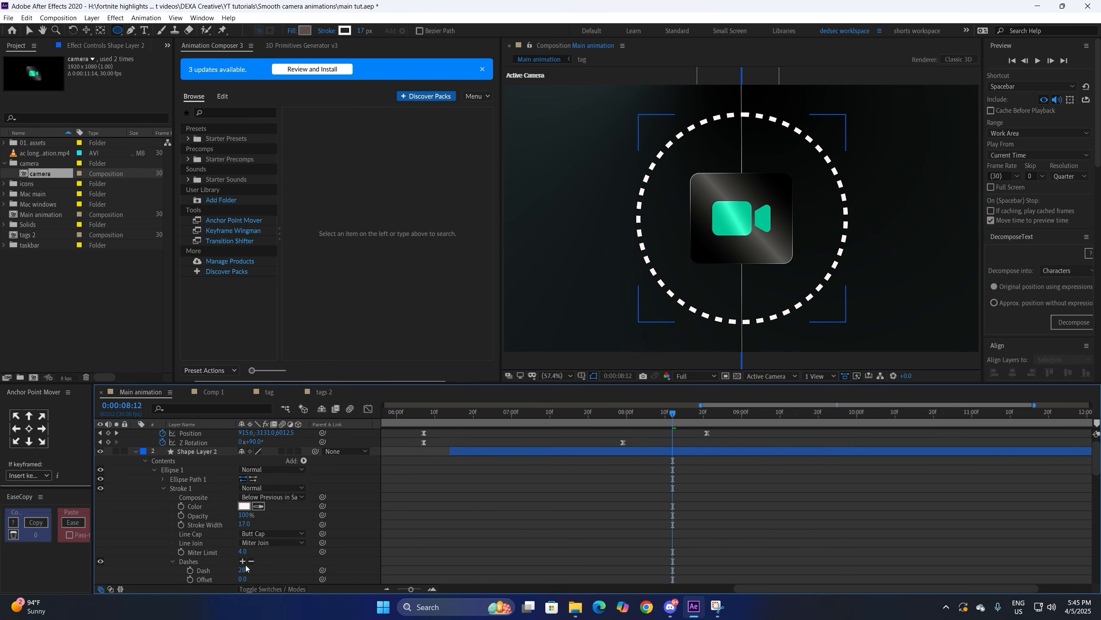
pyautogui.click(241, 562)
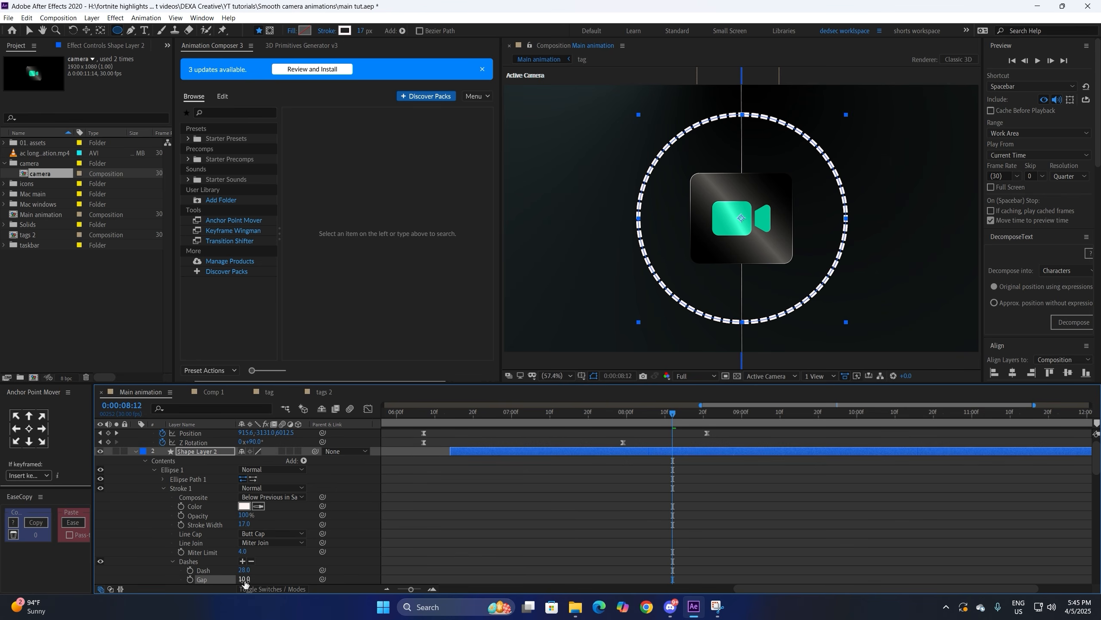
pyautogui.moveTo(244, 580); pyautogui.dragTo(258, 572)
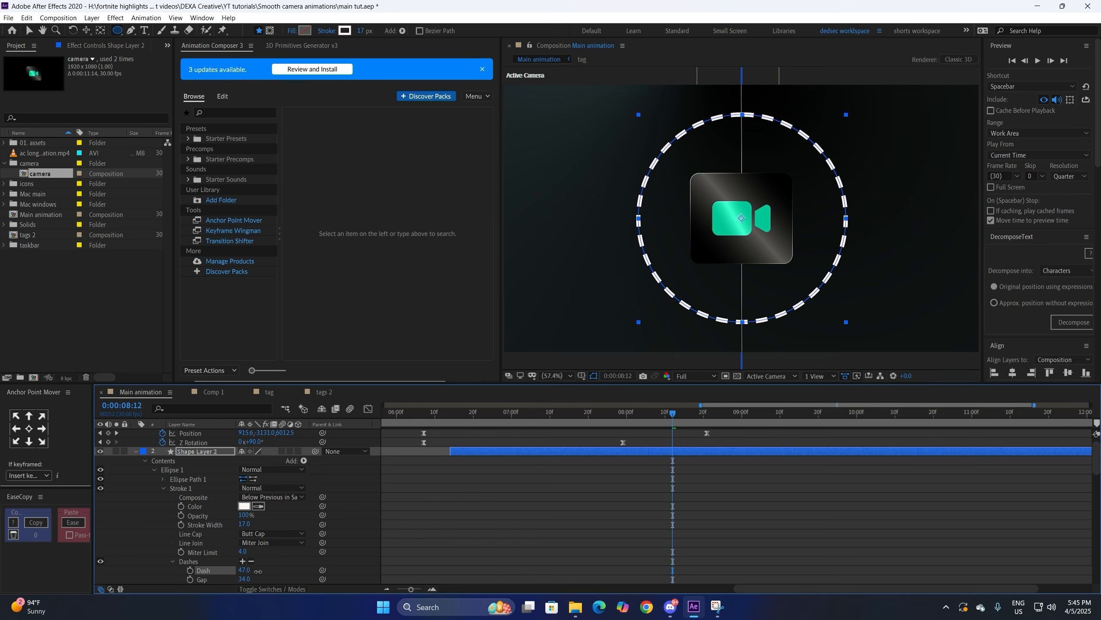
pyautogui.press('F2')
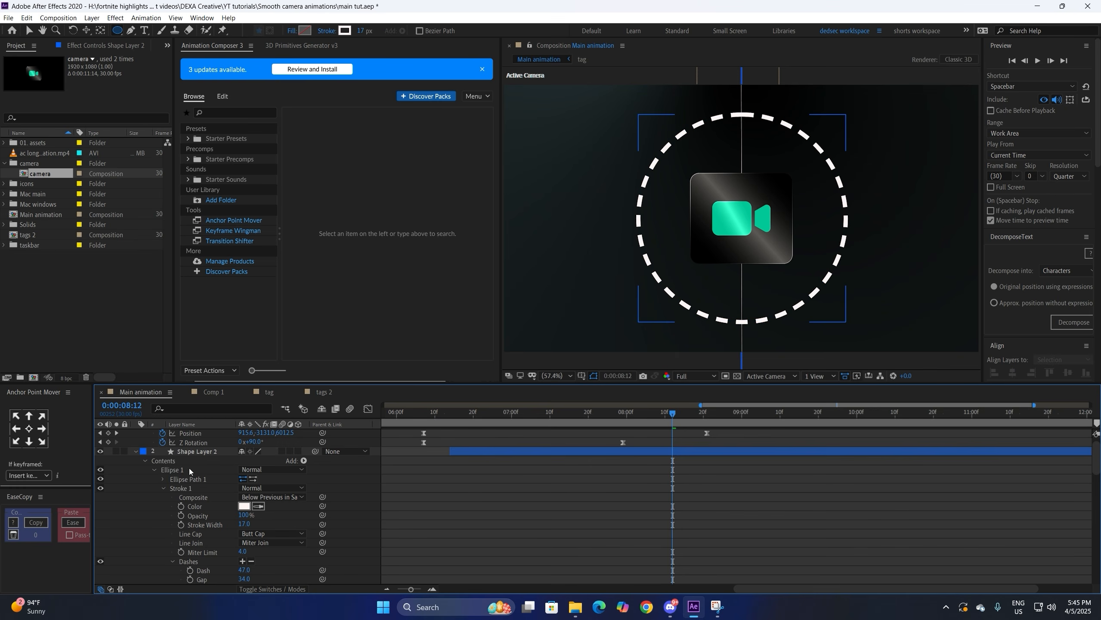
# Step: Give the ring a green-to-white gradient stroke across it and make it a 3D layer
pyautogui.click(194, 452)
pyautogui.click(136, 452)
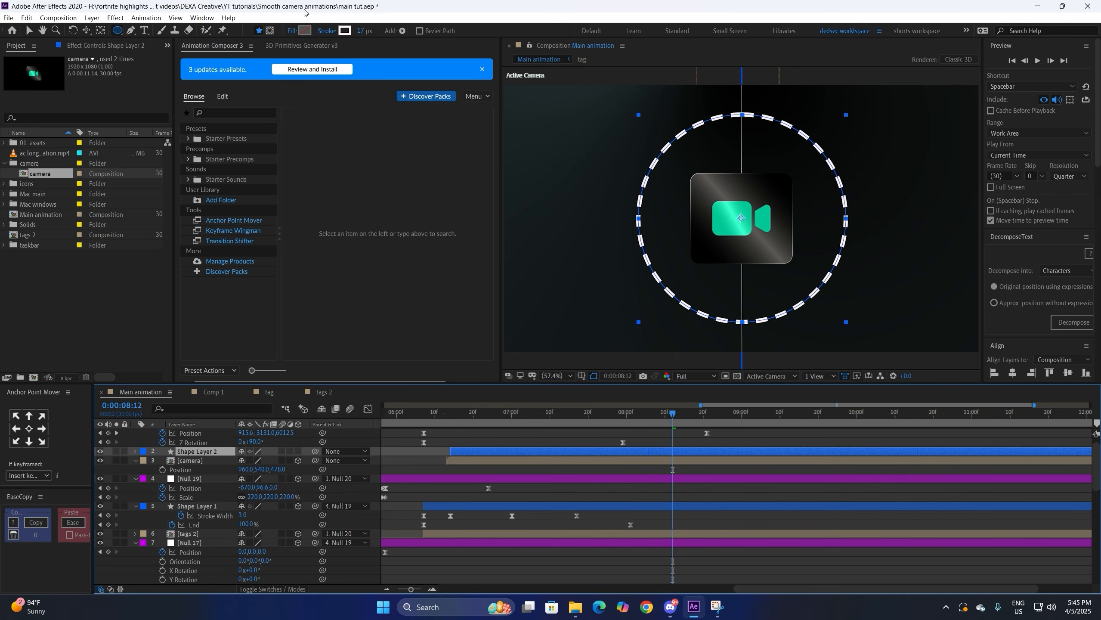
pyautogui.keyDown('alt'); pyautogui.click(346, 32); pyautogui.keyUp('alt')
pyautogui.click(346, 32)
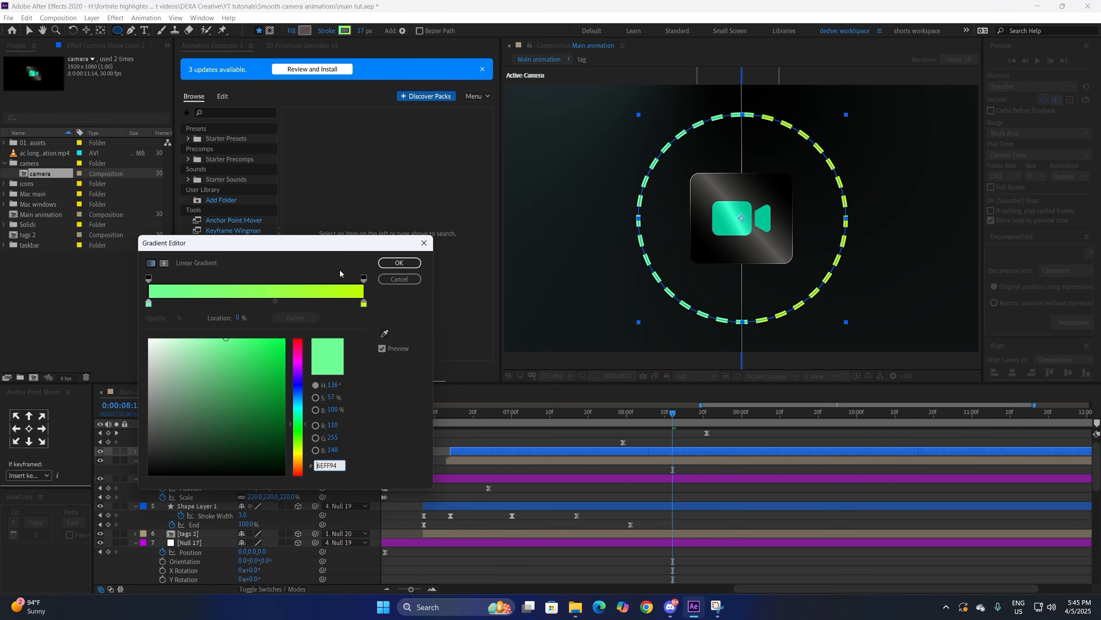
pyautogui.click(364, 303)
pyautogui.moveTo(208, 380); pyautogui.dragTo(121, 323)
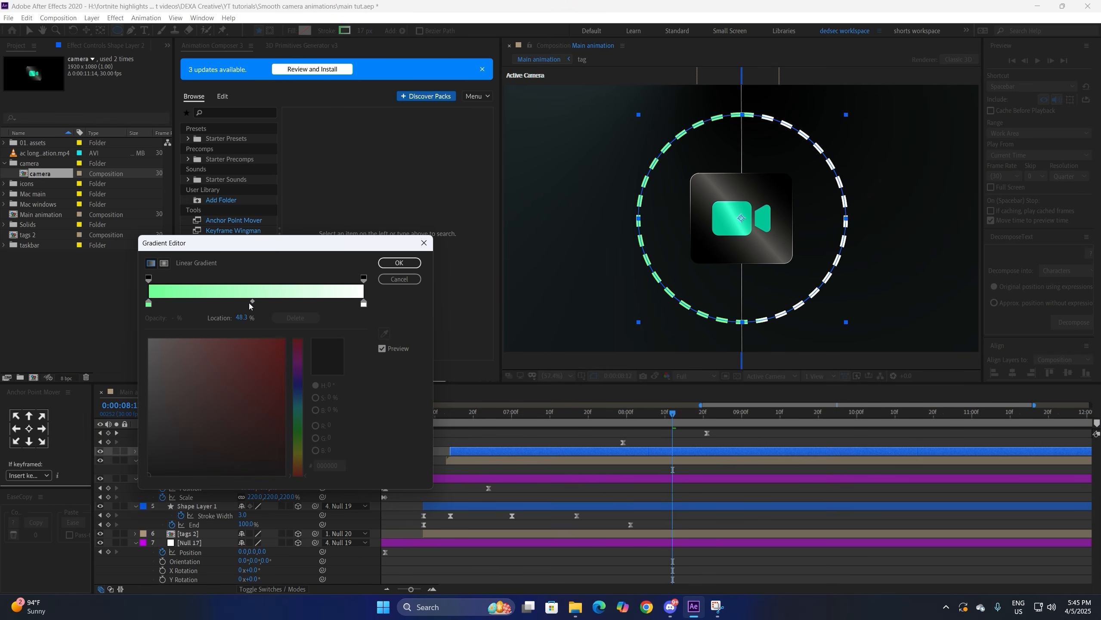
pyautogui.click(392, 264)
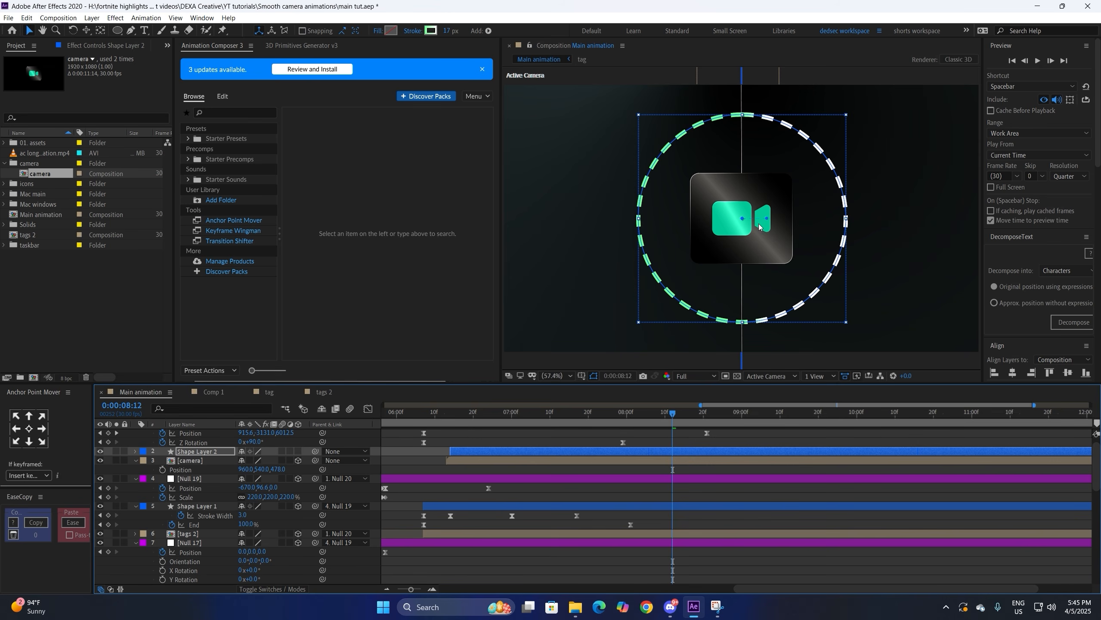
pyautogui.moveTo(650, 147); pyautogui.dragTo(695, 186)
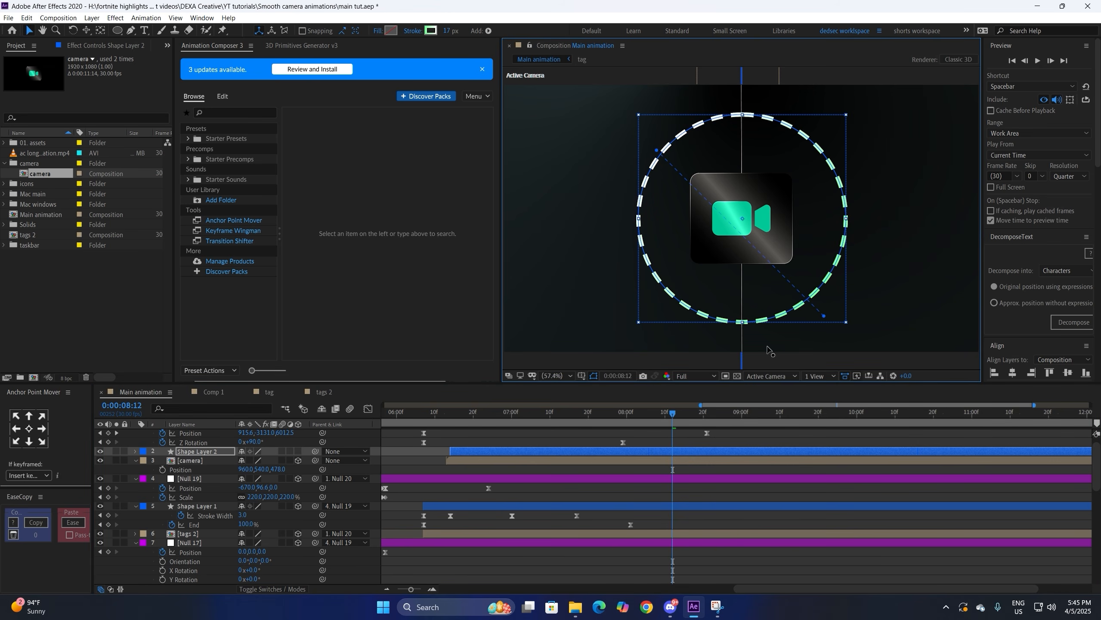
pyautogui.click(298, 452)
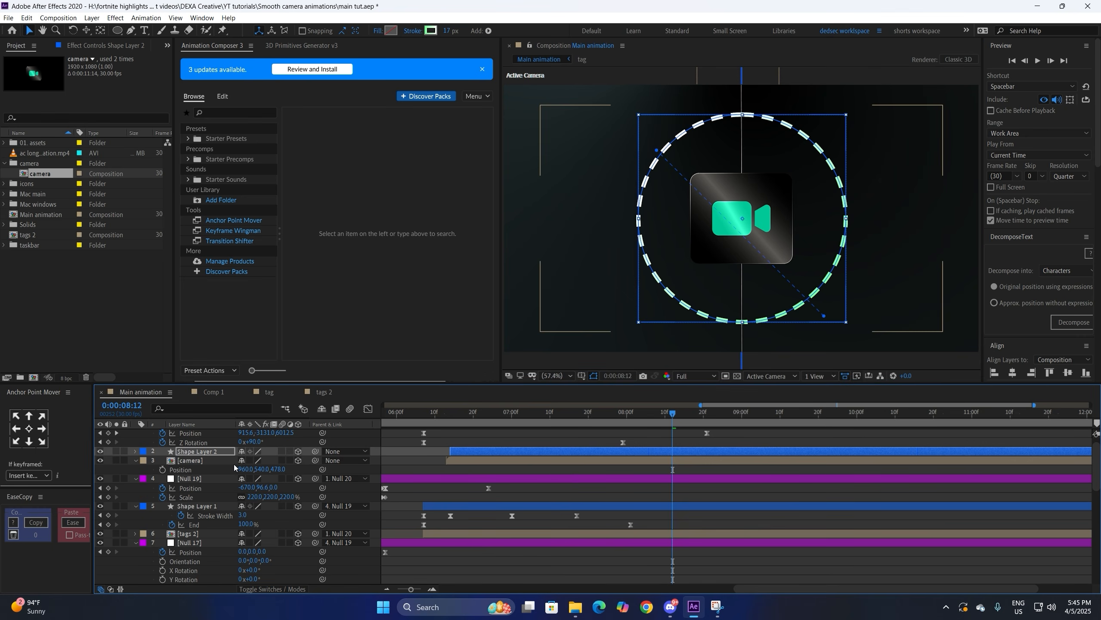
pyautogui.click(214, 451)
# Step: Tilt the ring with X/Y Rotation and enlarge it to 149%
pyautogui.press('r')
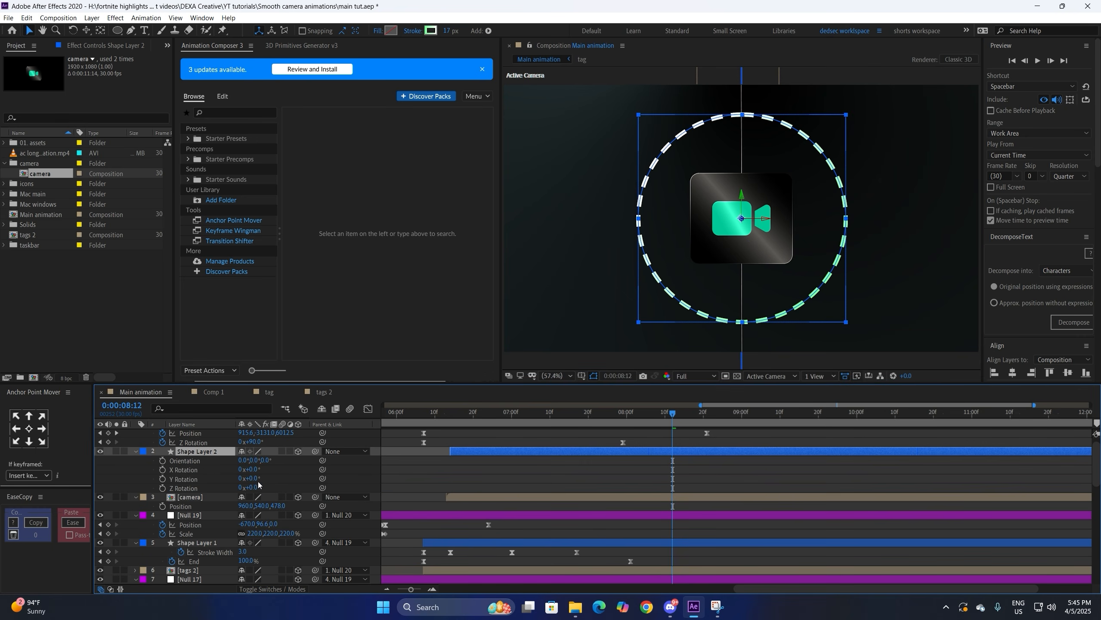
pyautogui.moveTo(244, 478); pyautogui.dragTo(453, 471)
pyautogui.press('s')
pyautogui.press('p')
pyautogui.press('s')
pyautogui.moveTo(270, 462); pyautogui.dragTo(378, 434)
# Step: Move the ring left of the camera icon, scale it to about 132%, and duplicate it
pyautogui.moveTo(699, 254); pyautogui.dragTo(506, 212)
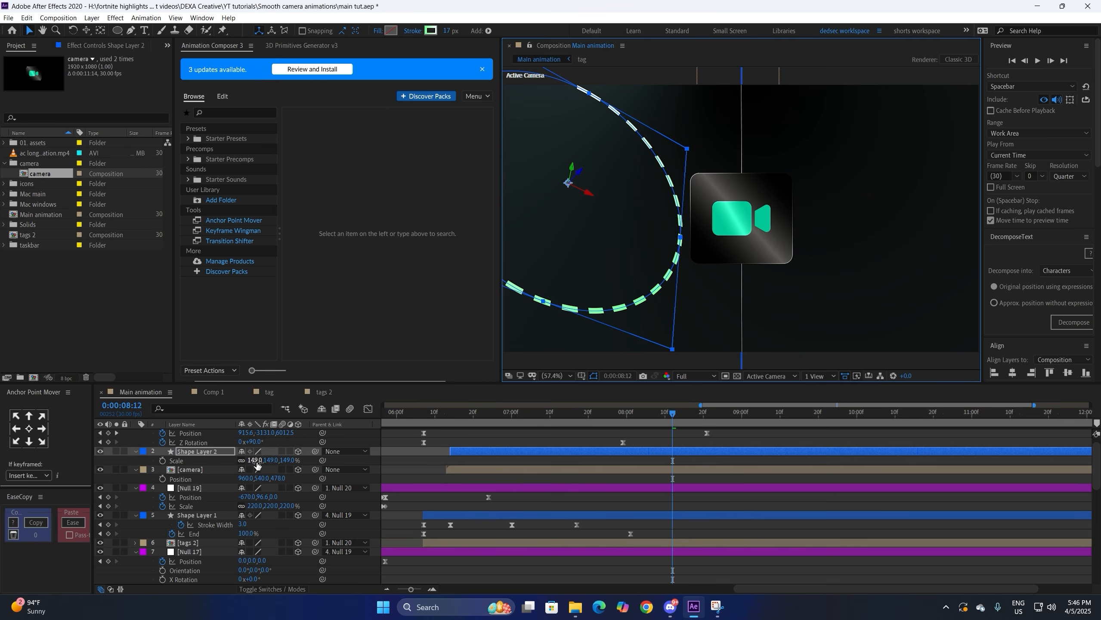
pyautogui.moveTo(257, 466); pyautogui.dragTo(175, 470)
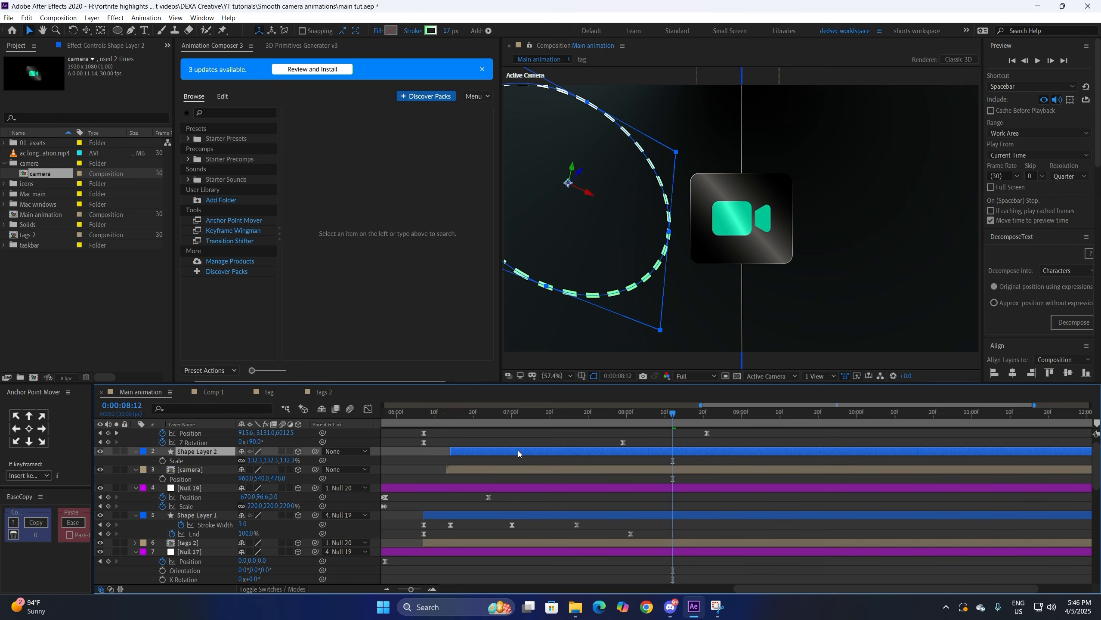
pyautogui.hotkey('ctrl', 'd')
# Step: Make the copy's stroke gradient white and set its stroke width to 20
pyautogui.click(430, 31)
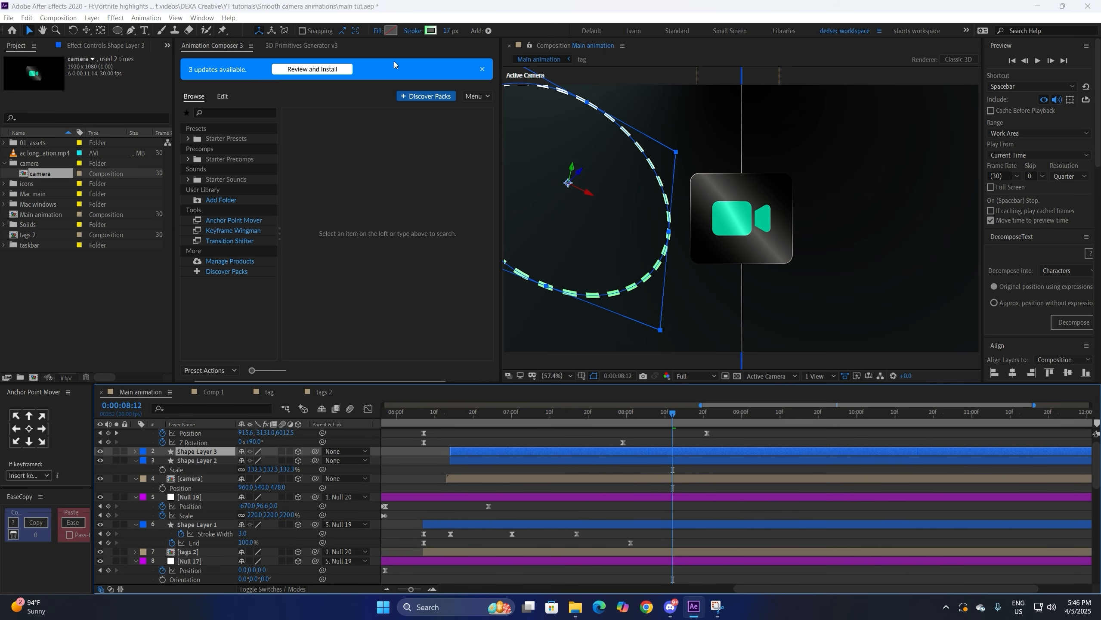
pyautogui.click(150, 339)
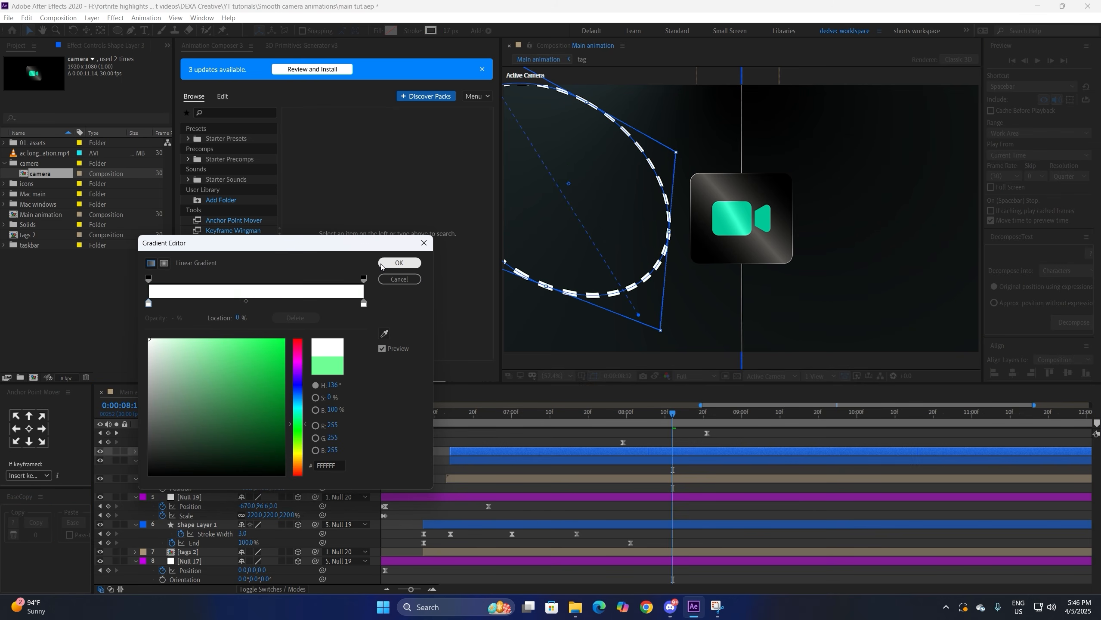
pyautogui.click(399, 263)
pyautogui.click(450, 31)
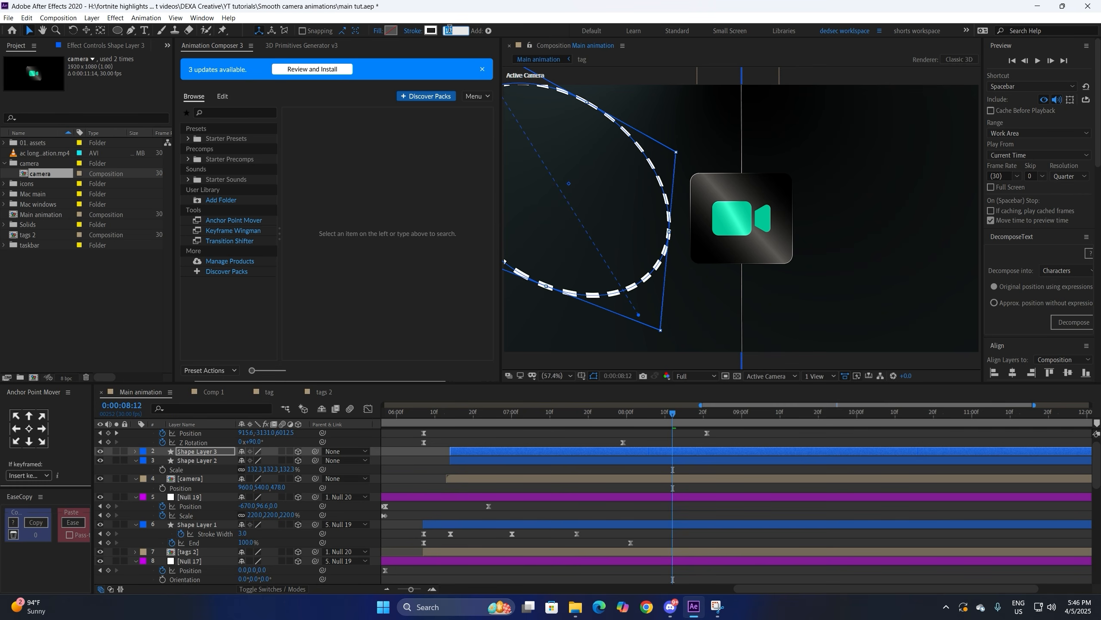
pyautogui.write('20')
pyautogui.press('Return')
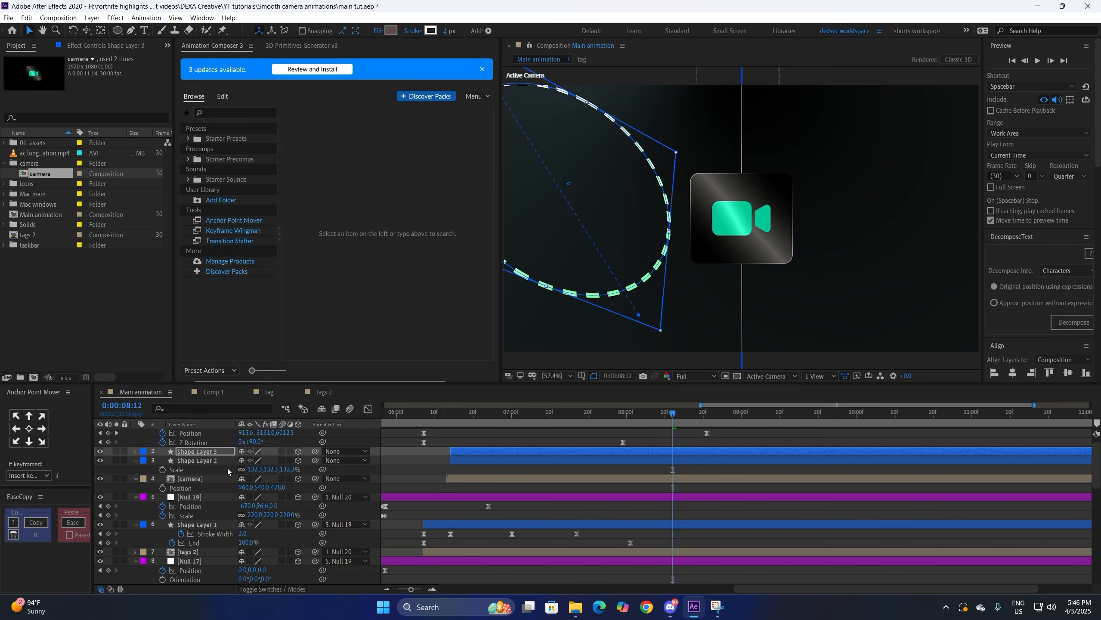
# Step: Re-tilt the ring copy, move it right of the camera icon, and push it far back in Z
pyautogui.press('r')
pyautogui.moveTo(269, 478)
pyautogui.mouseDown()
pyautogui.moveTo(288, 478)
pyautogui.moveTo(241, 470)
pyautogui.moveTo(252, 470)
pyautogui.moveTo(245, 461)
pyautogui.moveTo(282, 493)
pyautogui.mouseUp()
pyautogui.press('s')
pyautogui.press('r')
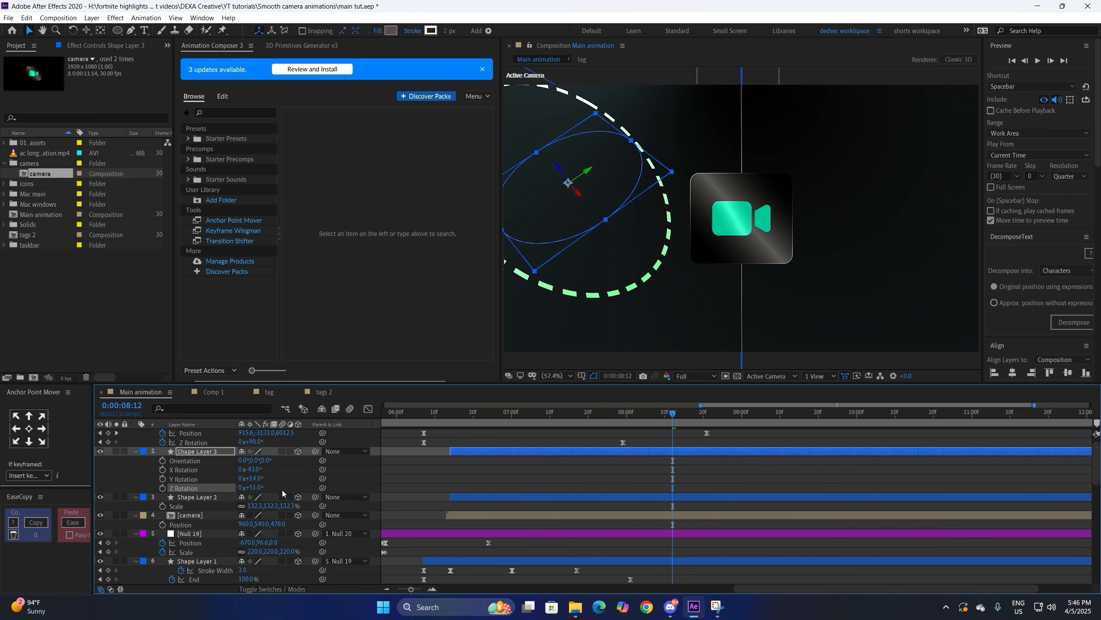
pyautogui.moveTo(583, 219); pyautogui.dragTo(878, 220)
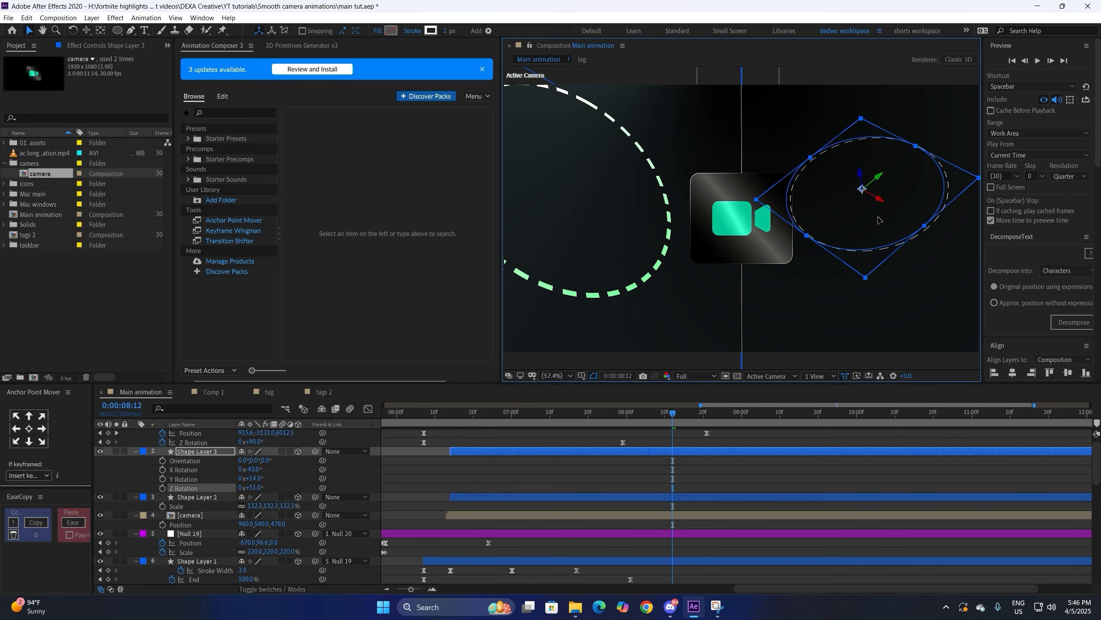
pyautogui.press('p')
pyautogui.moveTo(280, 460); pyautogui.dragTo(844, 188)
# Step: Set the copy's Y Rotation to 5° and move it up-right above the icon
pyautogui.press('r')
pyautogui.moveTo(247, 478); pyautogui.dragTo(586, 447)
pyautogui.press('p')
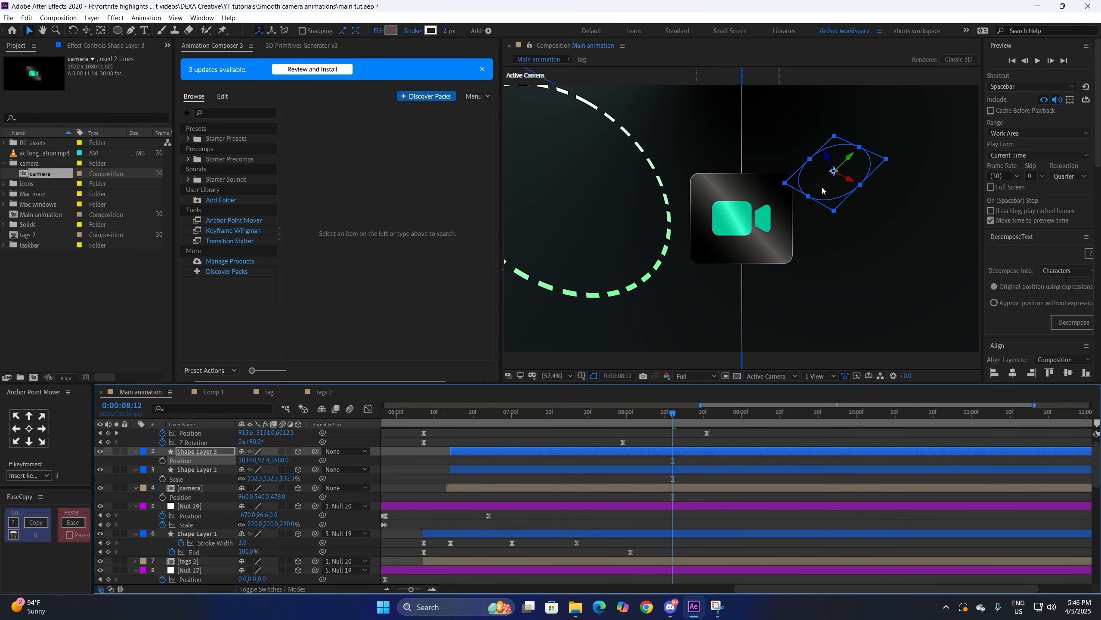
pyautogui.moveTo(823, 191); pyautogui.dragTo(836, 178)
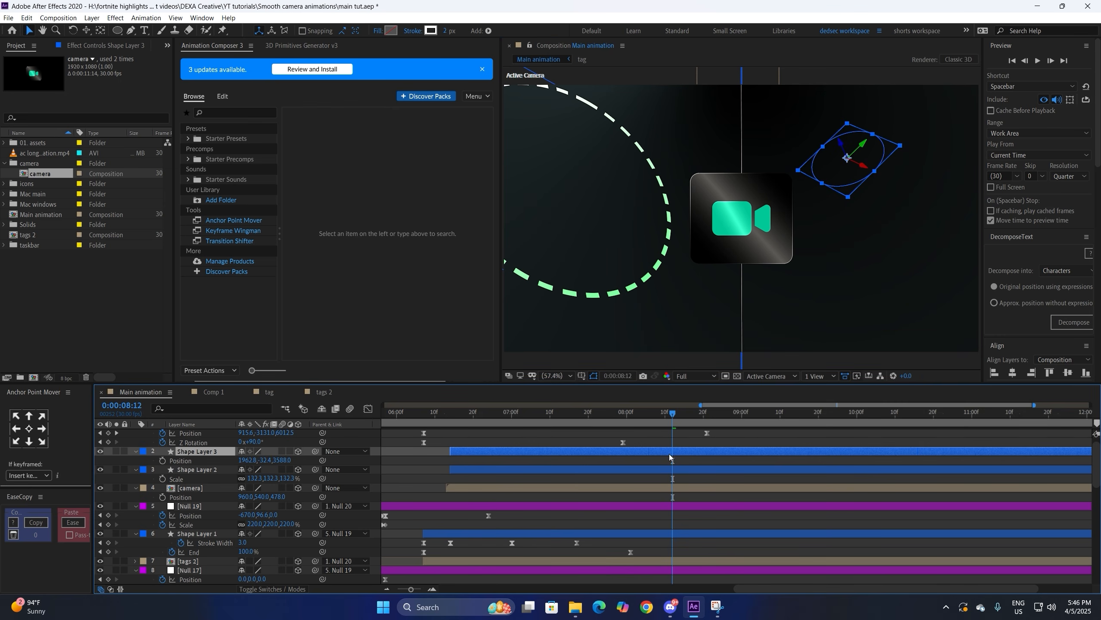
# Step: Duplicate the original ring, turn it 25° on Y, with a white gradient and 4 px stroke
pyautogui.click(568, 469)
pyautogui.hotkey('ctrl', 'd')
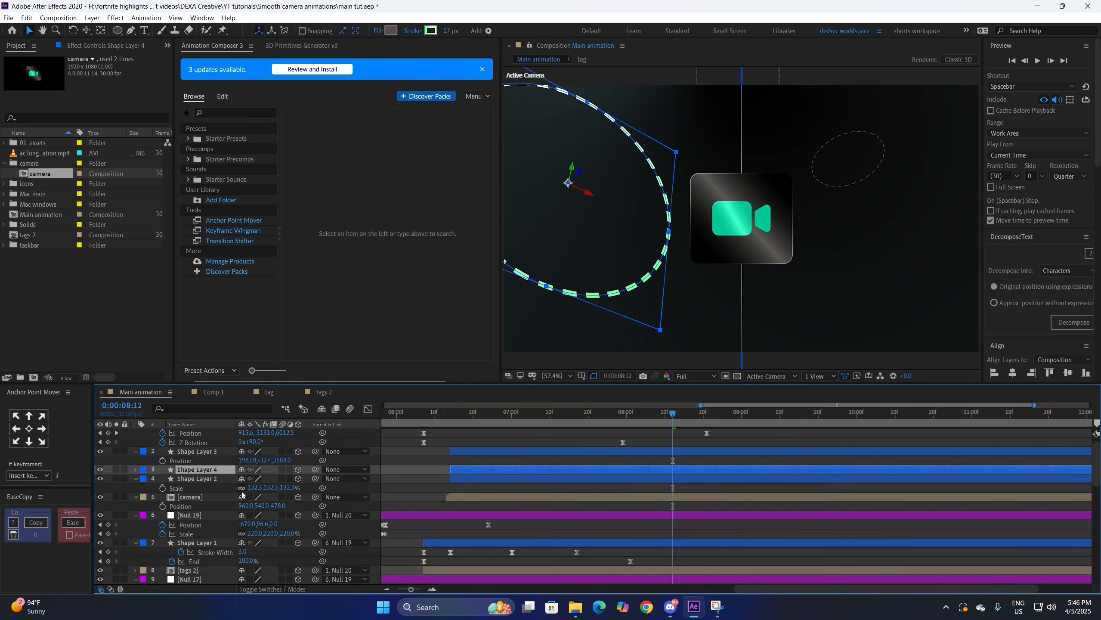
pyautogui.press('r')
pyautogui.moveTo(244, 497); pyautogui.dragTo(288, 499)
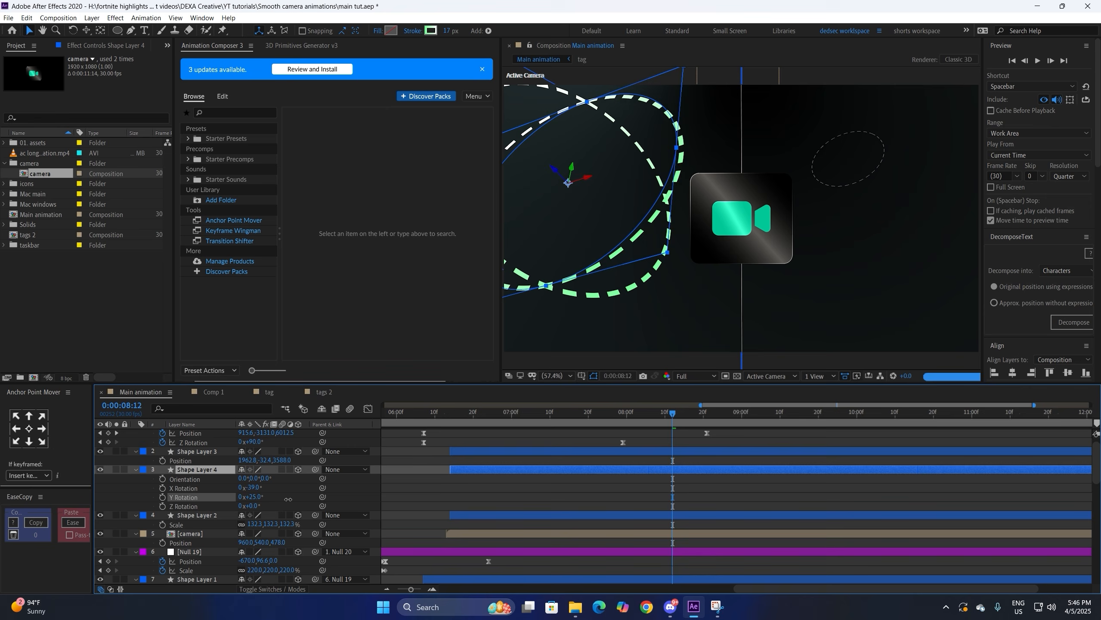
pyautogui.click(431, 31)
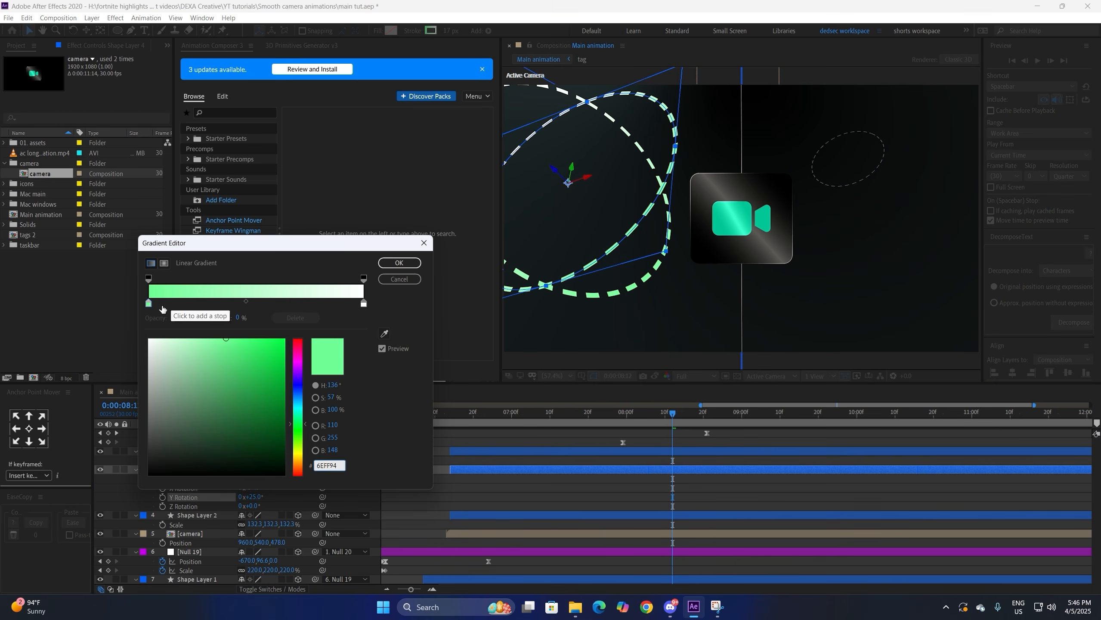
pyautogui.moveTo(171, 357); pyautogui.dragTo(149, 340)
pyautogui.click(399, 262)
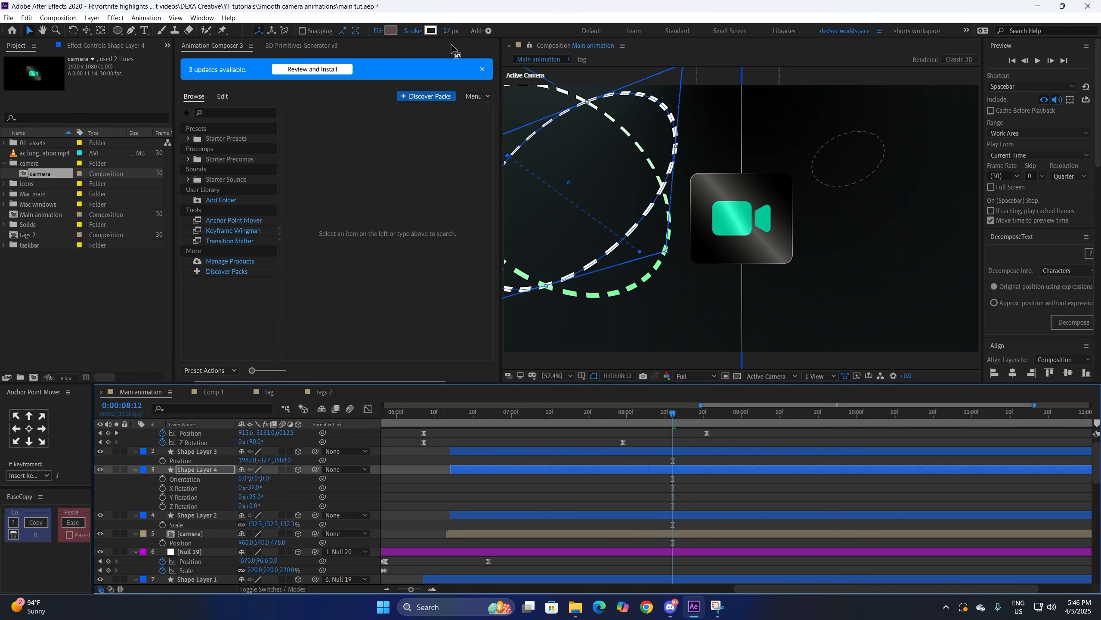
pyautogui.click(449, 32)
pyautogui.write('4')
pyautogui.press('Return')
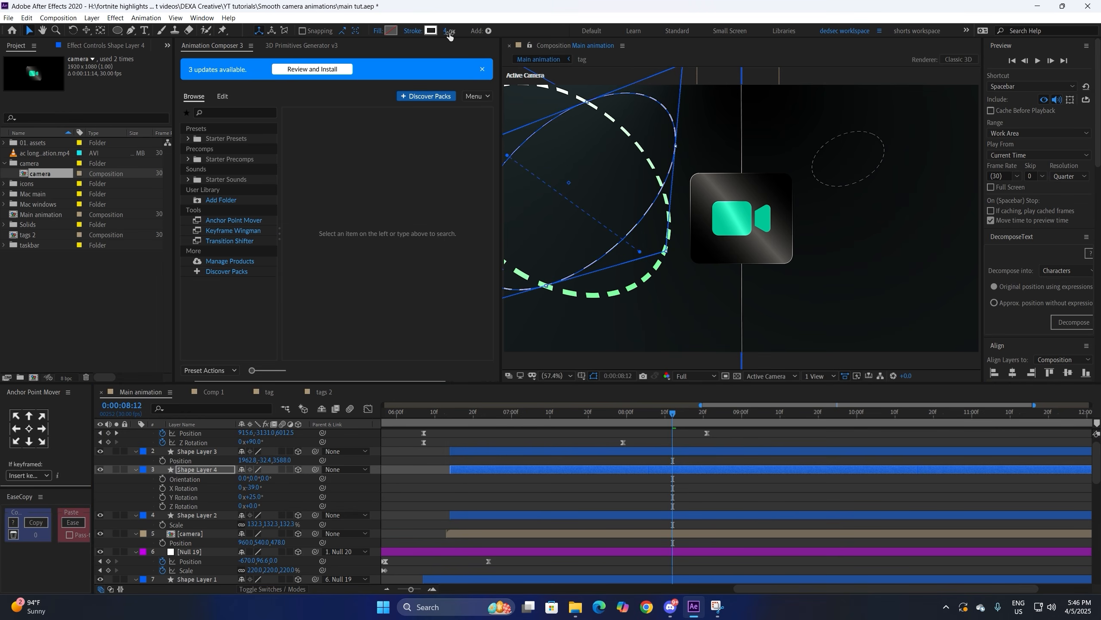
# Step: Scale Shape Layer 4 to 174.3%, place it at 1838.4,-3.7,-937.0, and thin its stroke to 2 px
pyautogui.press('s')
pyautogui.click(249, 479)
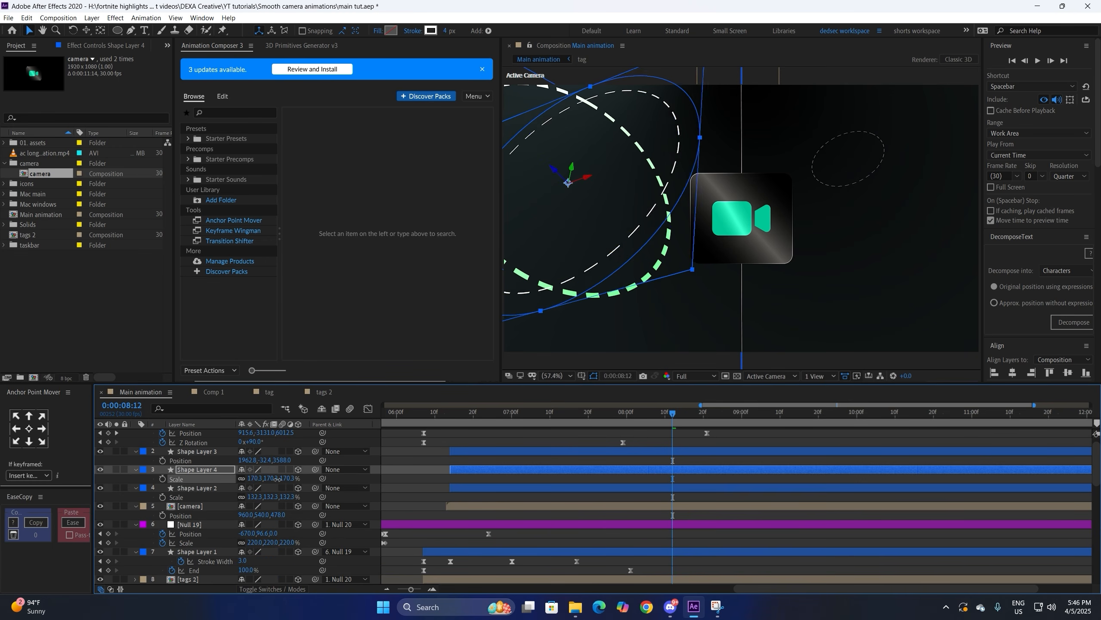
pyautogui.moveTo(654, 256); pyautogui.dragTo(1020, 173)
pyautogui.press('p')
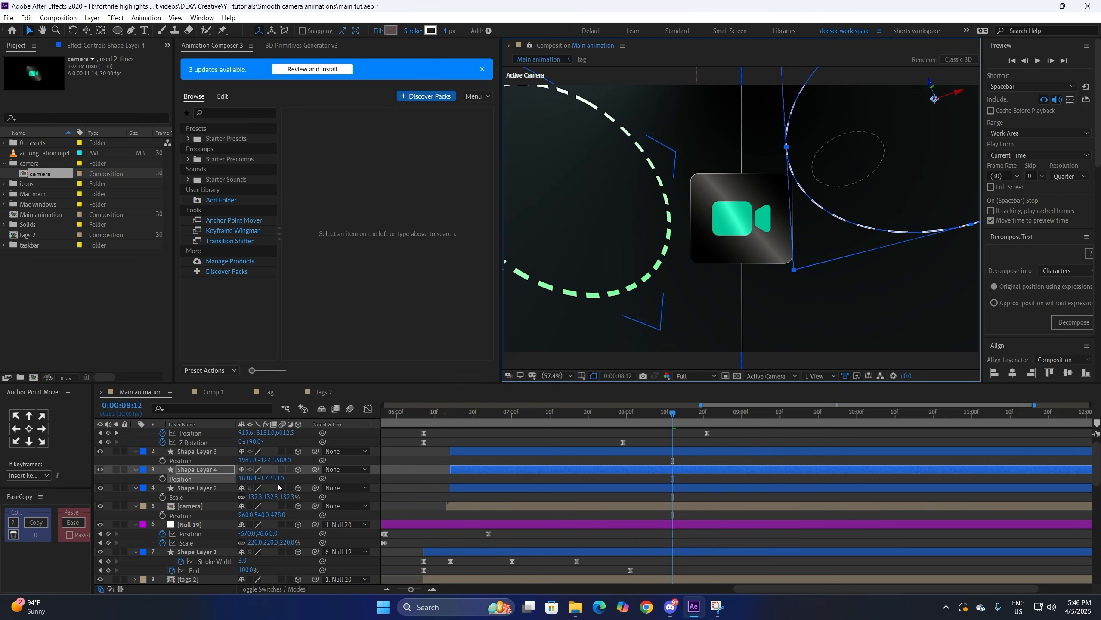
pyautogui.moveTo(244, 478); pyautogui.dragTo(121, 486)
pyautogui.click(447, 35)
pyautogui.write('2')
pyautogui.press('Return')
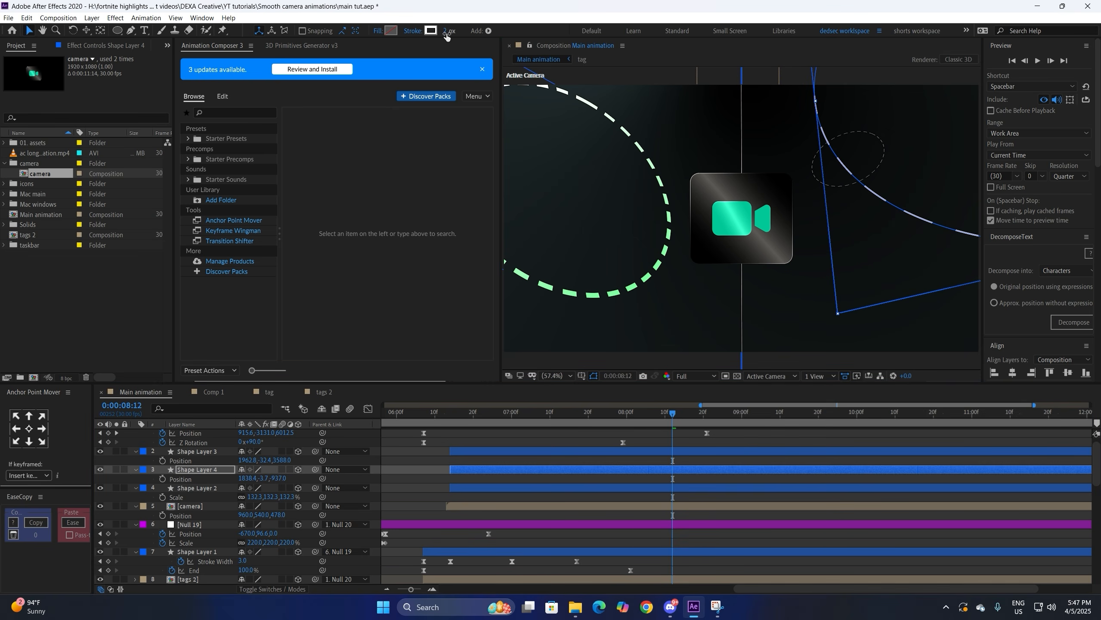
pyautogui.press('F2')
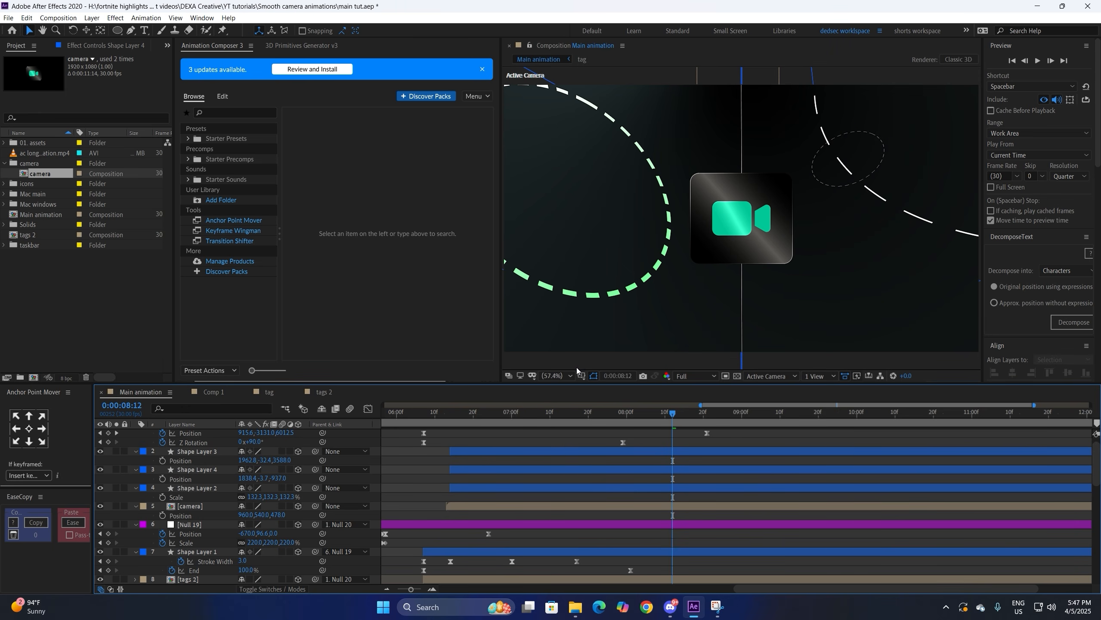
pyautogui.click(581, 375)
# Step: With the proportional grid on and viewer widened, add Gaussian Blur of about 5 to Shape Layer 2
pyautogui.click(595, 400)
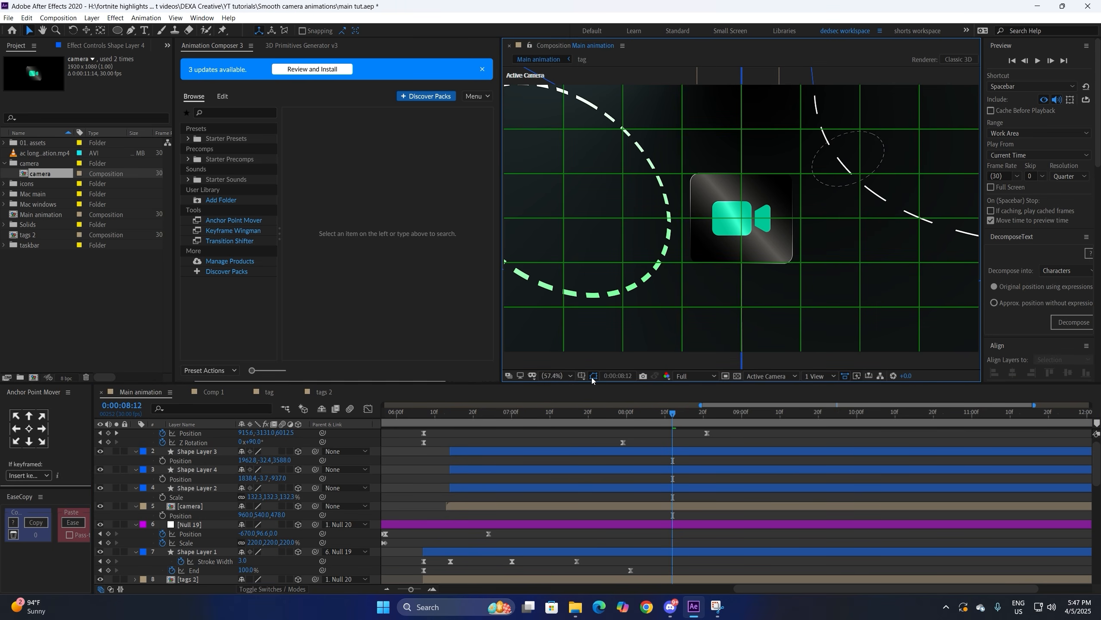
pyautogui.moveTo(503, 331); pyautogui.dragTo(473, 331)
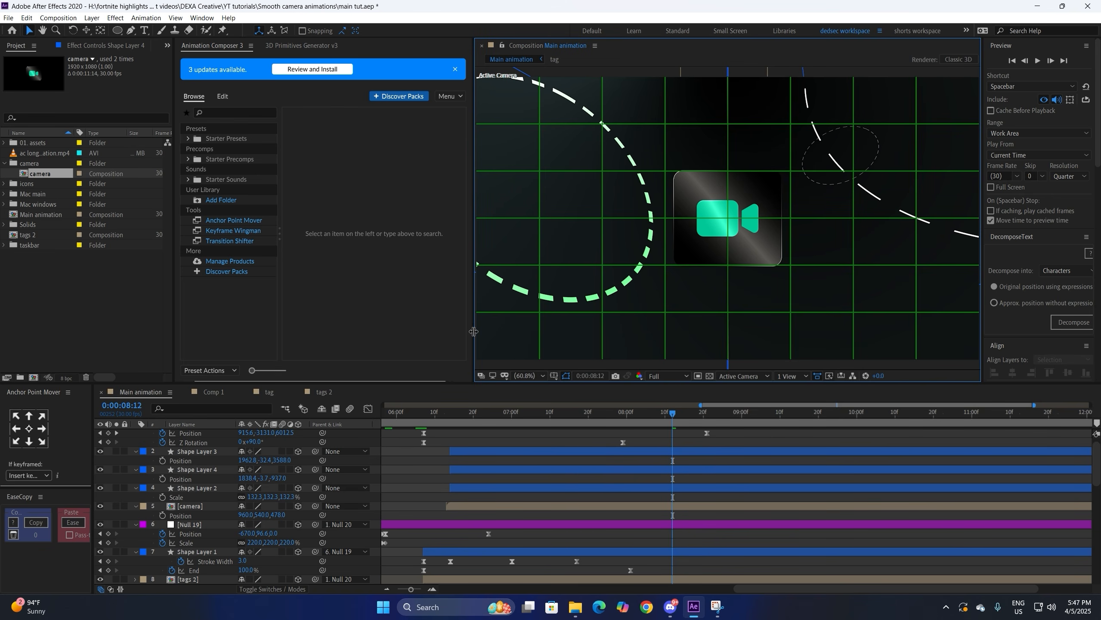
pyautogui.click(448, 468)
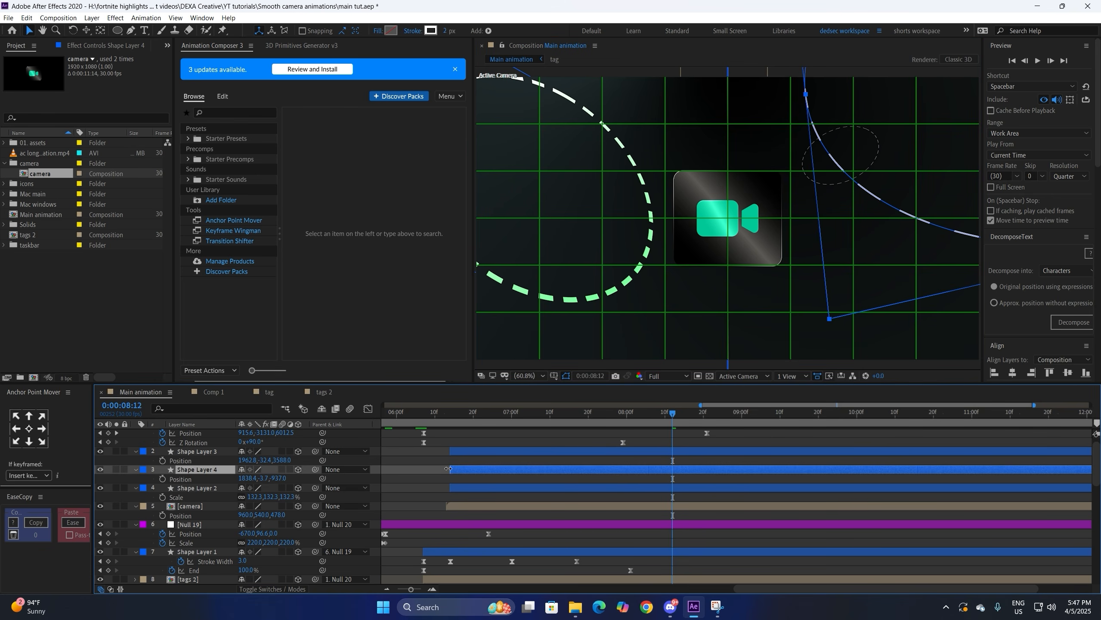
pyautogui.click(501, 489)
pyautogui.hotkey('ctrl', 'space')
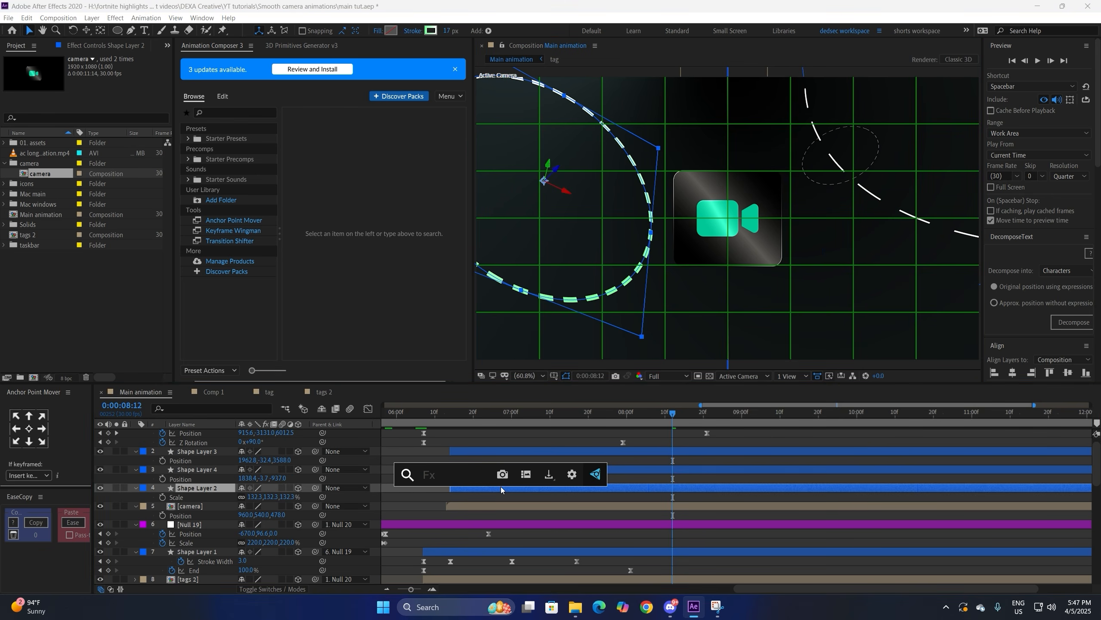
pyautogui.write('gau')
pyautogui.press('Return')
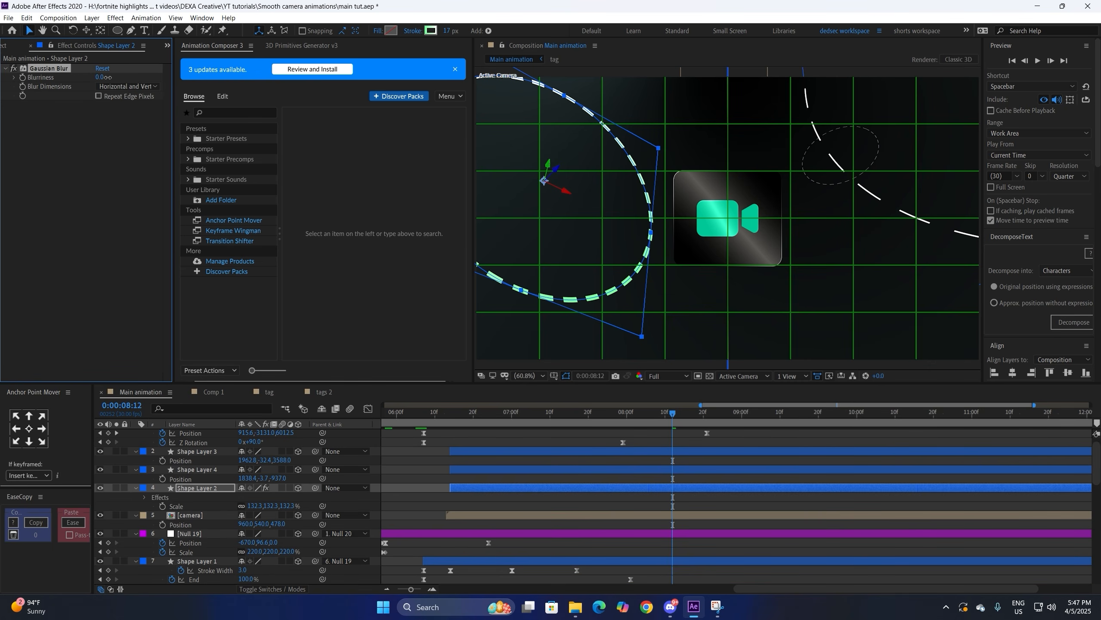
pyautogui.moveTo(124, 78); pyautogui.dragTo(130, 79)
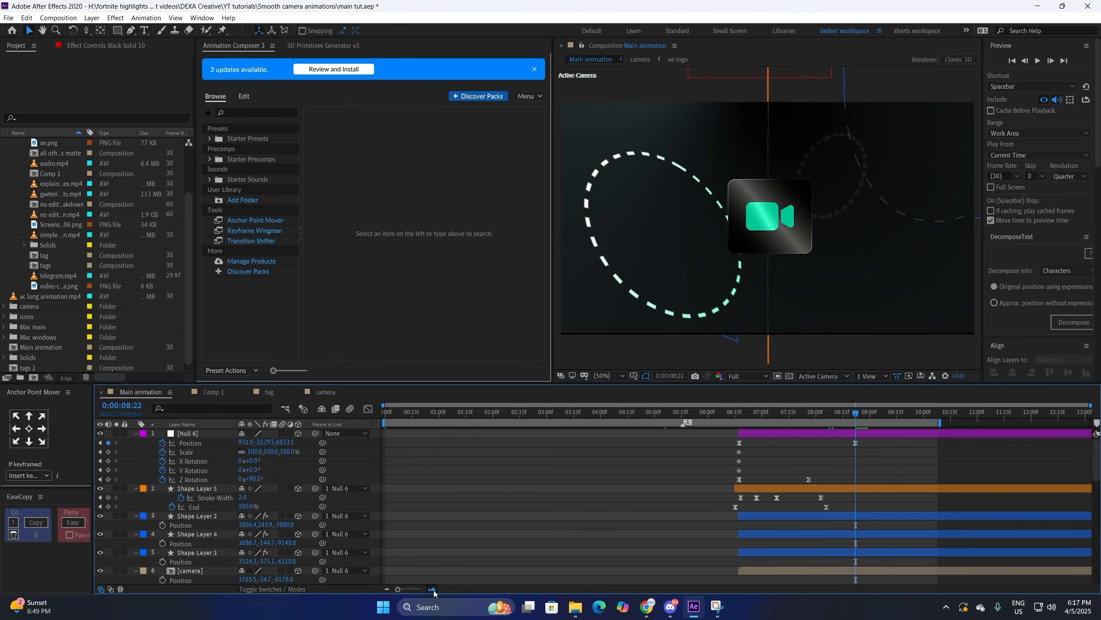
pyautogui.click(433, 590)
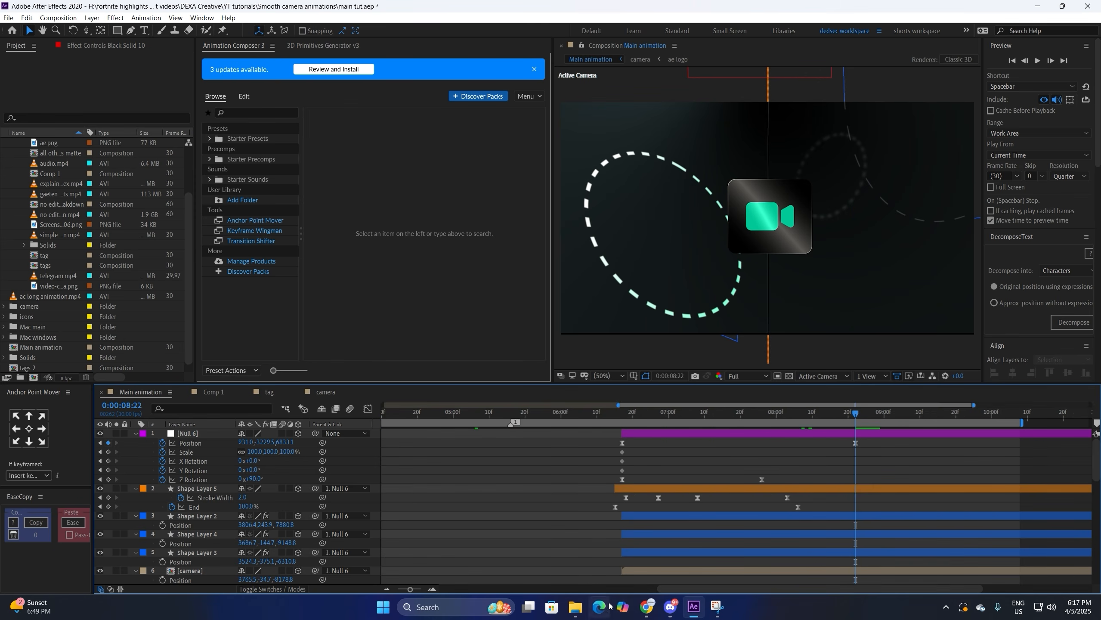
pyautogui.moveTo(691, 592); pyautogui.dragTo(710, 591)
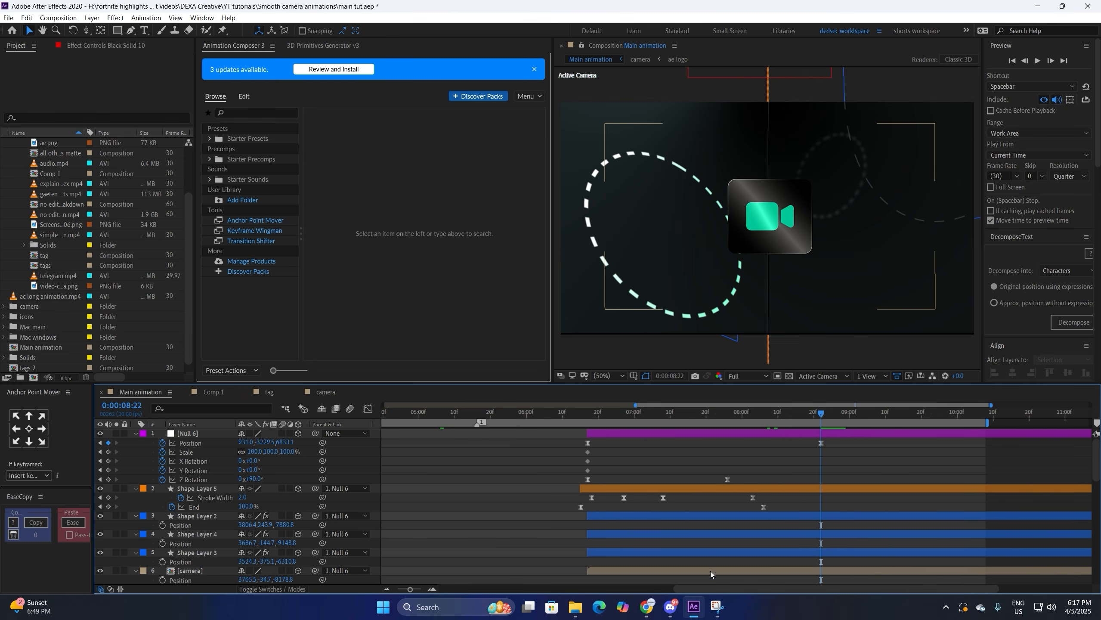
pyautogui.click(795, 231)
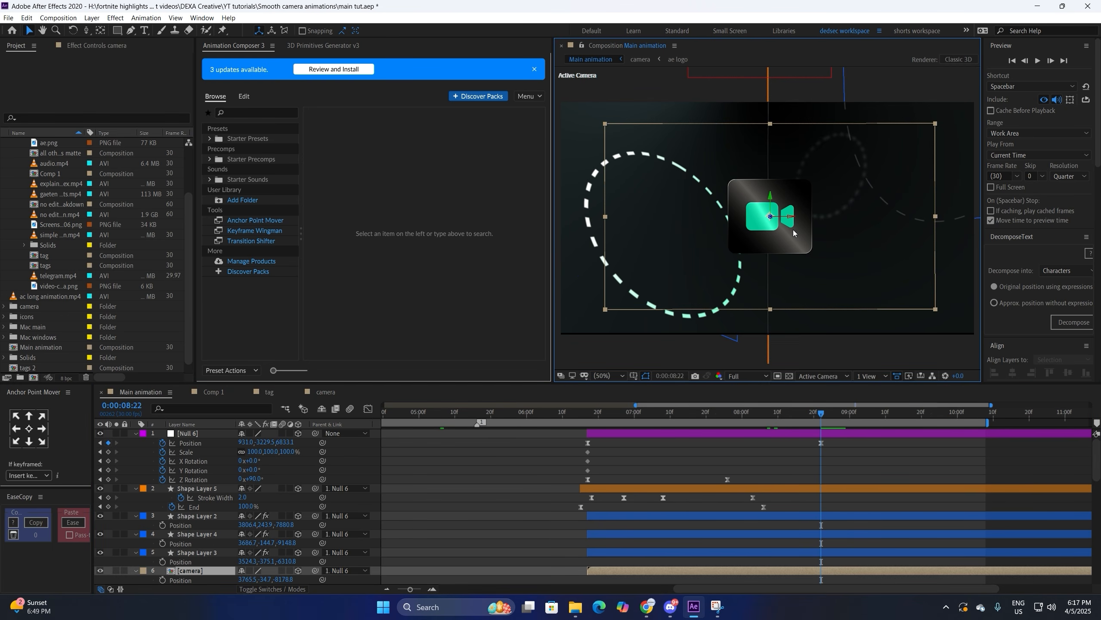
pyautogui.click(541, 483)
pyautogui.click(585, 416)
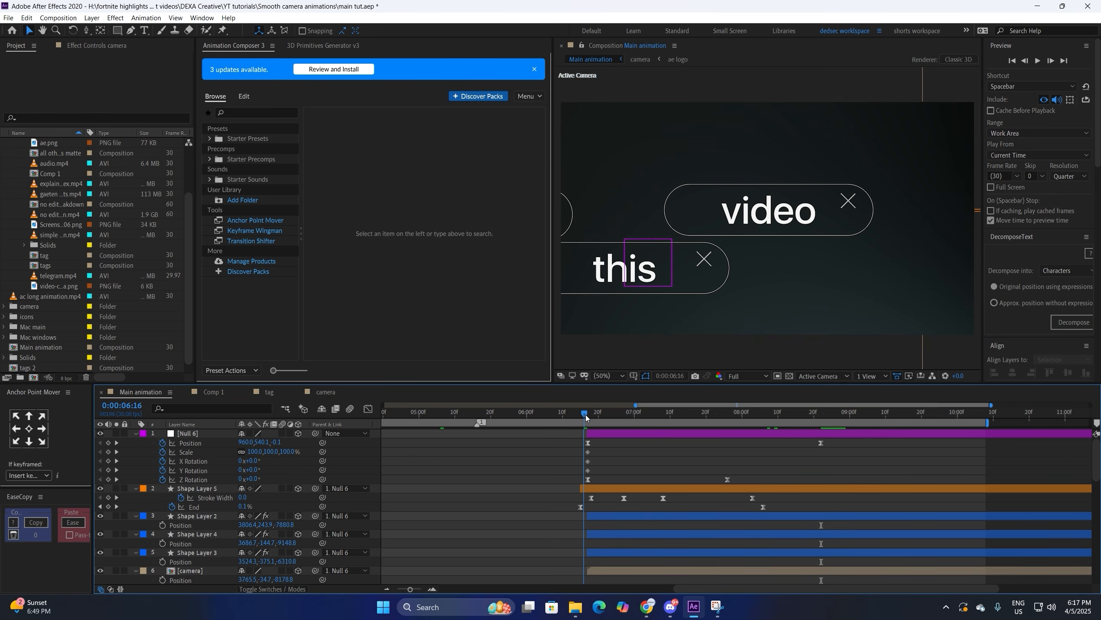
pyautogui.moveTo(585, 416); pyautogui.dragTo(587, 416)
pyautogui.press('space')
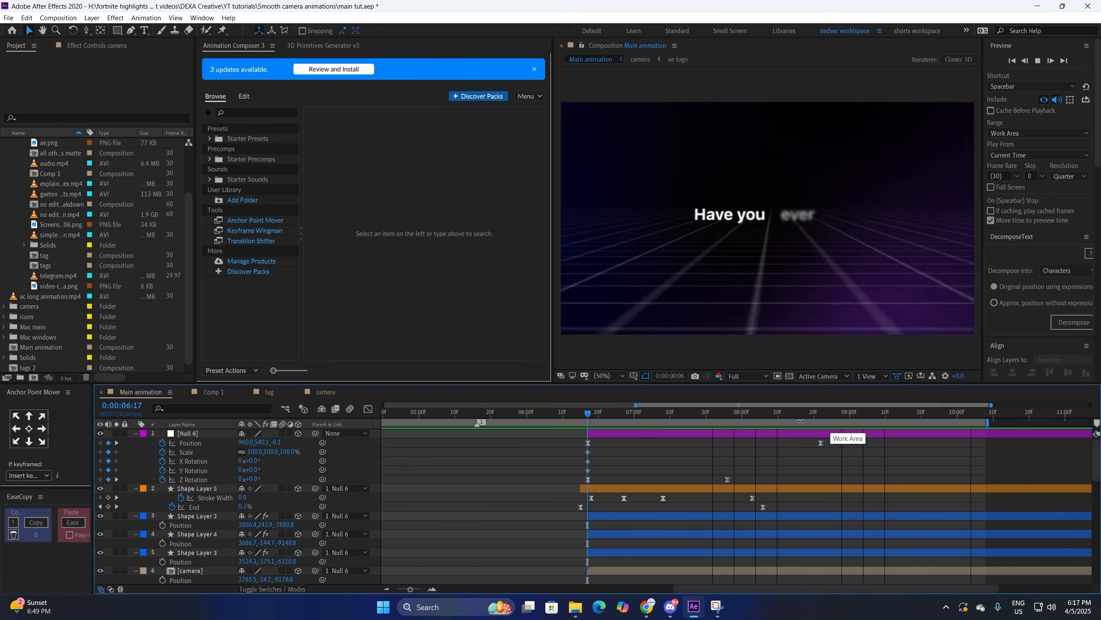
pyautogui.press('space')
pyautogui.click(776, 417)
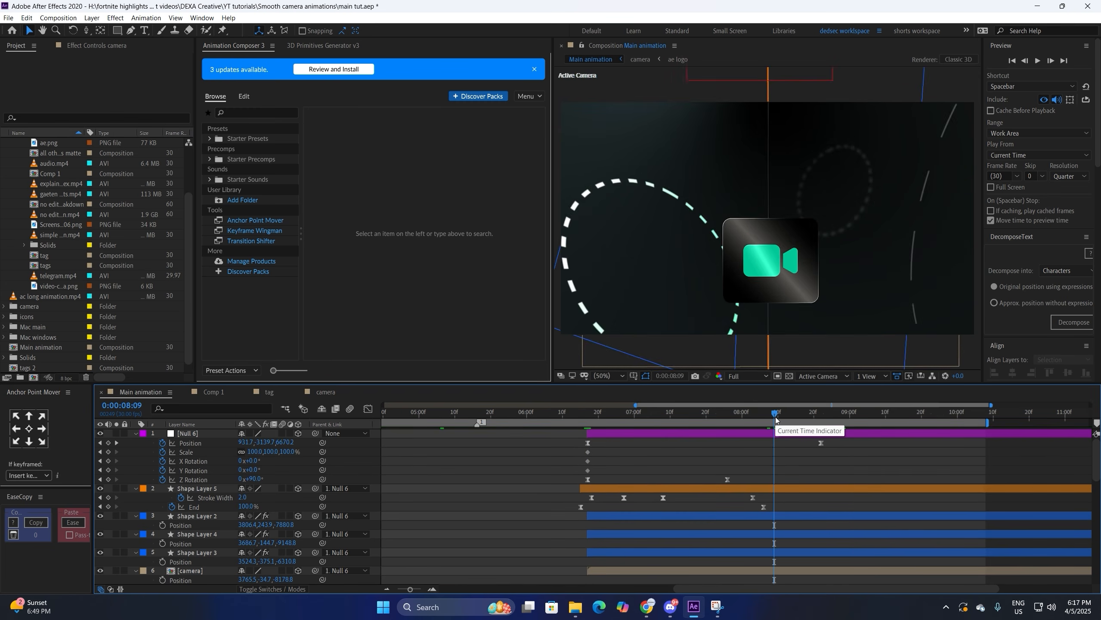
pyautogui.press('space')
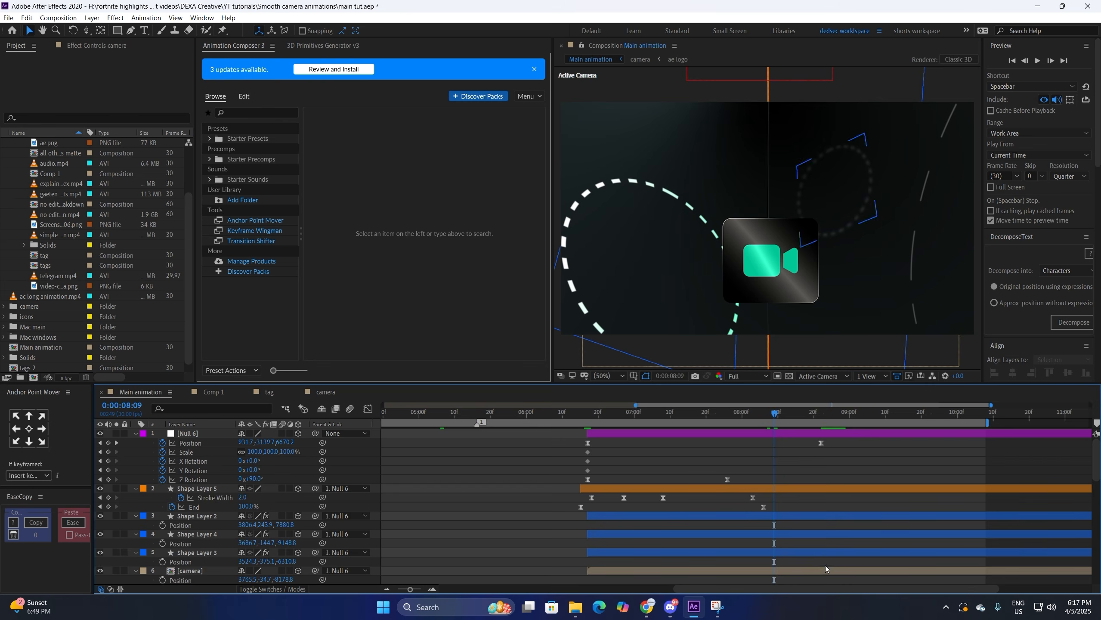
pyautogui.doubleClick(825, 572)
pyautogui.click(534, 420)
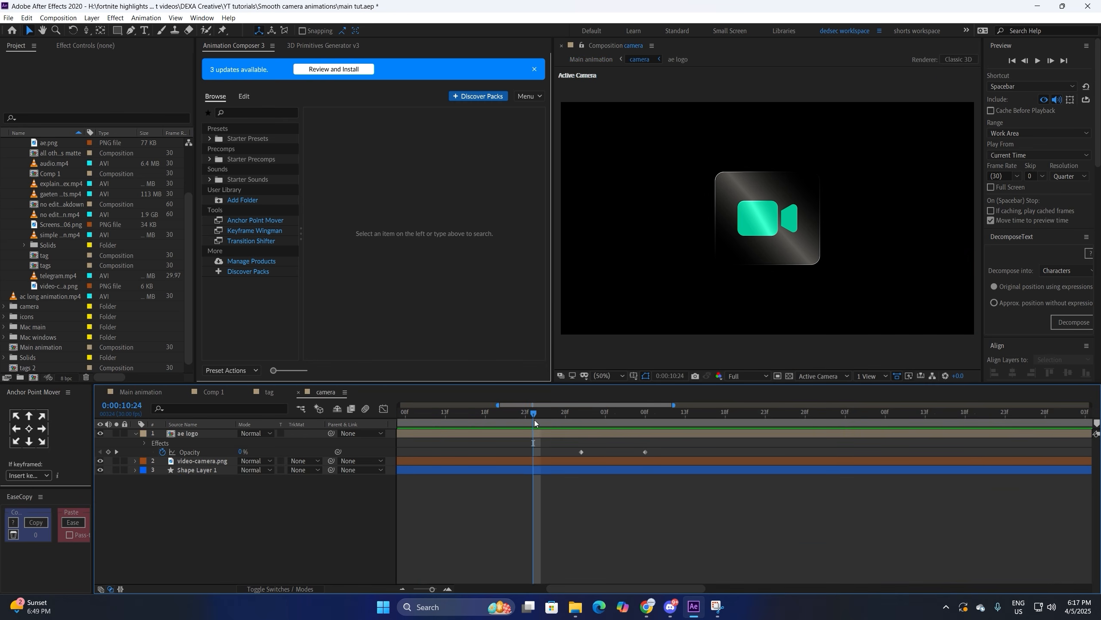
pyautogui.press('space')
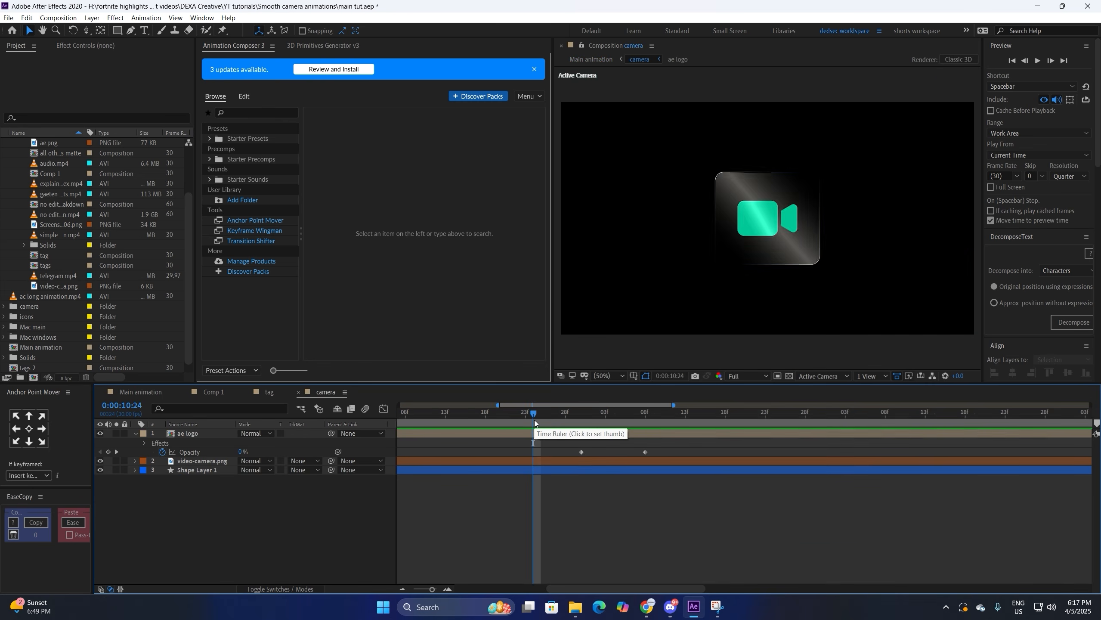
pyautogui.click(534, 420)
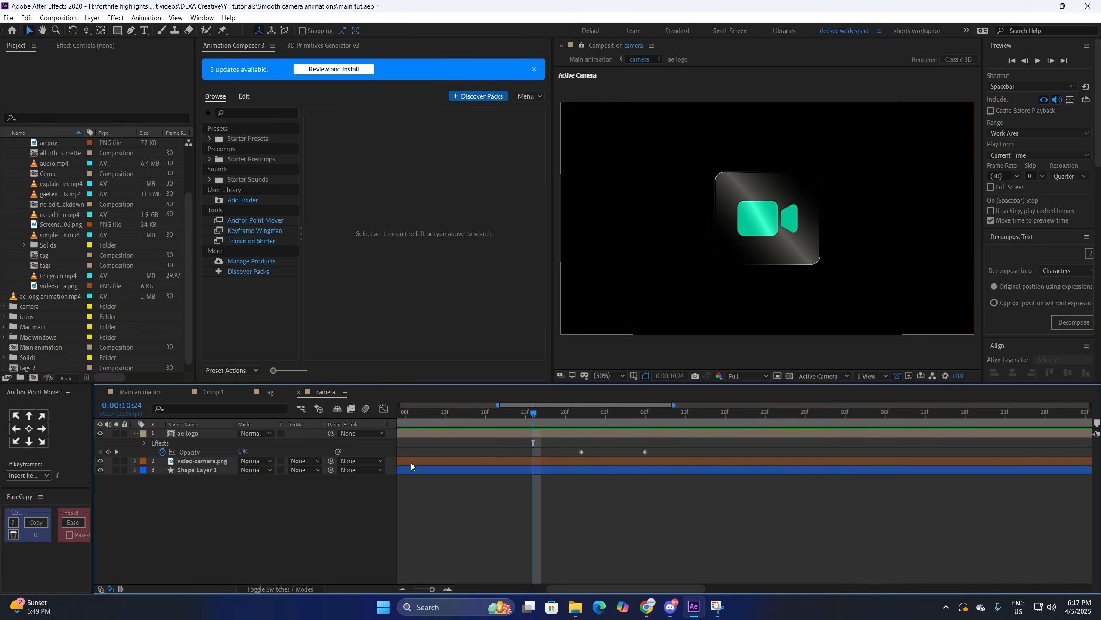
pyautogui.click(140, 391)
pyautogui.click(827, 436)
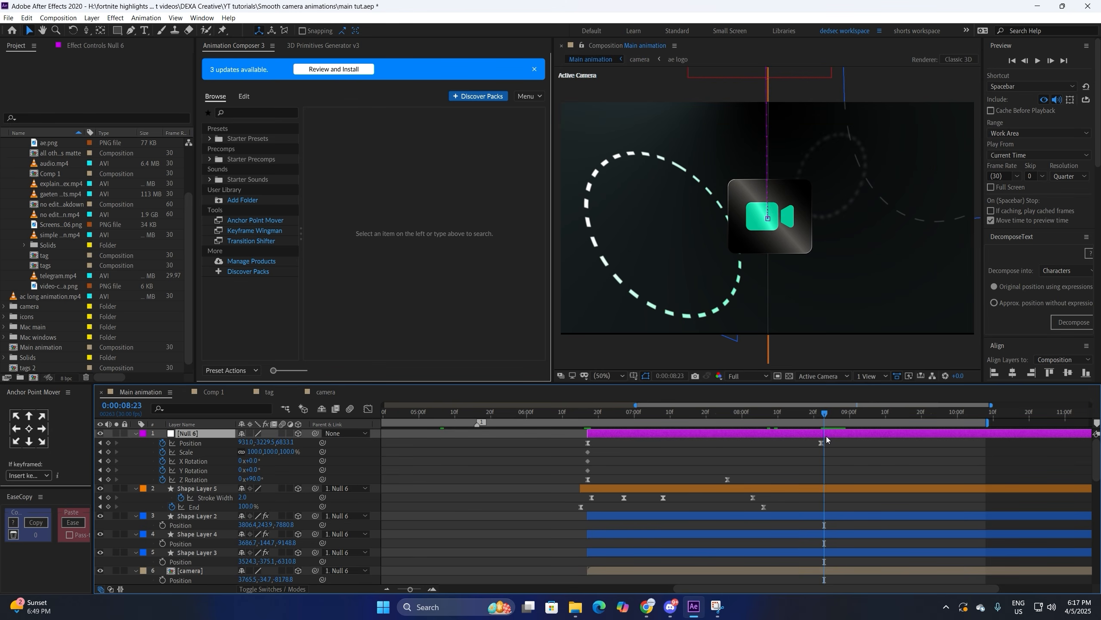
# Step: Create Null 23 trimmed to start at the current time and inspect the scene from Custom View 1
pyautogui.hotkey('ctrl', 'alt', 'shift', 'y')
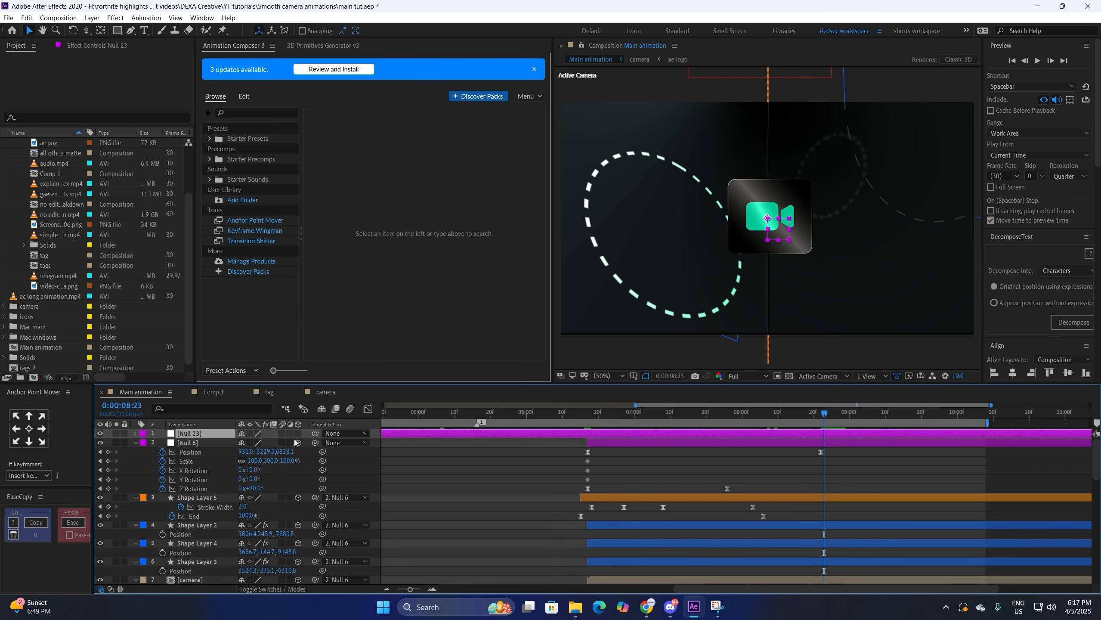
pyautogui.hotkey('alt', '[')
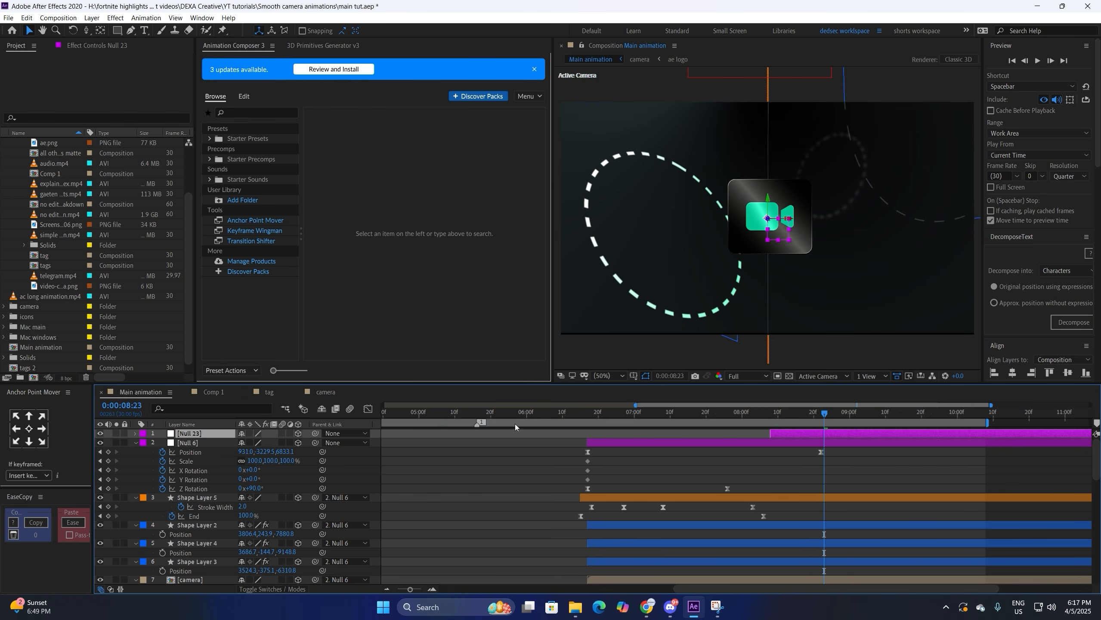
pyautogui.click(801, 376)
pyautogui.click(819, 476)
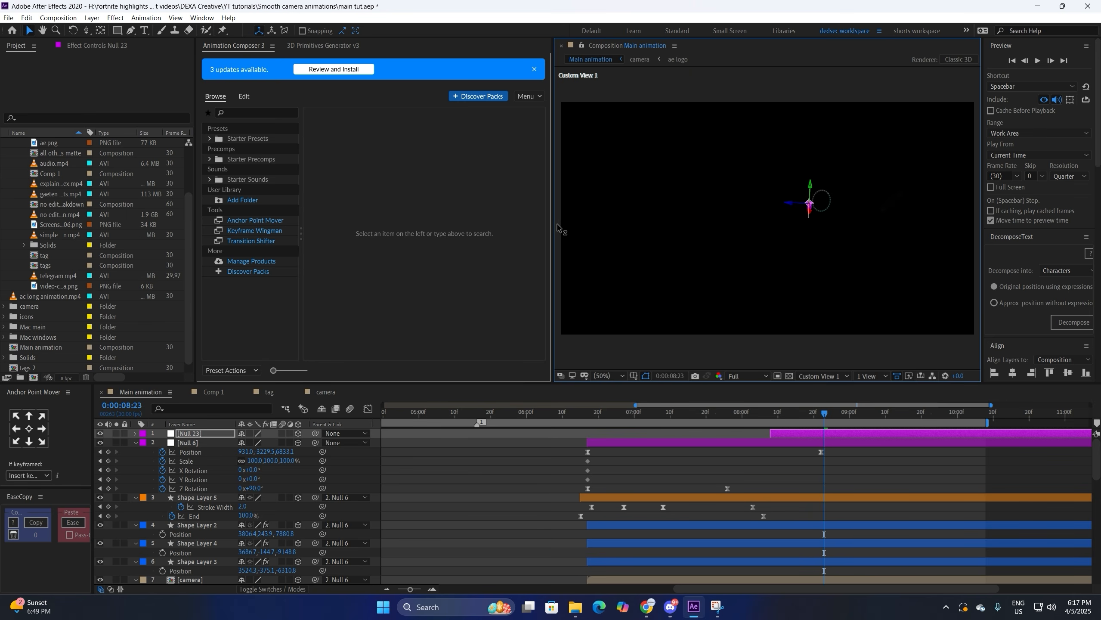
# Step: Return the viewer to Active Camera and parent Null 6 to Null 23
pyautogui.click(732, 580)
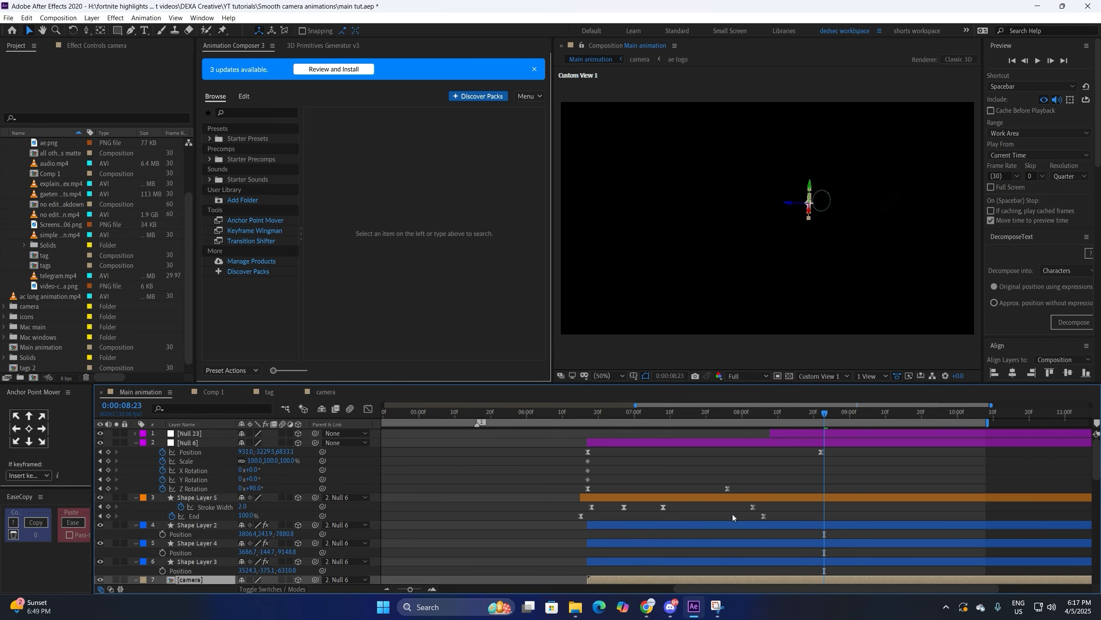
pyautogui.click(786, 431)
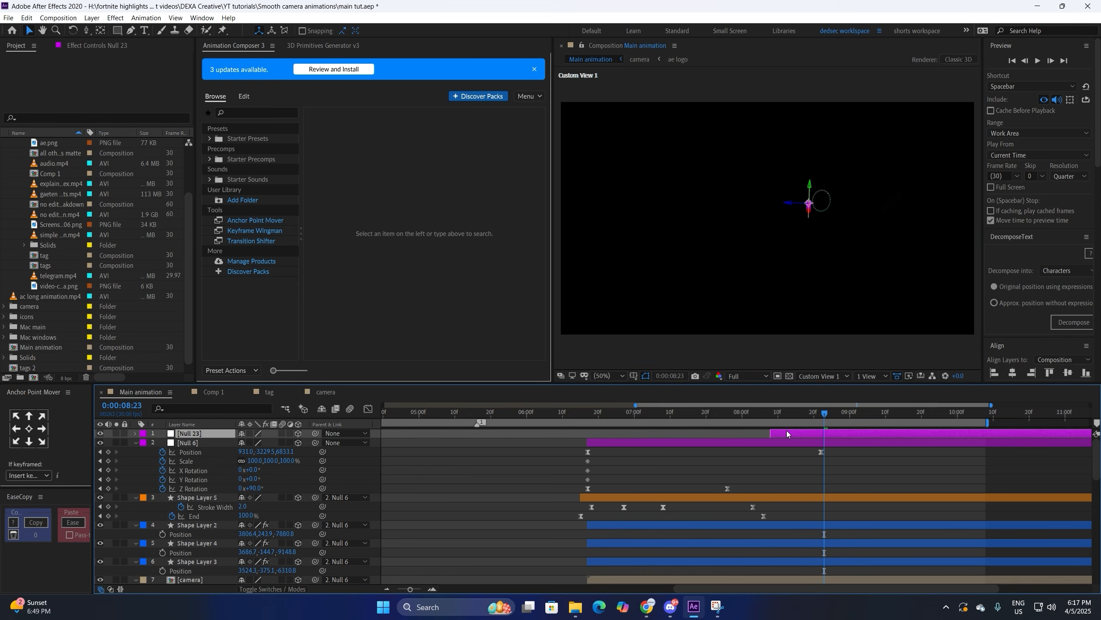
pyautogui.click(824, 375)
pyautogui.click(823, 387)
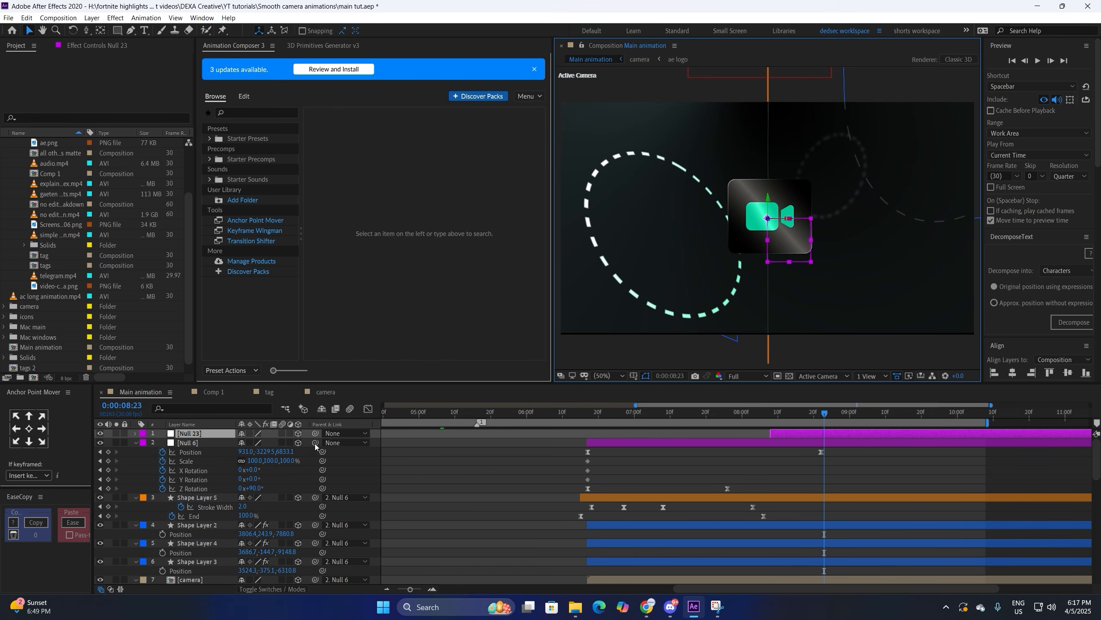
pyautogui.moveTo(315, 444); pyautogui.dragTo(206, 435)
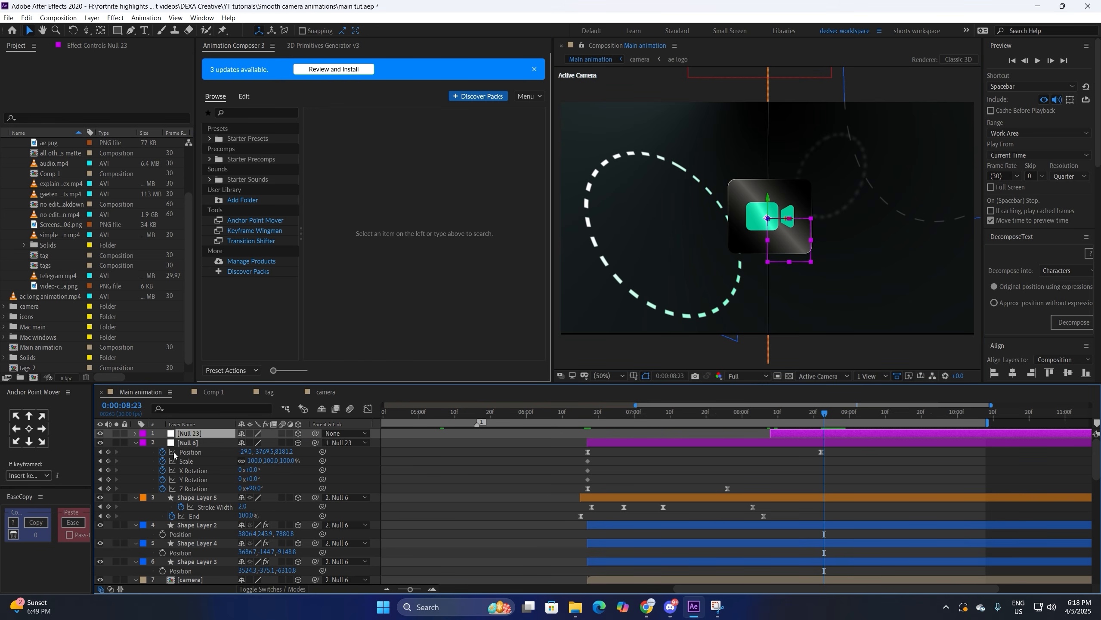
# Step: Keyframe Null 23's Position and X Rotation, reaching Z -1638.1 and -9.7° at 10:06
pyautogui.press('r')
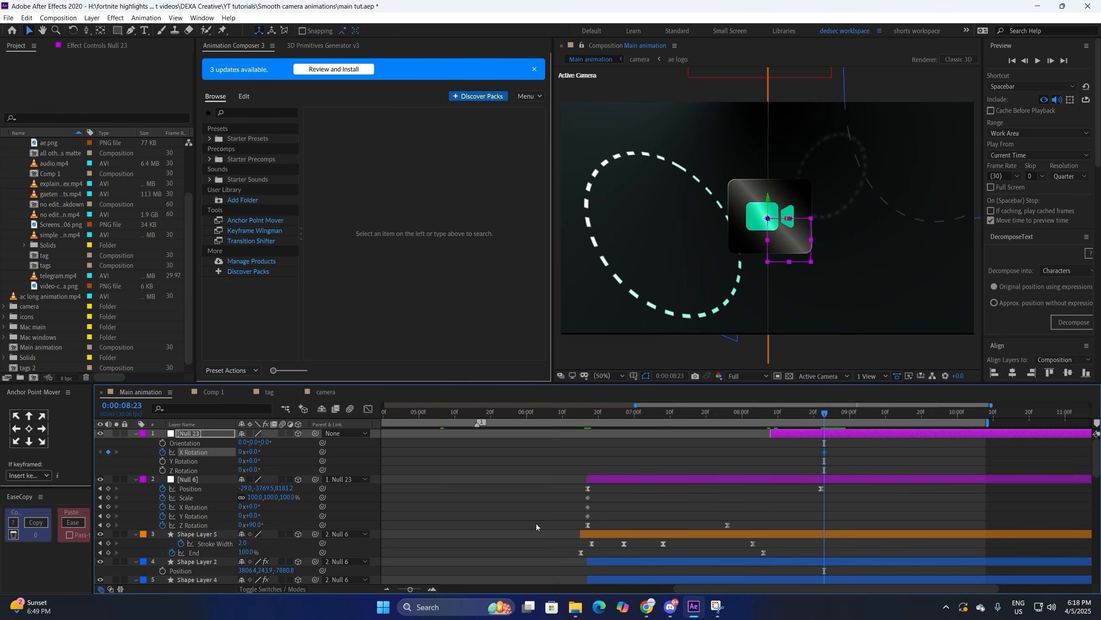
pyautogui.hotkey('alt', 'shift', 'p')
pyautogui.press('u')
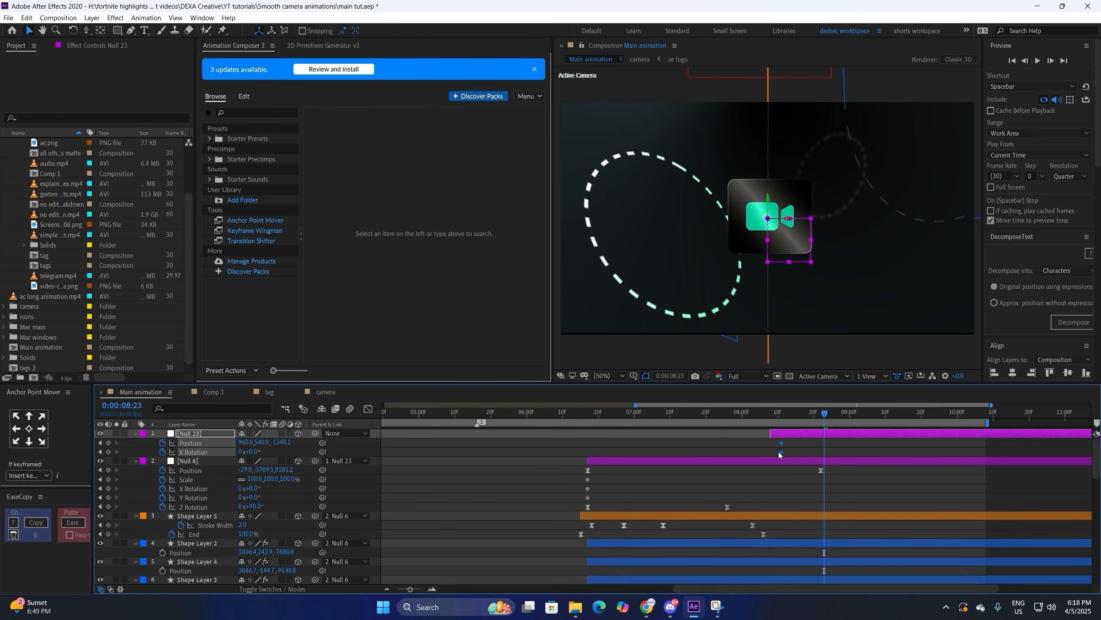
pyautogui.moveTo(779, 452); pyautogui.dragTo(775, 451)
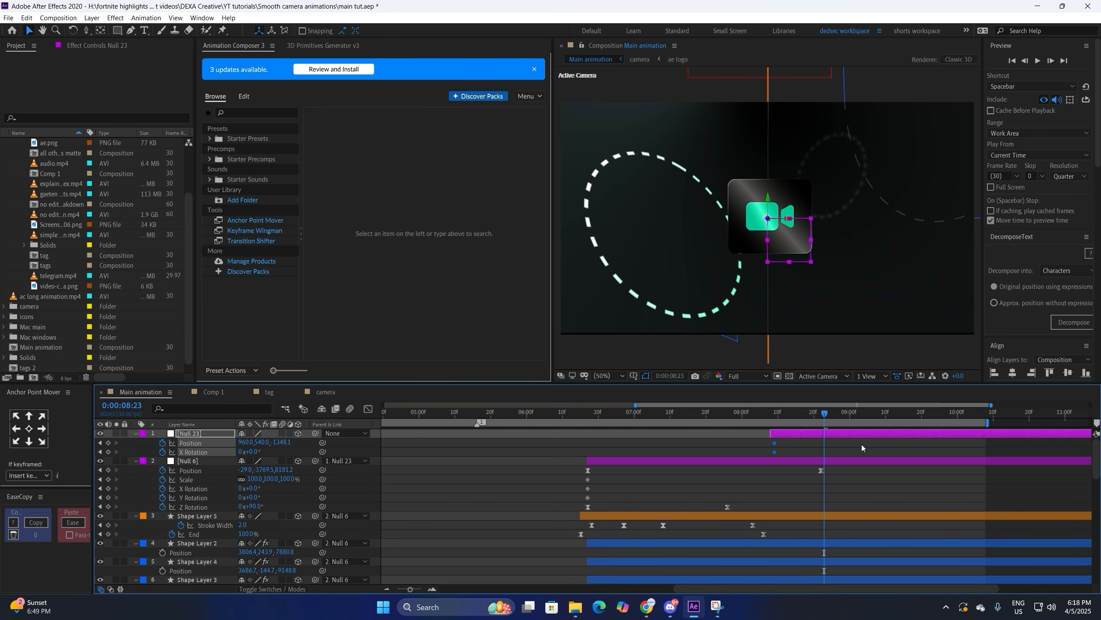
pyautogui.click(980, 414)
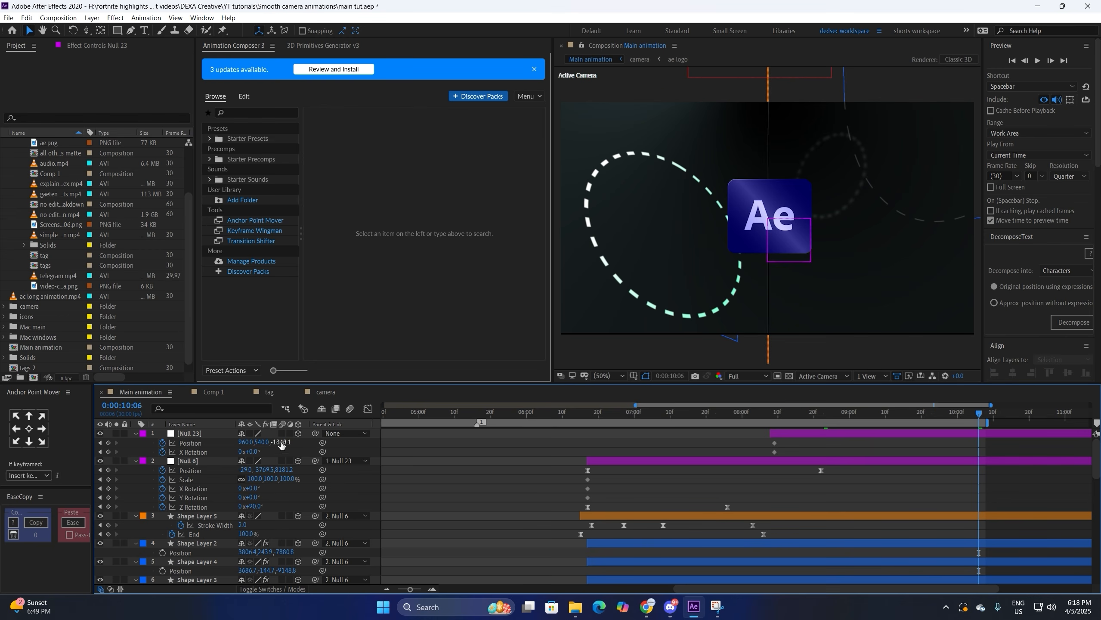
pyautogui.moveTo(267, 444); pyautogui.dragTo(208, 453)
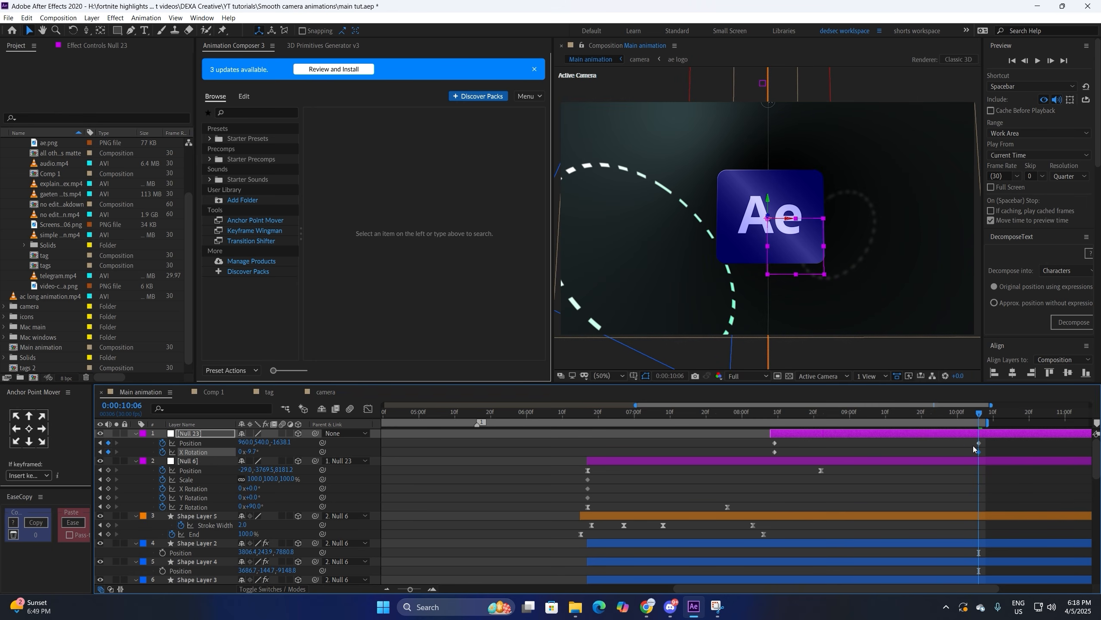
# Step: Apply Easy Ease to Null 23's start and end keyframes and view their speed graph
pyautogui.moveTo(974, 449); pyautogui.dragTo(765, 439)
pyautogui.press('F9')
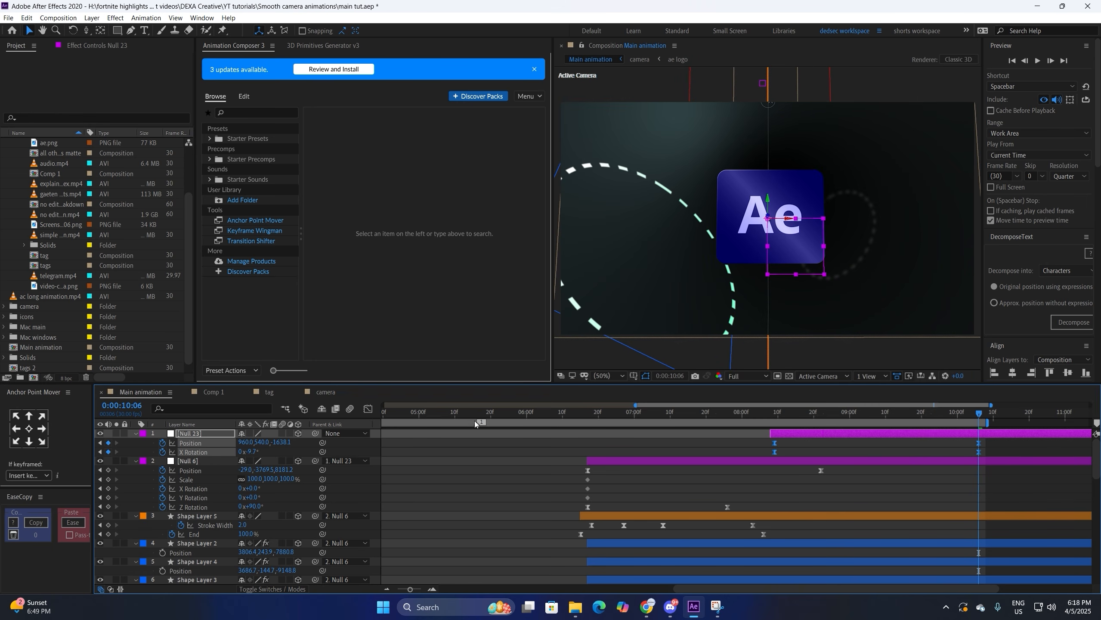
pyautogui.click(368, 410)
# Step: Lengthen the first keyframe's ease-out and last keyframe's ease-in influence on Null 23's speed curve
pyautogui.moveTo(746, 534); pyautogui.dragTo(801, 561)
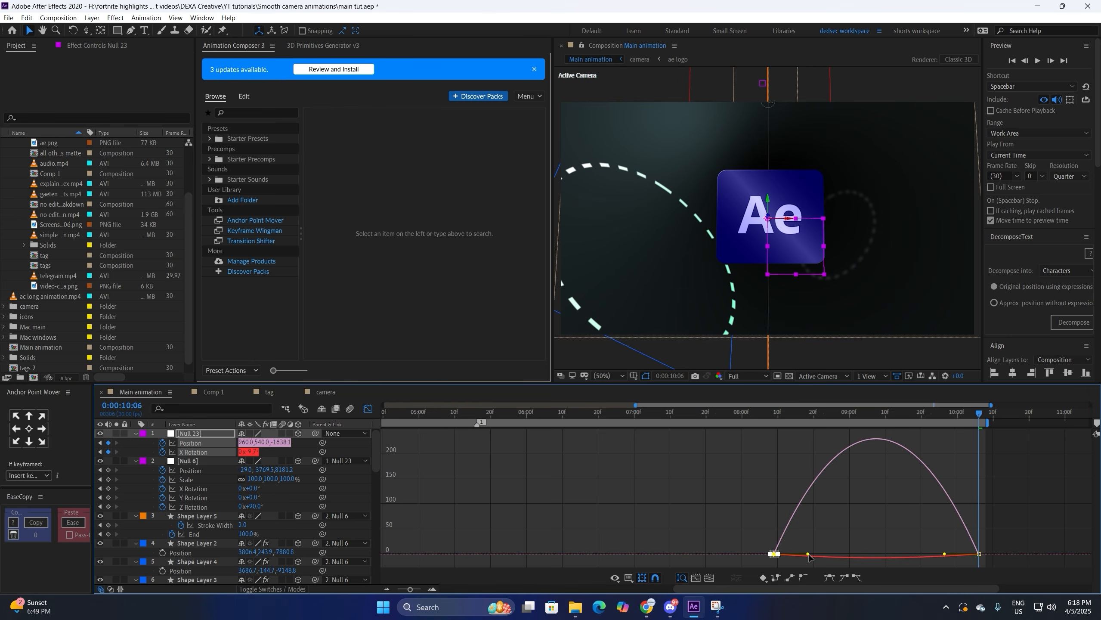
pyautogui.moveTo(809, 557); pyautogui.dragTo(825, 555)
pyautogui.moveTo(929, 529); pyautogui.dragTo(1025, 563)
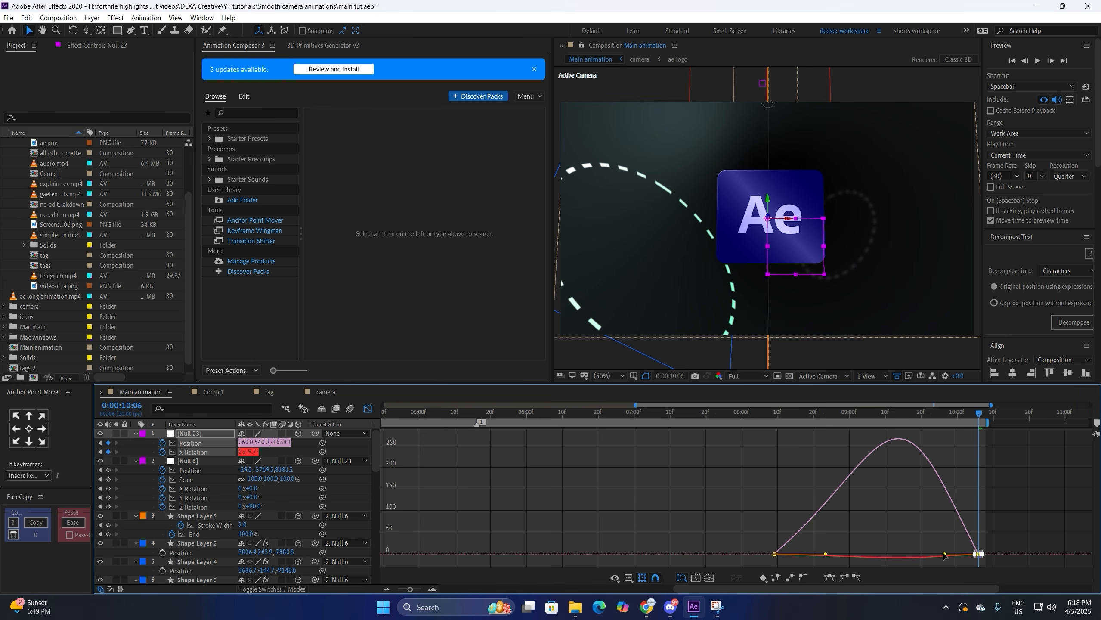
pyautogui.moveTo(944, 557); pyautogui.dragTo(899, 555)
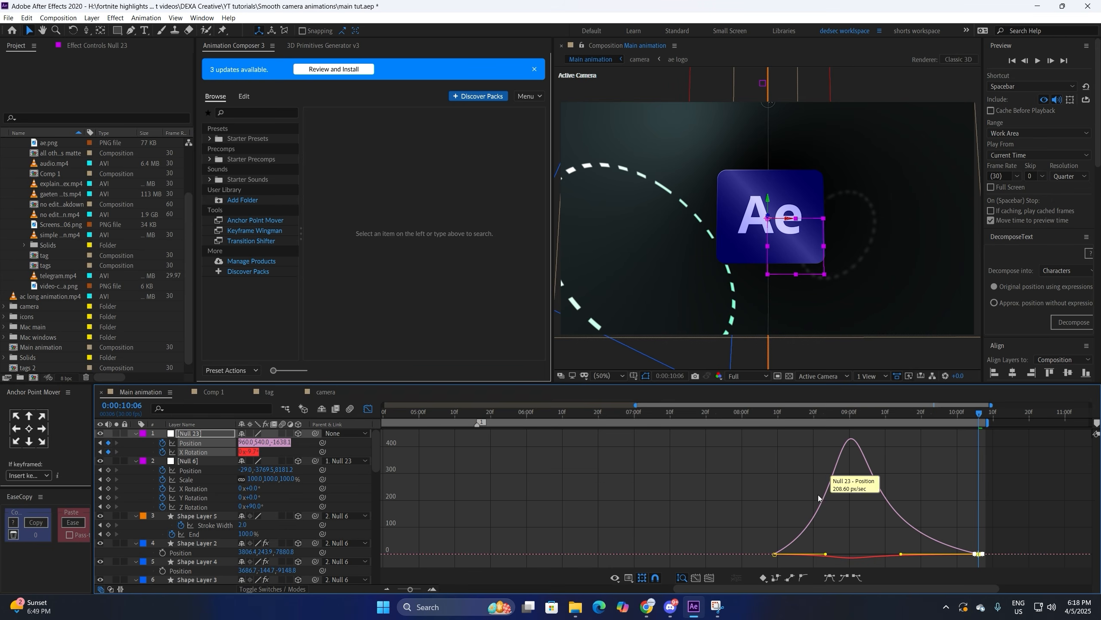
# Step: Return to the layer bars view and preview the push-in from 8:09
pyautogui.click(368, 409)
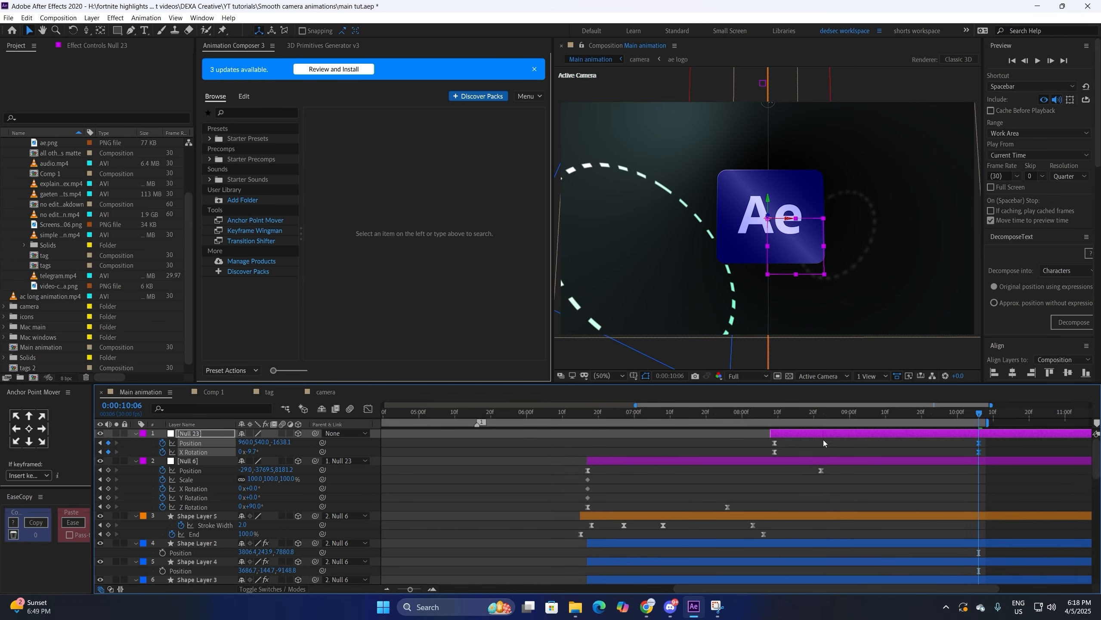
pyautogui.click(775, 418)
pyautogui.press('space')
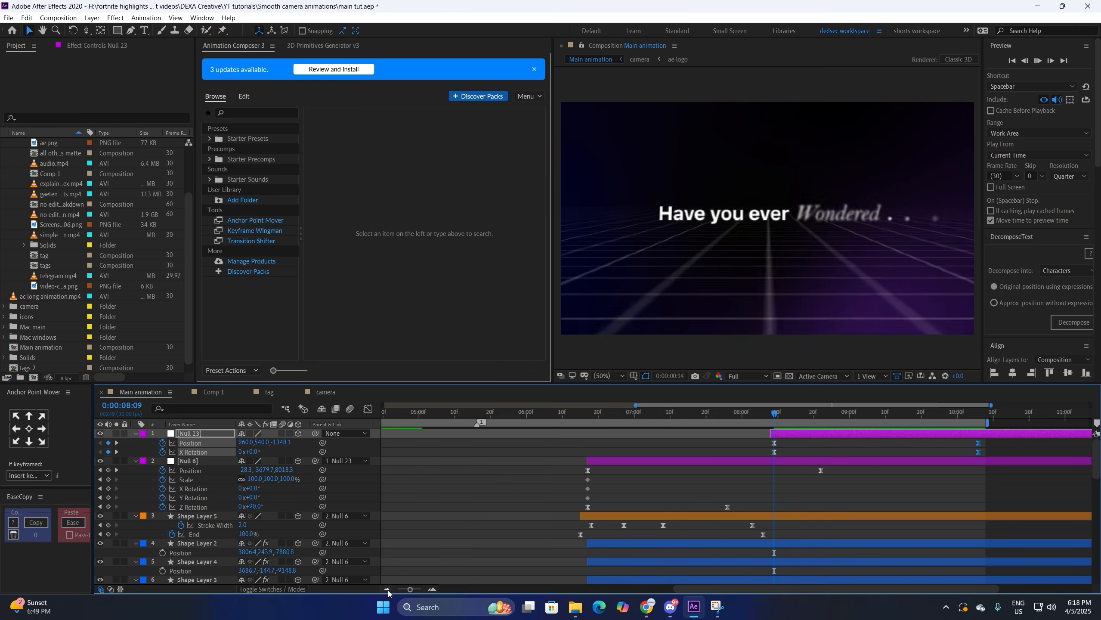
pyautogui.click(387, 590)
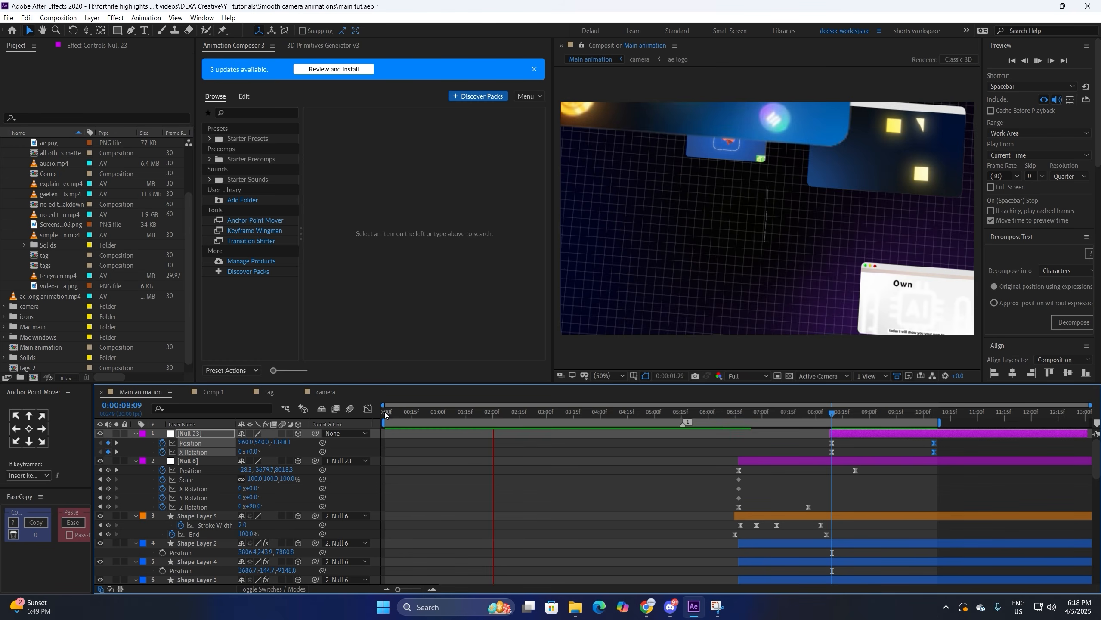
pyautogui.click(385, 412)
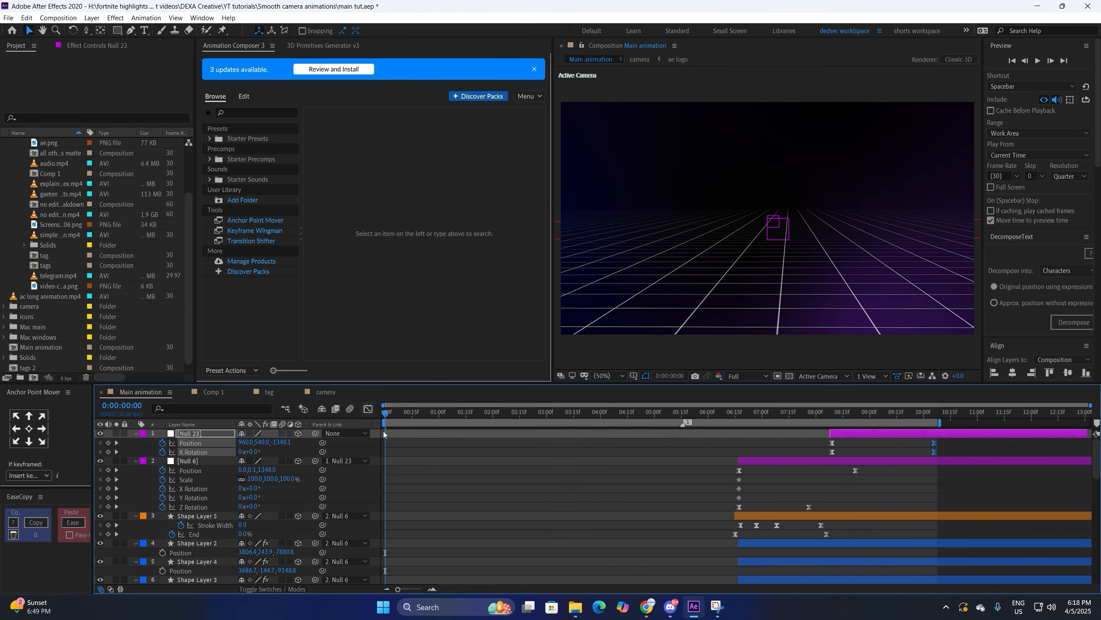
pyautogui.press('space')
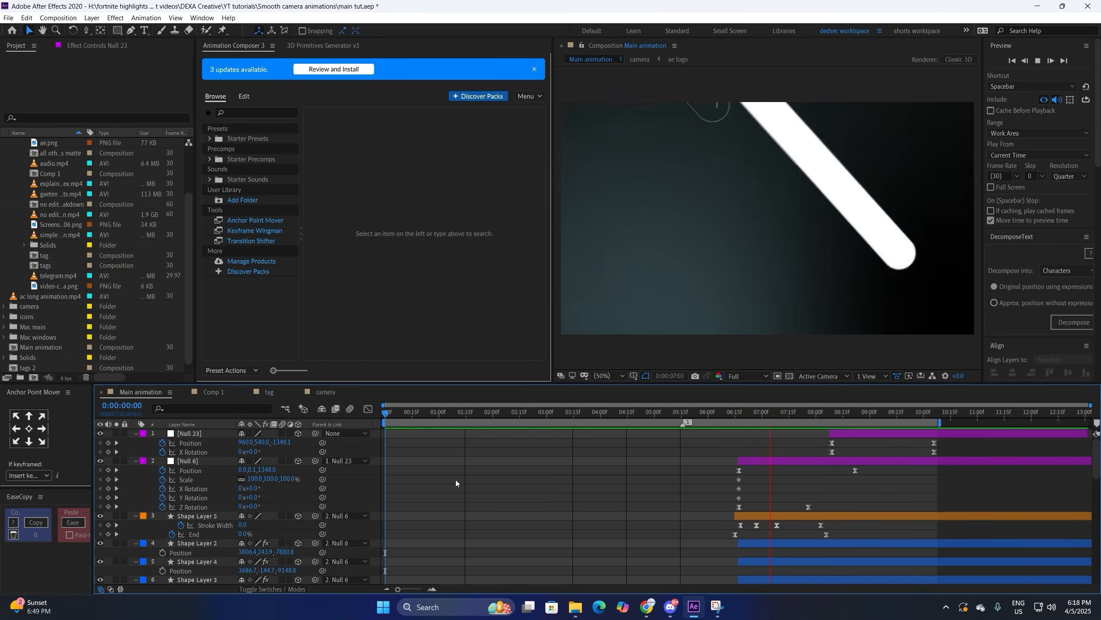
pyautogui.click(731, 411)
pyautogui.click(731, 411)
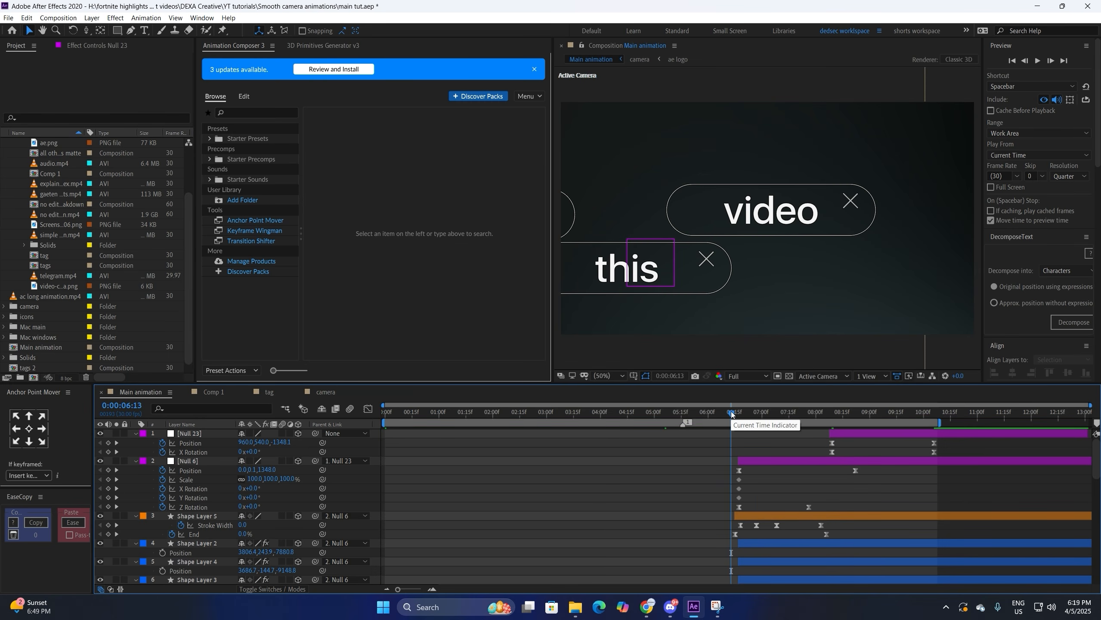
pyautogui.press('space')
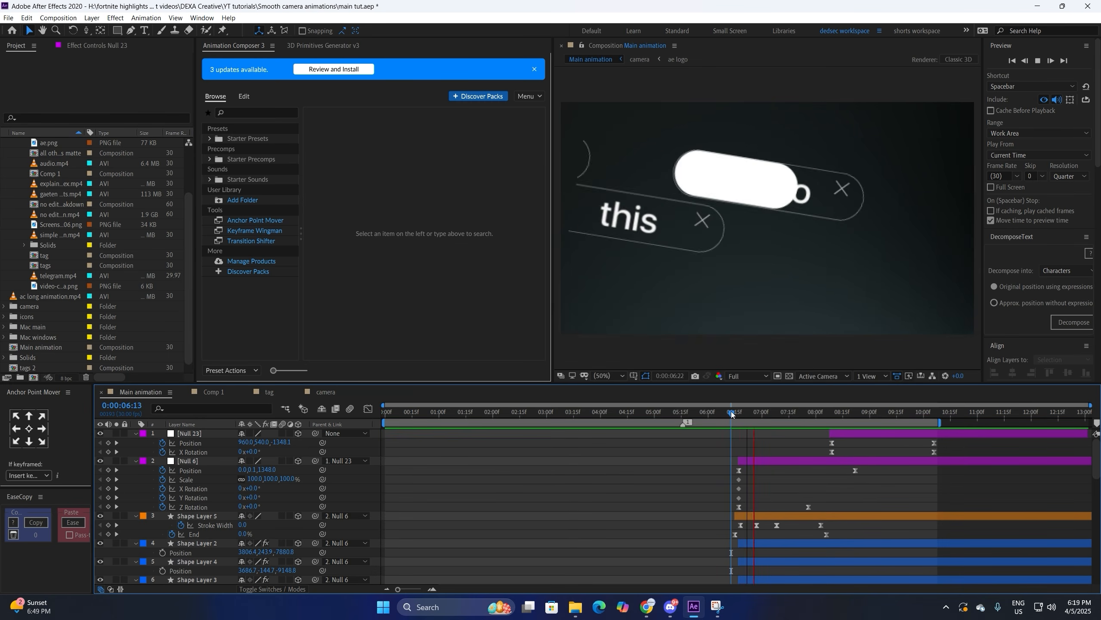
pyautogui.press('space')
pyautogui.click(431, 589)
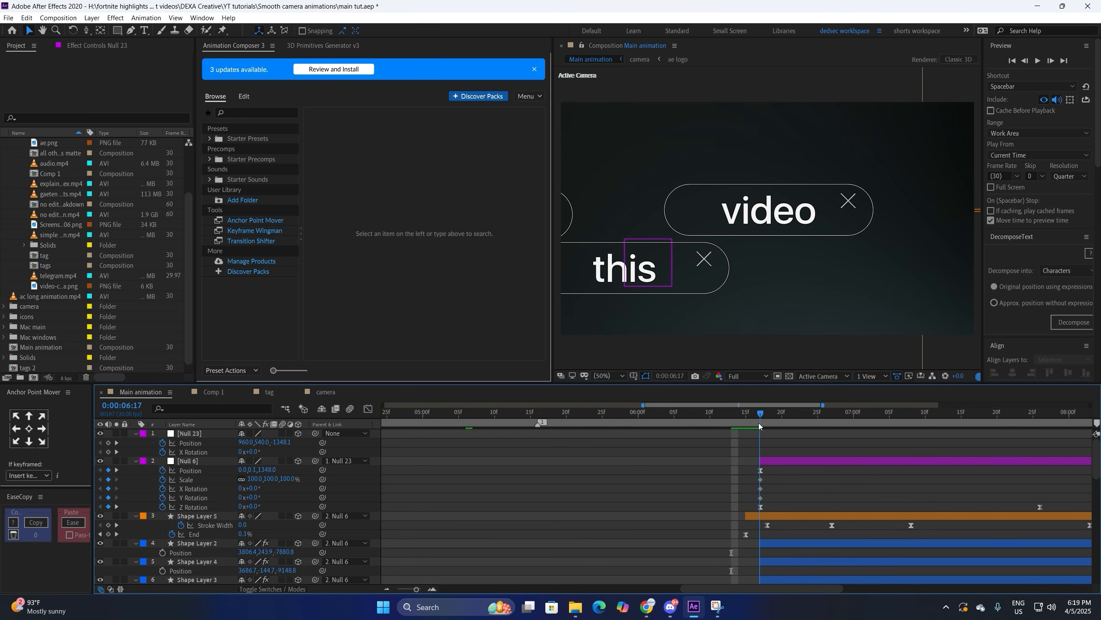
# Step: Trim the video, this and in text layers and their tag layers to end at 6:17
pyautogui.moveTo(762, 424); pyautogui.dragTo(761, 429)
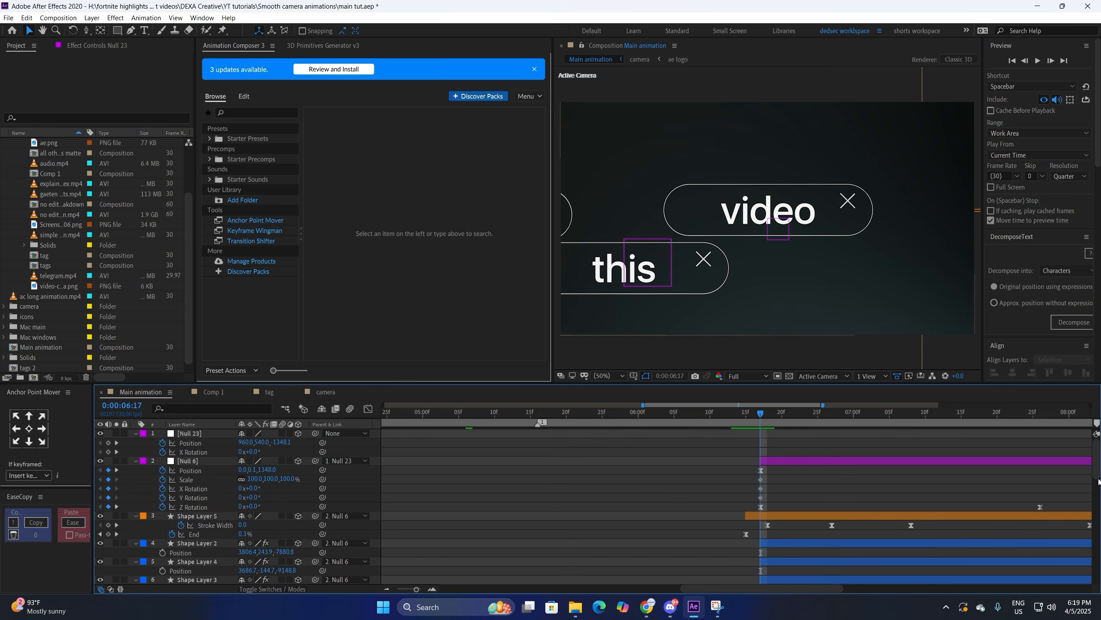
pyautogui.moveTo(1094, 484); pyautogui.dragTo(1093, 521)
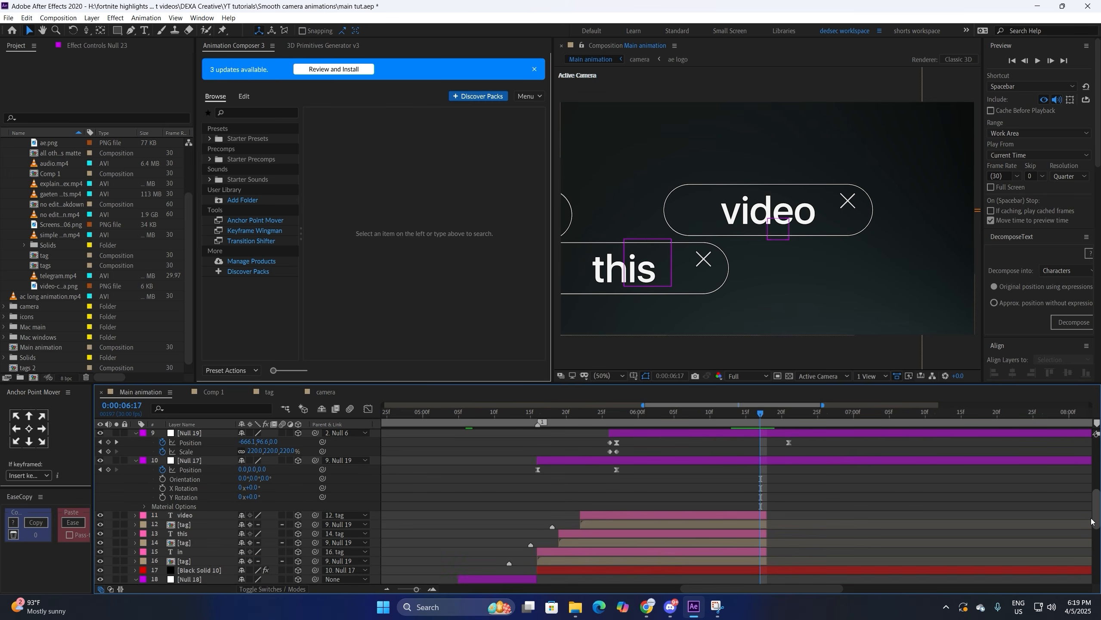
pyautogui.click(741, 518)
pyautogui.keyDown('shift'); pyautogui.click(757, 563); pyautogui.keyUp('shift')
pyautogui.moveTo(766, 515); pyautogui.dragTo(763, 514)
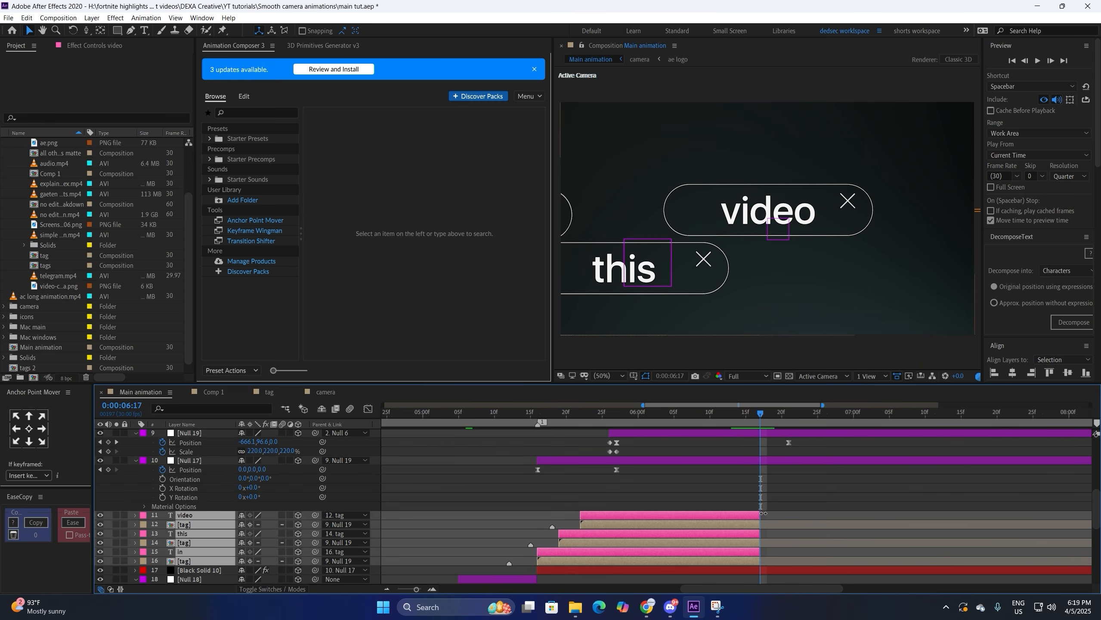
# Step: Zoom the timeline out to the whole composition and preview the animation from the start
pyautogui.click(385, 590)
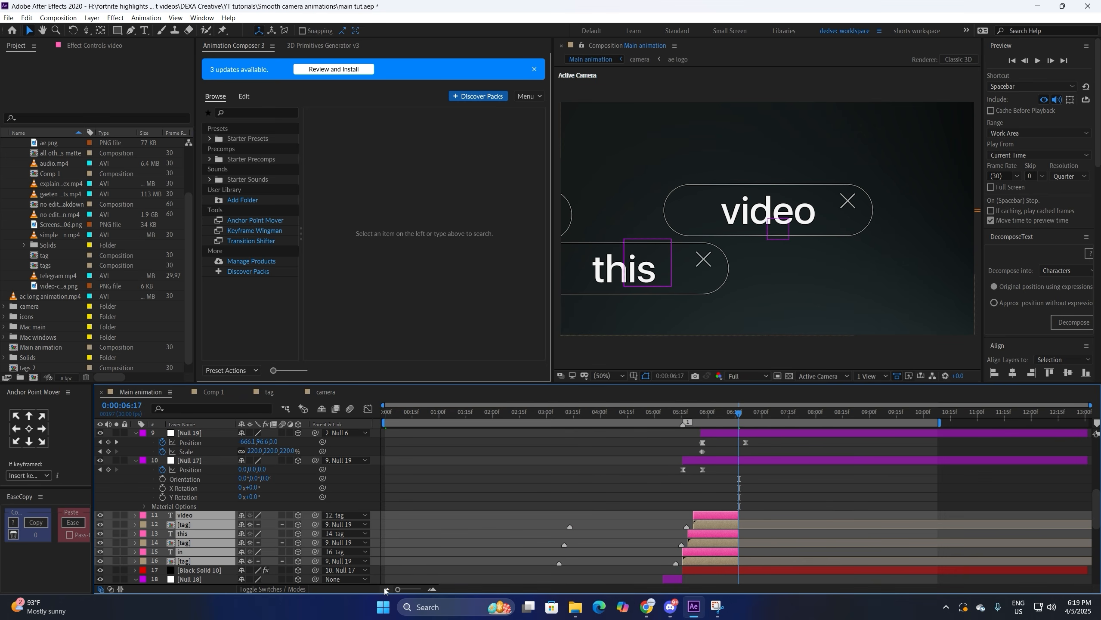
pyautogui.click(385, 412)
pyautogui.press('space')
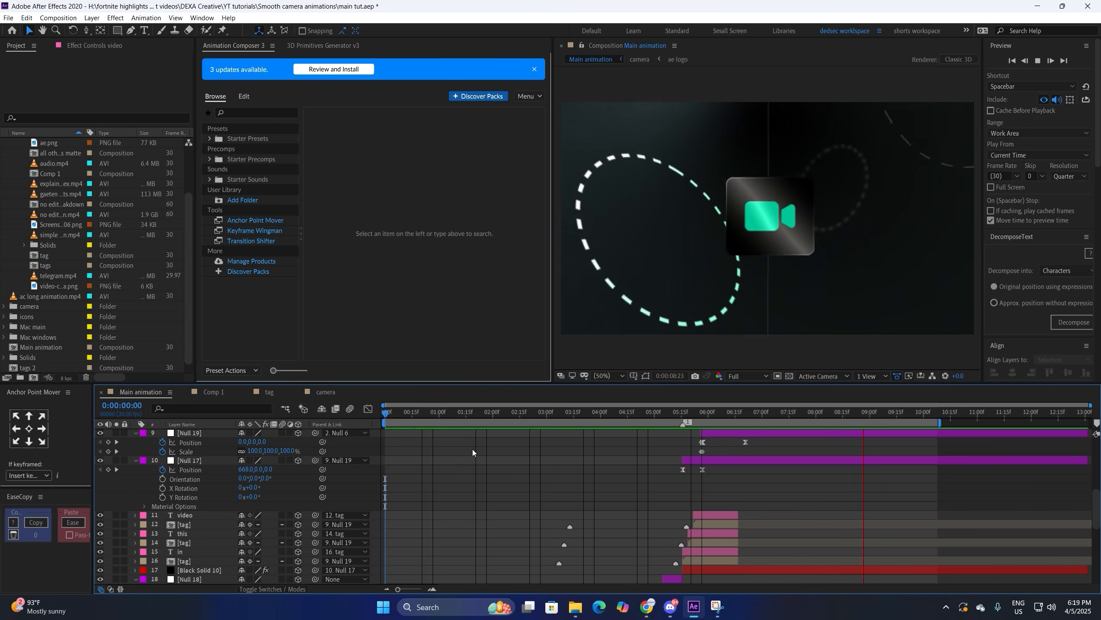
pyautogui.press('space')
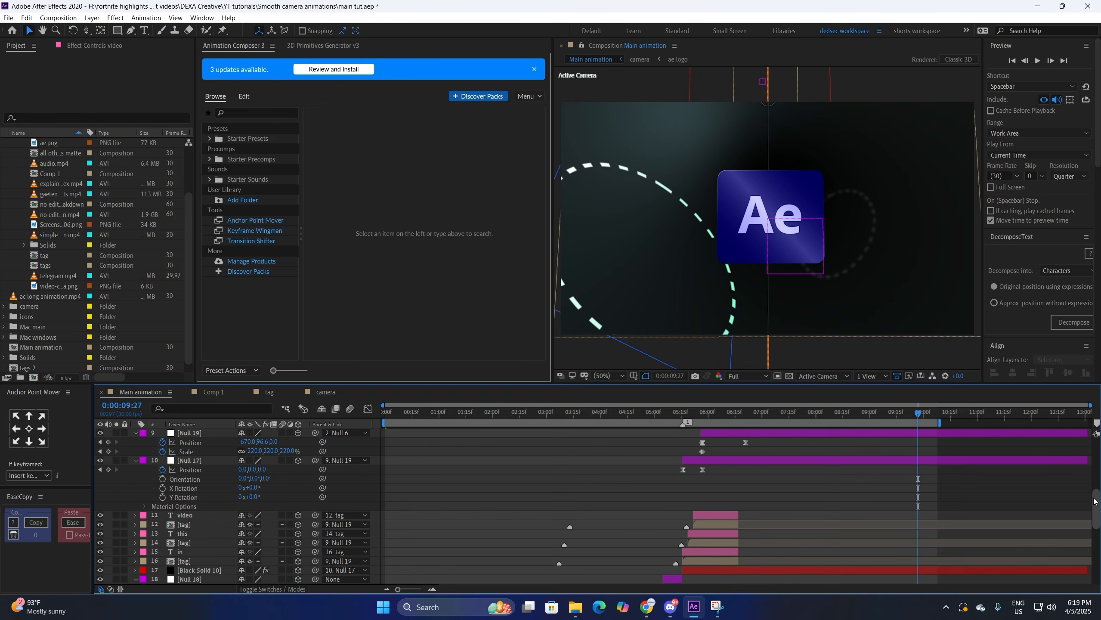
pyautogui.moveTo(1093, 501); pyautogui.dragTo(1087, 423)
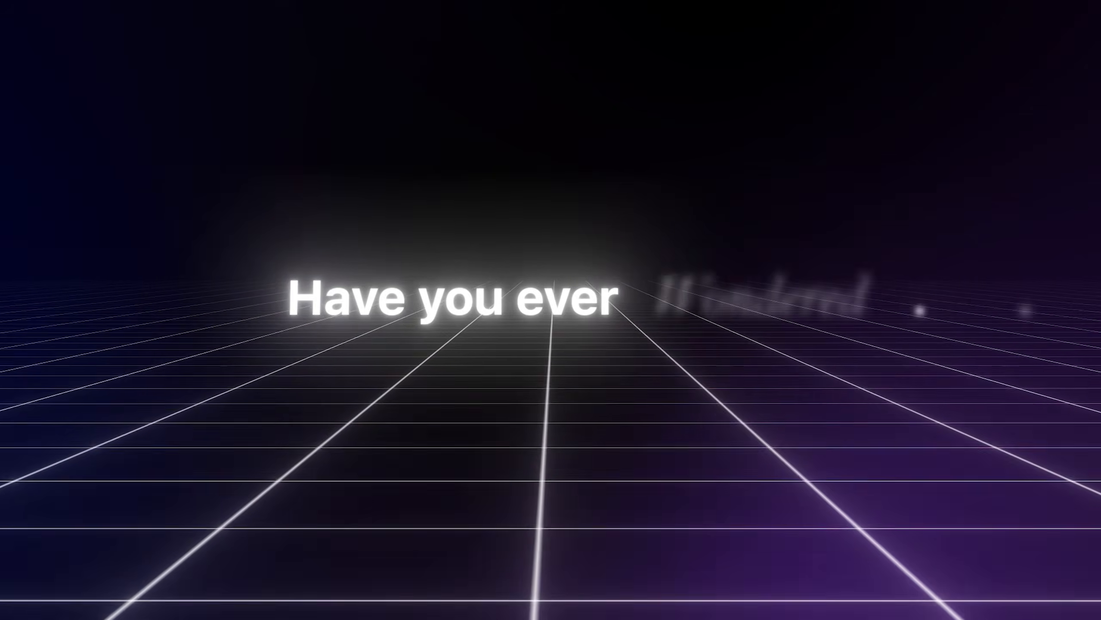